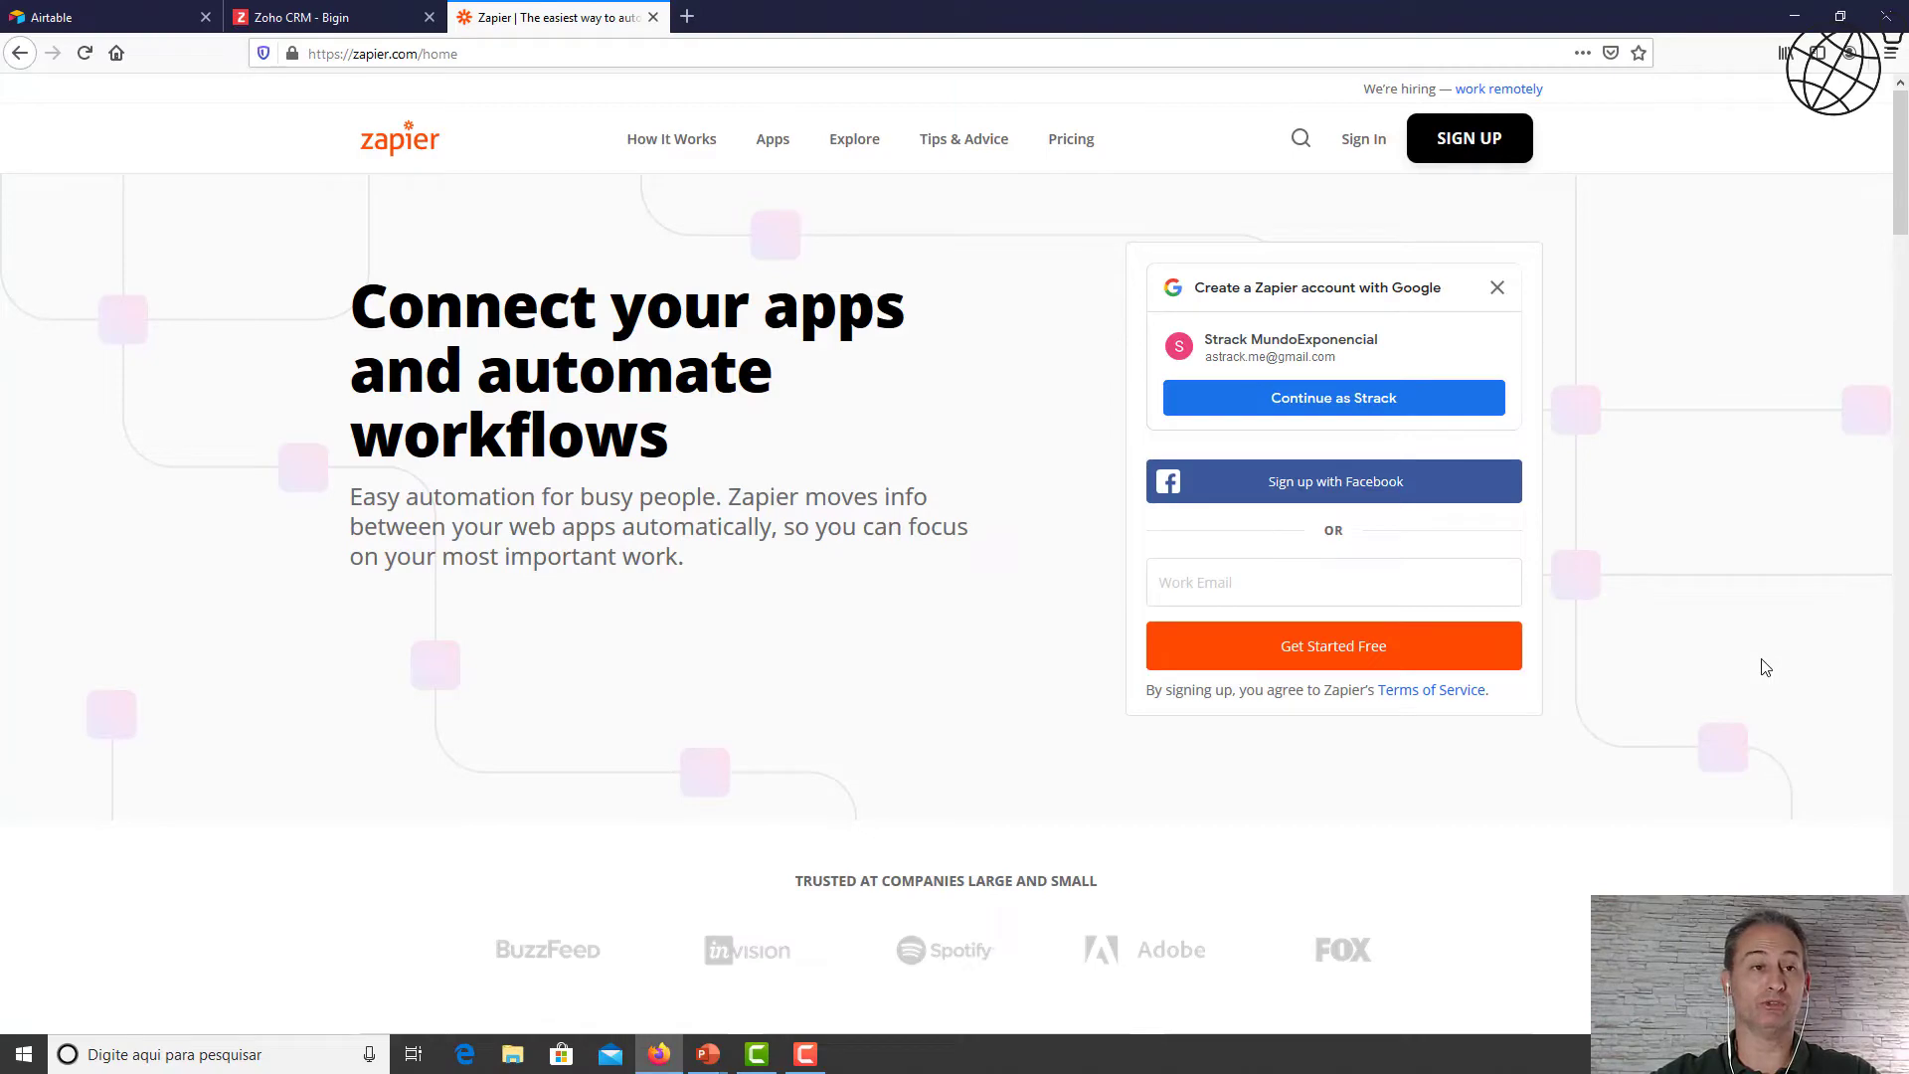
Review the initial data load diagram in the PowerPoint slide show, then return to the Airtable site in Firefox.
click(121, 9)
key(alt+Tab)
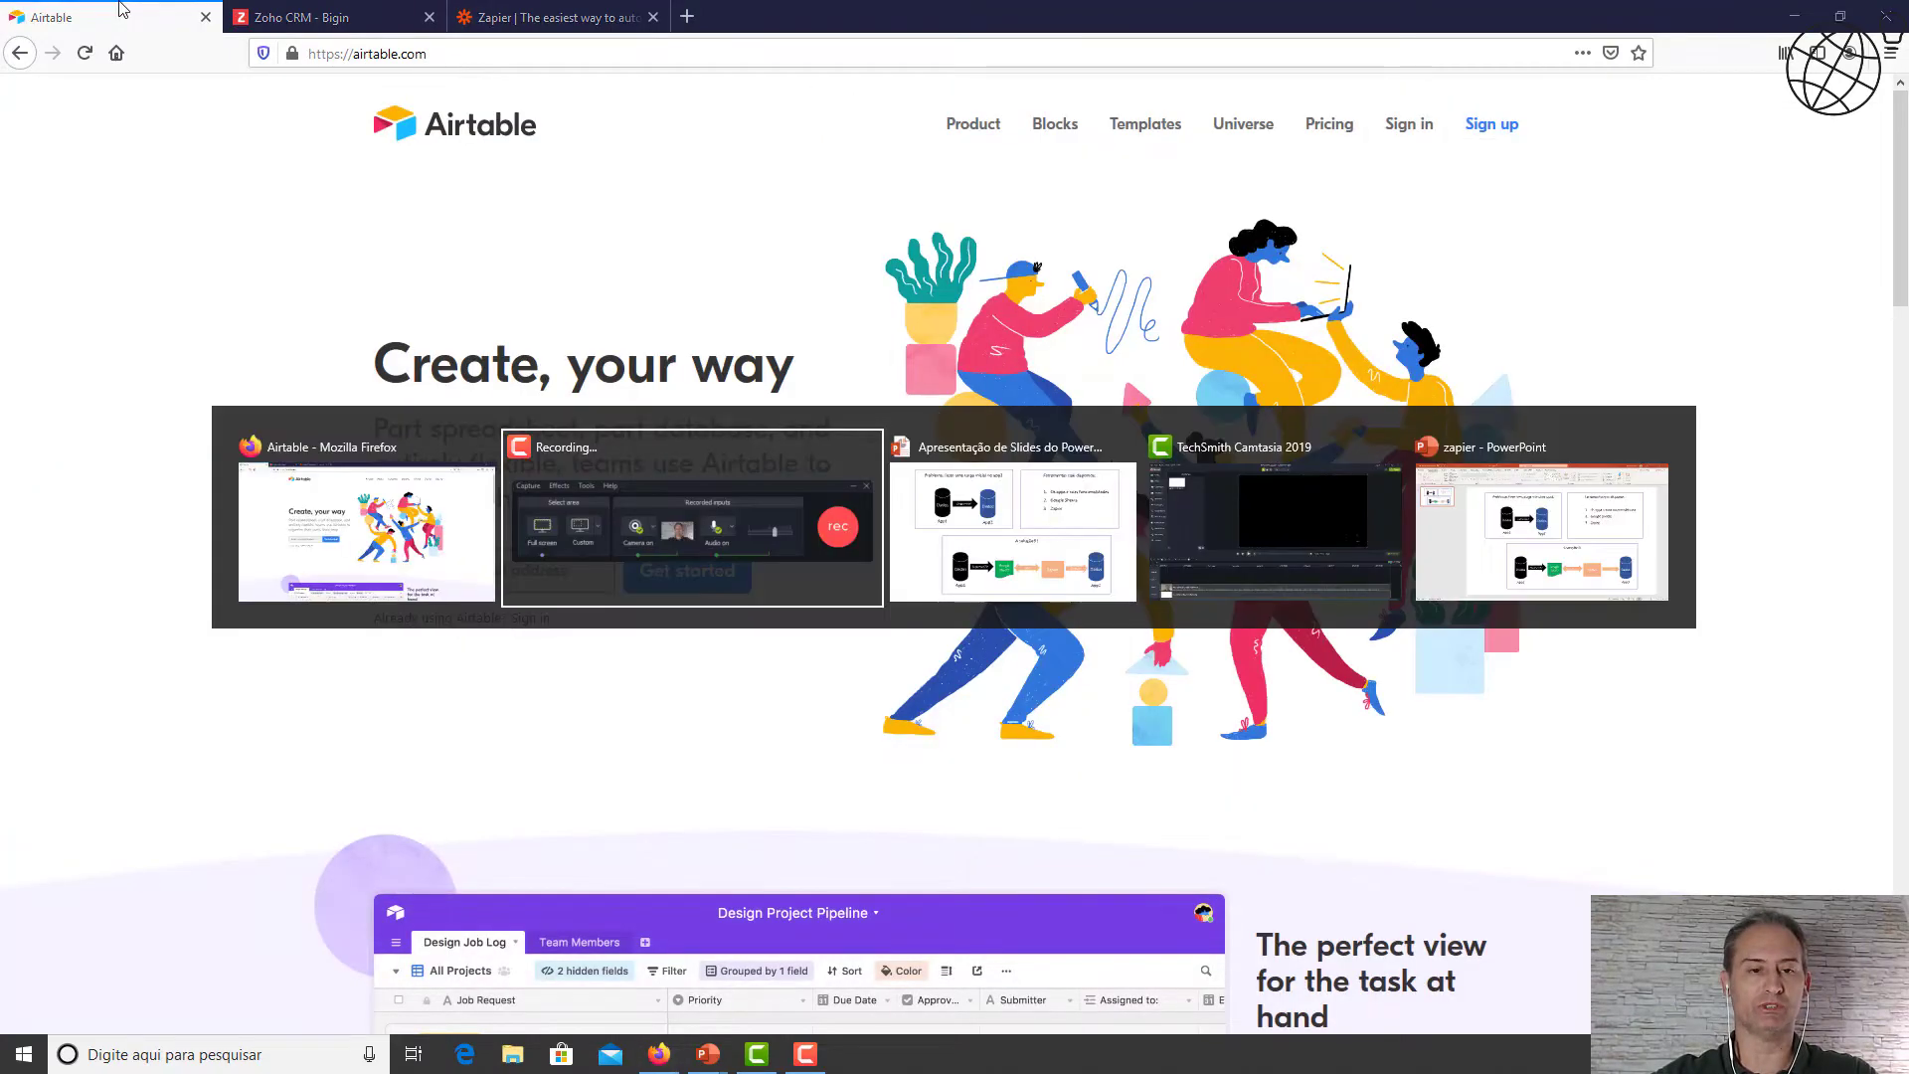
key(alt+Tab)
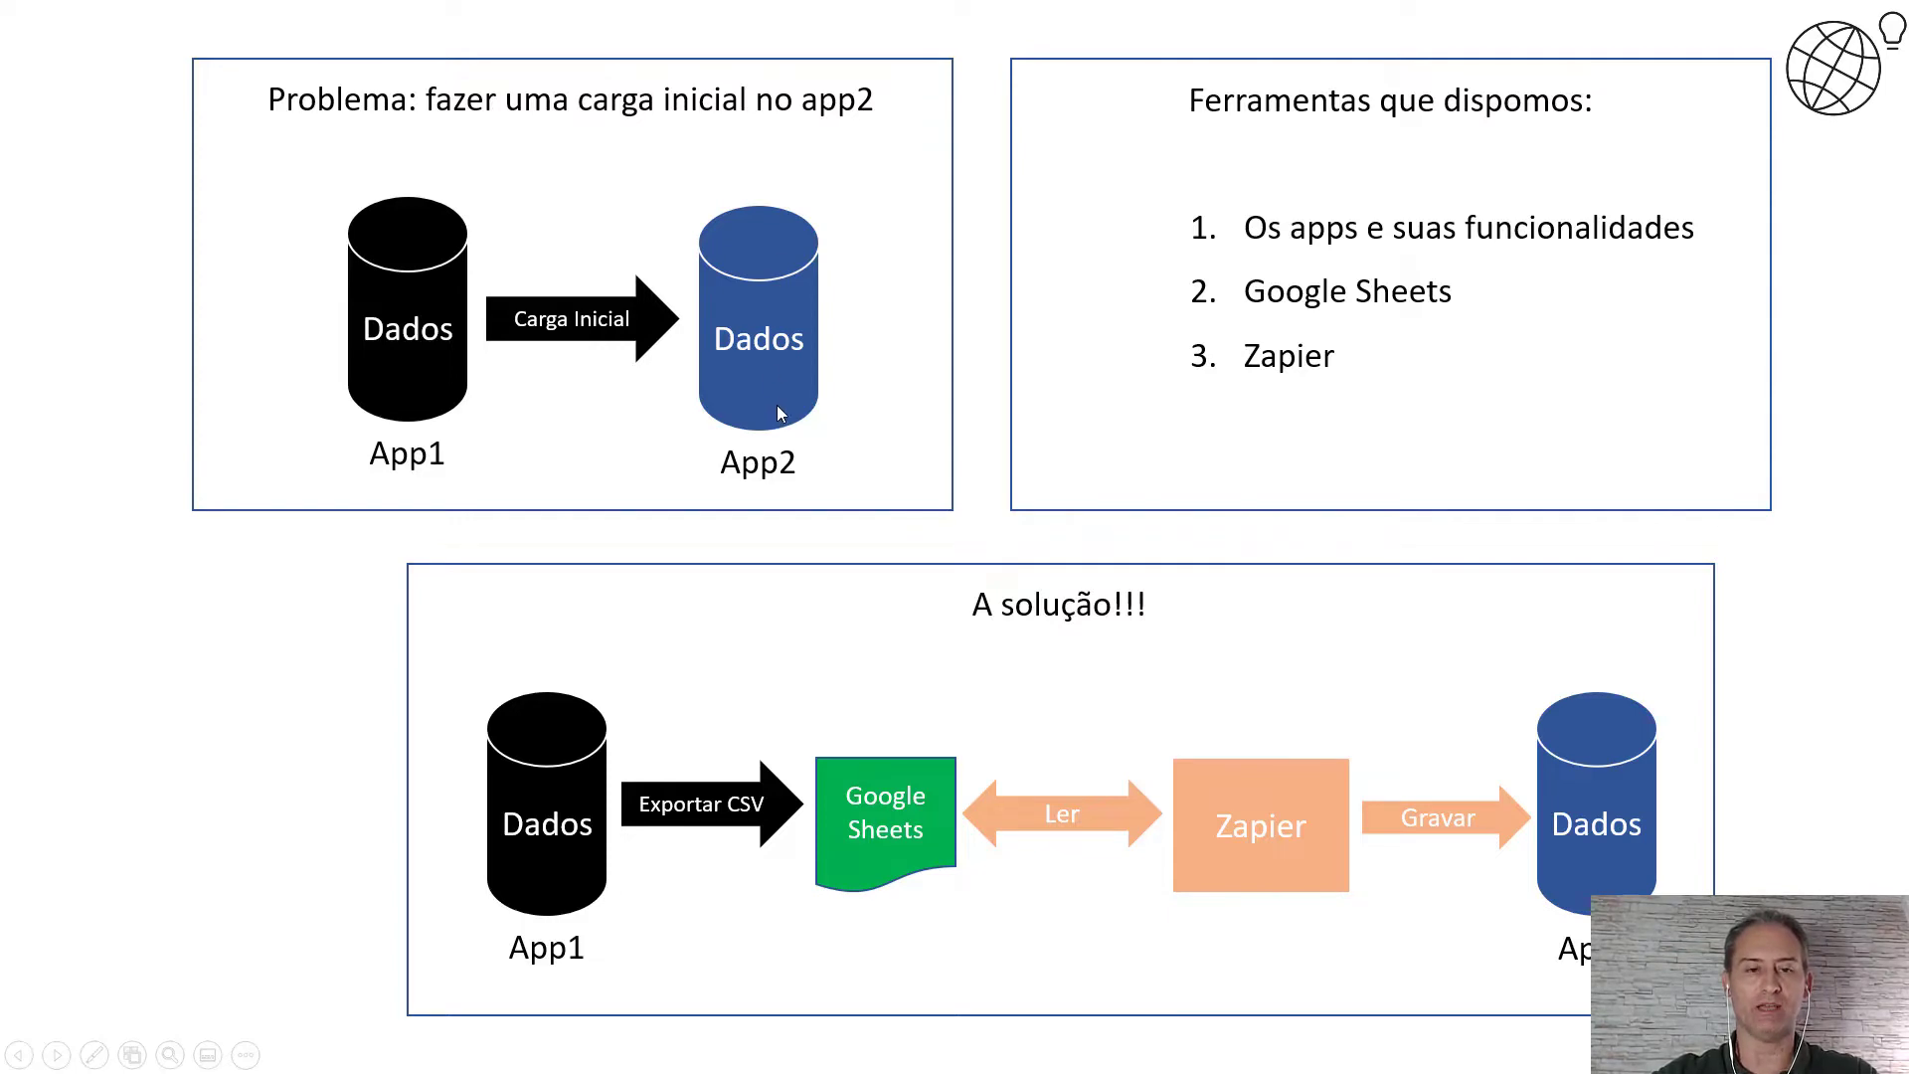
key(alt+Tab)
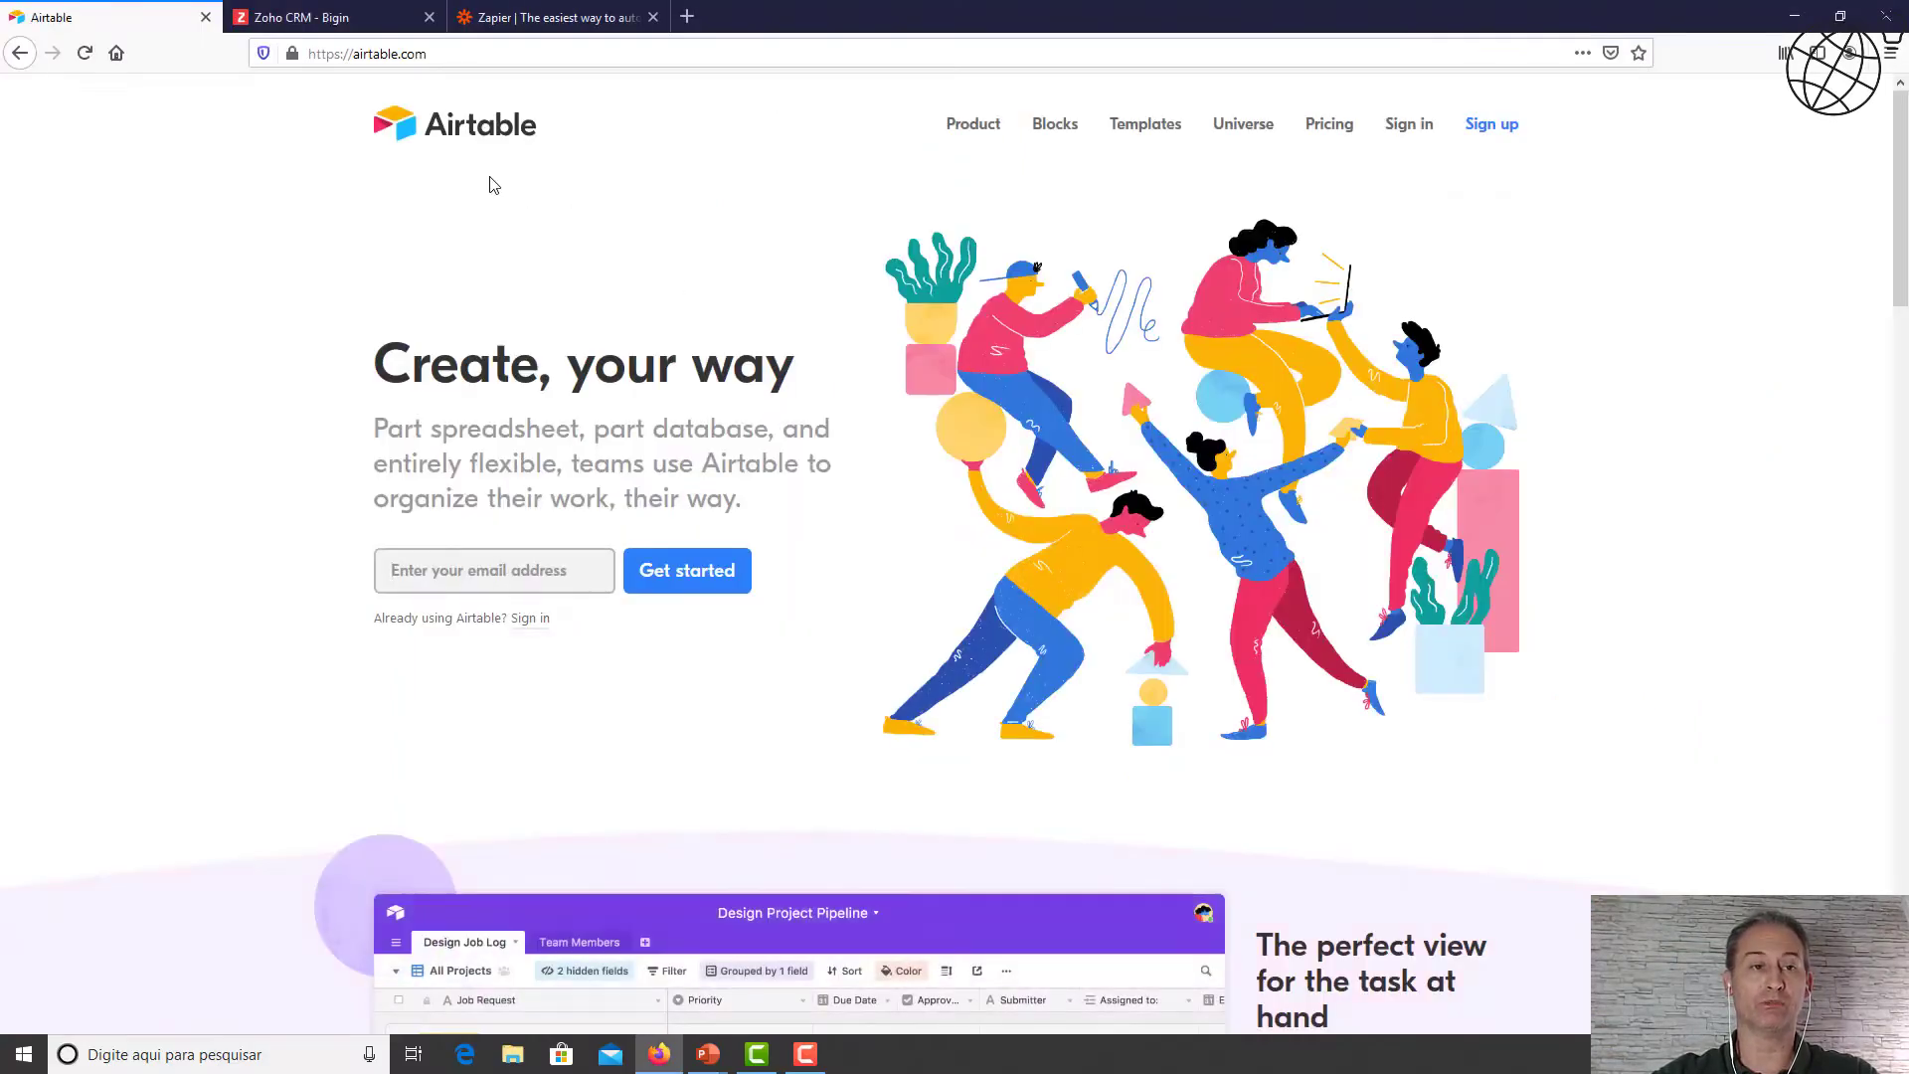
Open the Airtable sign-in page and fill in the account e-mail.
click(1406, 133)
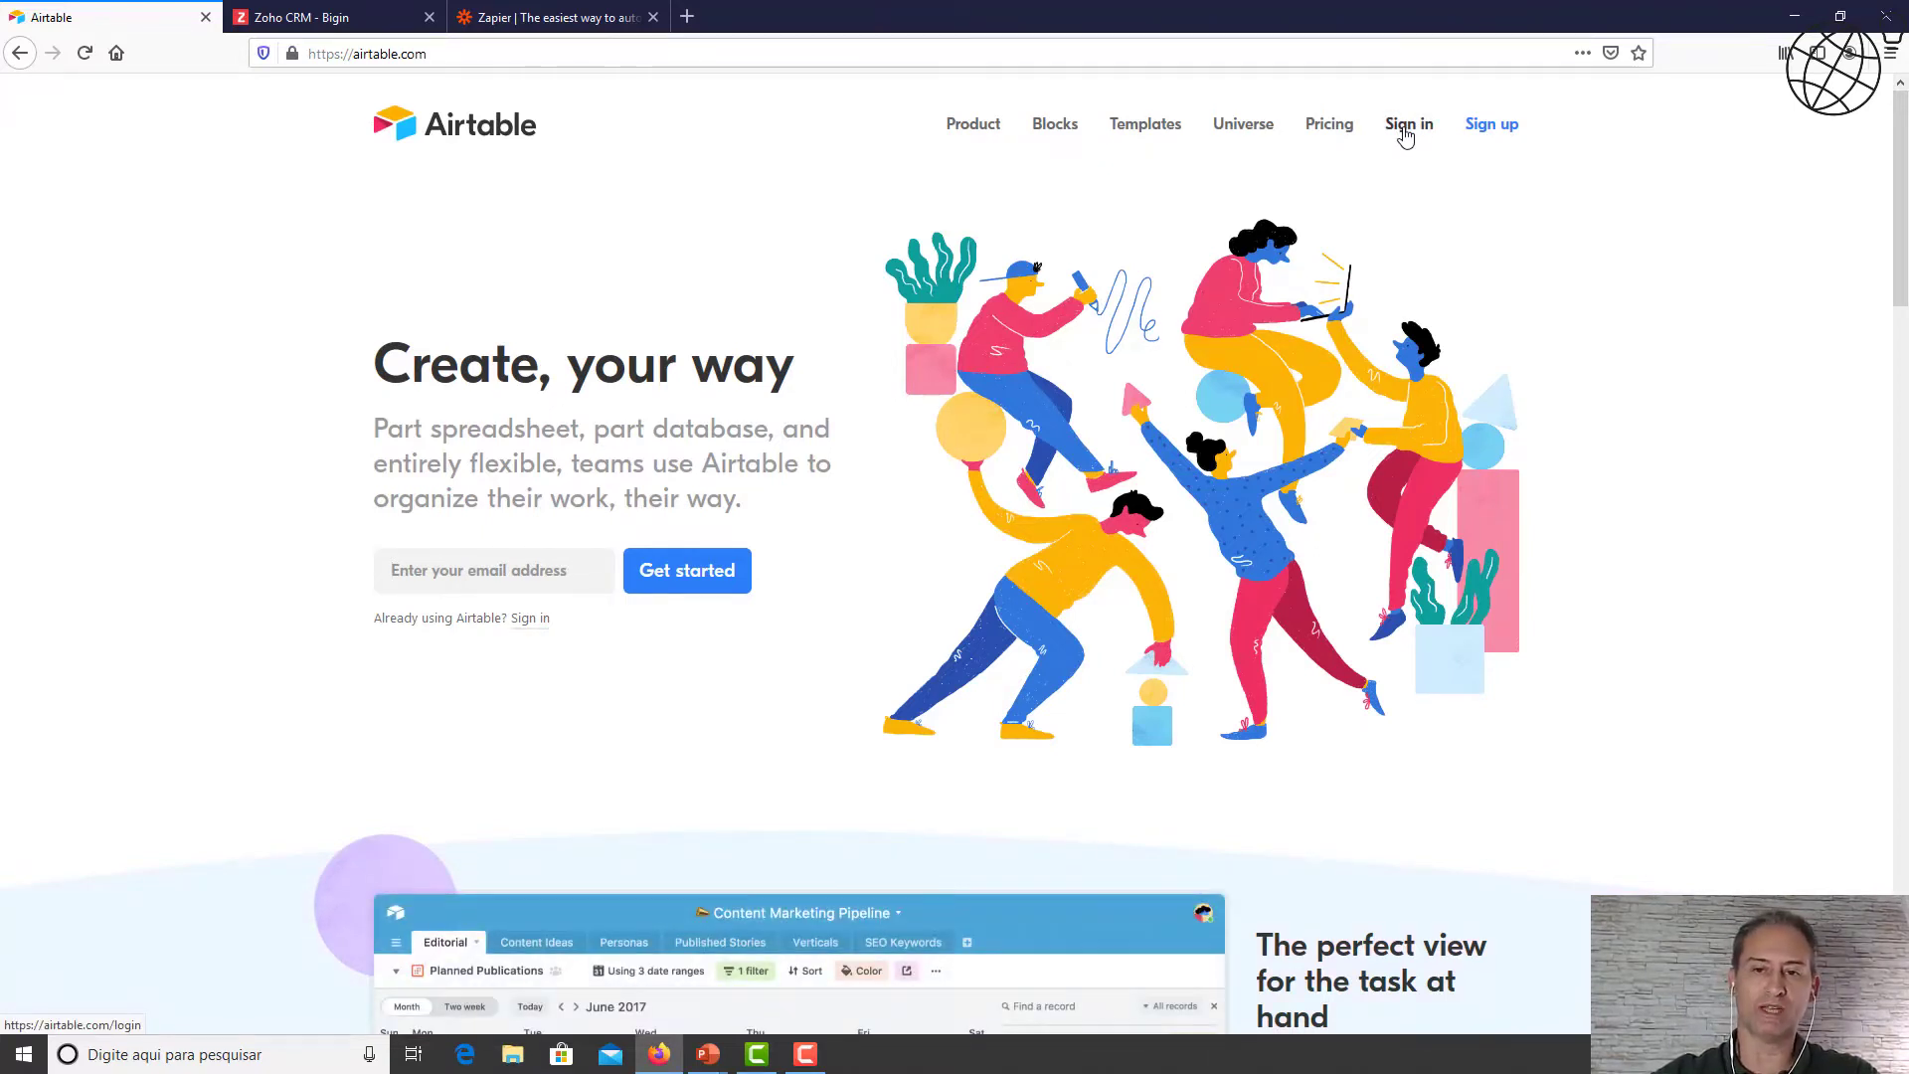
click(1409, 132)
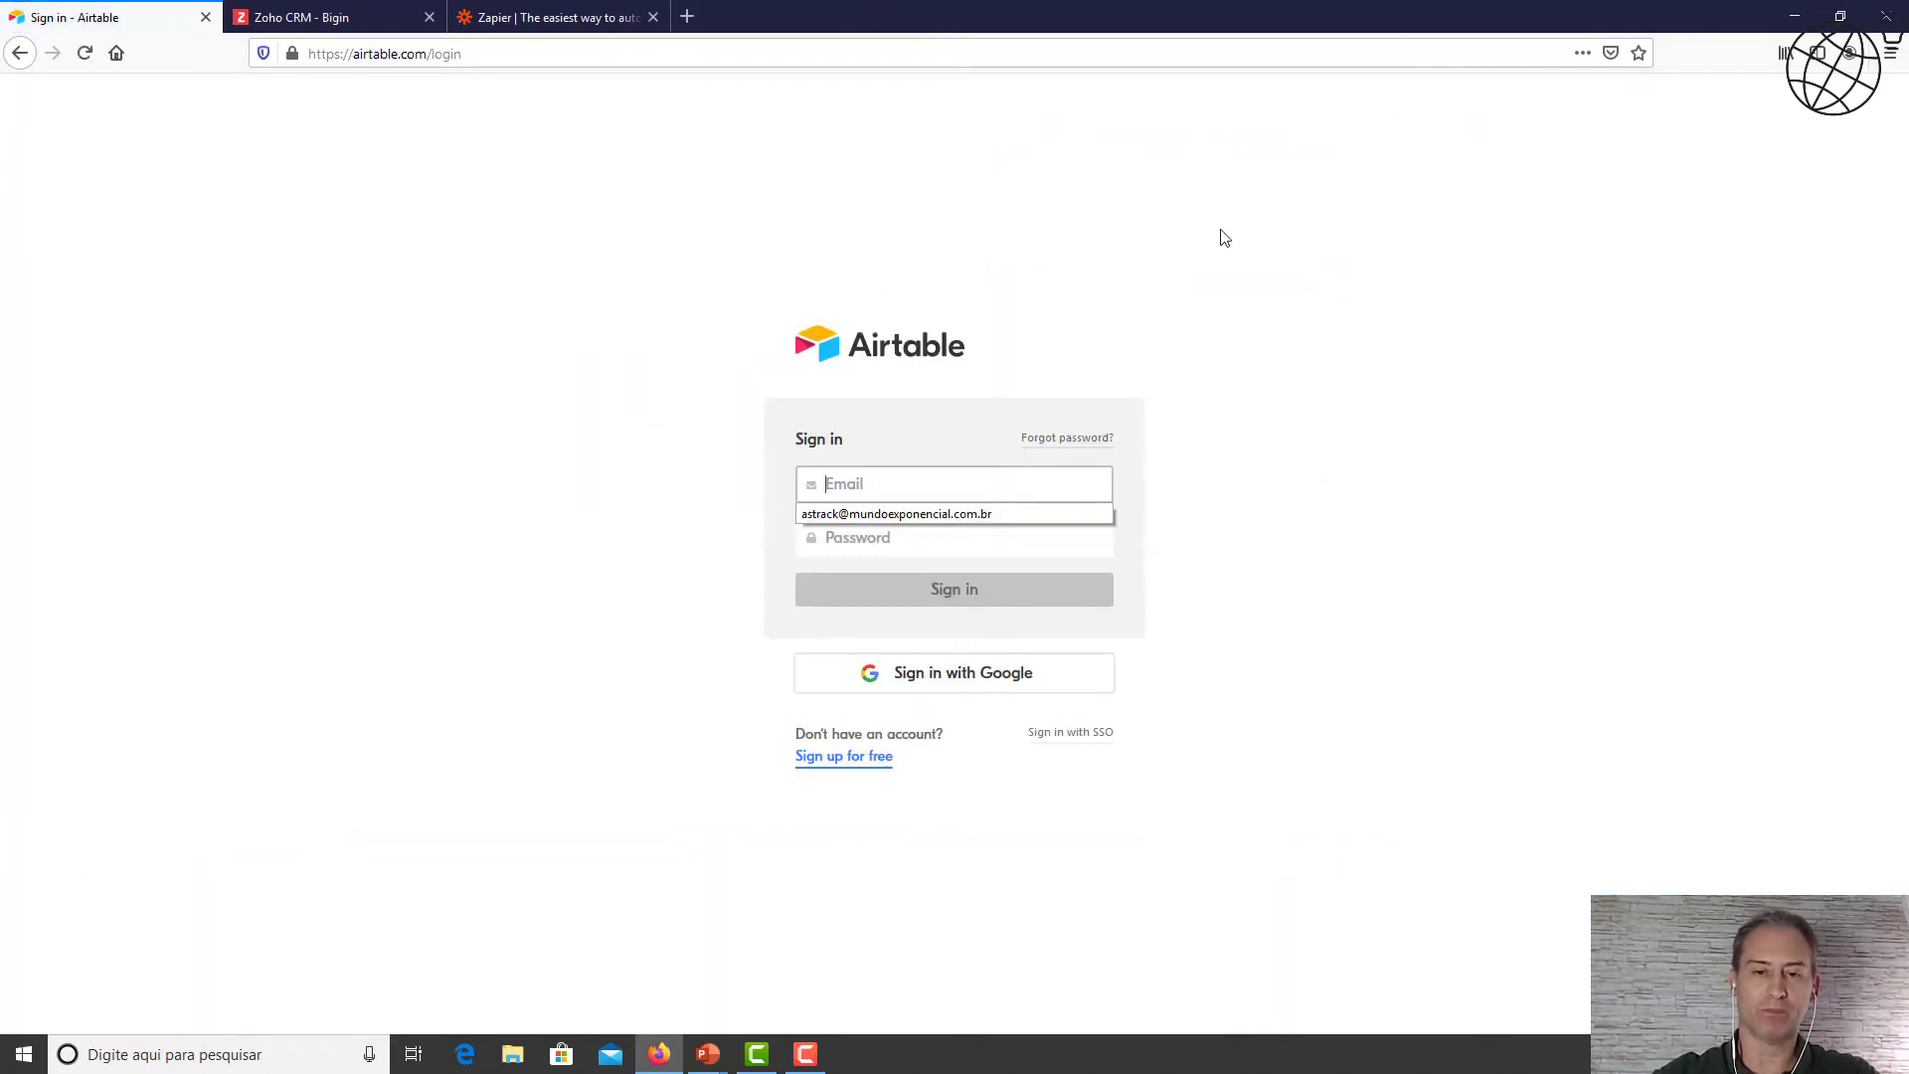
click(976, 515)
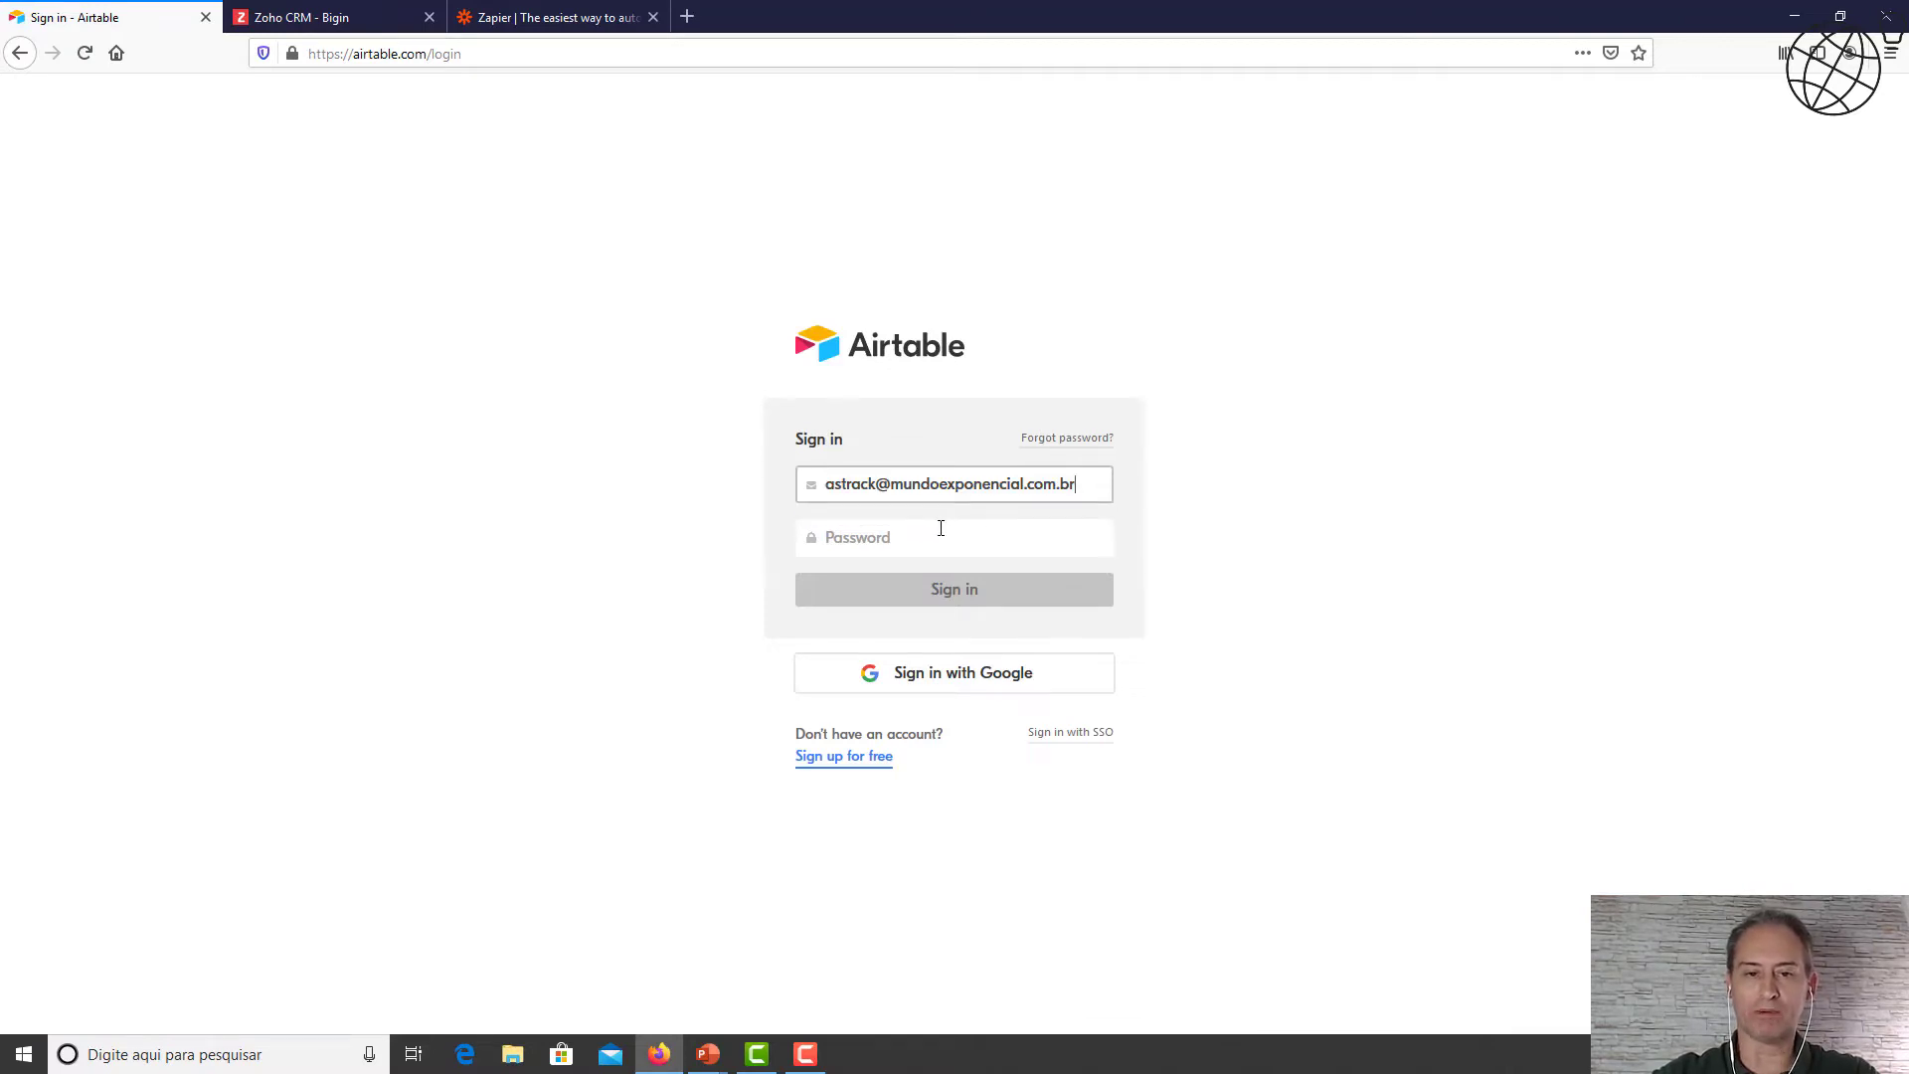
click(941, 528)
text(***)
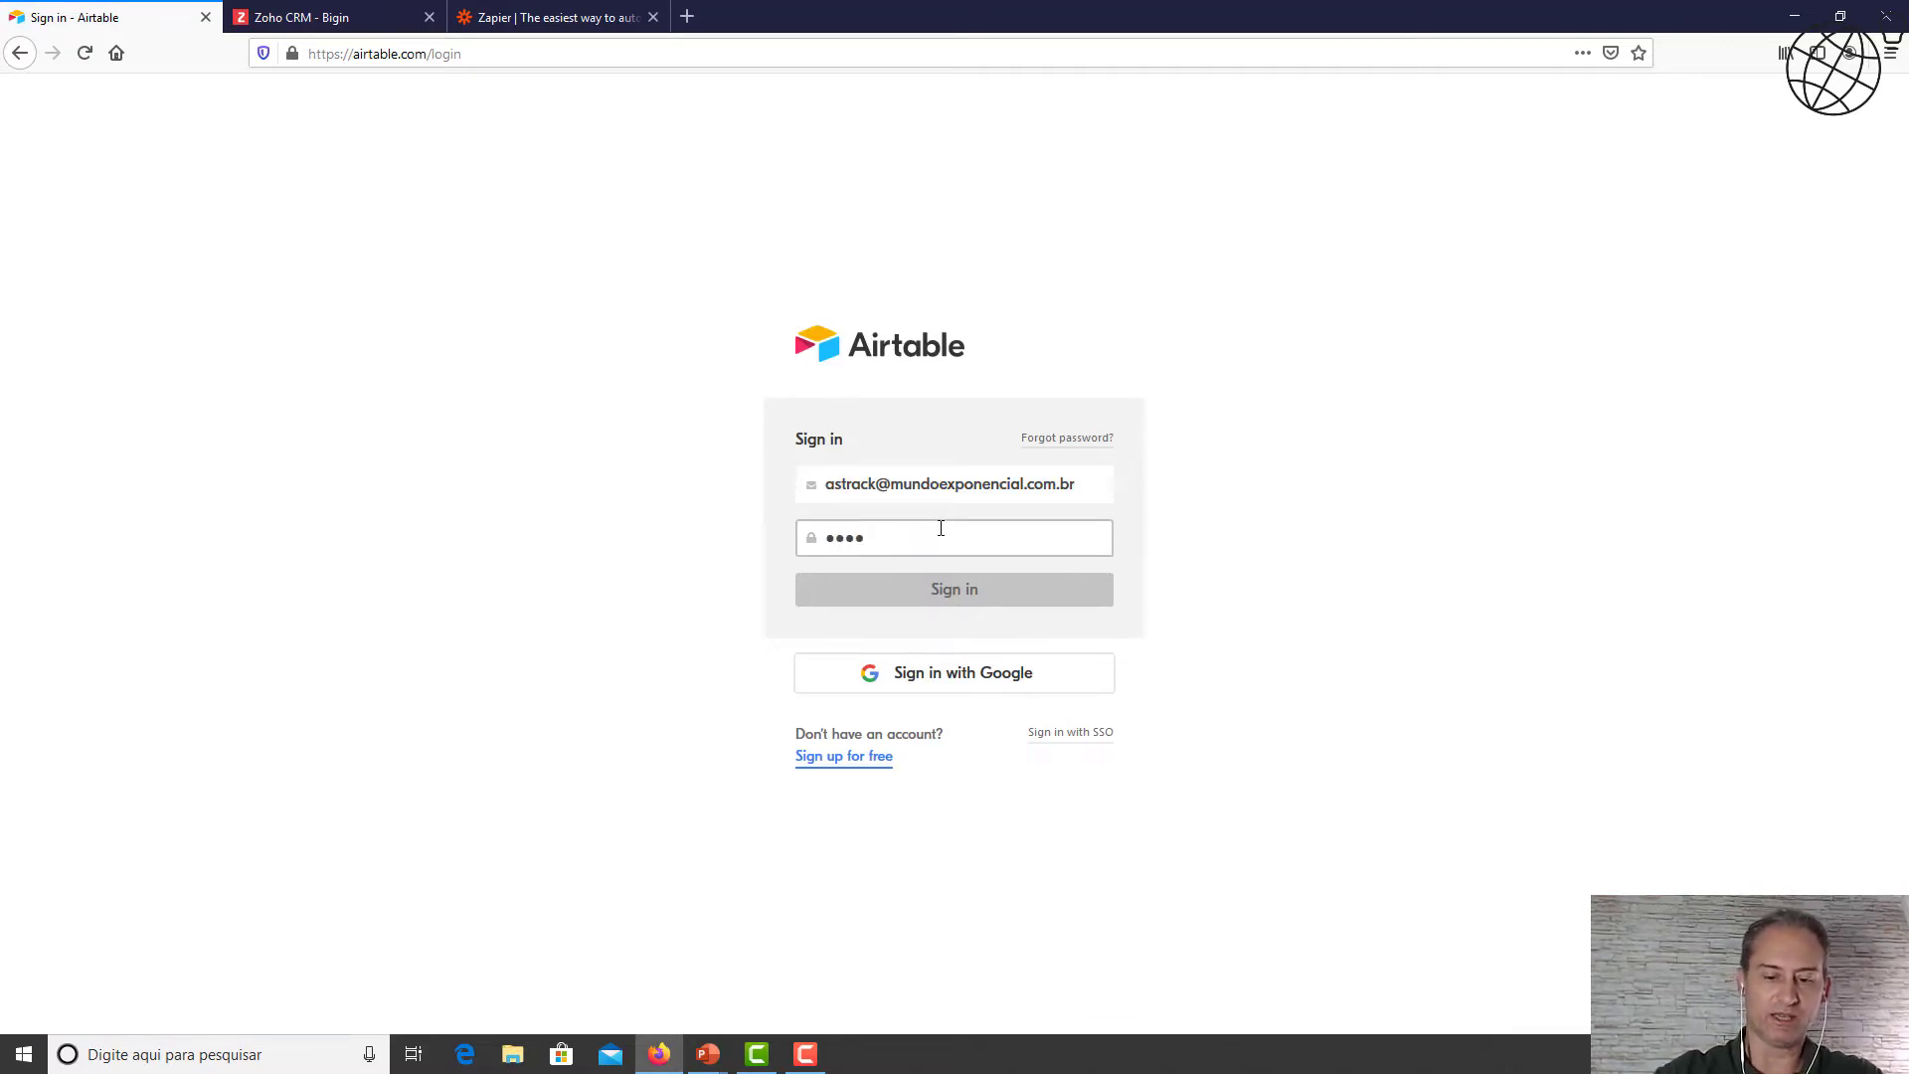
text(****)
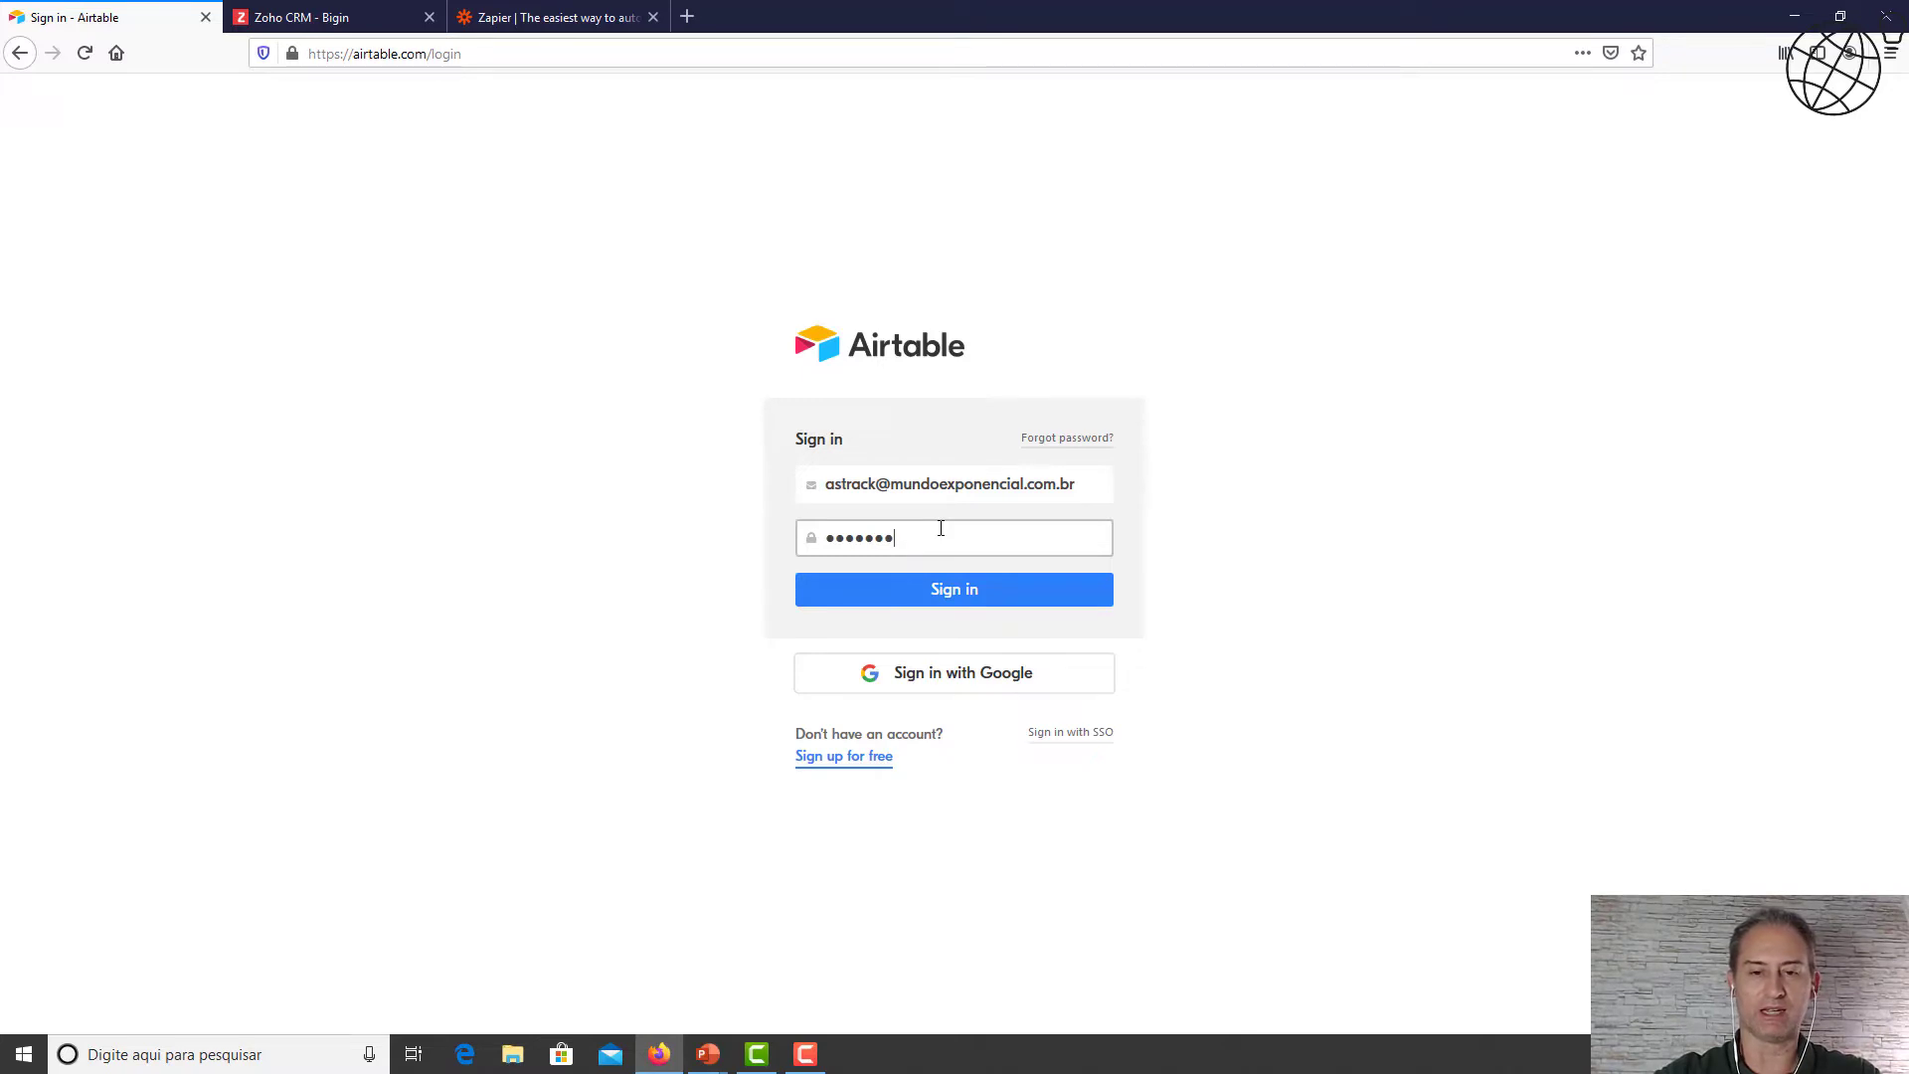
key(BackSpace)
key(BackSpace)
key(BackSpace)
key(BackSpace)
key(BackSpace)
key(BackSpace)
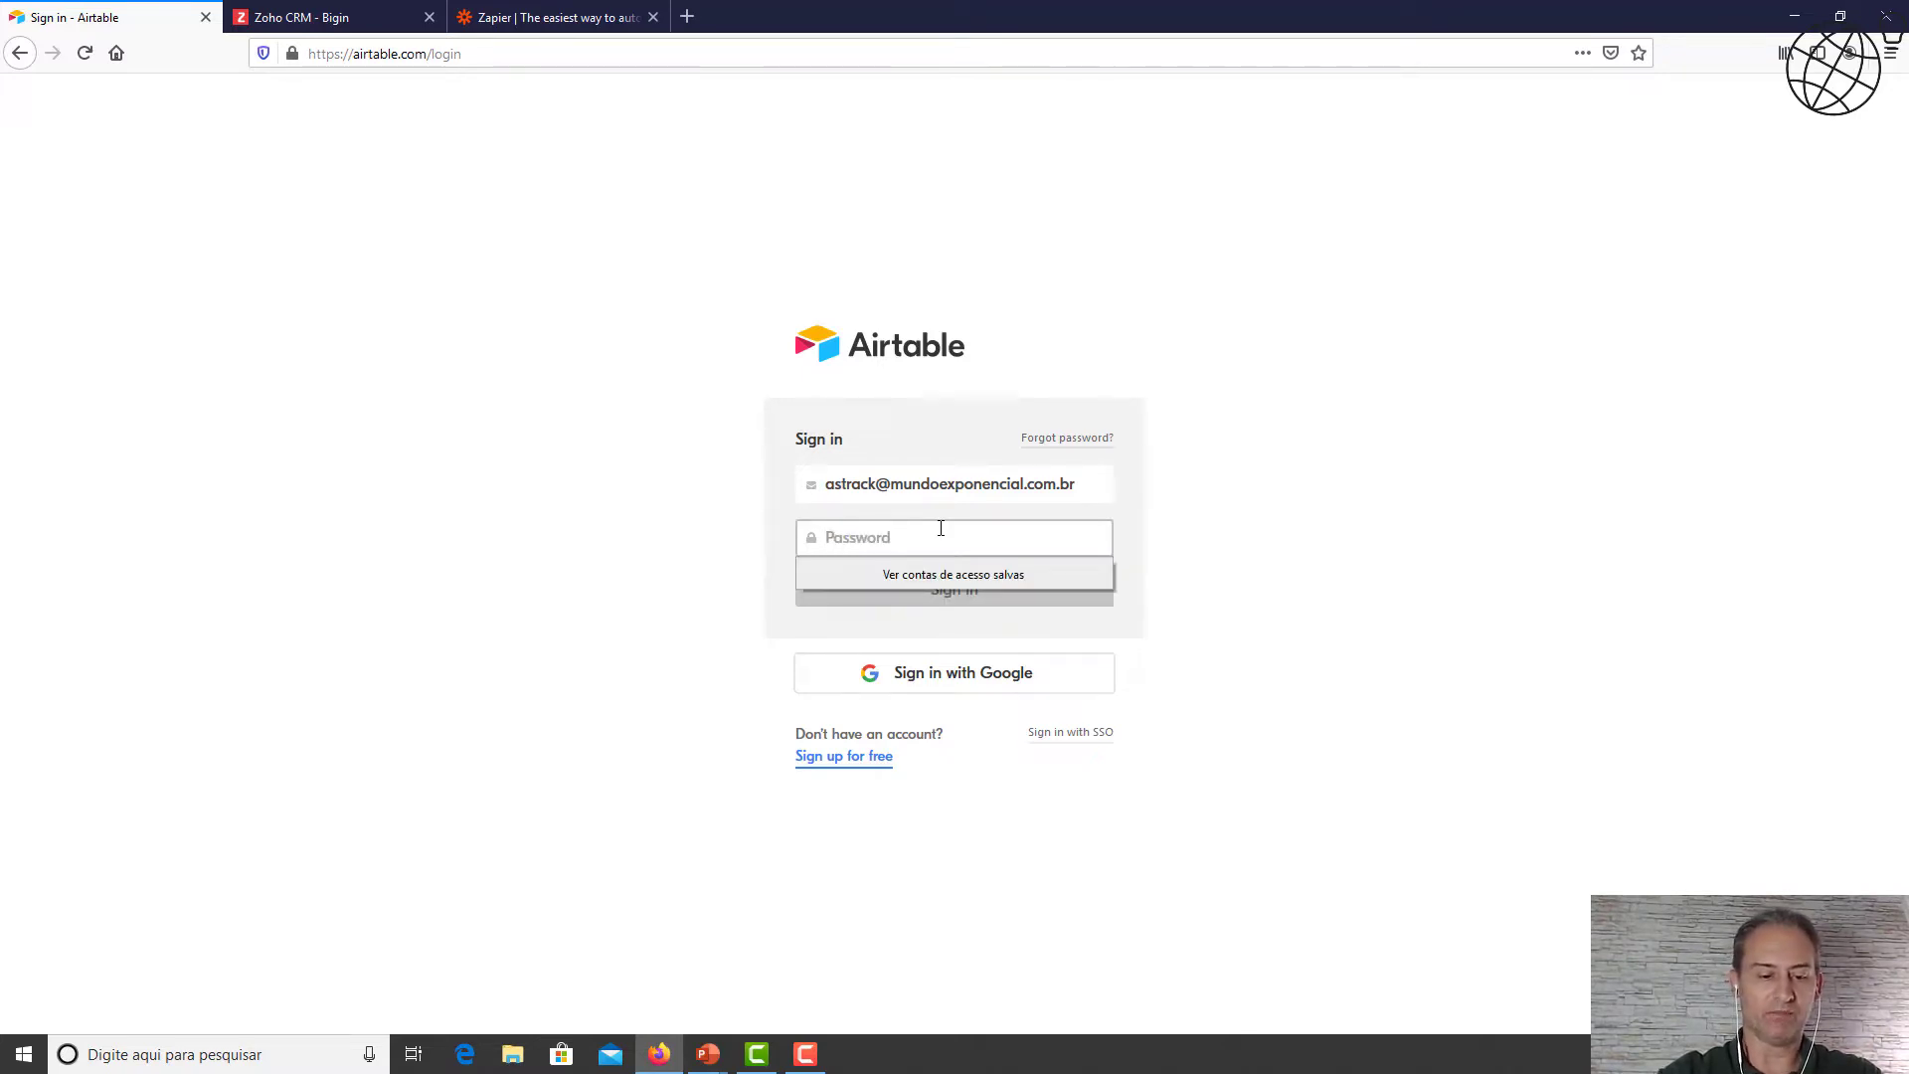
Enter the account password, sign in to Airtable, and decline saving the login in the browser.
text(******)
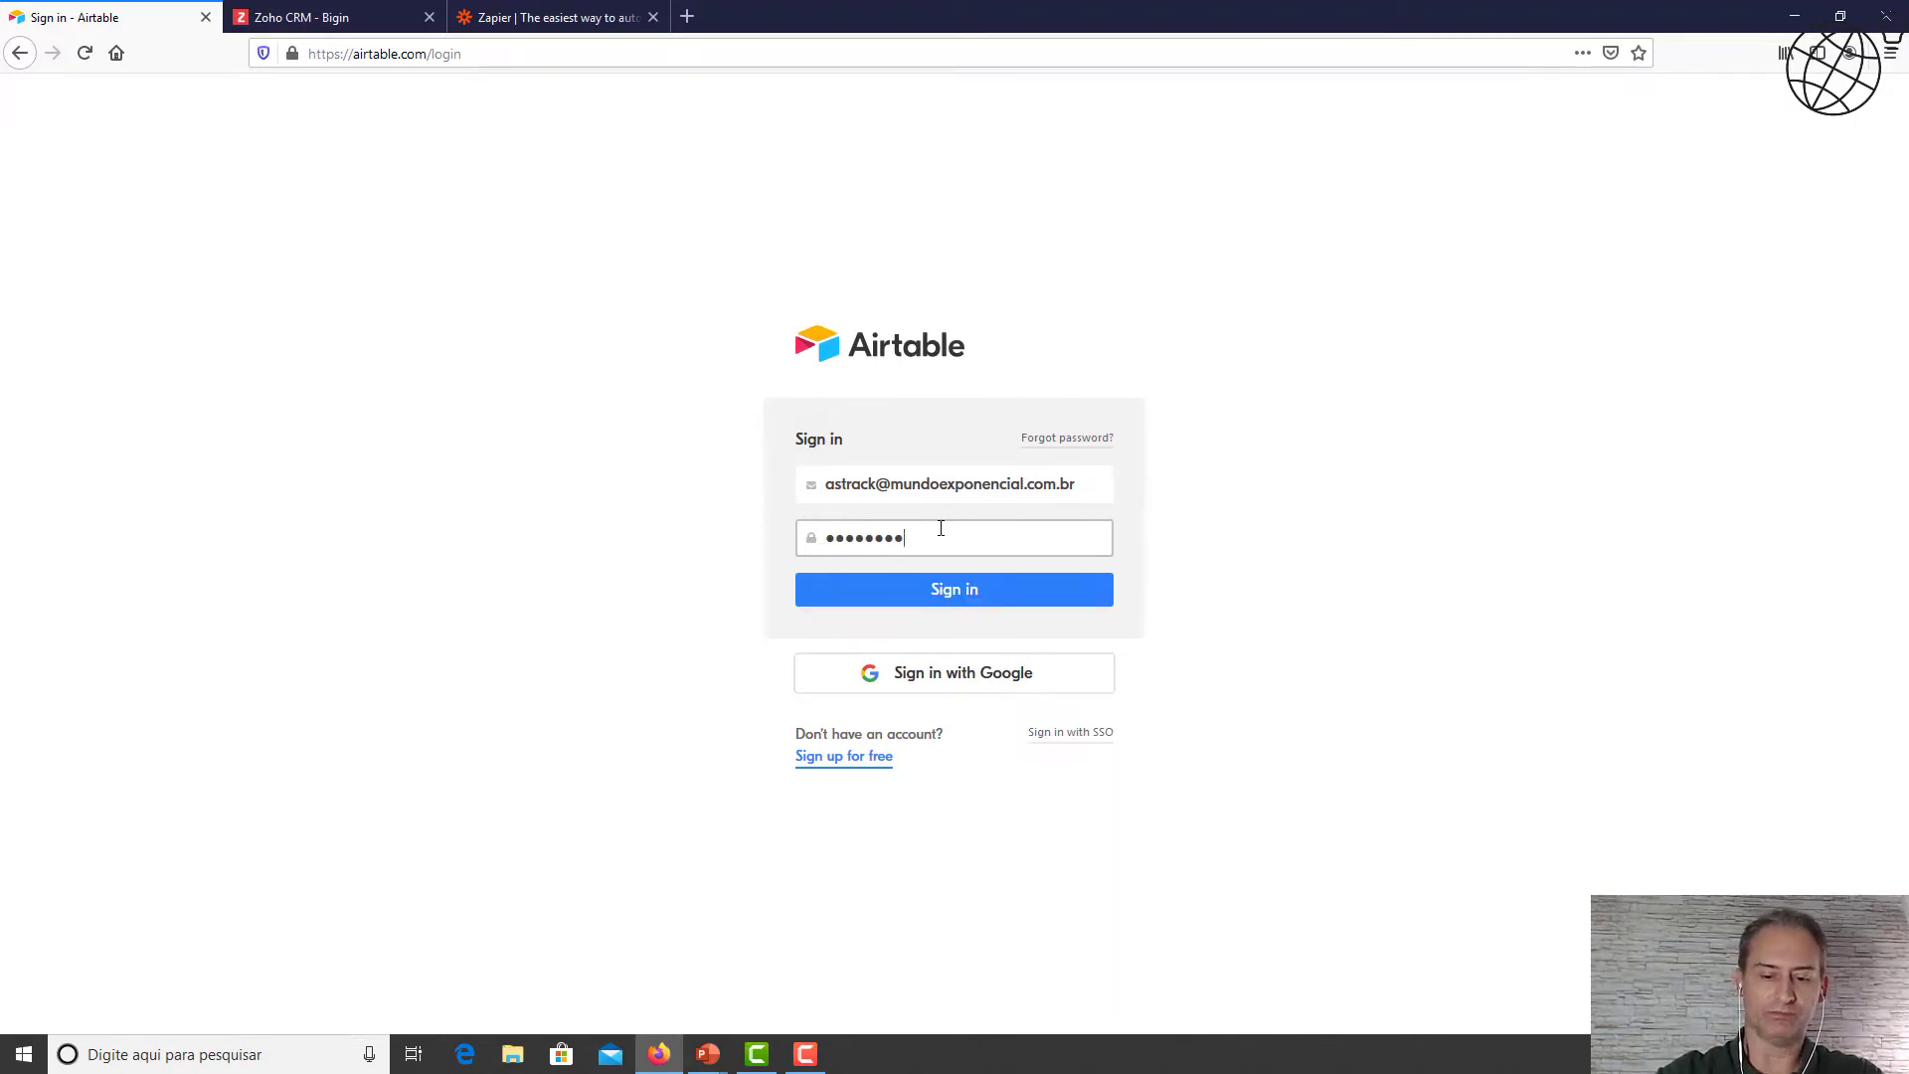
click(990, 590)
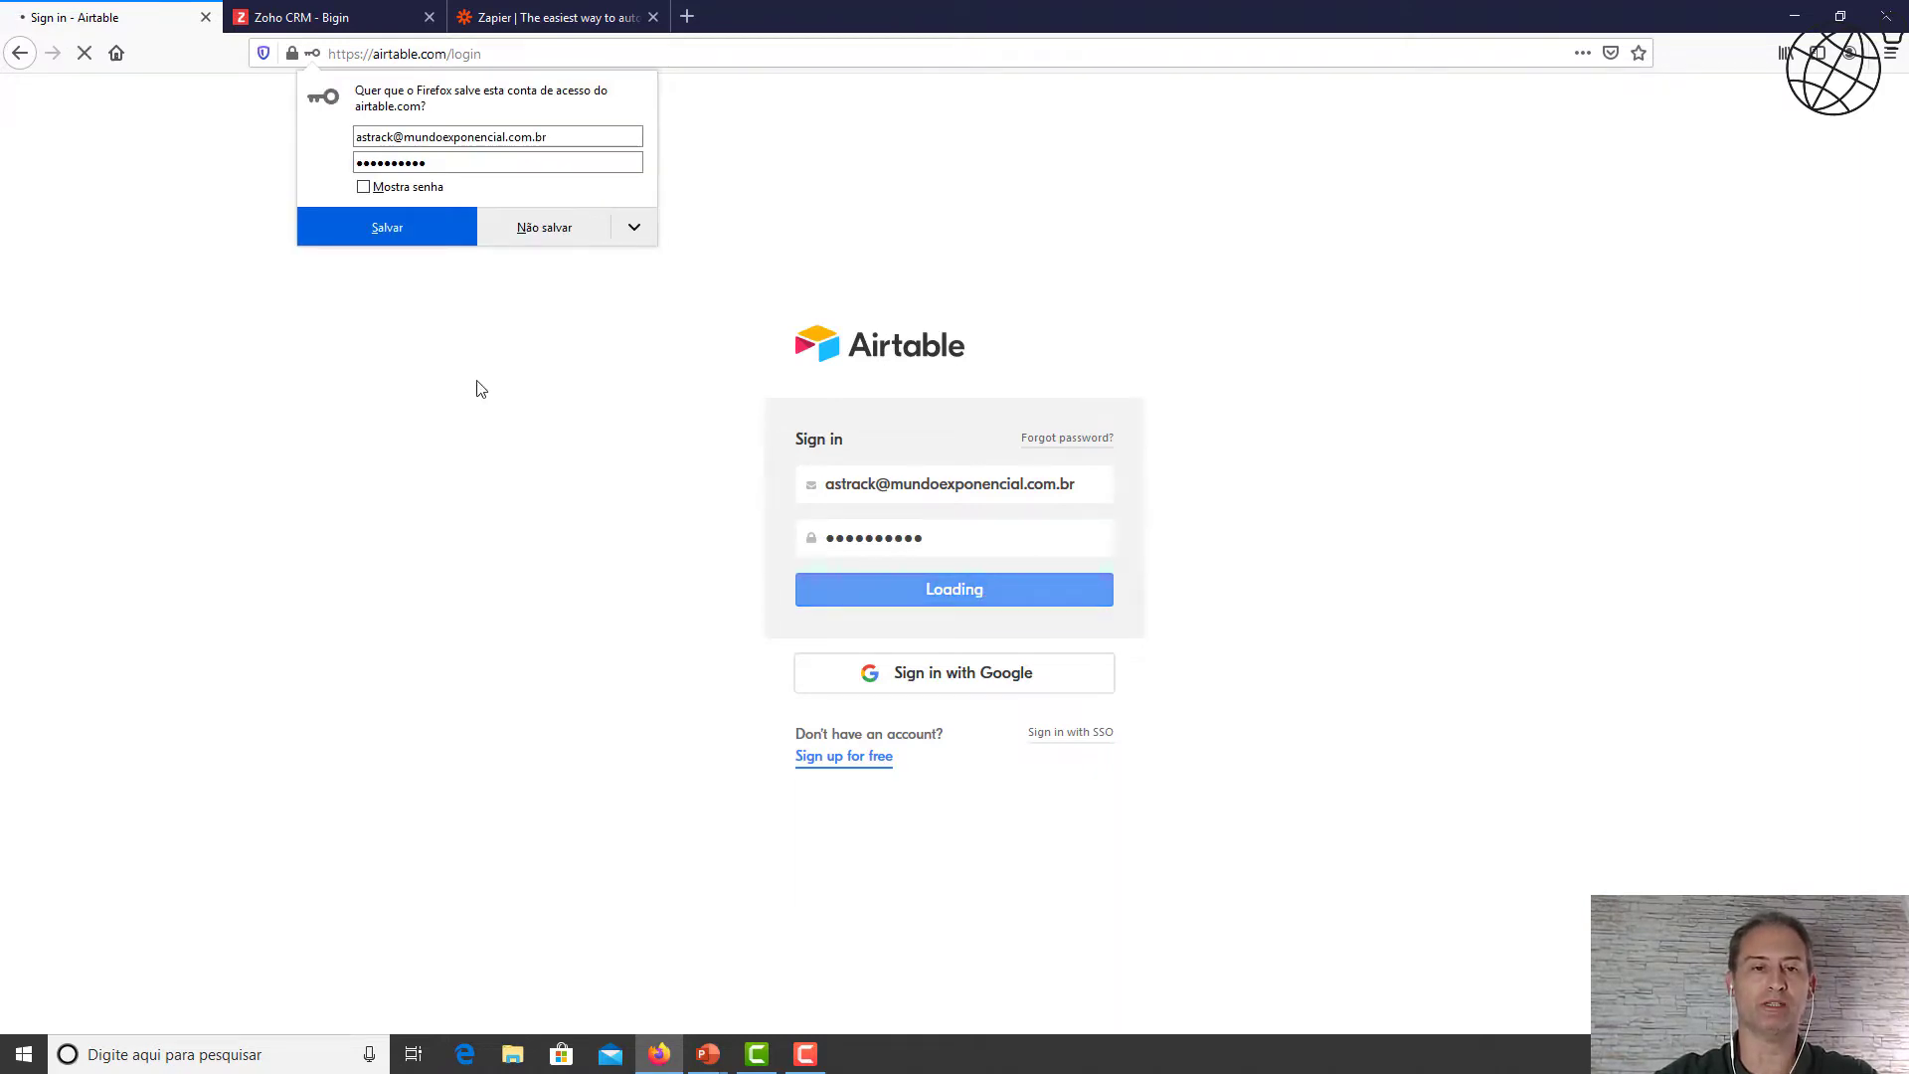
click(542, 229)
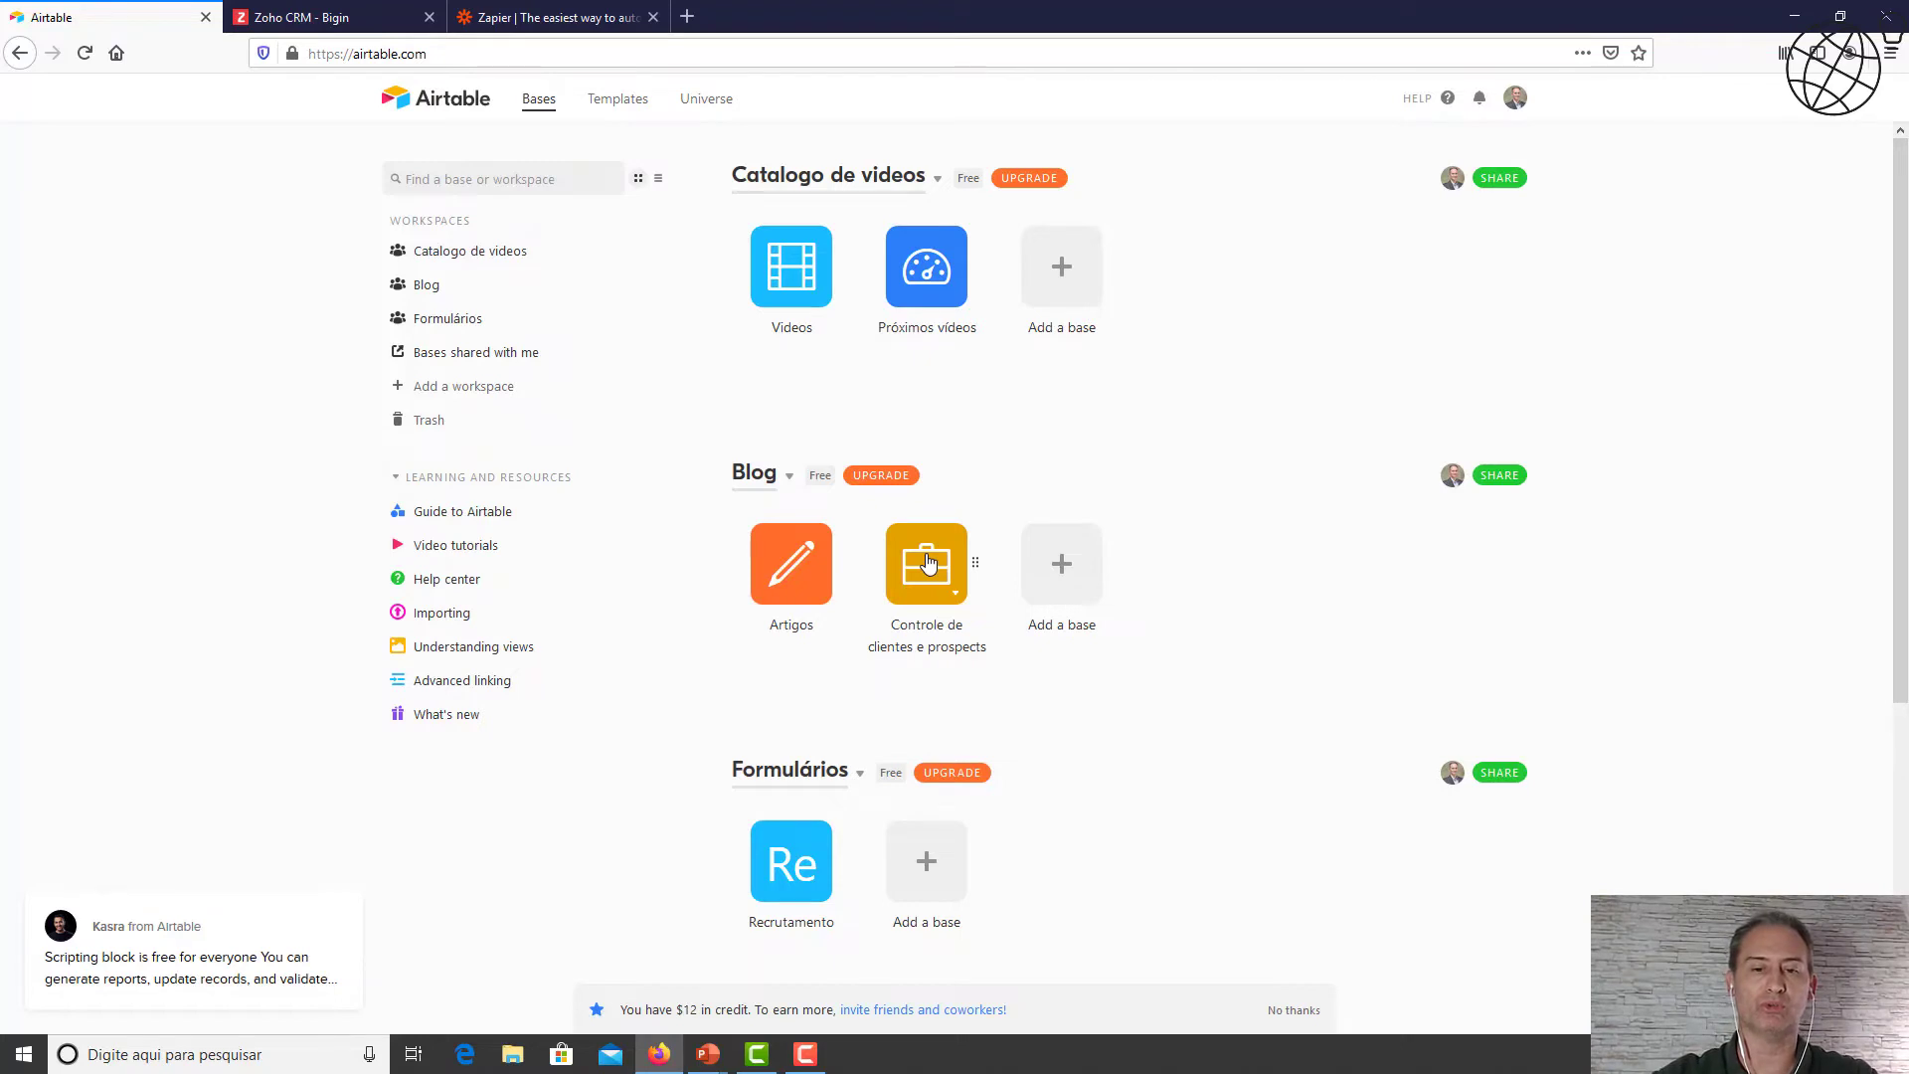
Open the "Controle de clientes e prospects" base and save the People table's Grid View as a CSV file.
click(928, 563)
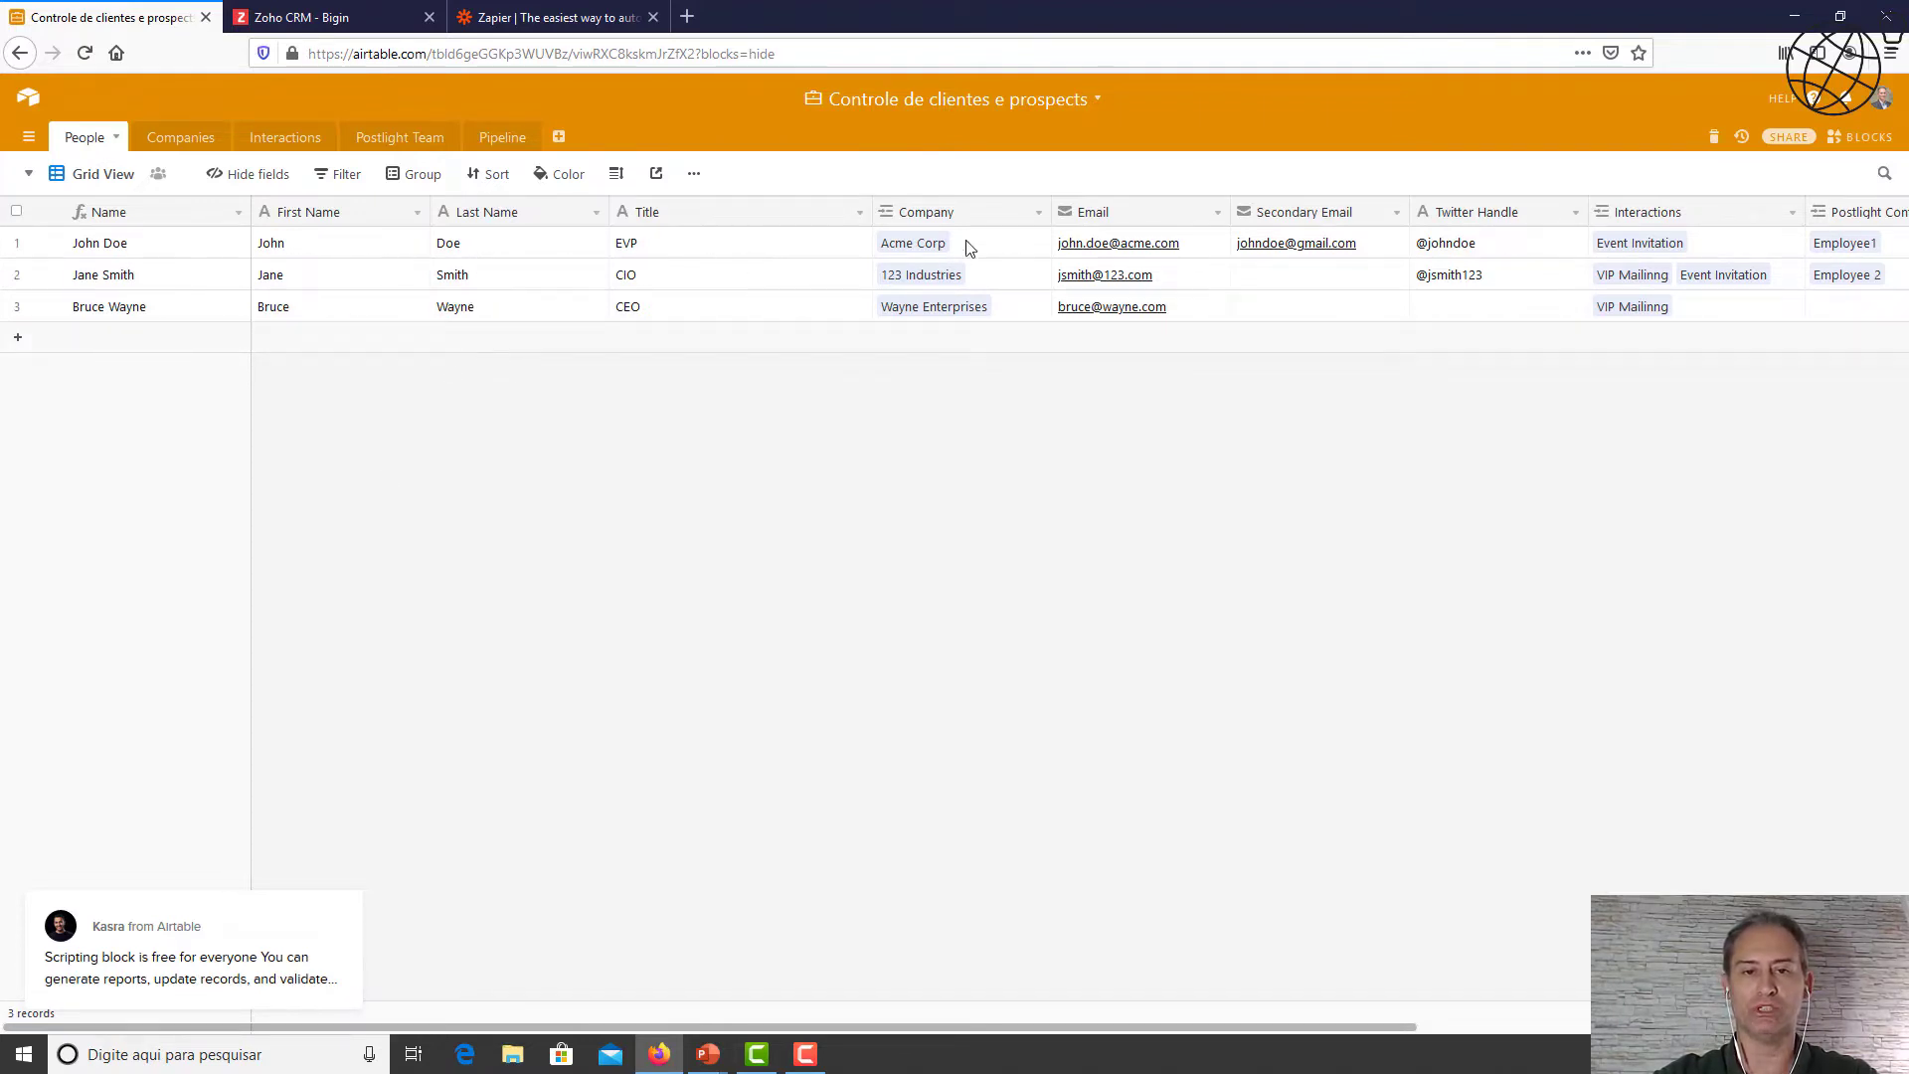
click(694, 175)
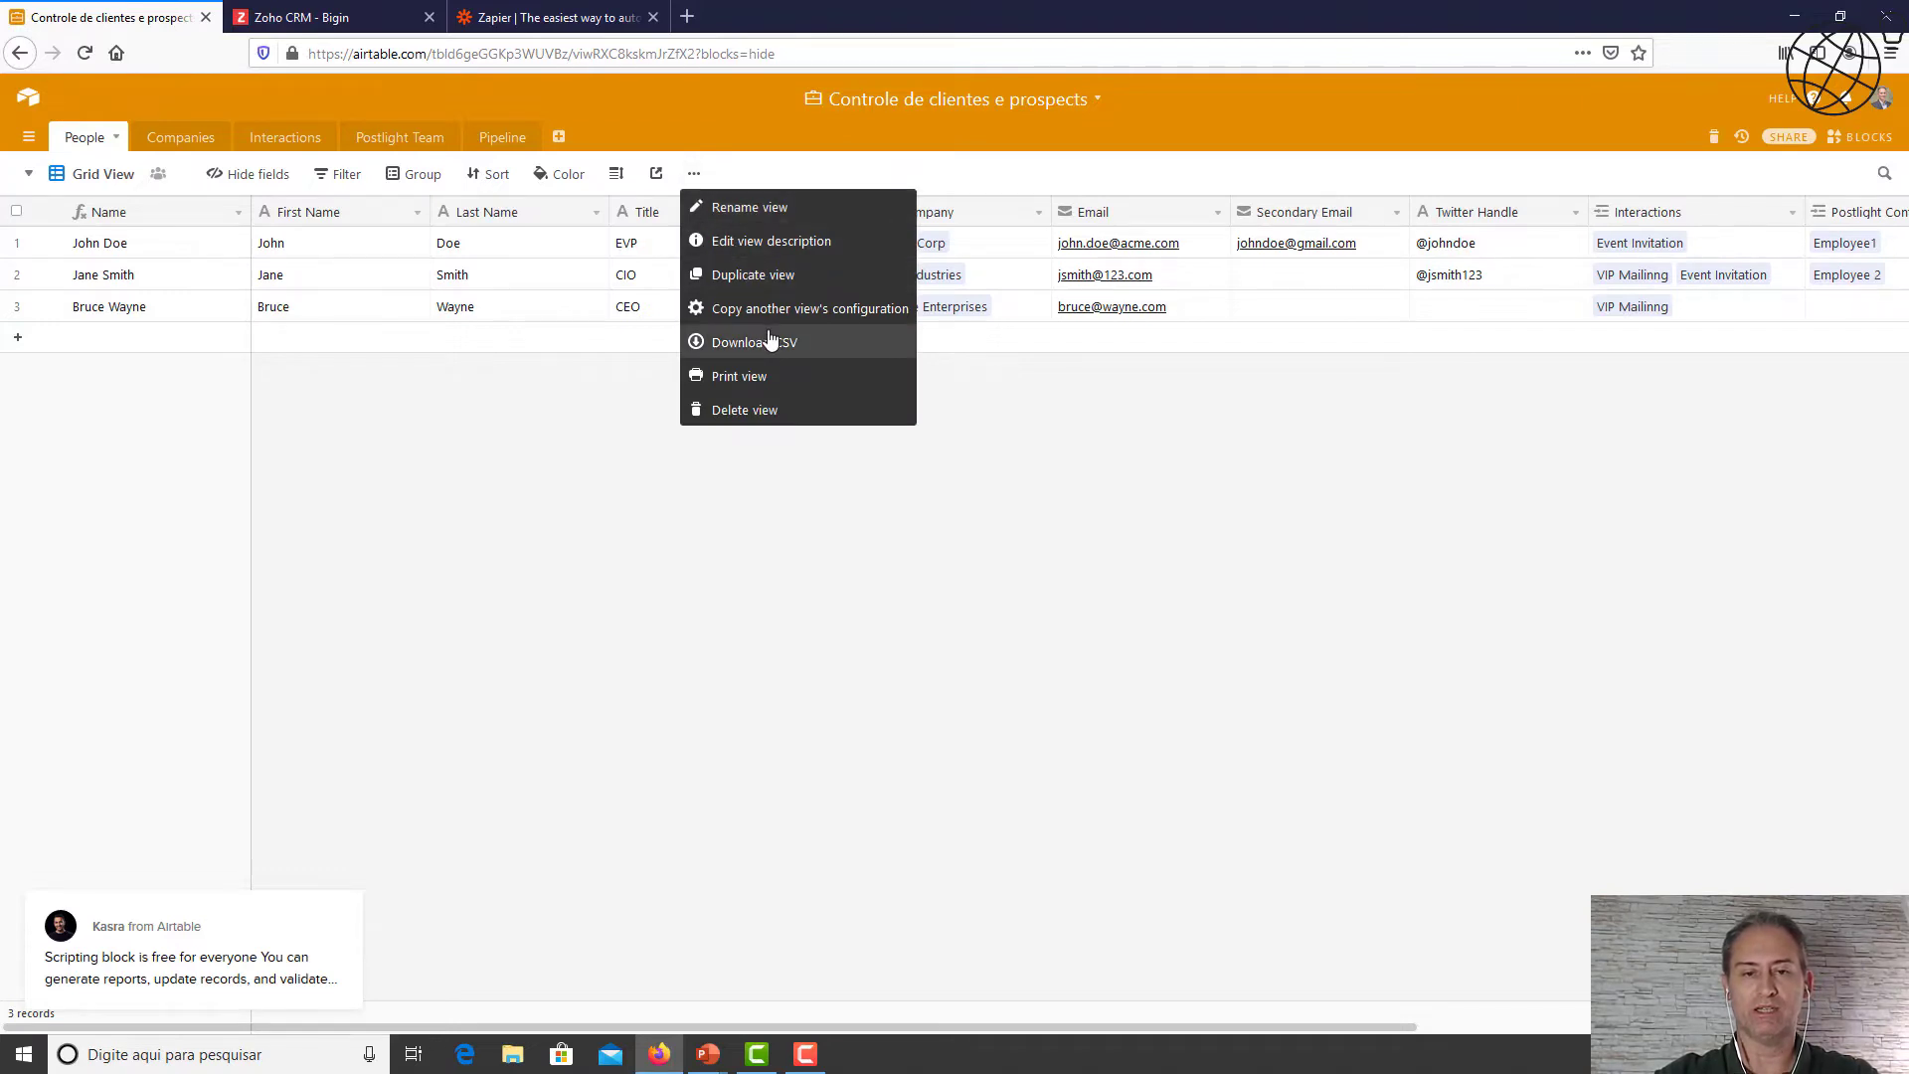
click(830, 342)
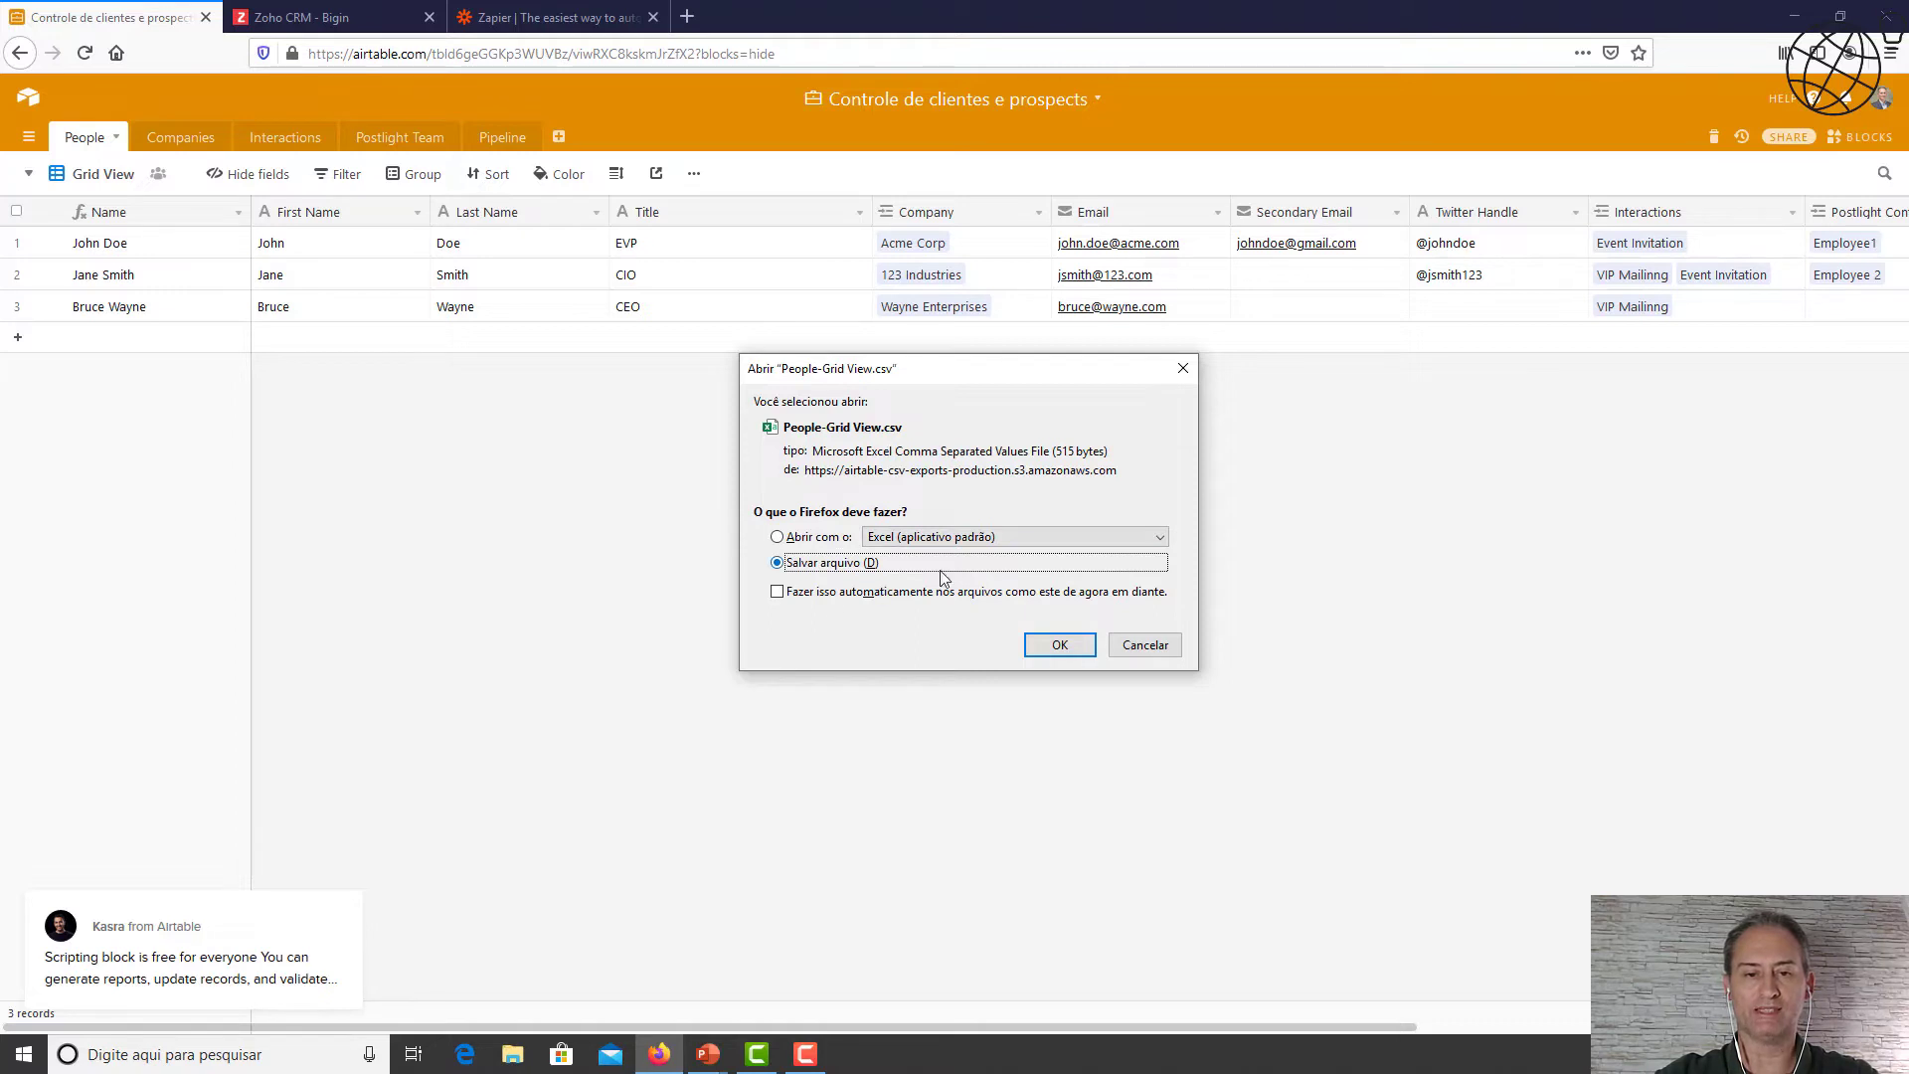
click(1083, 644)
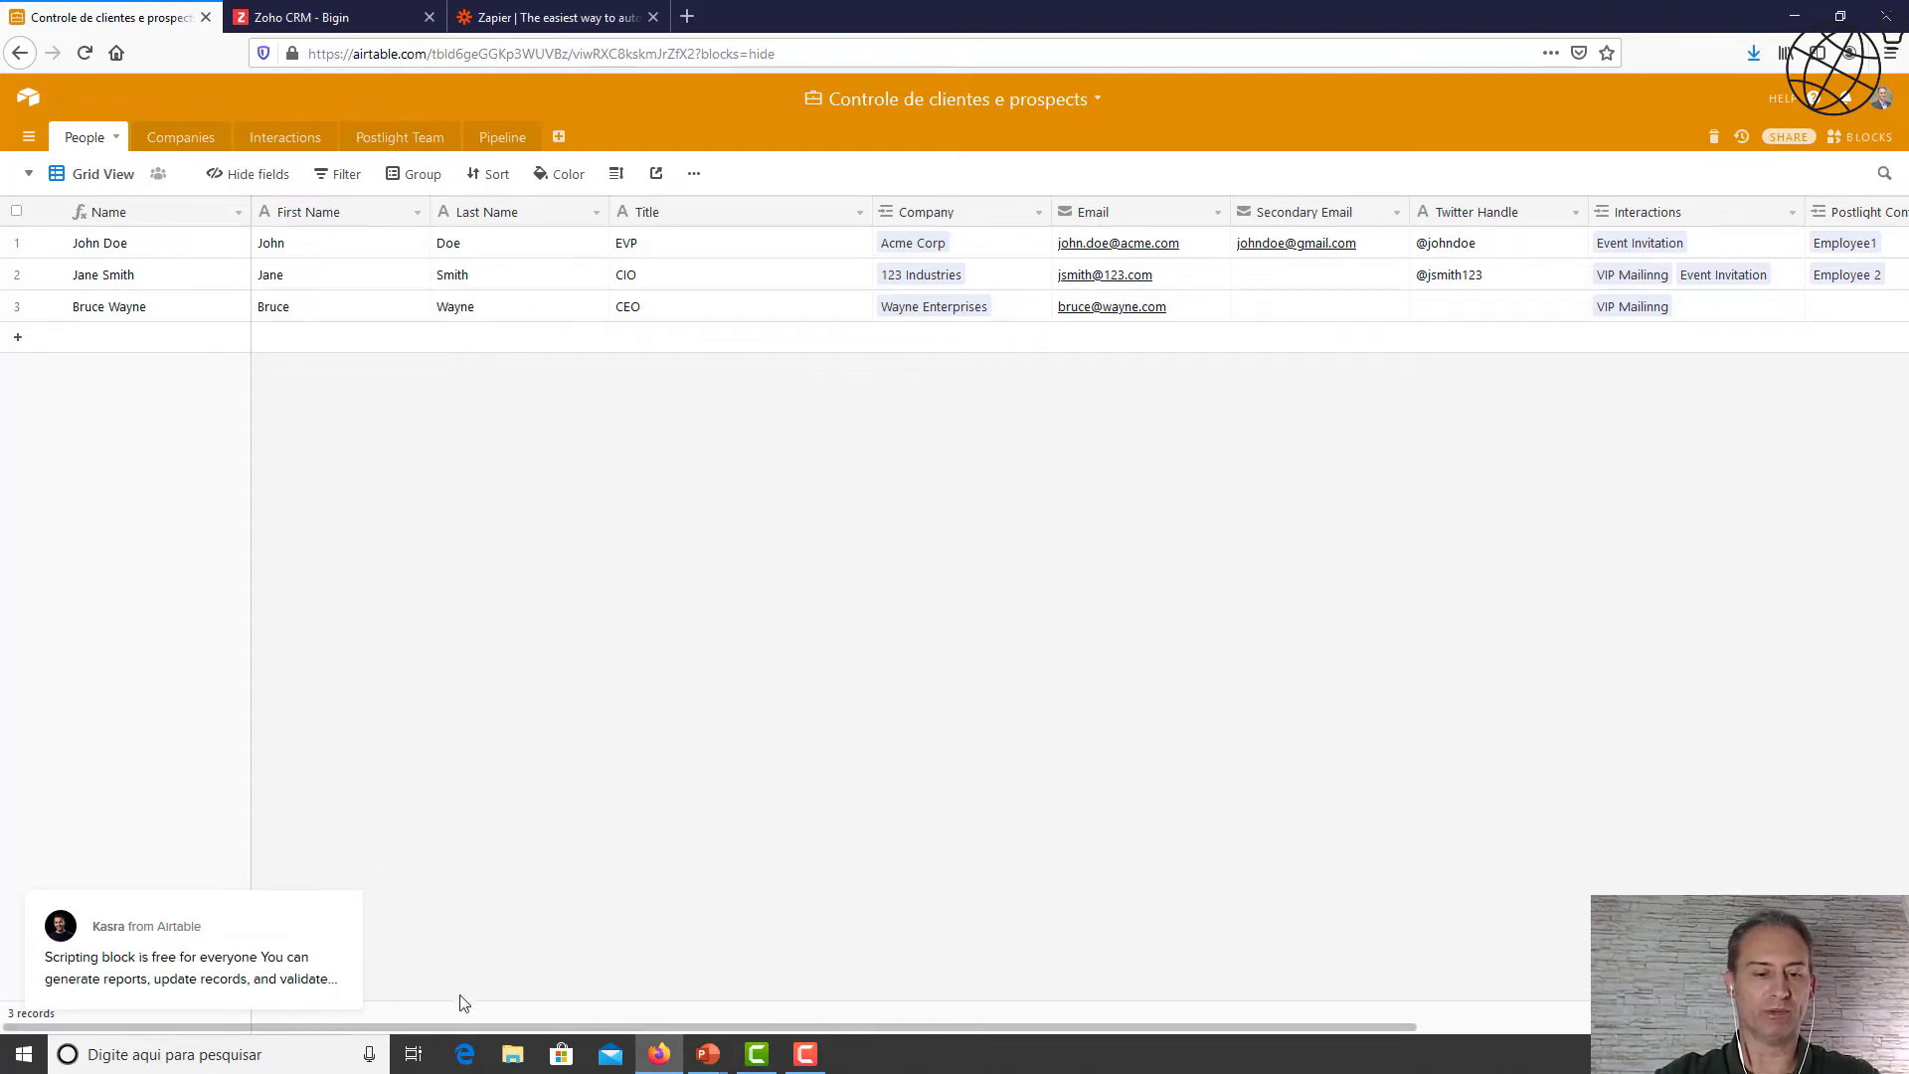
Open the People-Grid View file from the Downloads folder in Excel to examine its contents, then close Excel and File Explorer.
click(513, 1056)
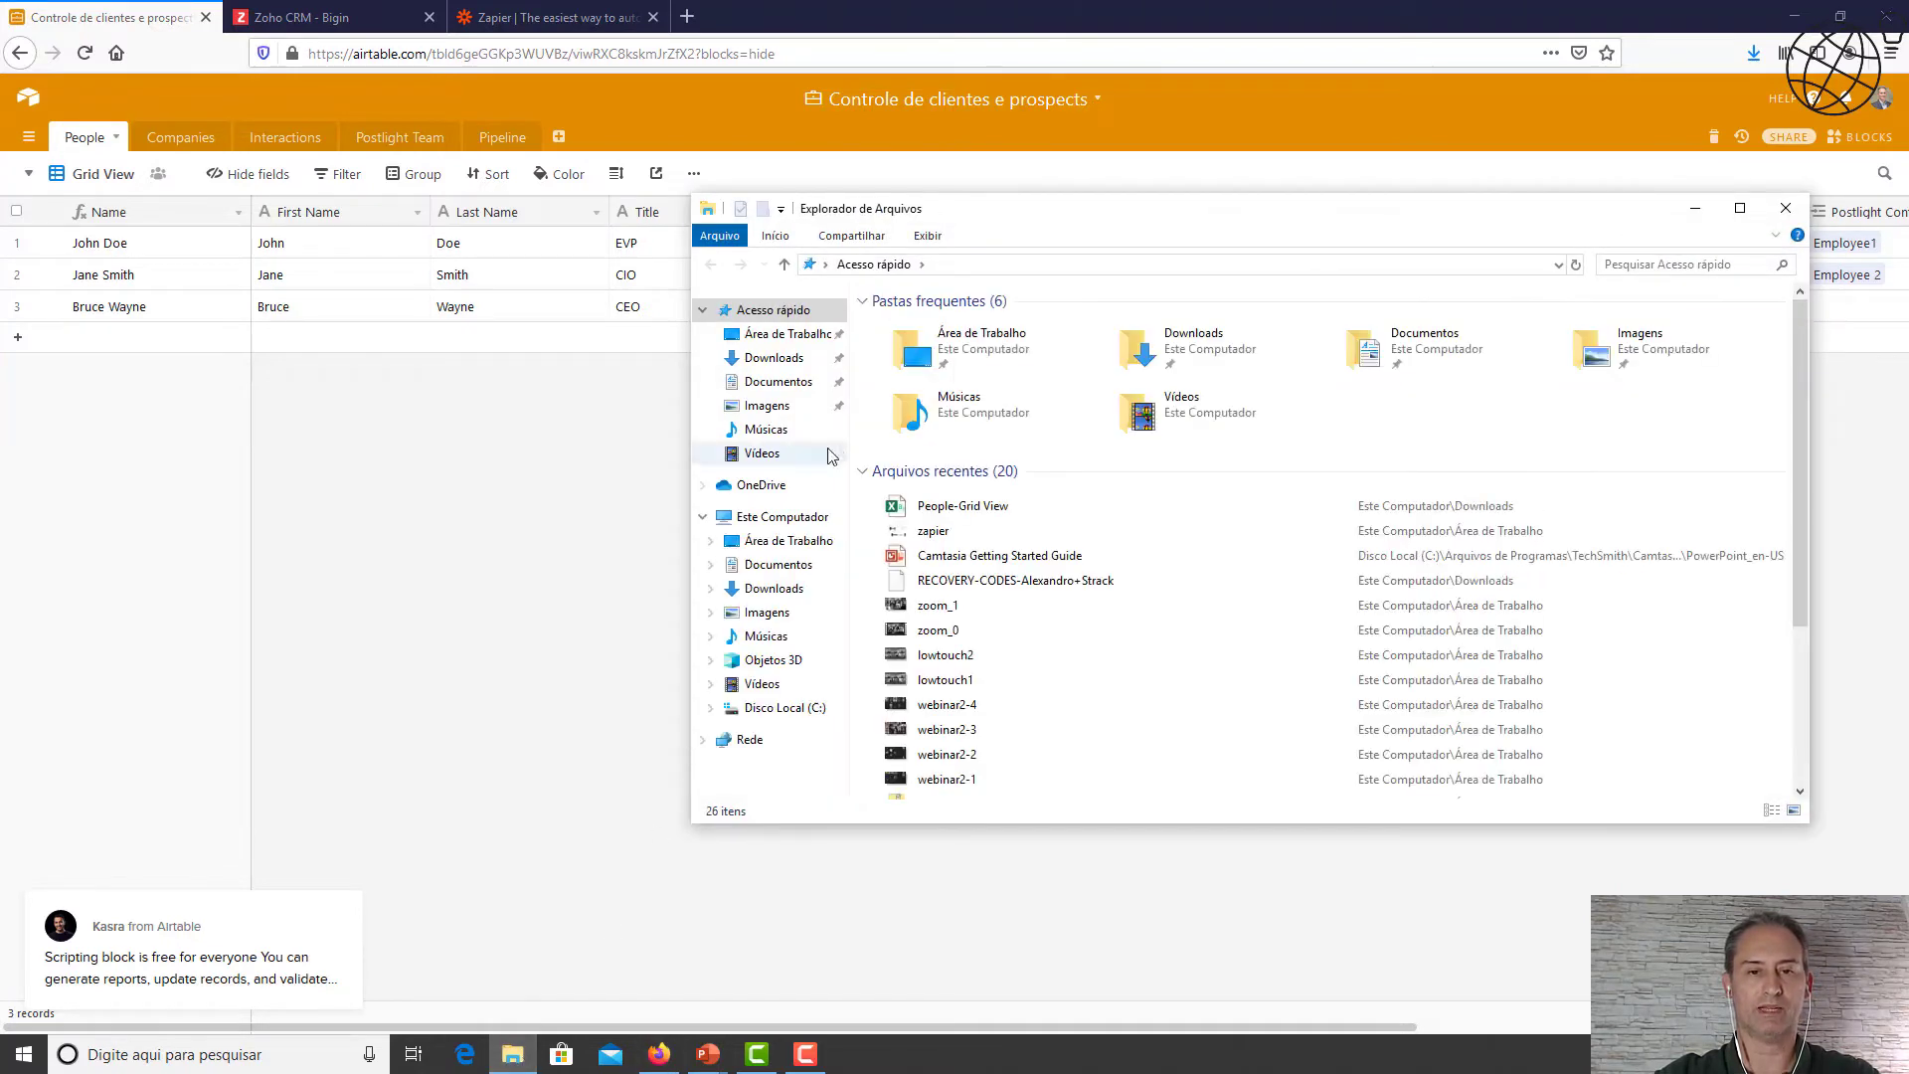
click(801, 360)
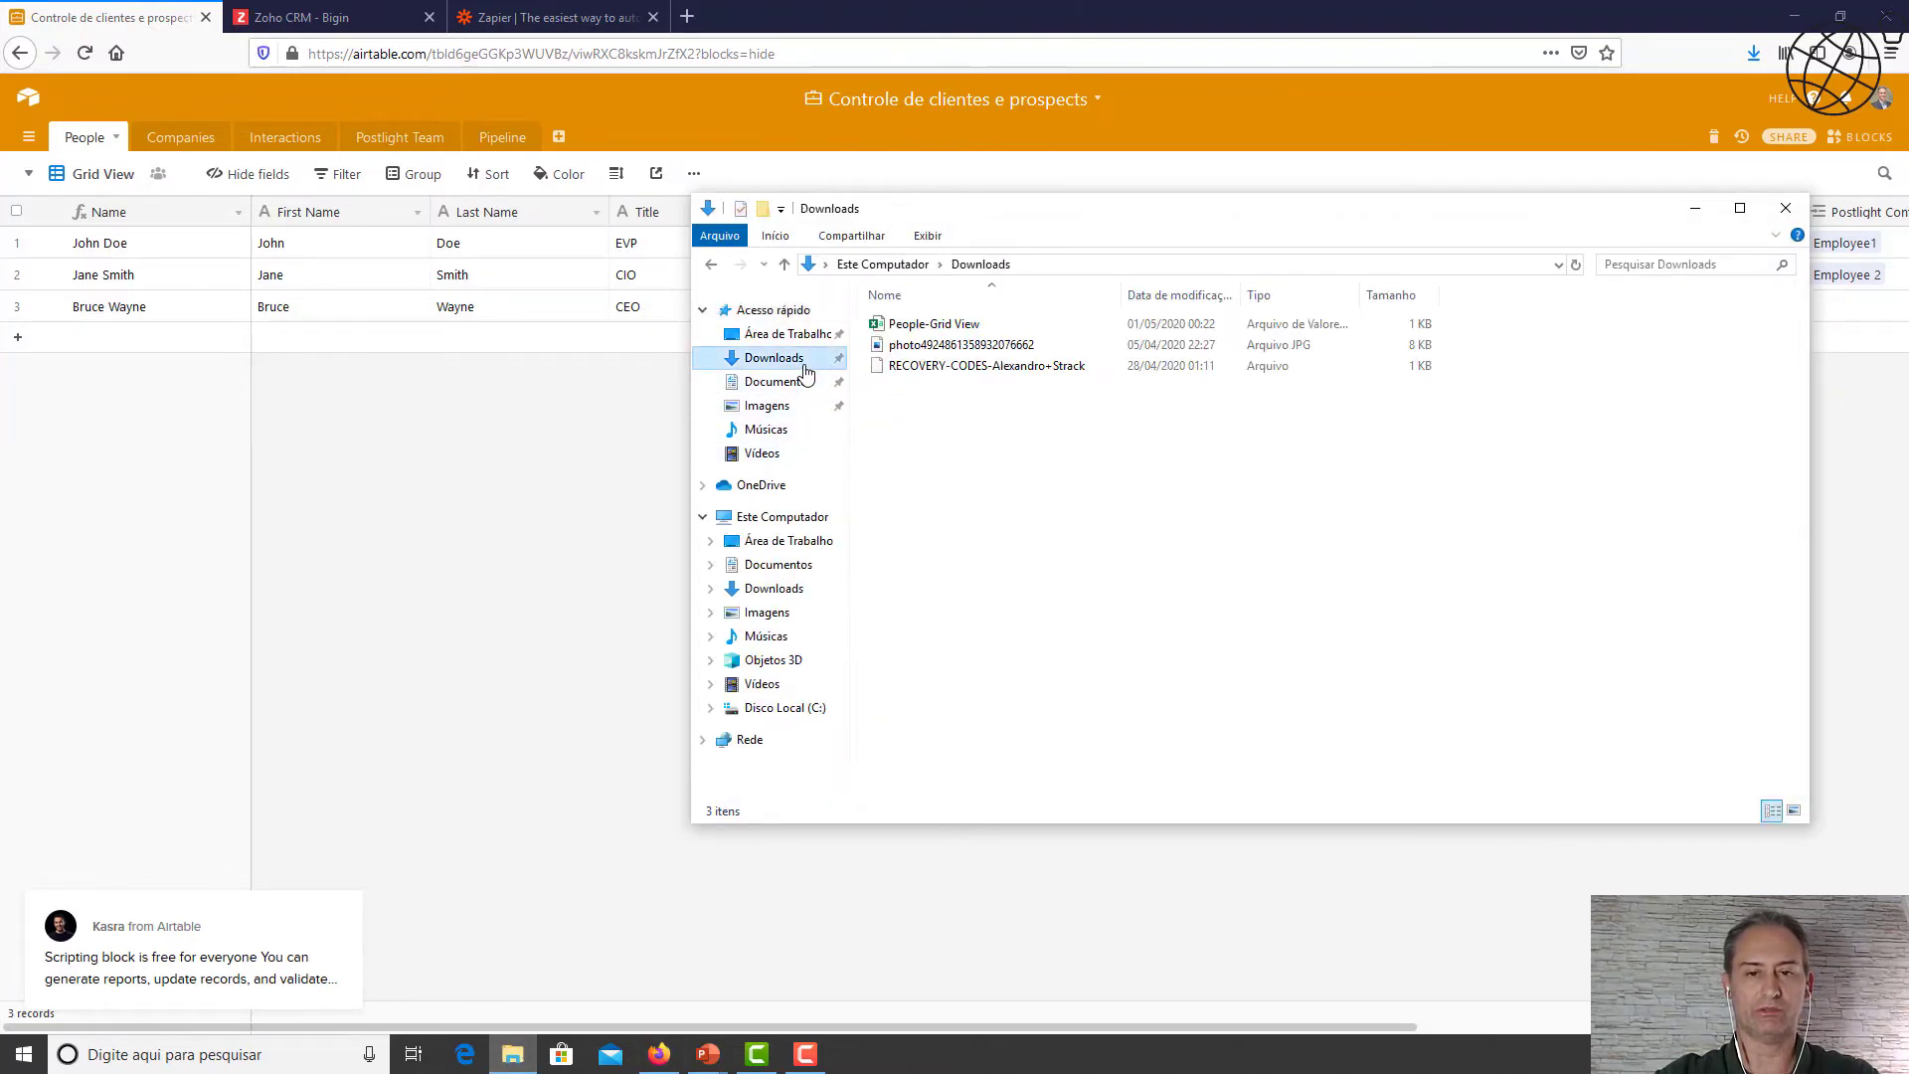
click(933, 329)
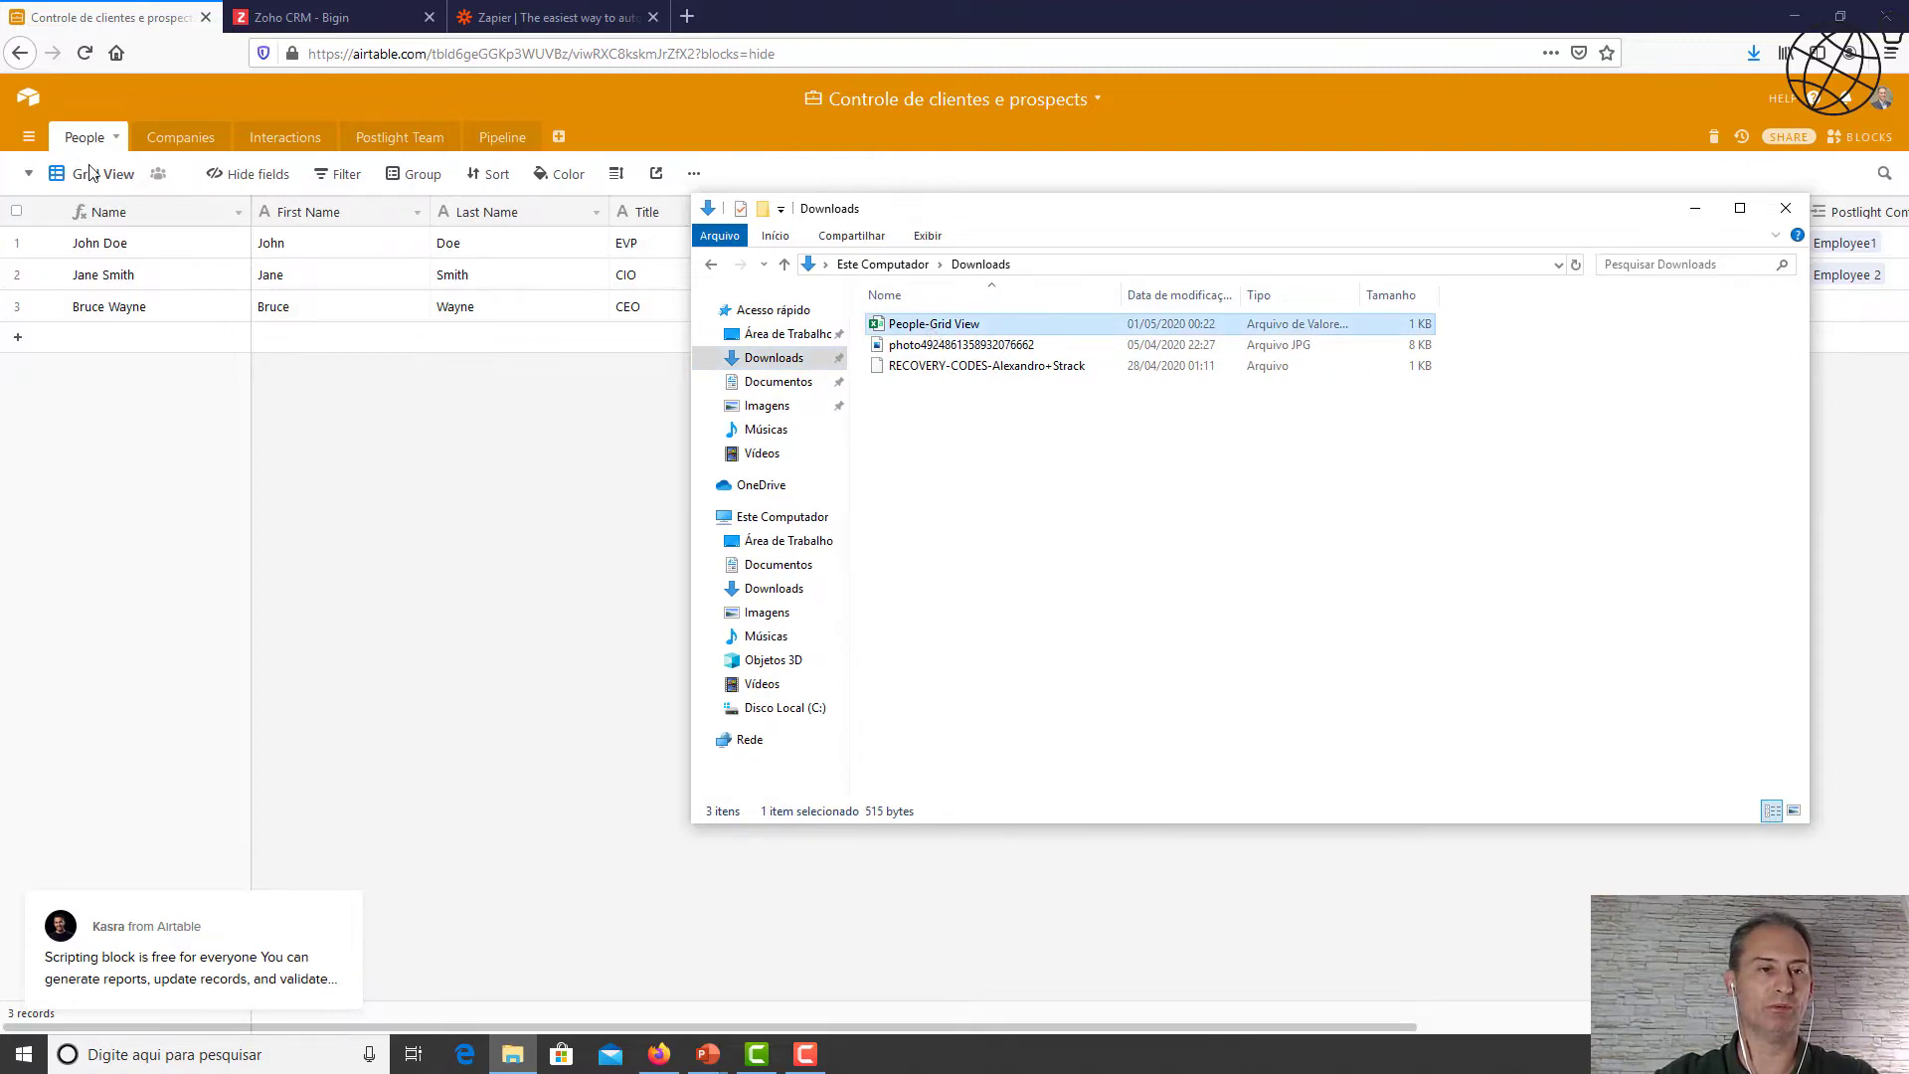
double_click(879, 337)
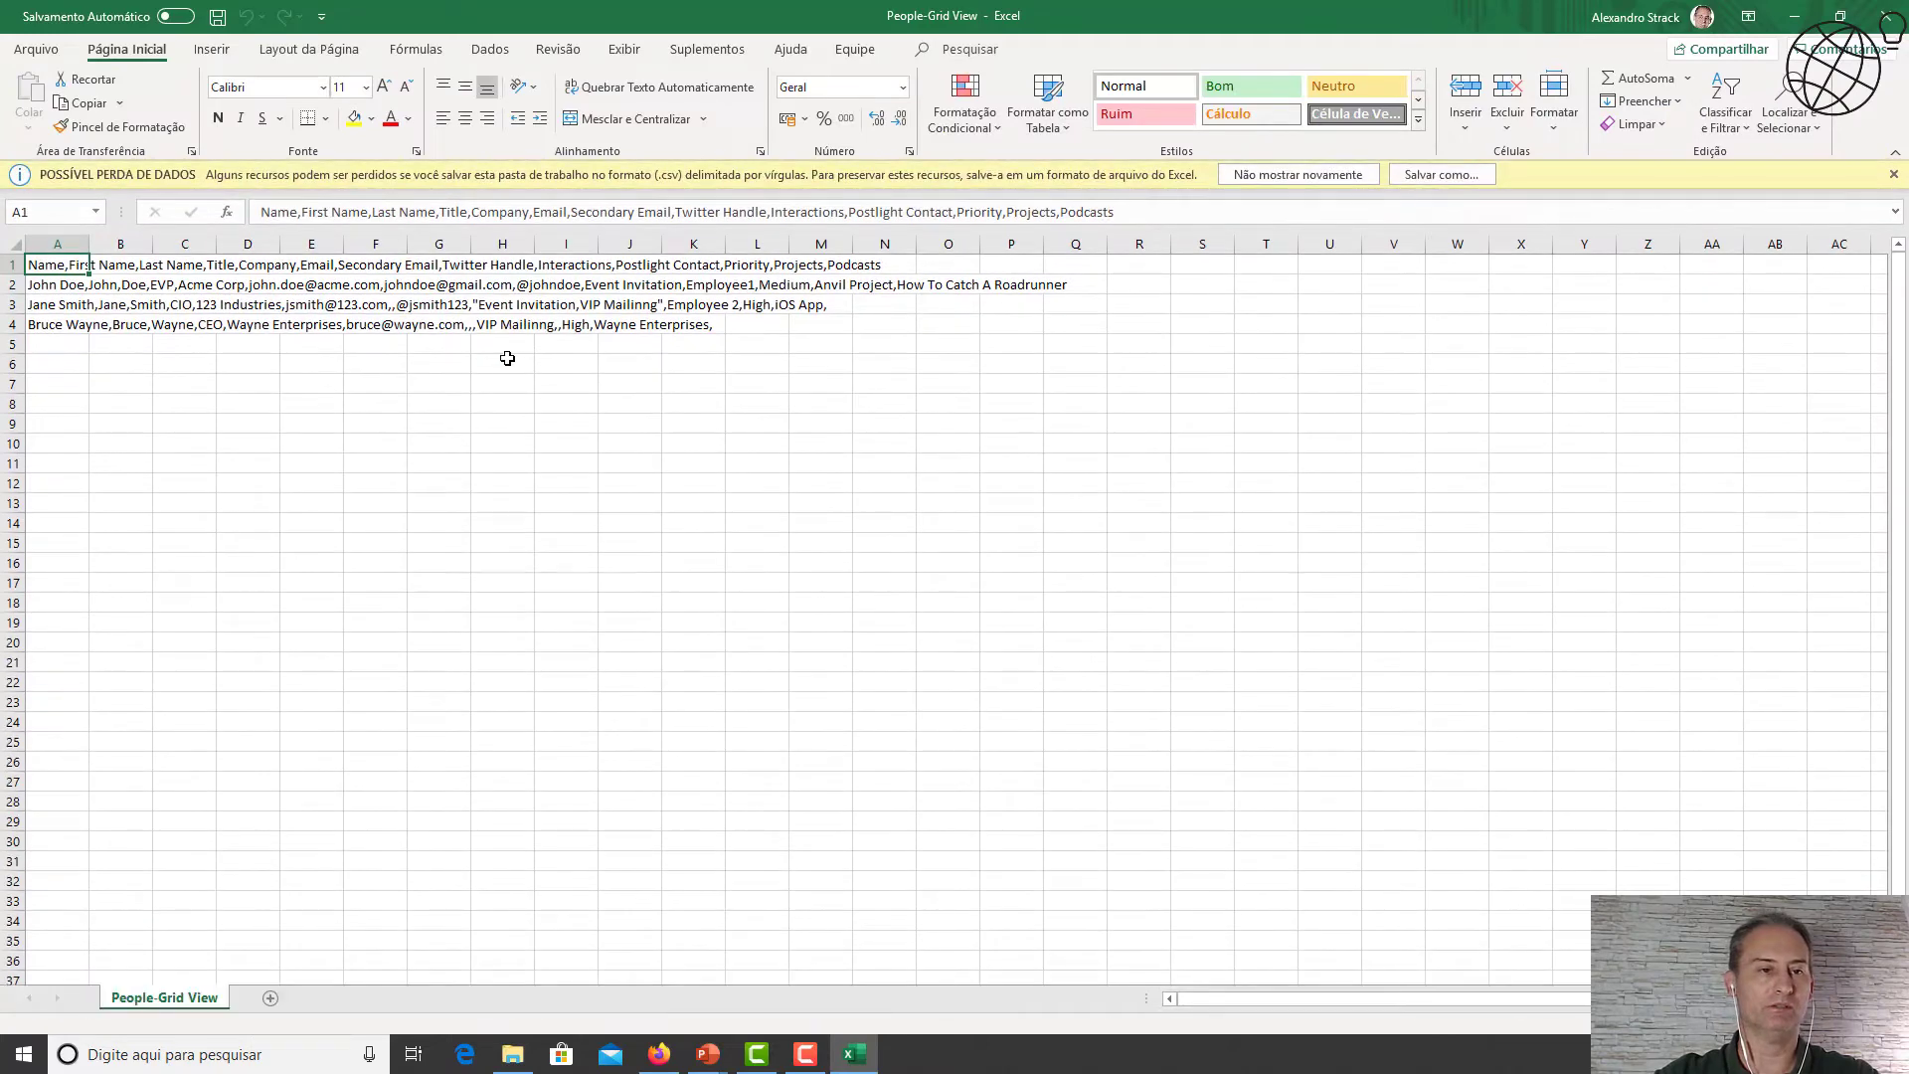
click(1889, 17)
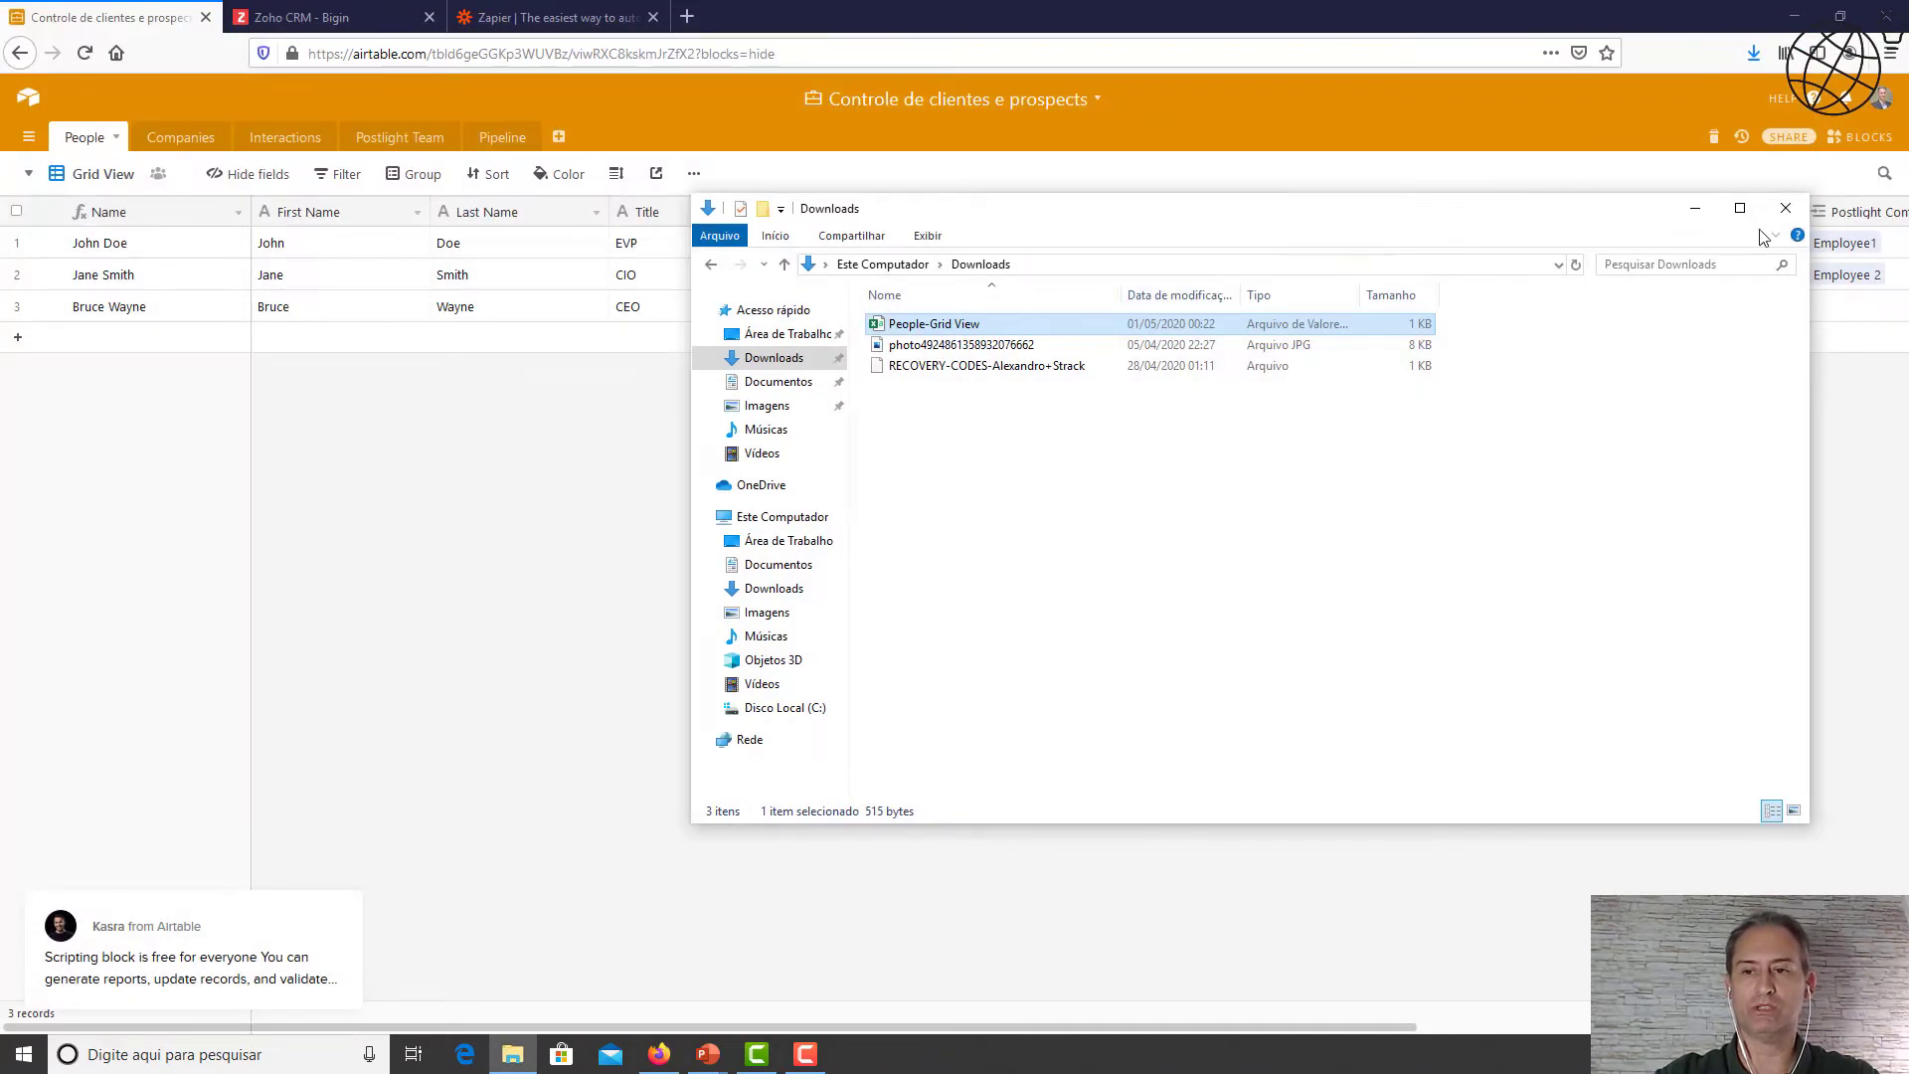
click(1786, 208)
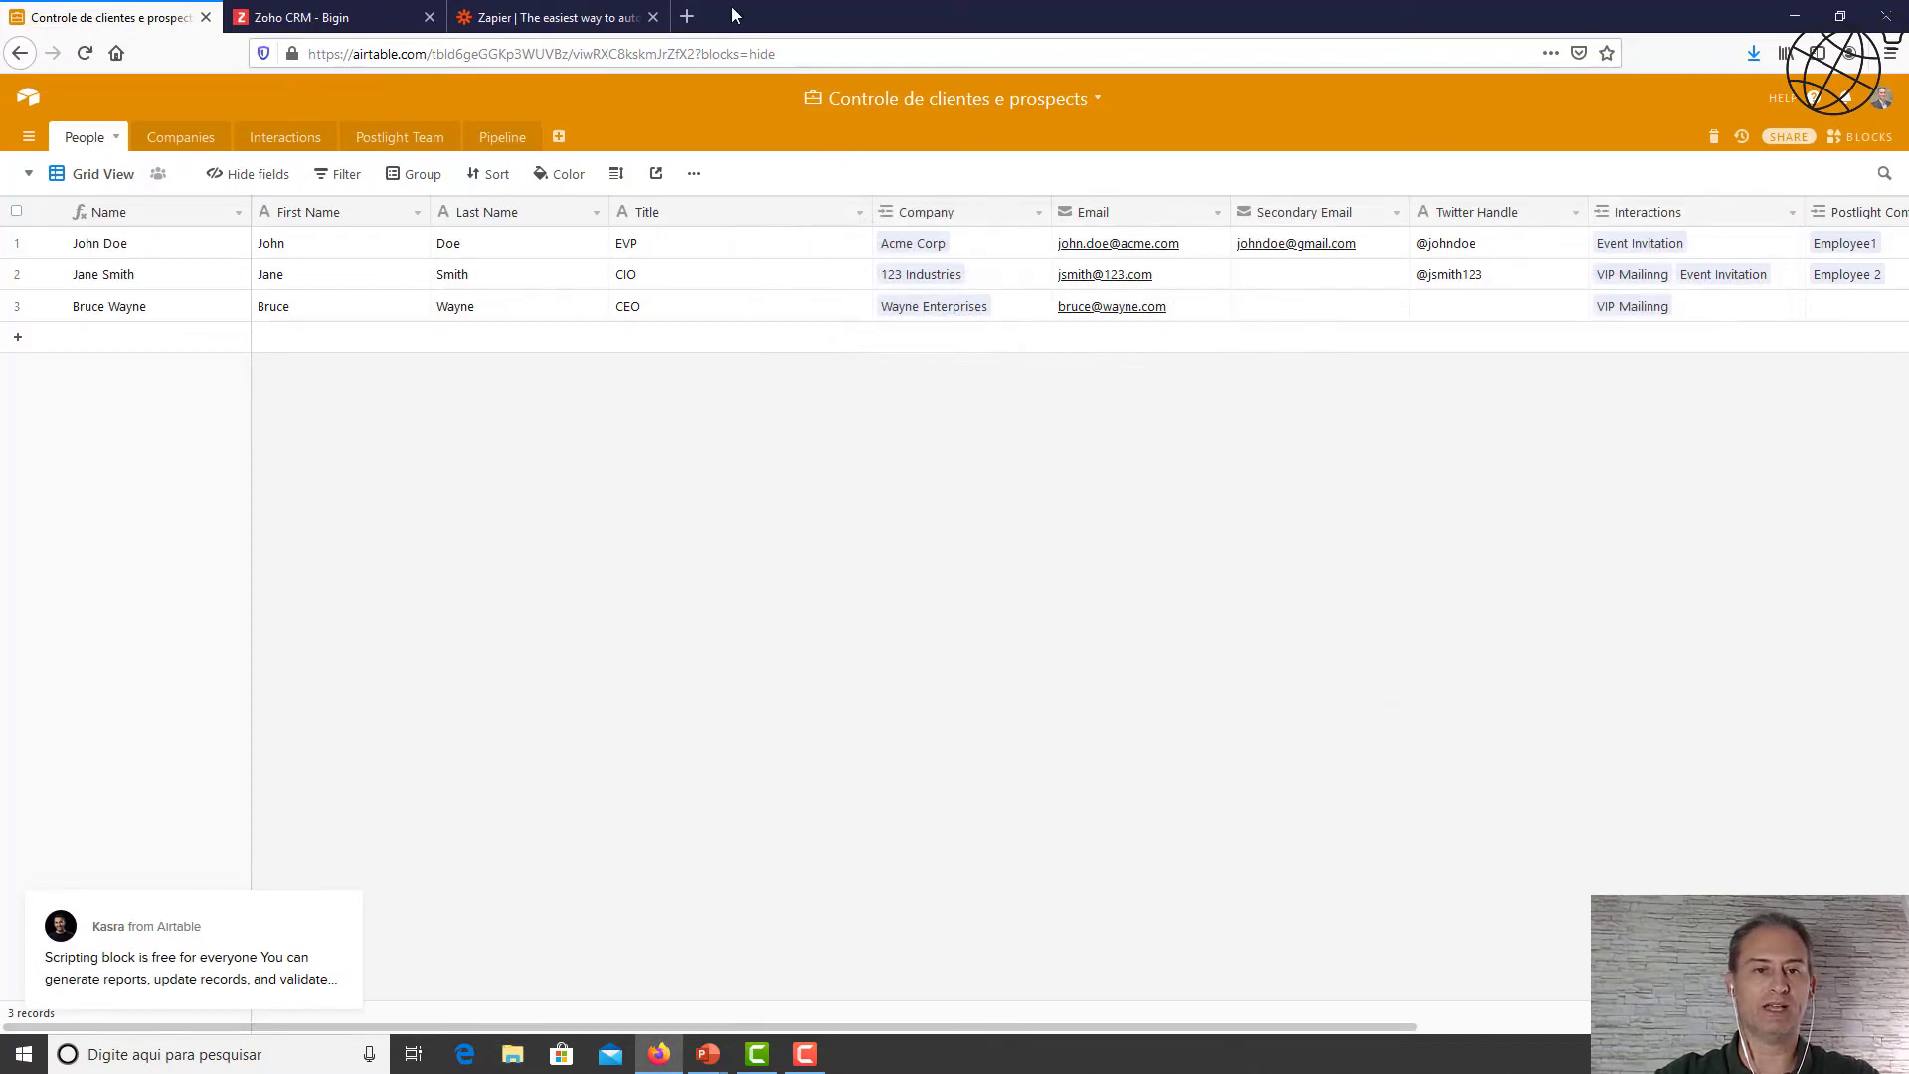
Open drive.google.com in a new browser tab.
click(687, 17)
text(g)
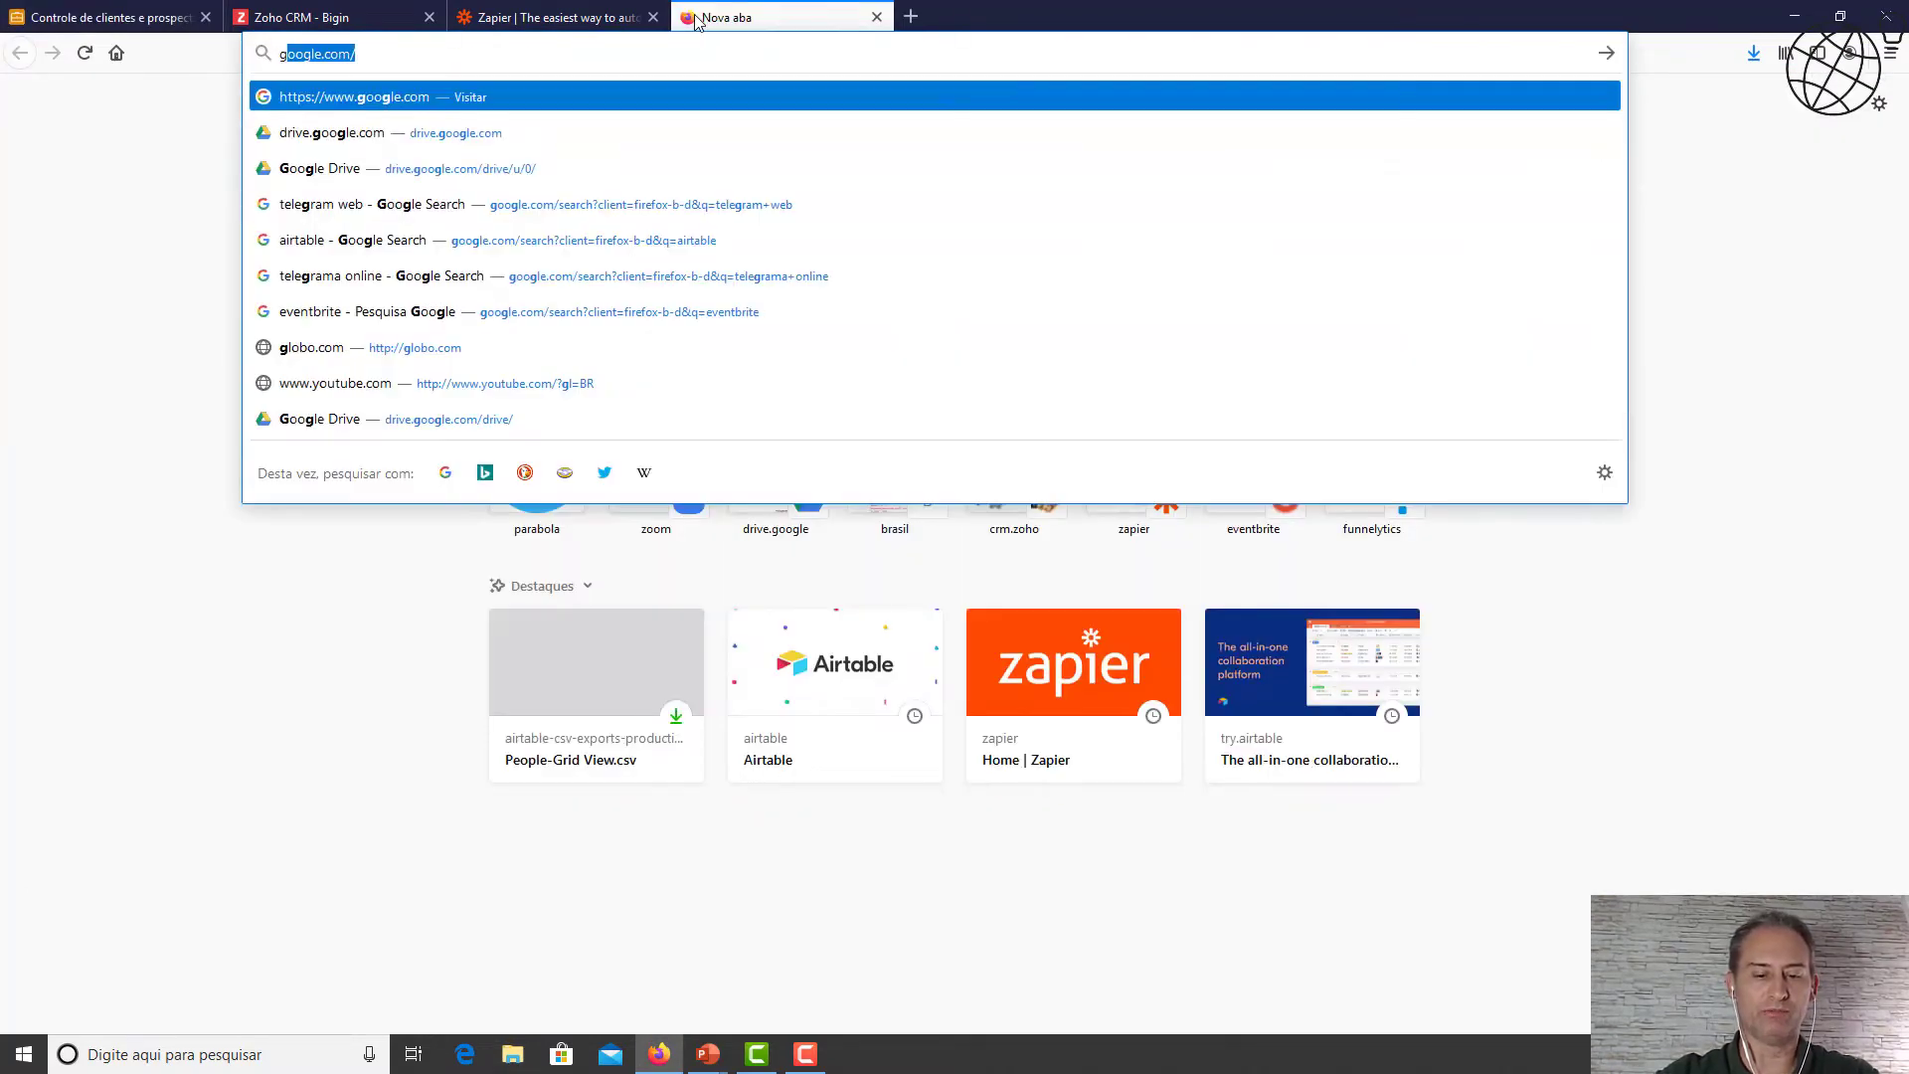
text(oo)
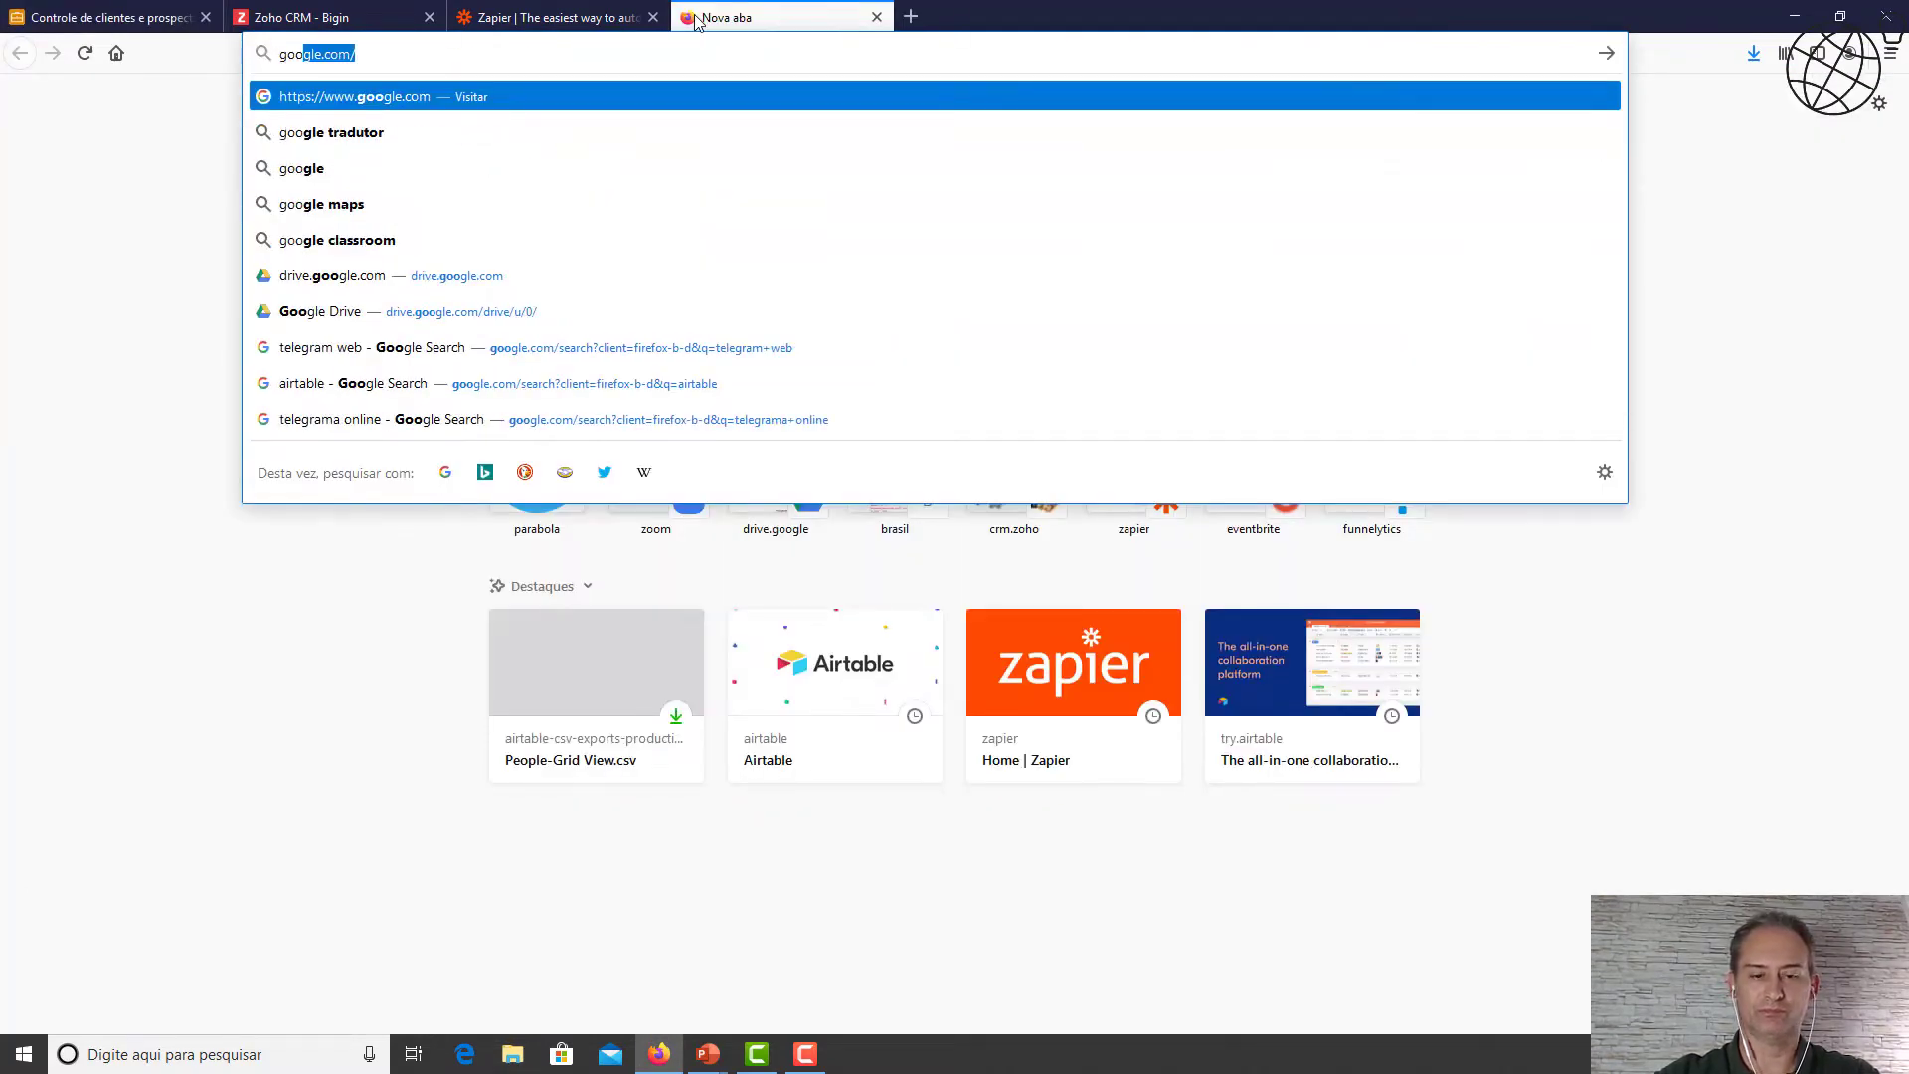
key(BackSpace)
key(BackSpace)
key(BackSpace)
key(BackSpace)
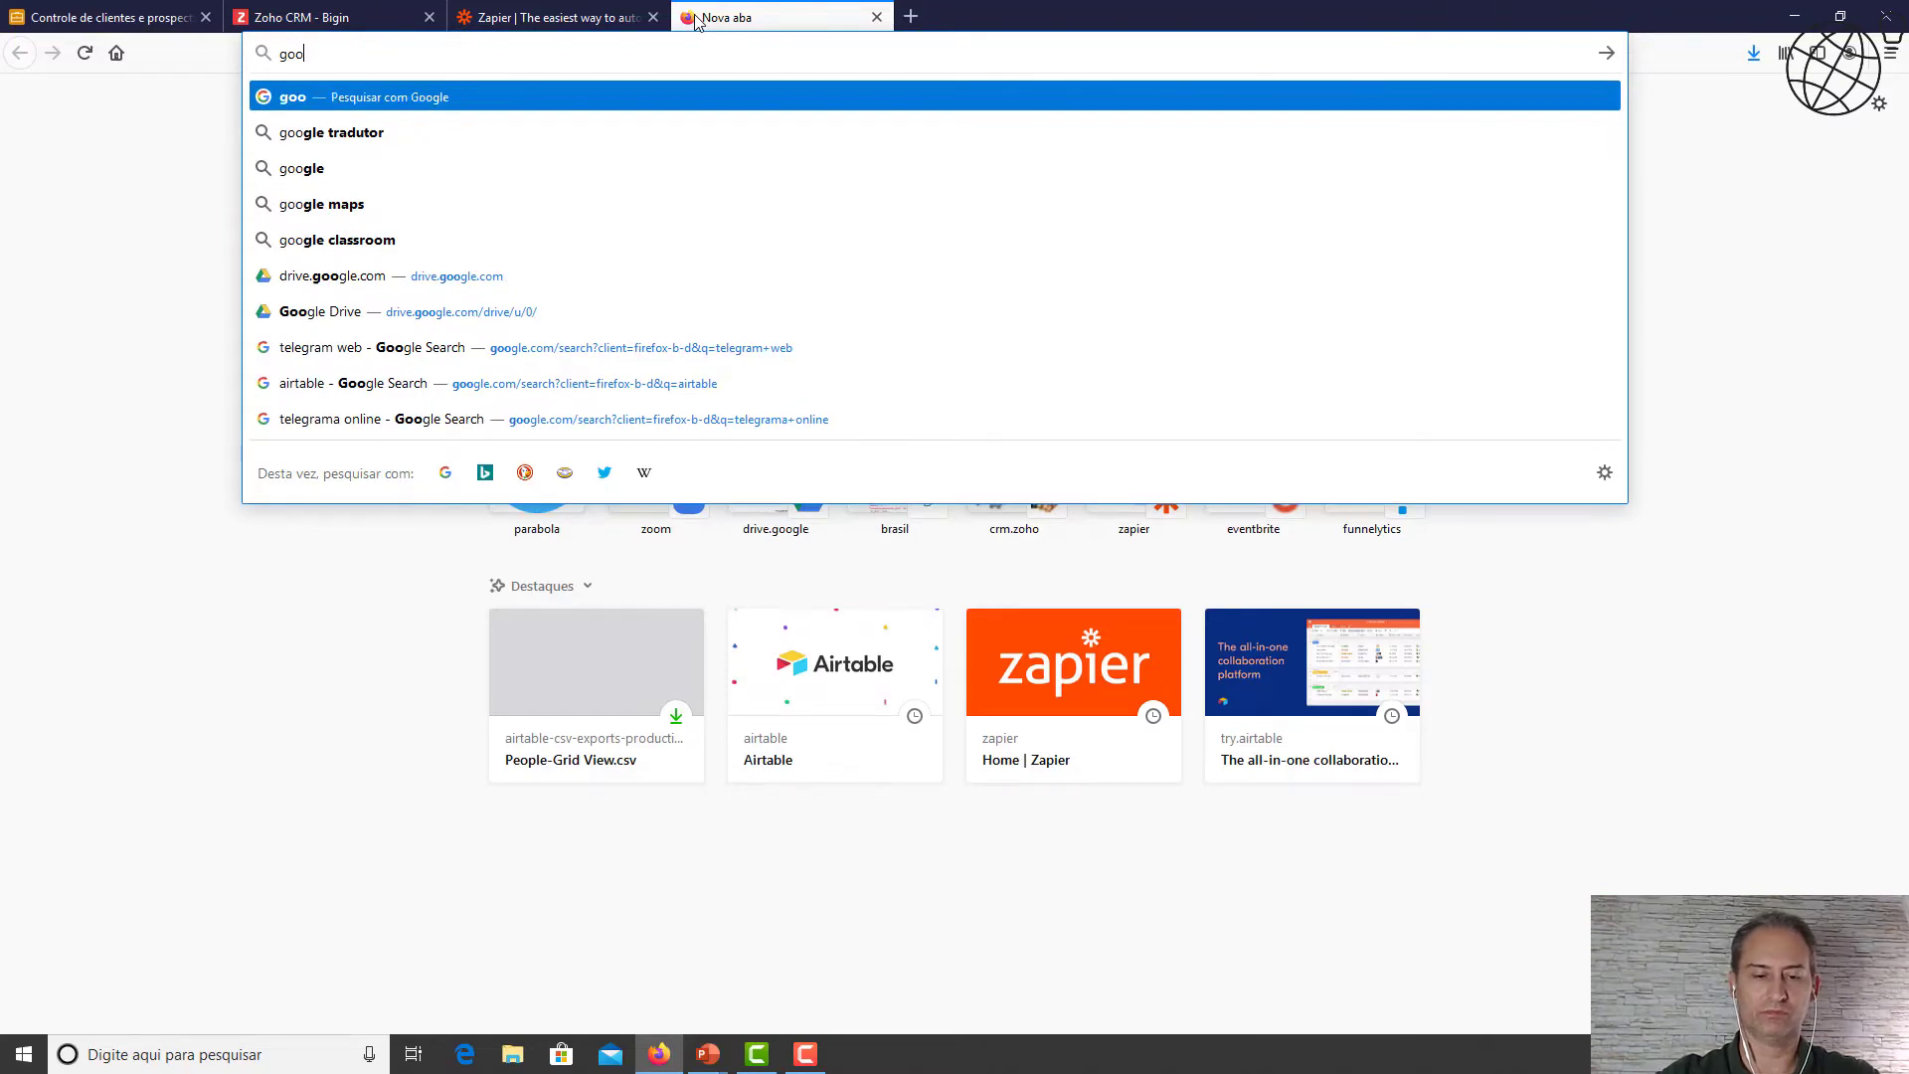
text(drive.)
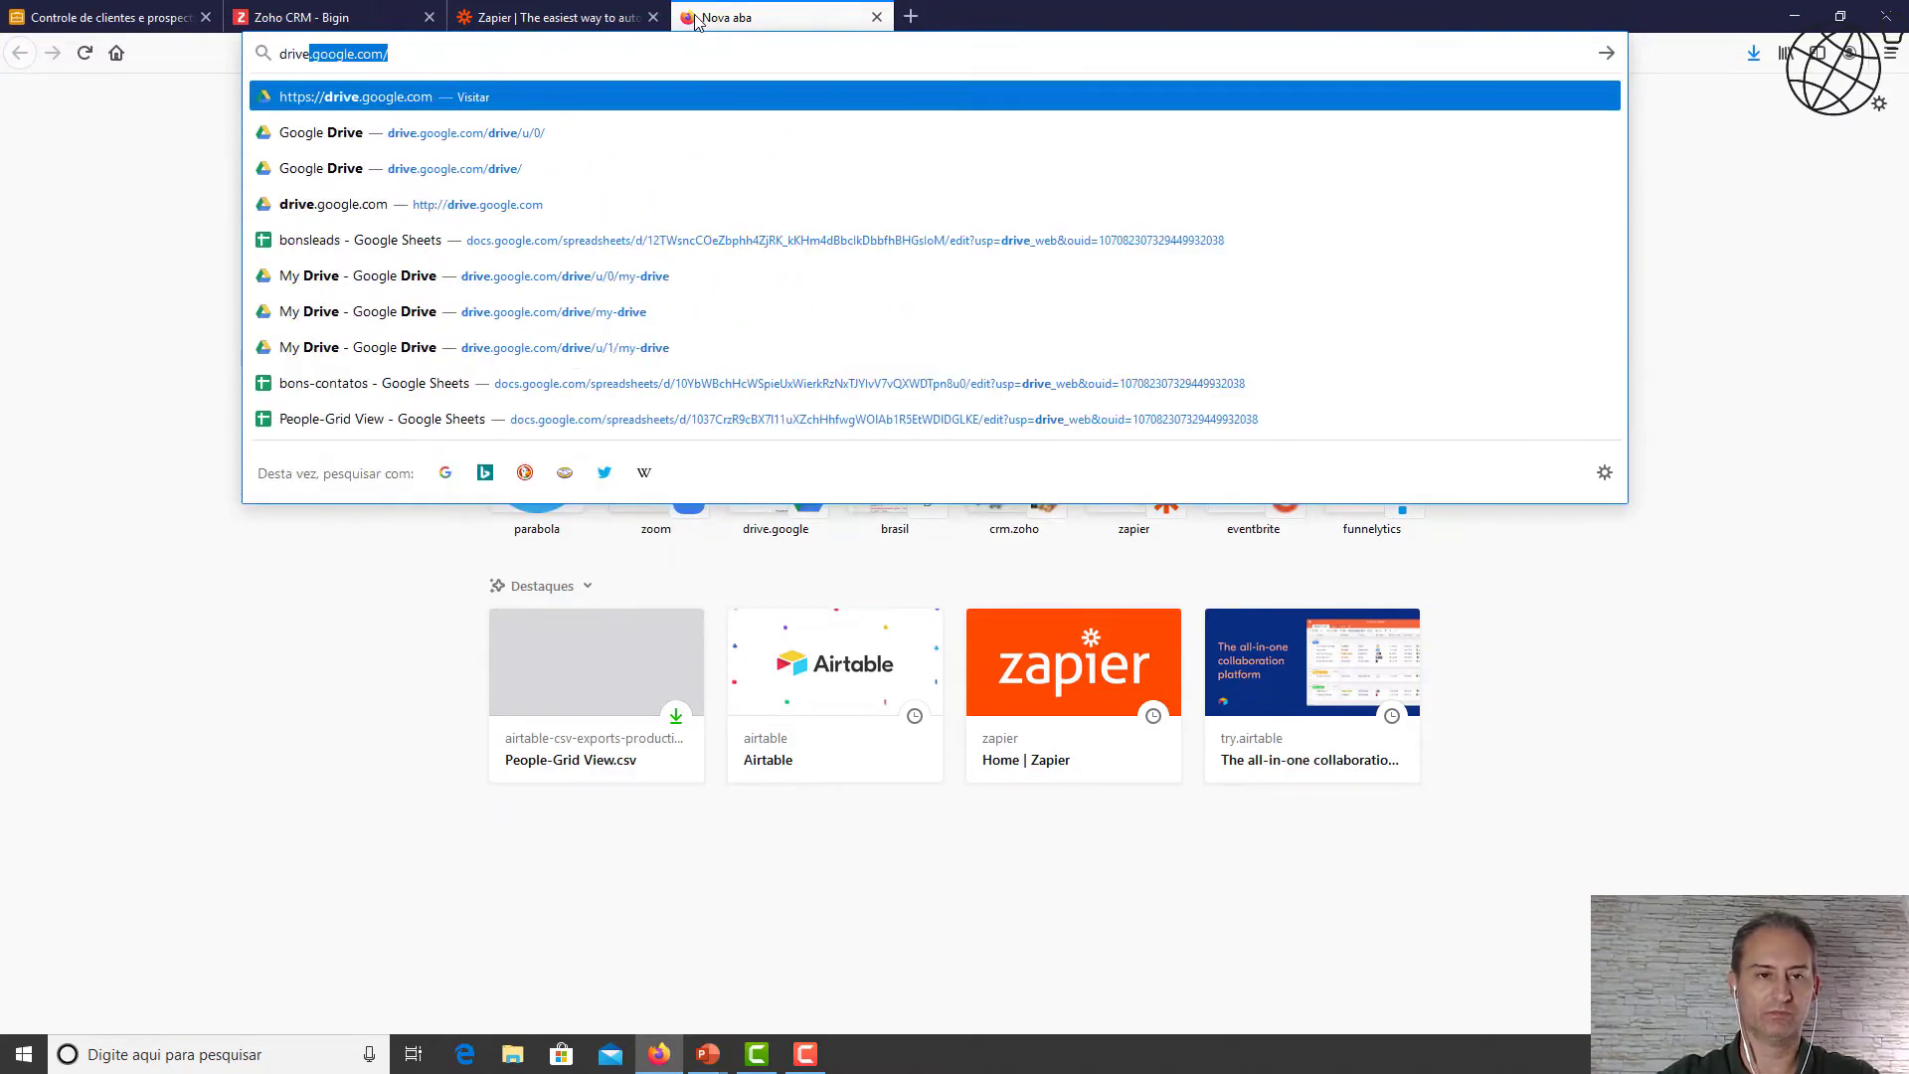
key(Return)
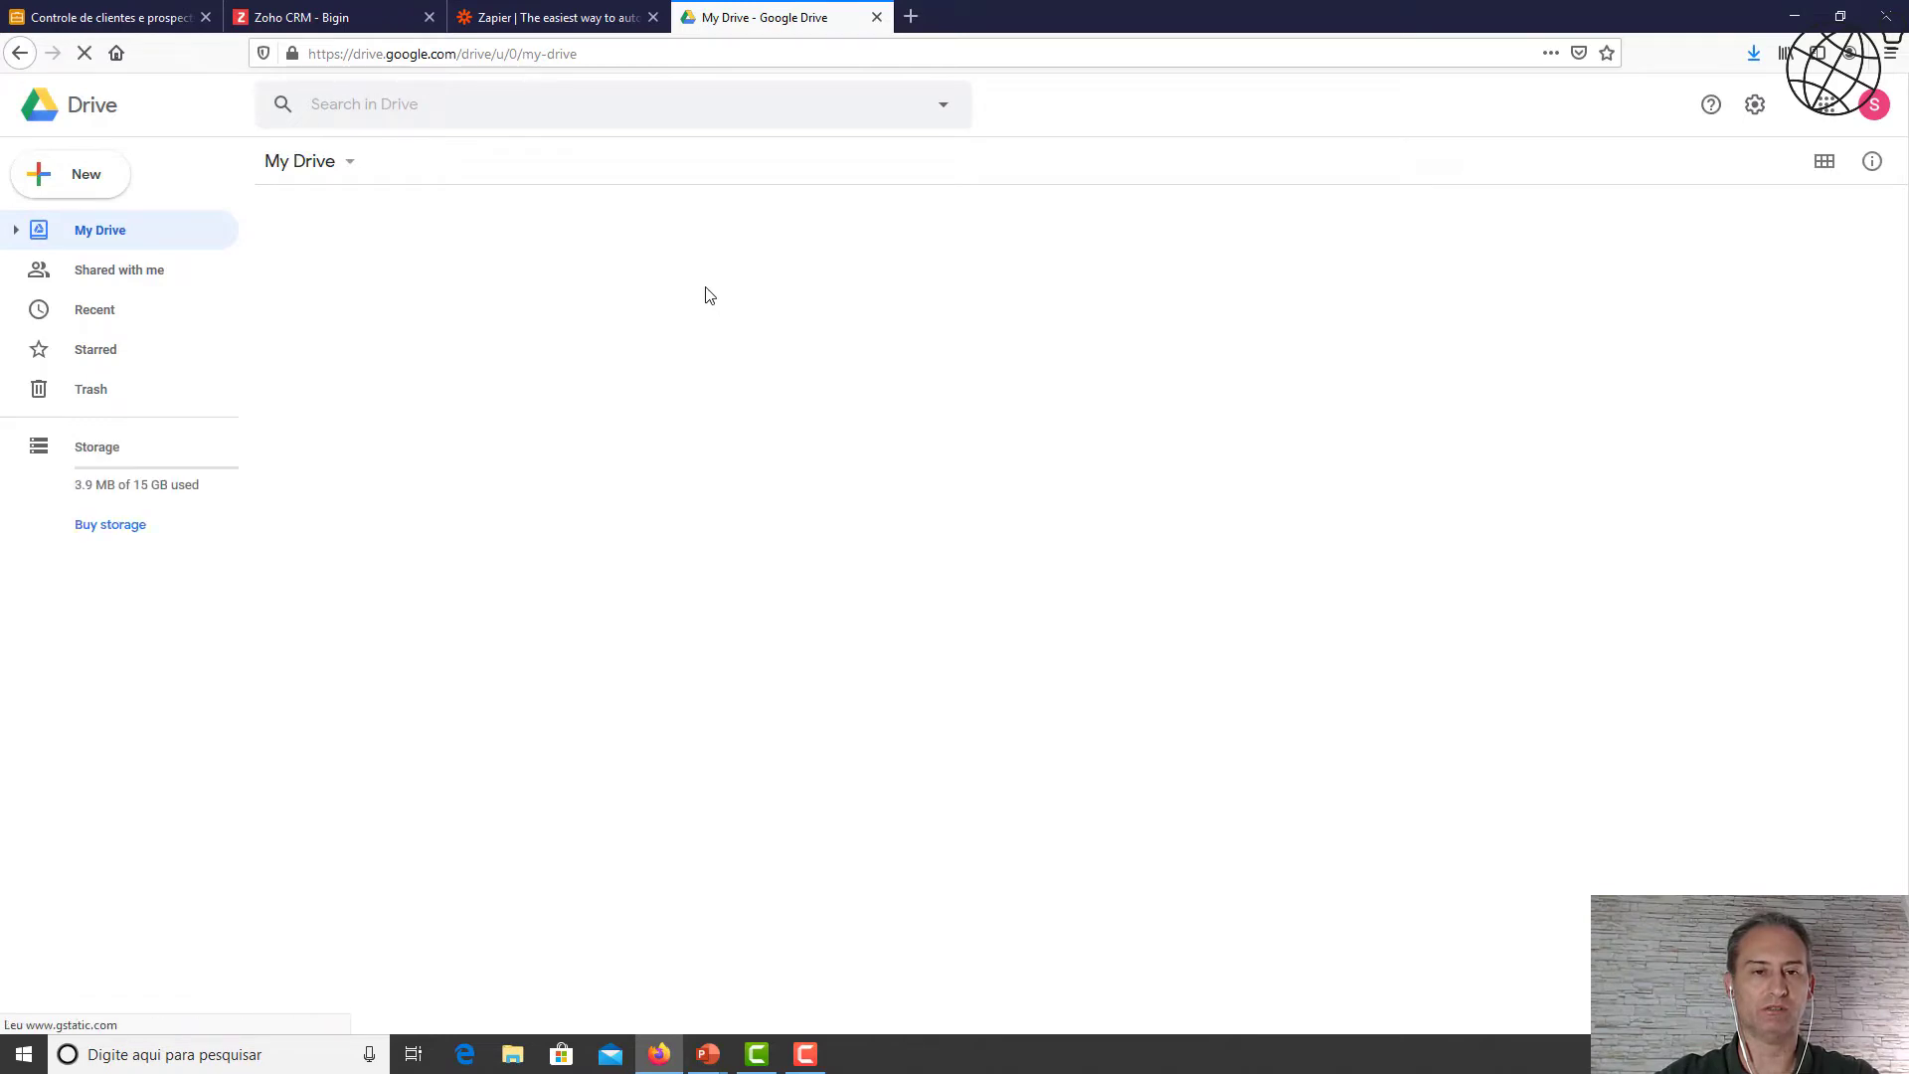
Upload the People-Grid View CSV file from the Downloads folder to My Drive and dismiss the upload notice.
click(95, 180)
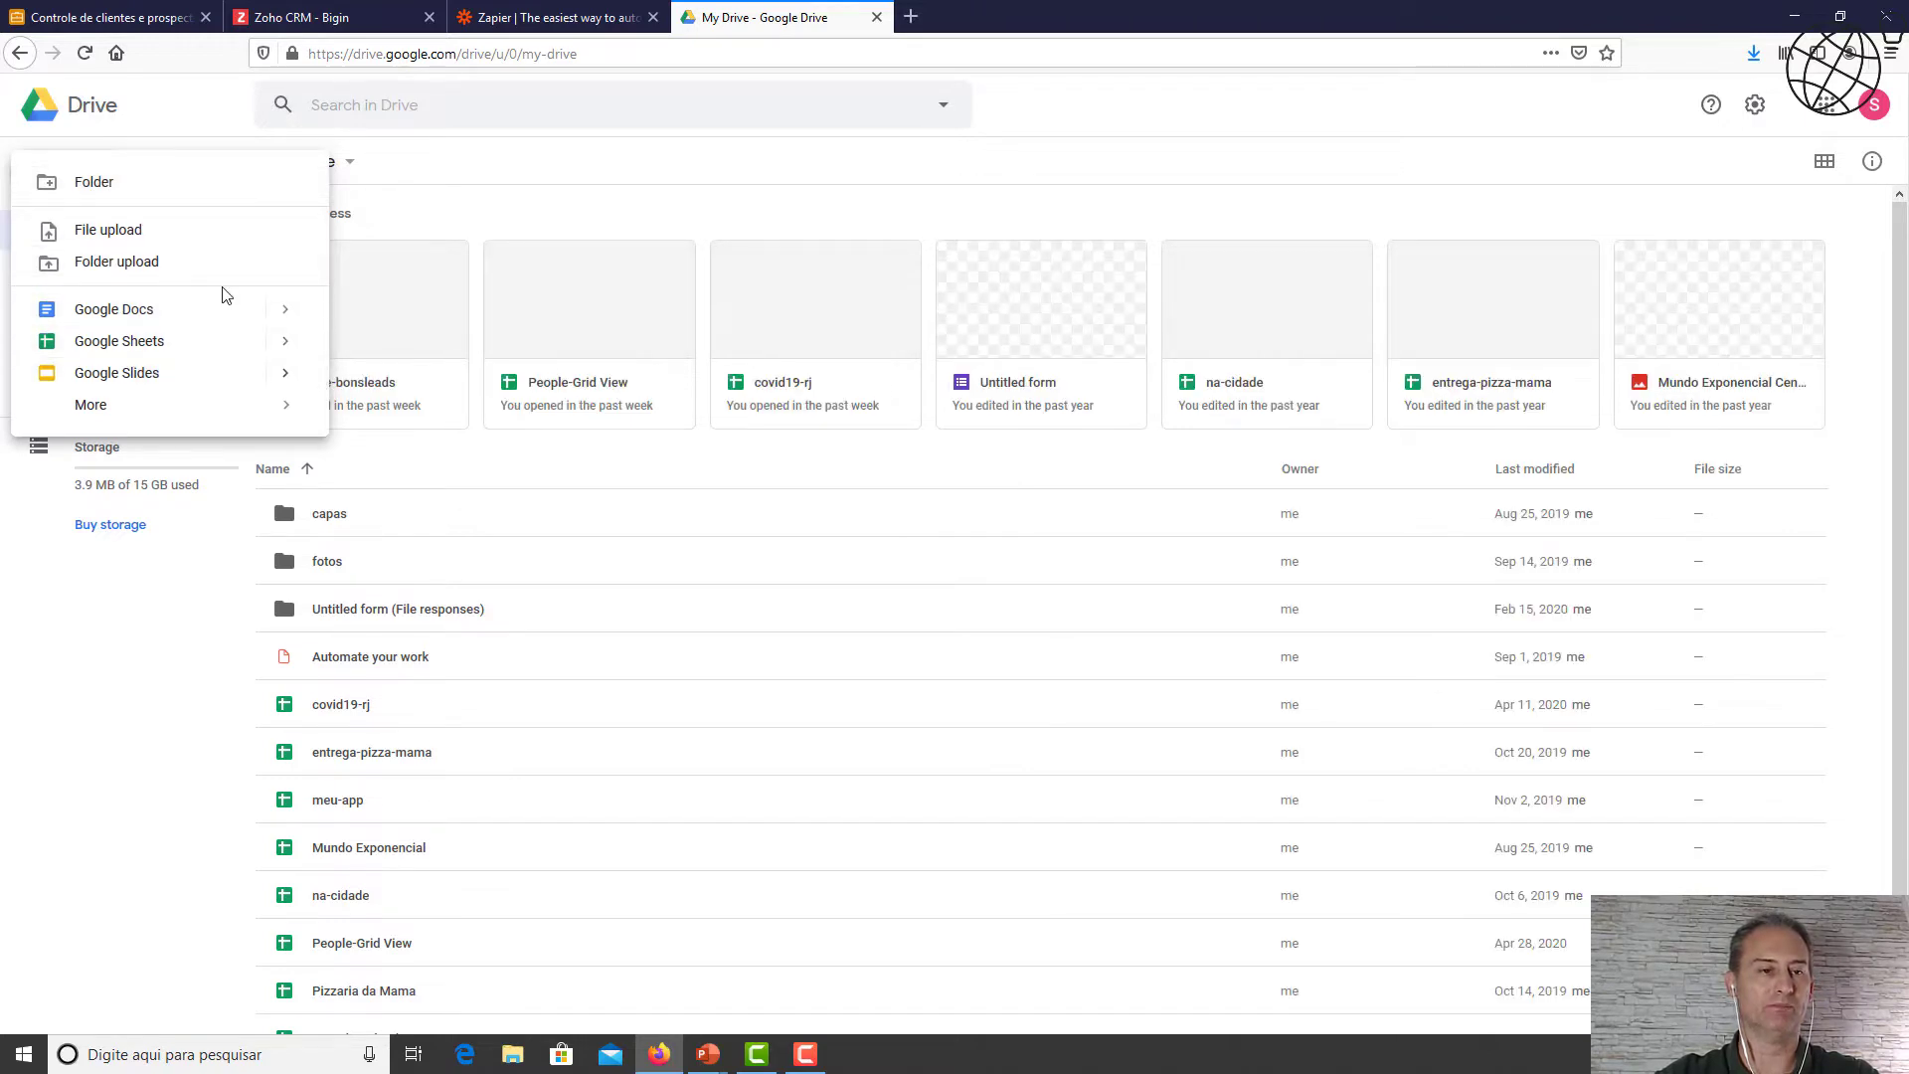
click(208, 228)
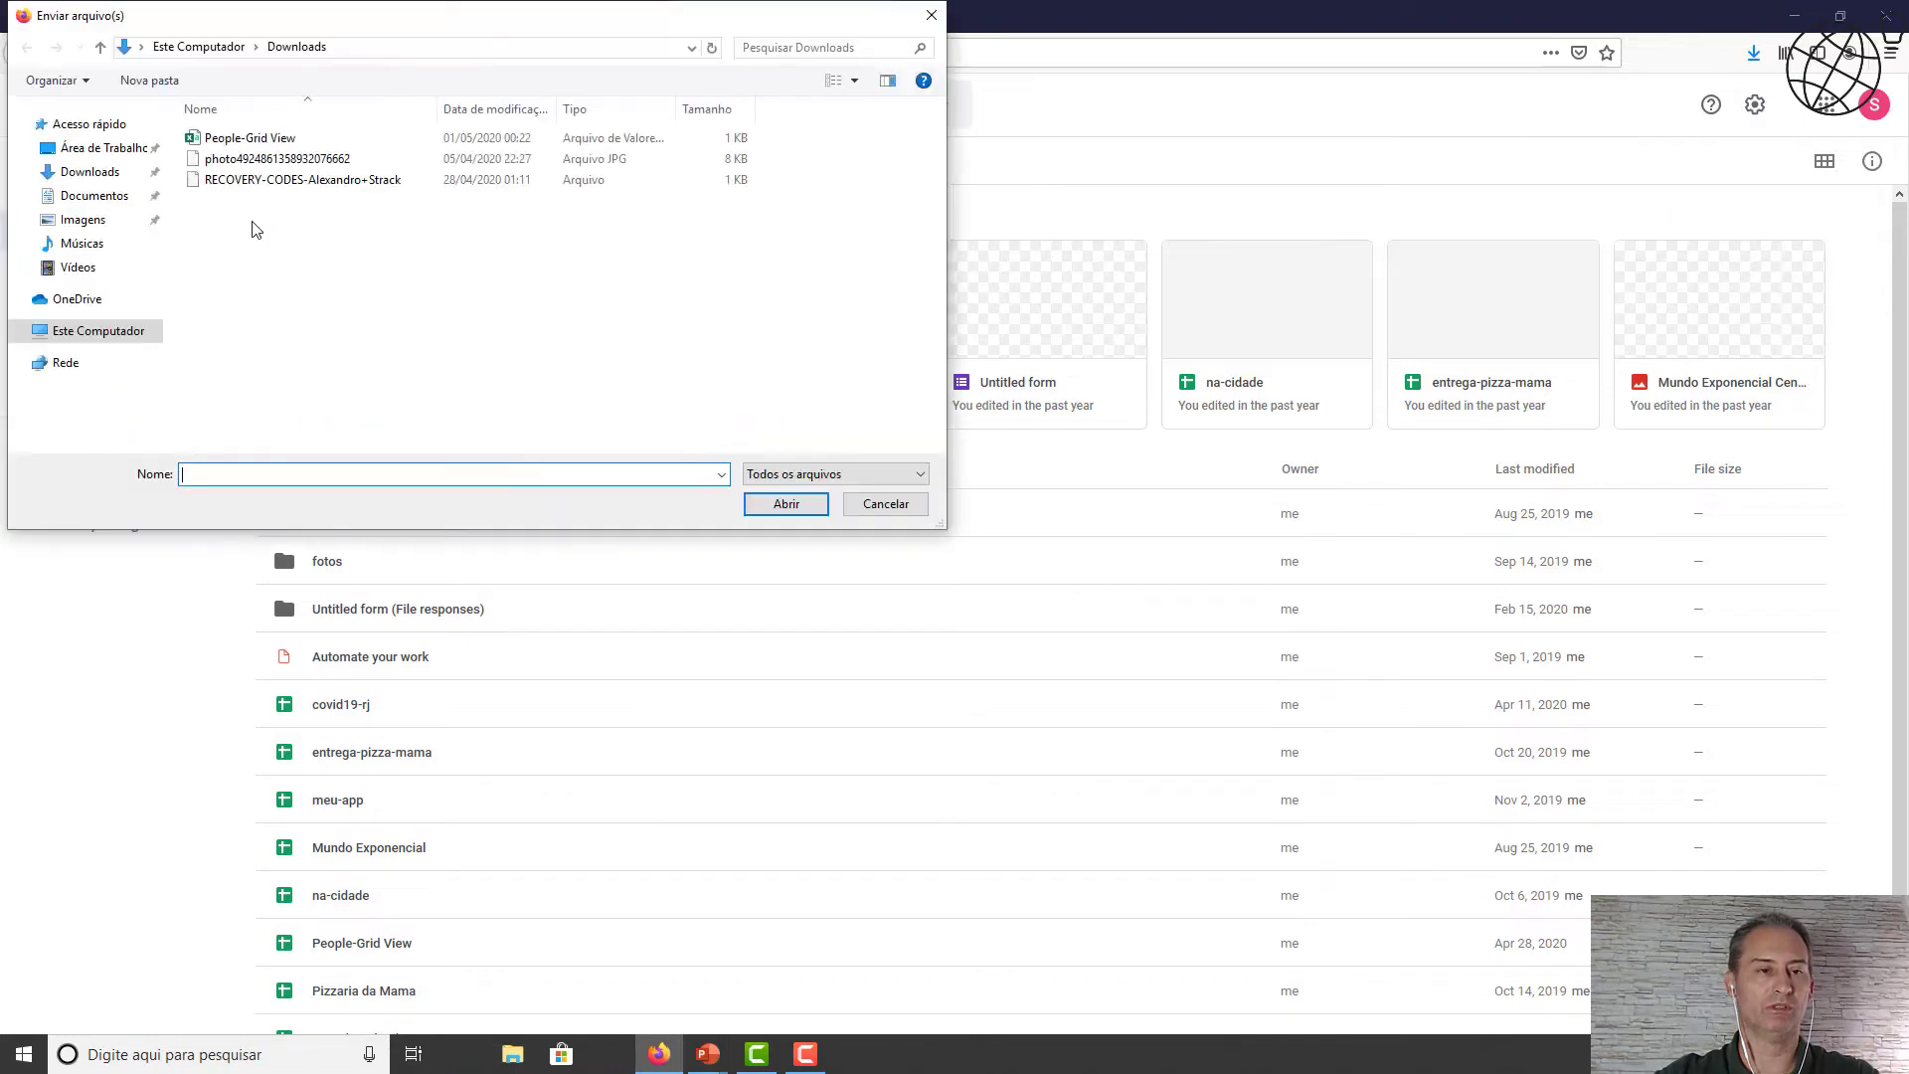
click(275, 149)
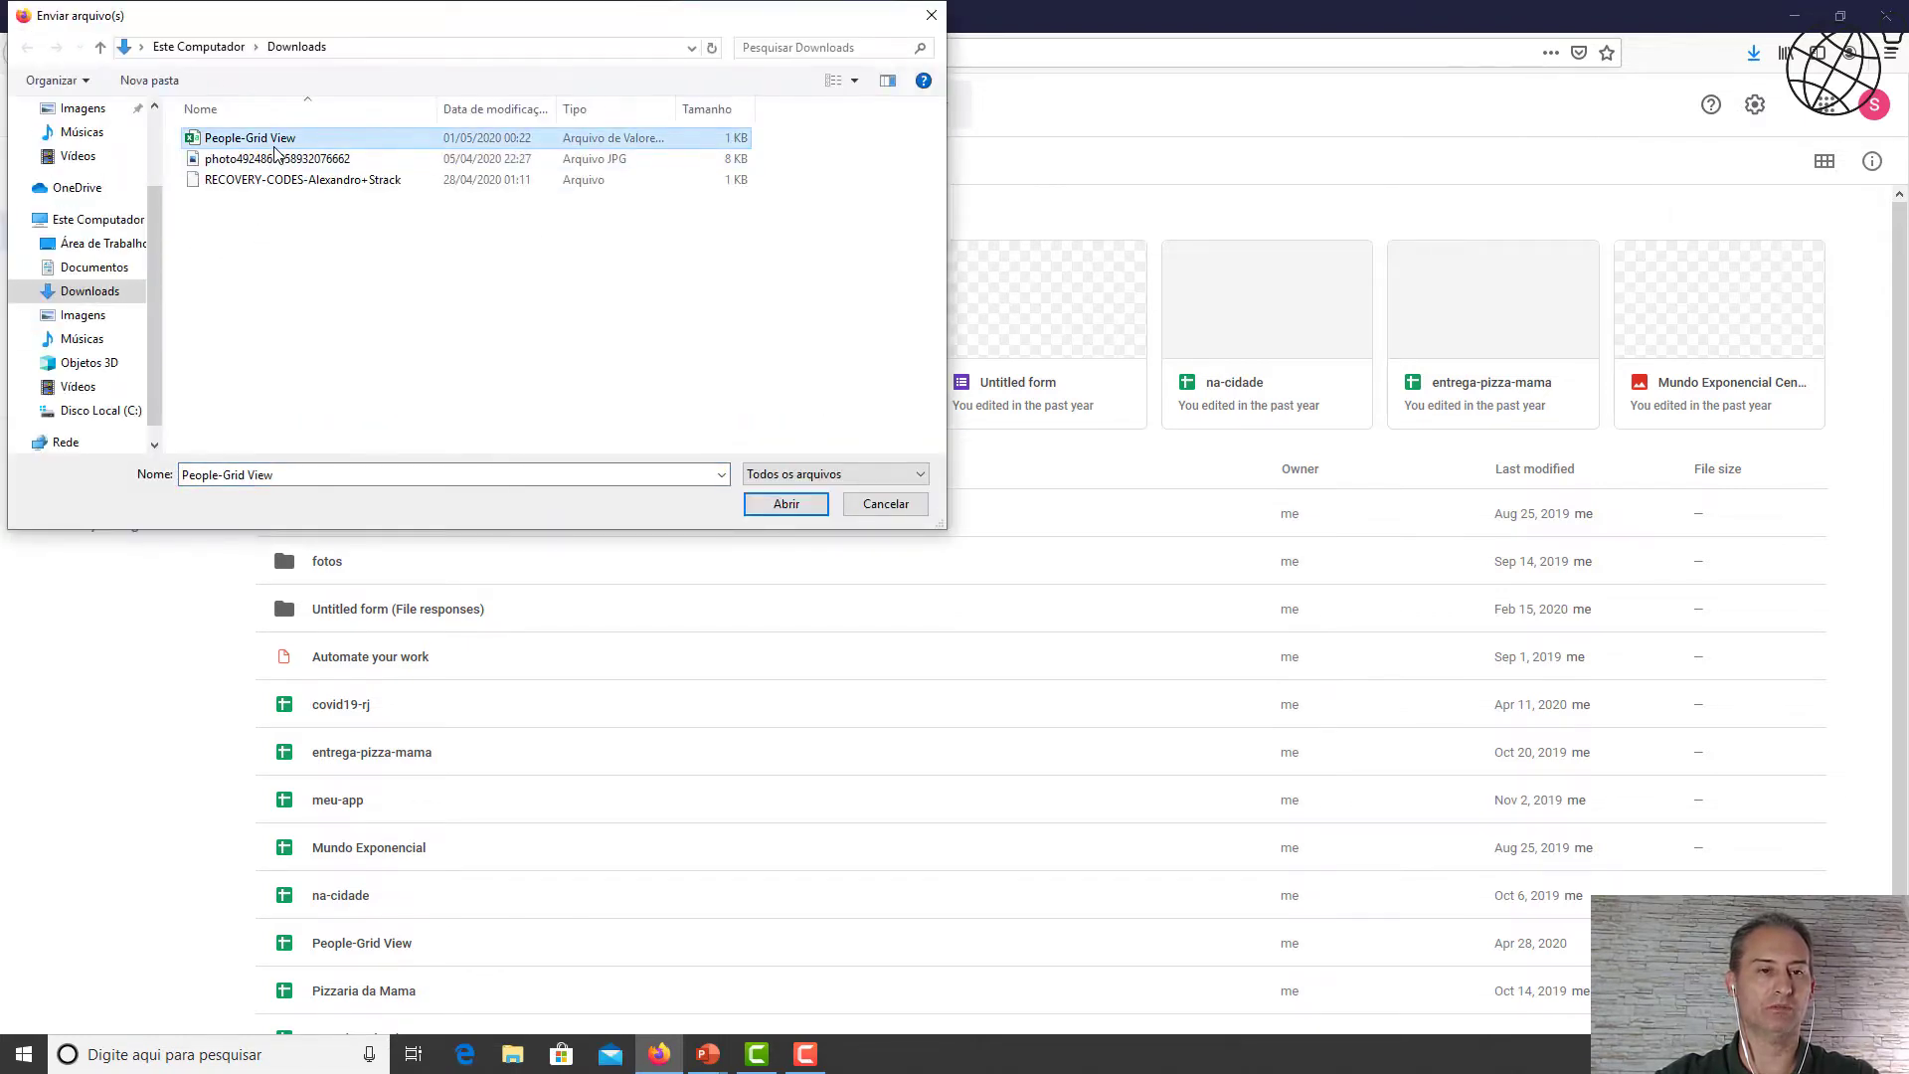
click(786, 504)
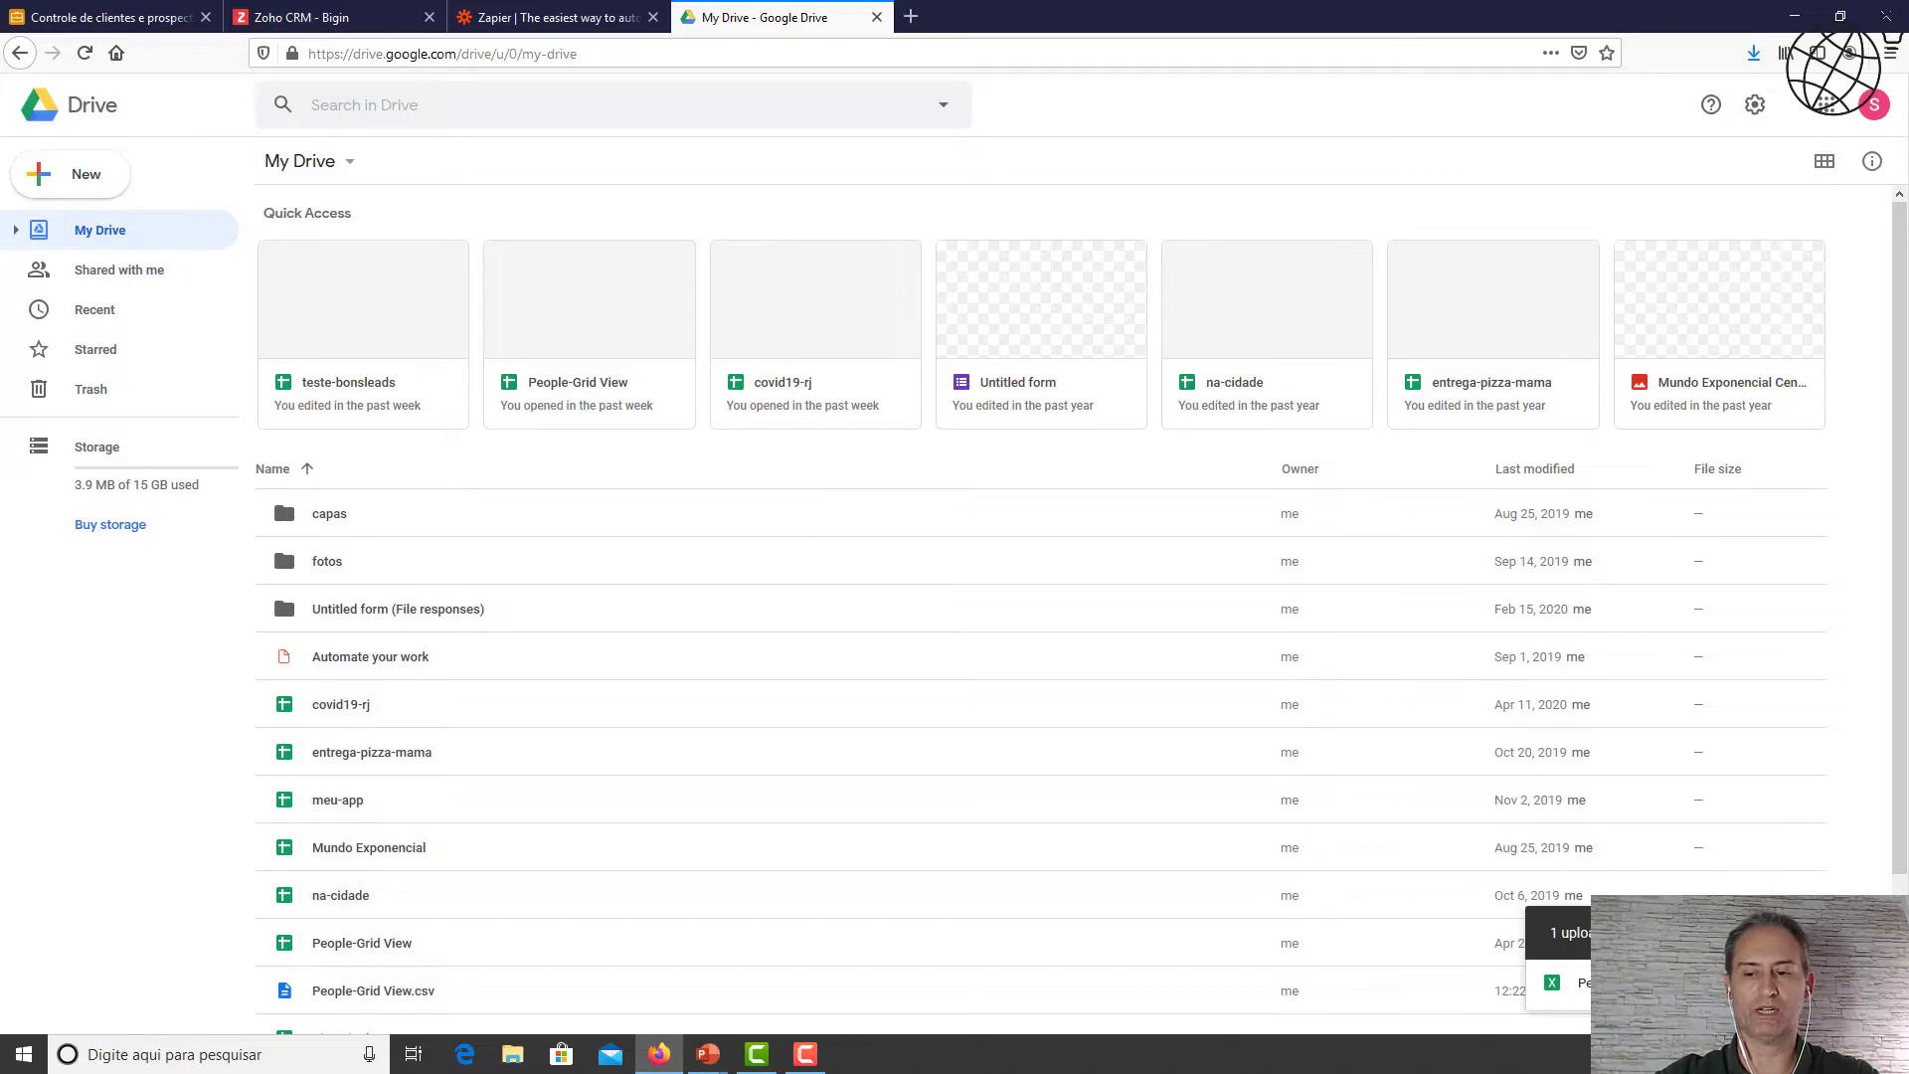
click(1859, 933)
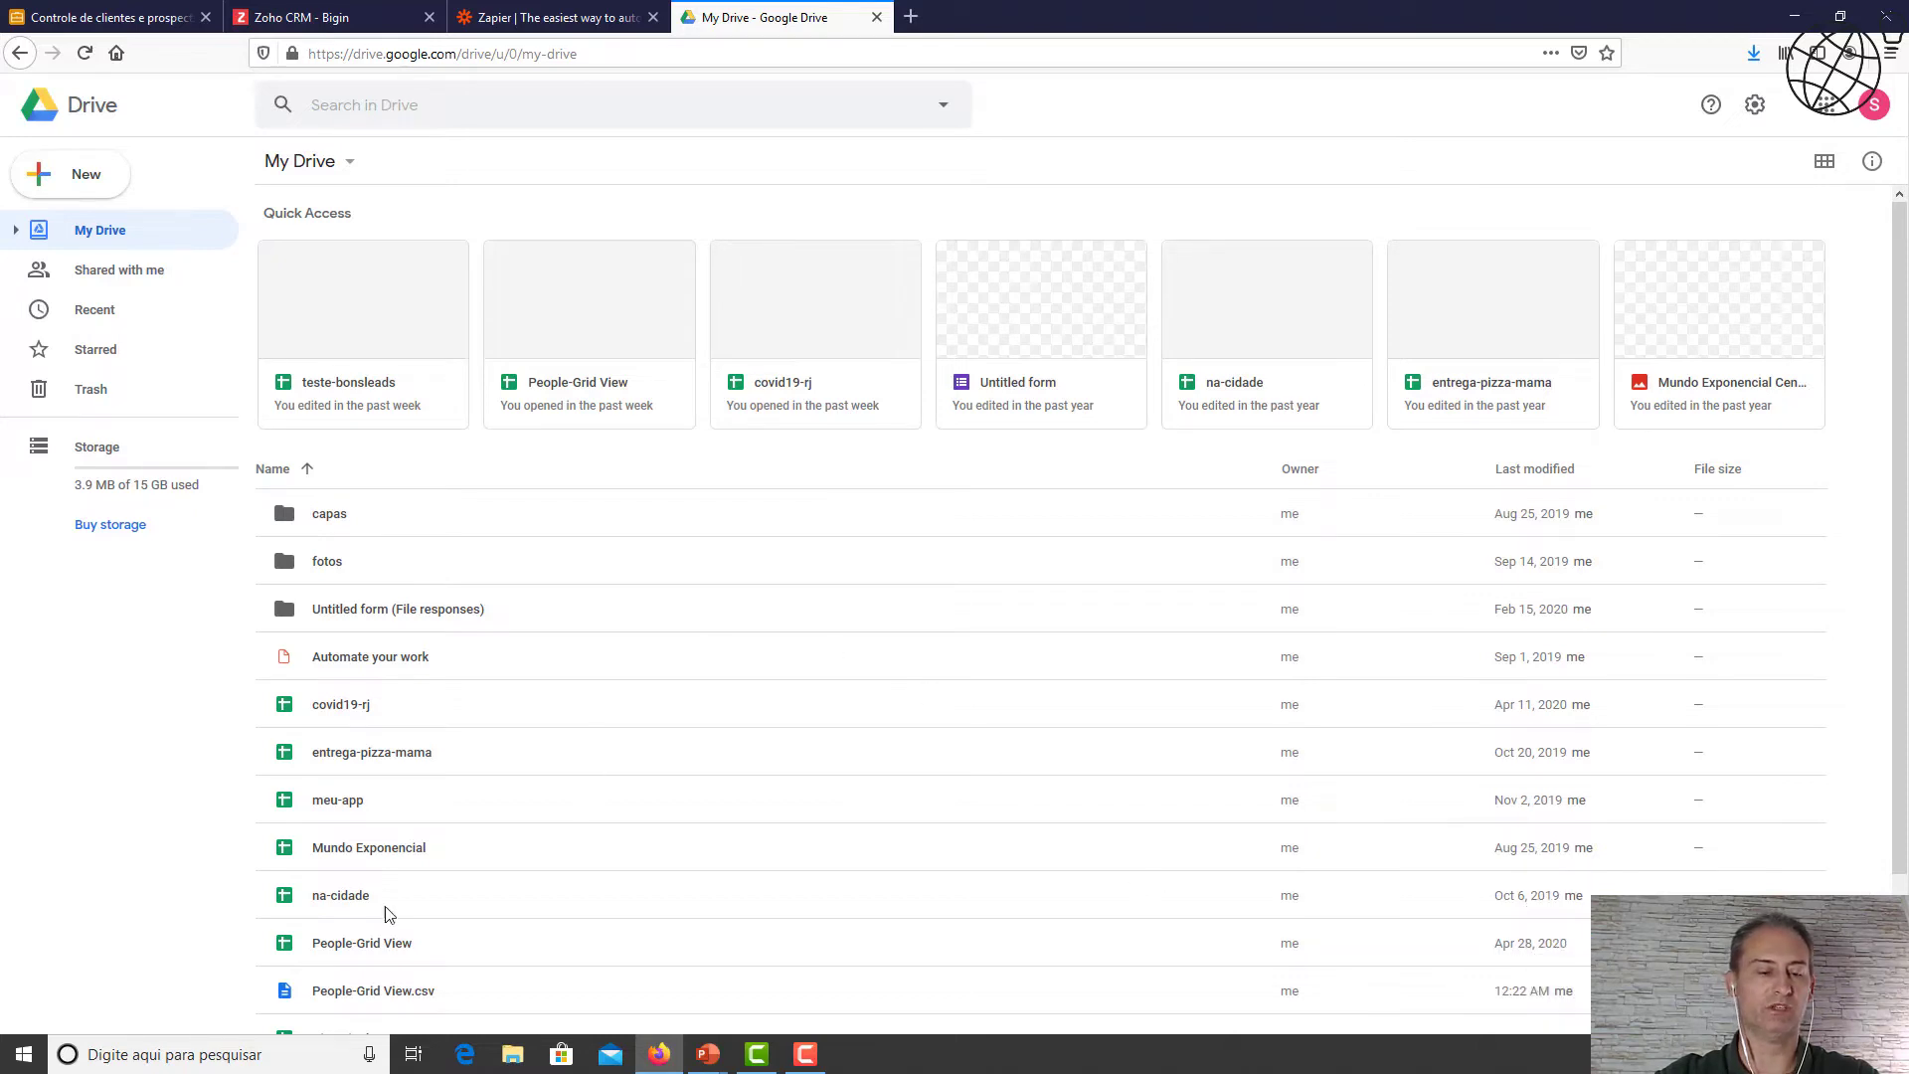
Remove the older People-Grid View spreadsheet from My Drive, keeping the uploaded CSV file.
scroll(490, 896, down, 2)
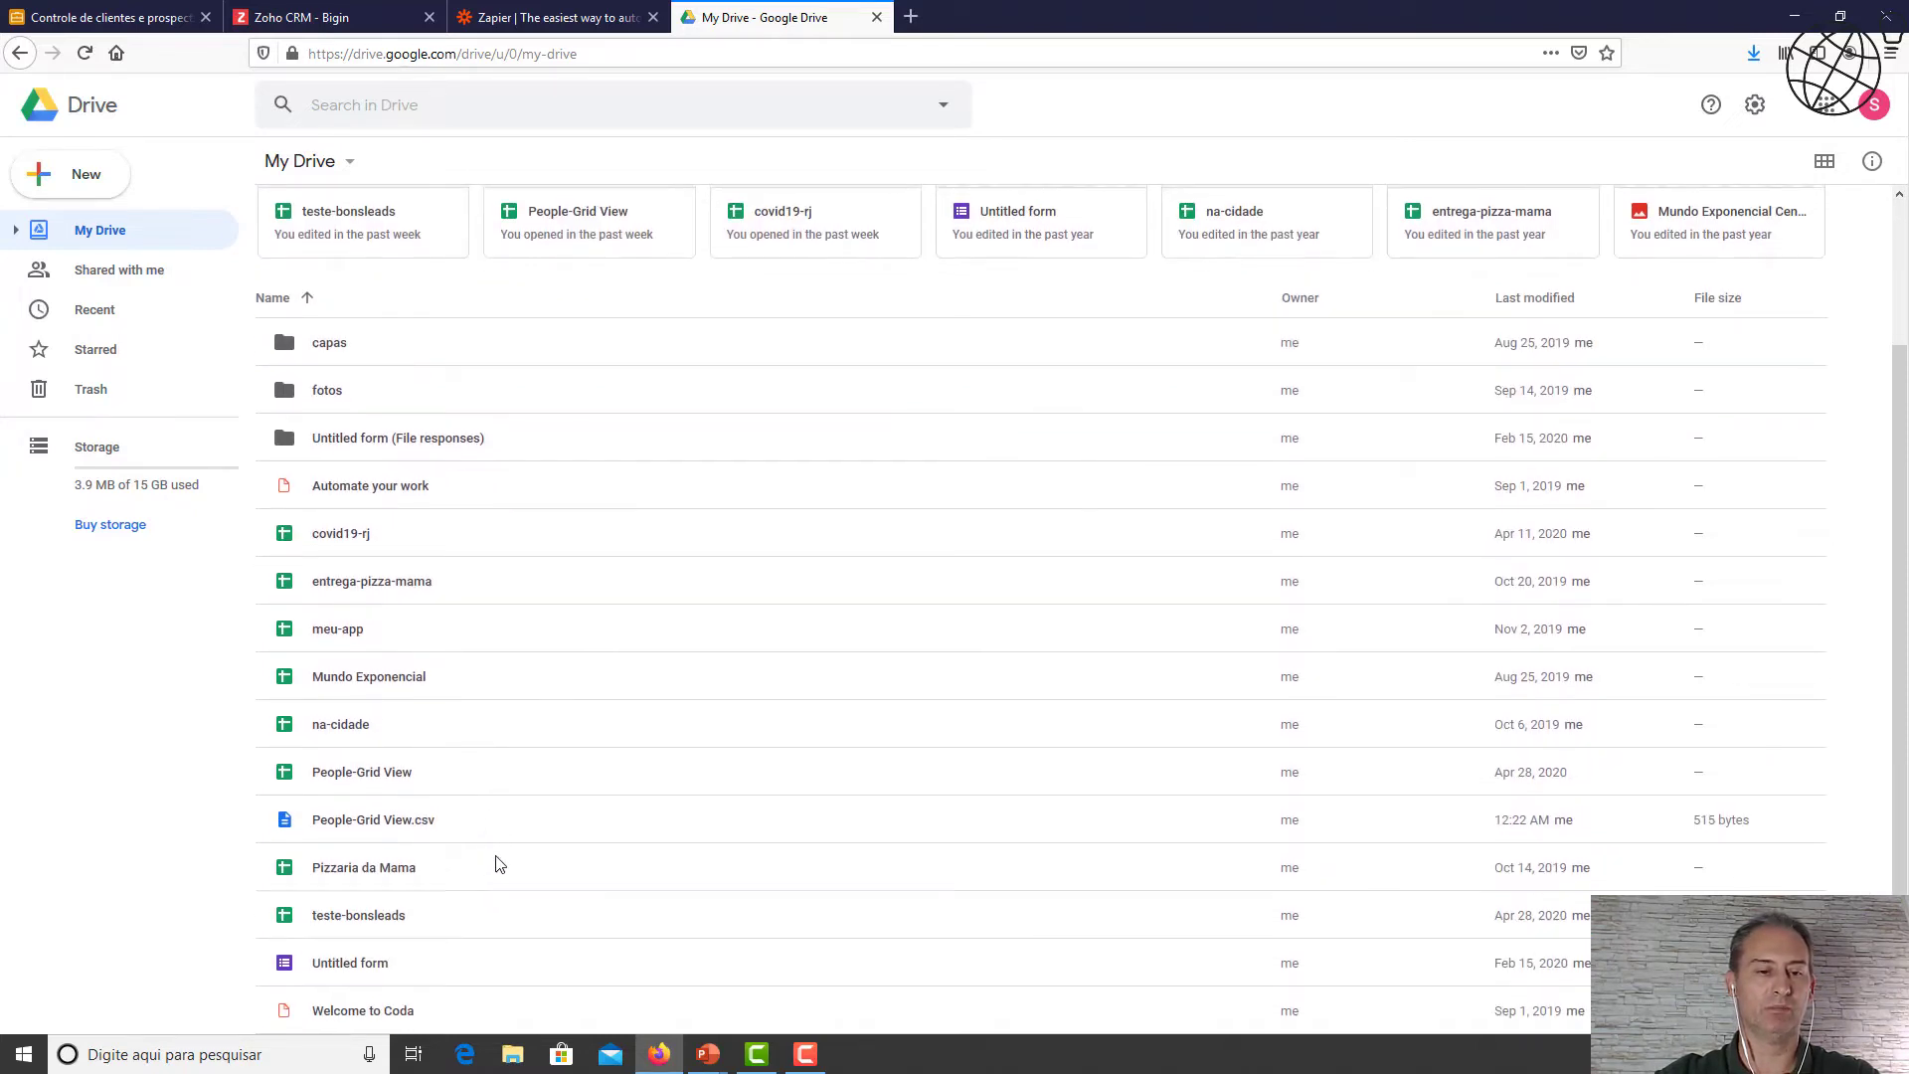
click(424, 819)
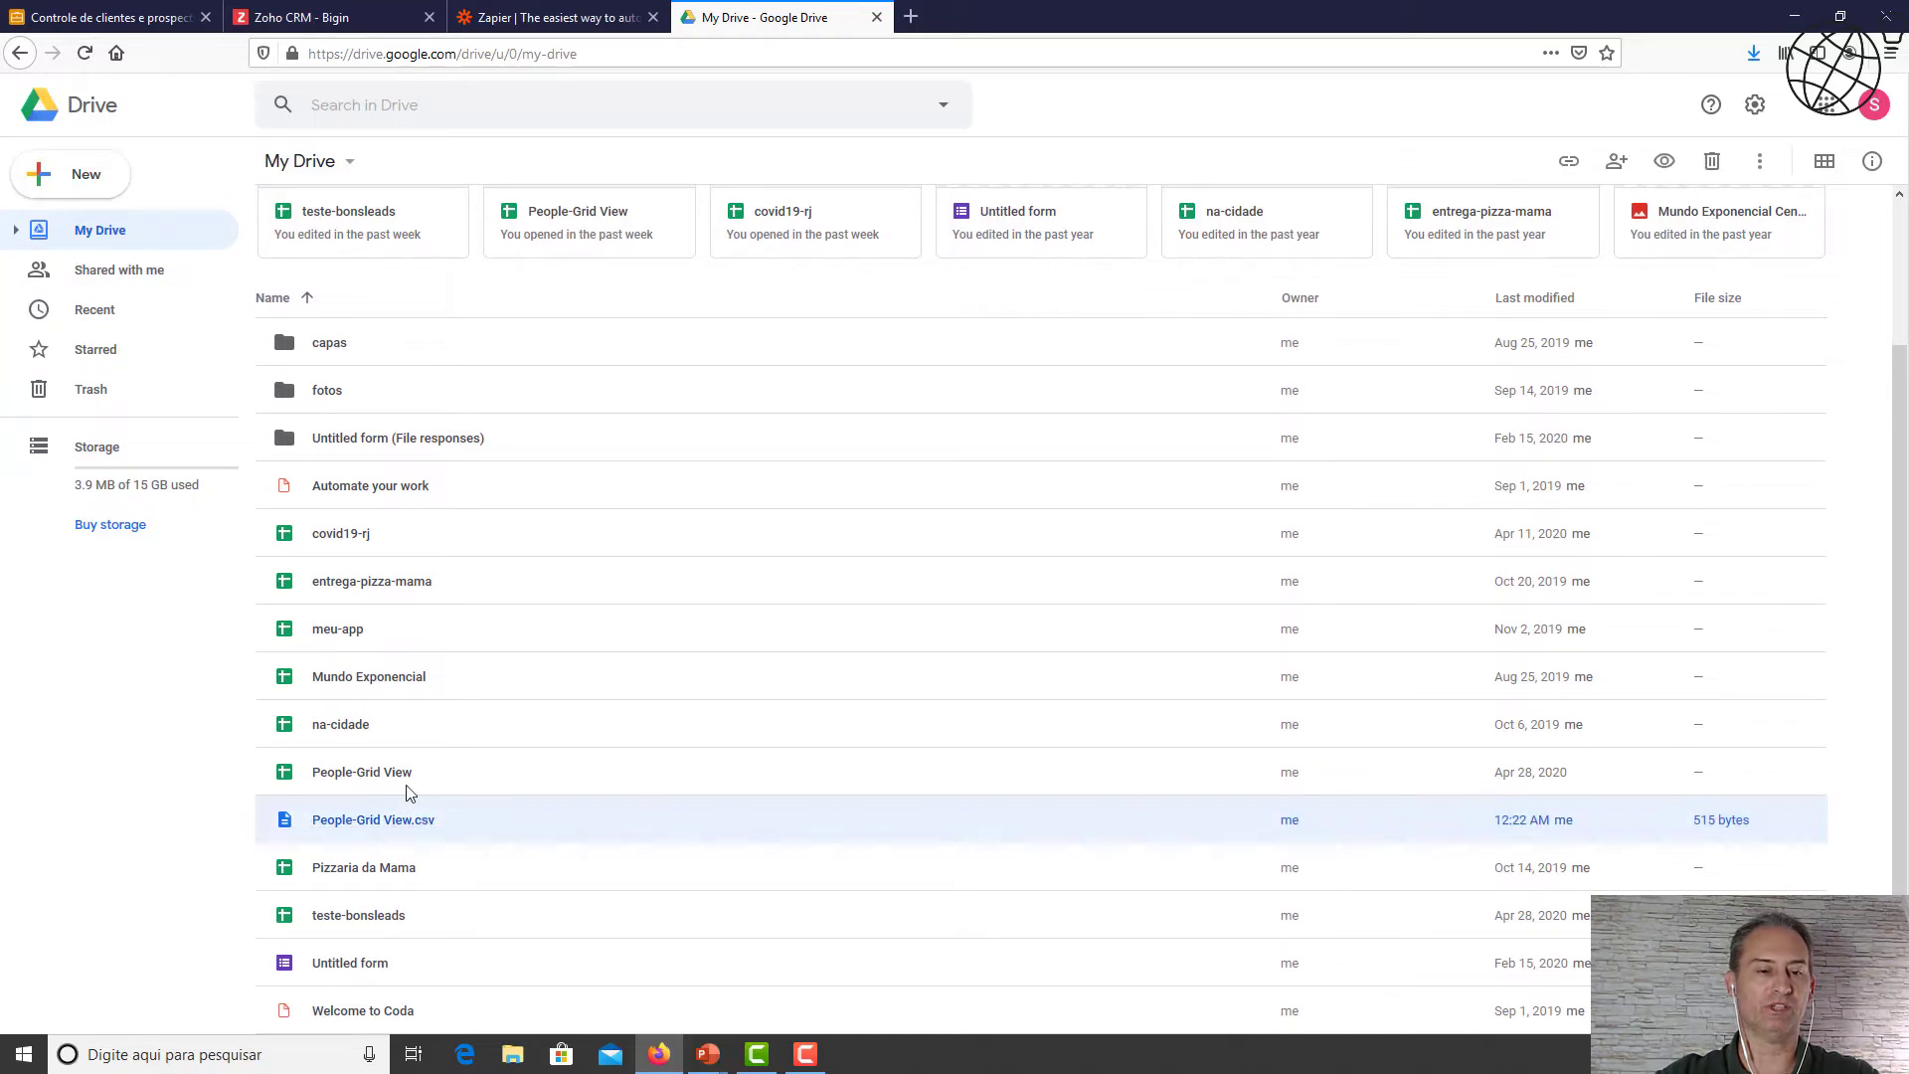
click(401, 774)
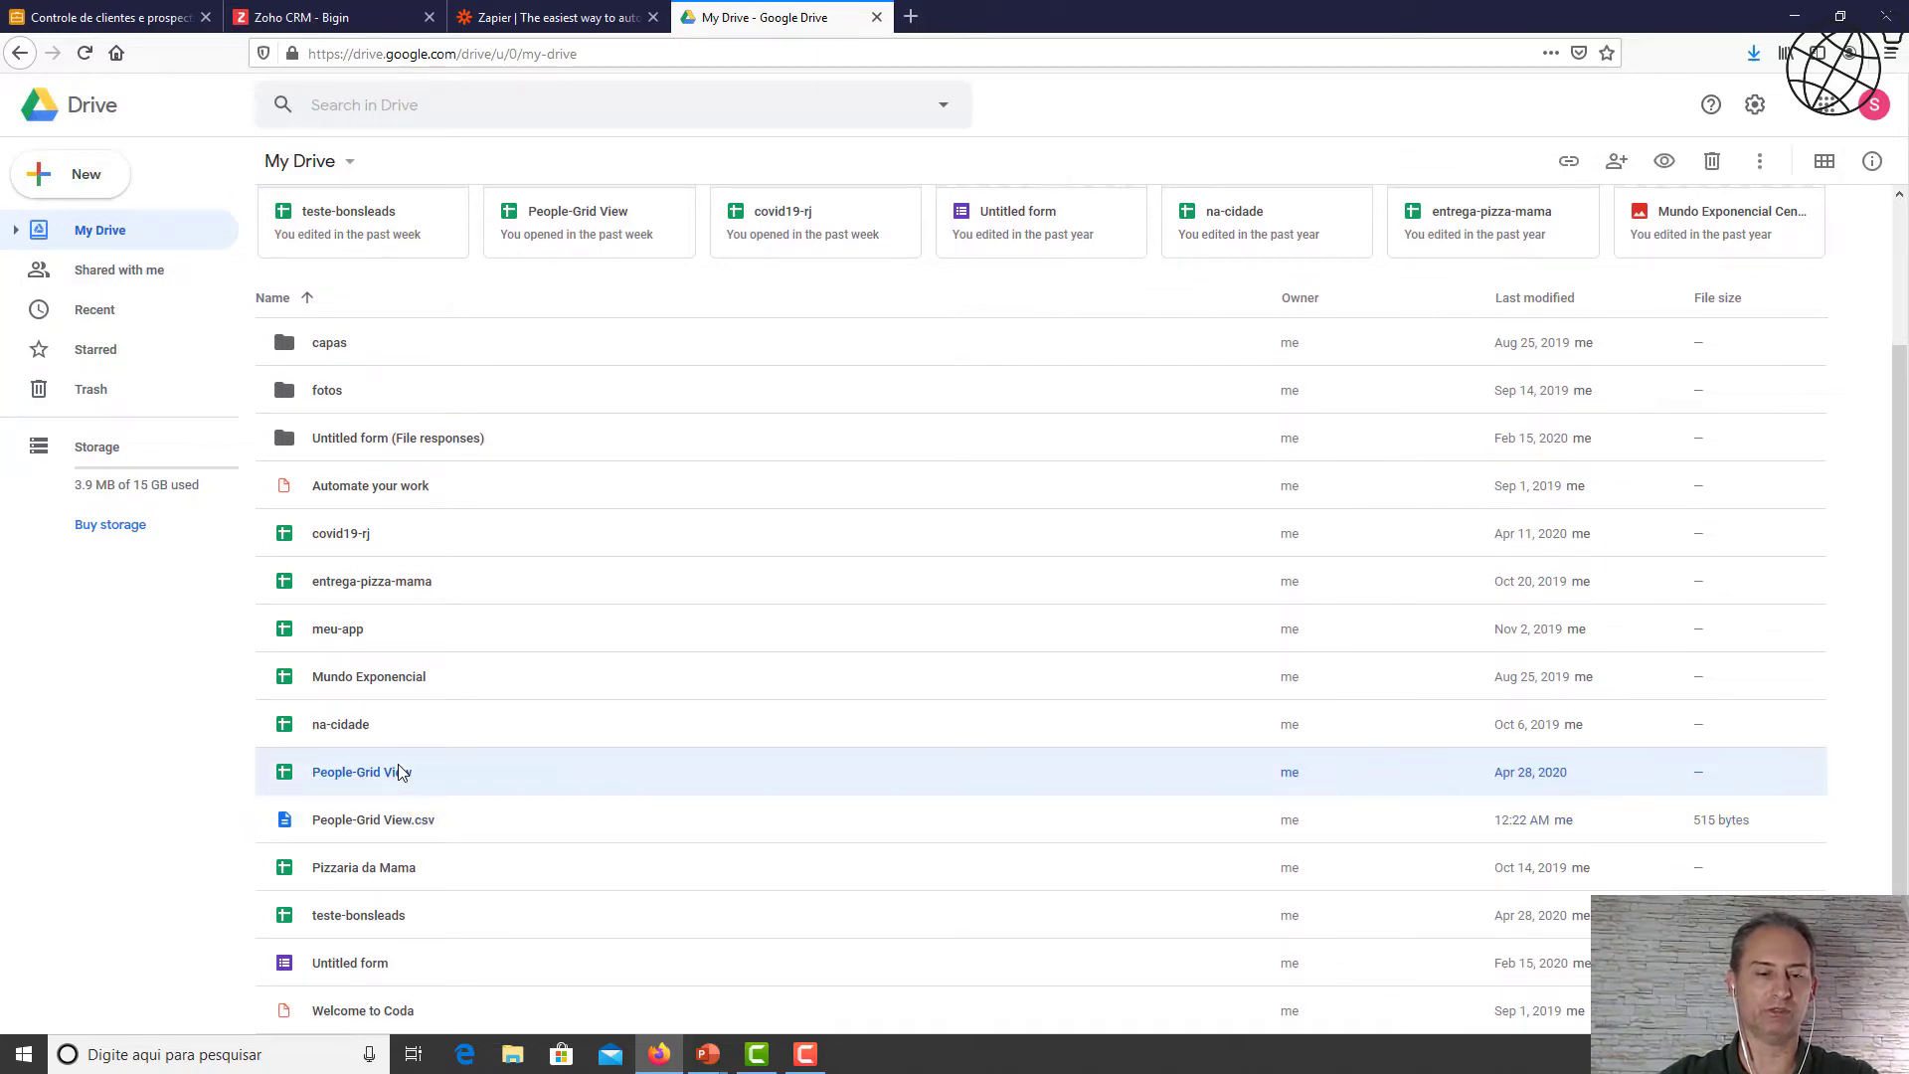
right_click(401, 772)
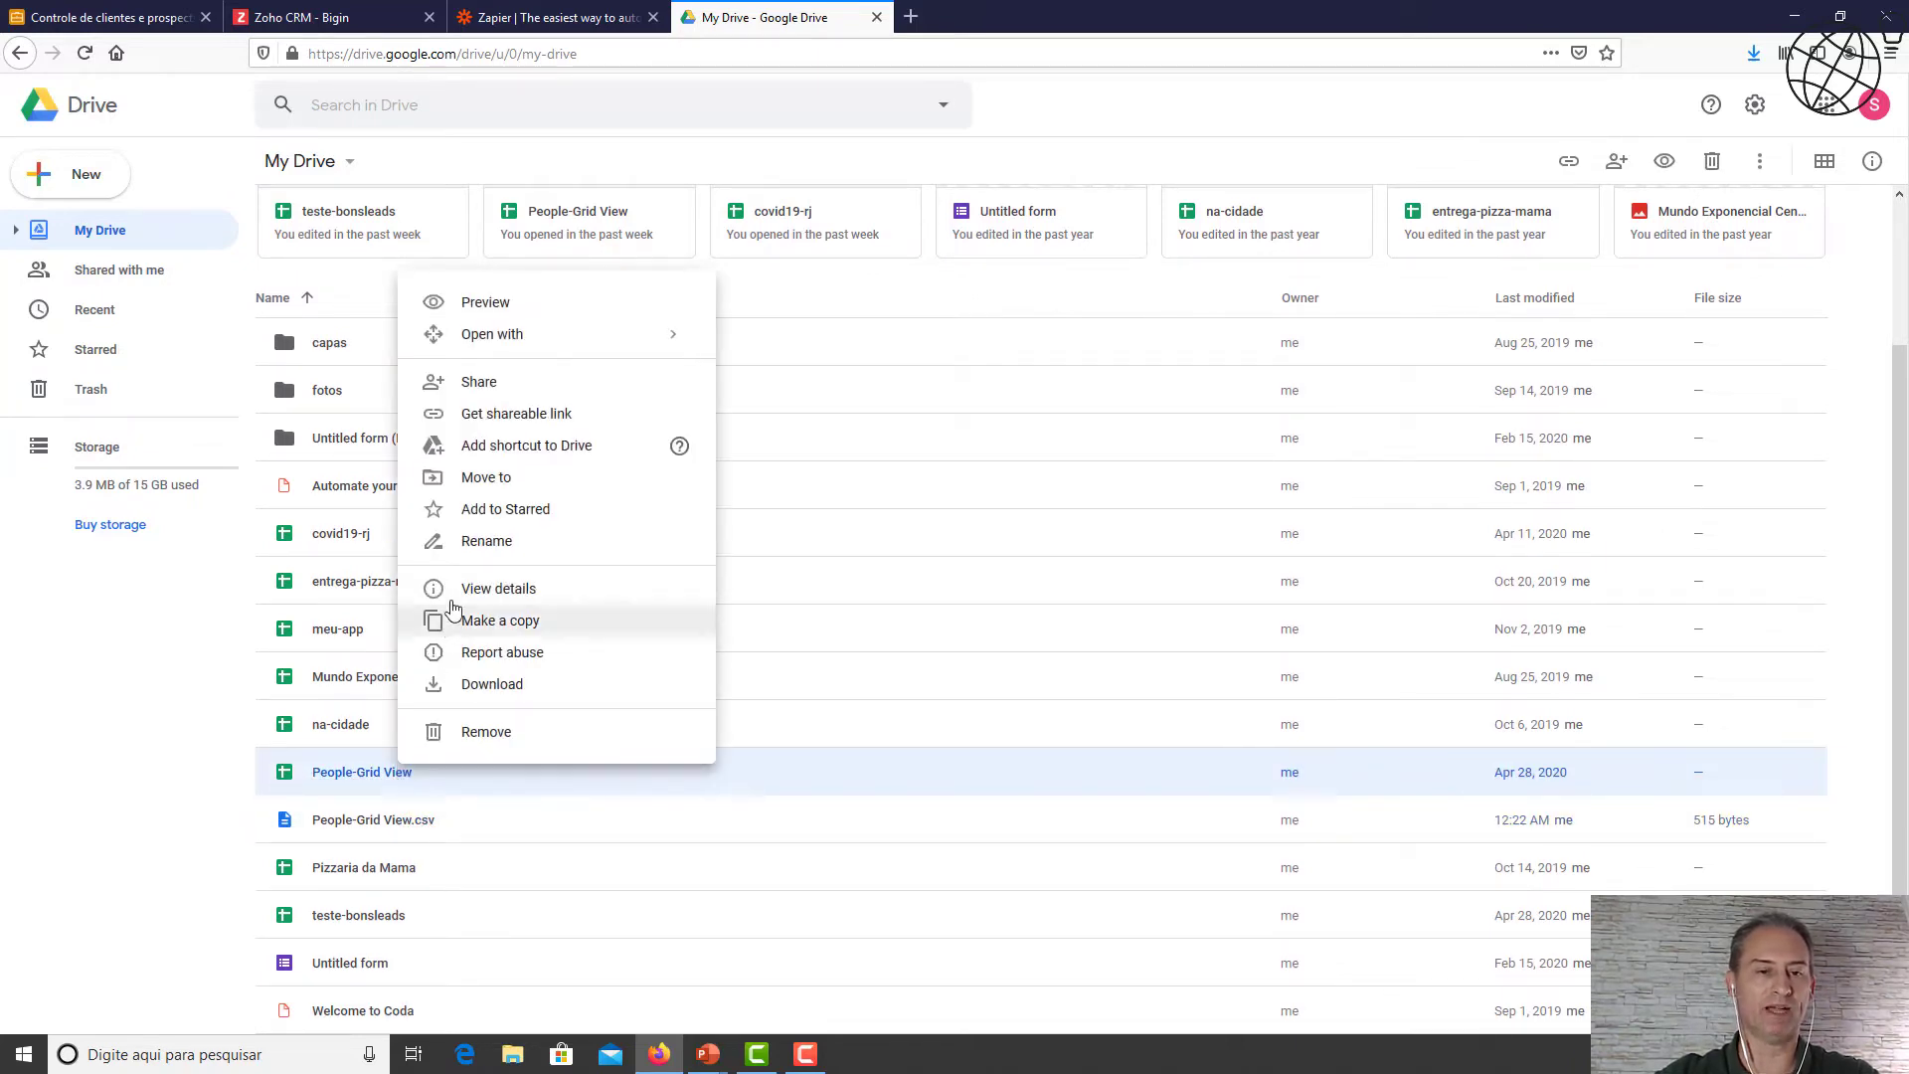
click(507, 749)
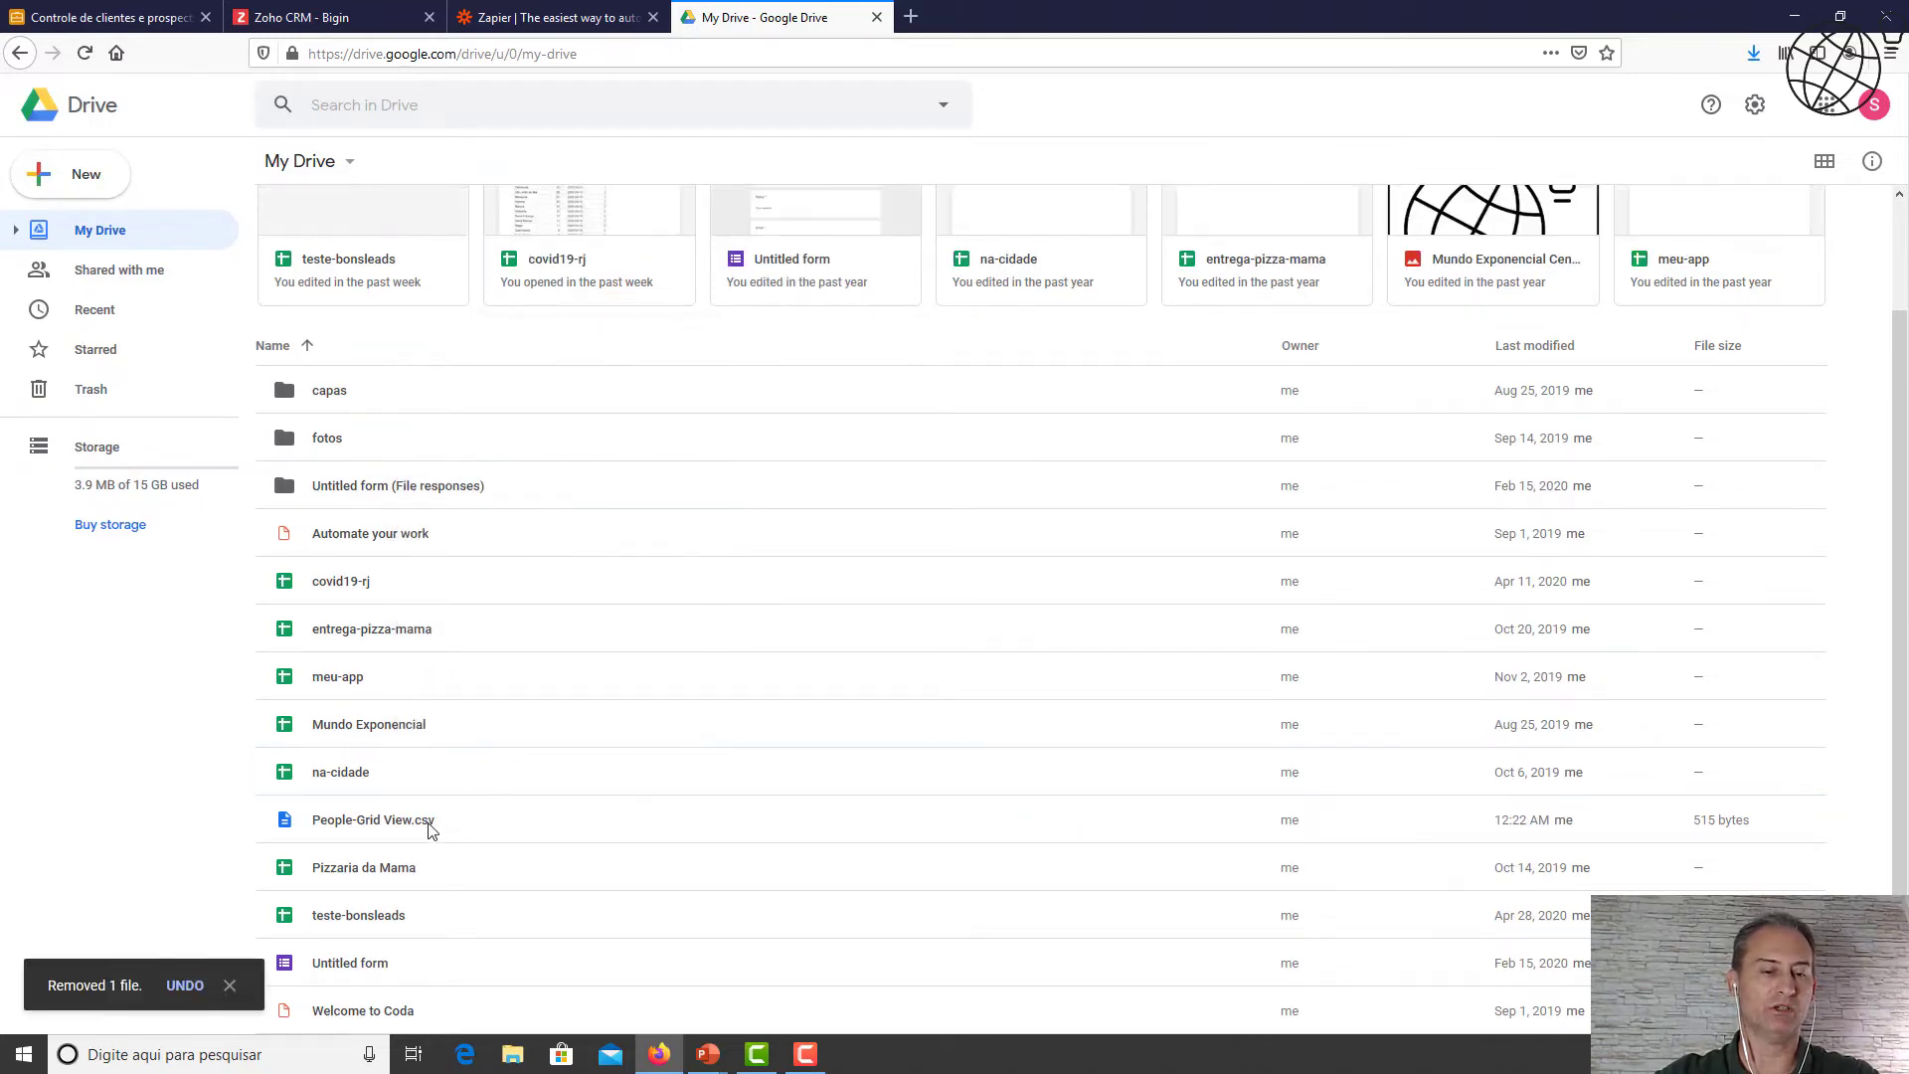
Open the People-Grid View.csv file from My Drive with Google Sheets.
click(429, 826)
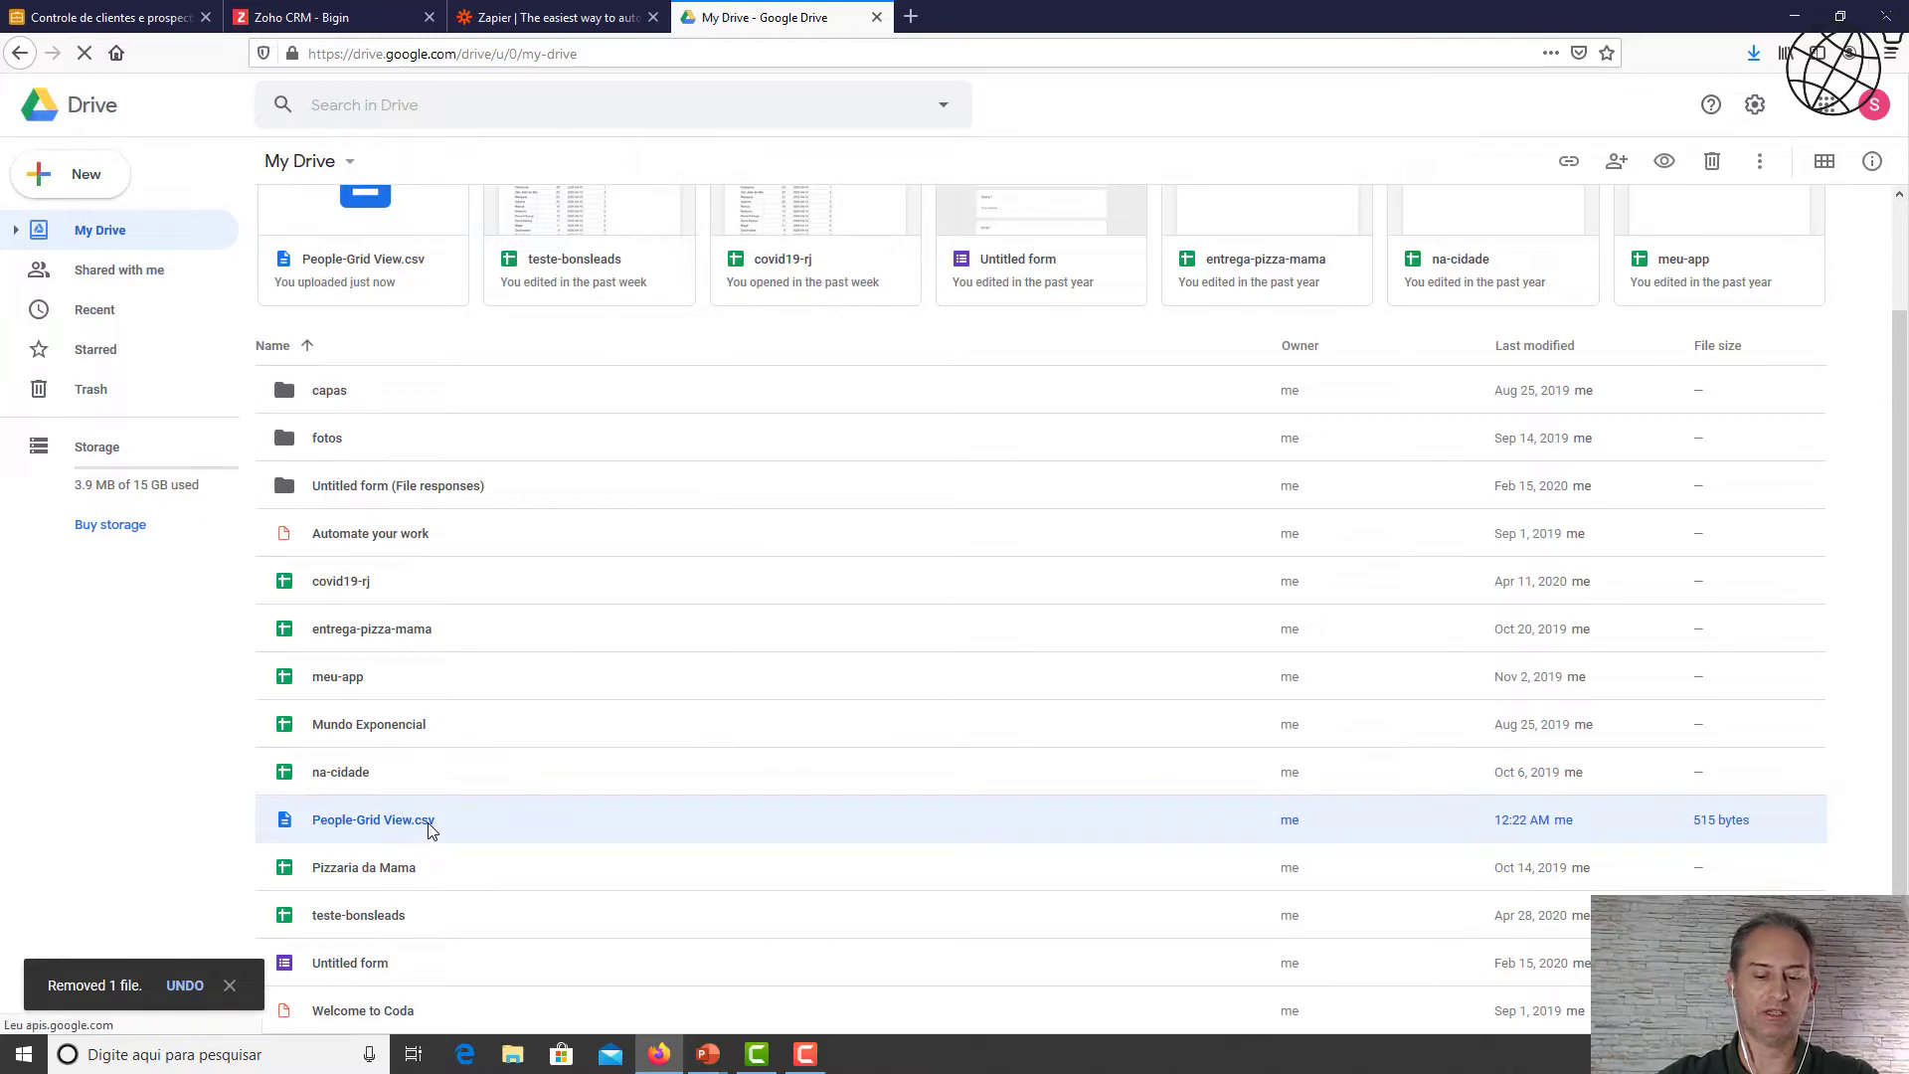
right_click(429, 827)
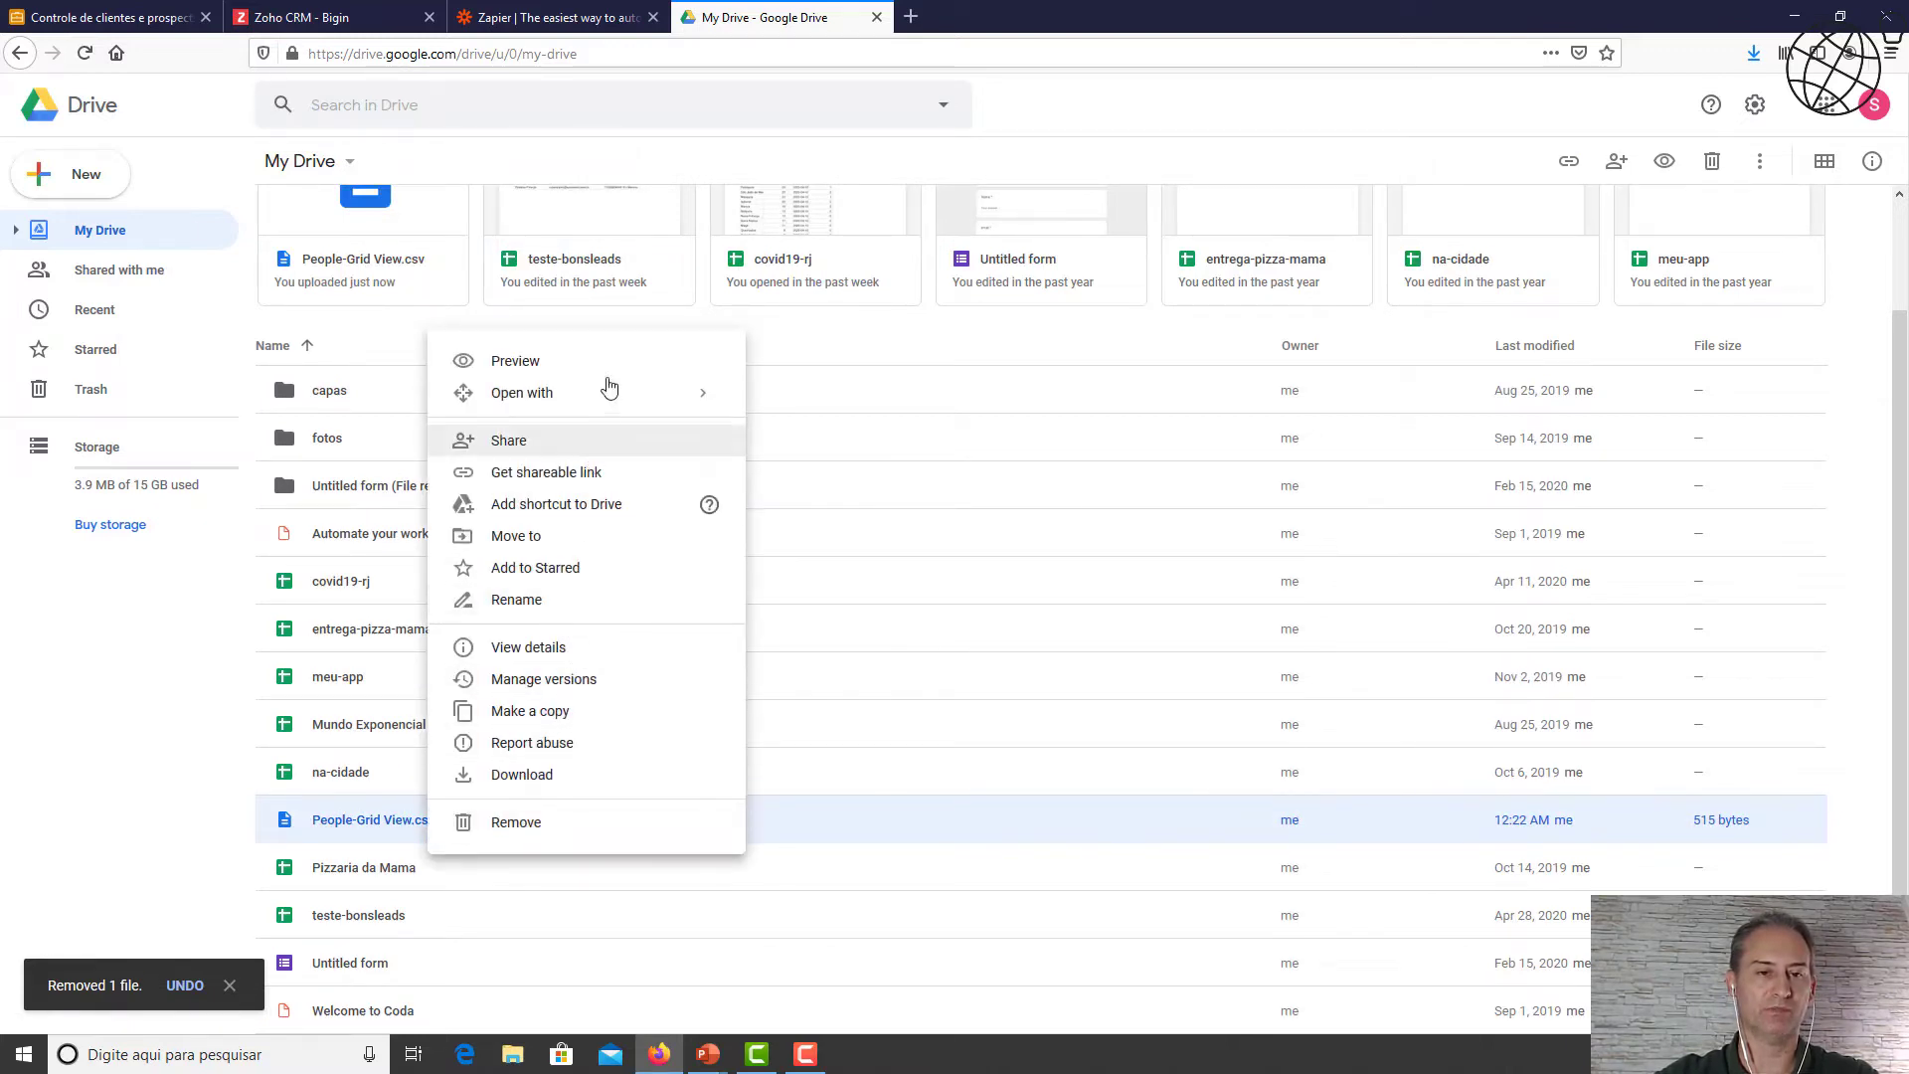
mouse_move(610, 389)
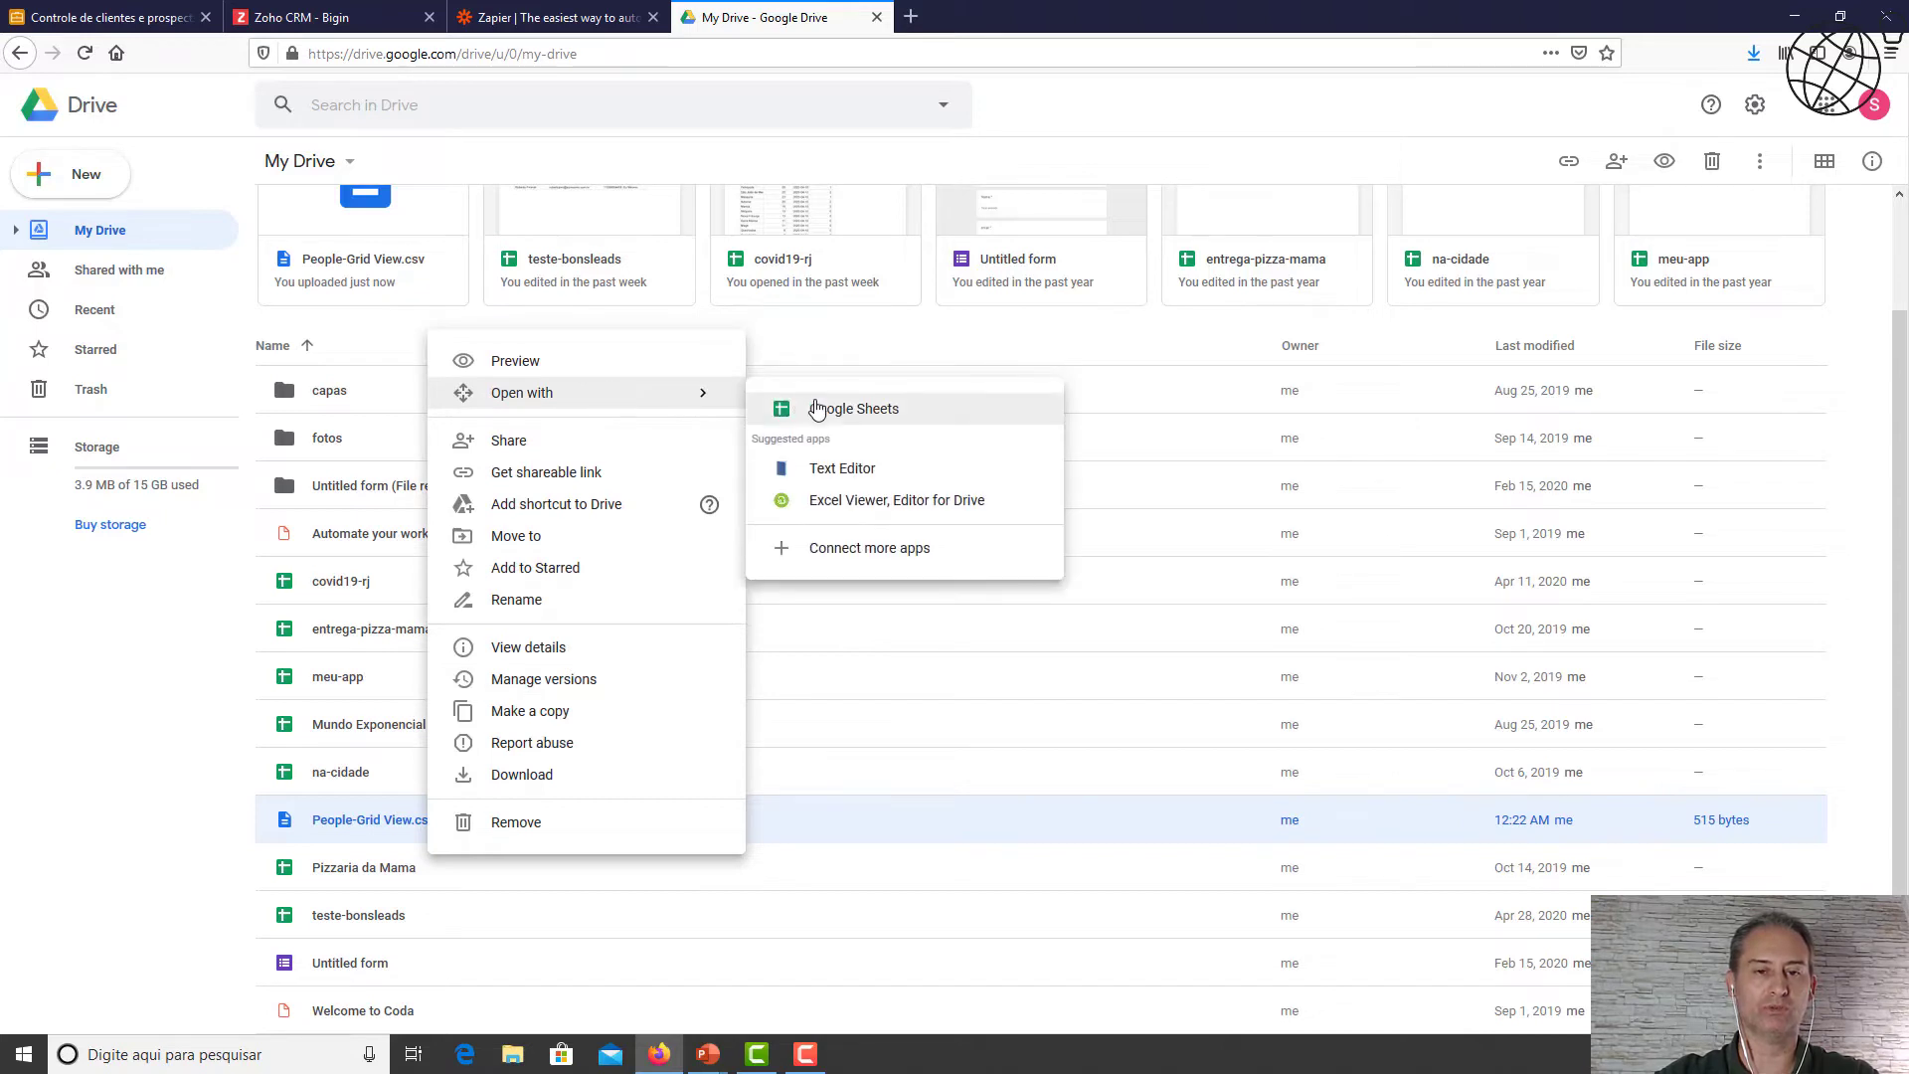
click(816, 410)
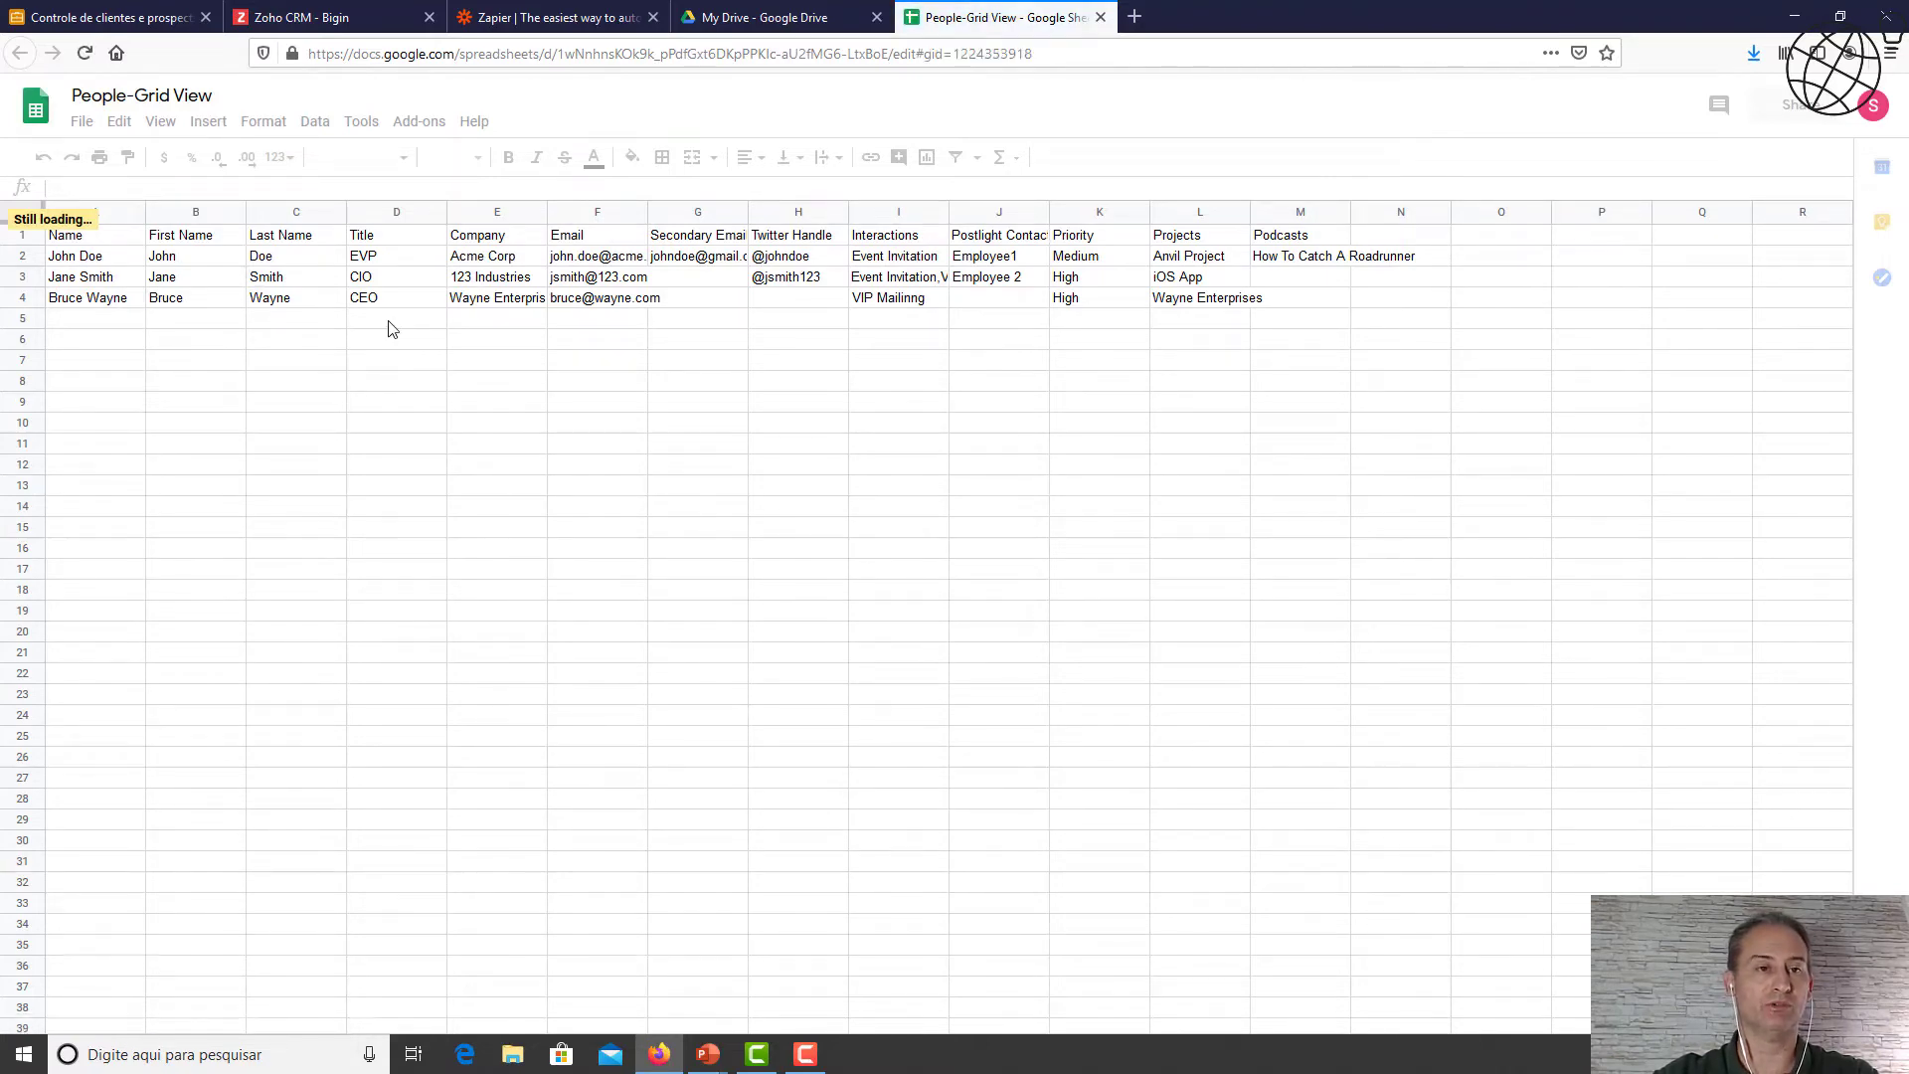
Rename the spreadsheet from the imported CSV as bons-contatos.
click(175, 97)
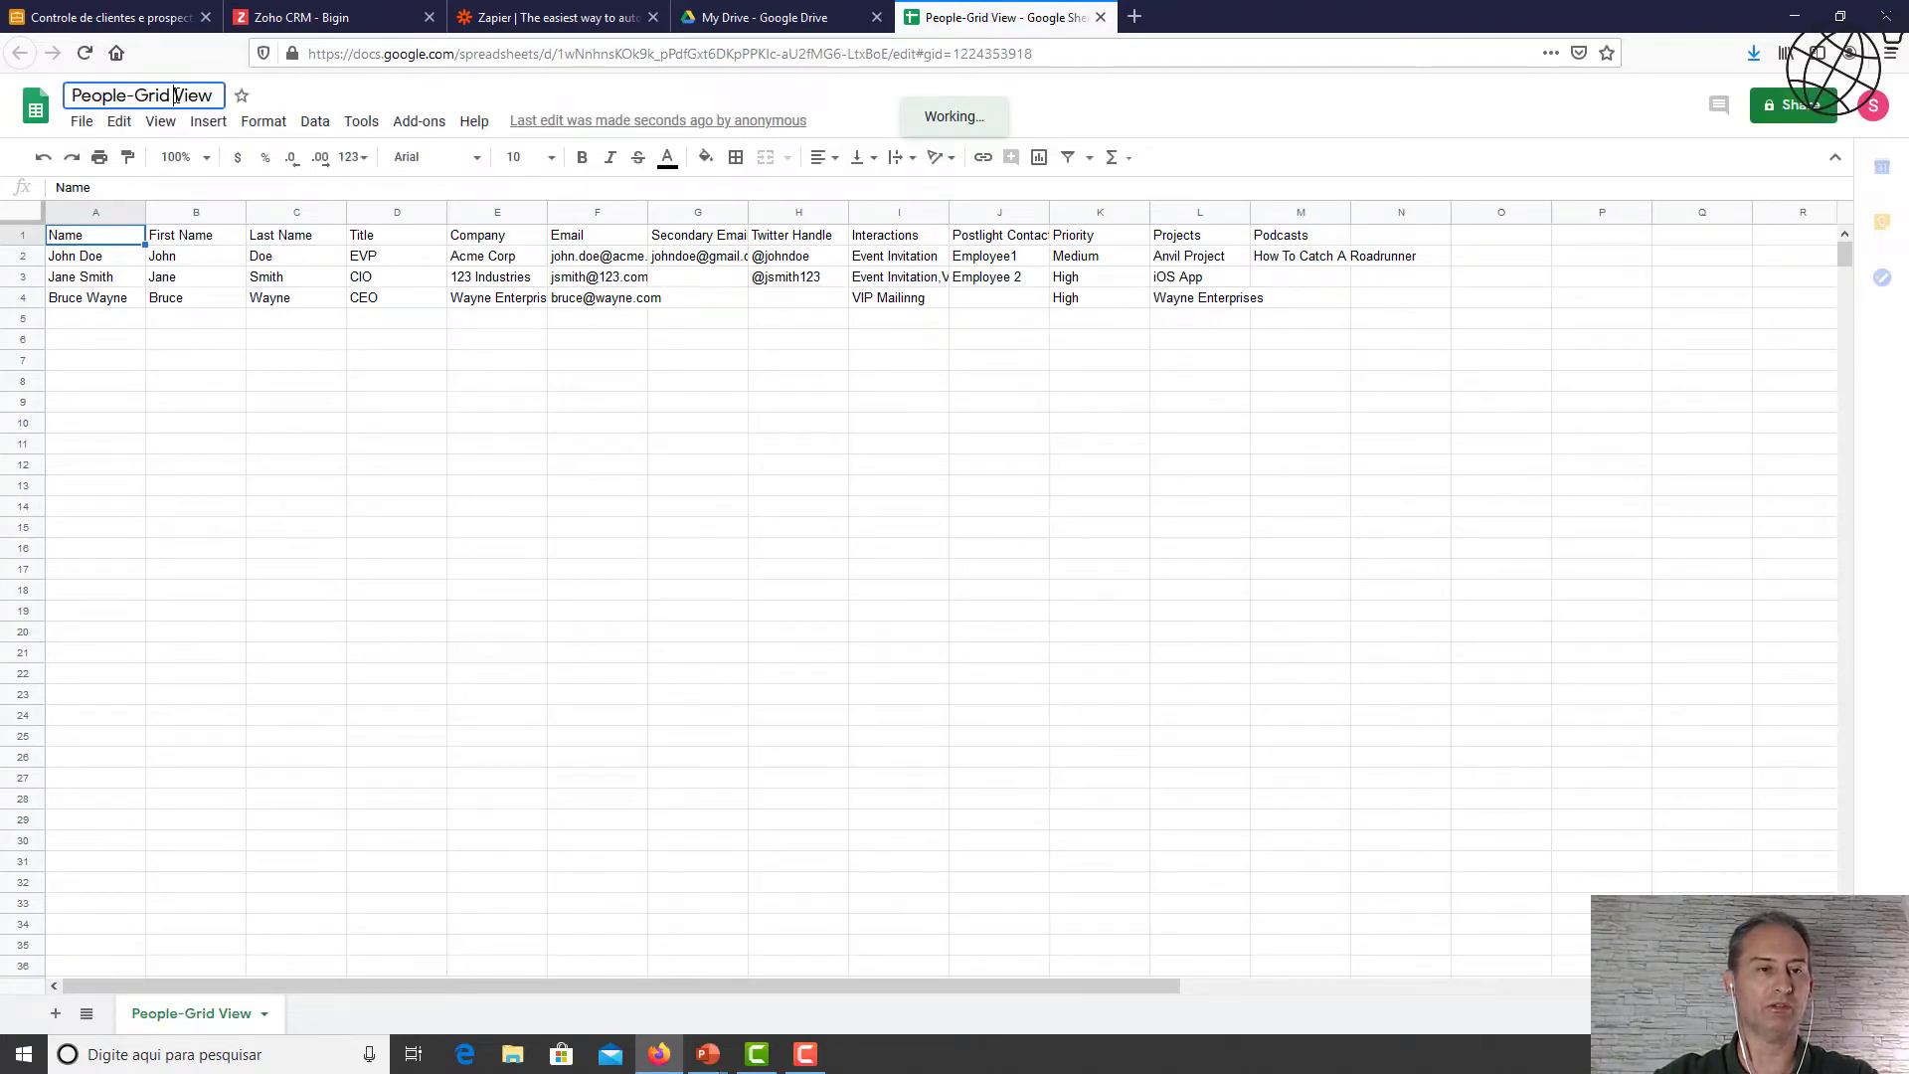
click(175, 96)
double_click(179, 97)
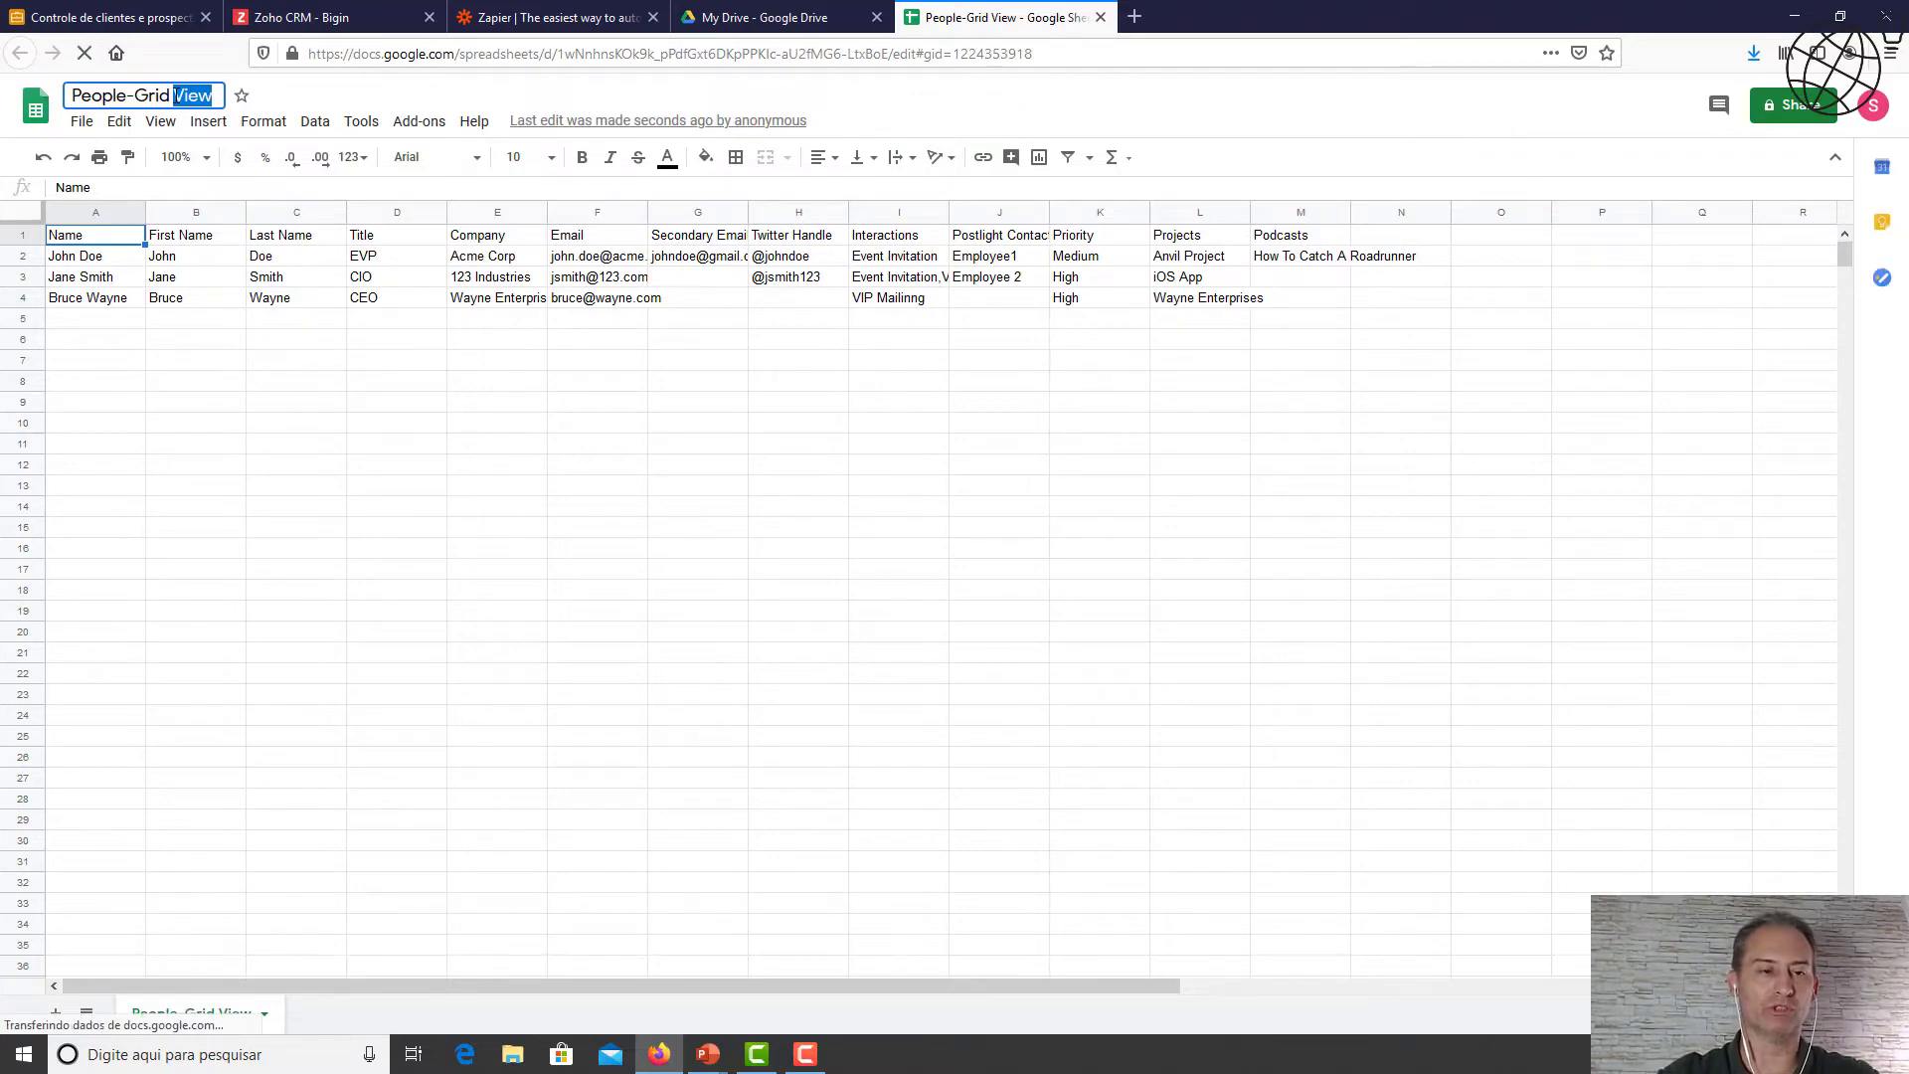
key(BackSpace)
key(ctrl+a)
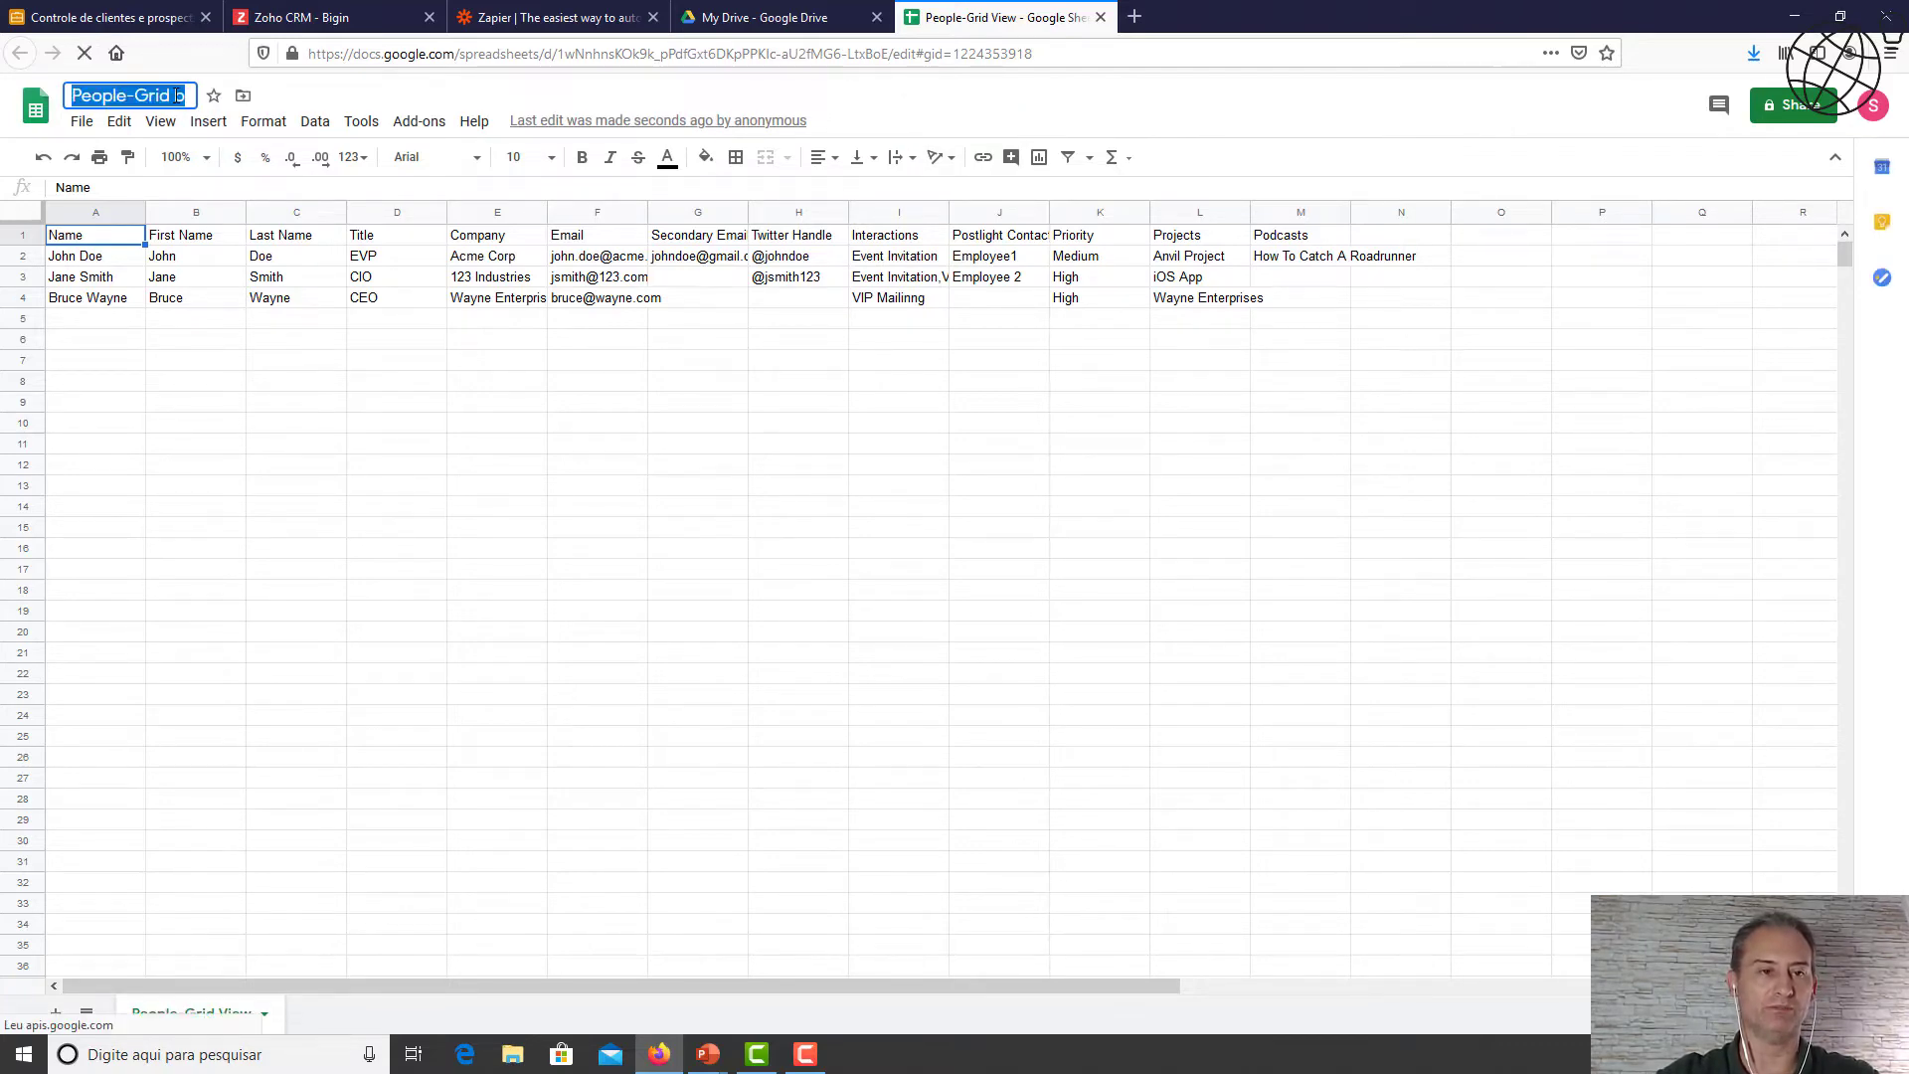
text(bon)
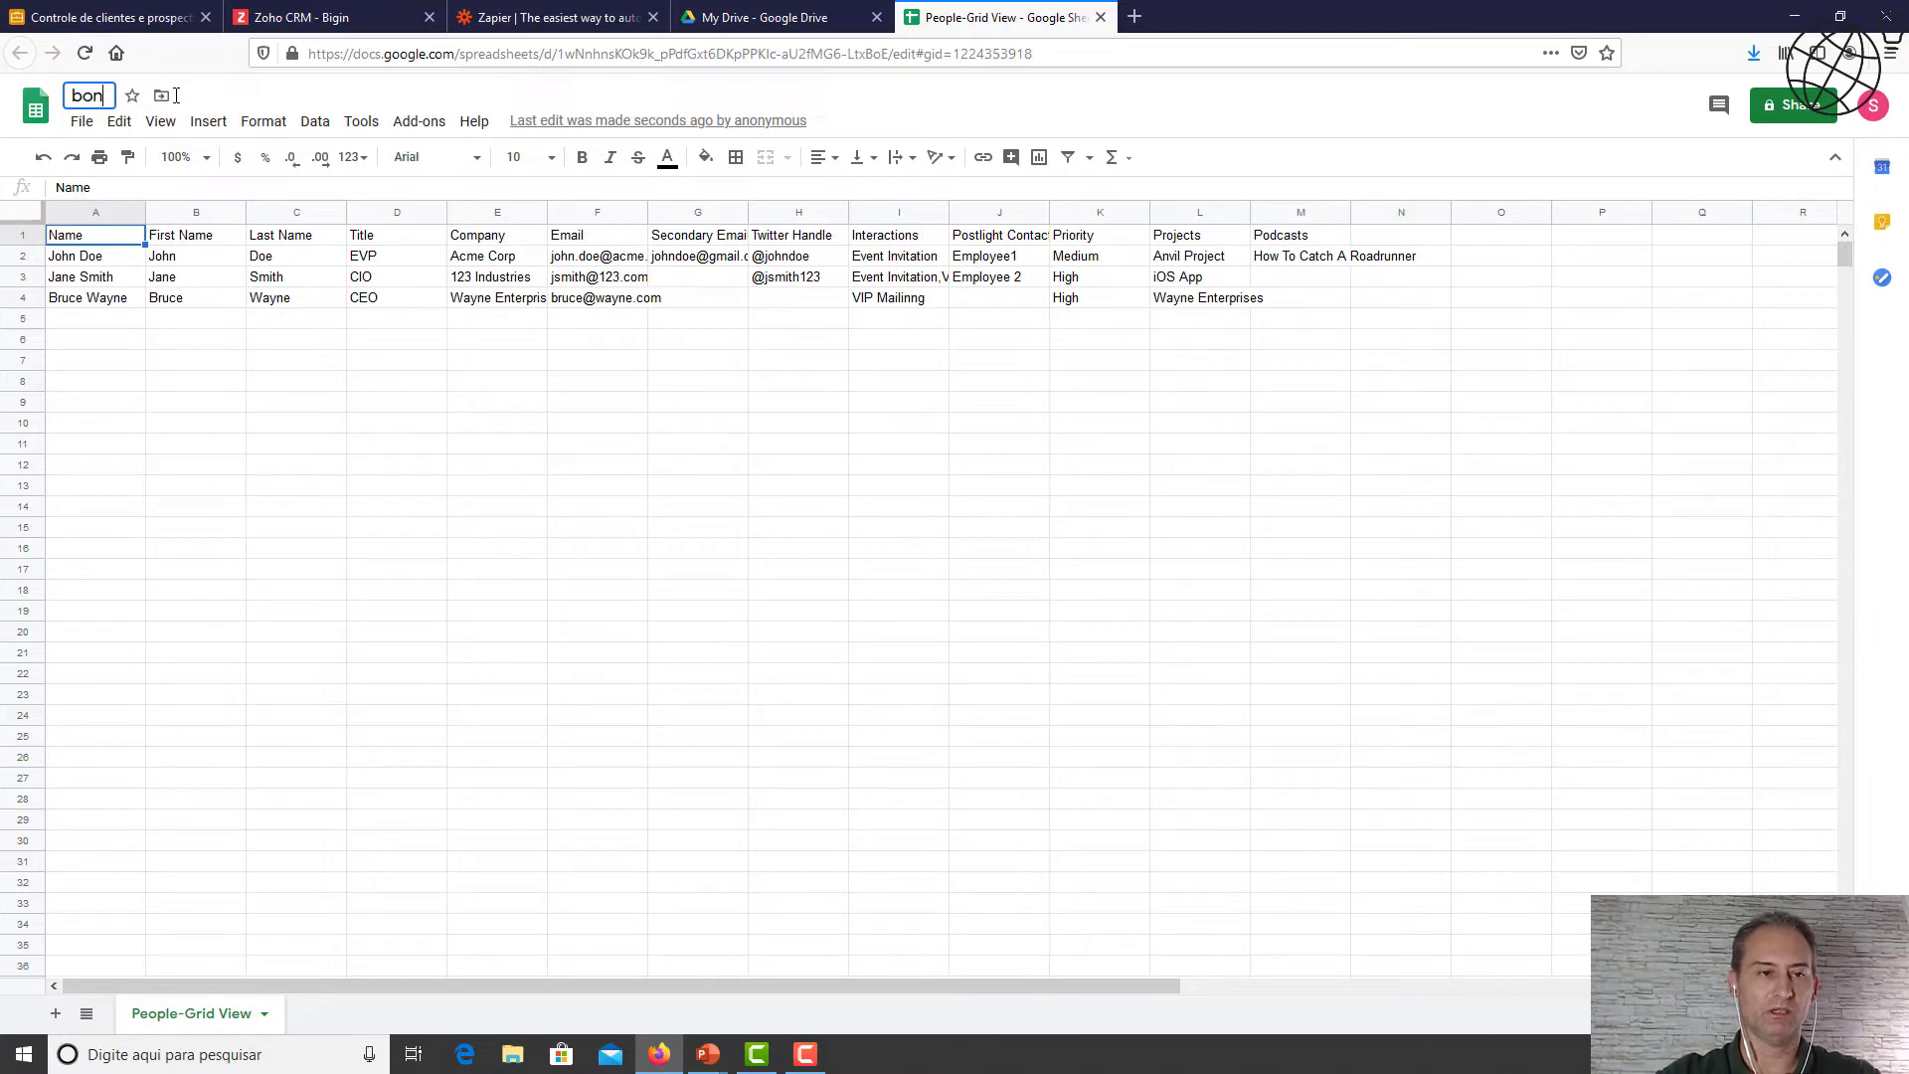
text(s-contatos)
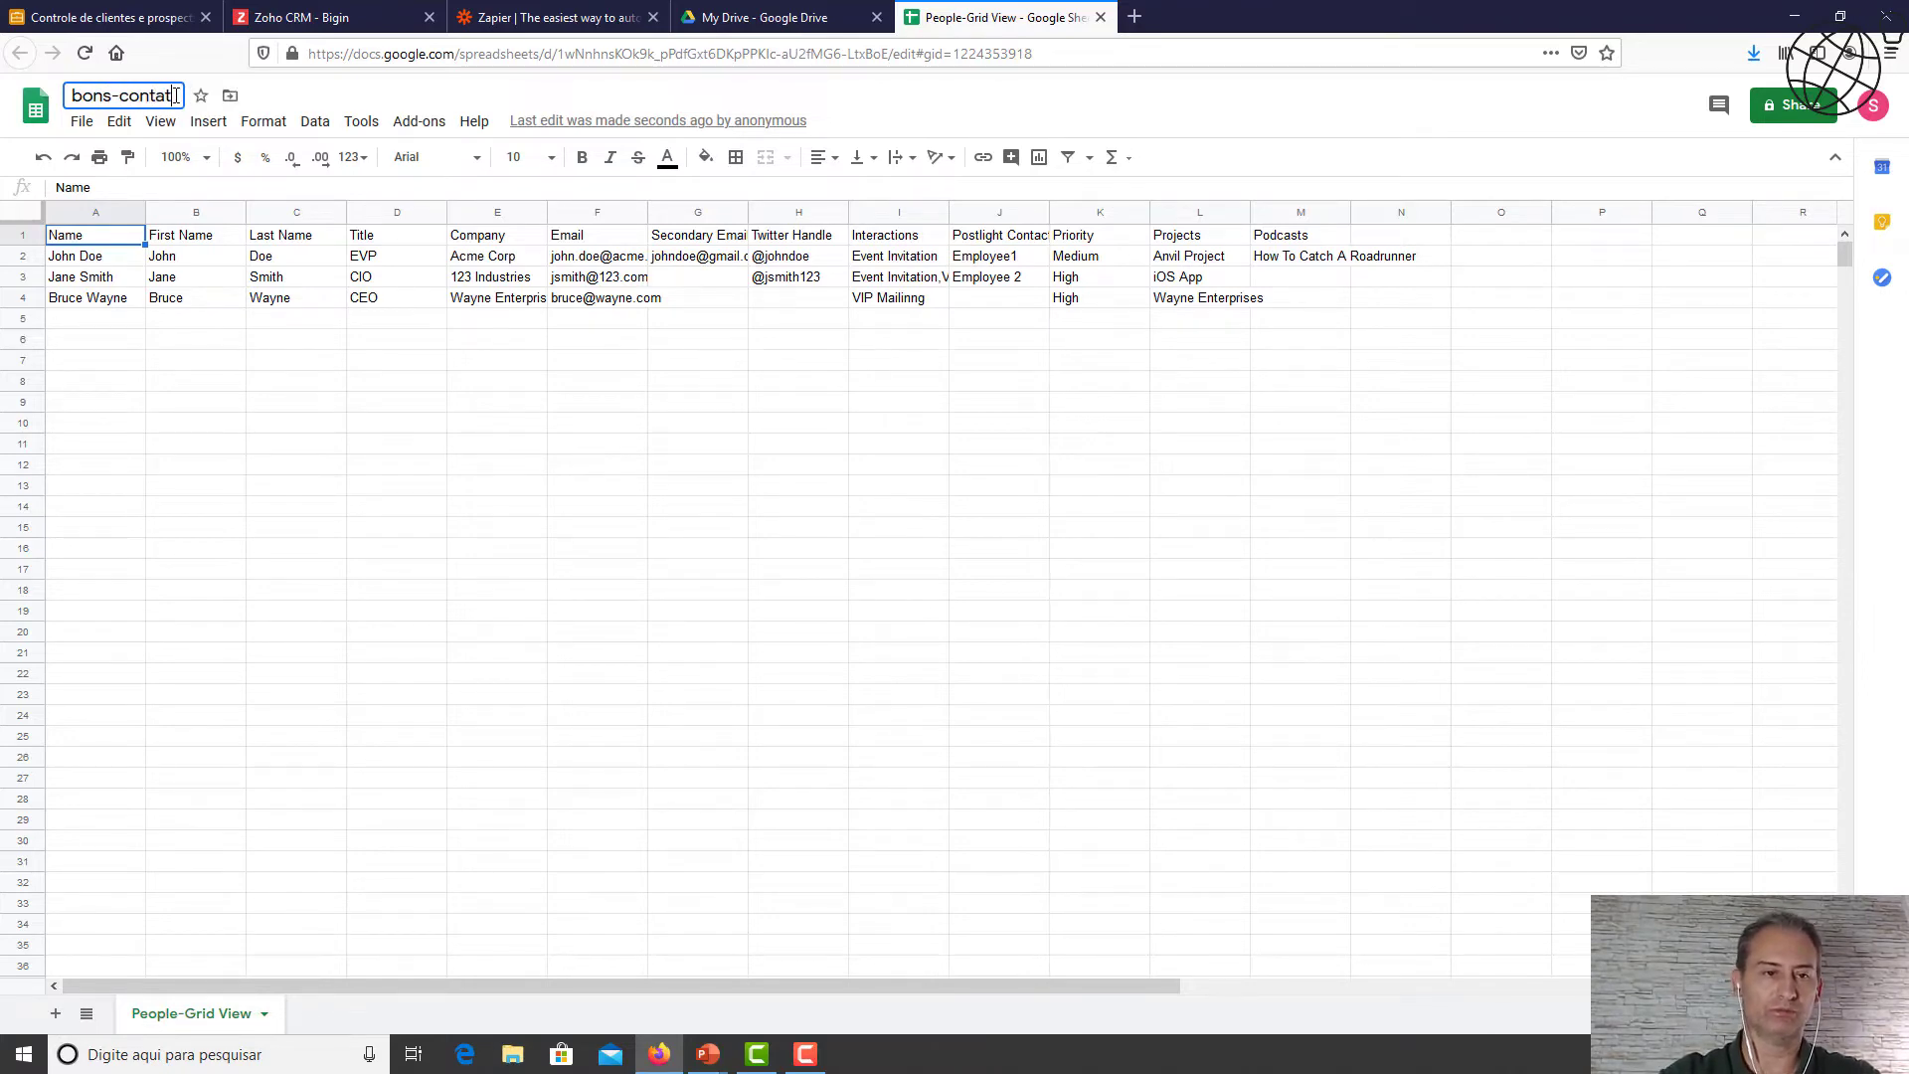
click(288, 803)
Rename the People-Grid View sheet within the spreadsheet as dados-iniciais.
scroll(281, 790, down, 3)
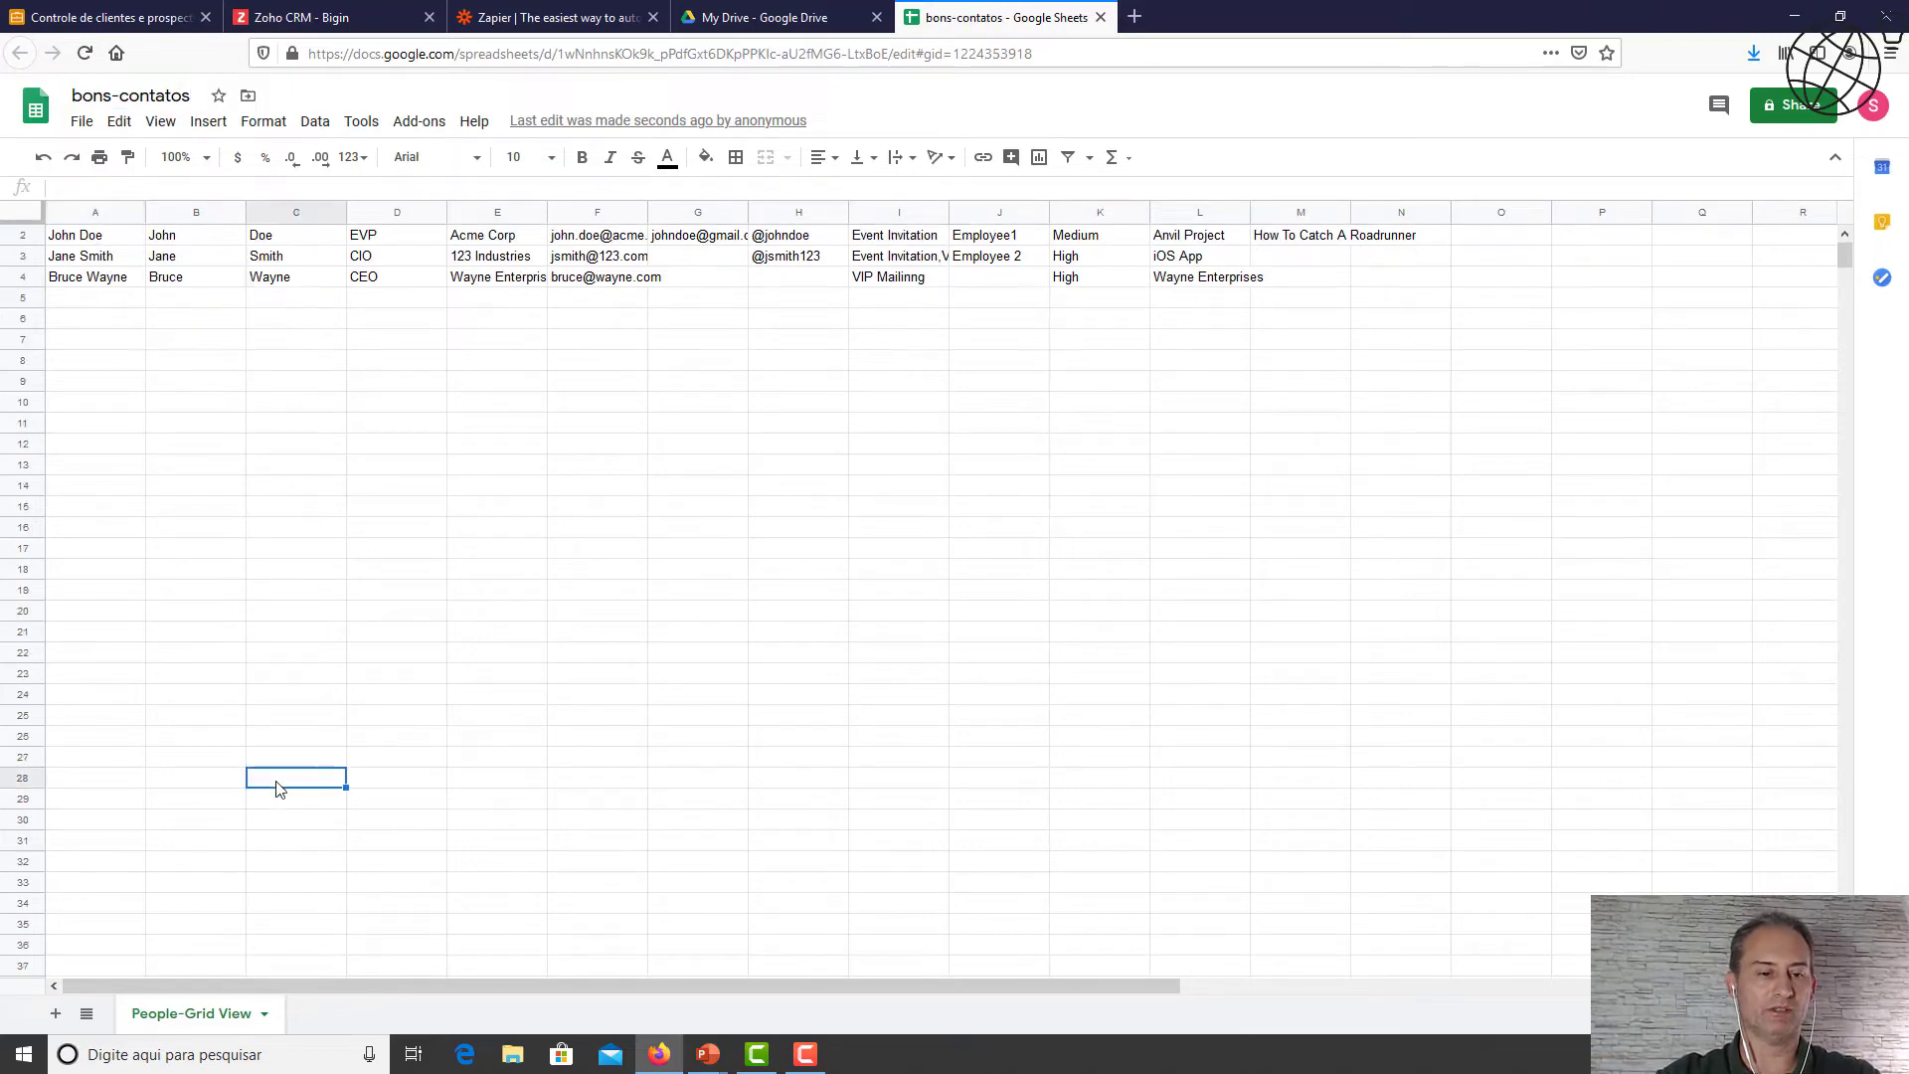
click(262, 1017)
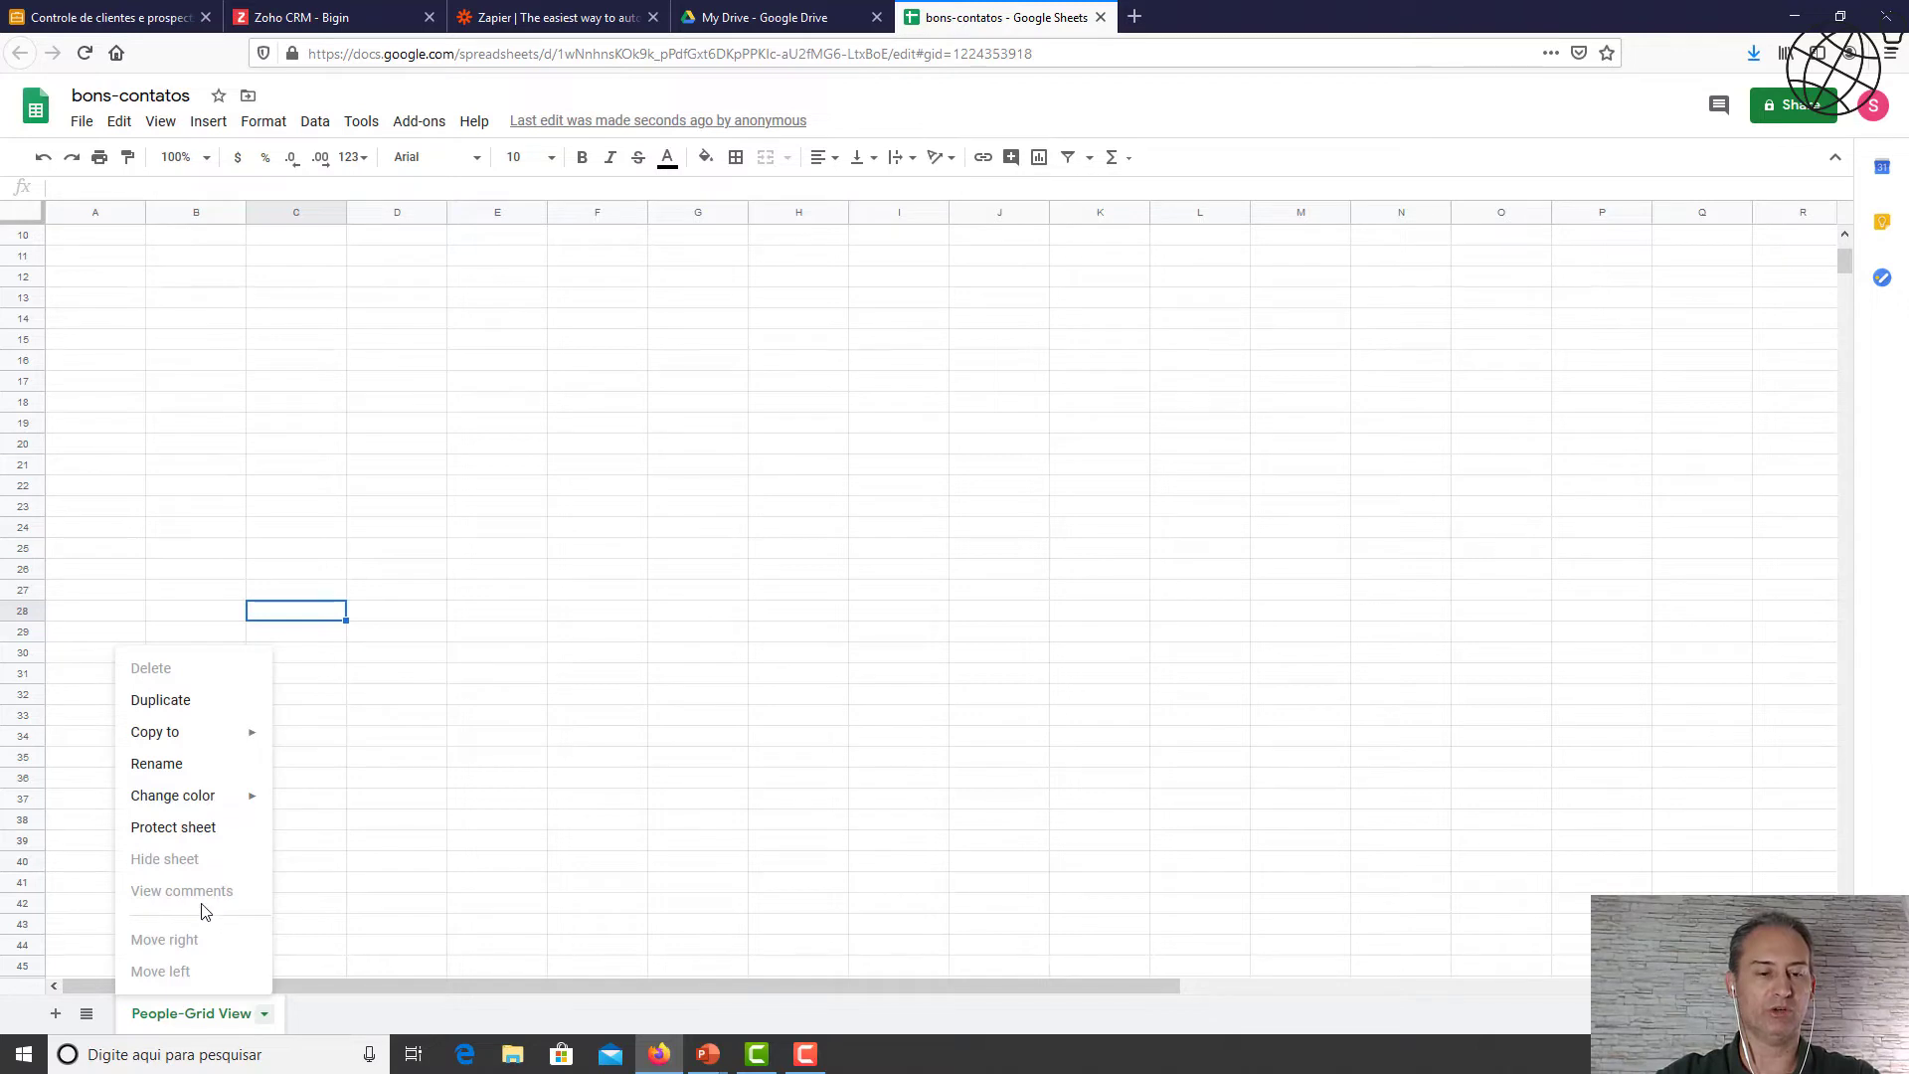
click(208, 781)
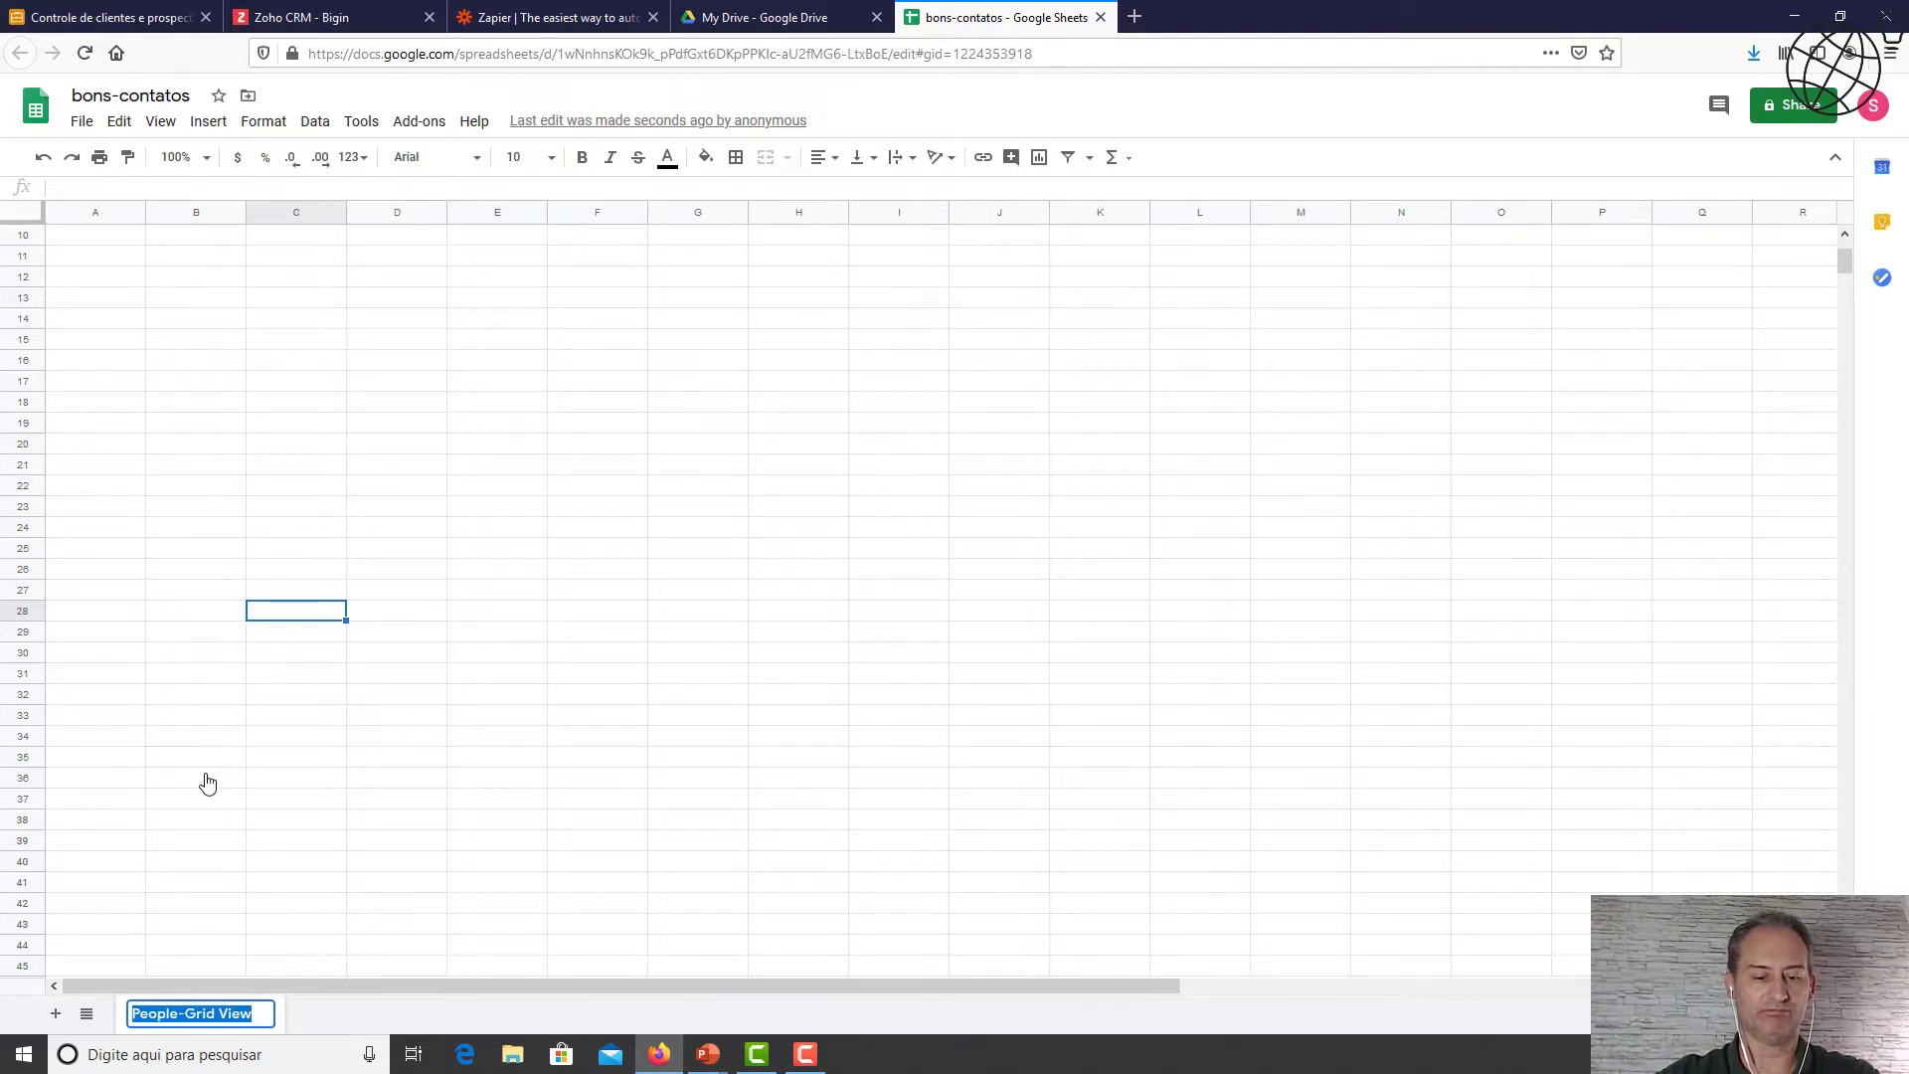
text(dad)
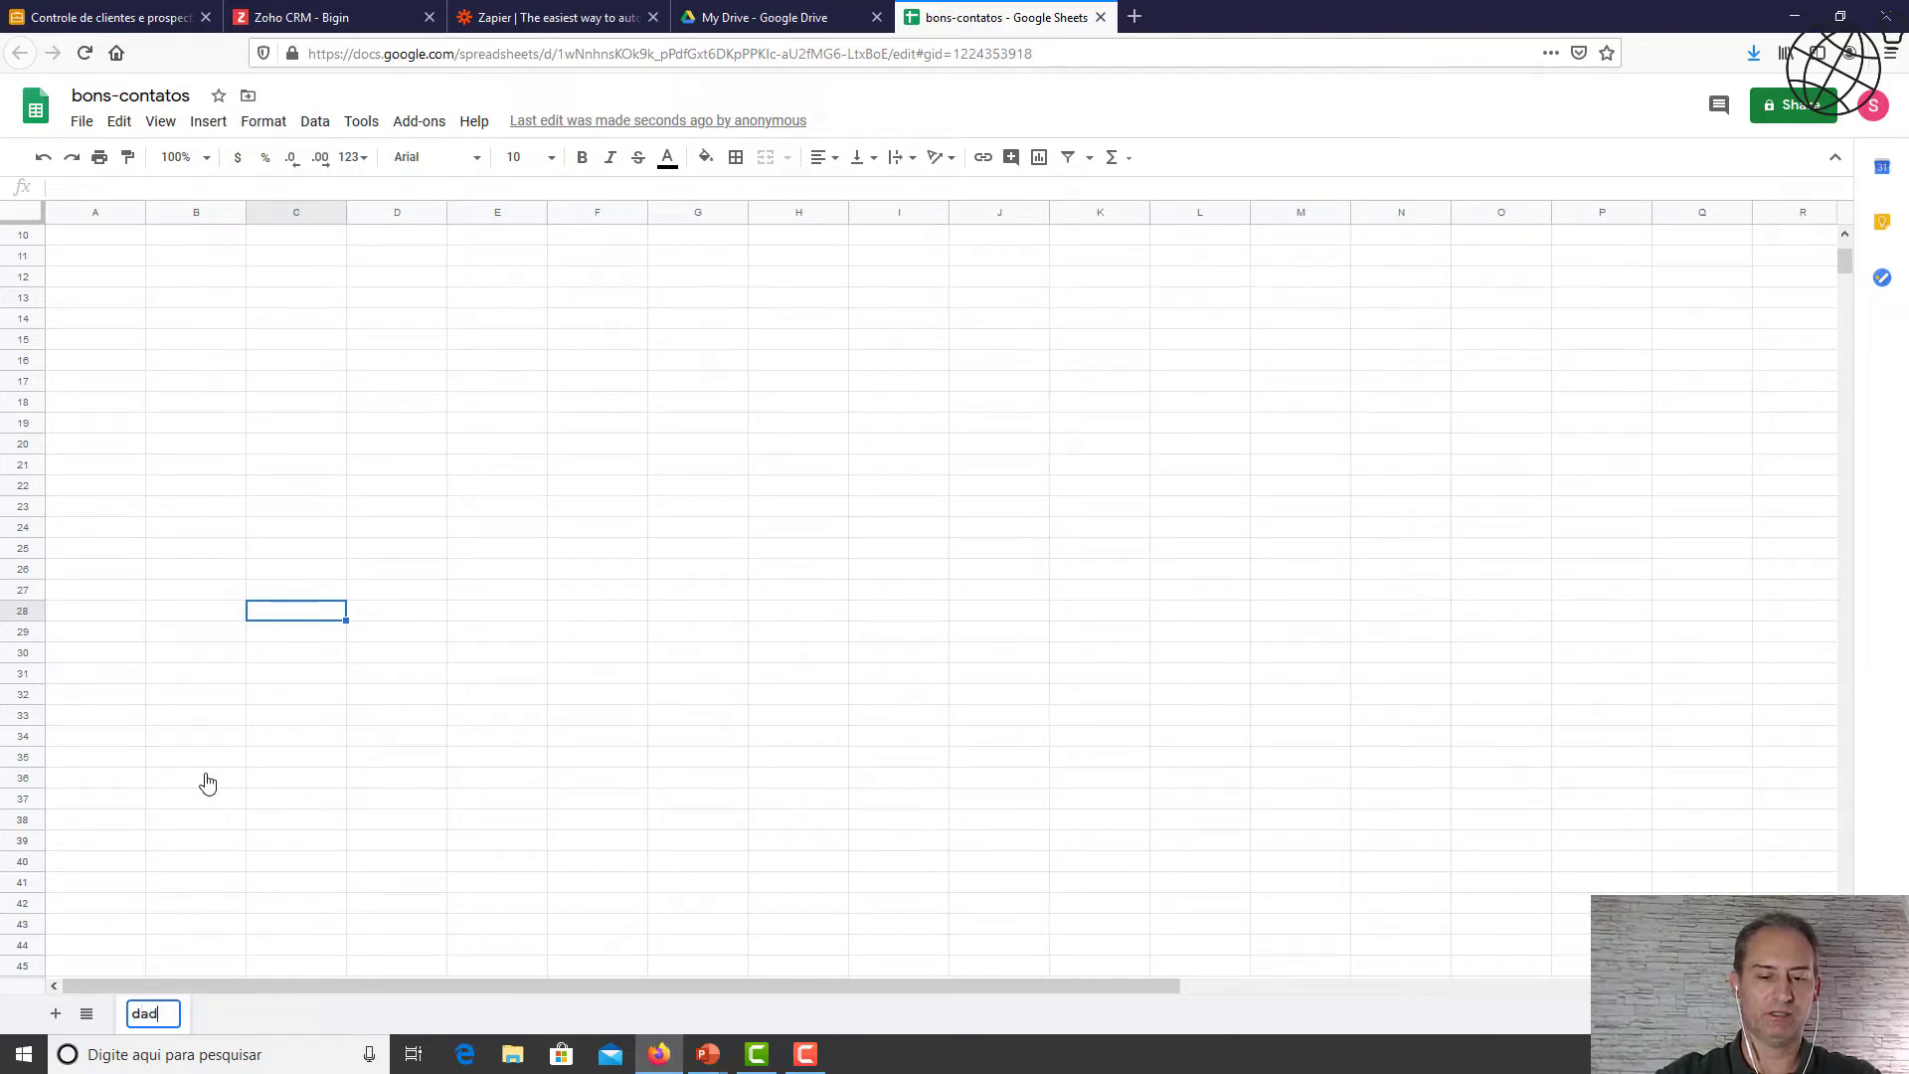
text(os-iniciais)
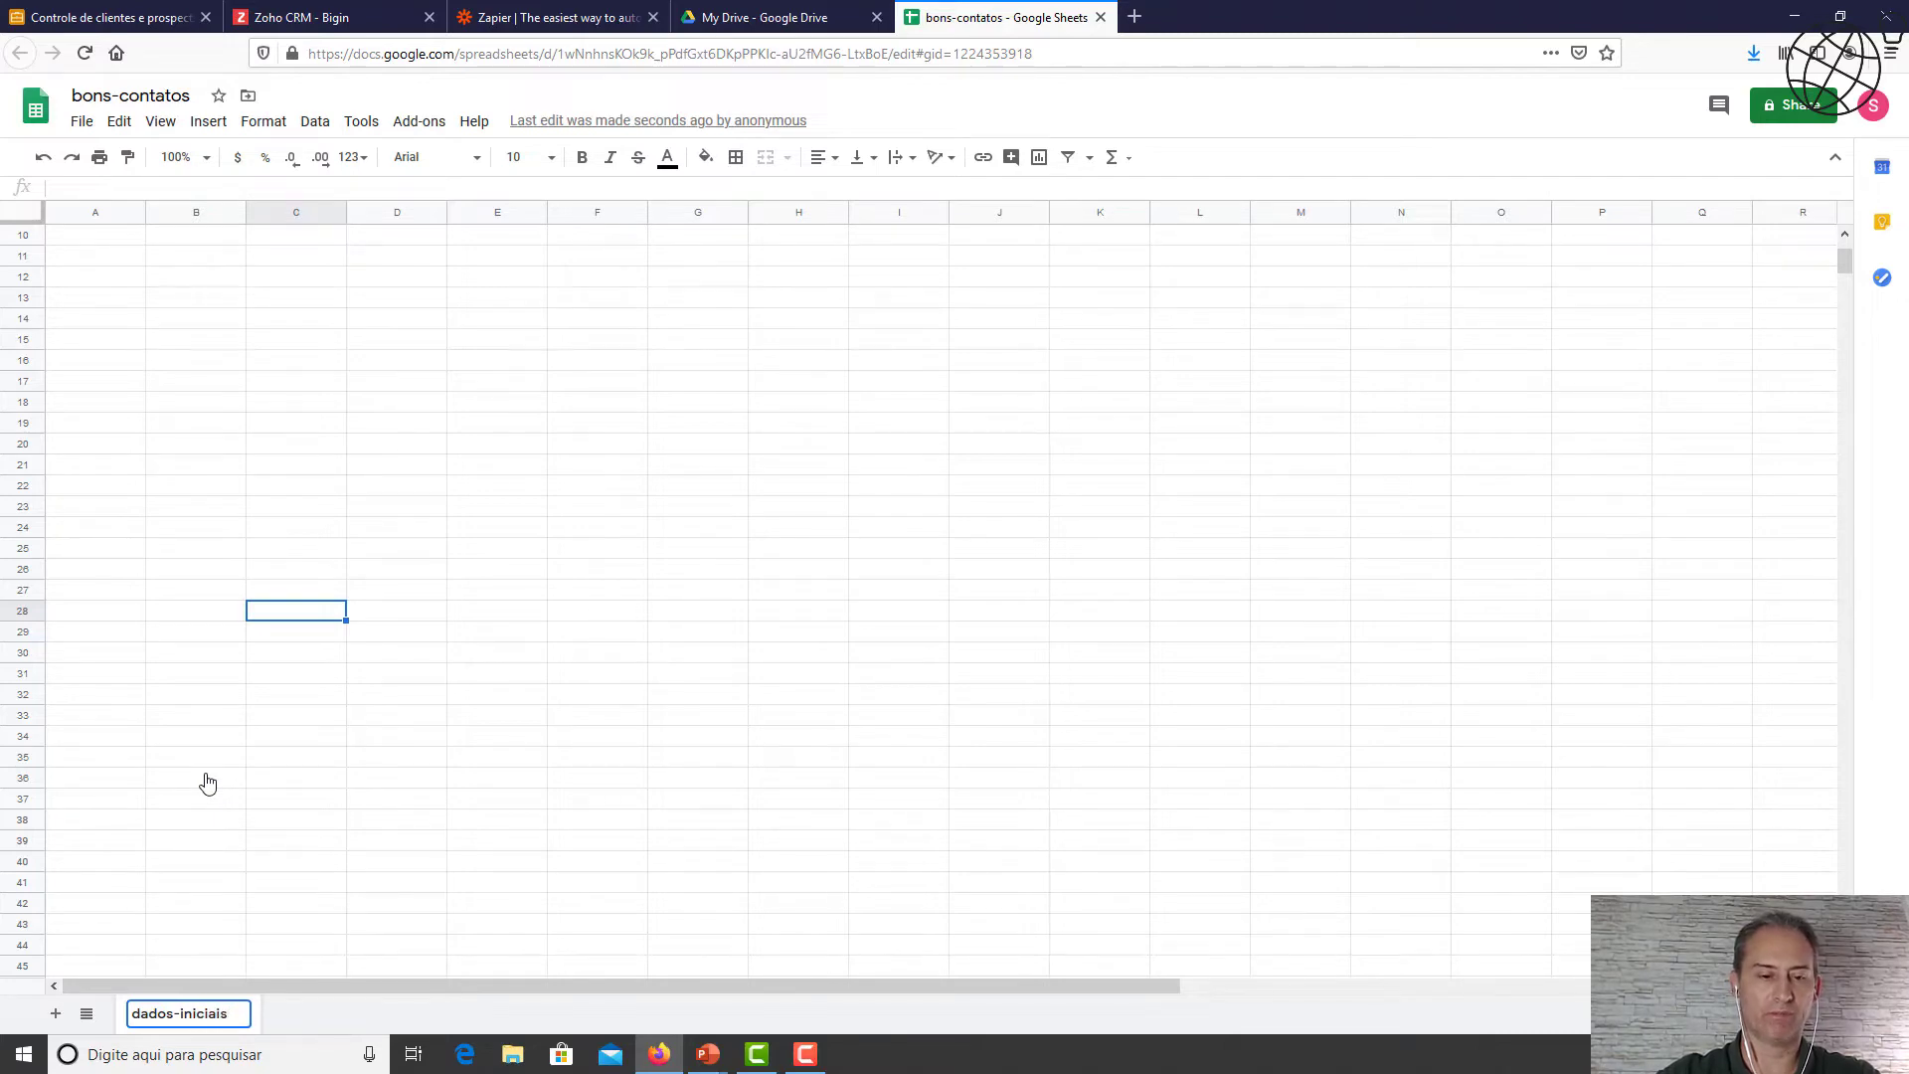
key(Return)
scroll(298, 498, up, 3)
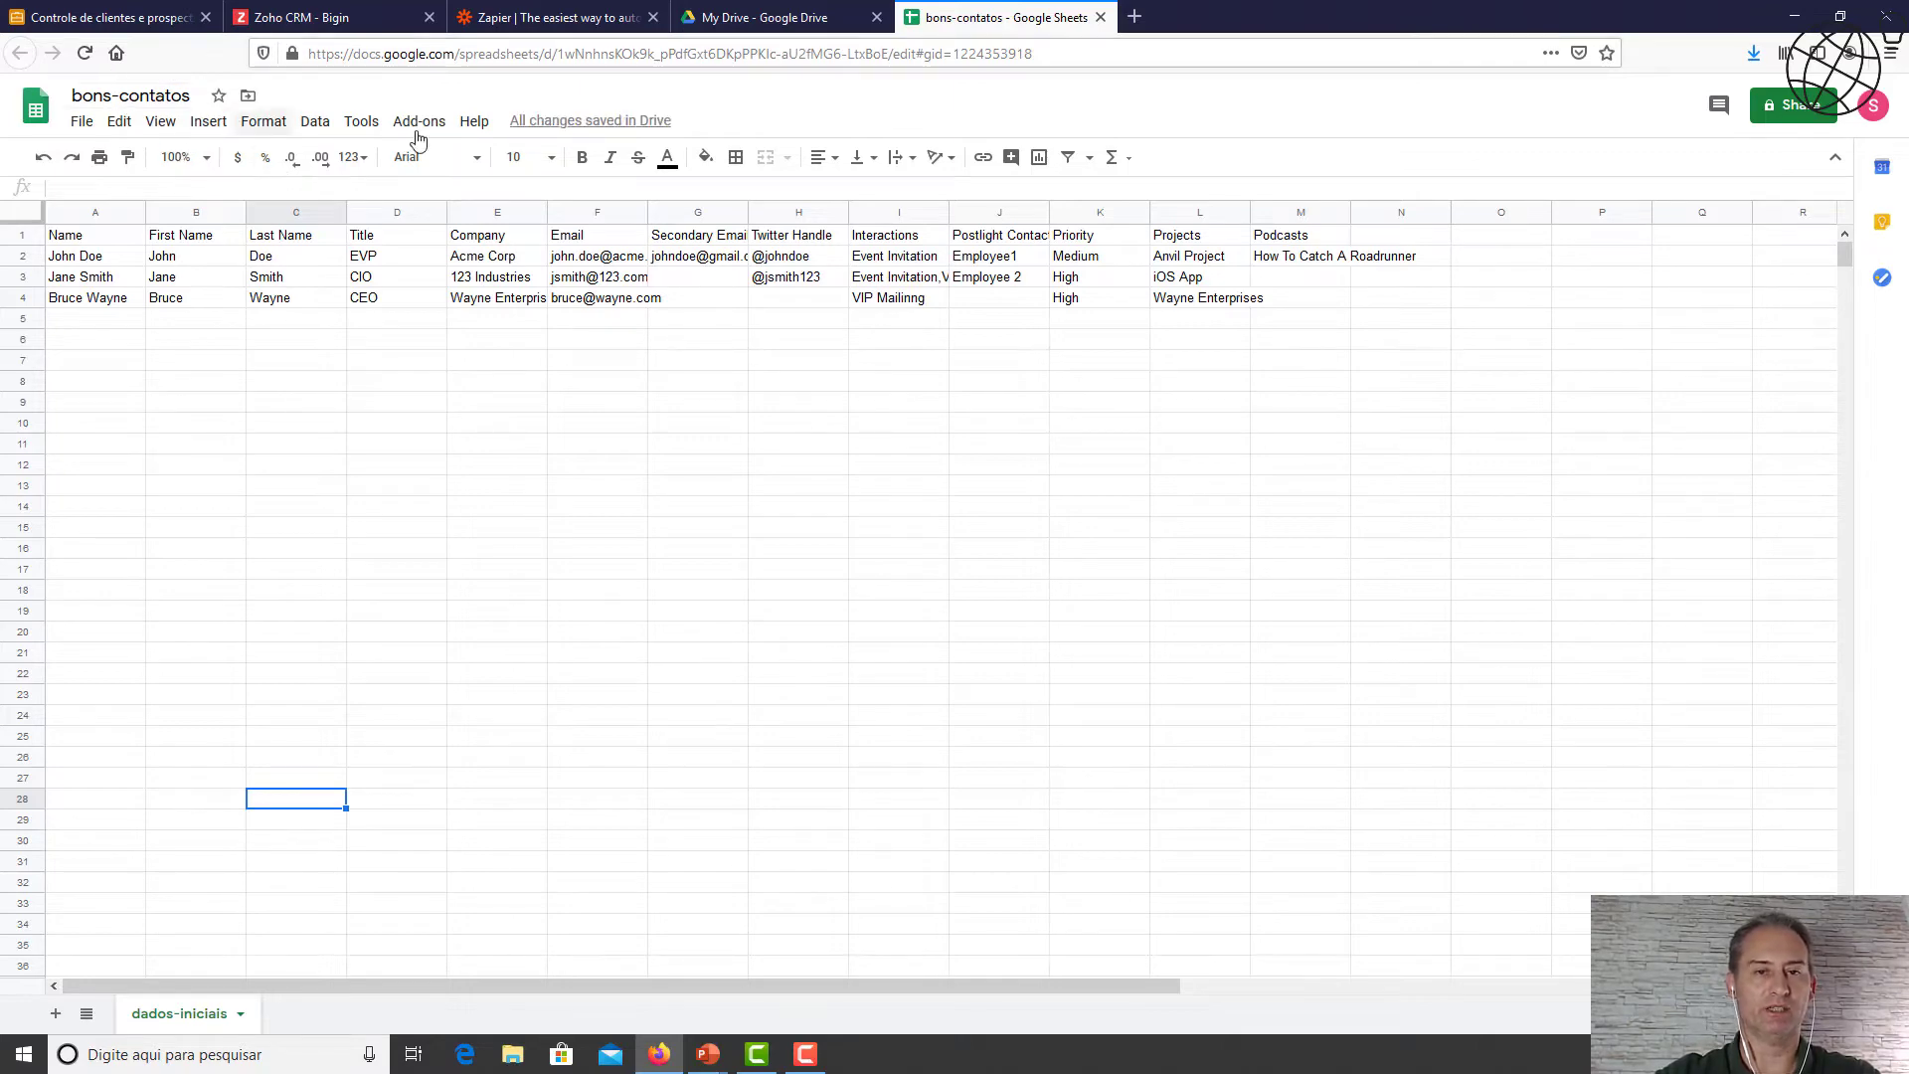
Close the spreadsheet, reload My Drive and reopen the bons-contatos file to check its contents.
click(1100, 18)
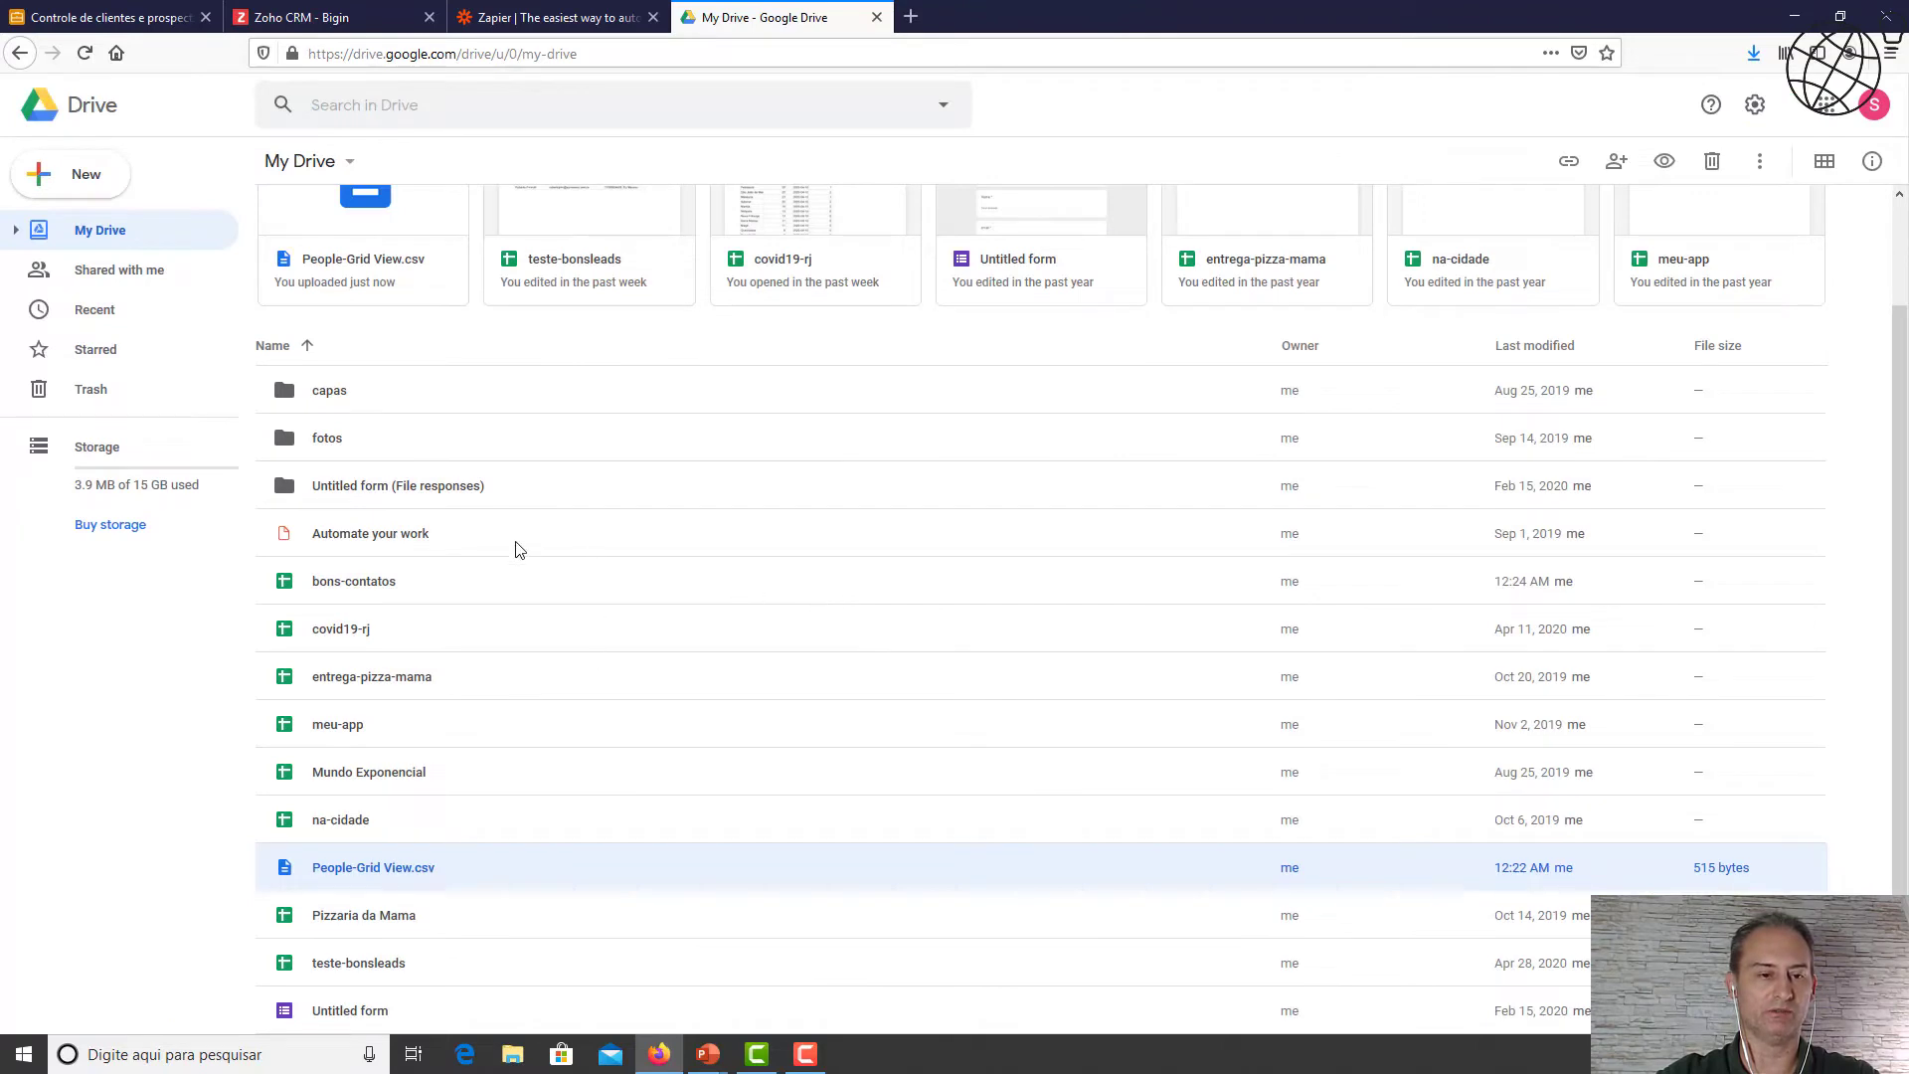
click(84, 63)
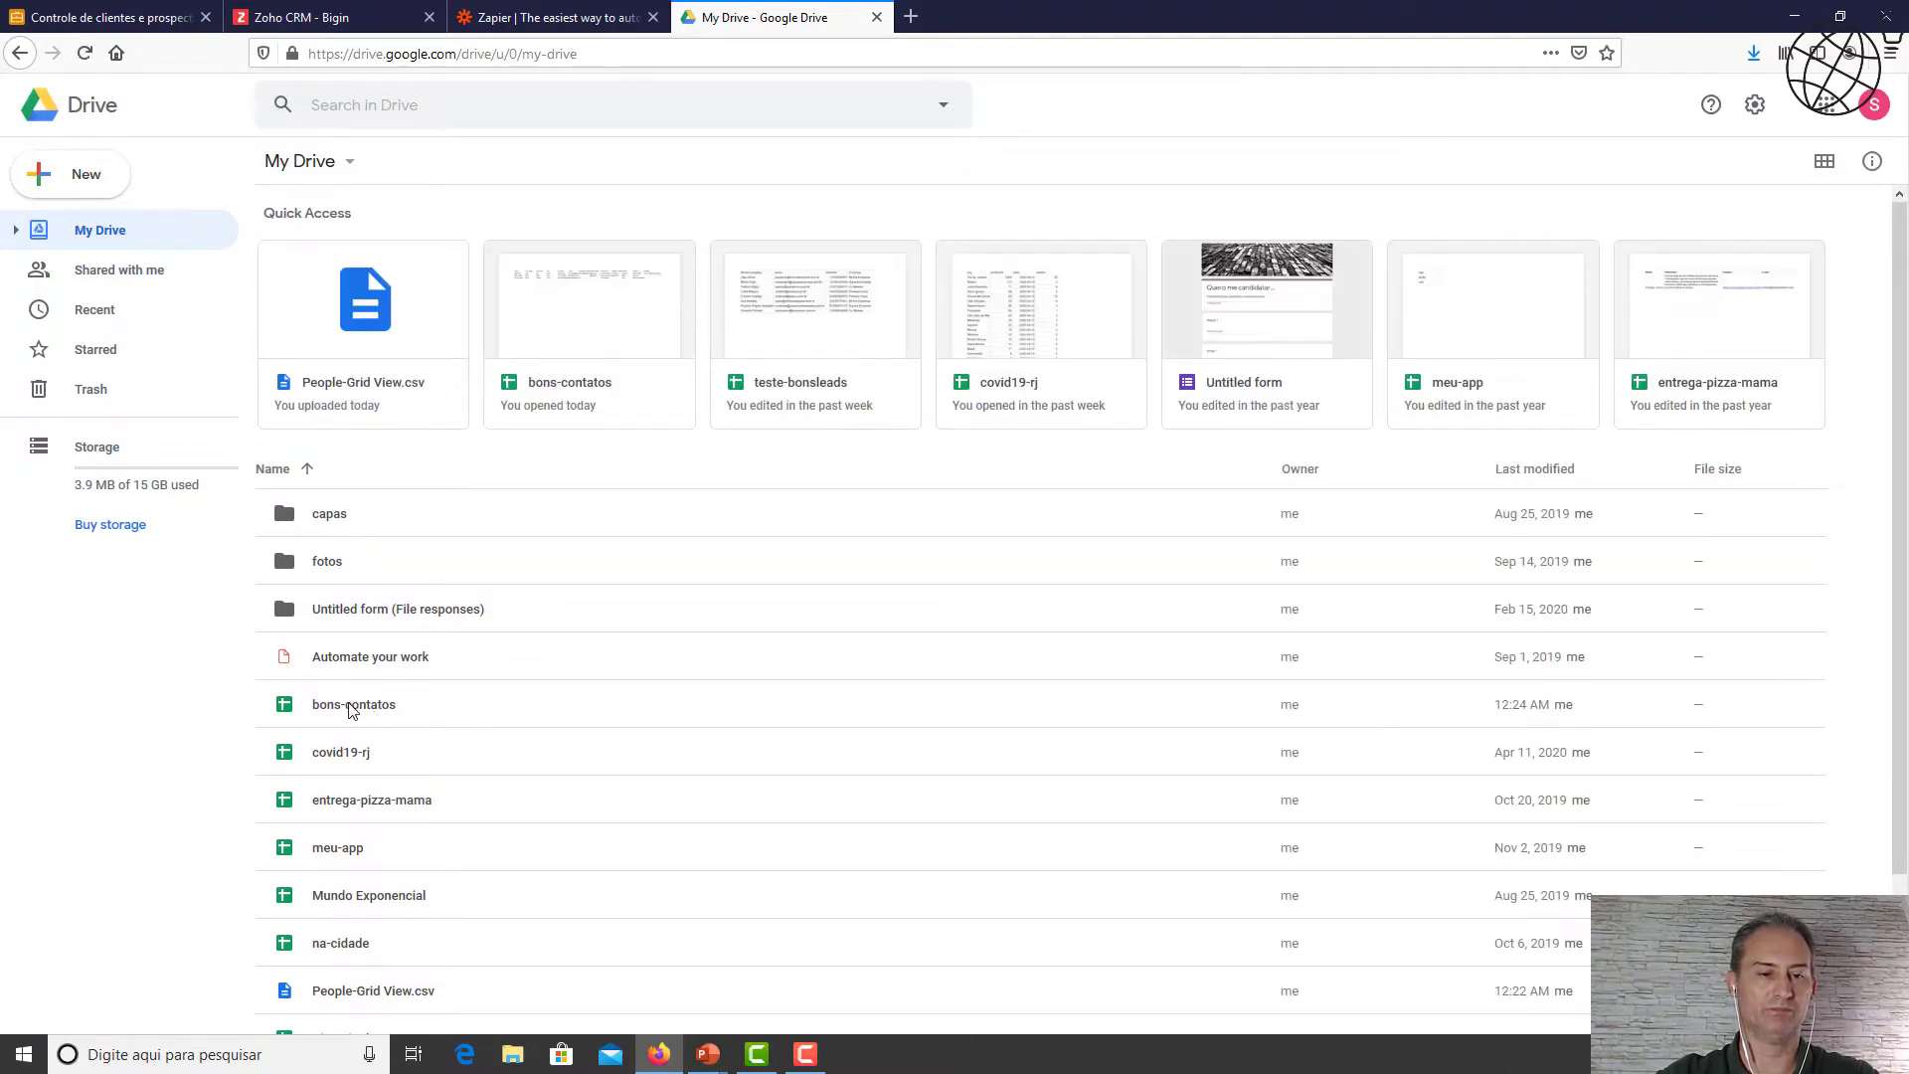
double_click(350, 706)
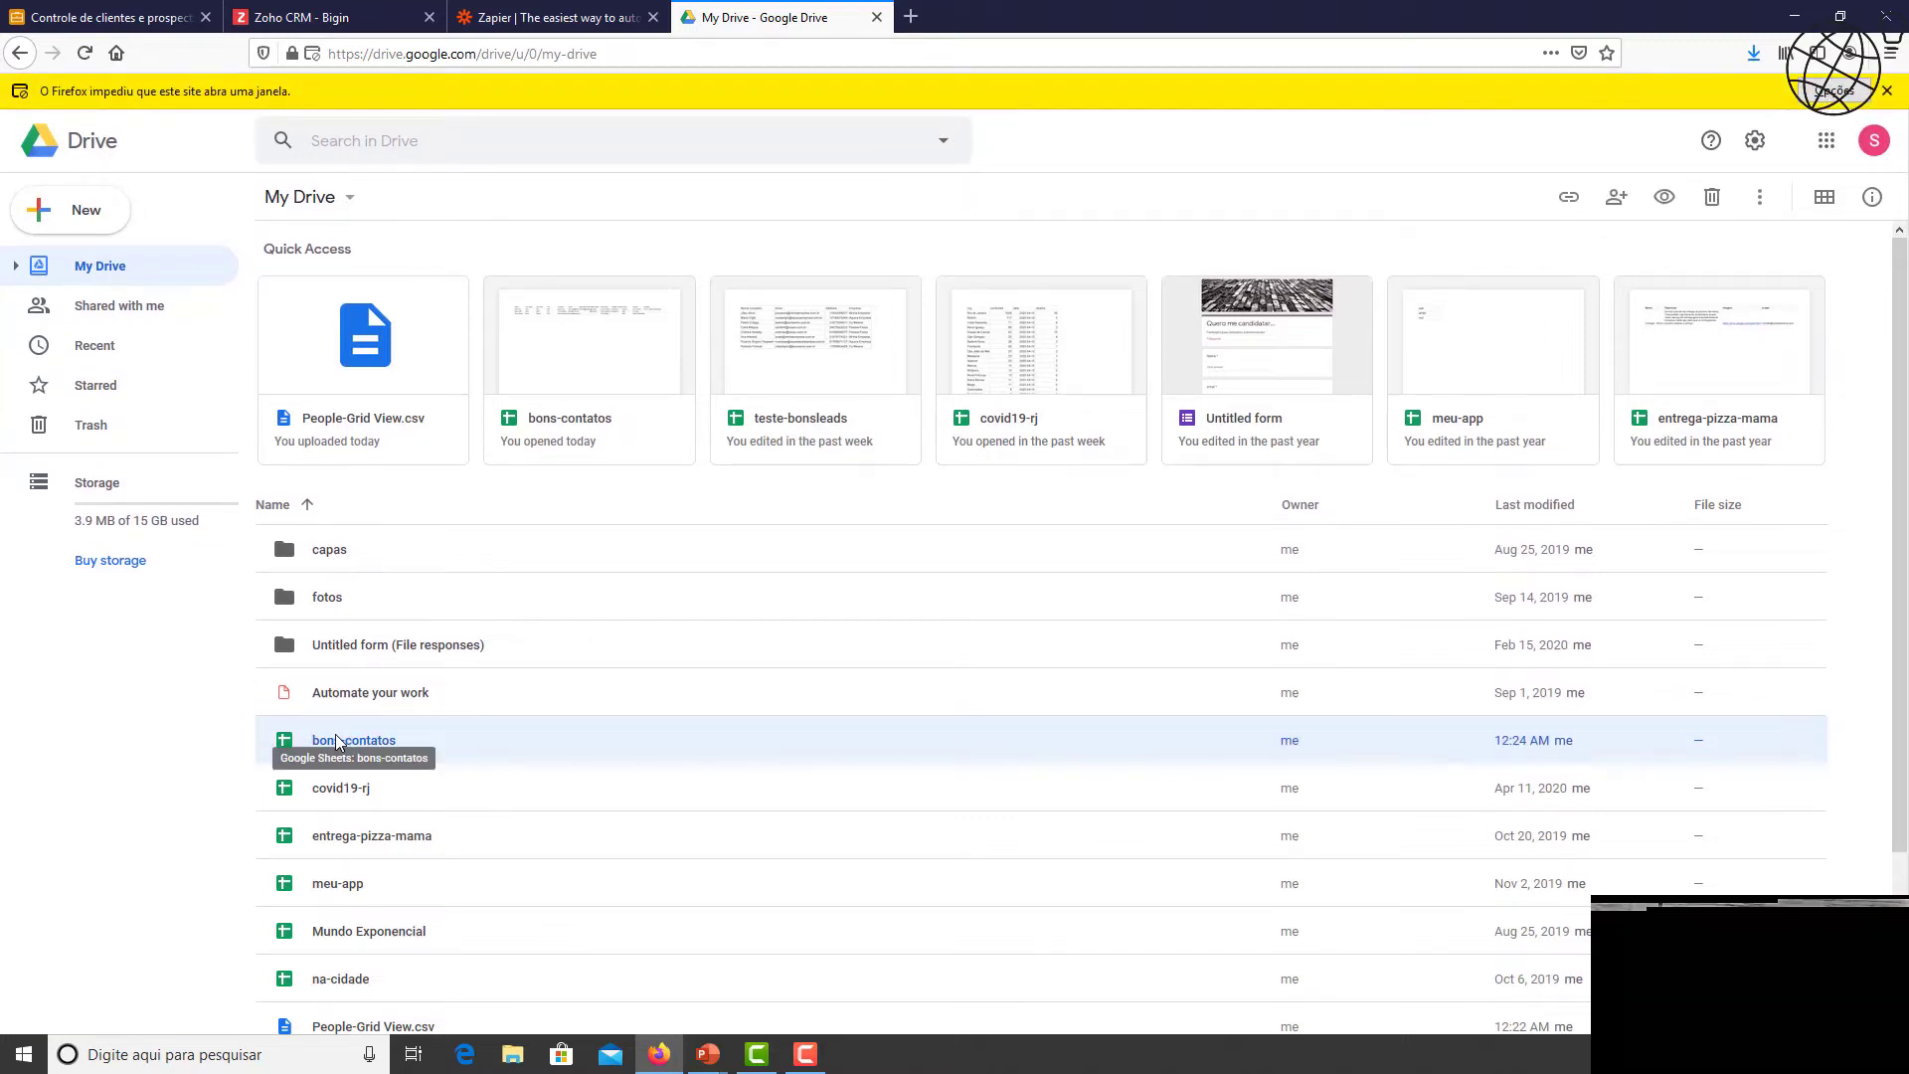
double_click(329, 741)
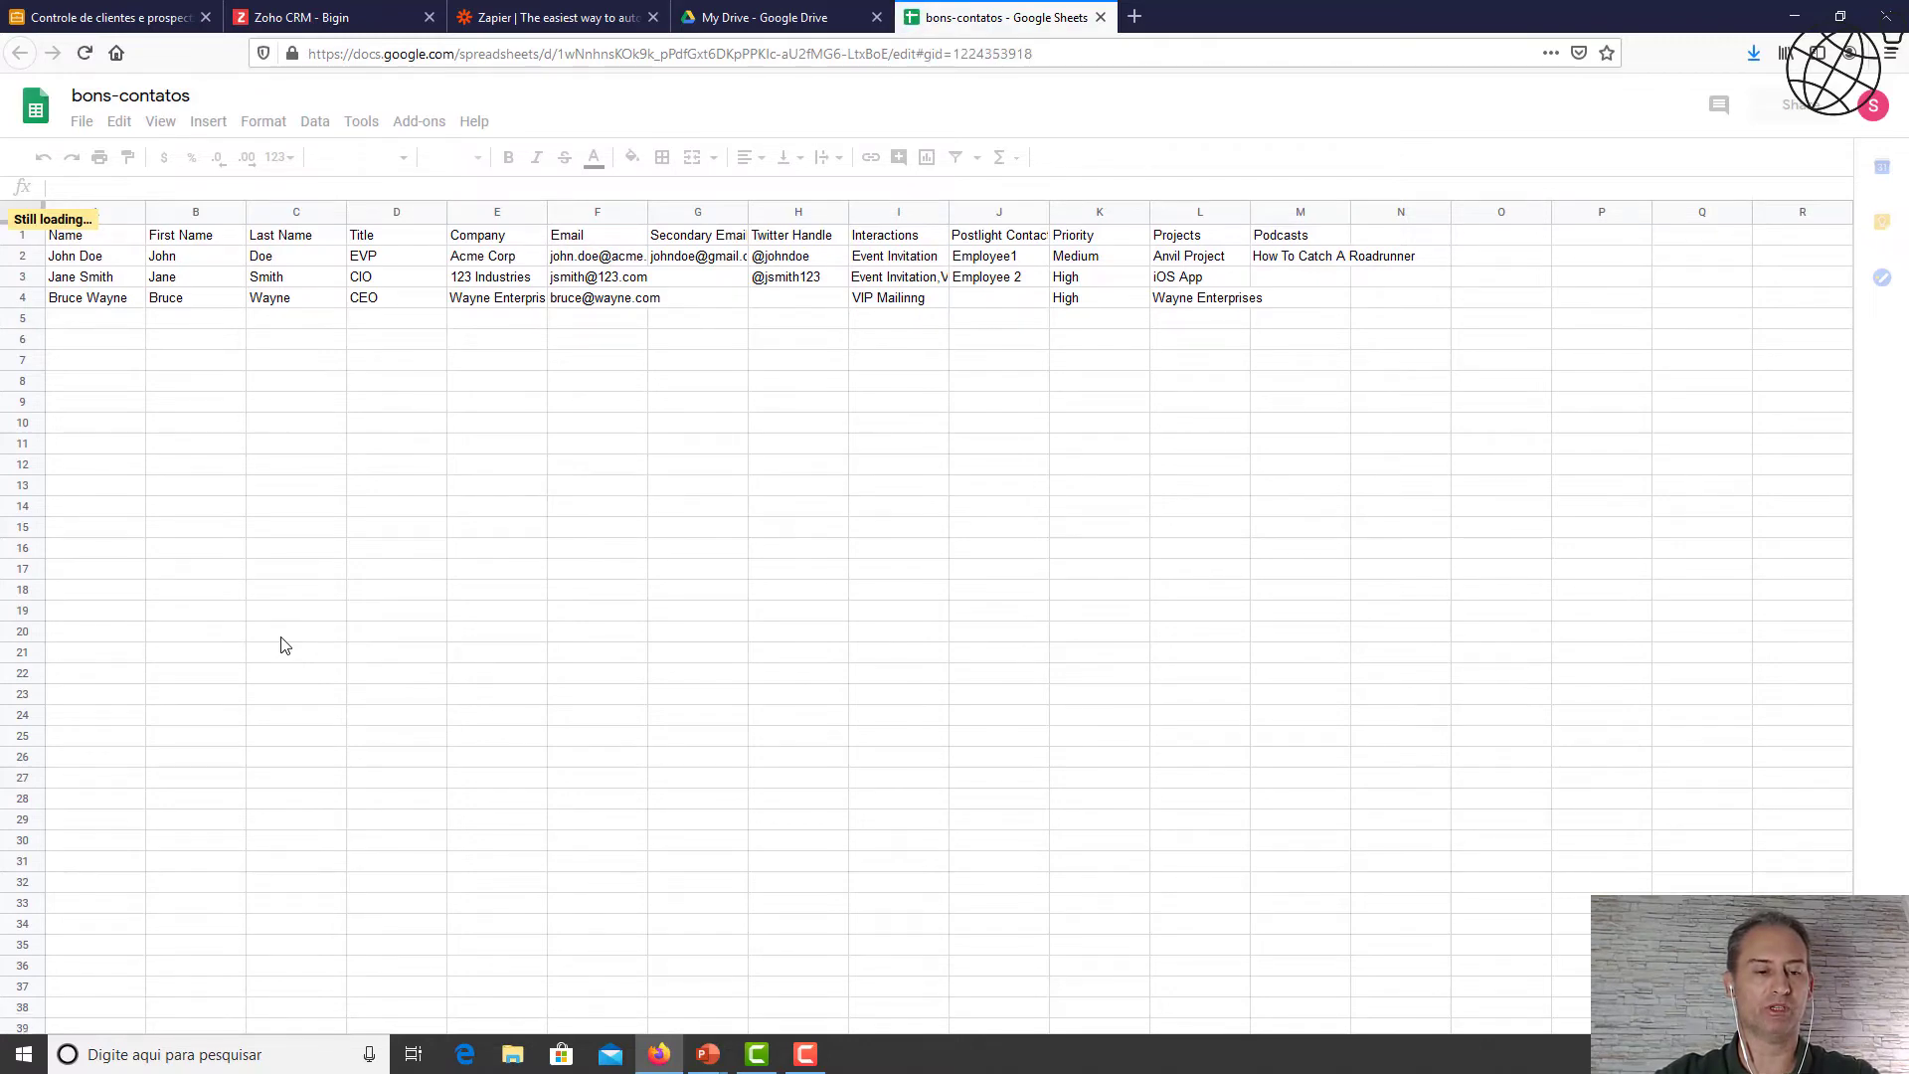
scroll(286, 646, down, 3)
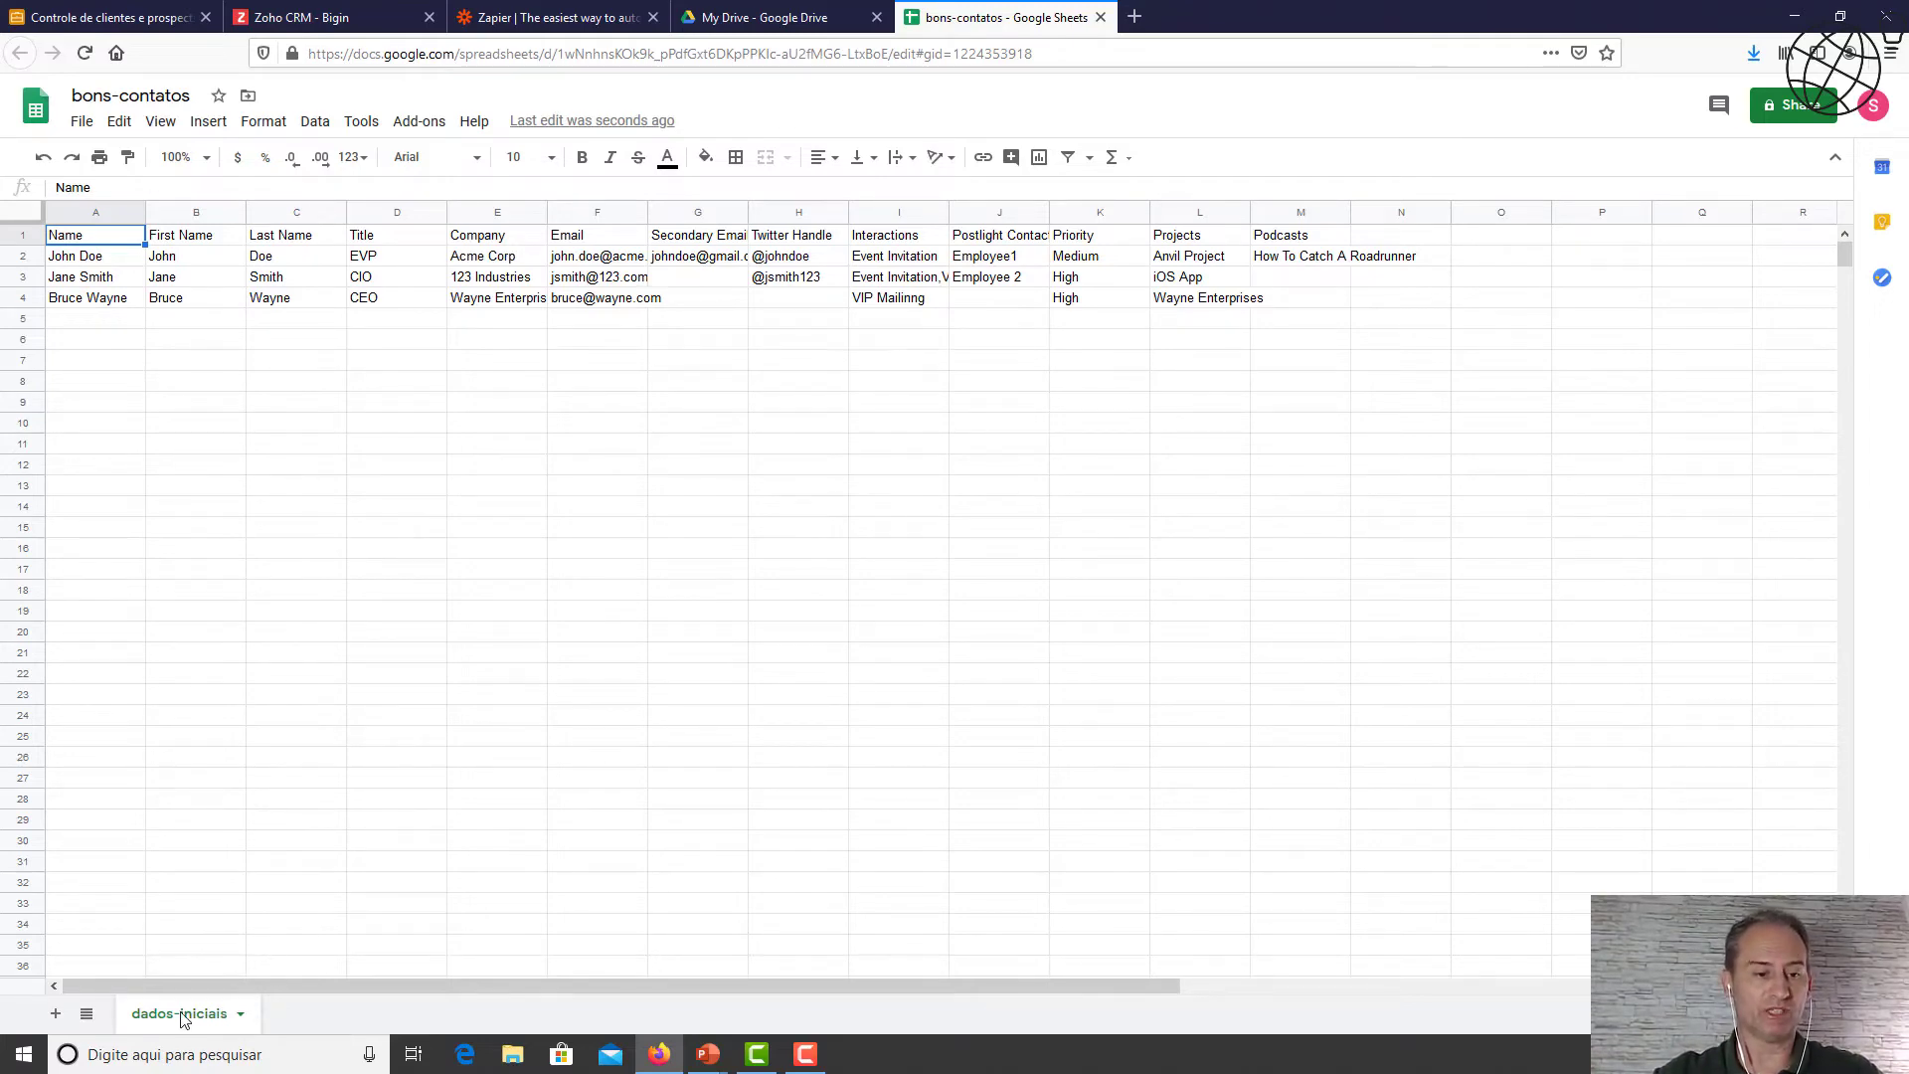
Add a new sheet to the bons-contatos spreadsheet and name it Importar.
click(56, 1013)
click(57, 1013)
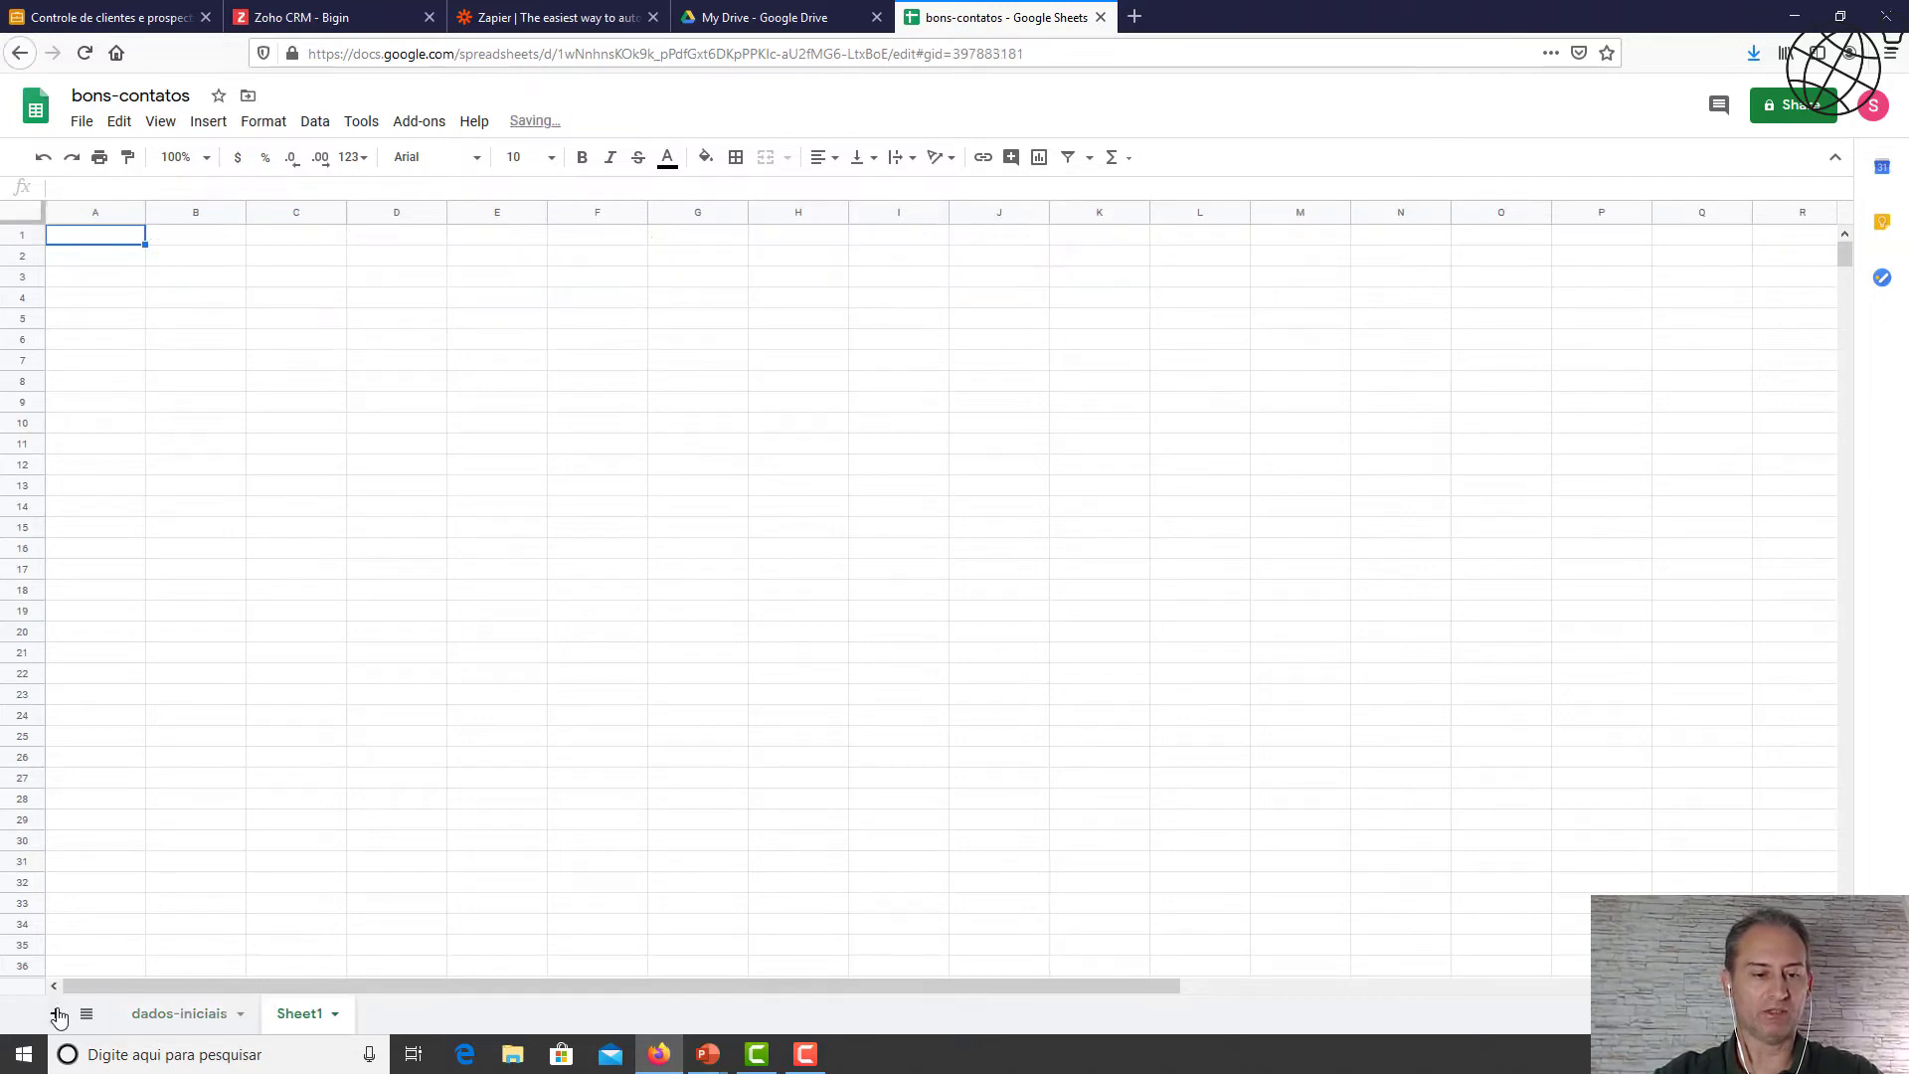
double_click(315, 1015)
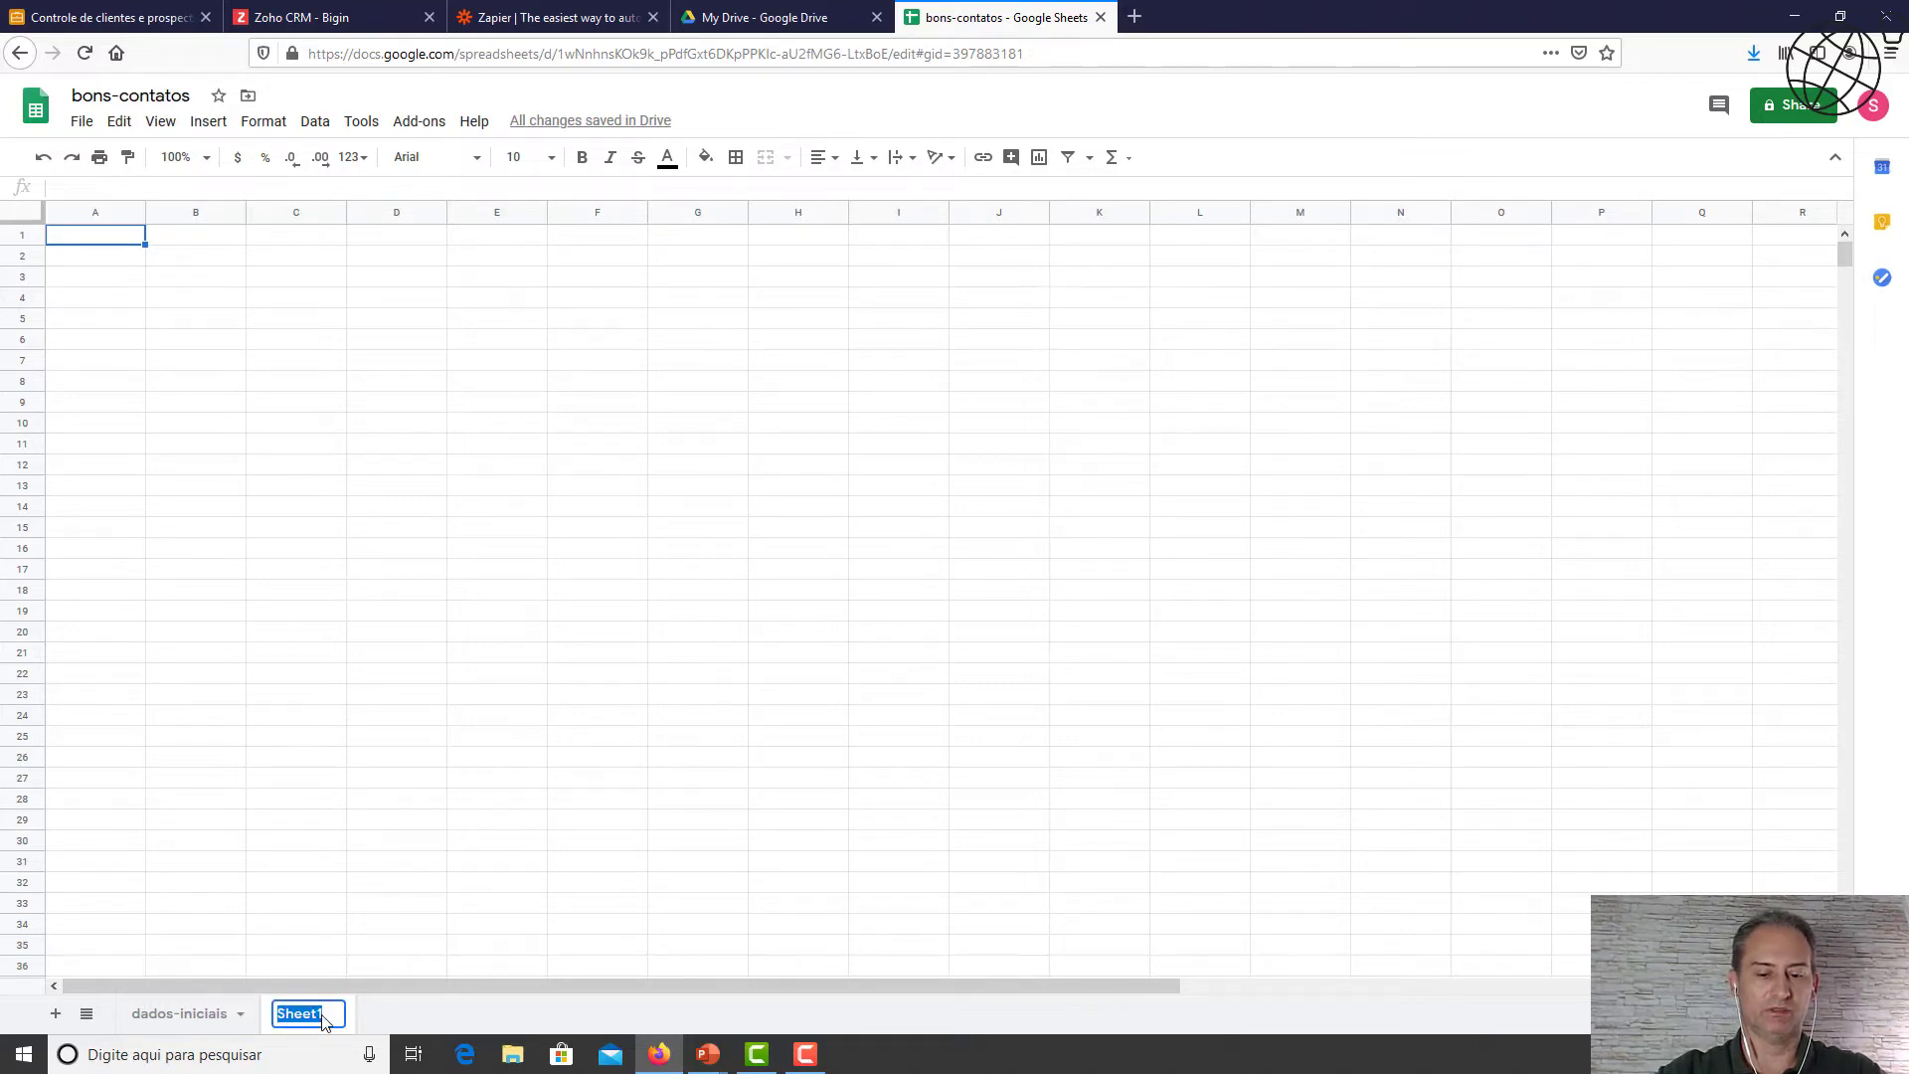
text(Importar)
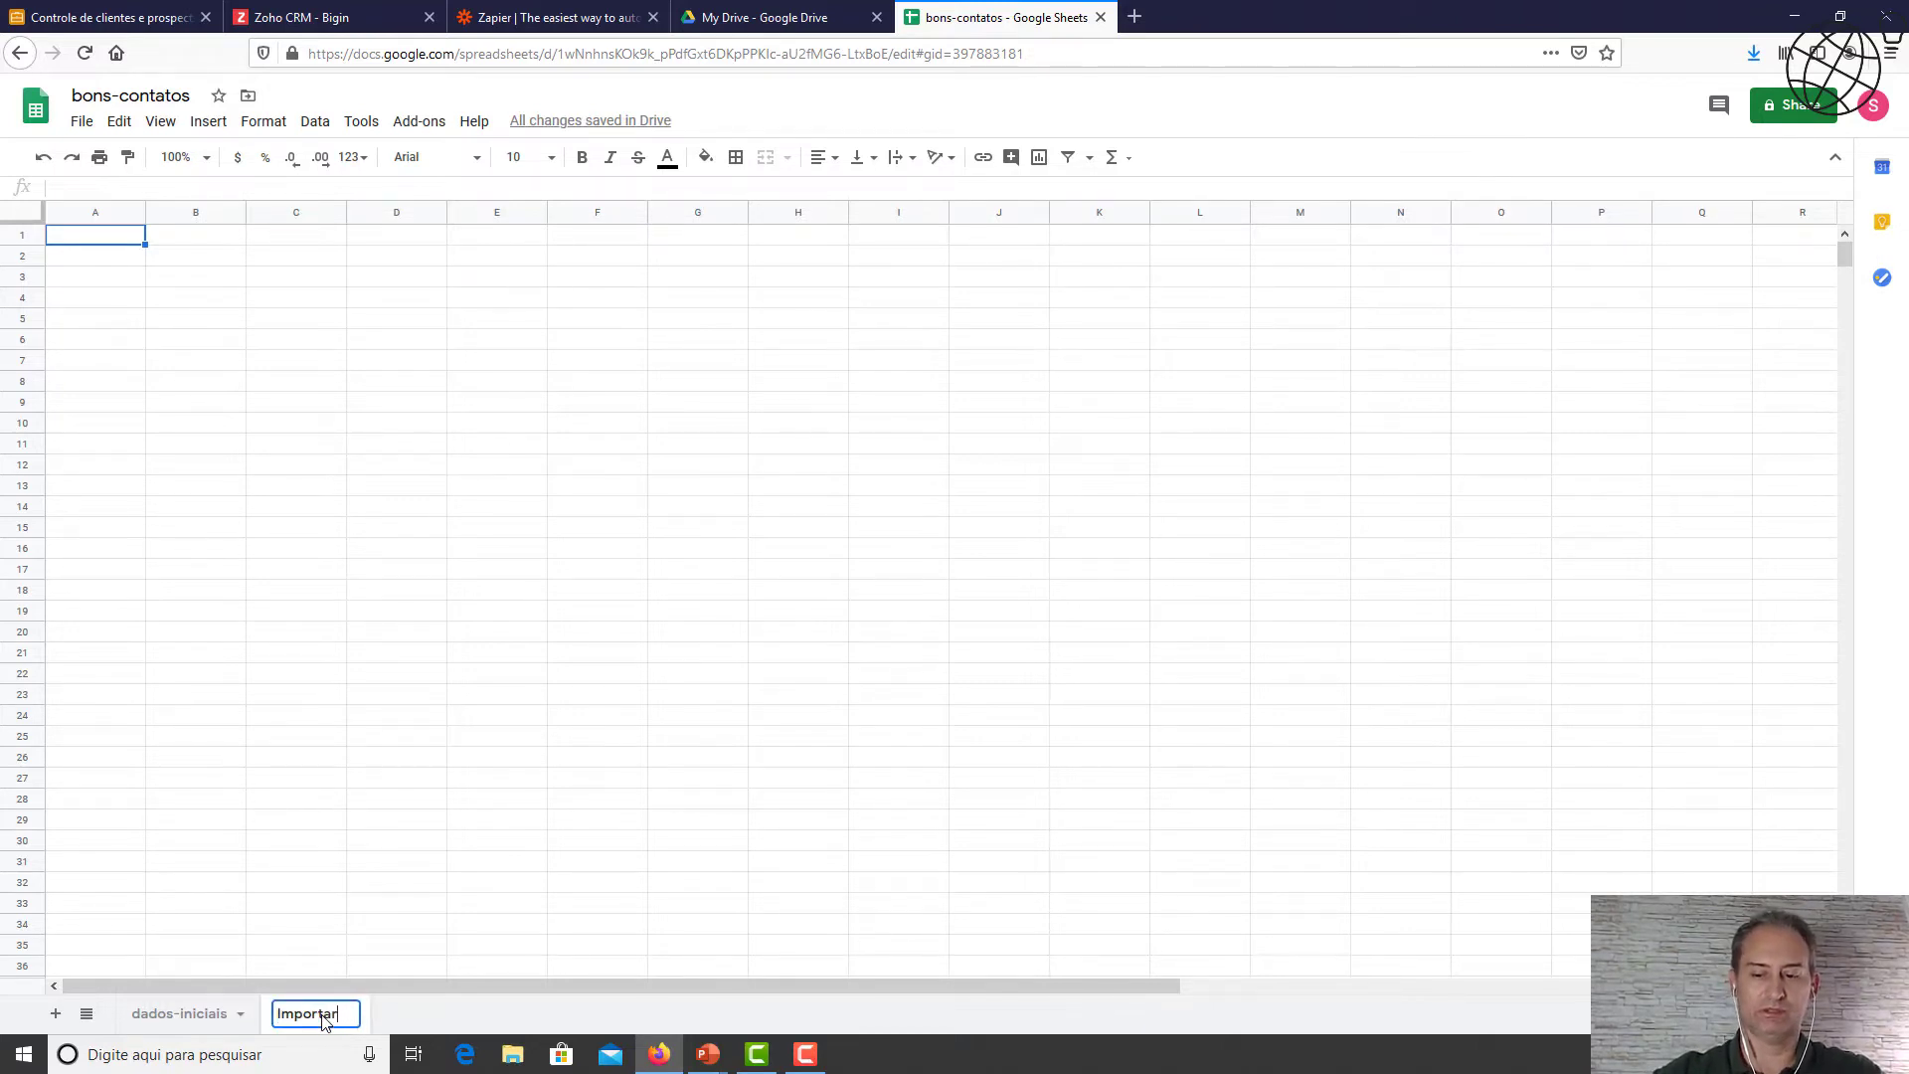
key(Return)
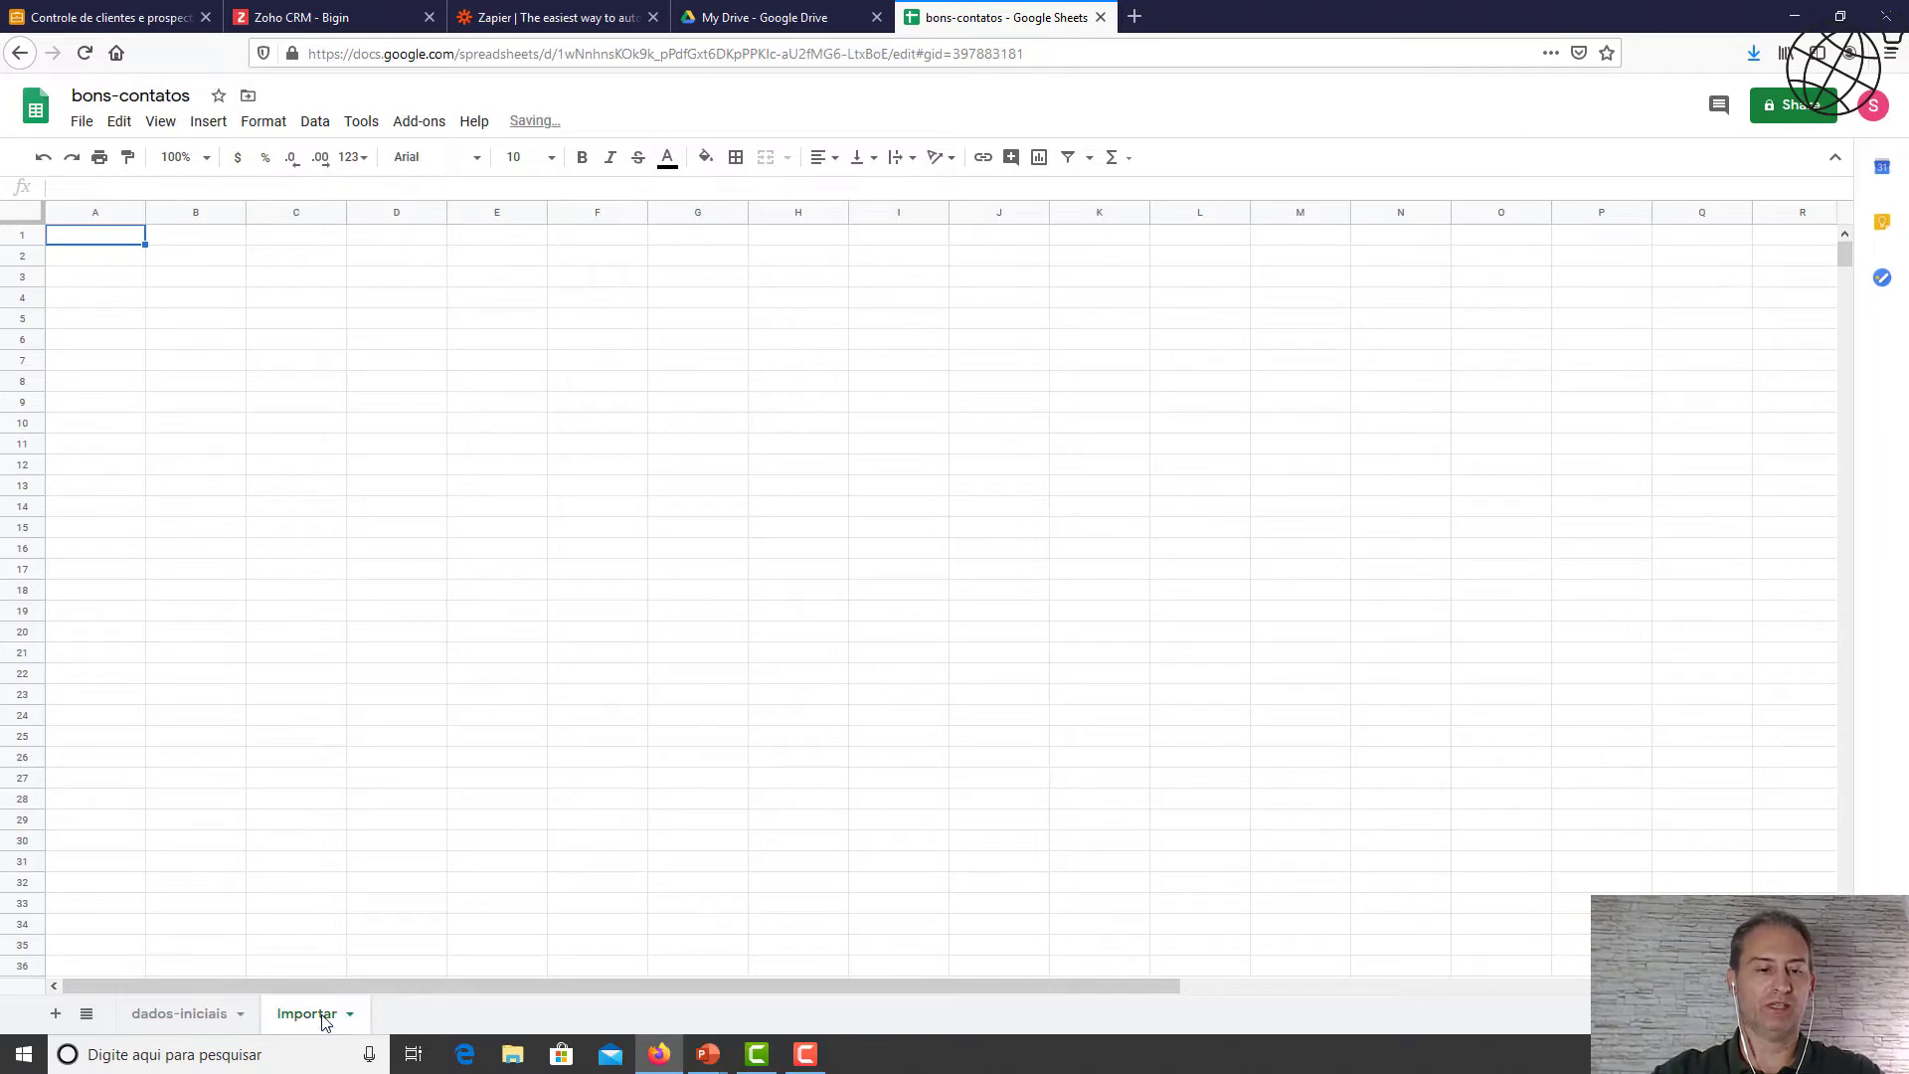
Copy the header row and the first contact record, cells A1 to M2, from the dados-iniciais sheet.
click(179, 1013)
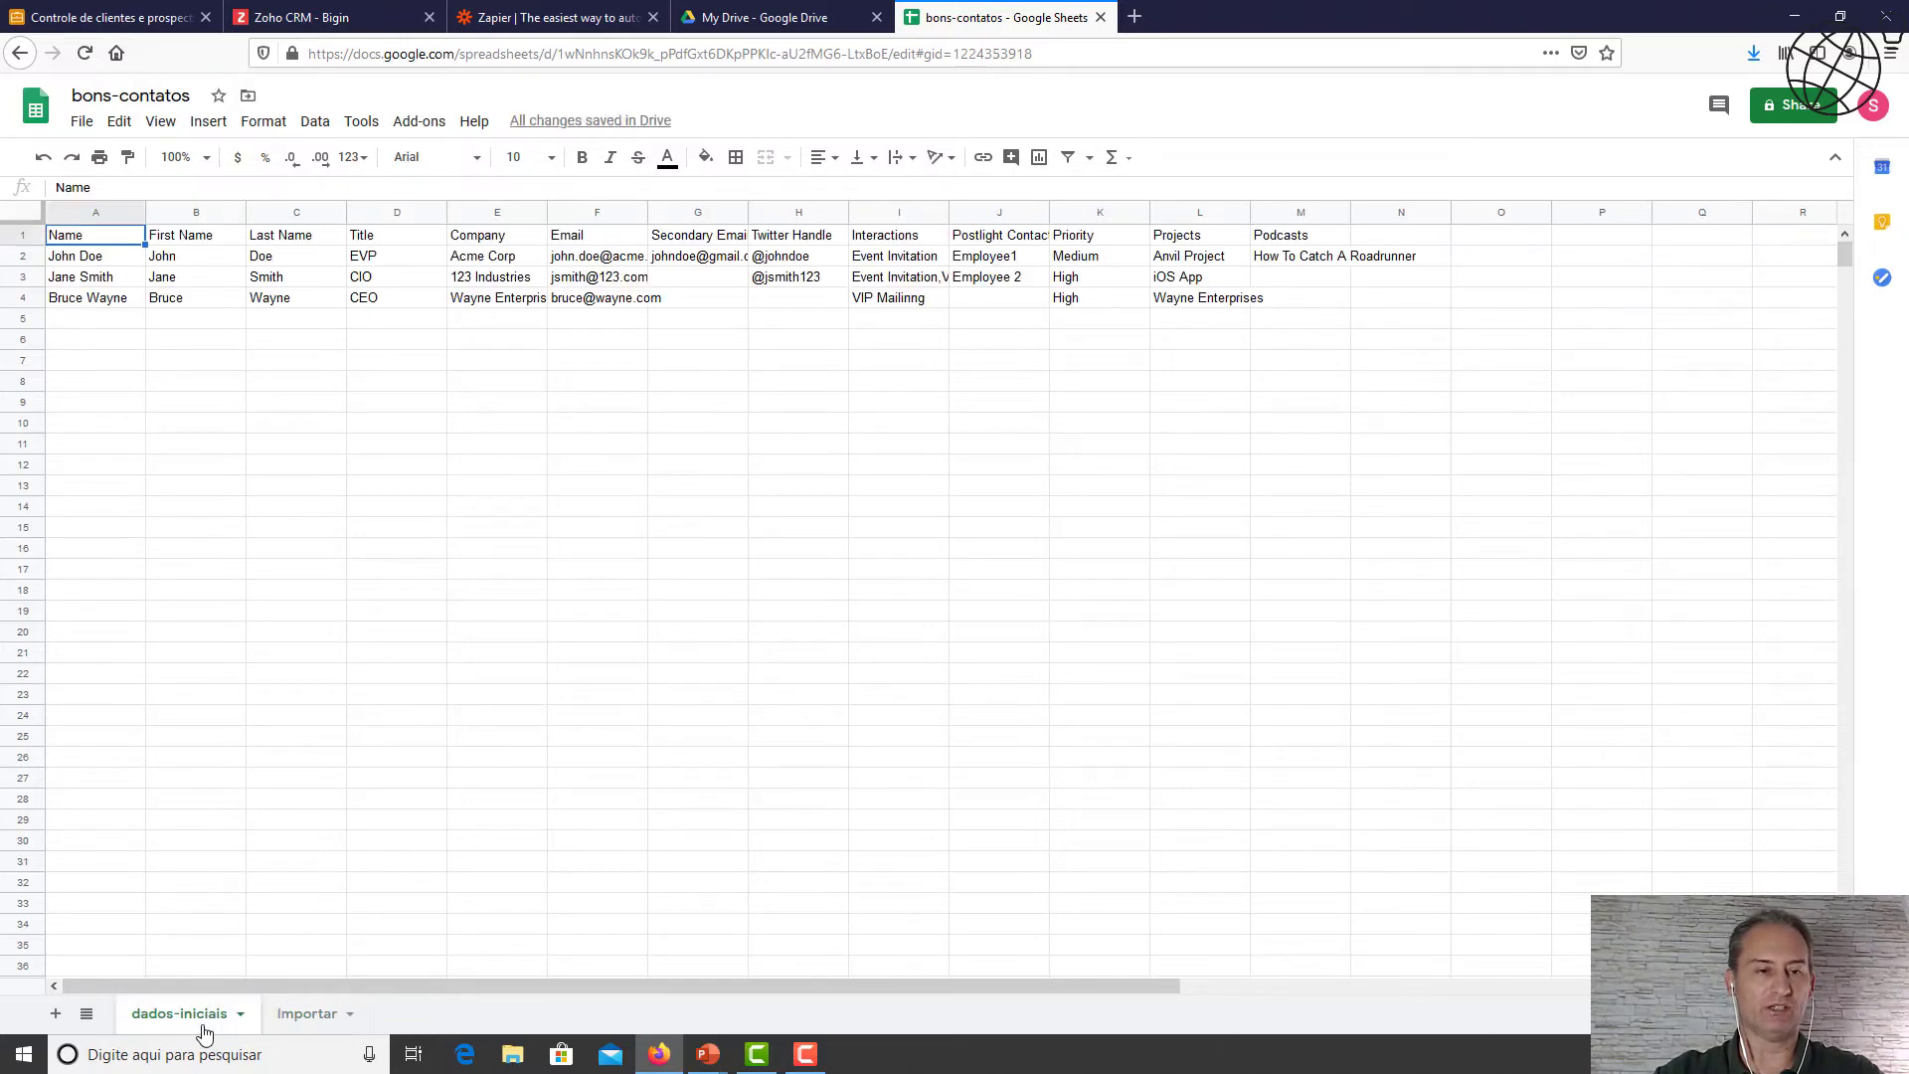
click(104, 260)
key(Up)
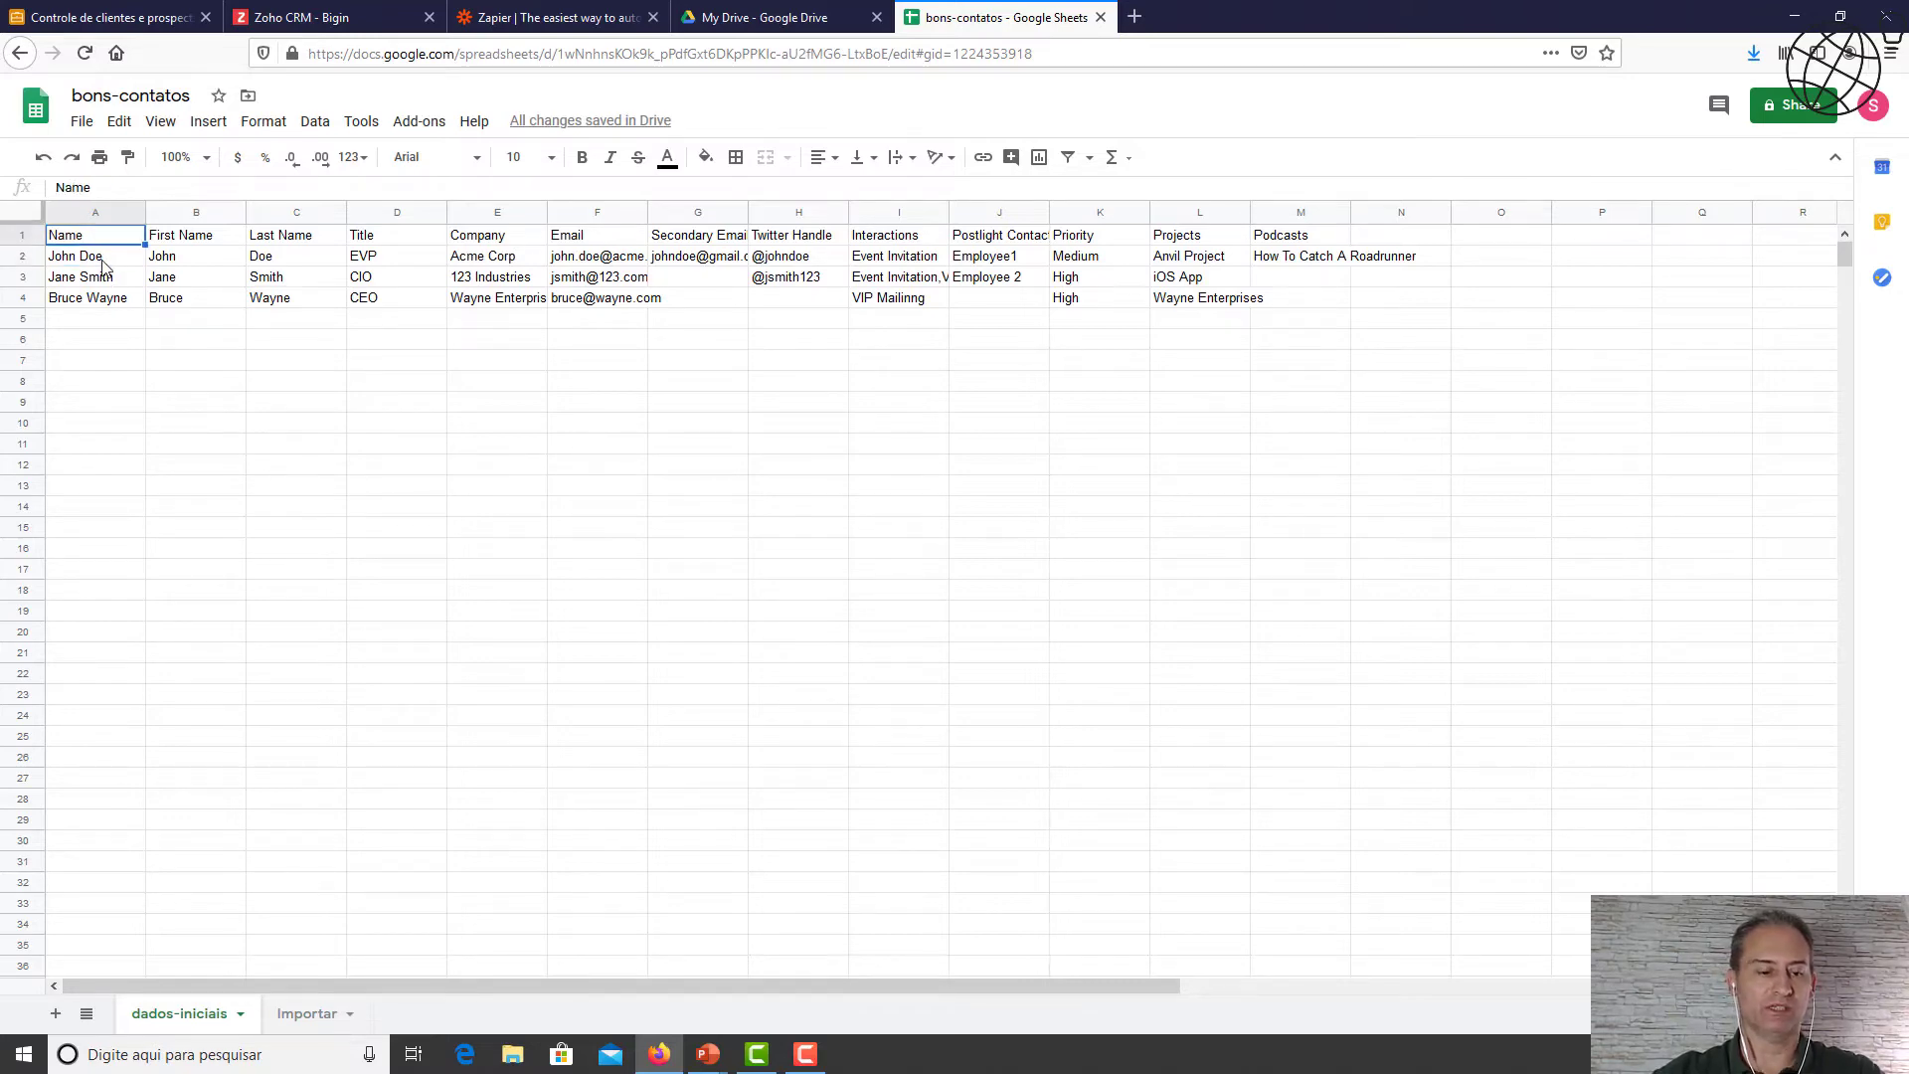
key(shift+Right)
key(shift+Right)
key(shift+Right)
key(shift+Right)
key(shift+Right)
key(shift+Right)
key(shift+Right)
key(shift+Right)
key(shift+Right)
key(shift+Right)
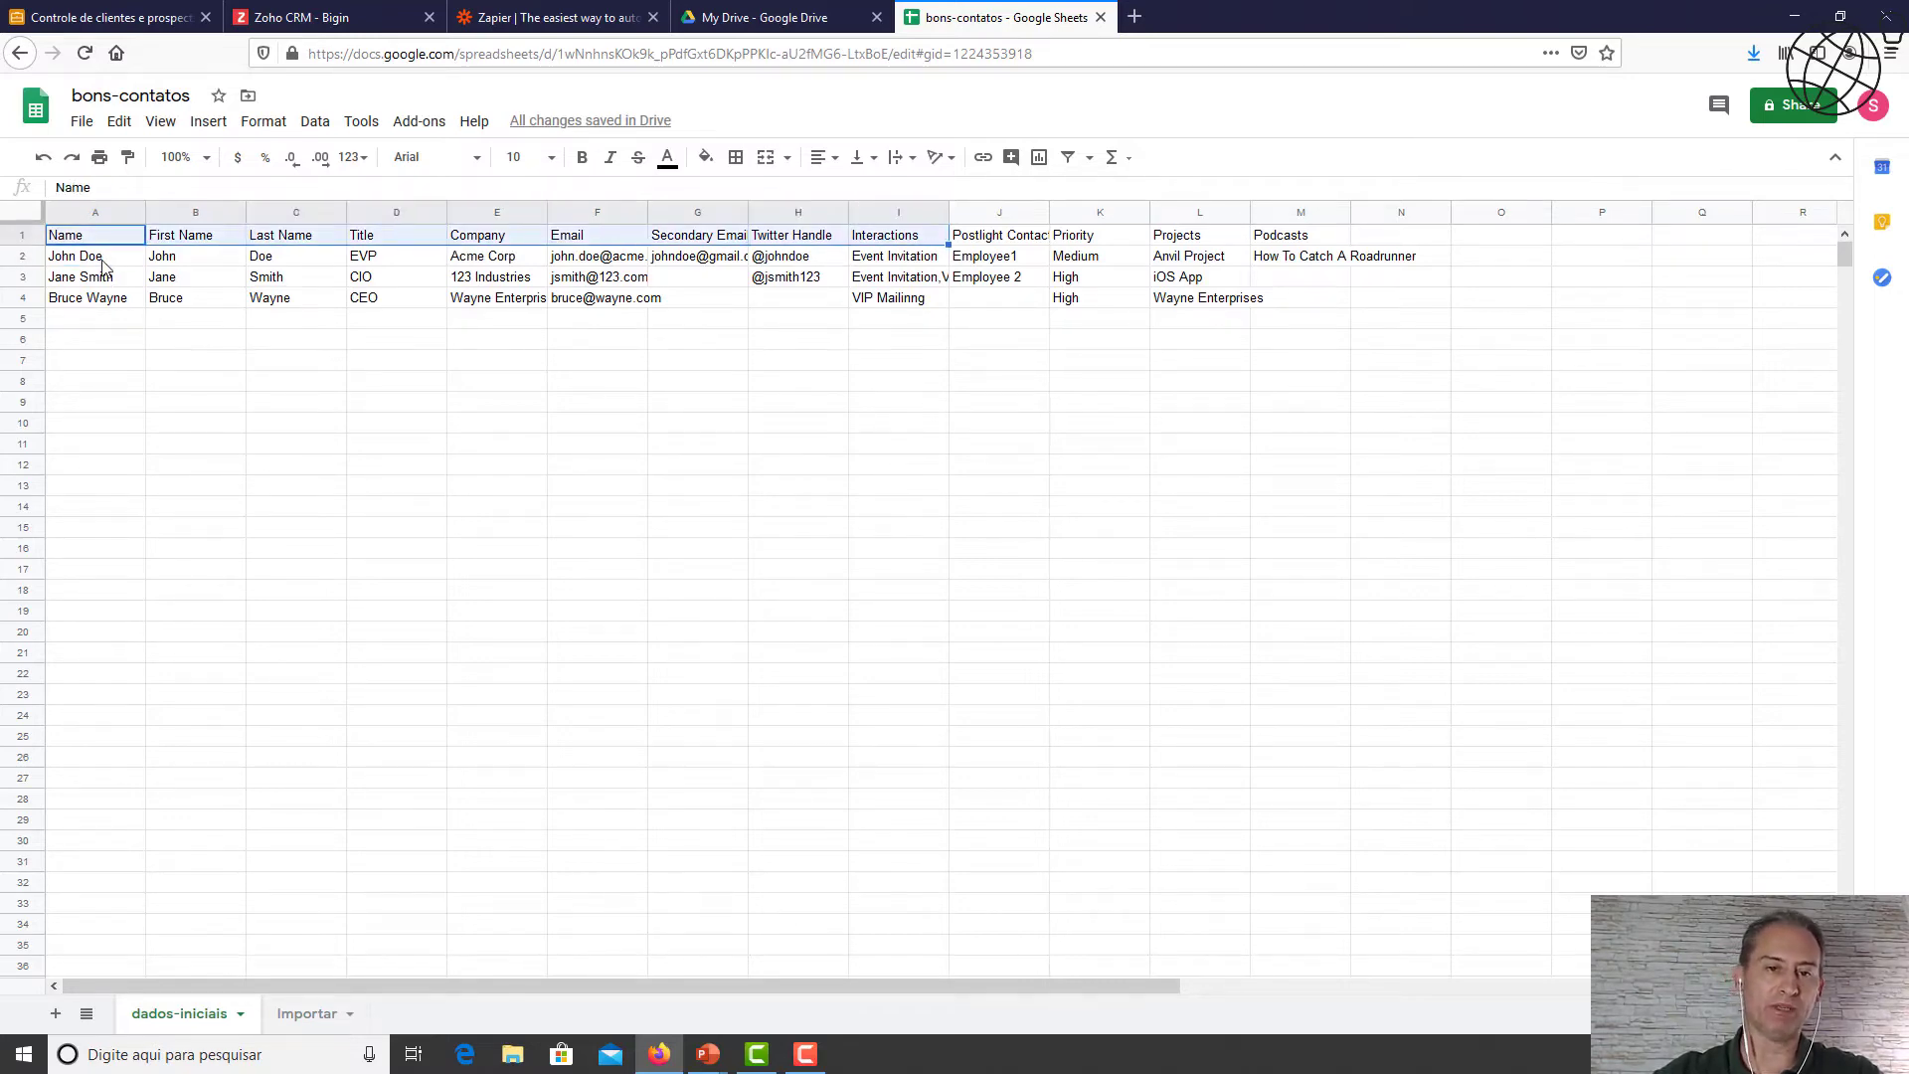
key(shift+Right)
key(shift+Right)
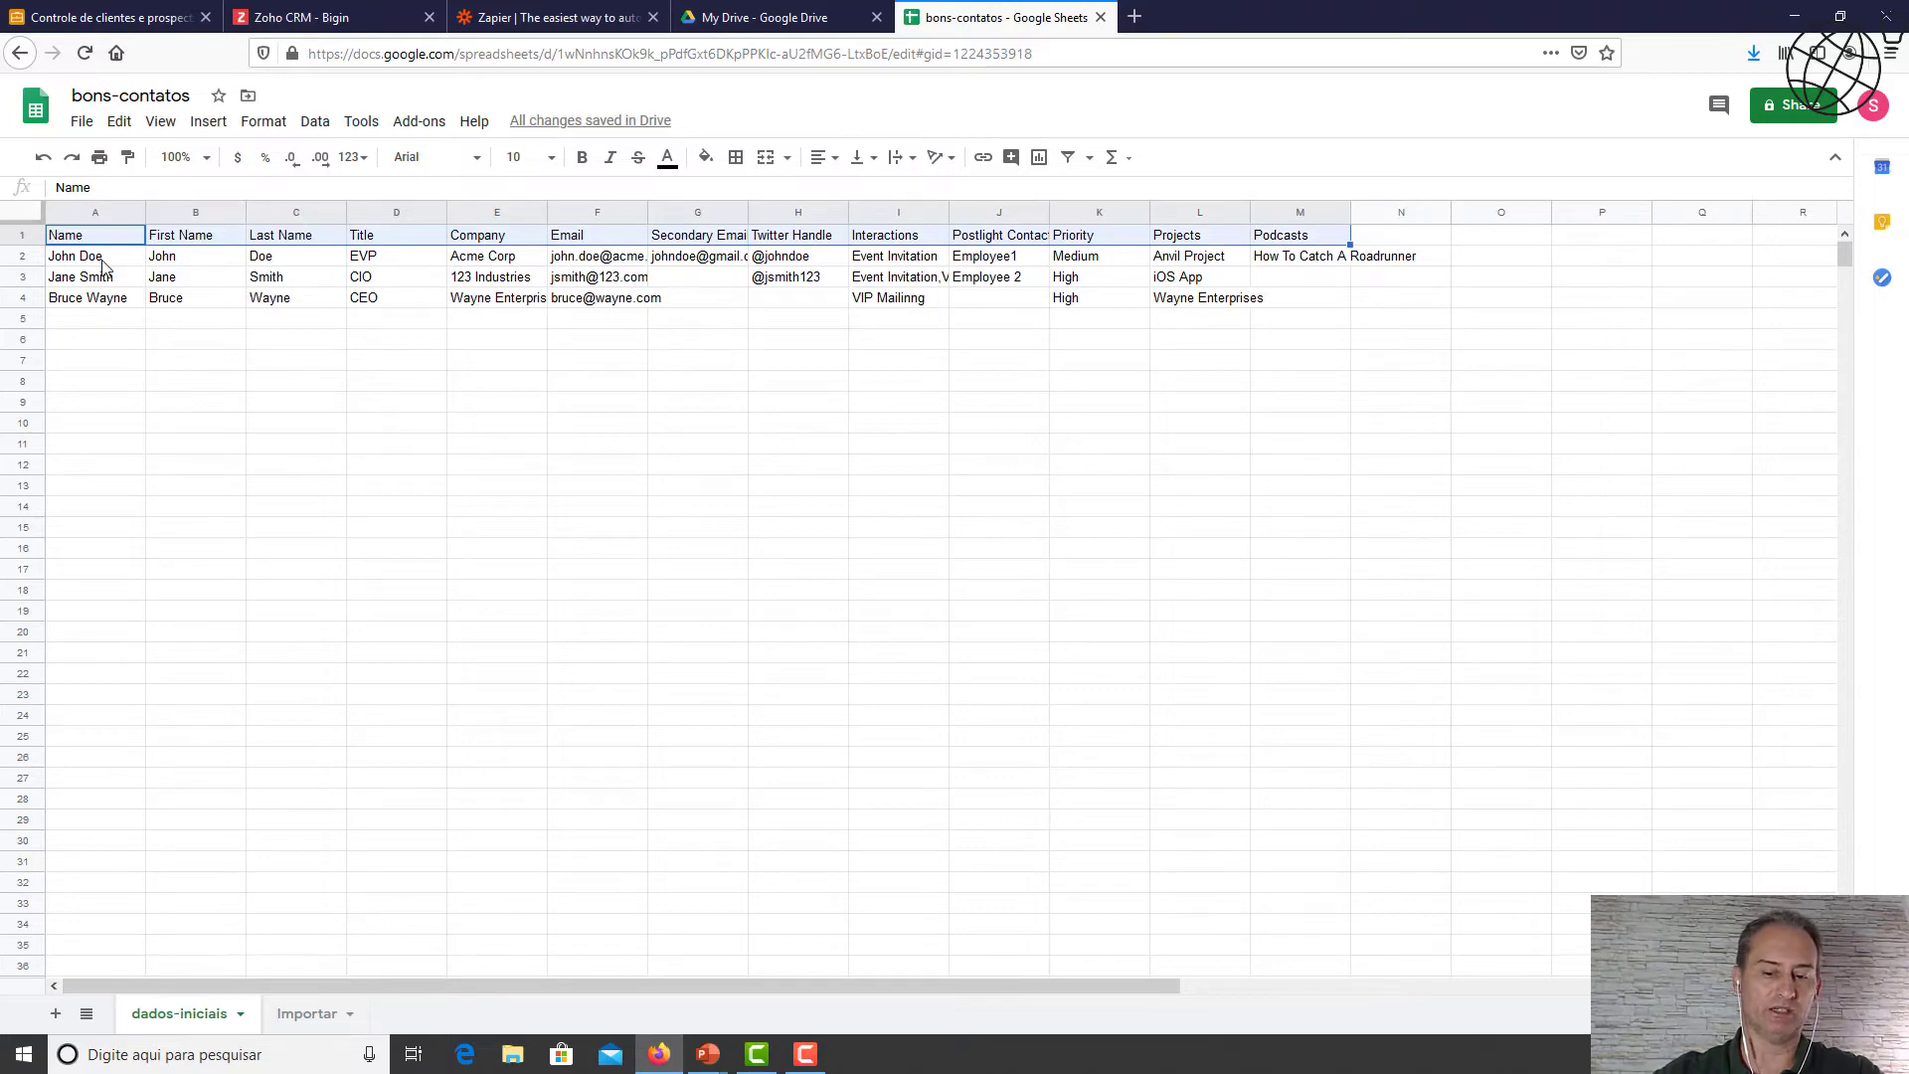
key(shift+Down)
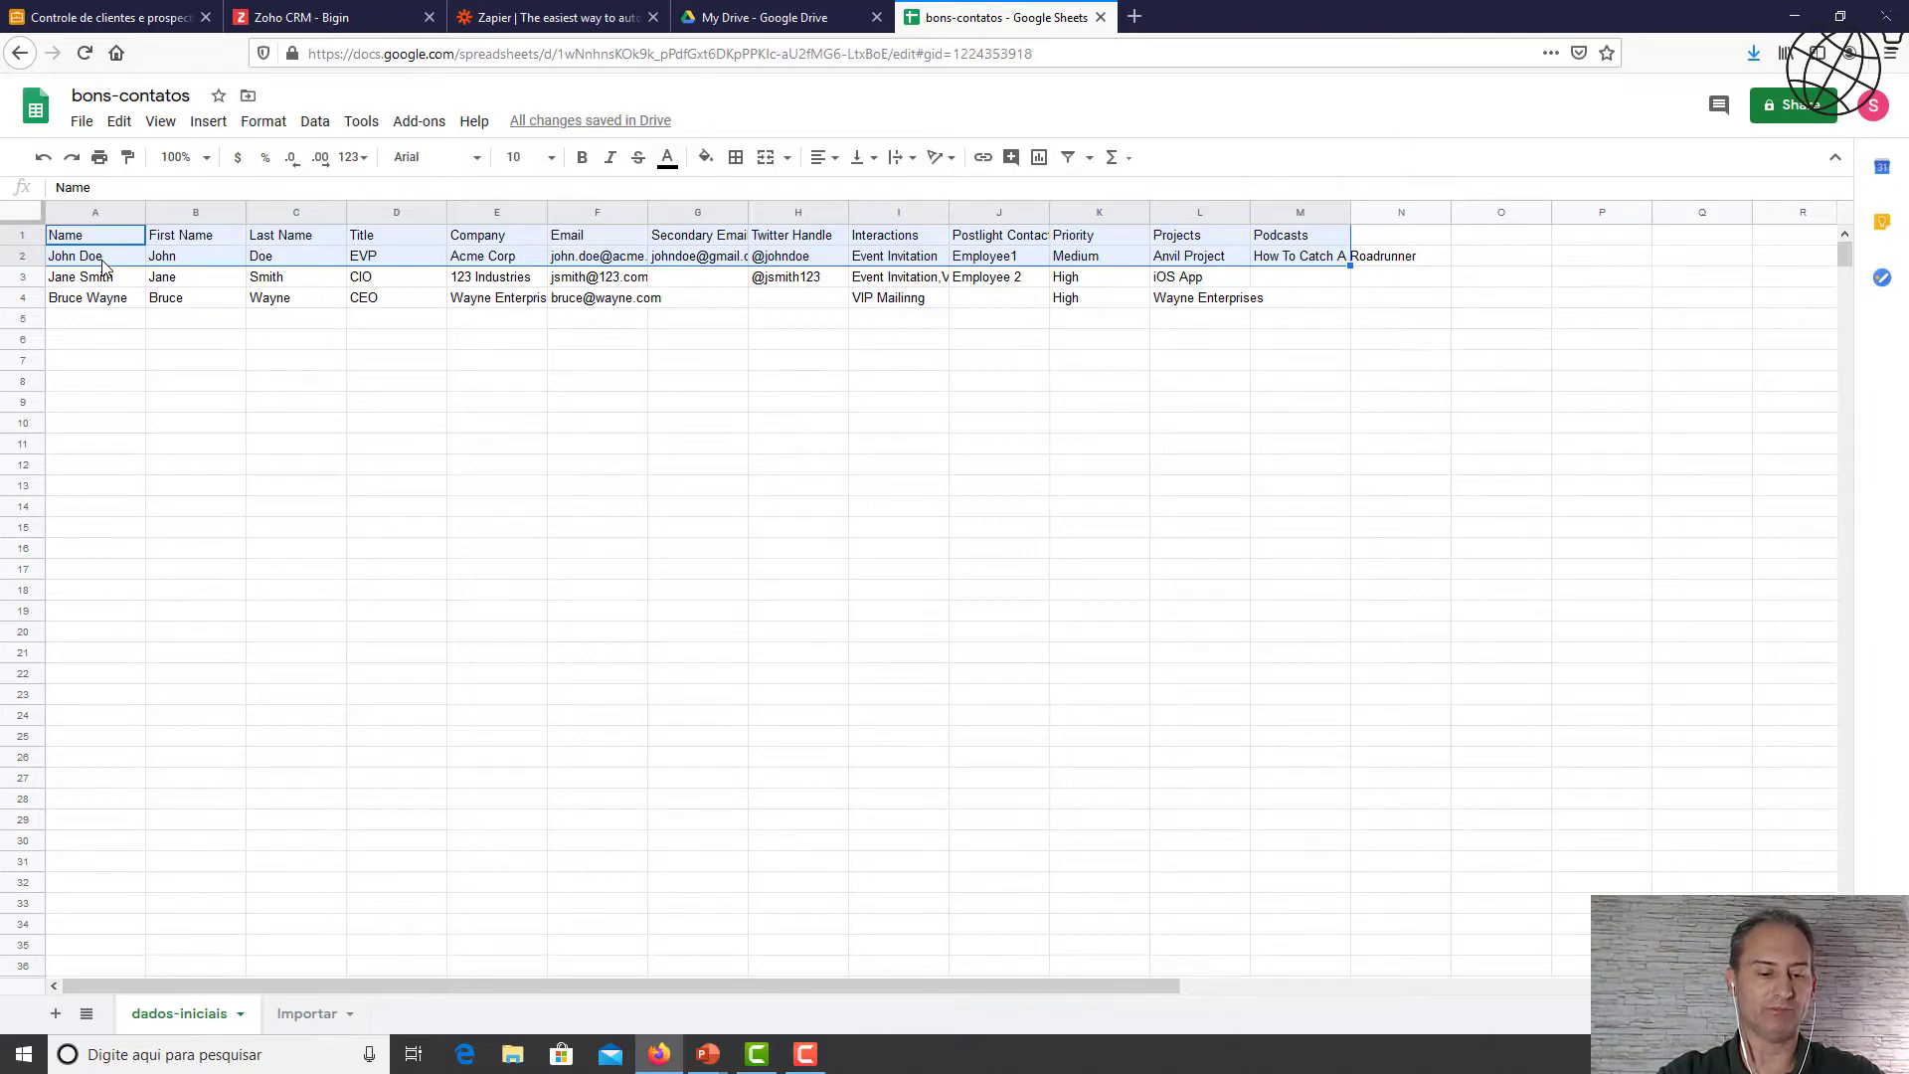
key(ctrl+c)
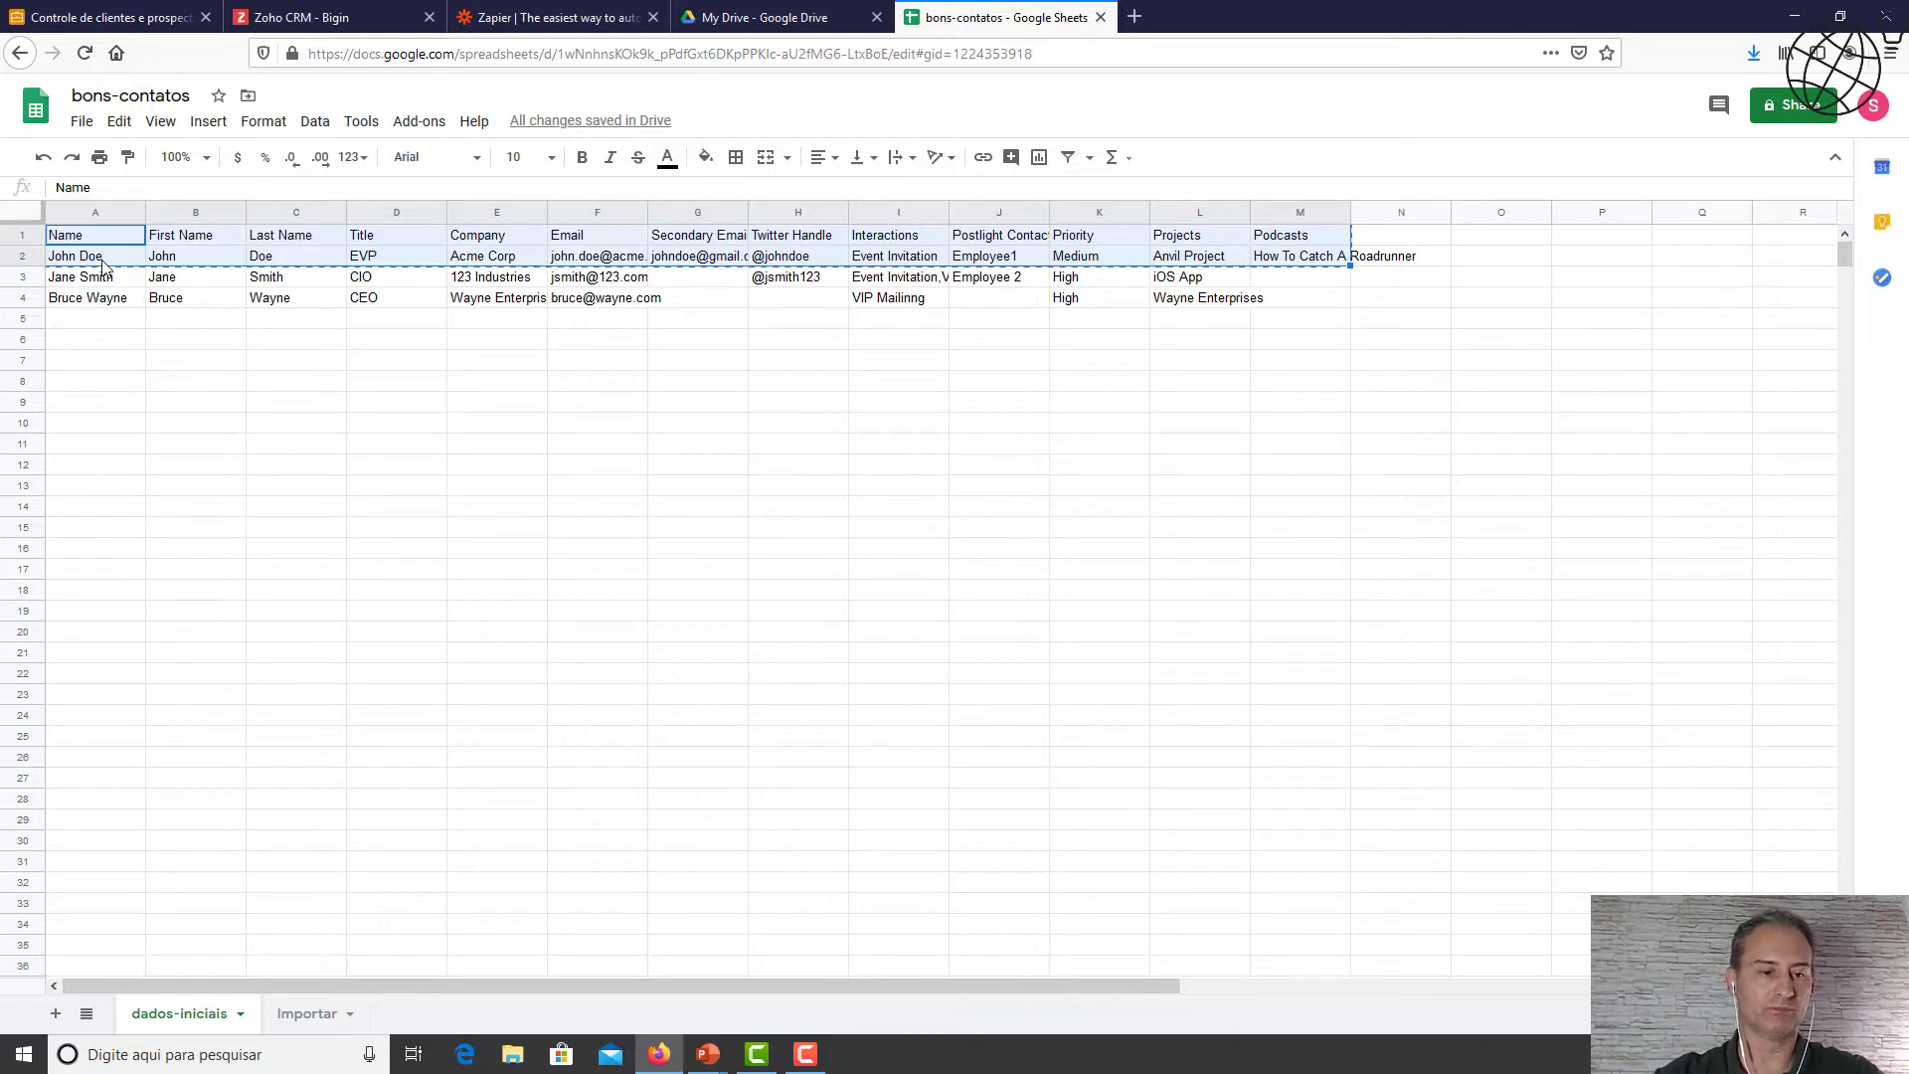
Paste the copied header row and contact record into the Importar sheet at A1, fit column A to its contents, and close the spreadsheet.
click(319, 1028)
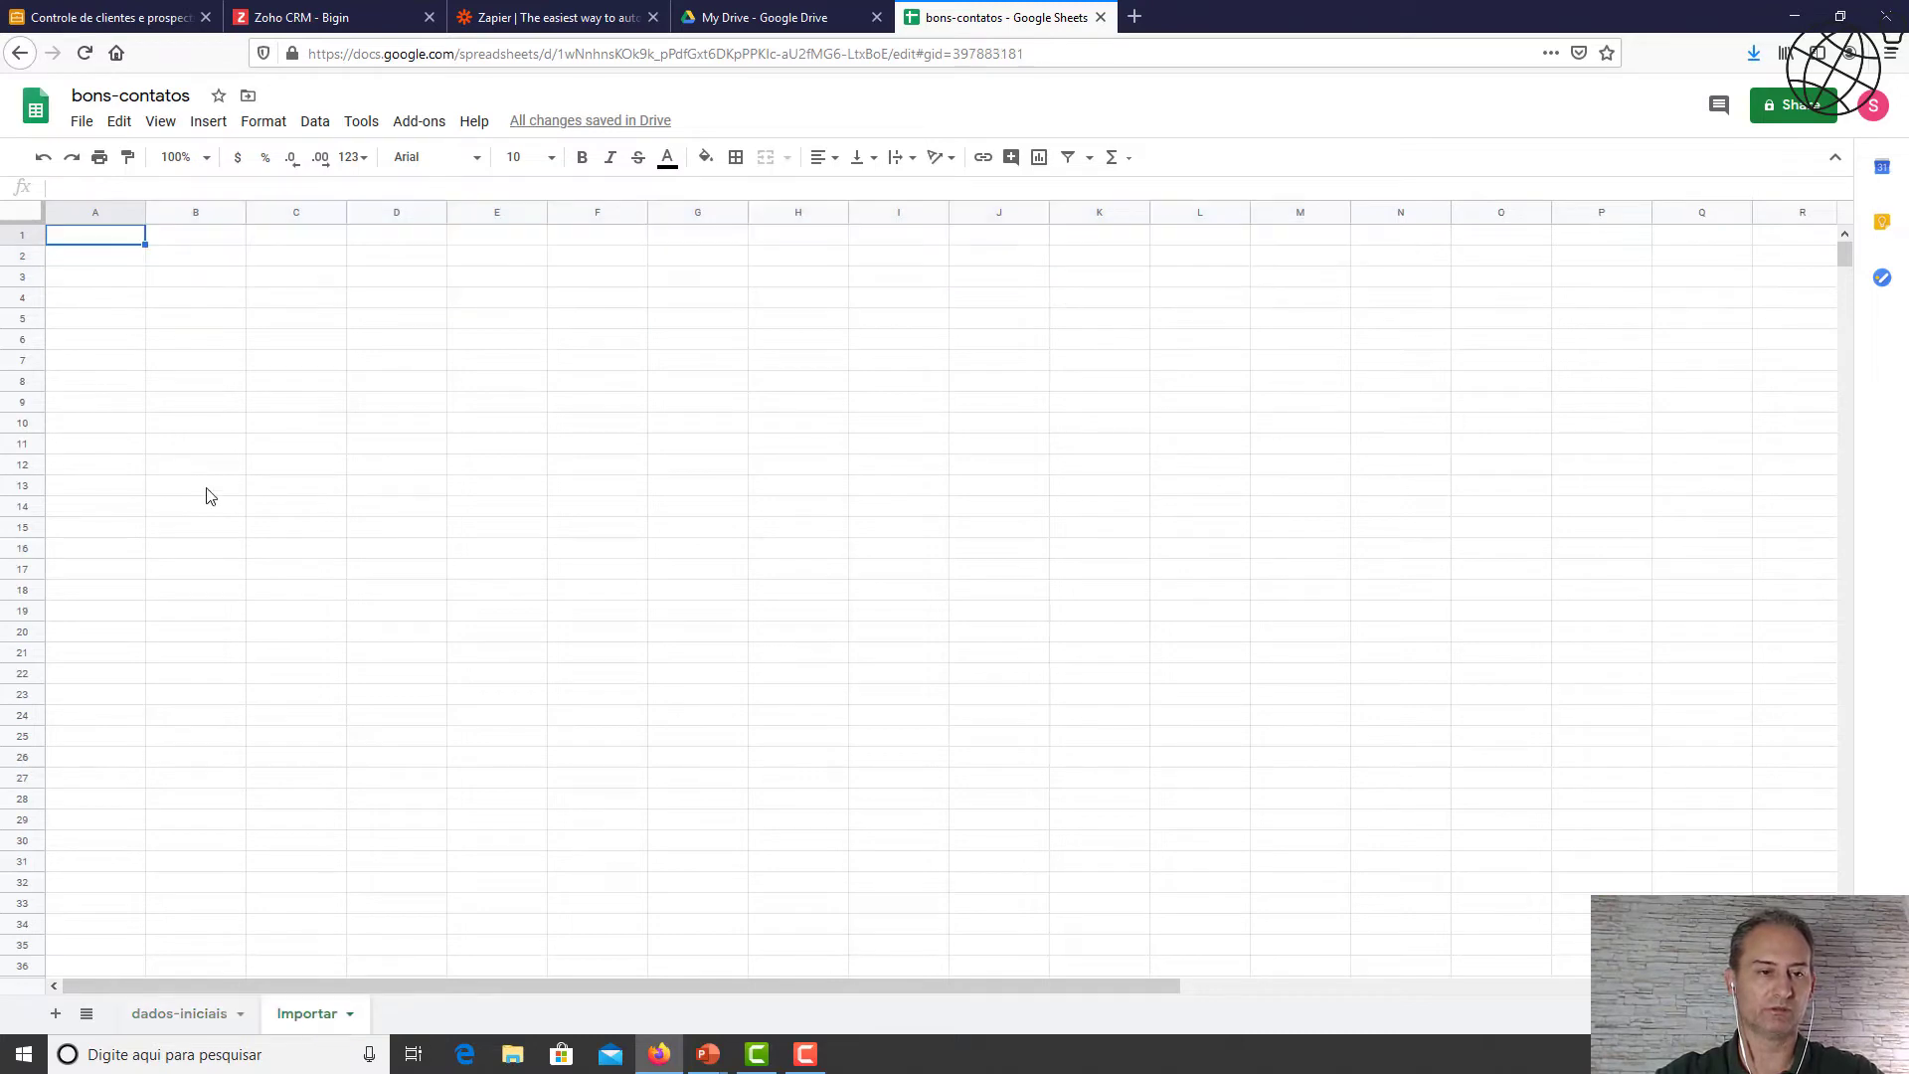
key(ctrl+v)
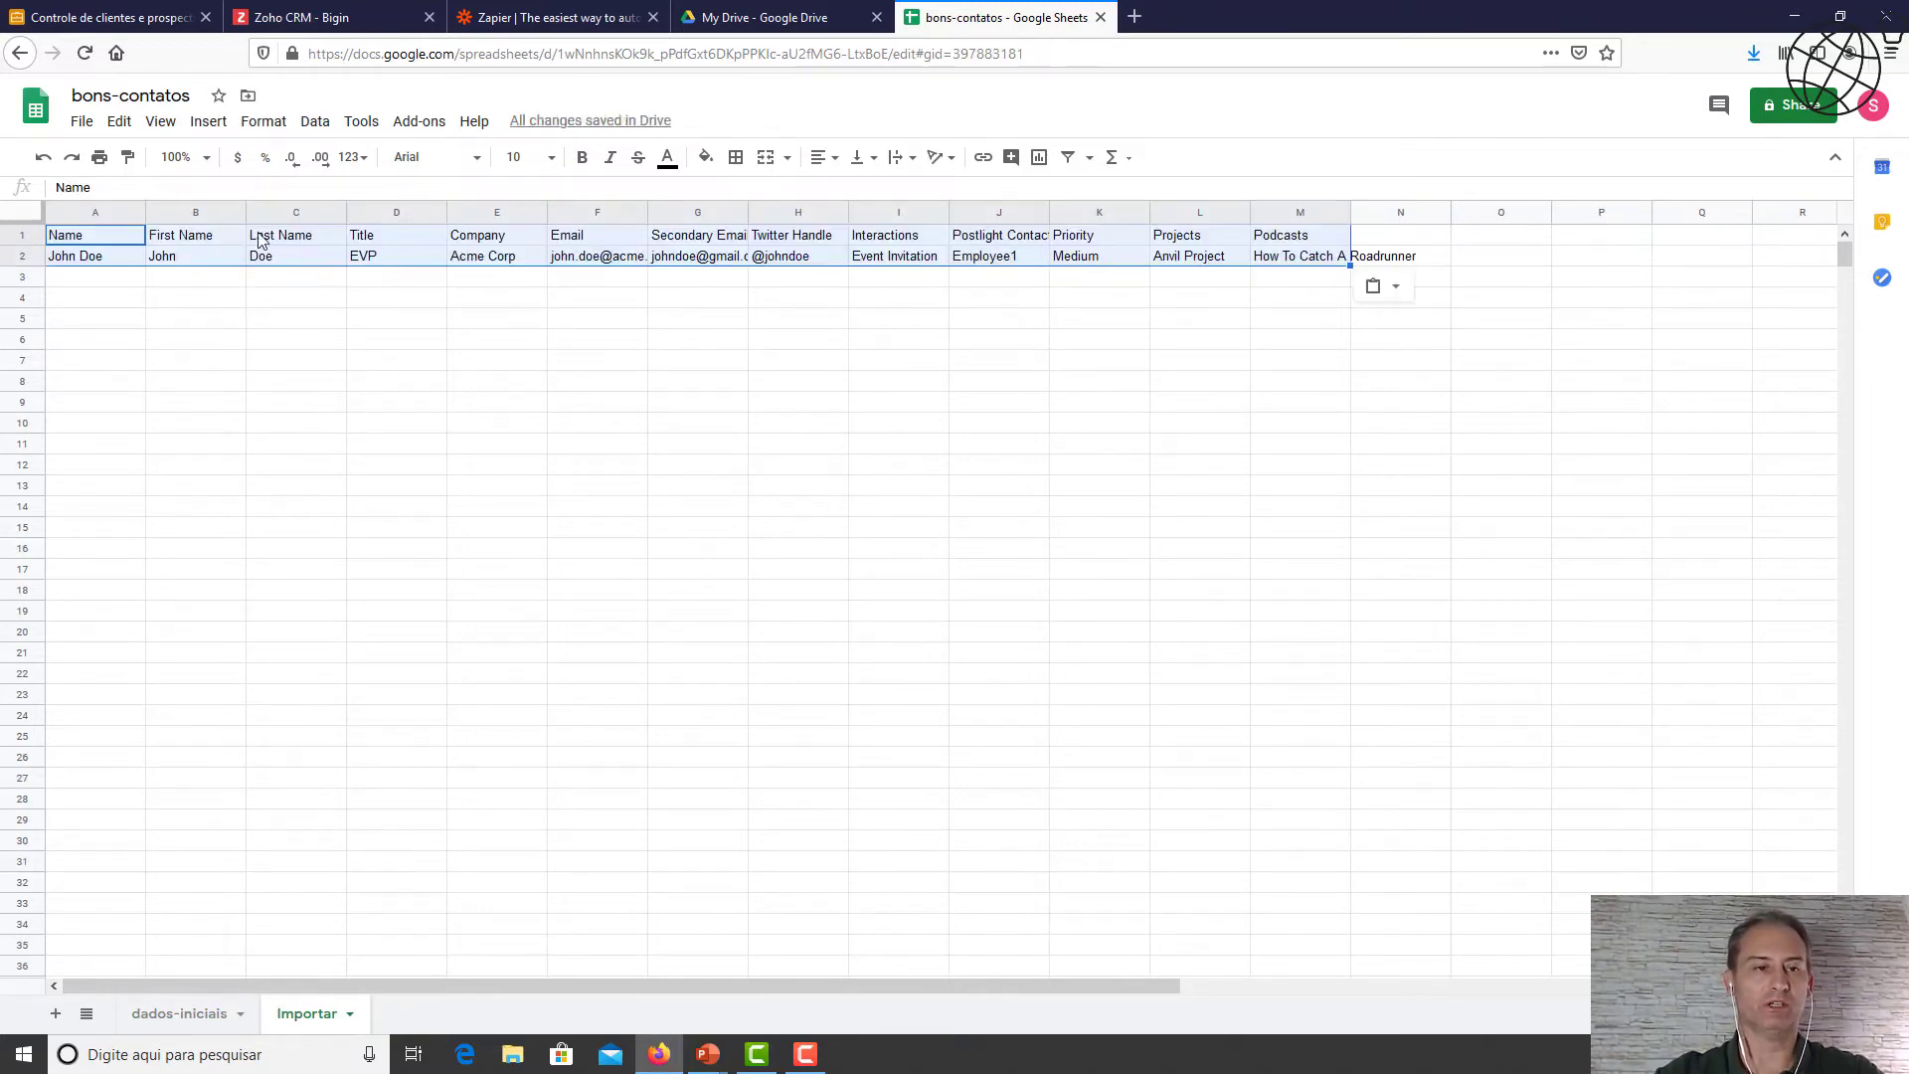
double_click(143, 211)
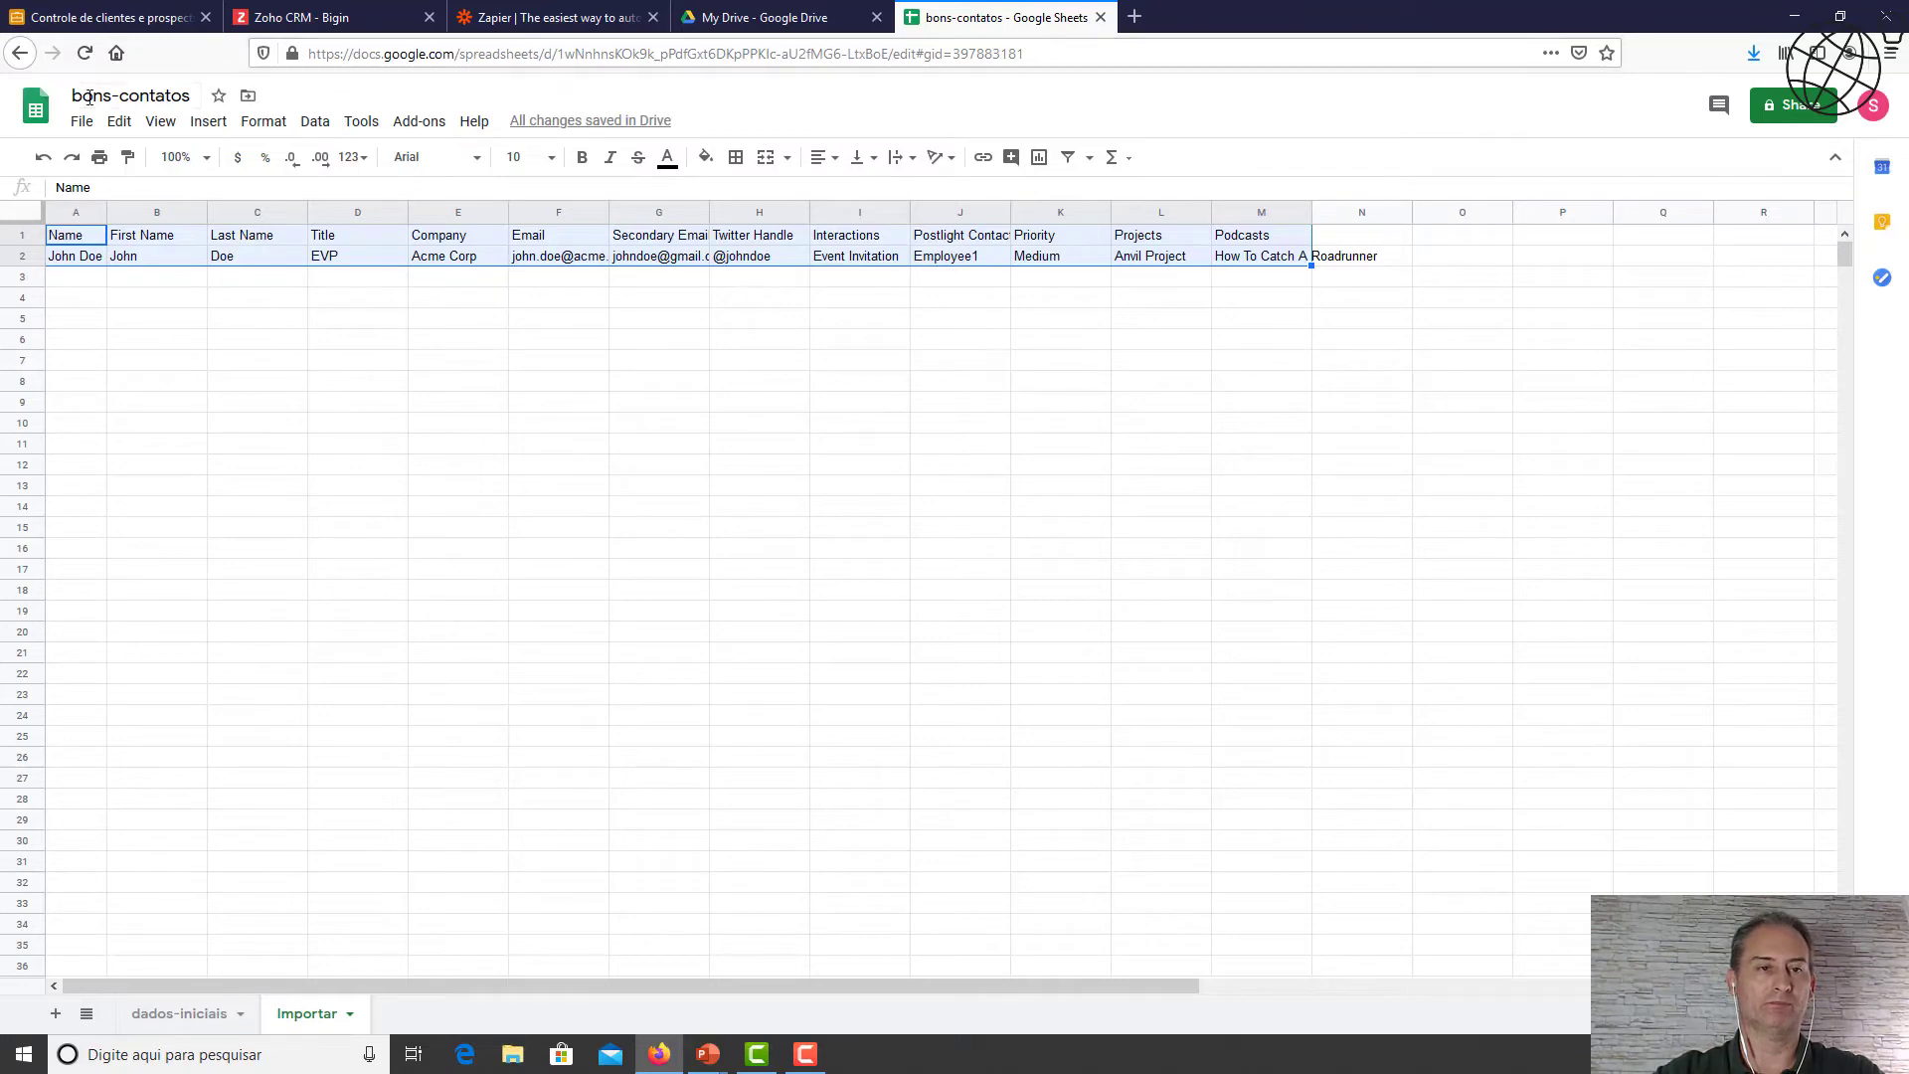
click(1101, 17)
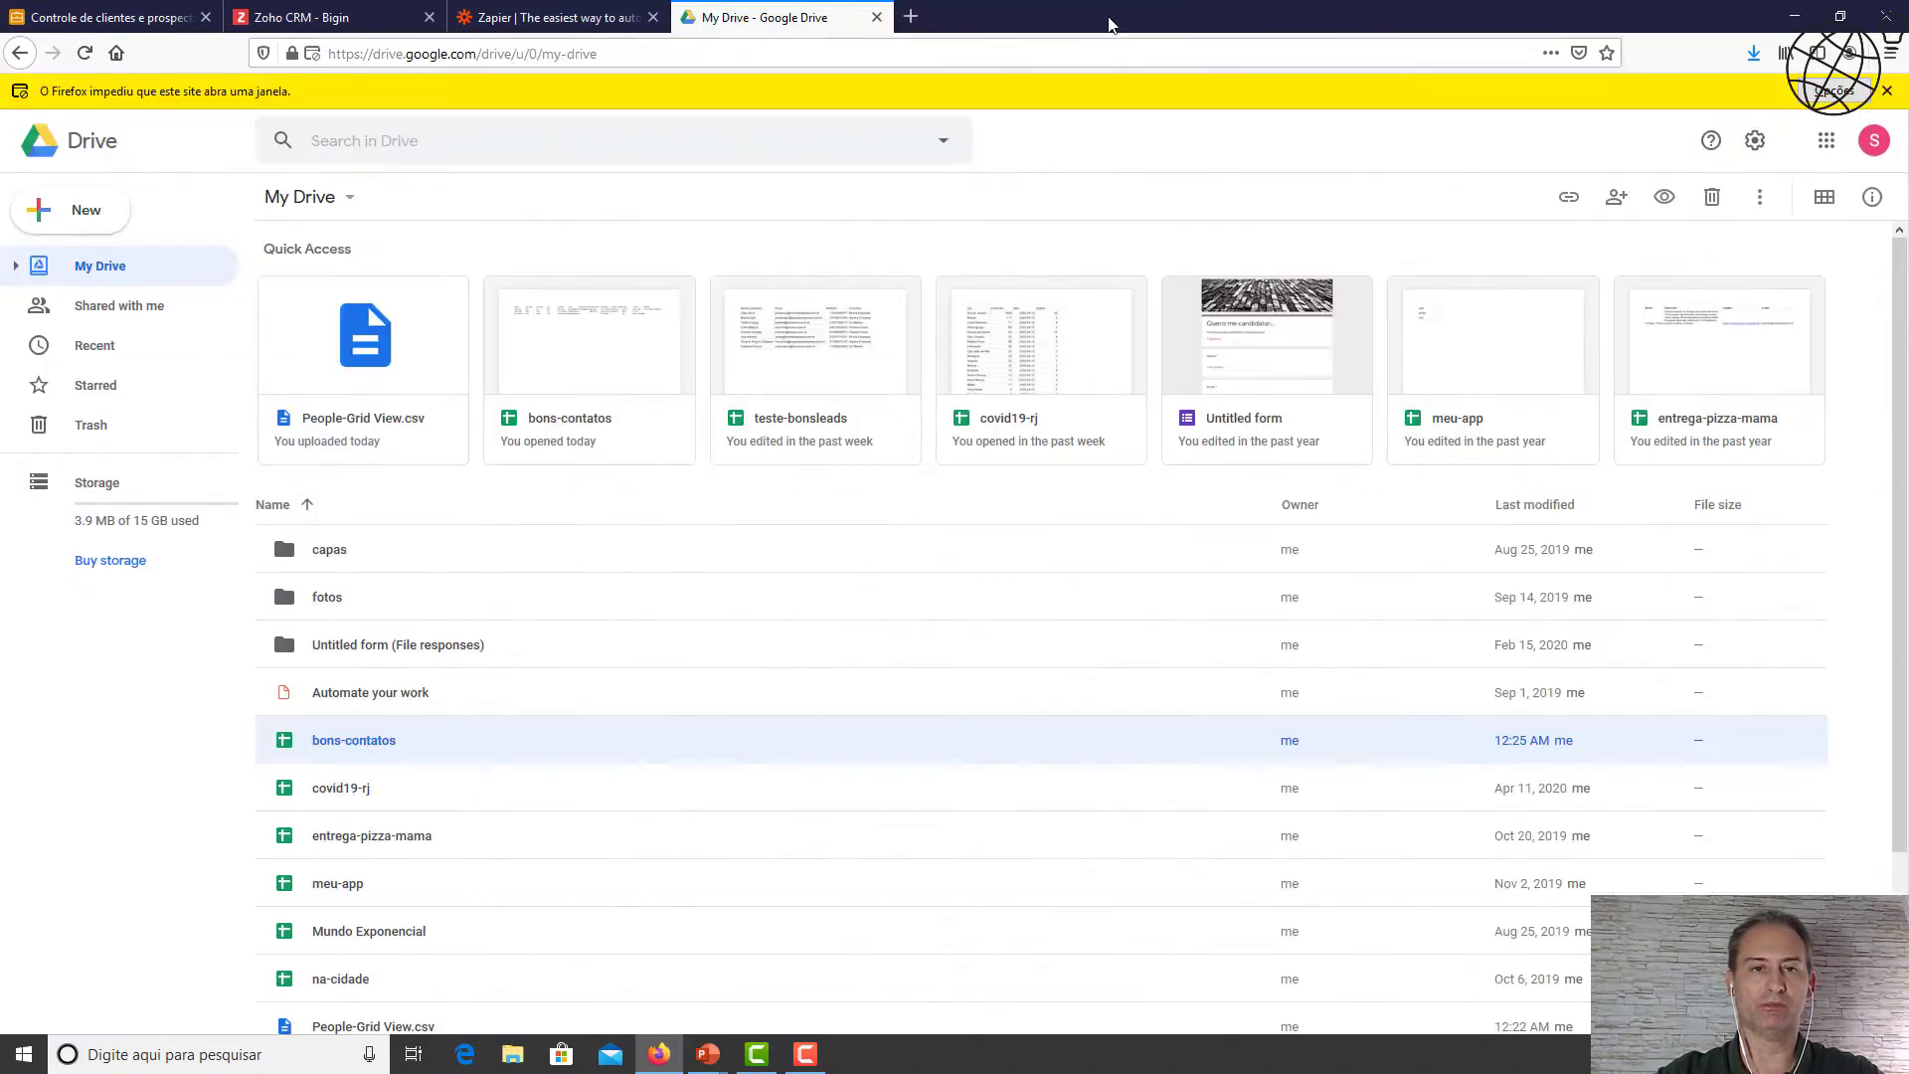
Switch to Zoho CRM, sign in with the saved account email and password, and check the refreshed Leads list.
click(374, 12)
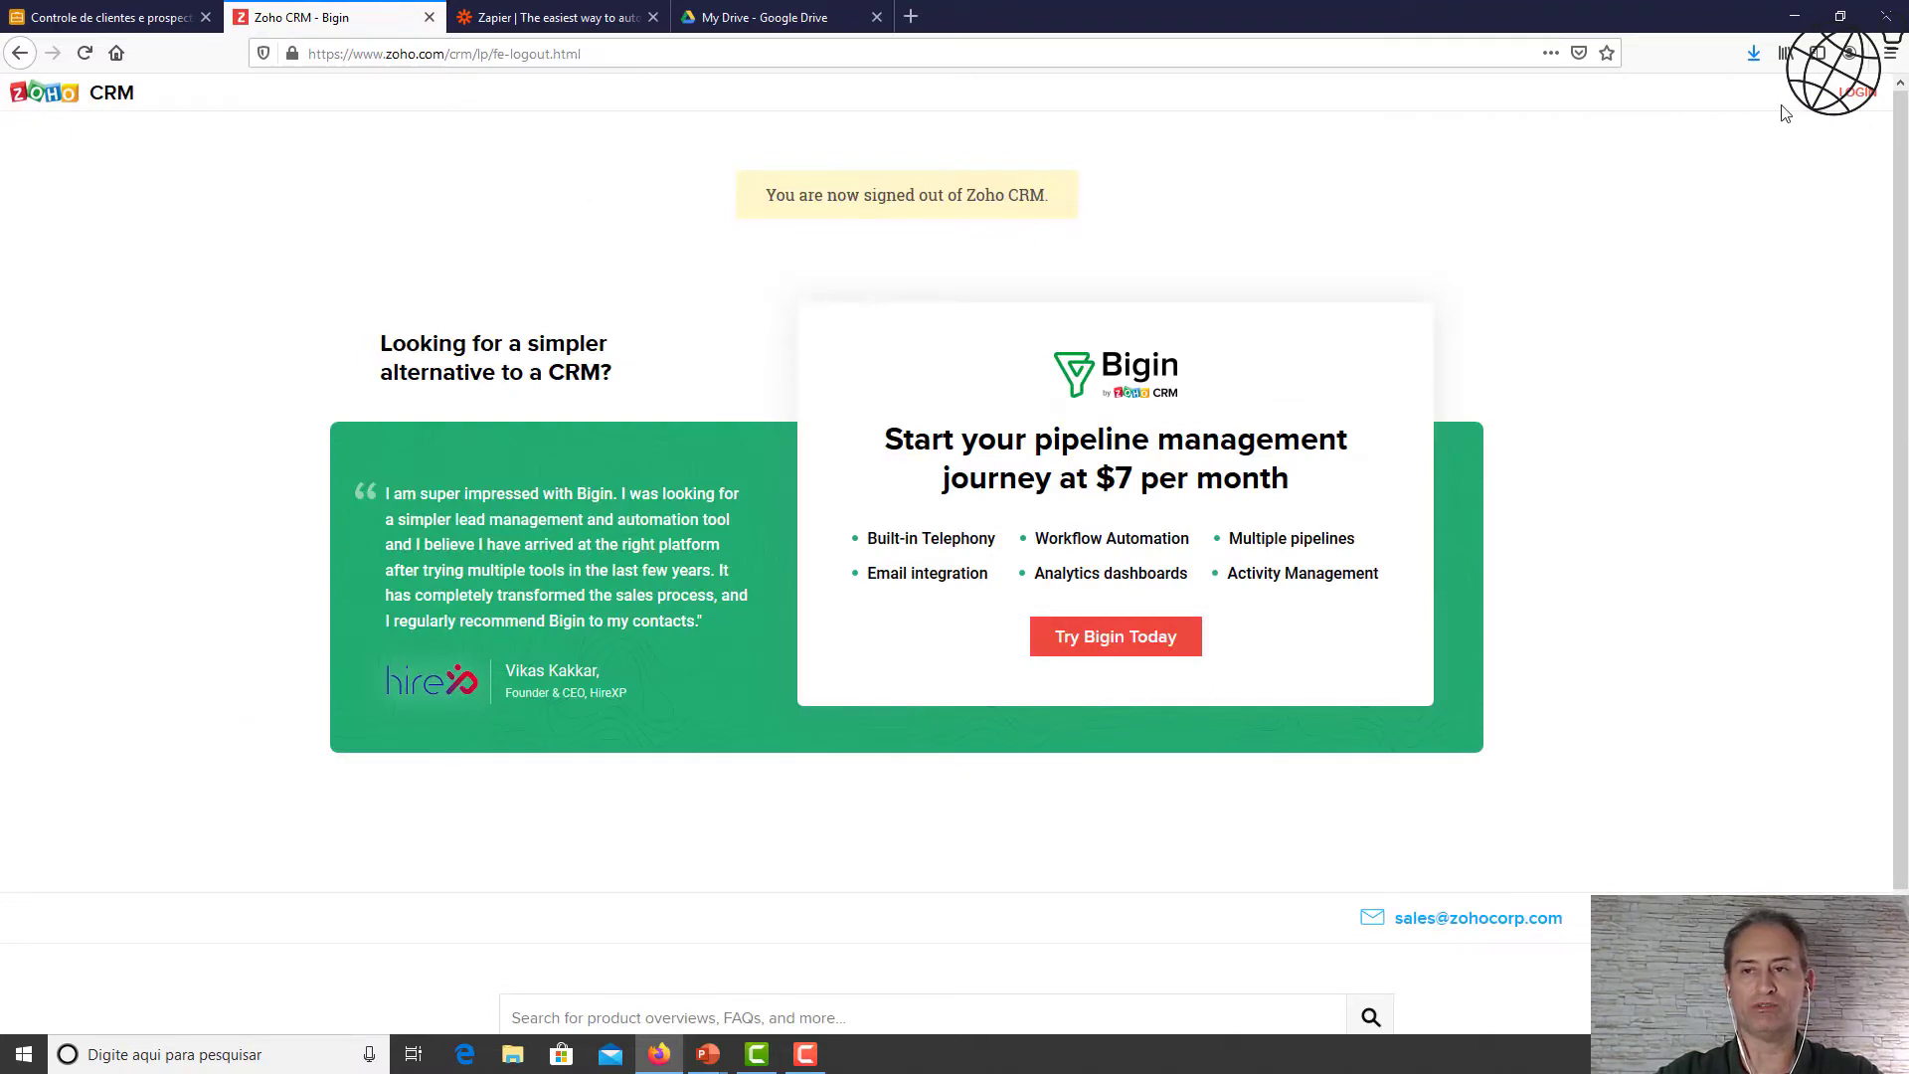
click(1856, 101)
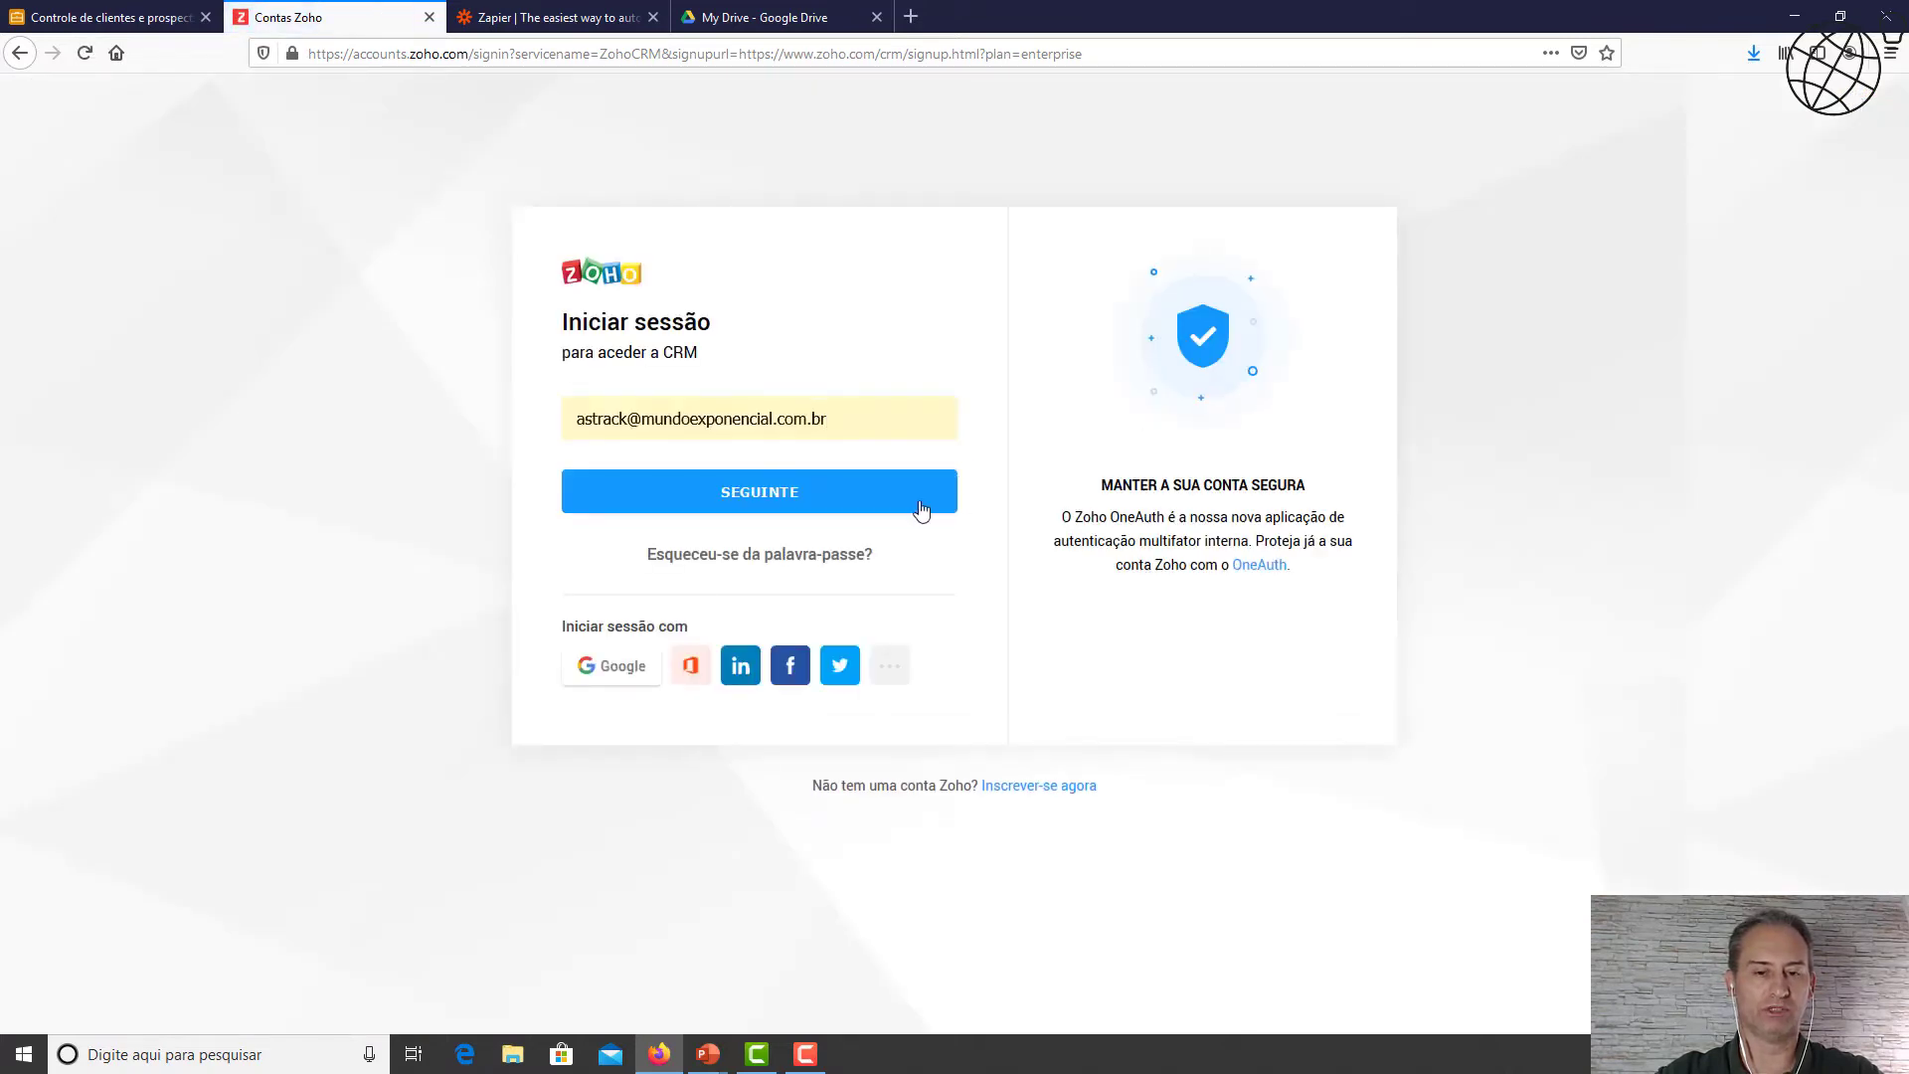
click(922, 509)
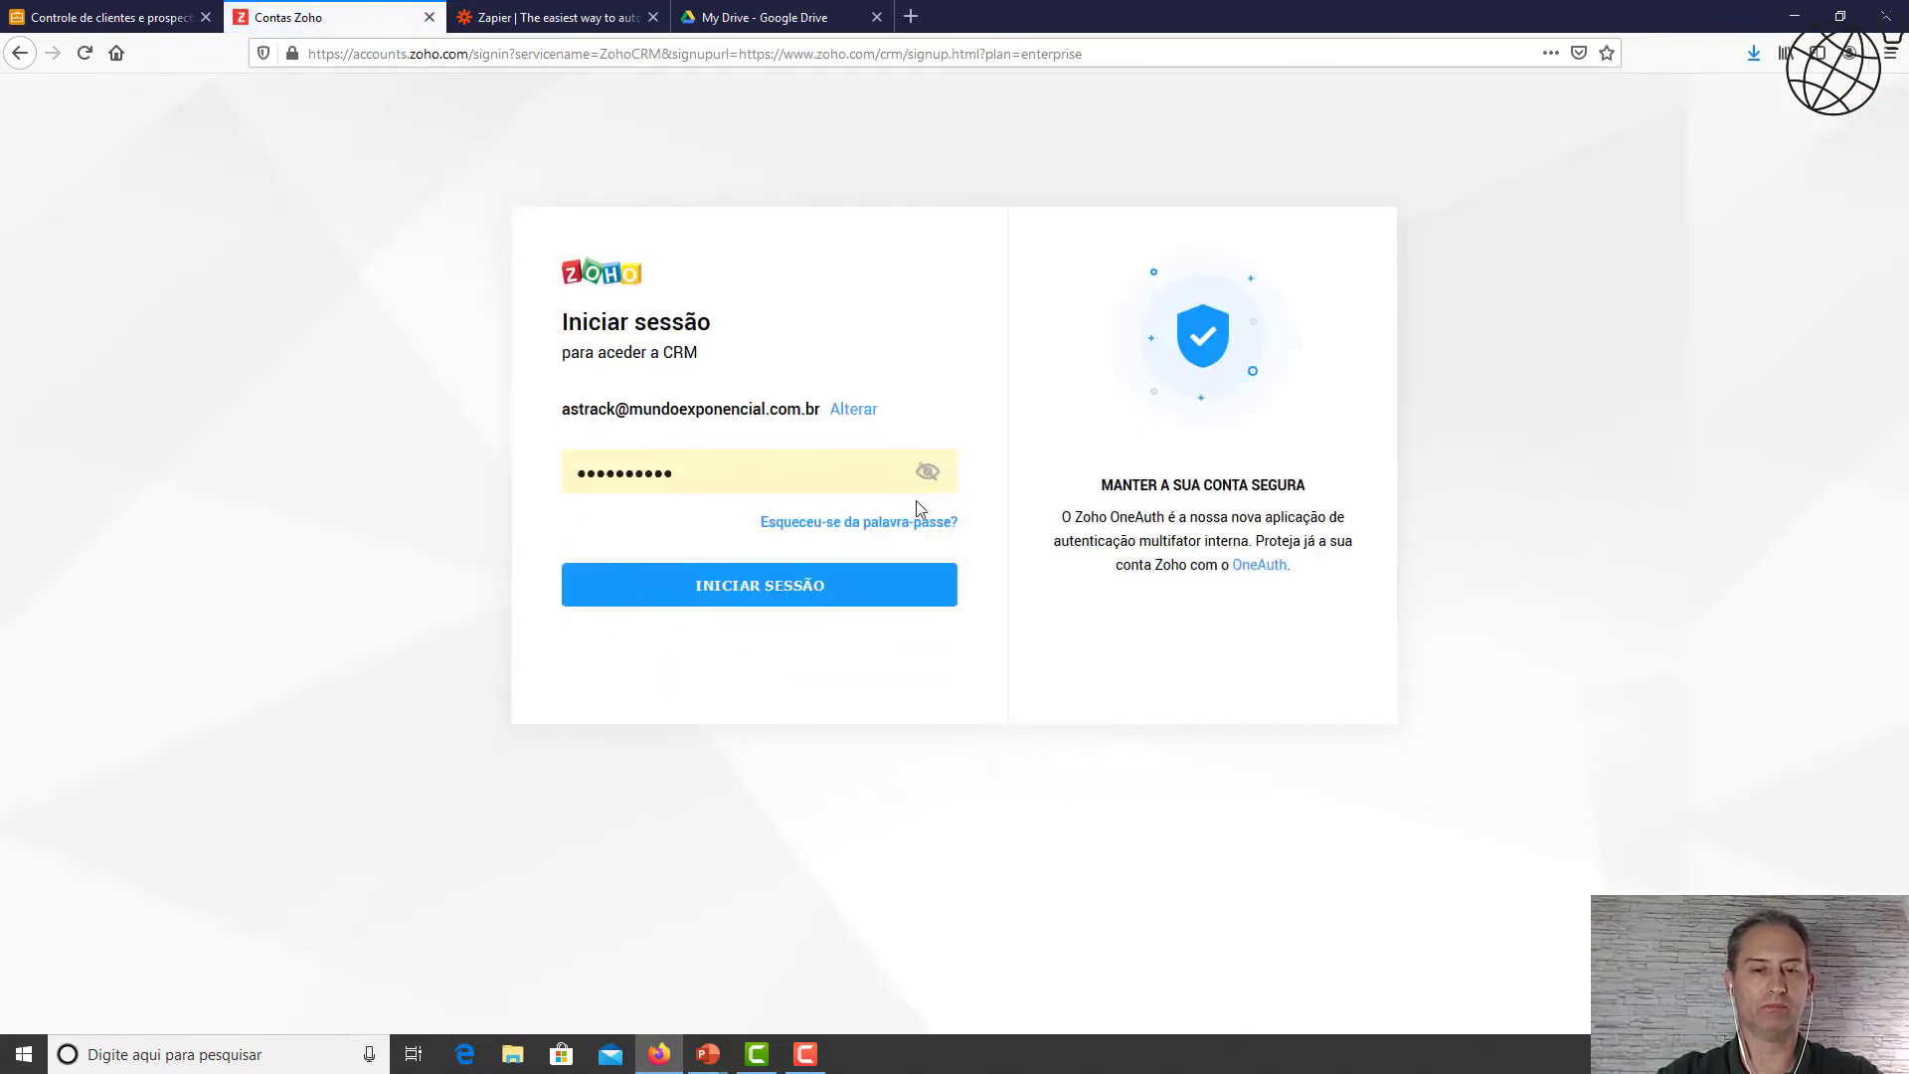
click(815, 589)
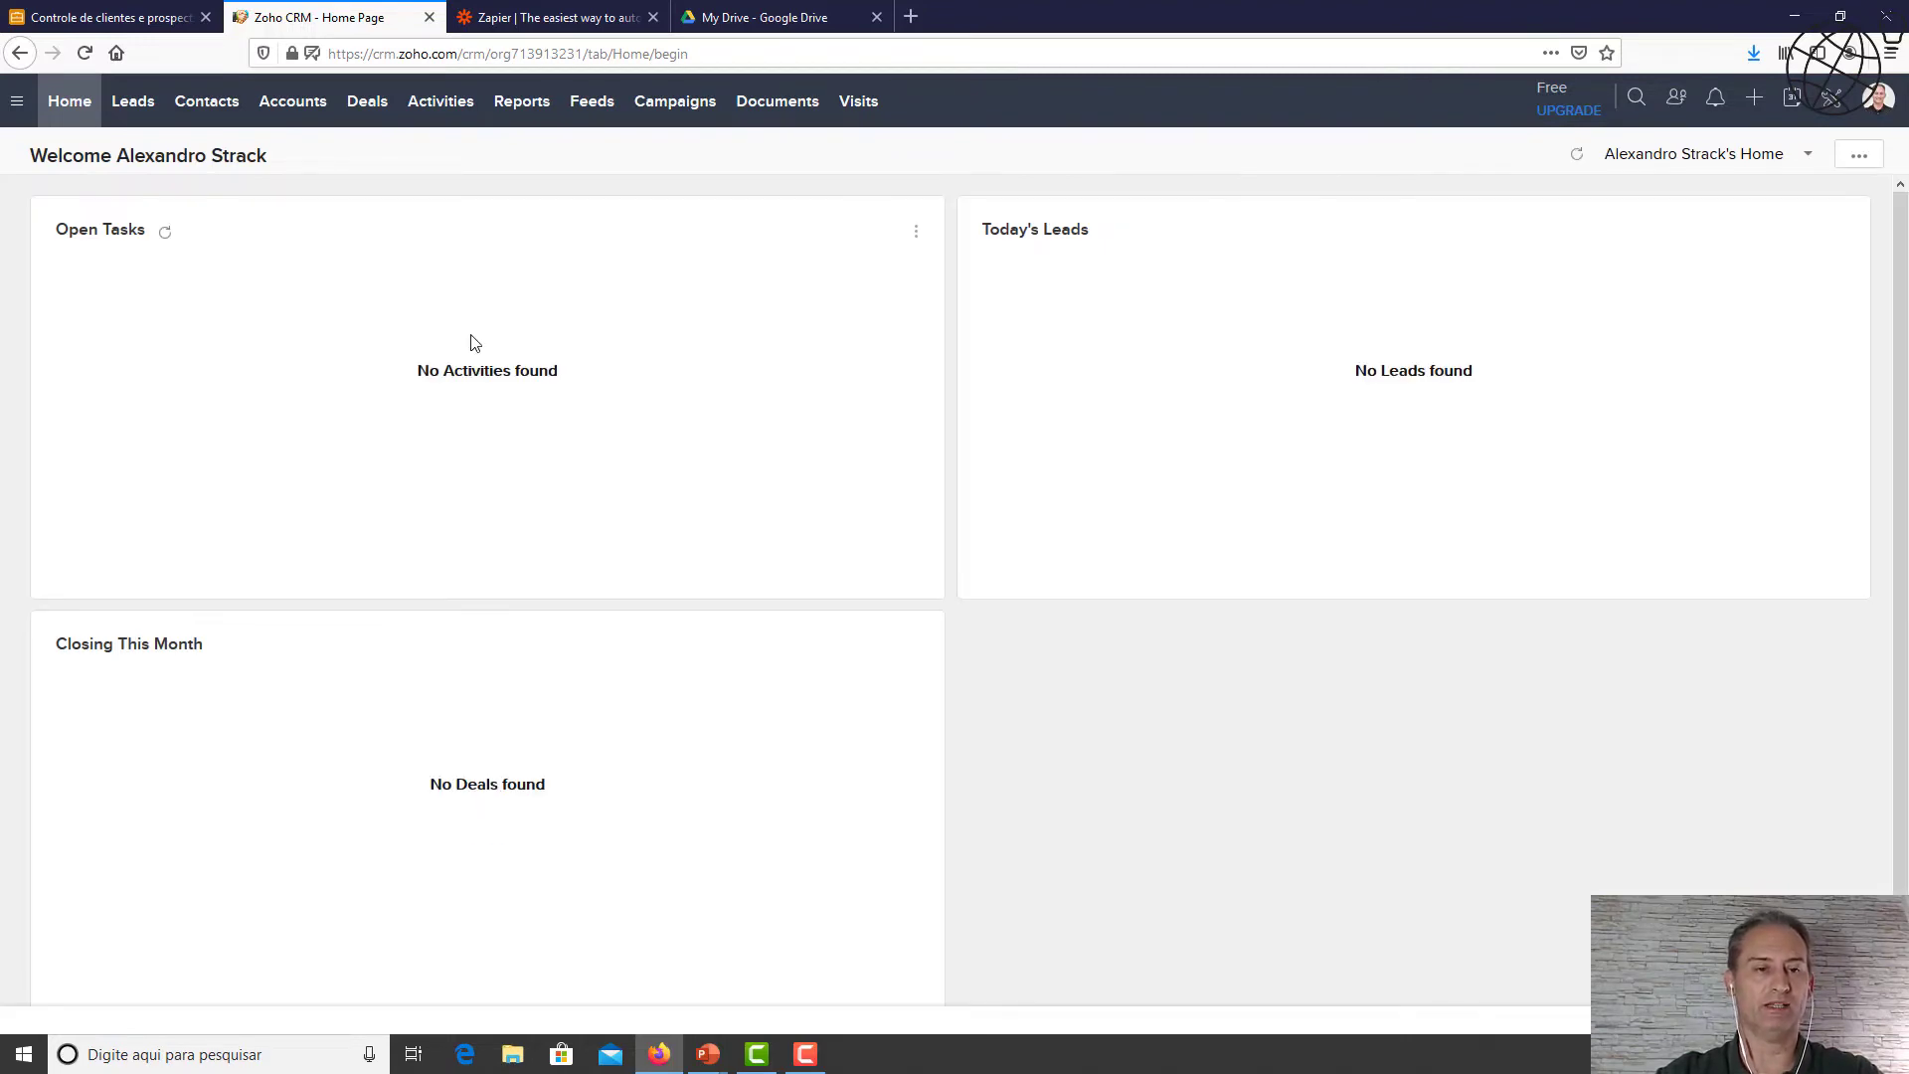
click(125, 103)
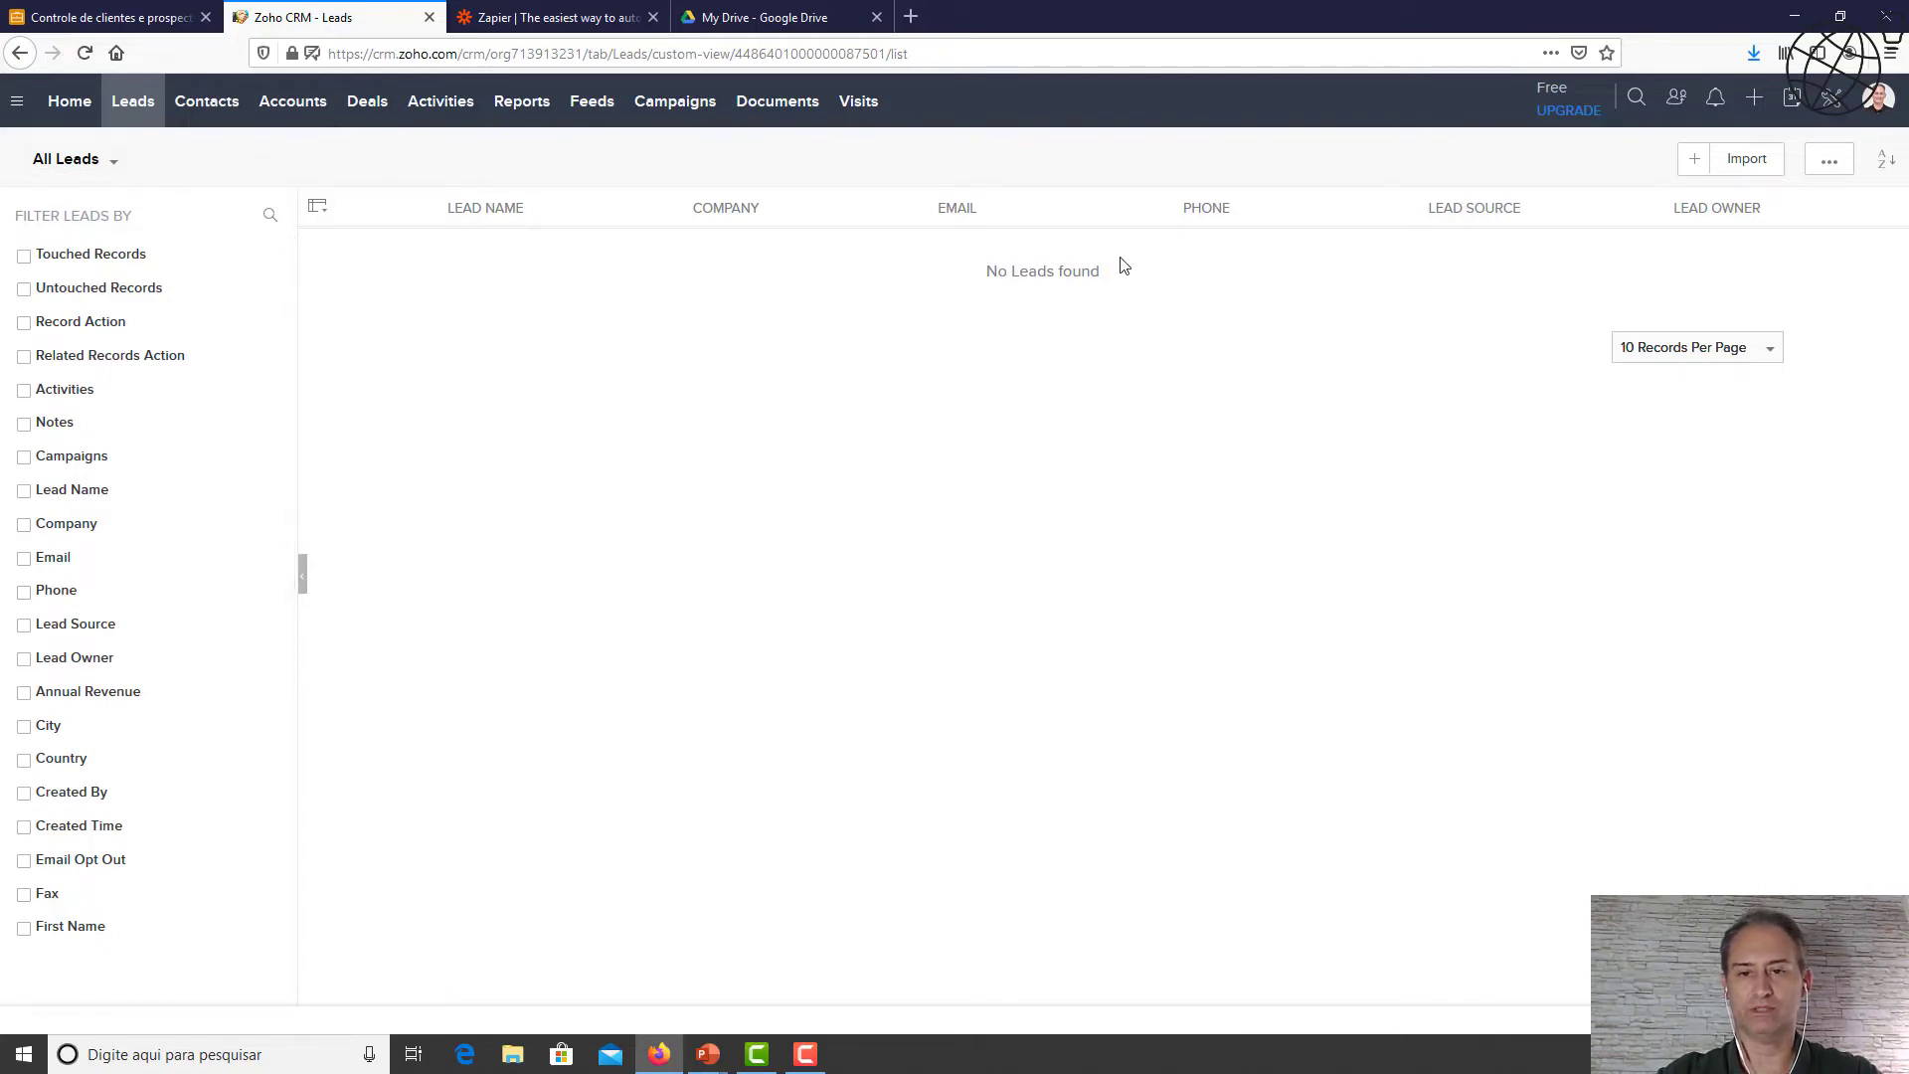
click(79, 55)
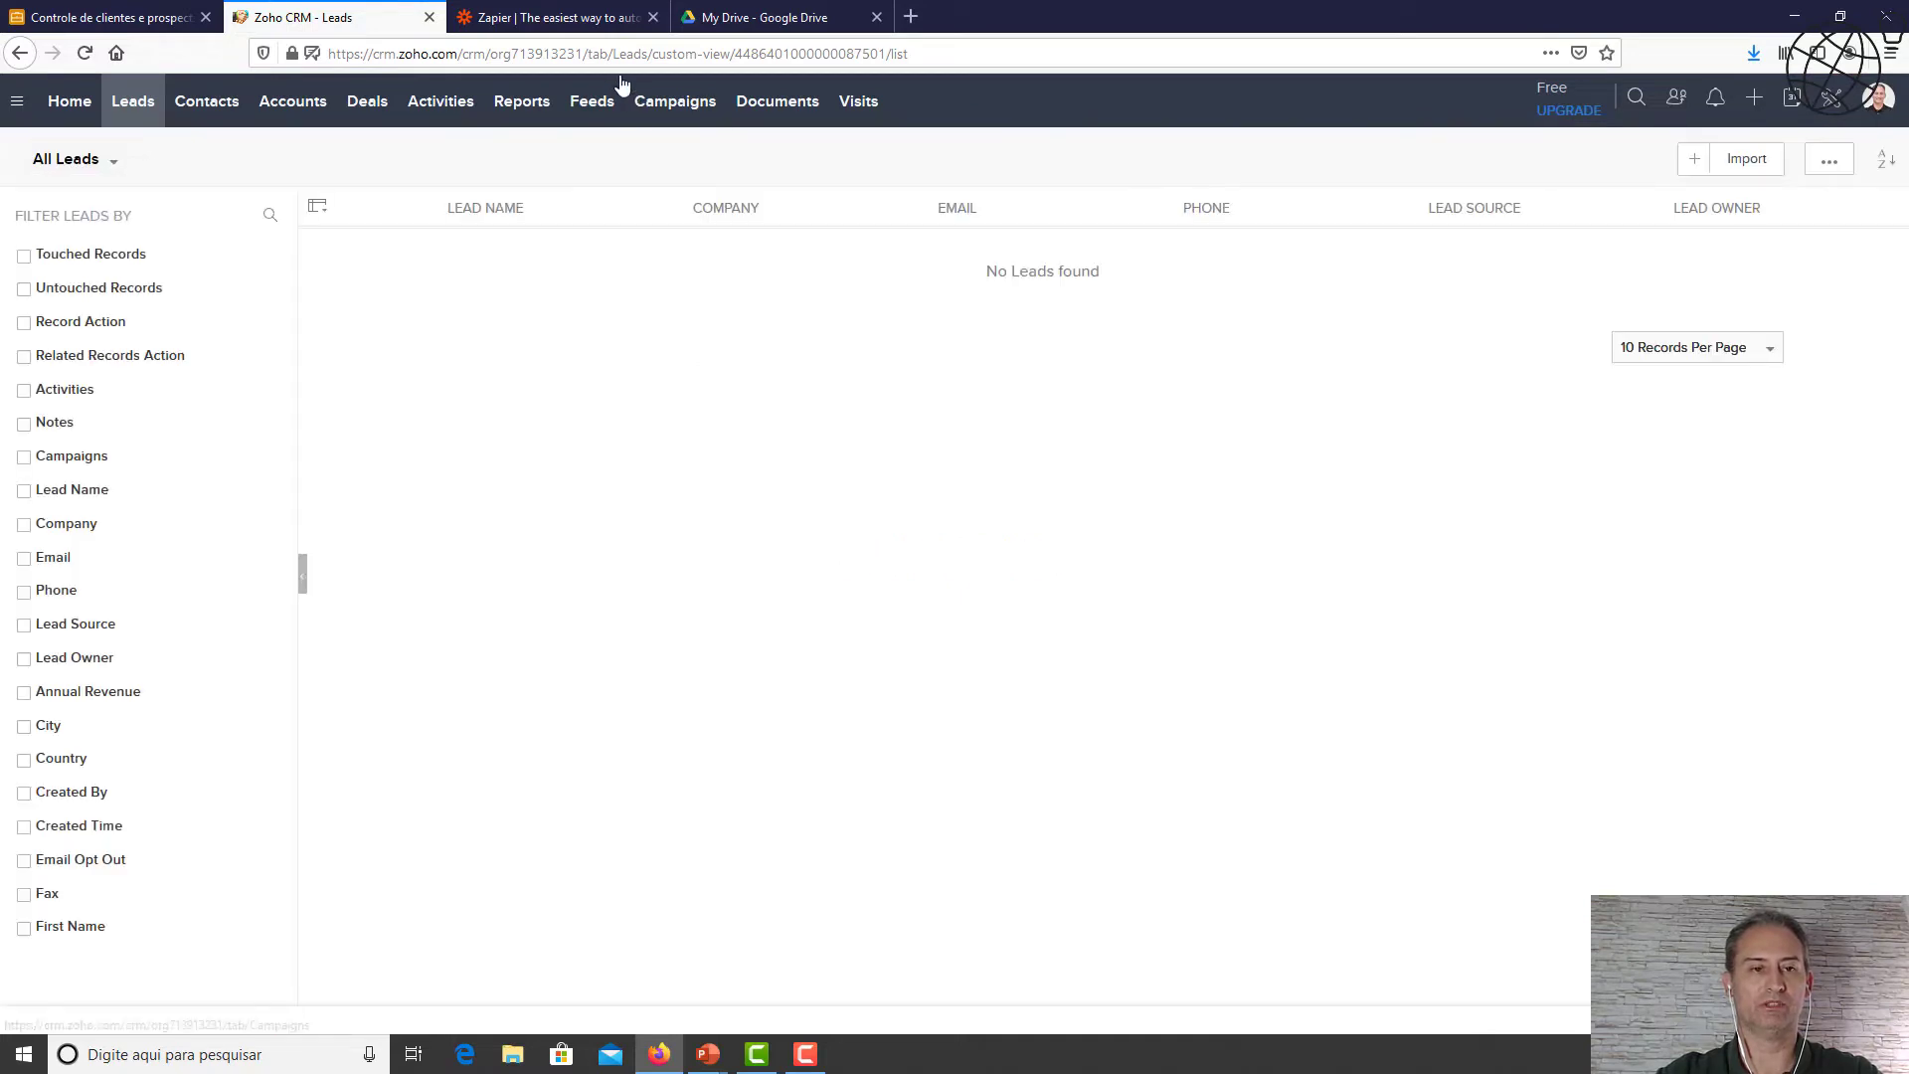
Switch to Zapier and log in with the Google account that owns the bons-contatos spreadsheet.
click(573, 23)
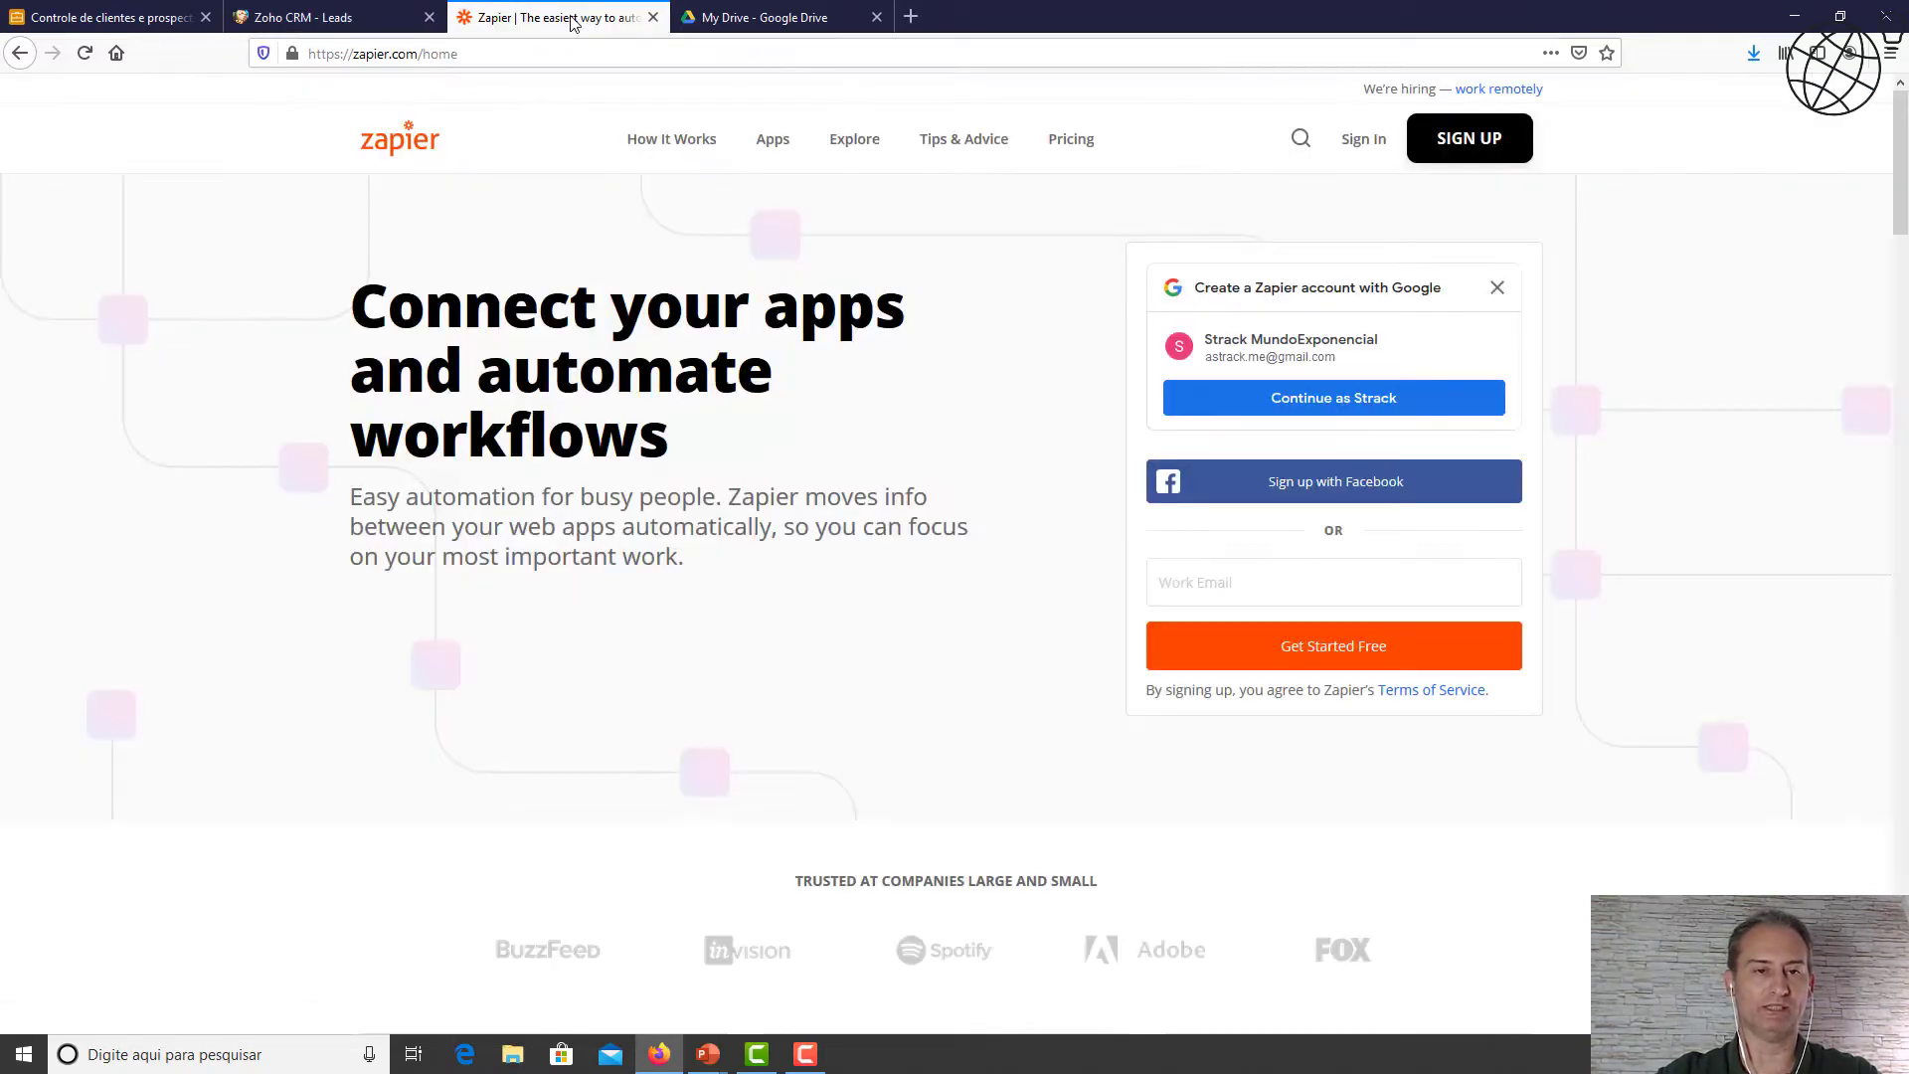
click(1361, 145)
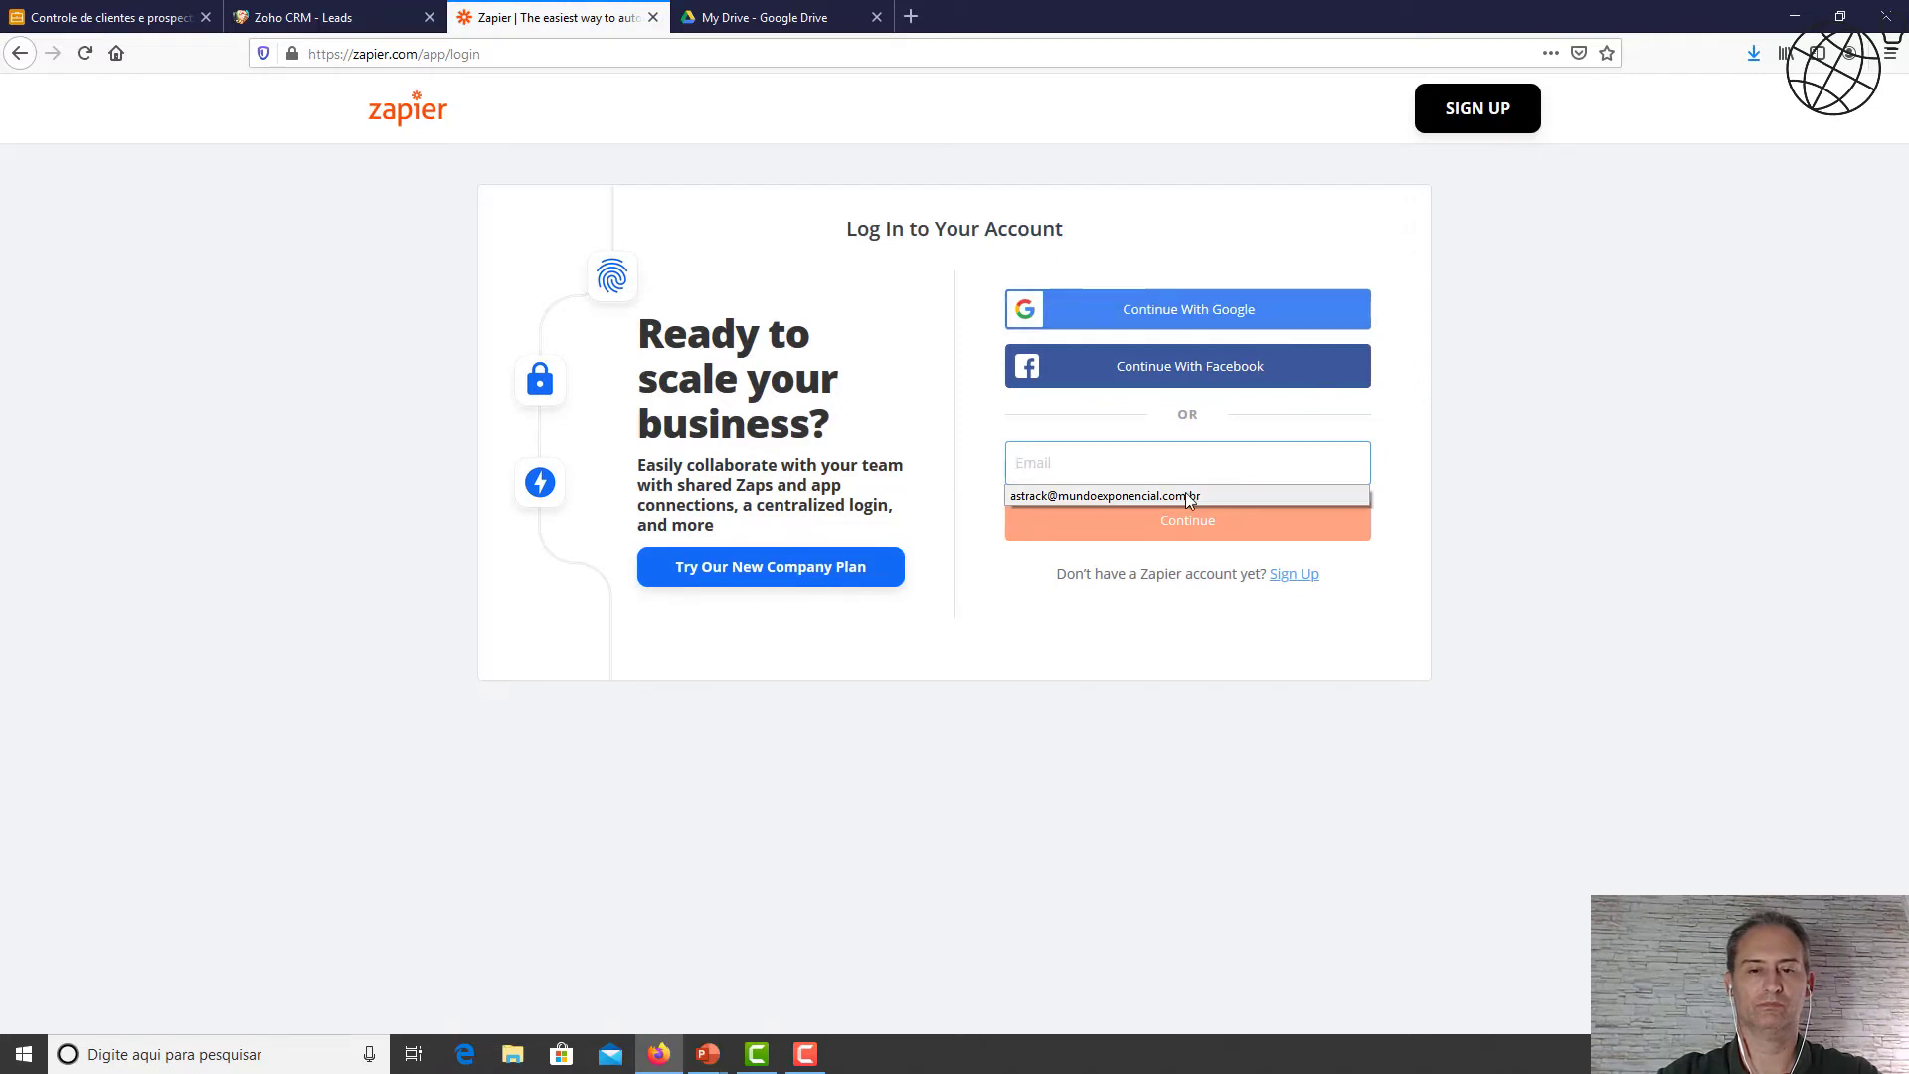
click(1263, 319)
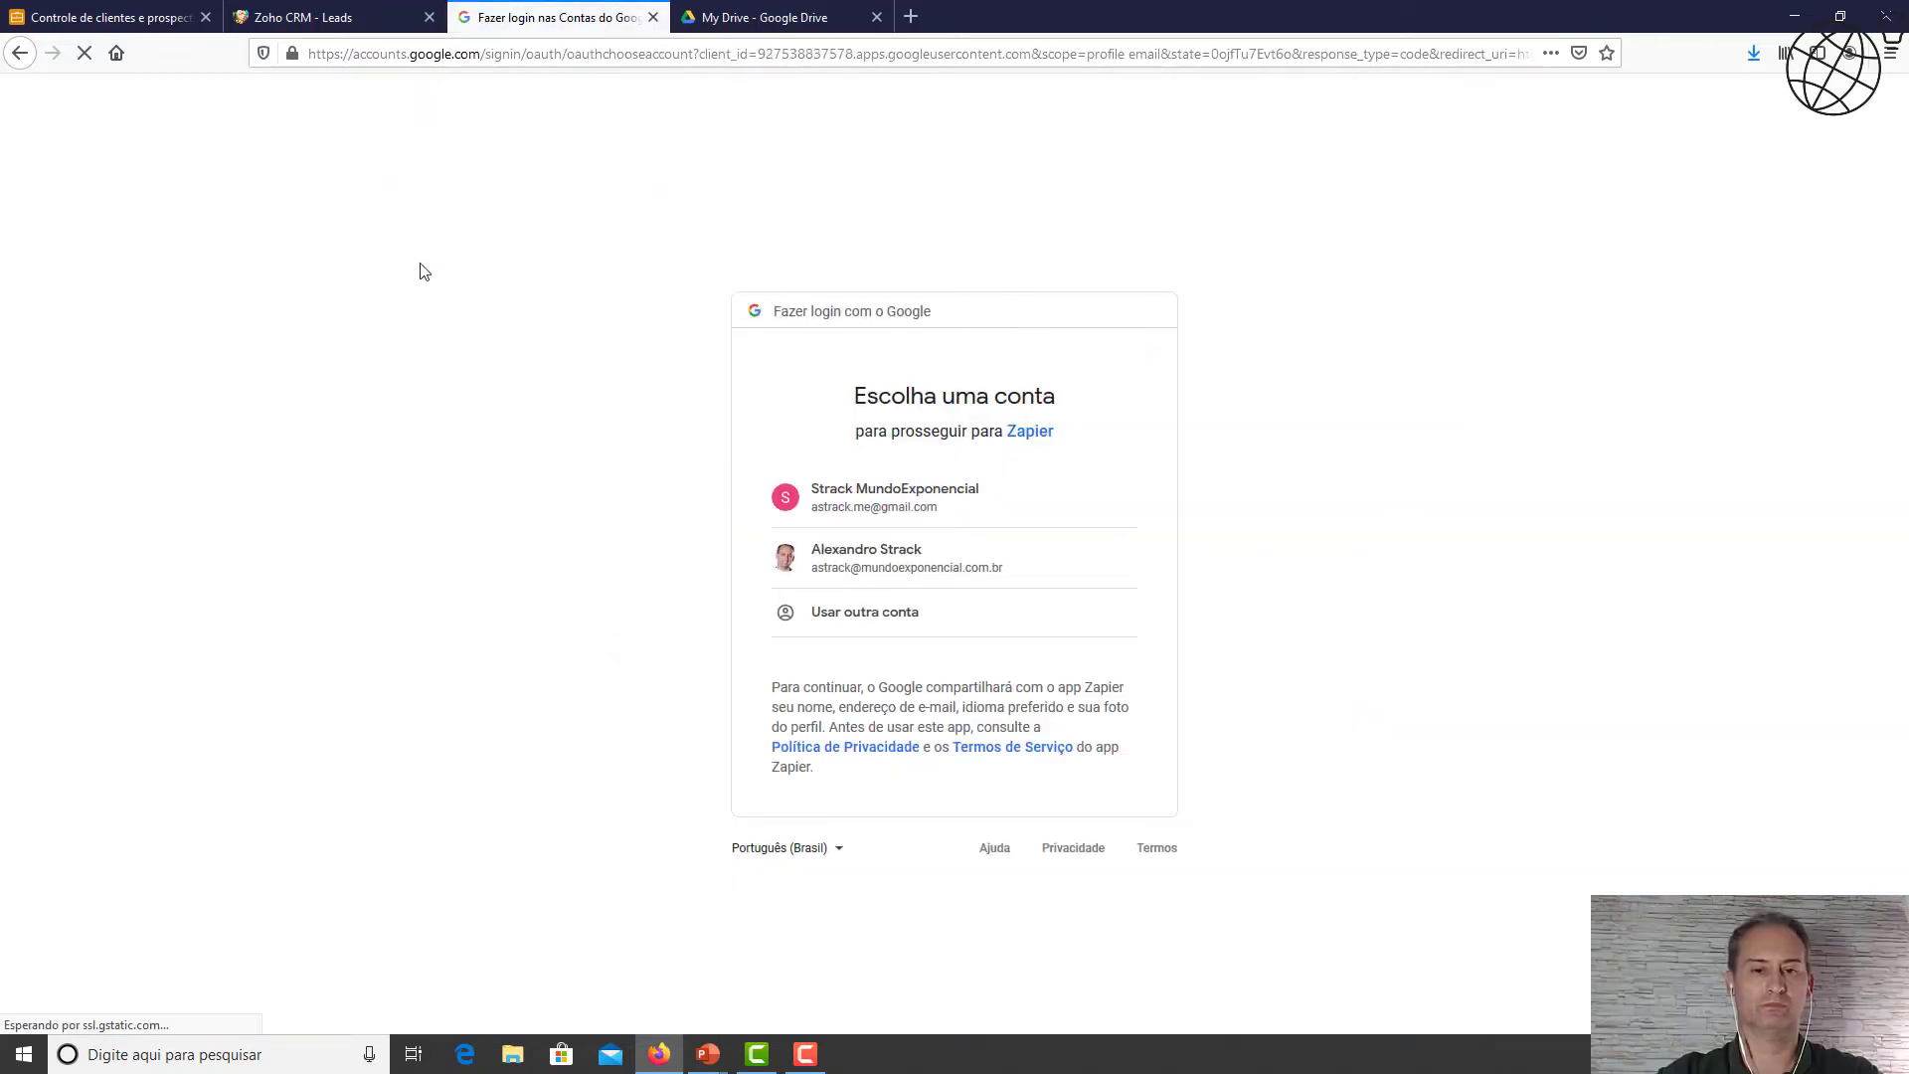
click(886, 503)
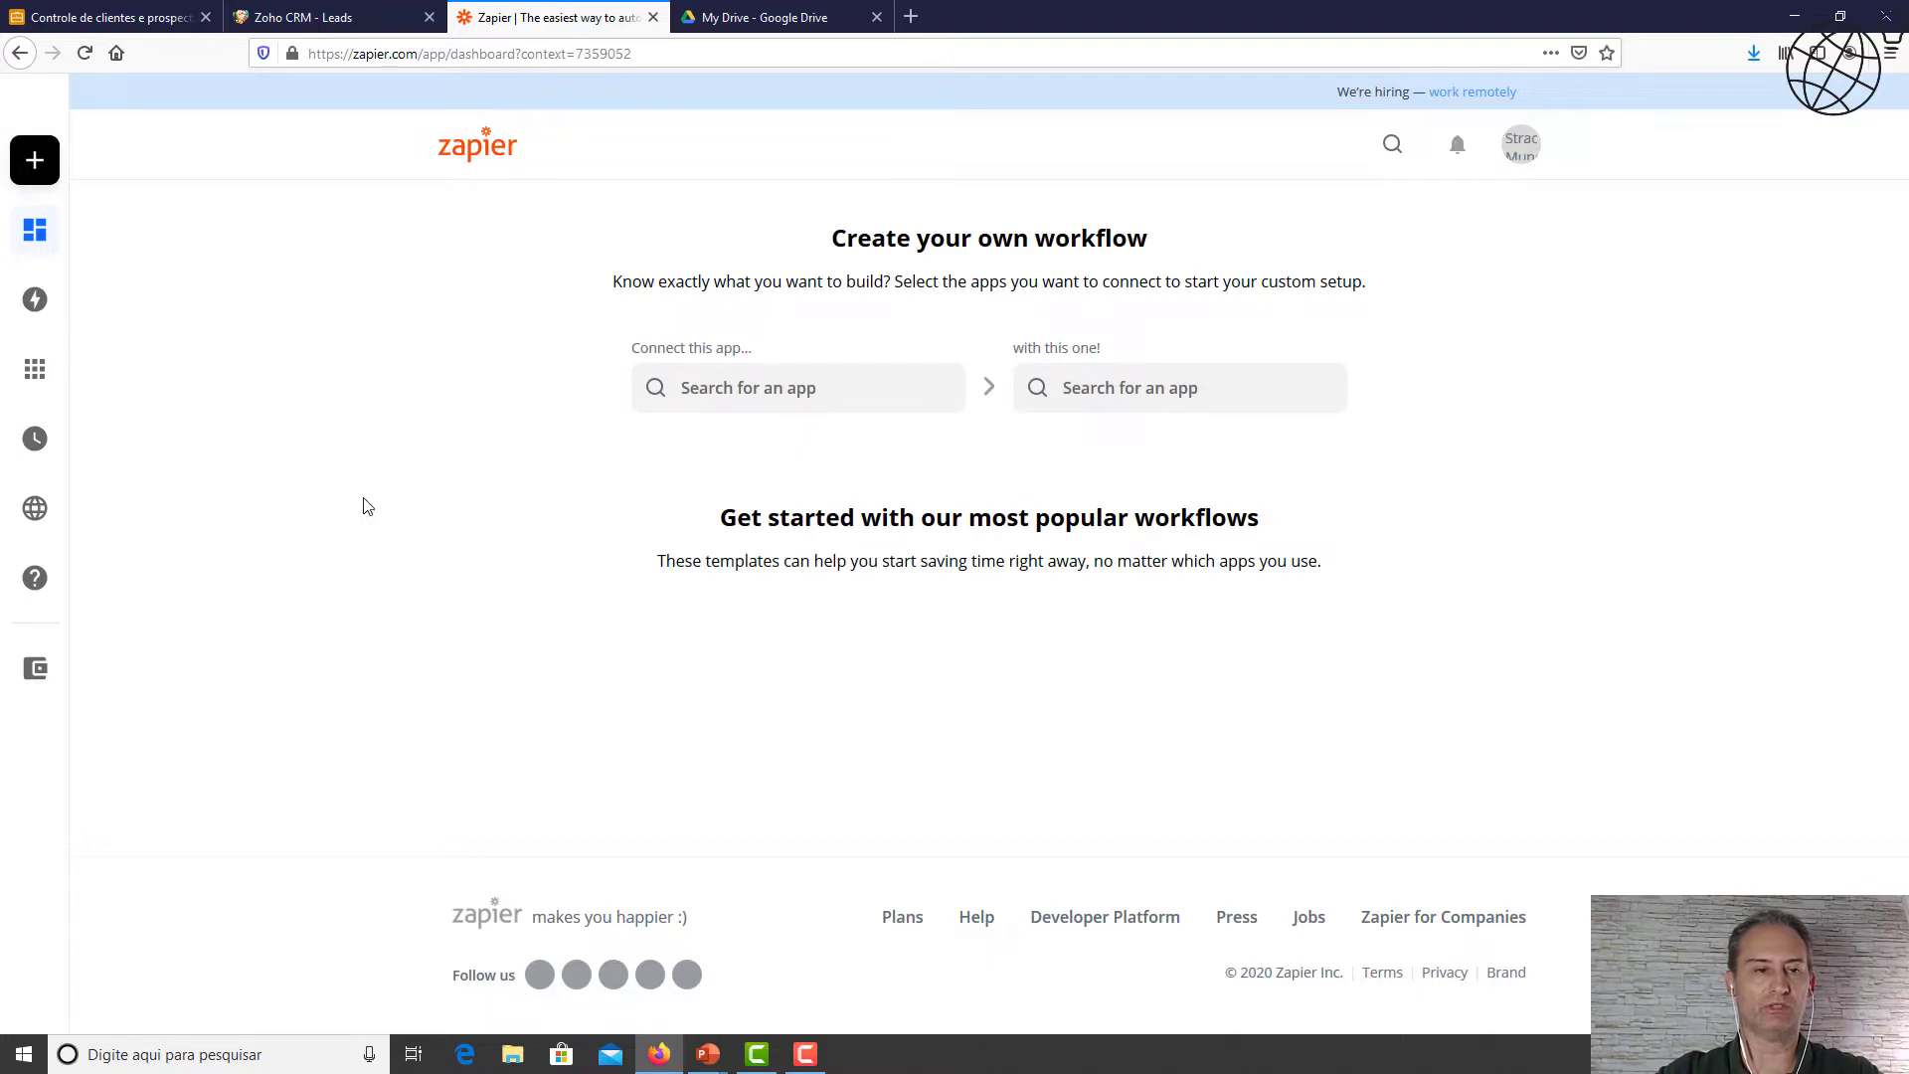
Create a new zap from the Zapier dashboard with Google Sheets as the trigger app and New Spreadsheet Row as the trigger event.
click(35, 244)
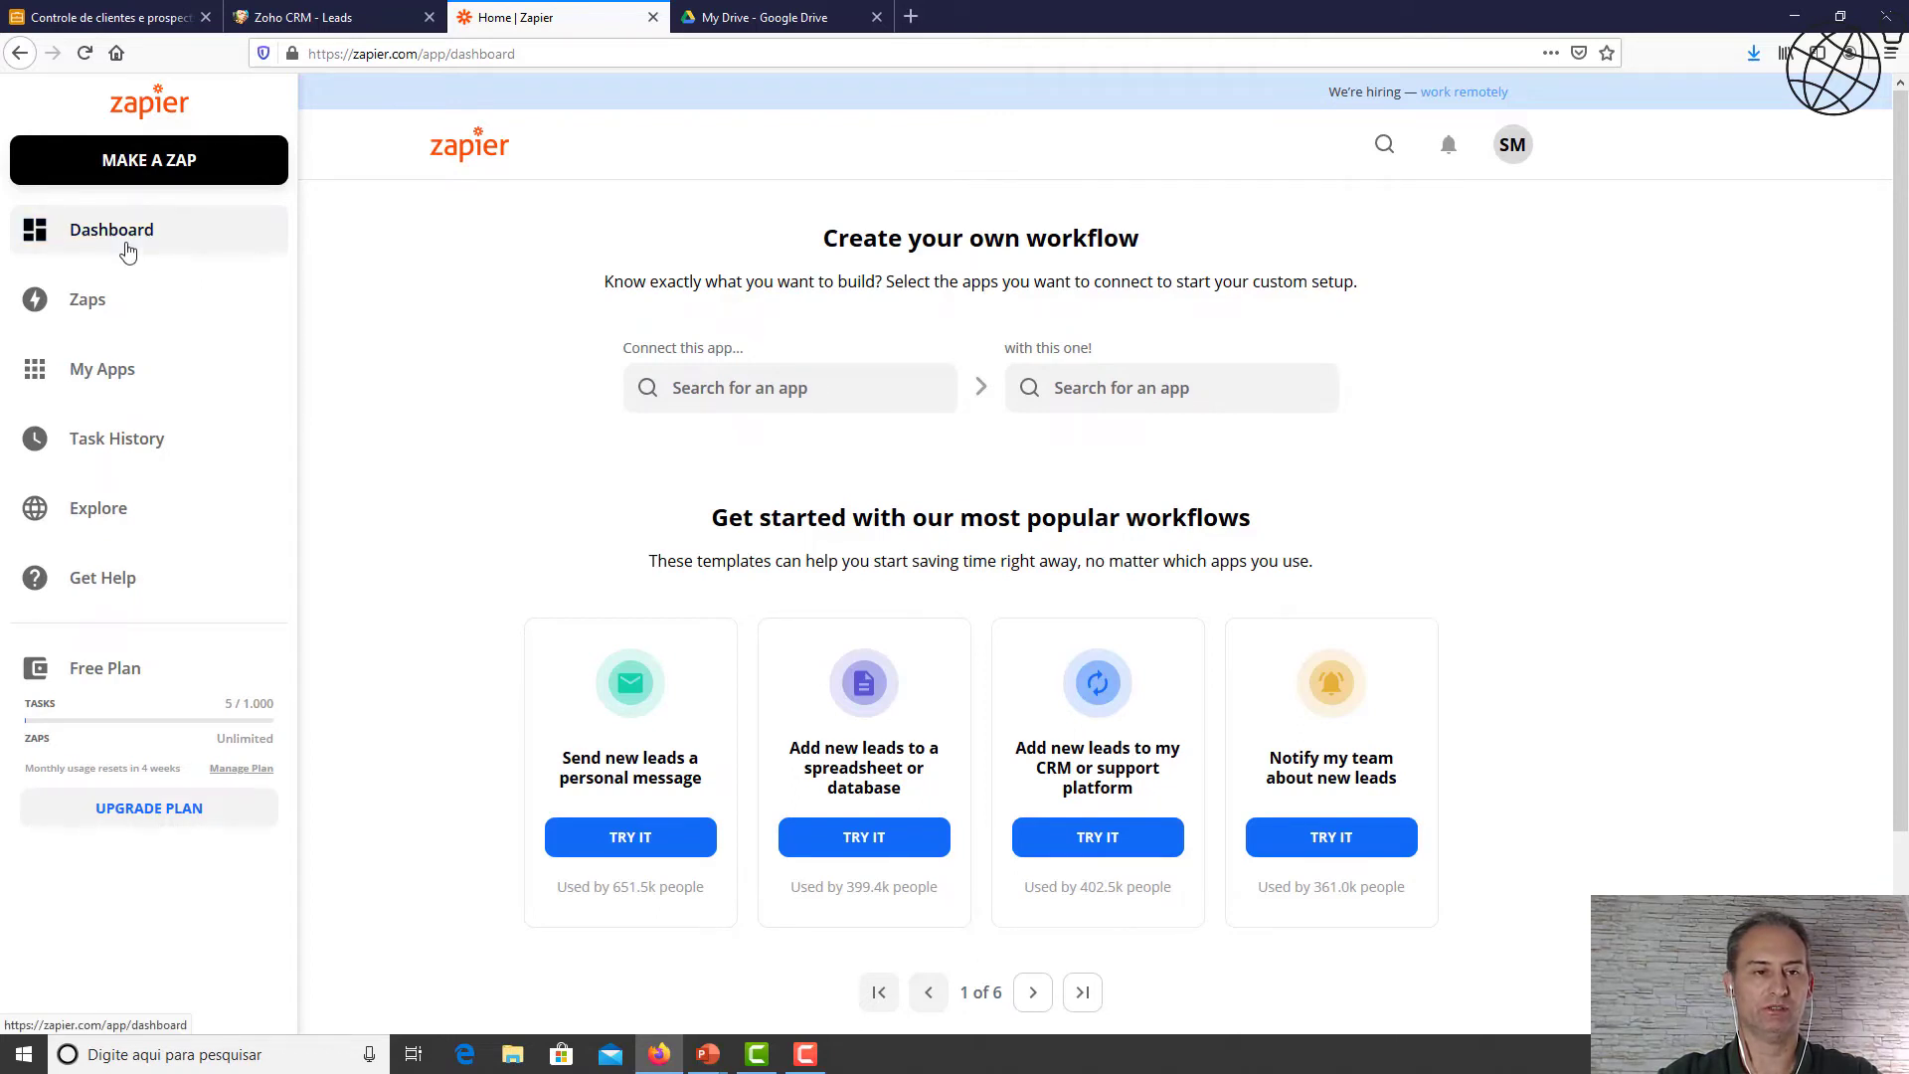
click(96, 303)
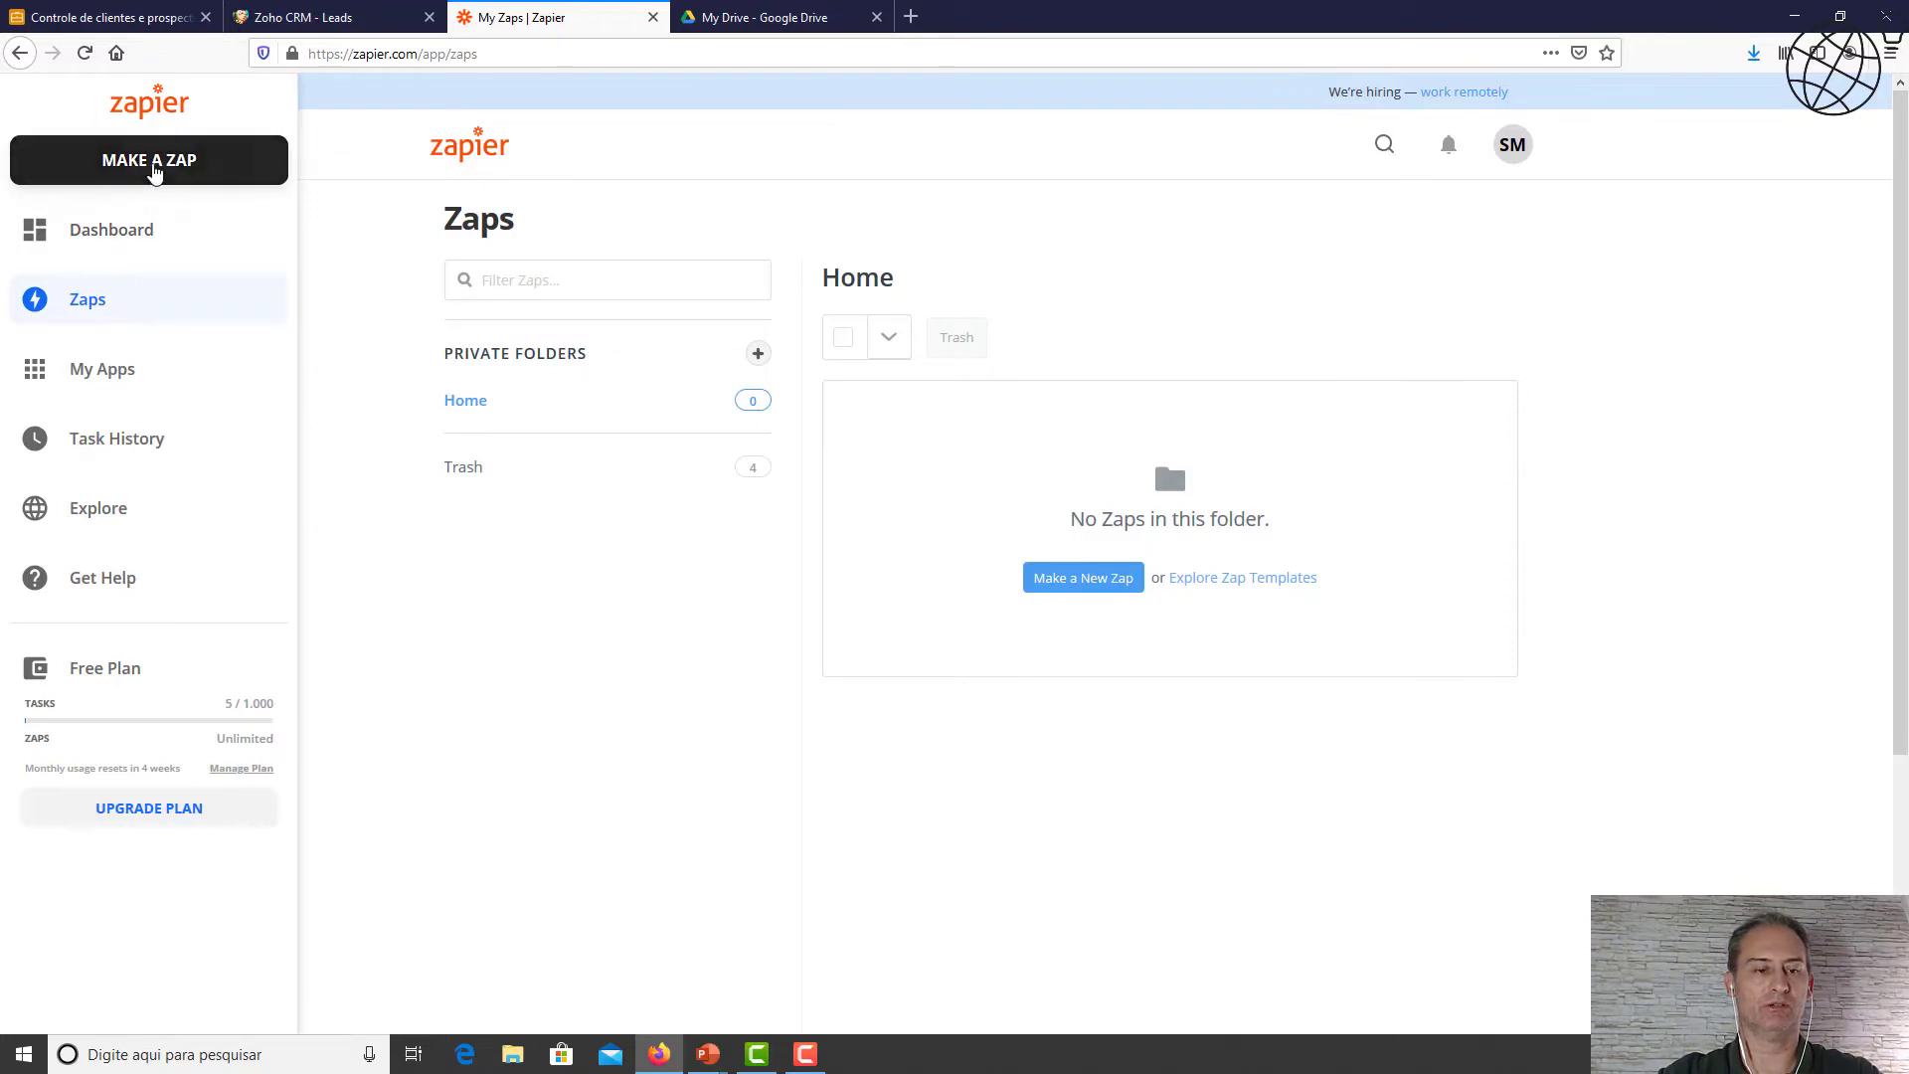
click(155, 171)
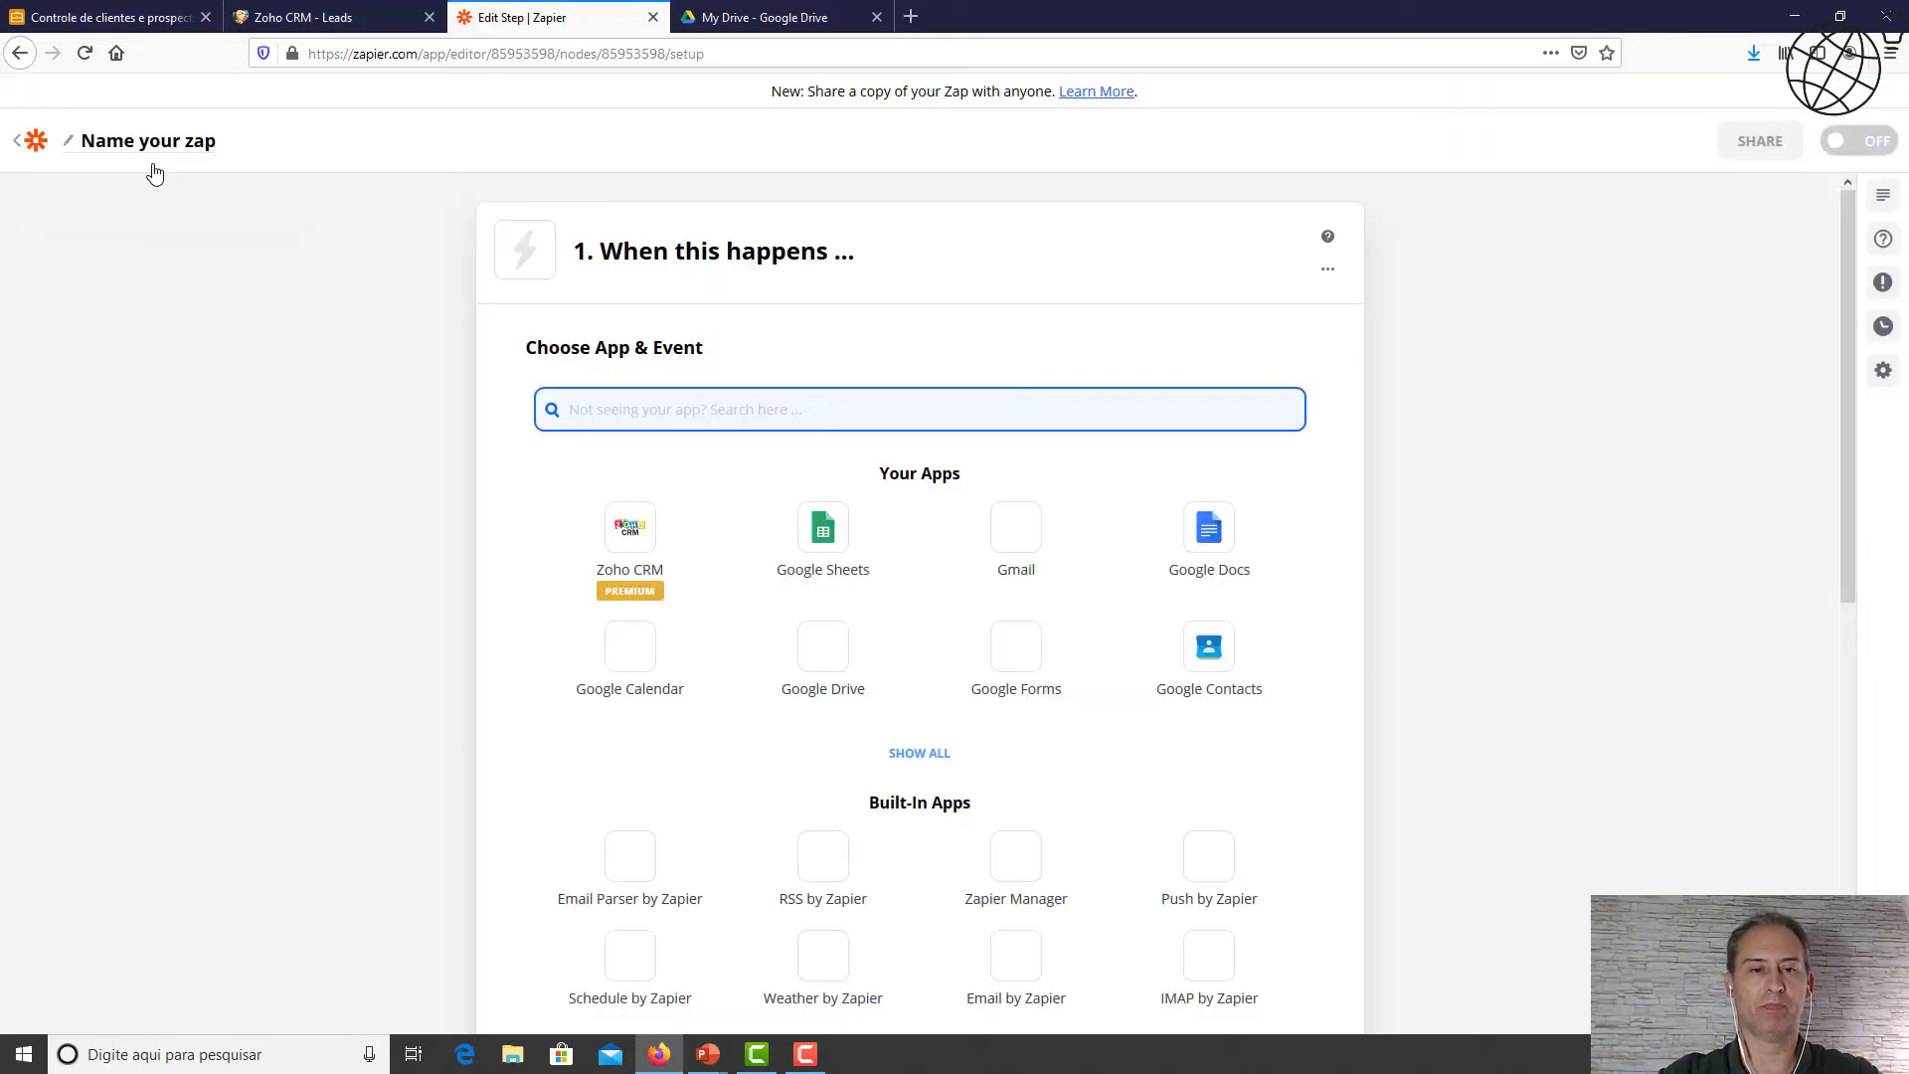
click(829, 545)
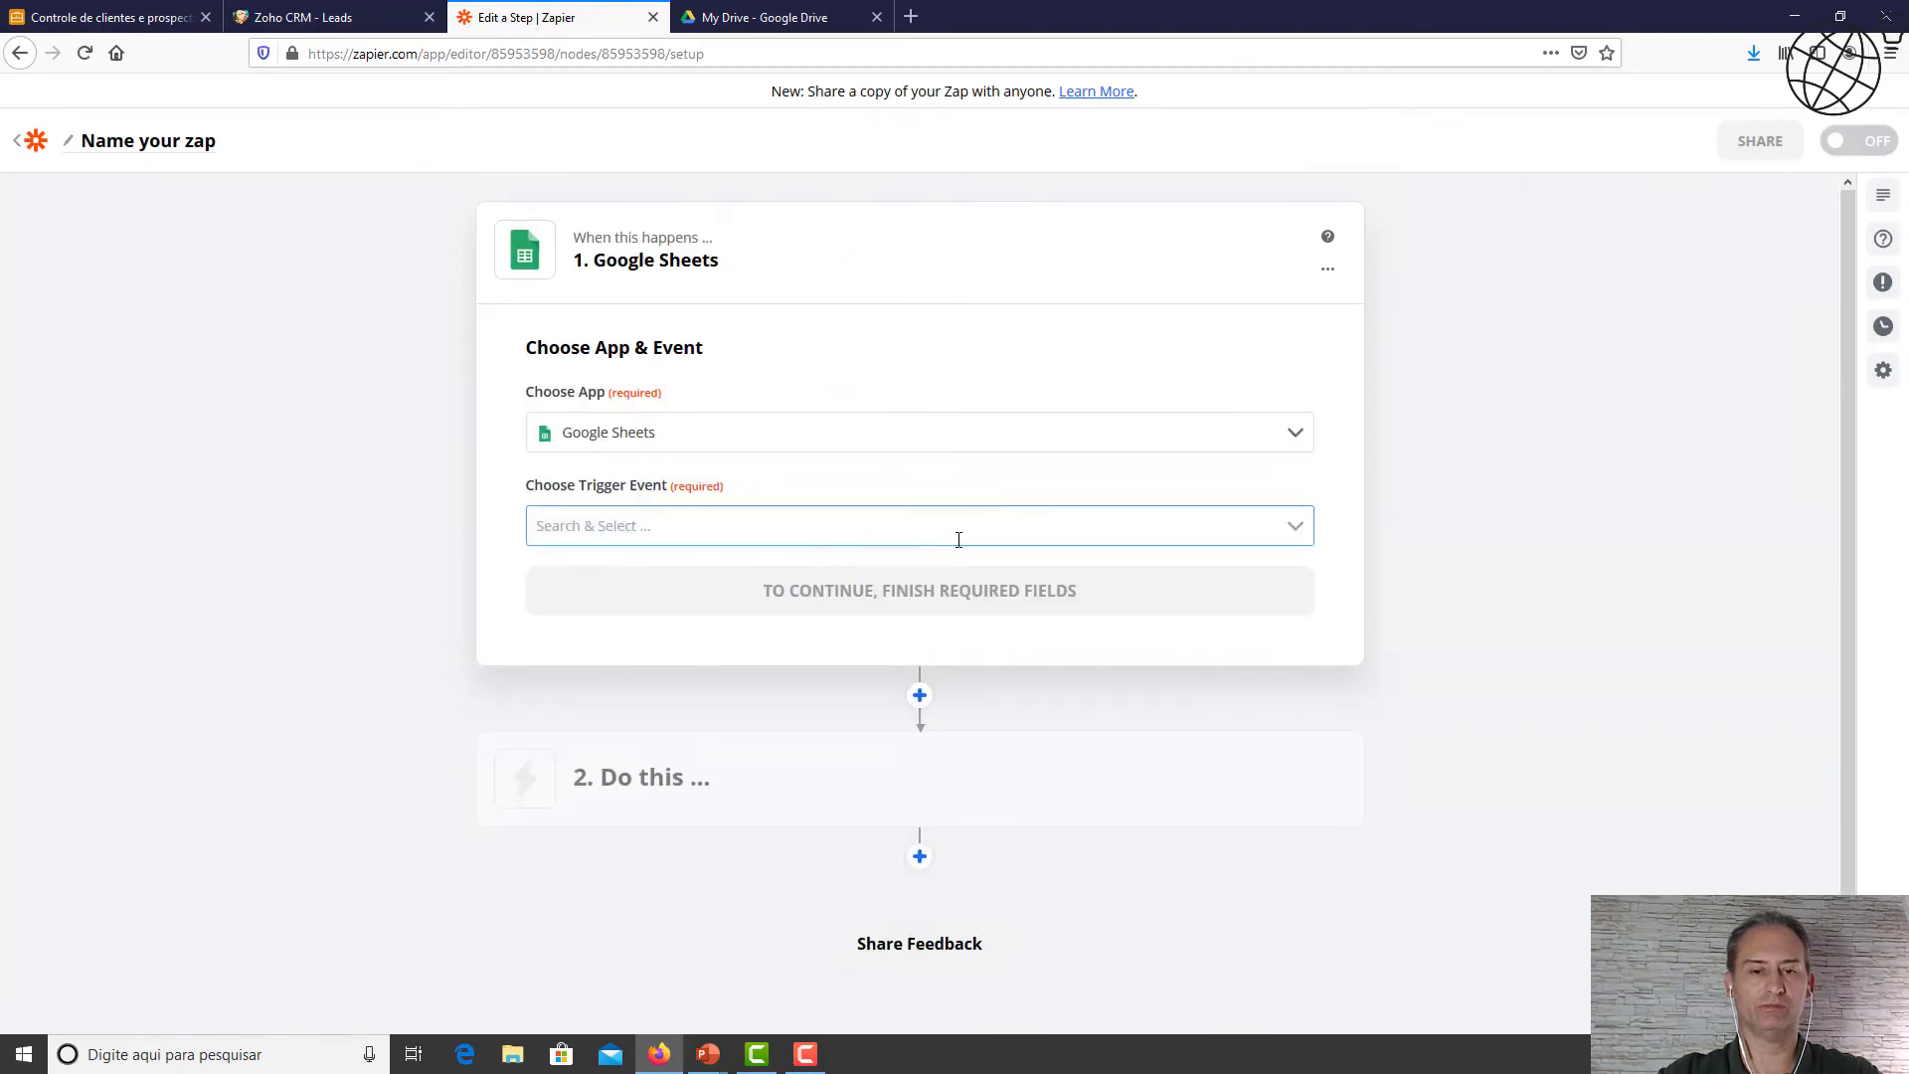
click(965, 536)
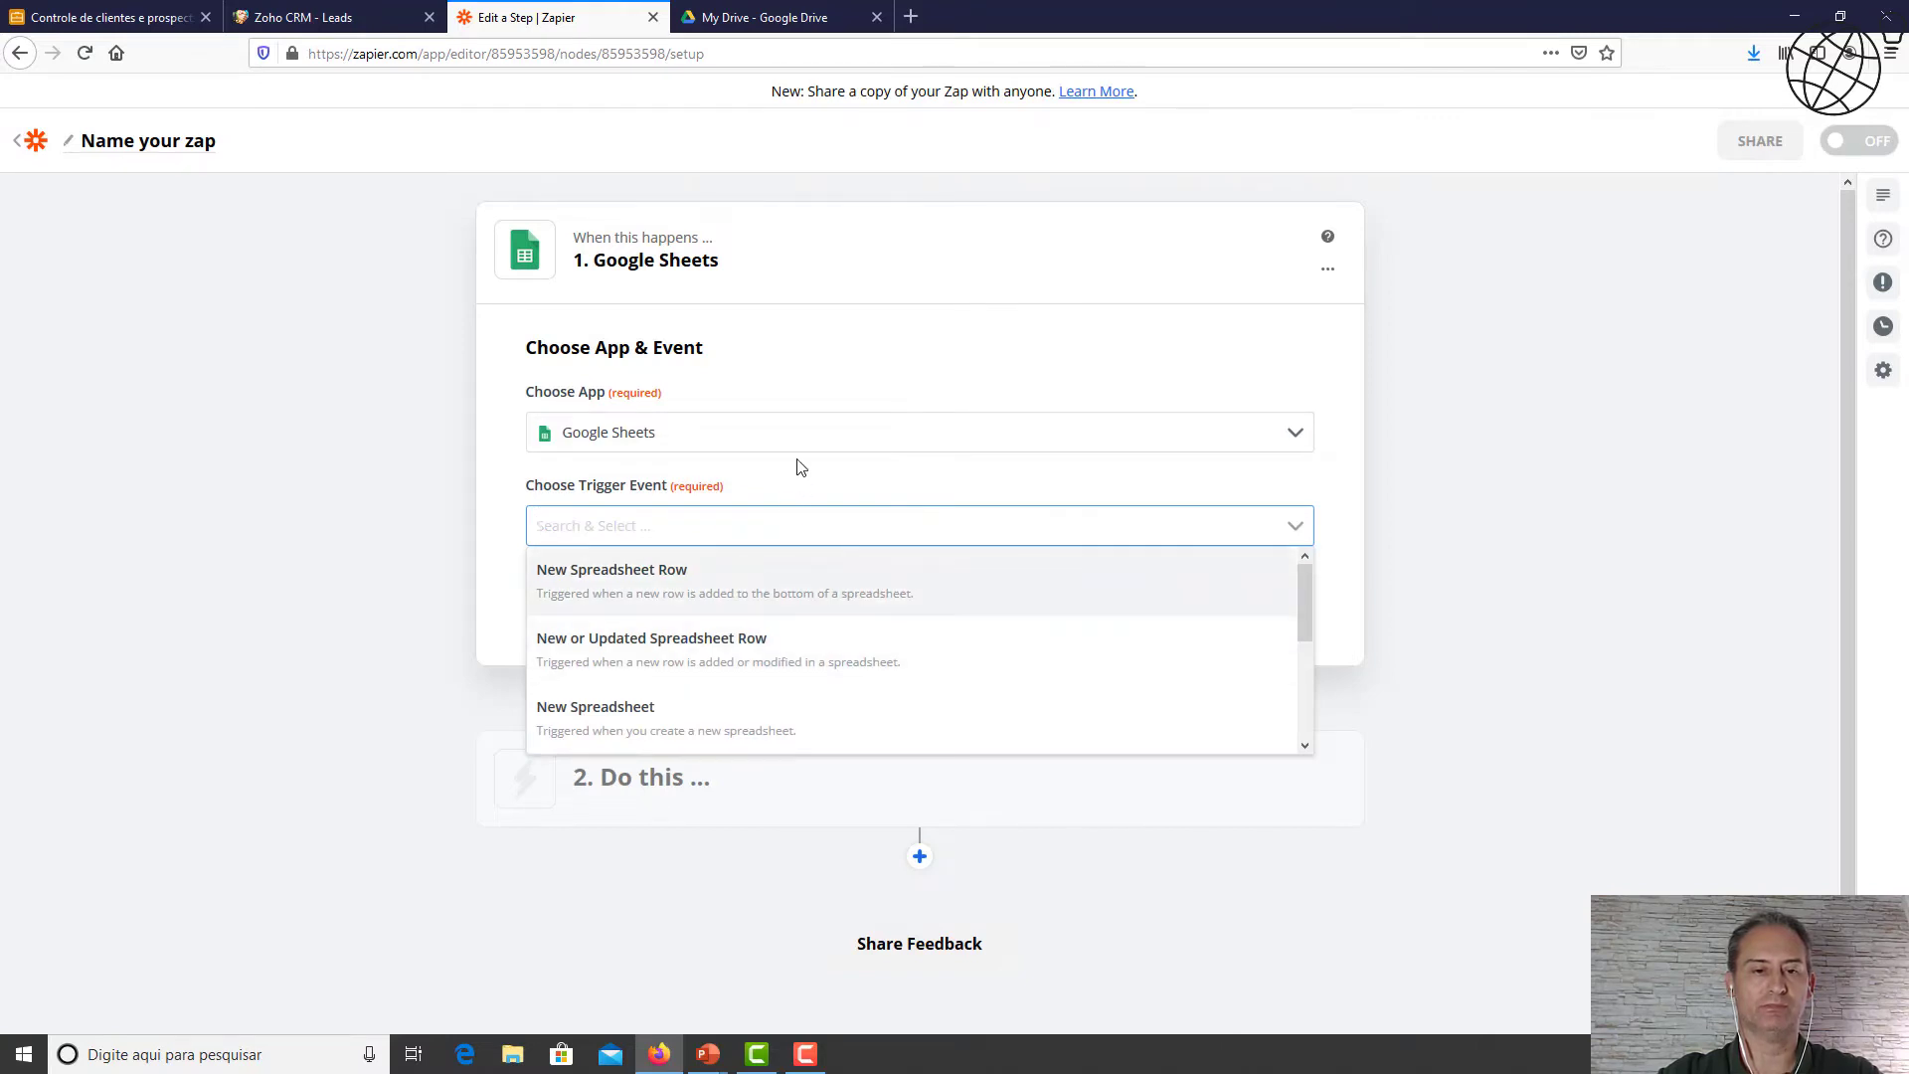
click(765, 582)
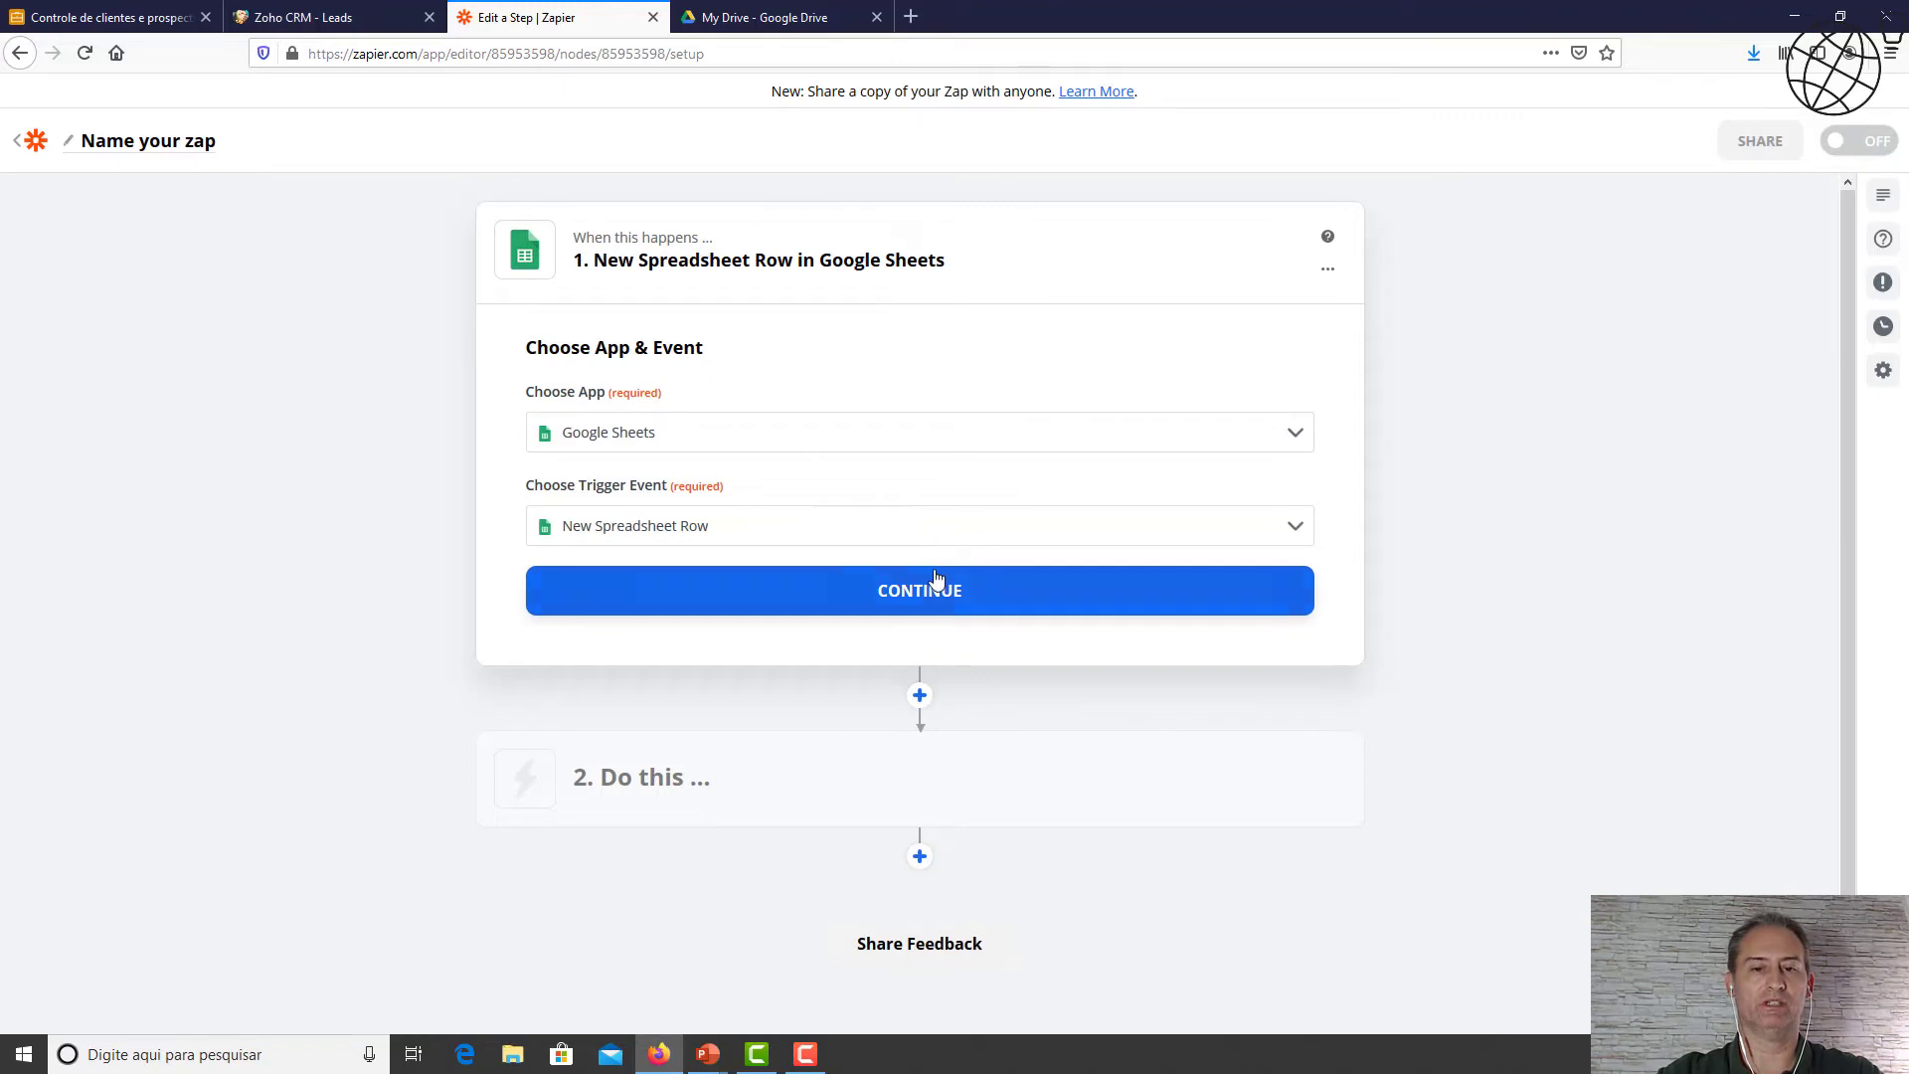
click(936, 593)
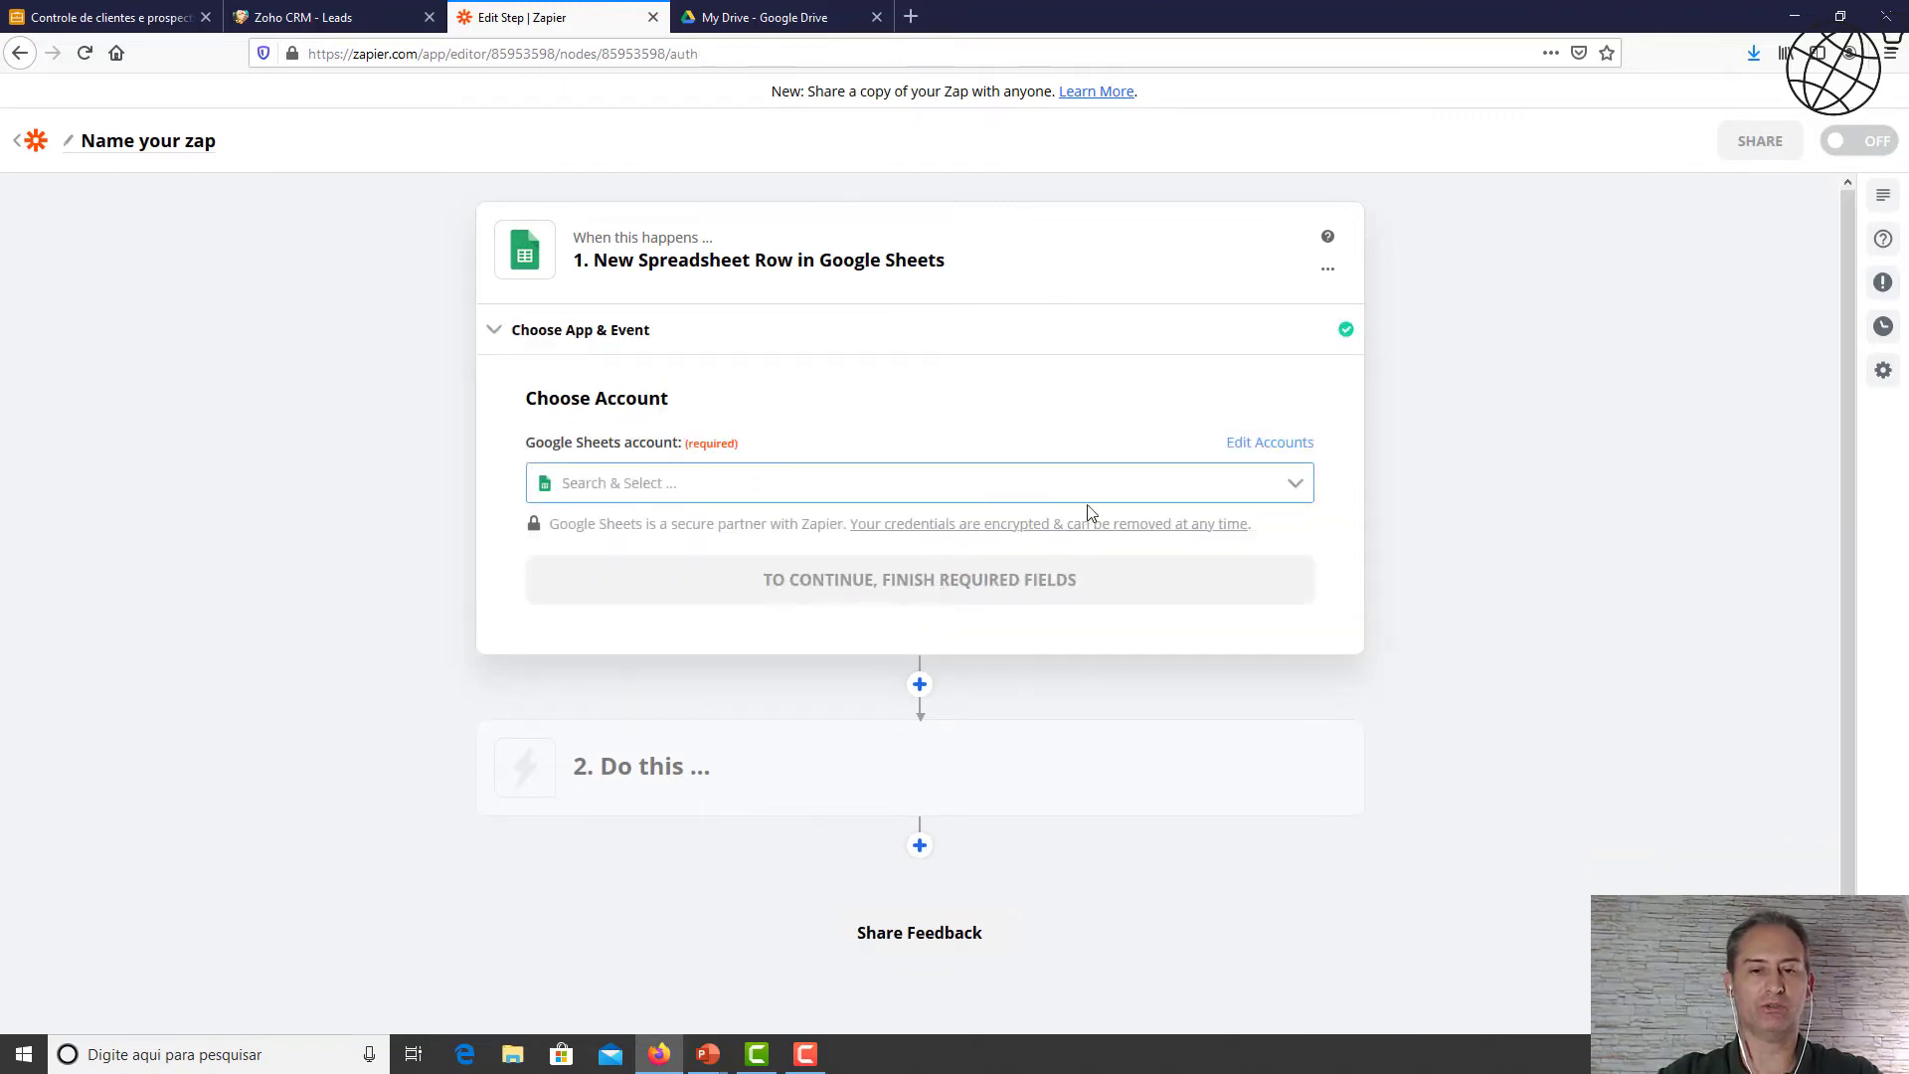
Assign the already connected private Google Sheets account to the trigger and continue to its spreadsheet settings.
click(1110, 491)
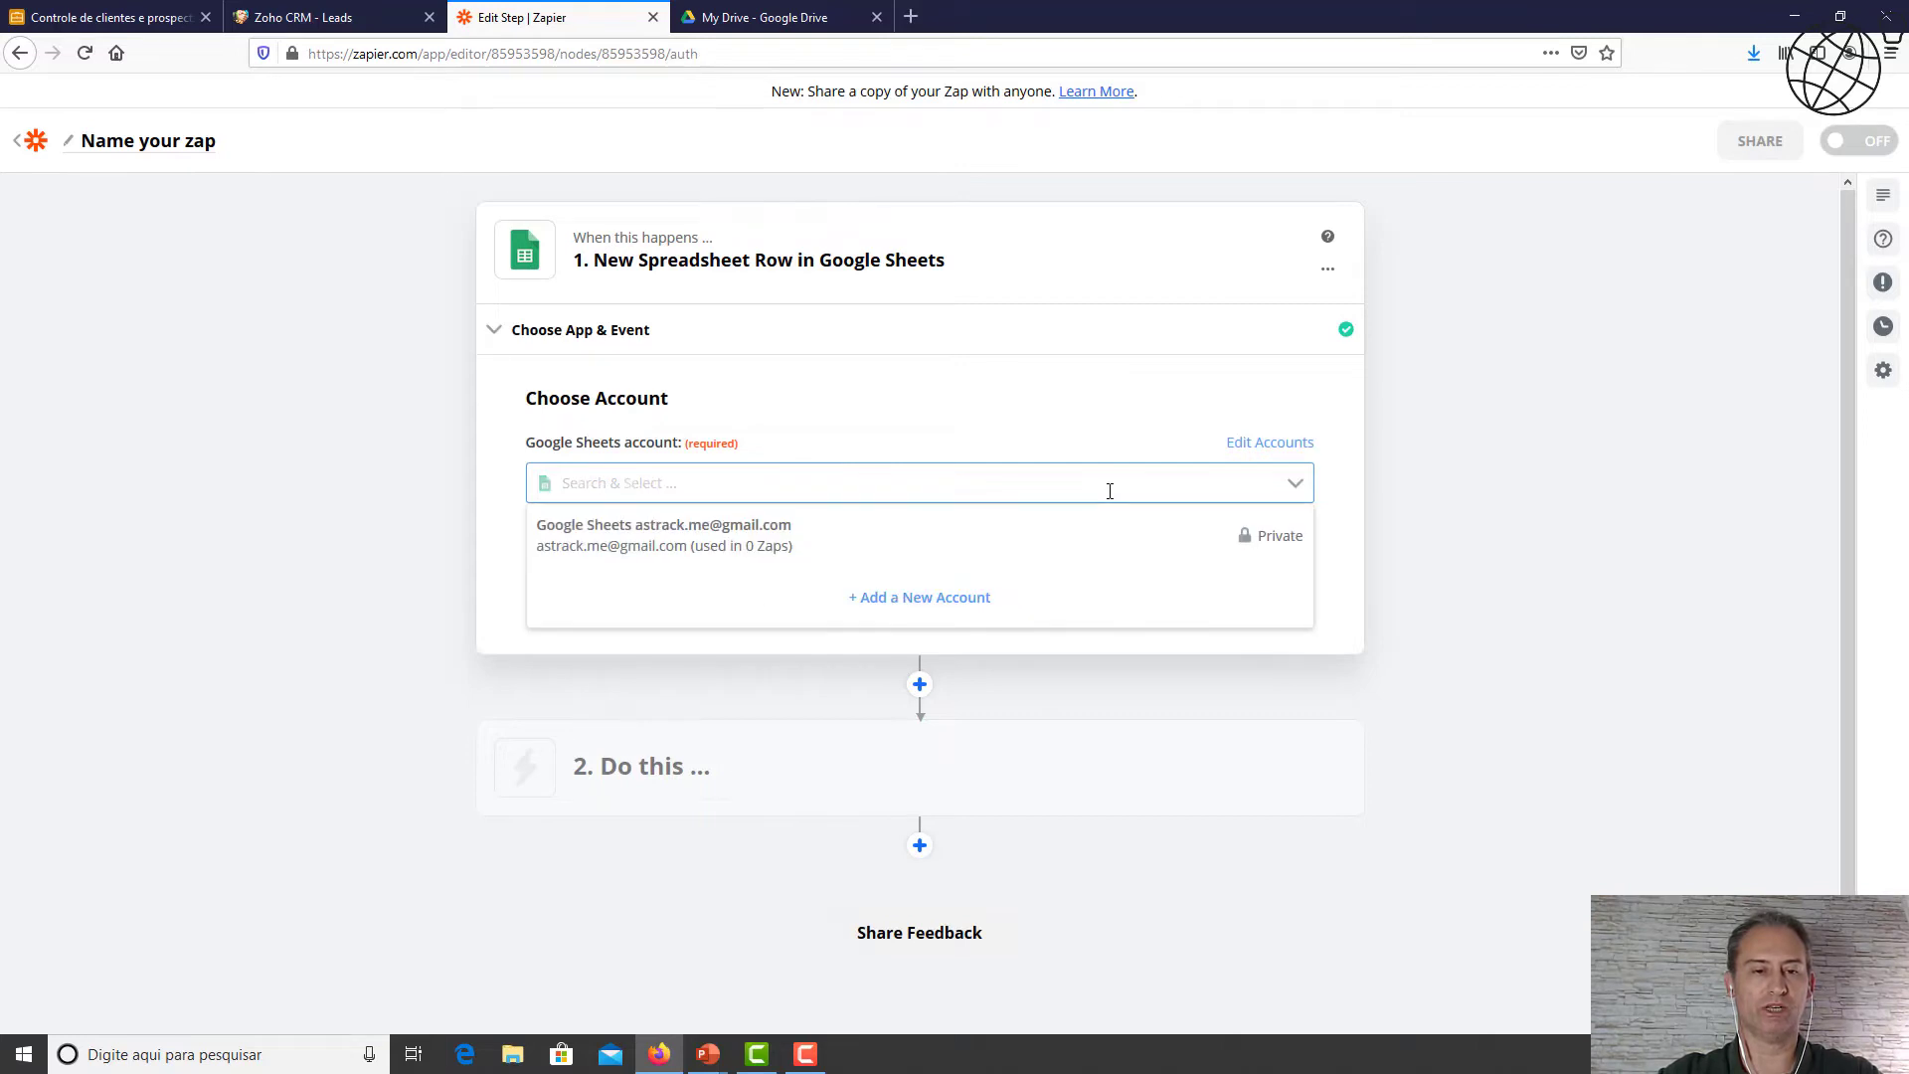
click(914, 563)
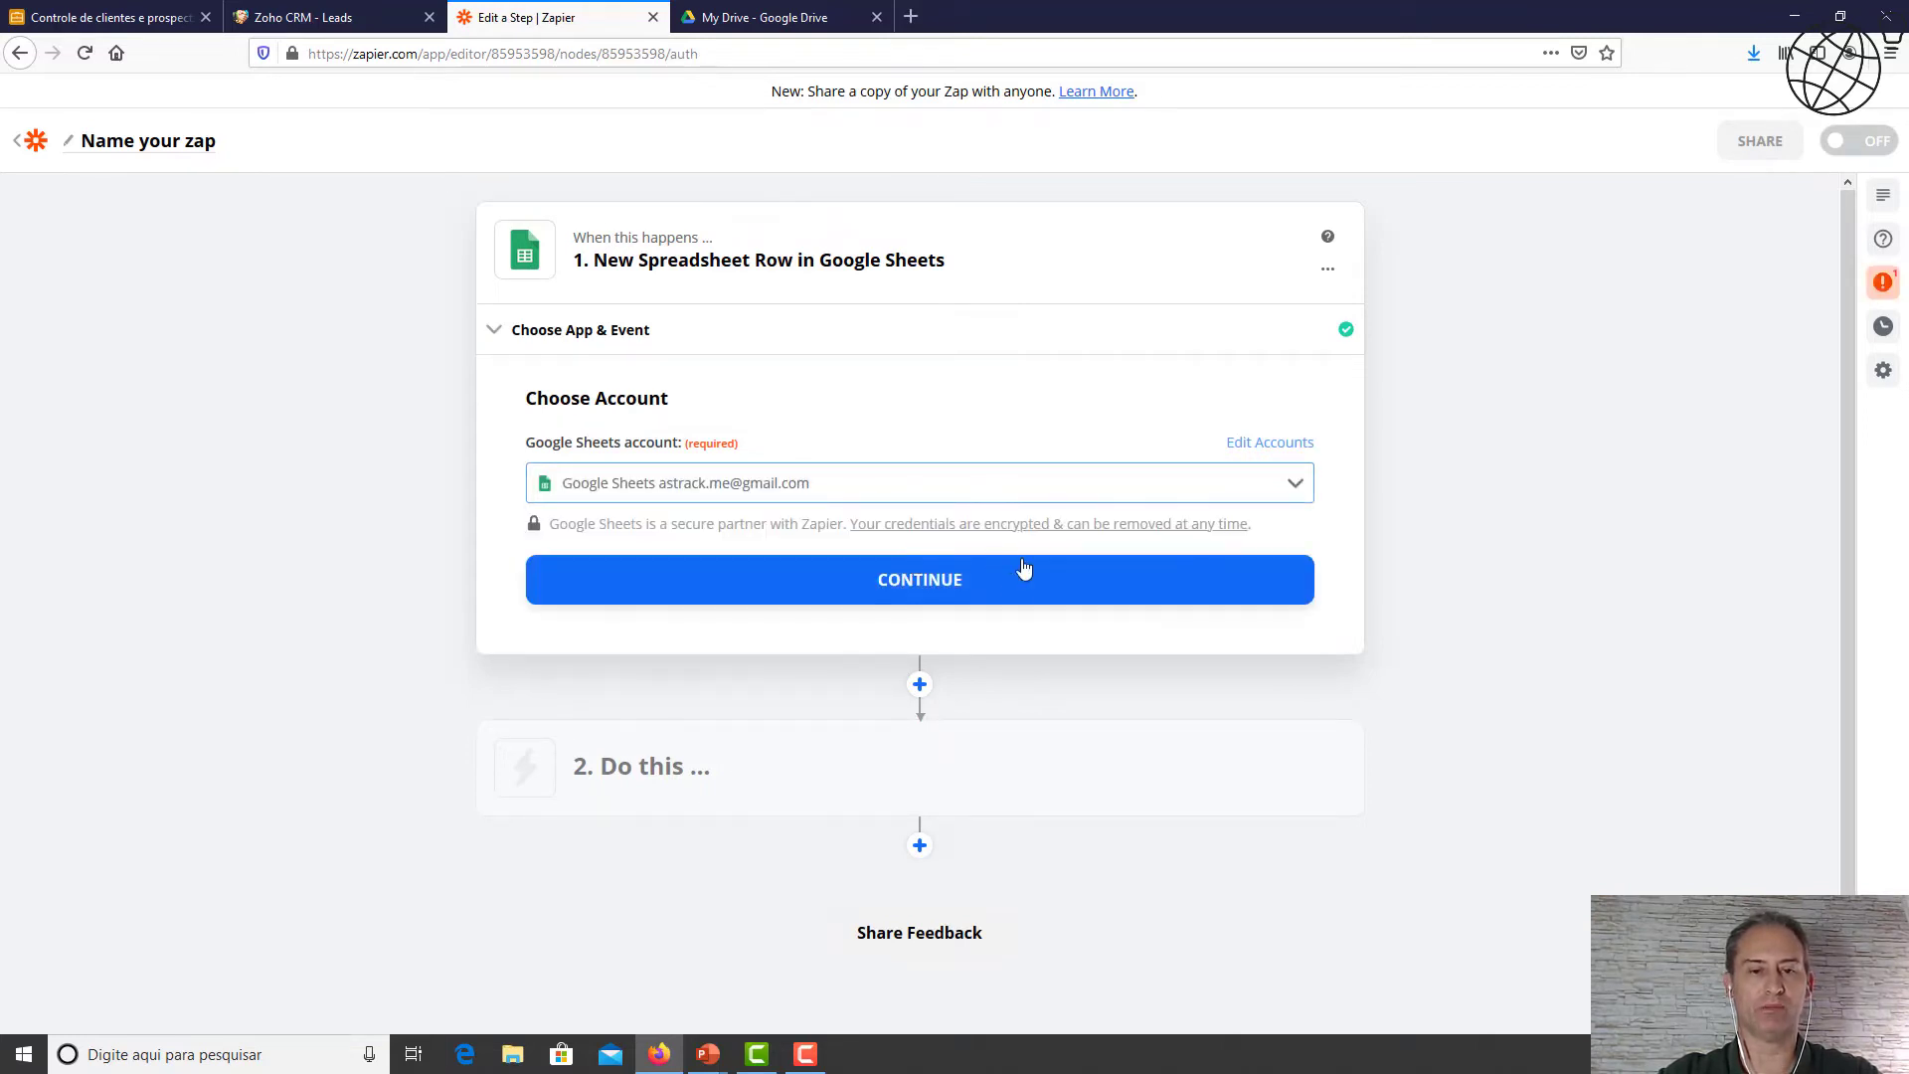
click(990, 594)
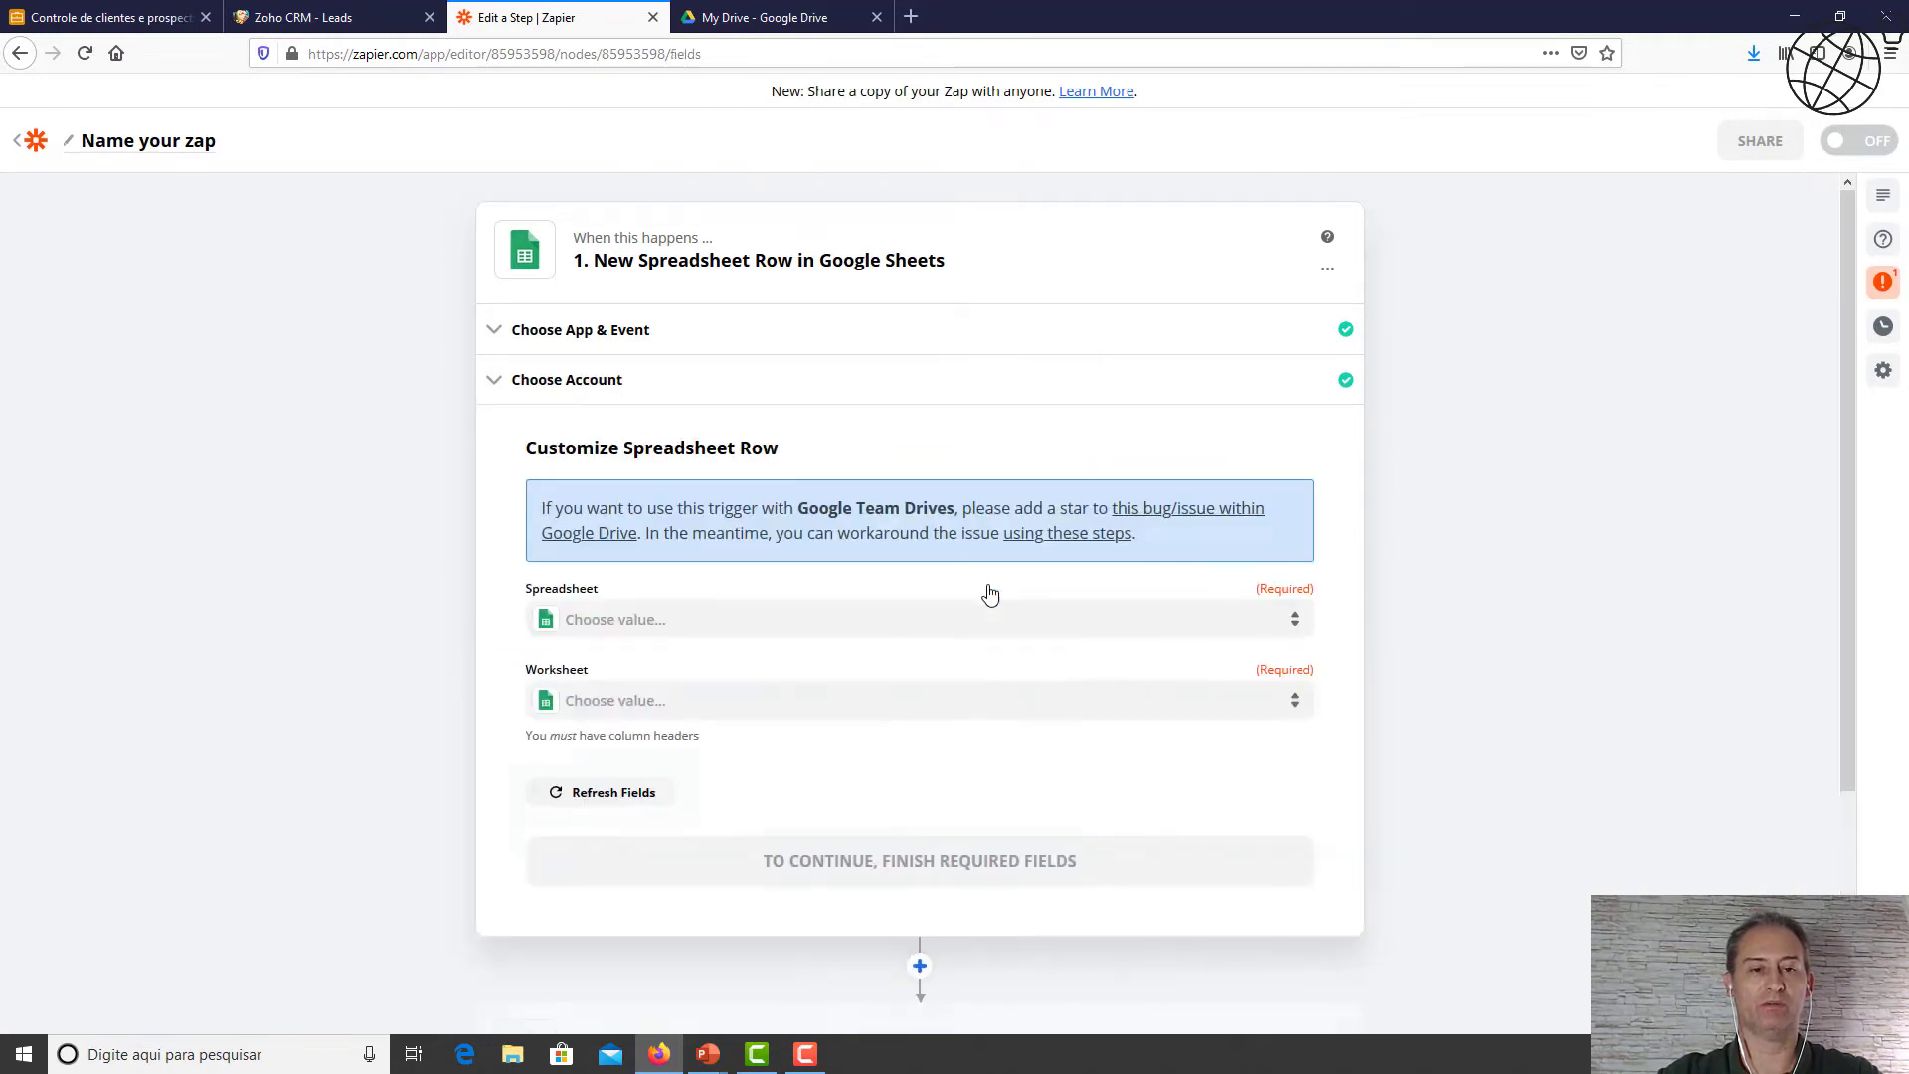
Set the trigger's spreadsheet to bons-contatos and its worksheet to Importar, and test the connection to continue to the action.
click(950, 625)
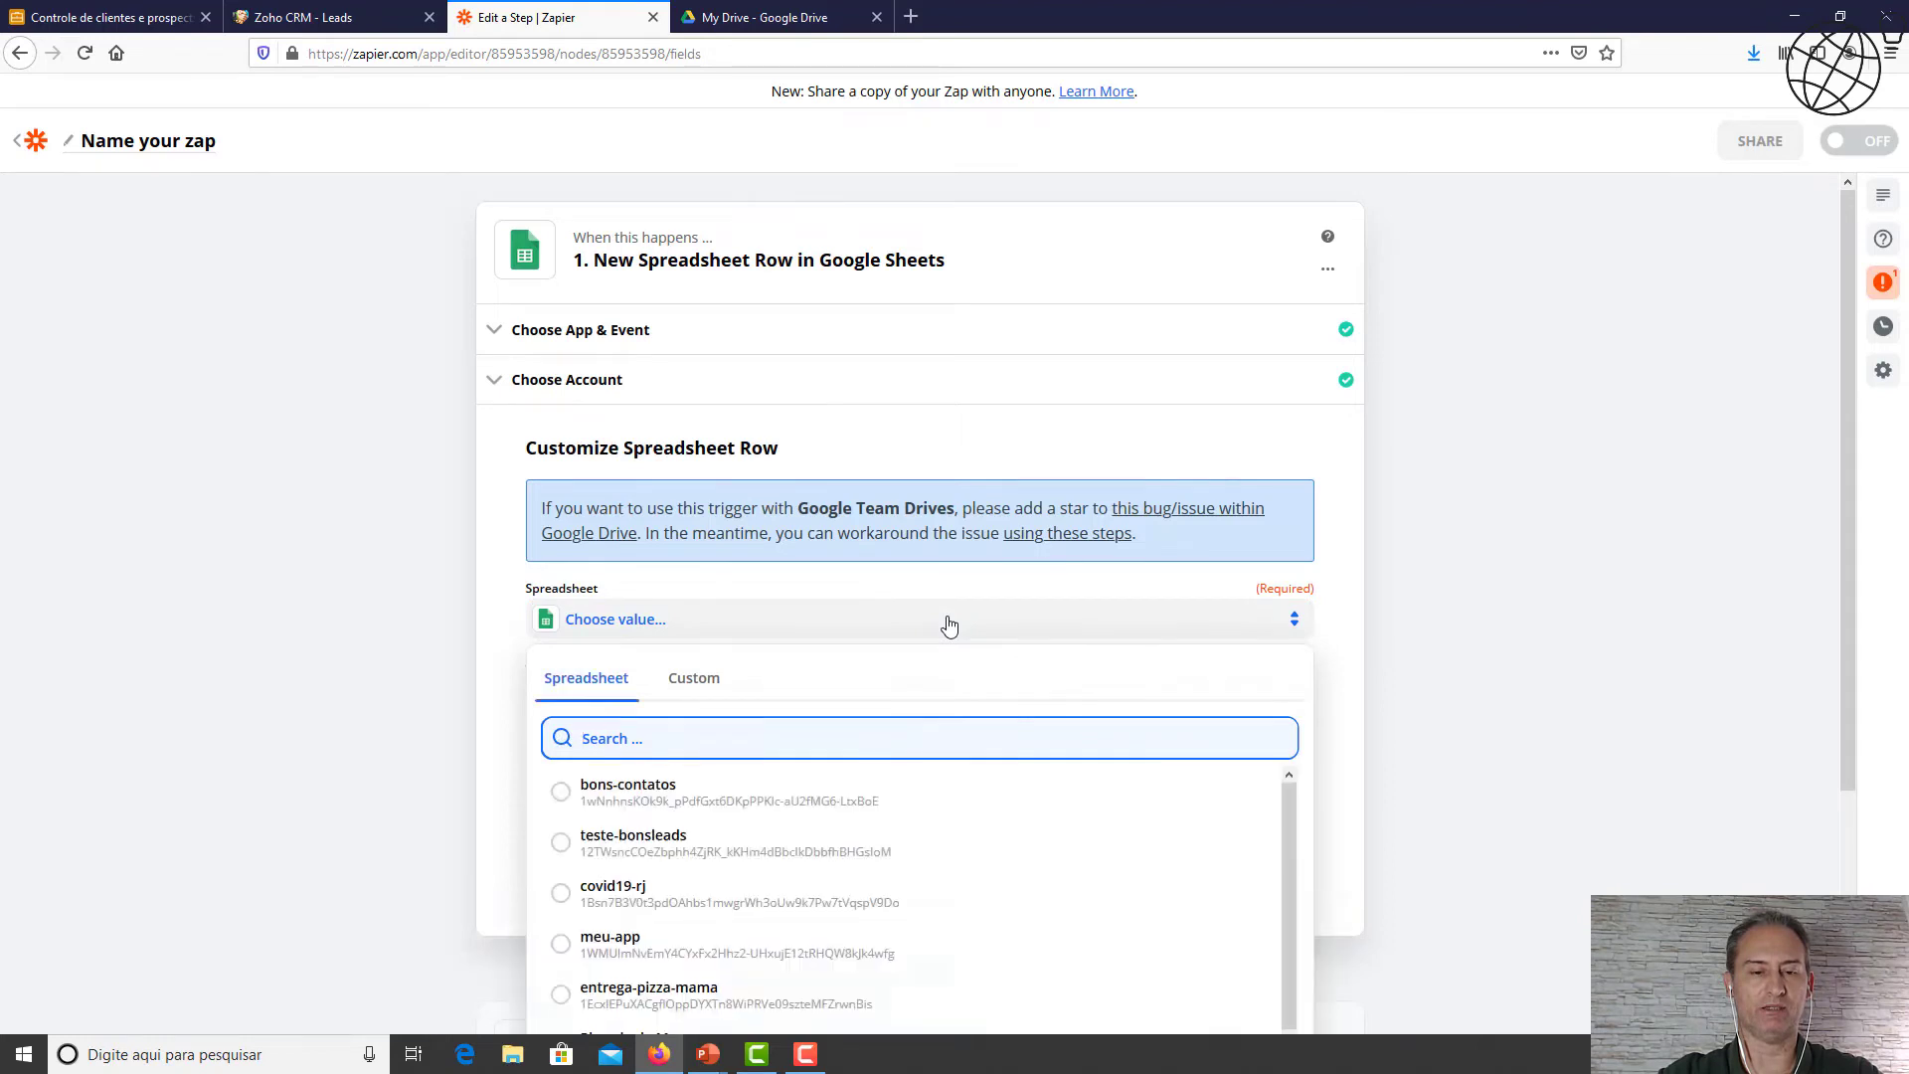
click(806, 816)
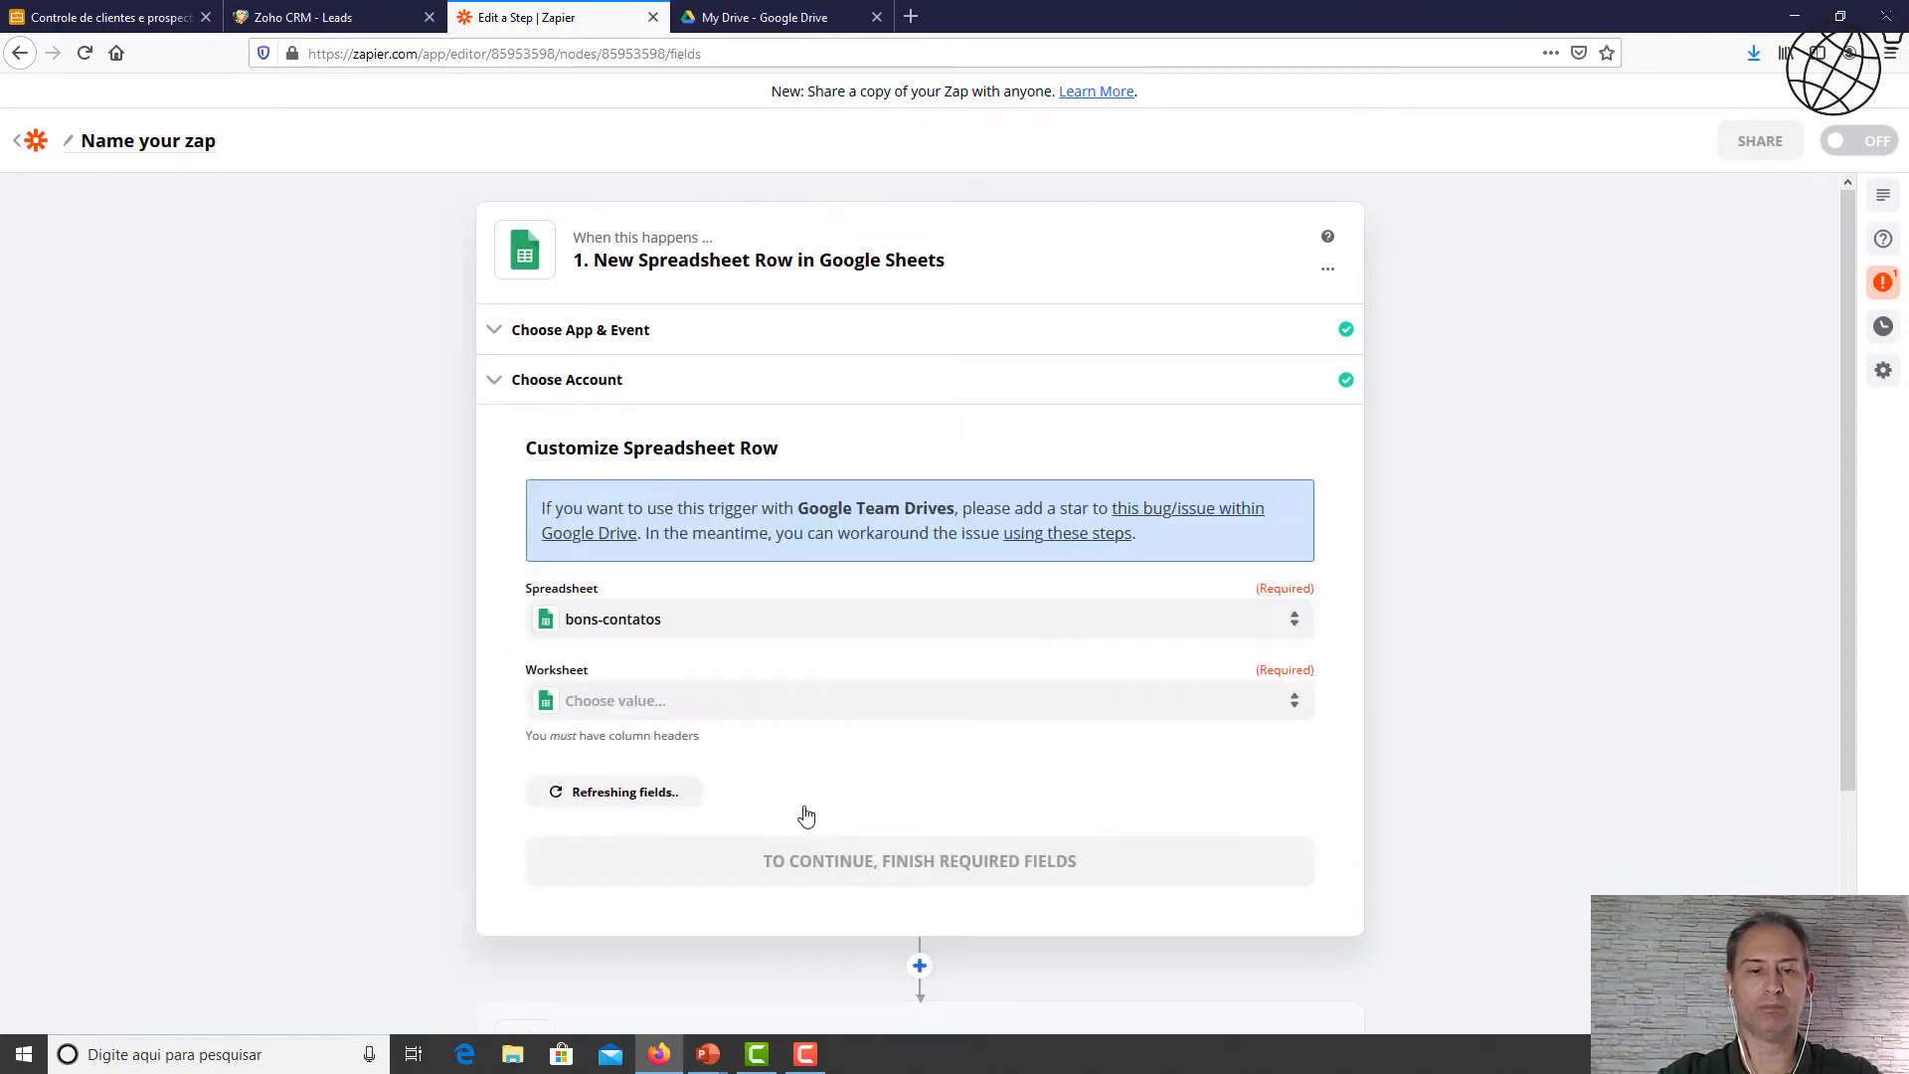
click(898, 717)
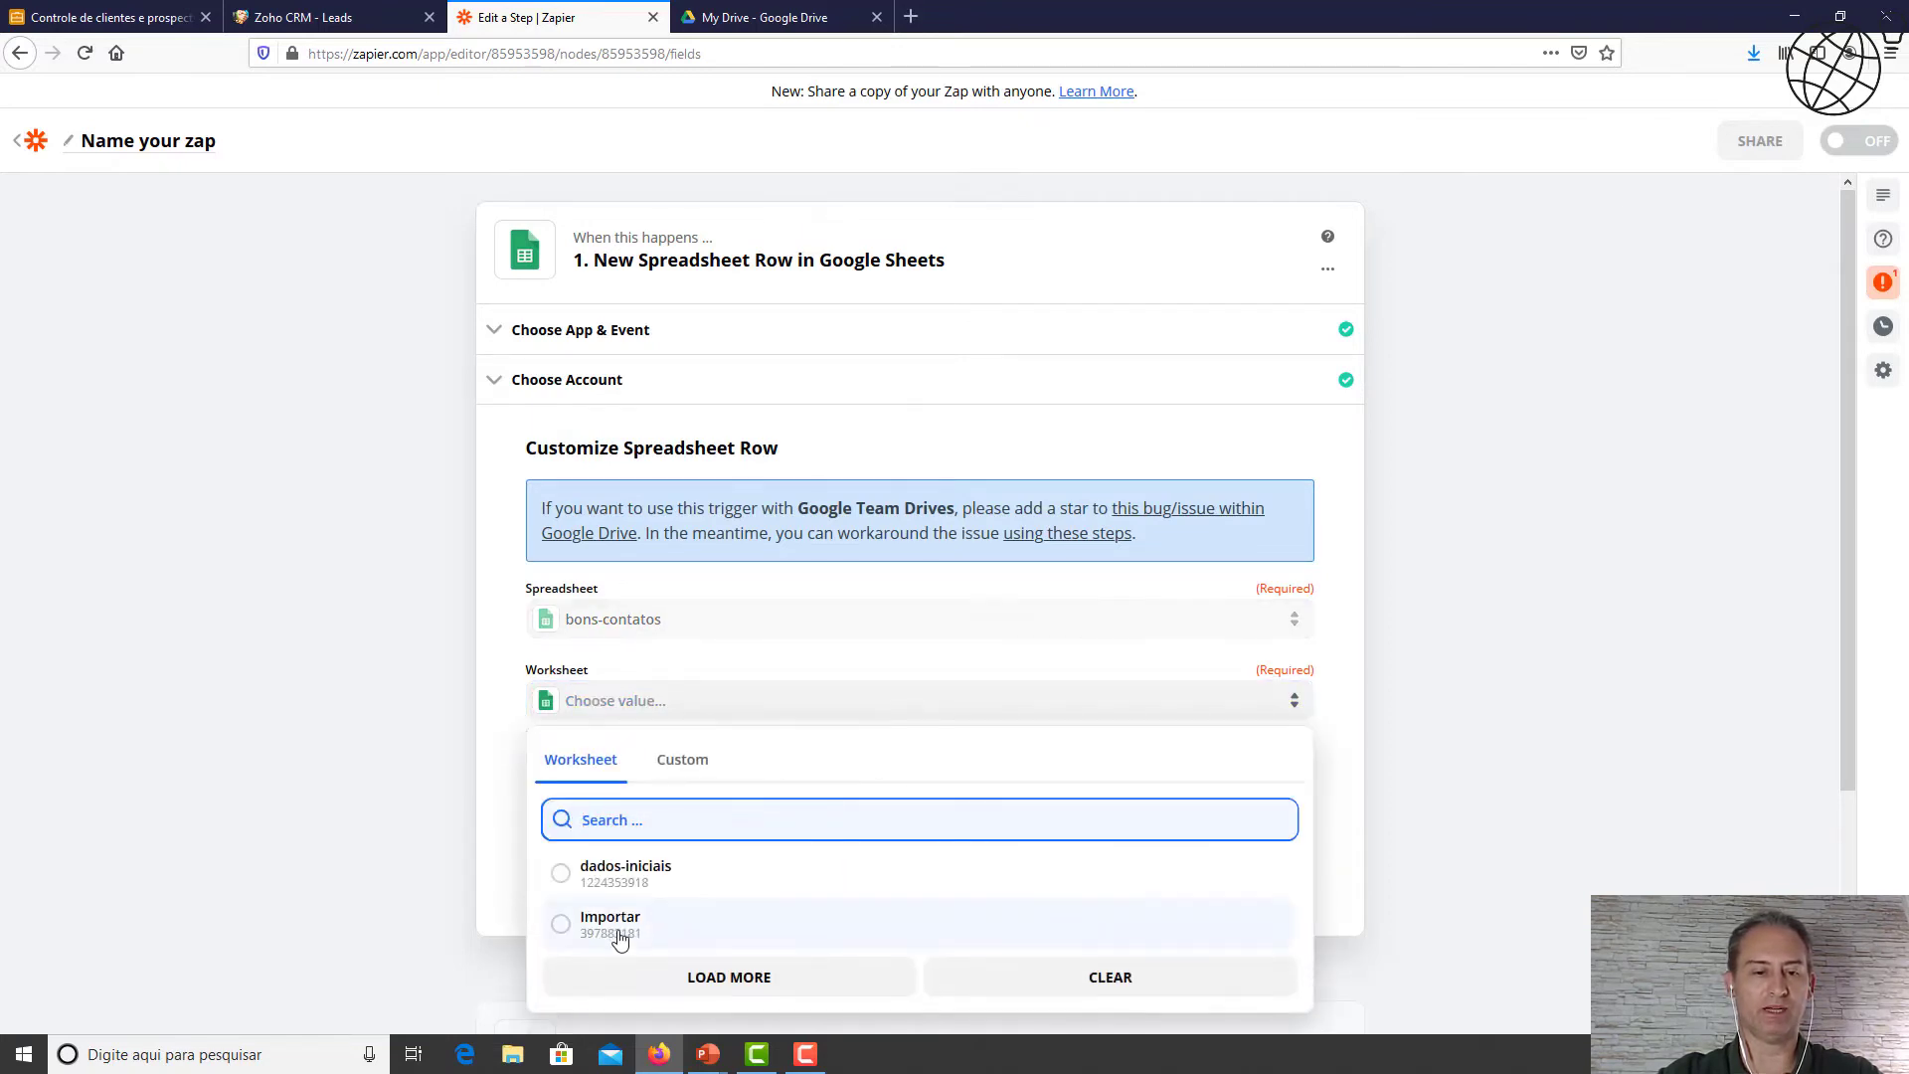
click(619, 927)
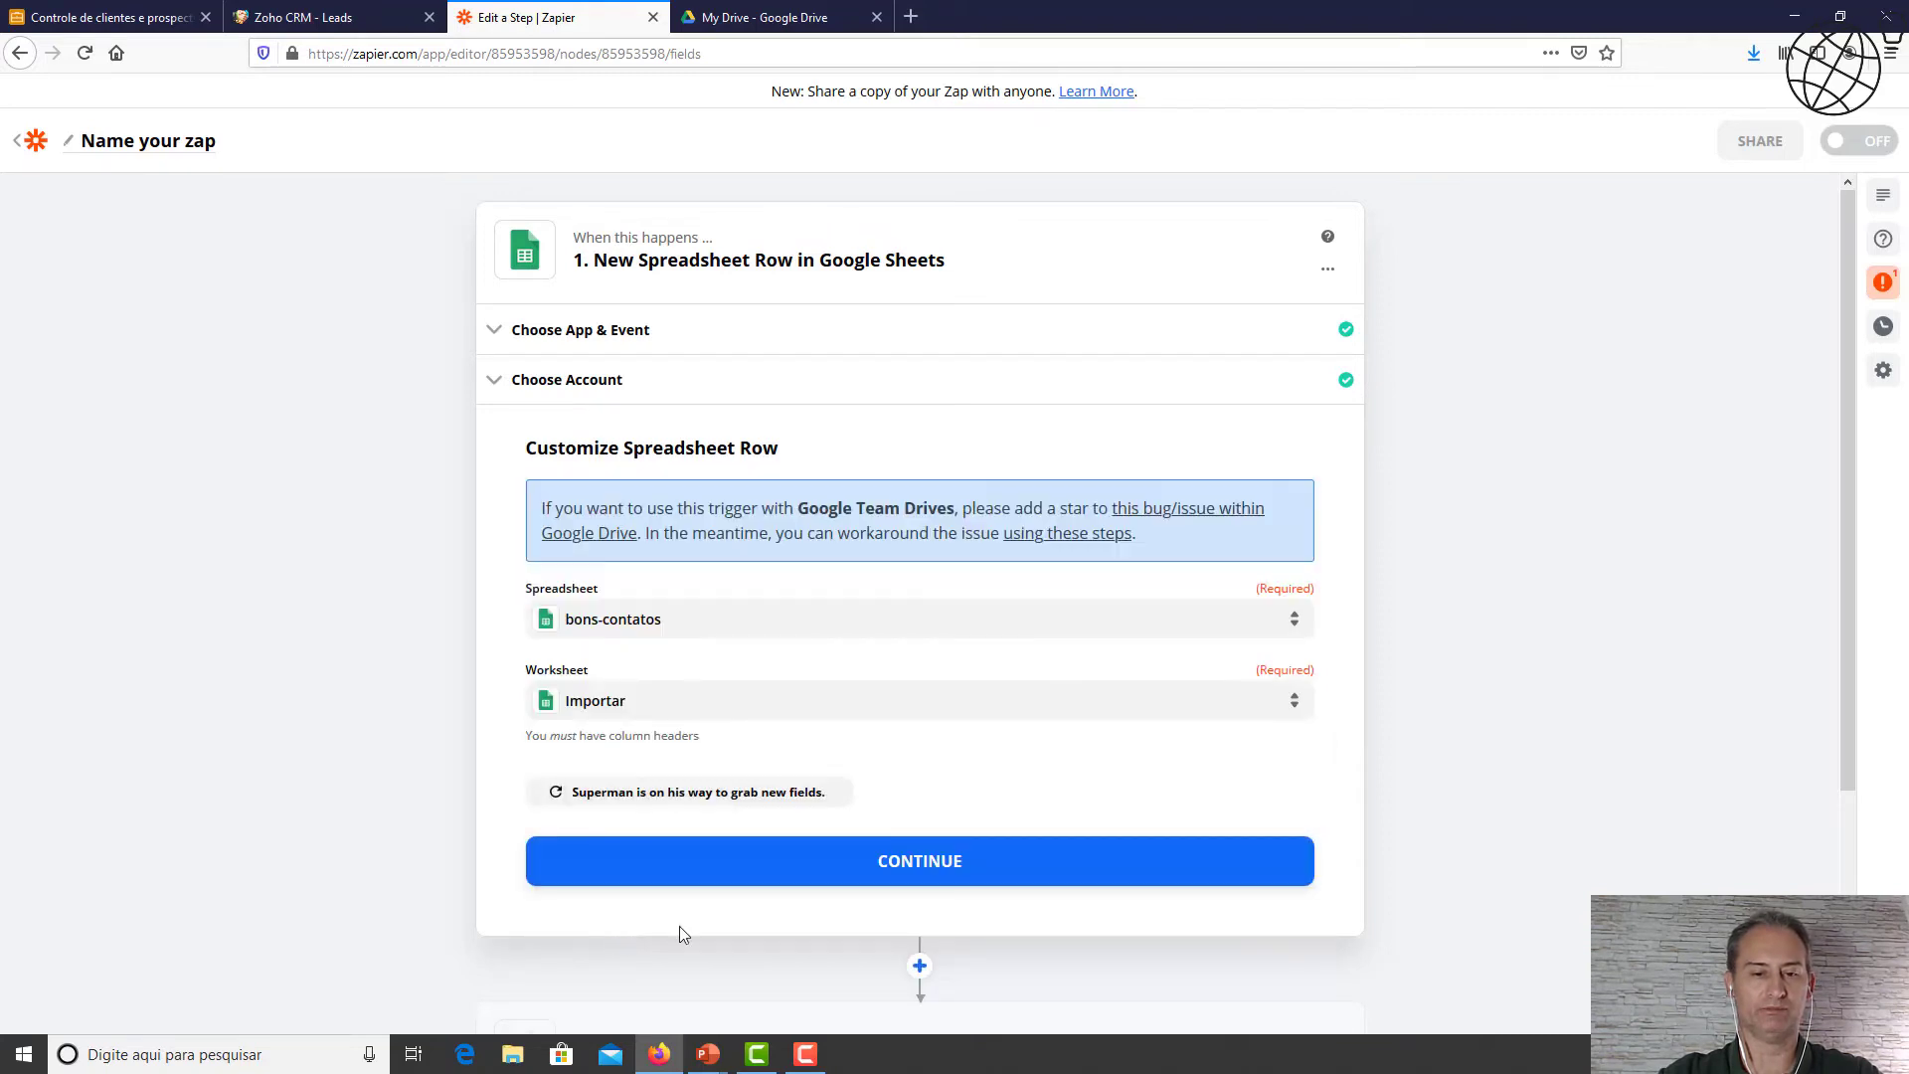
click(895, 882)
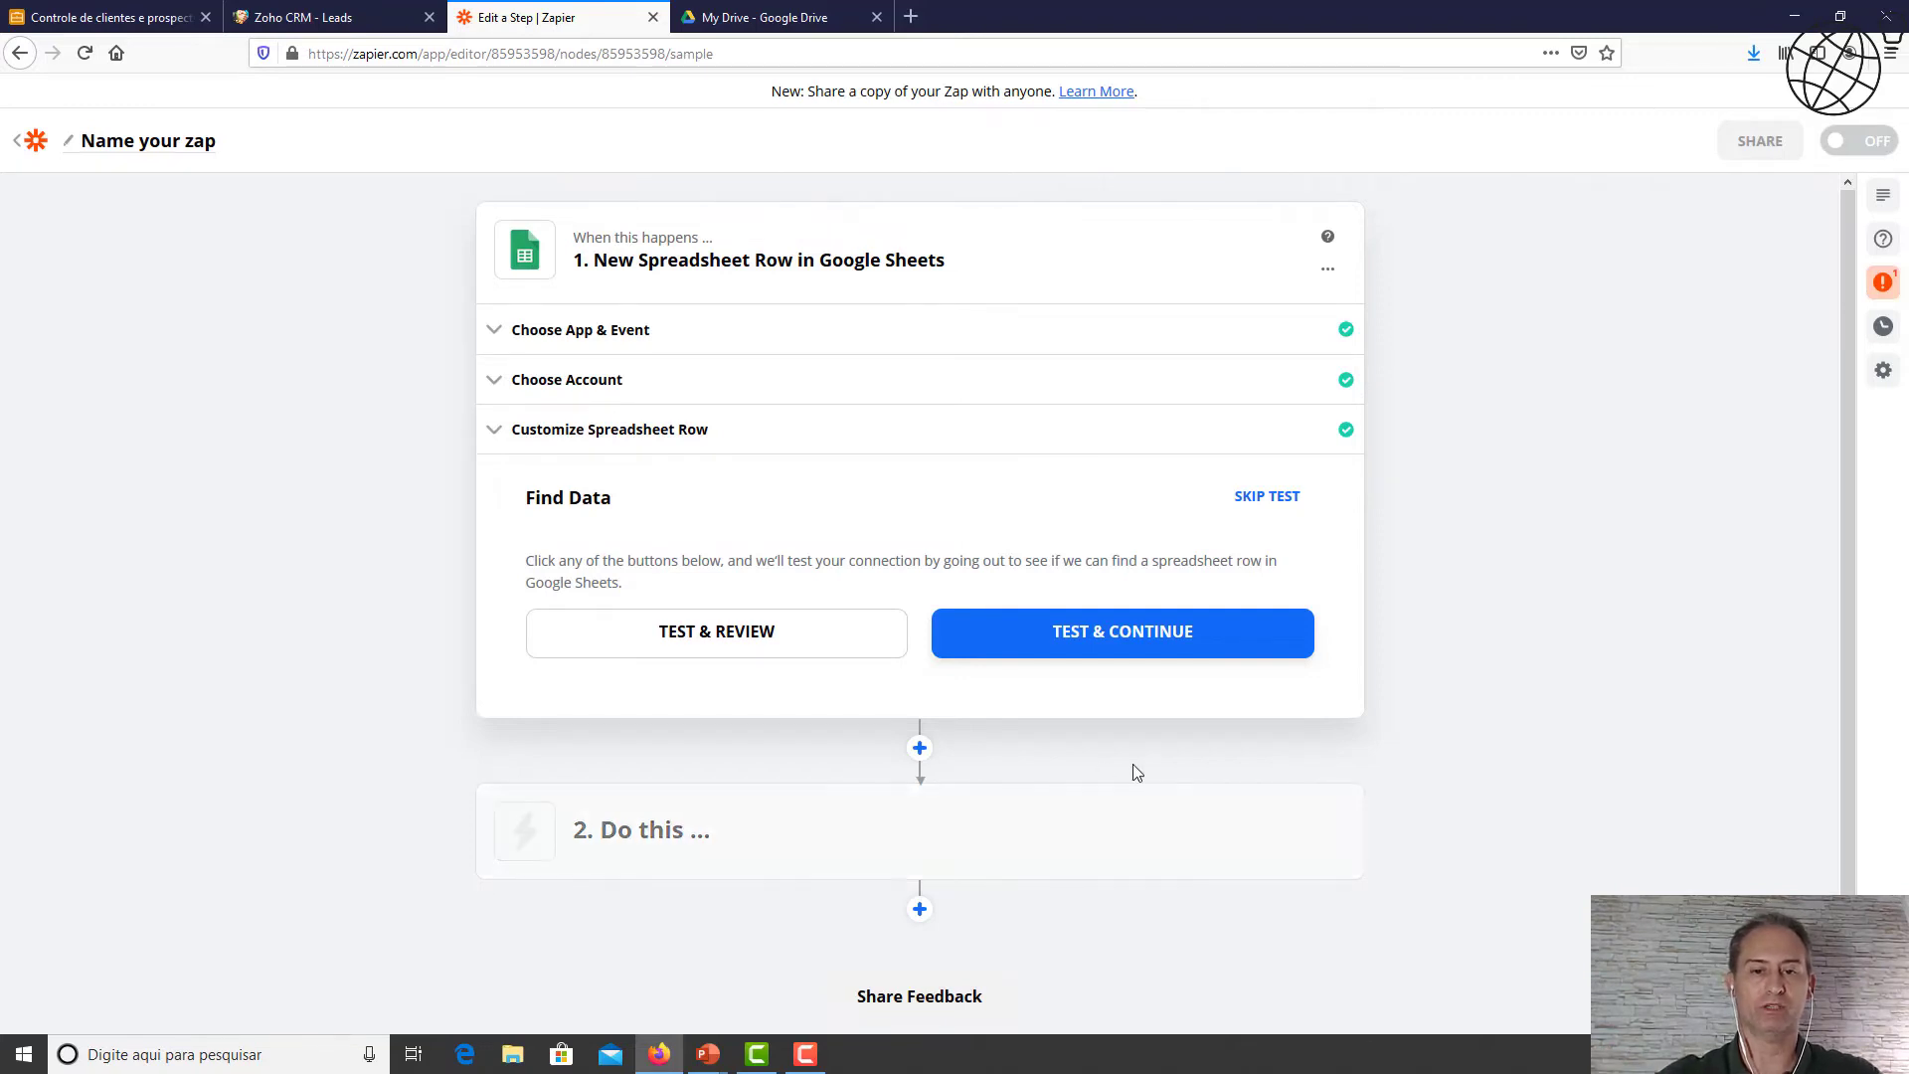
click(1142, 647)
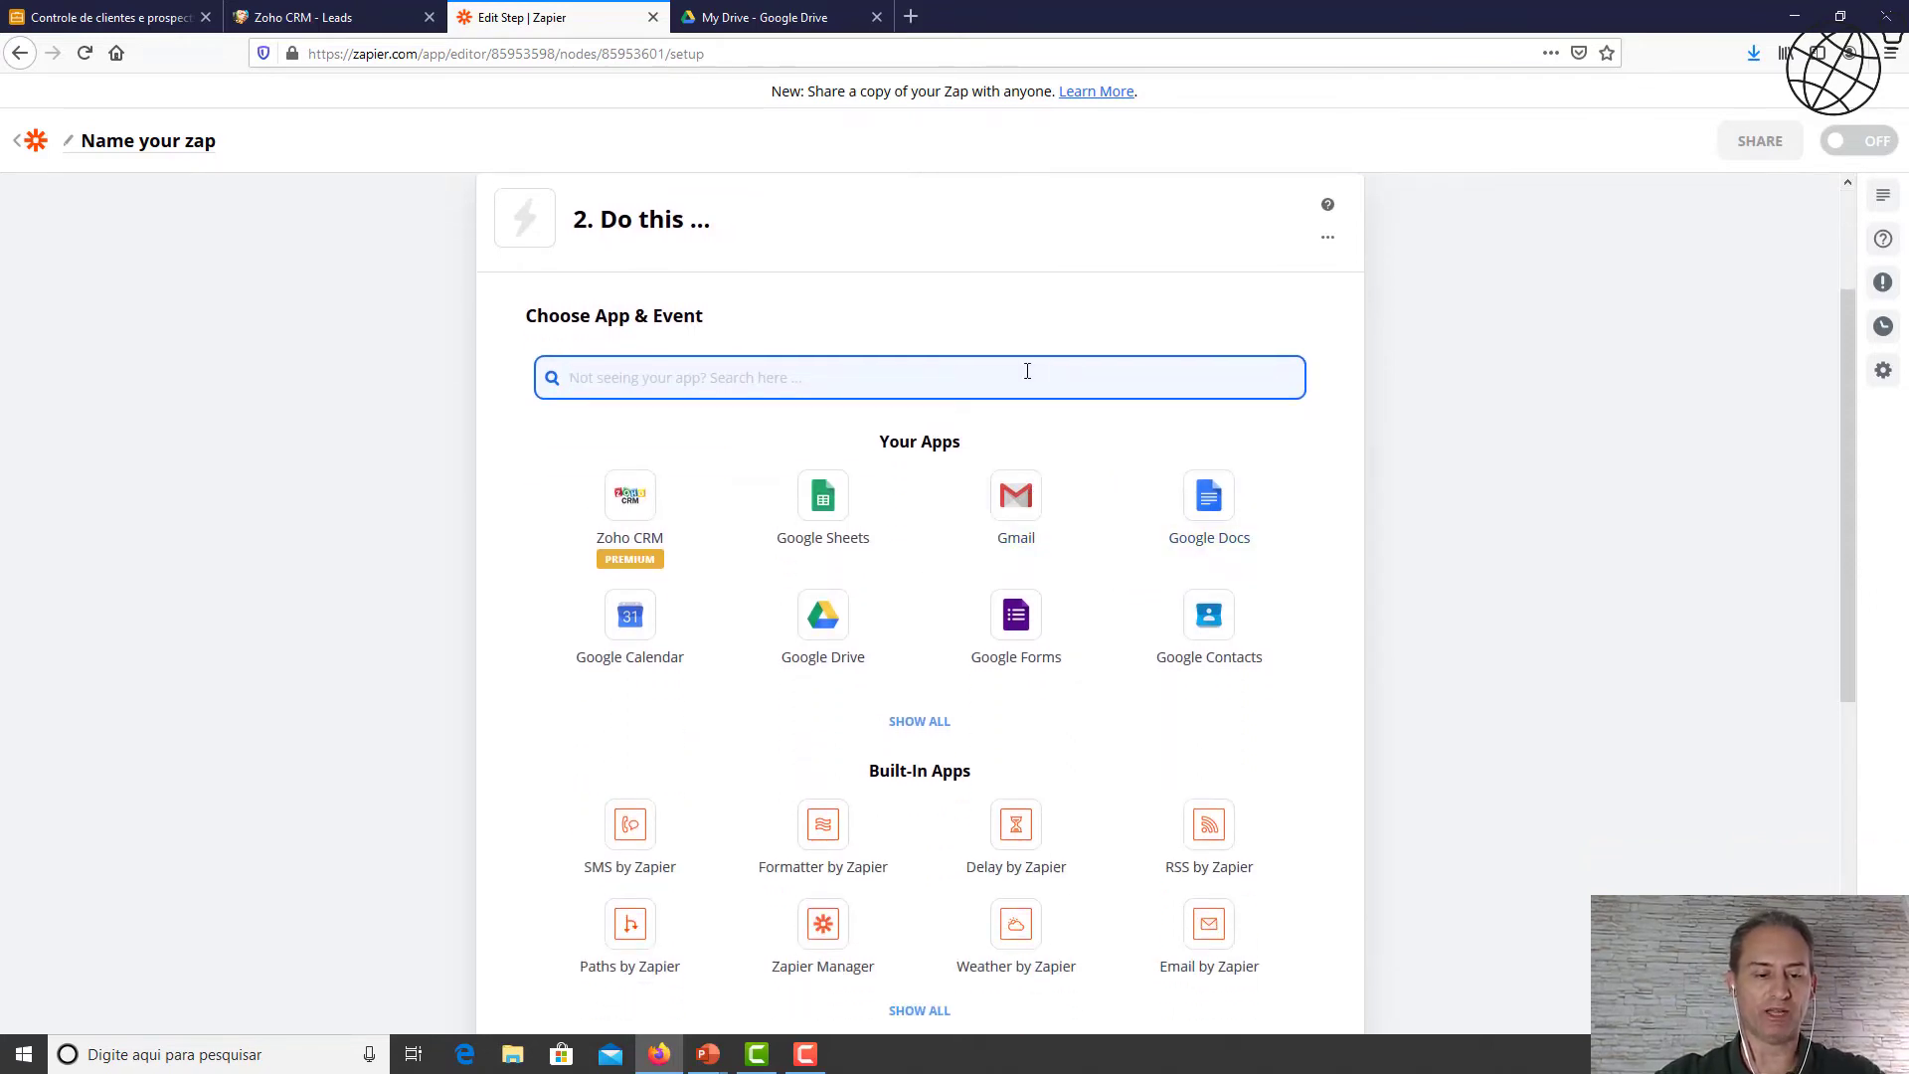
Set the zap's action app to Zoho CRM with Create Module Entry as the action event, and continue to the account choice.
text(zoho)
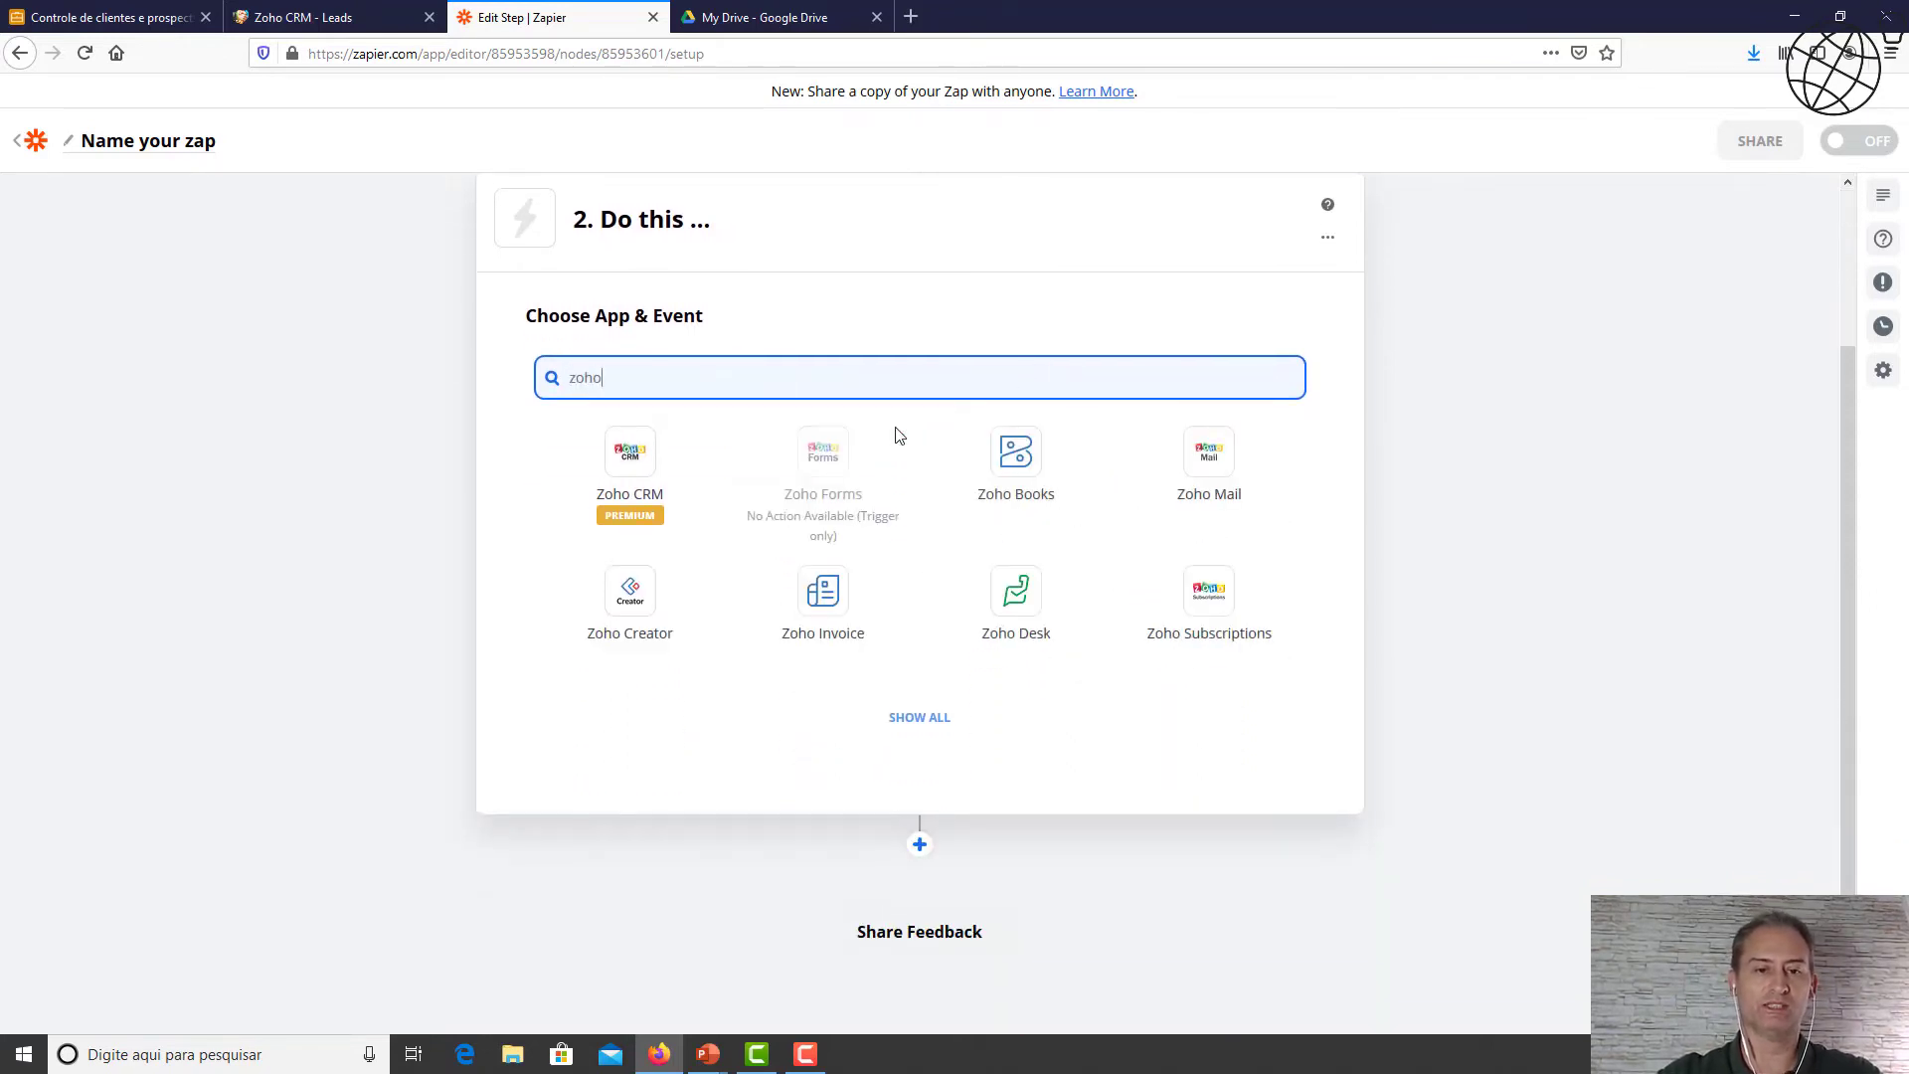
click(647, 476)
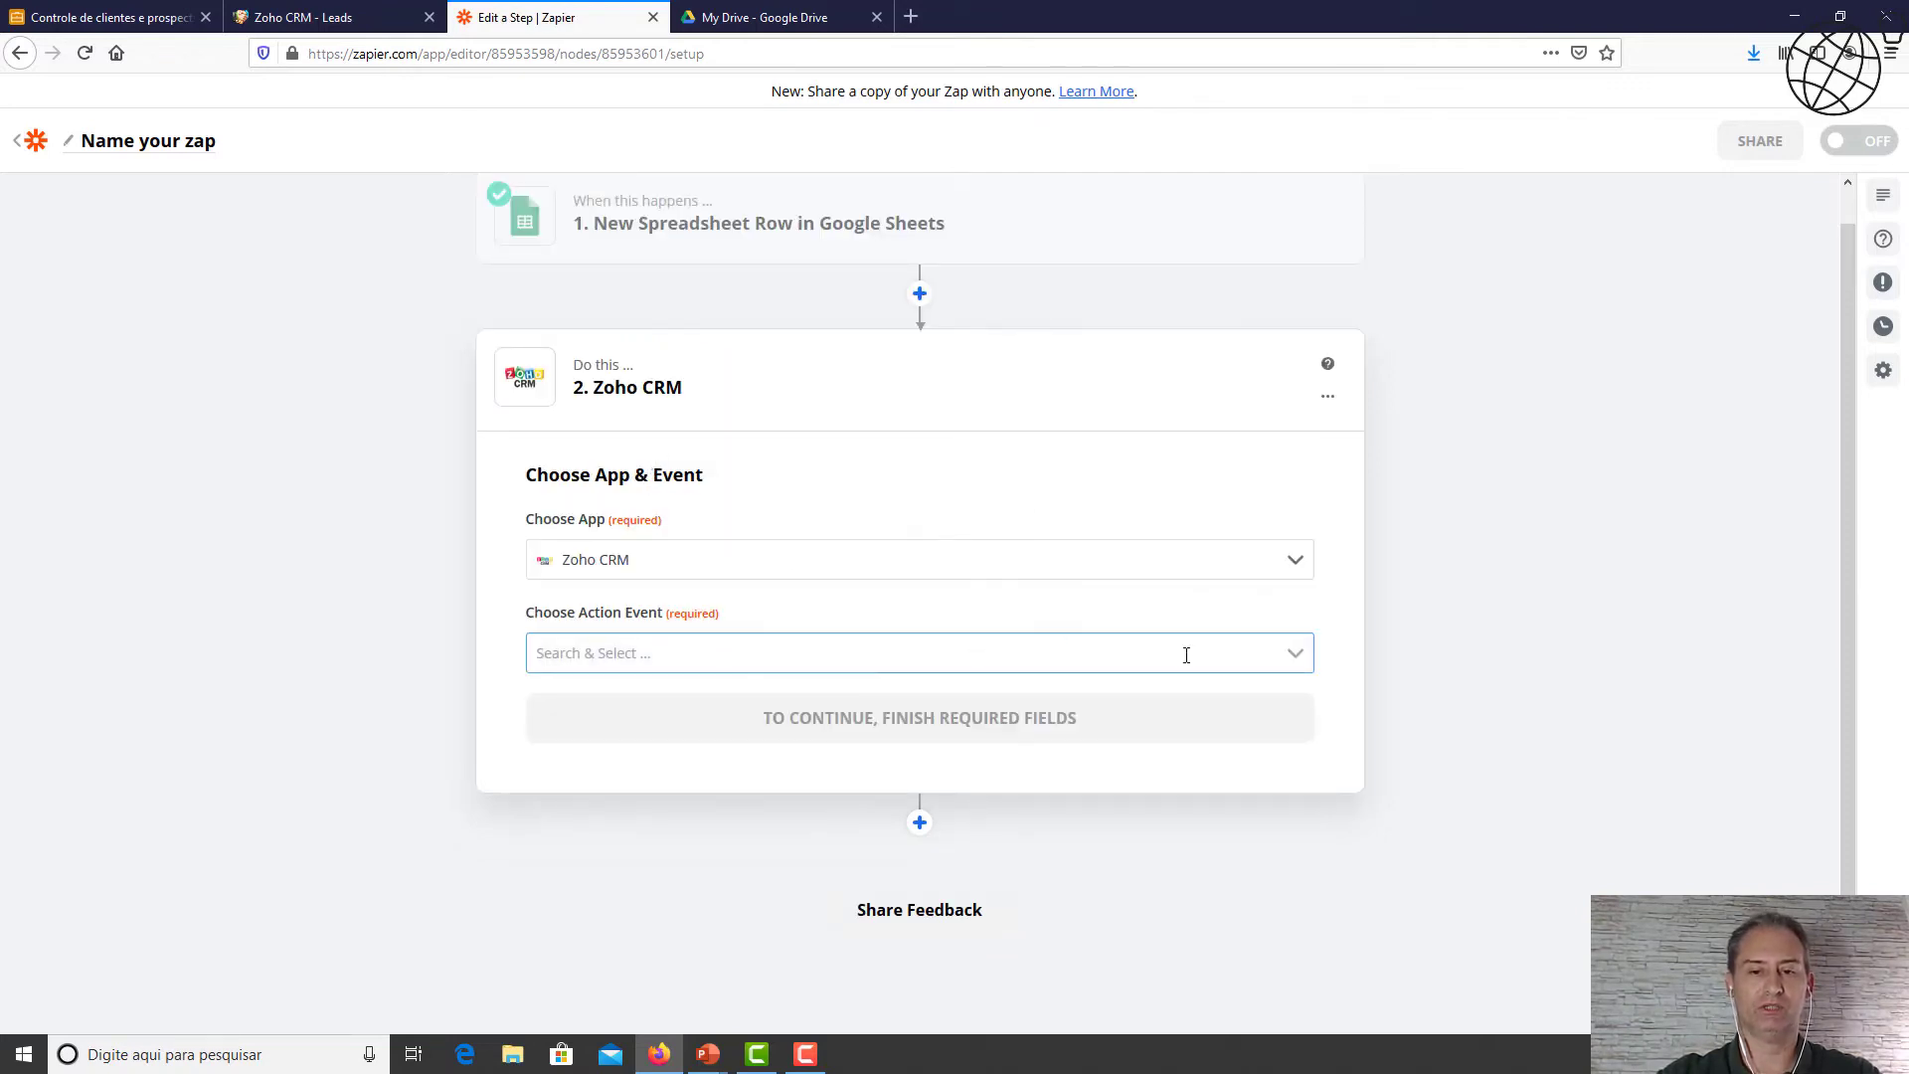
click(1290, 657)
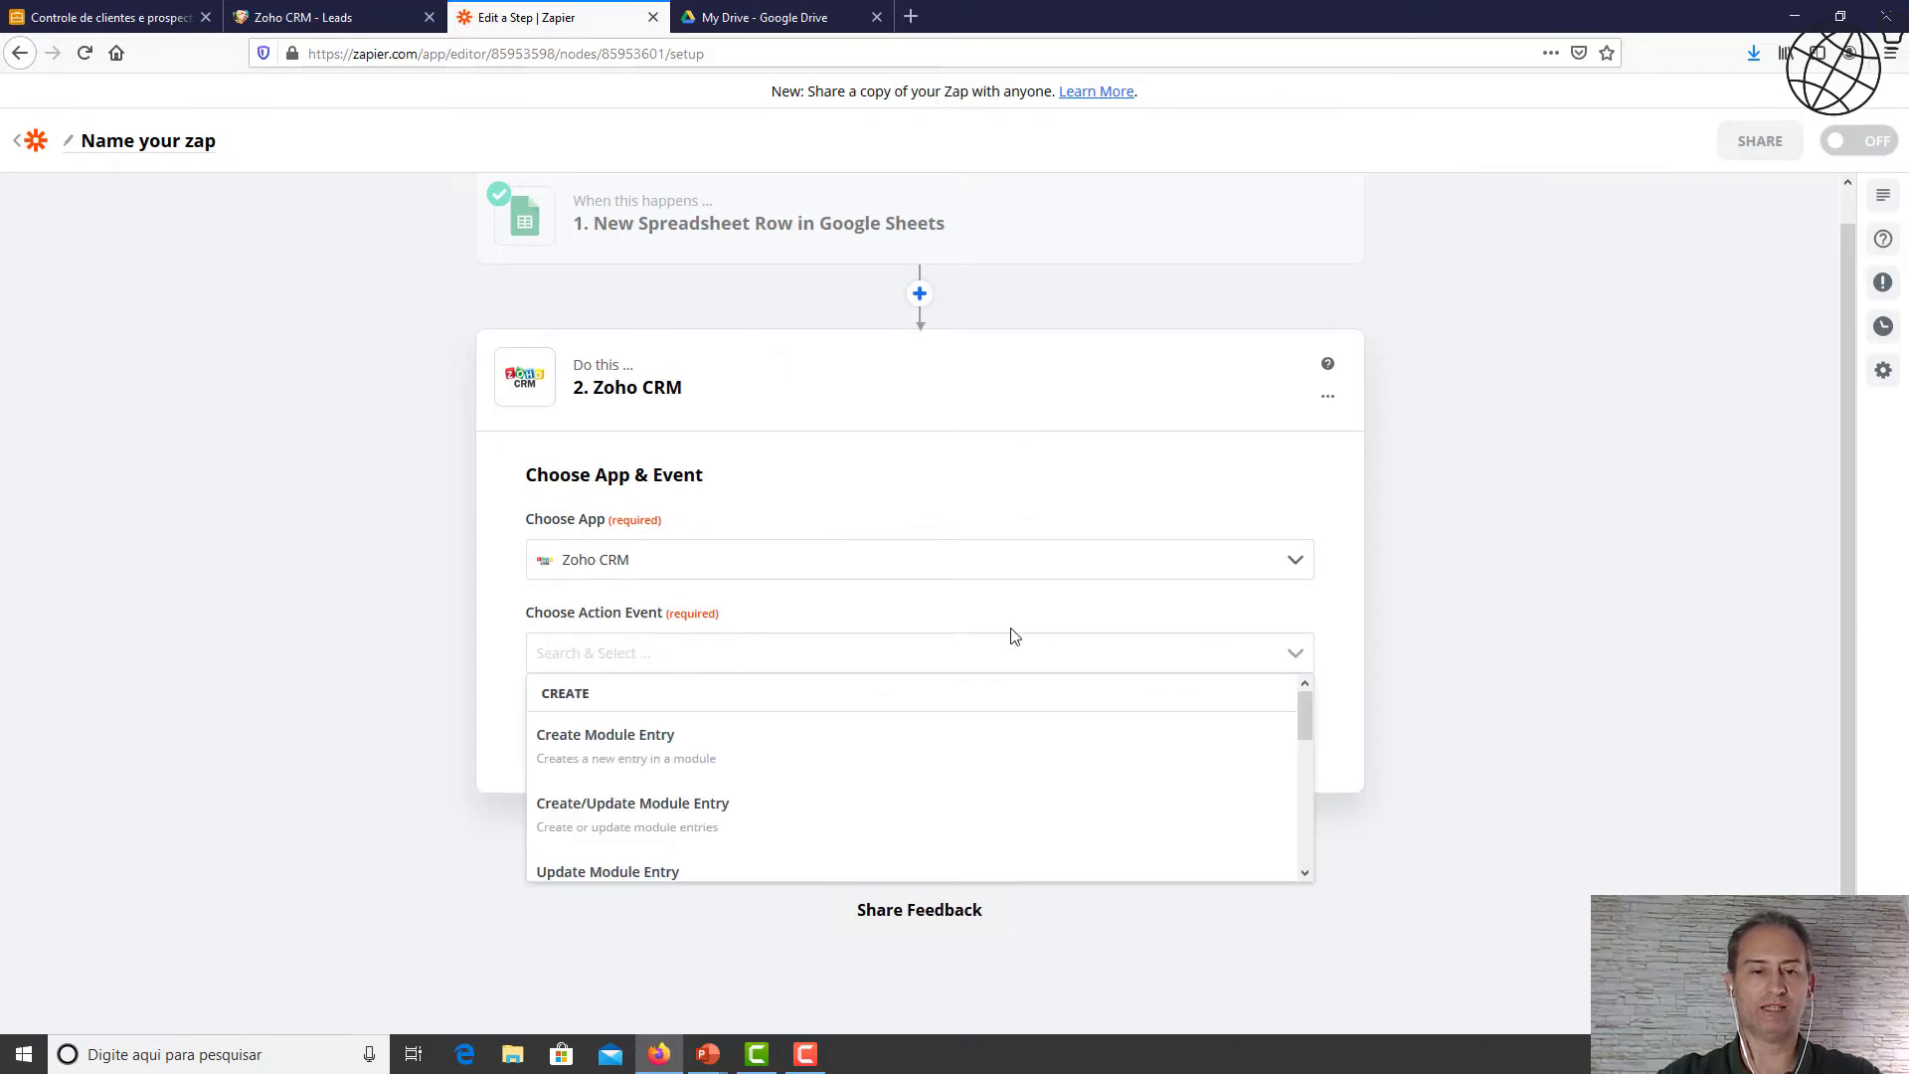
click(716, 754)
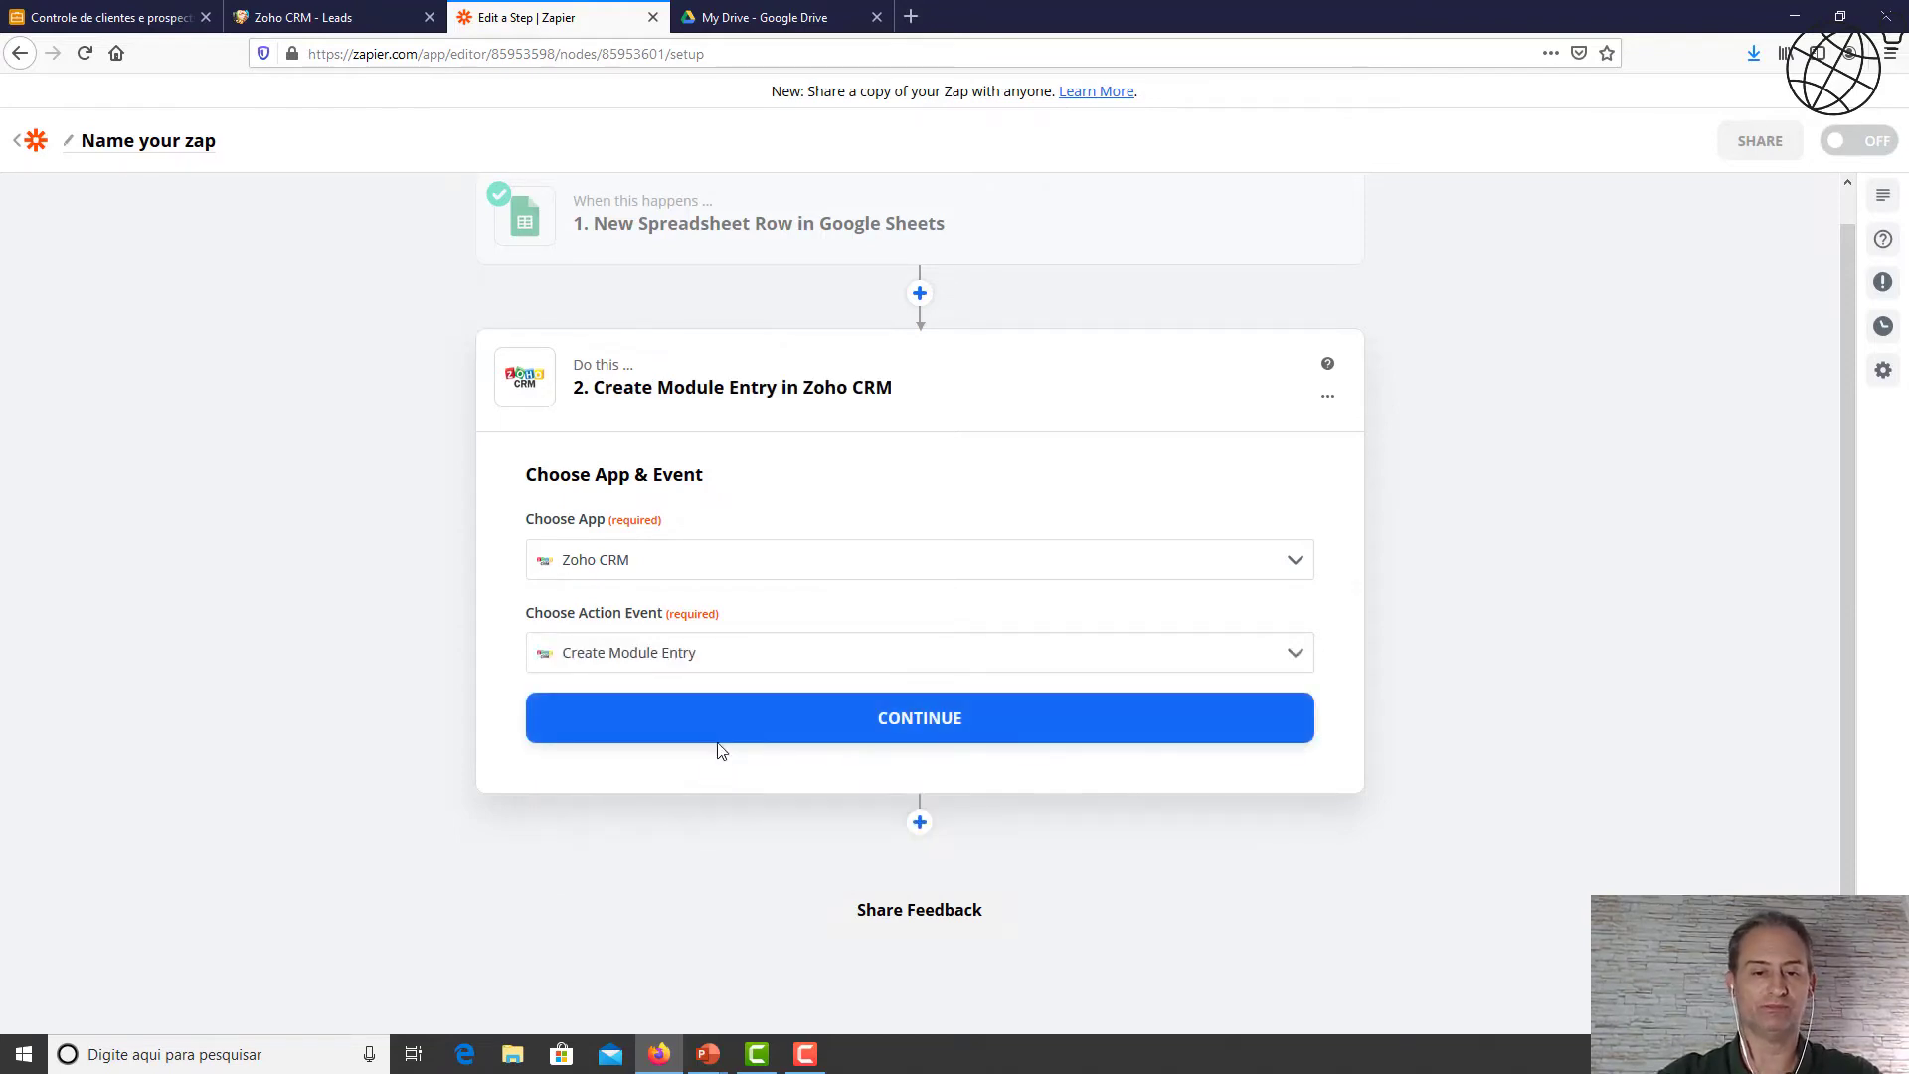
click(748, 740)
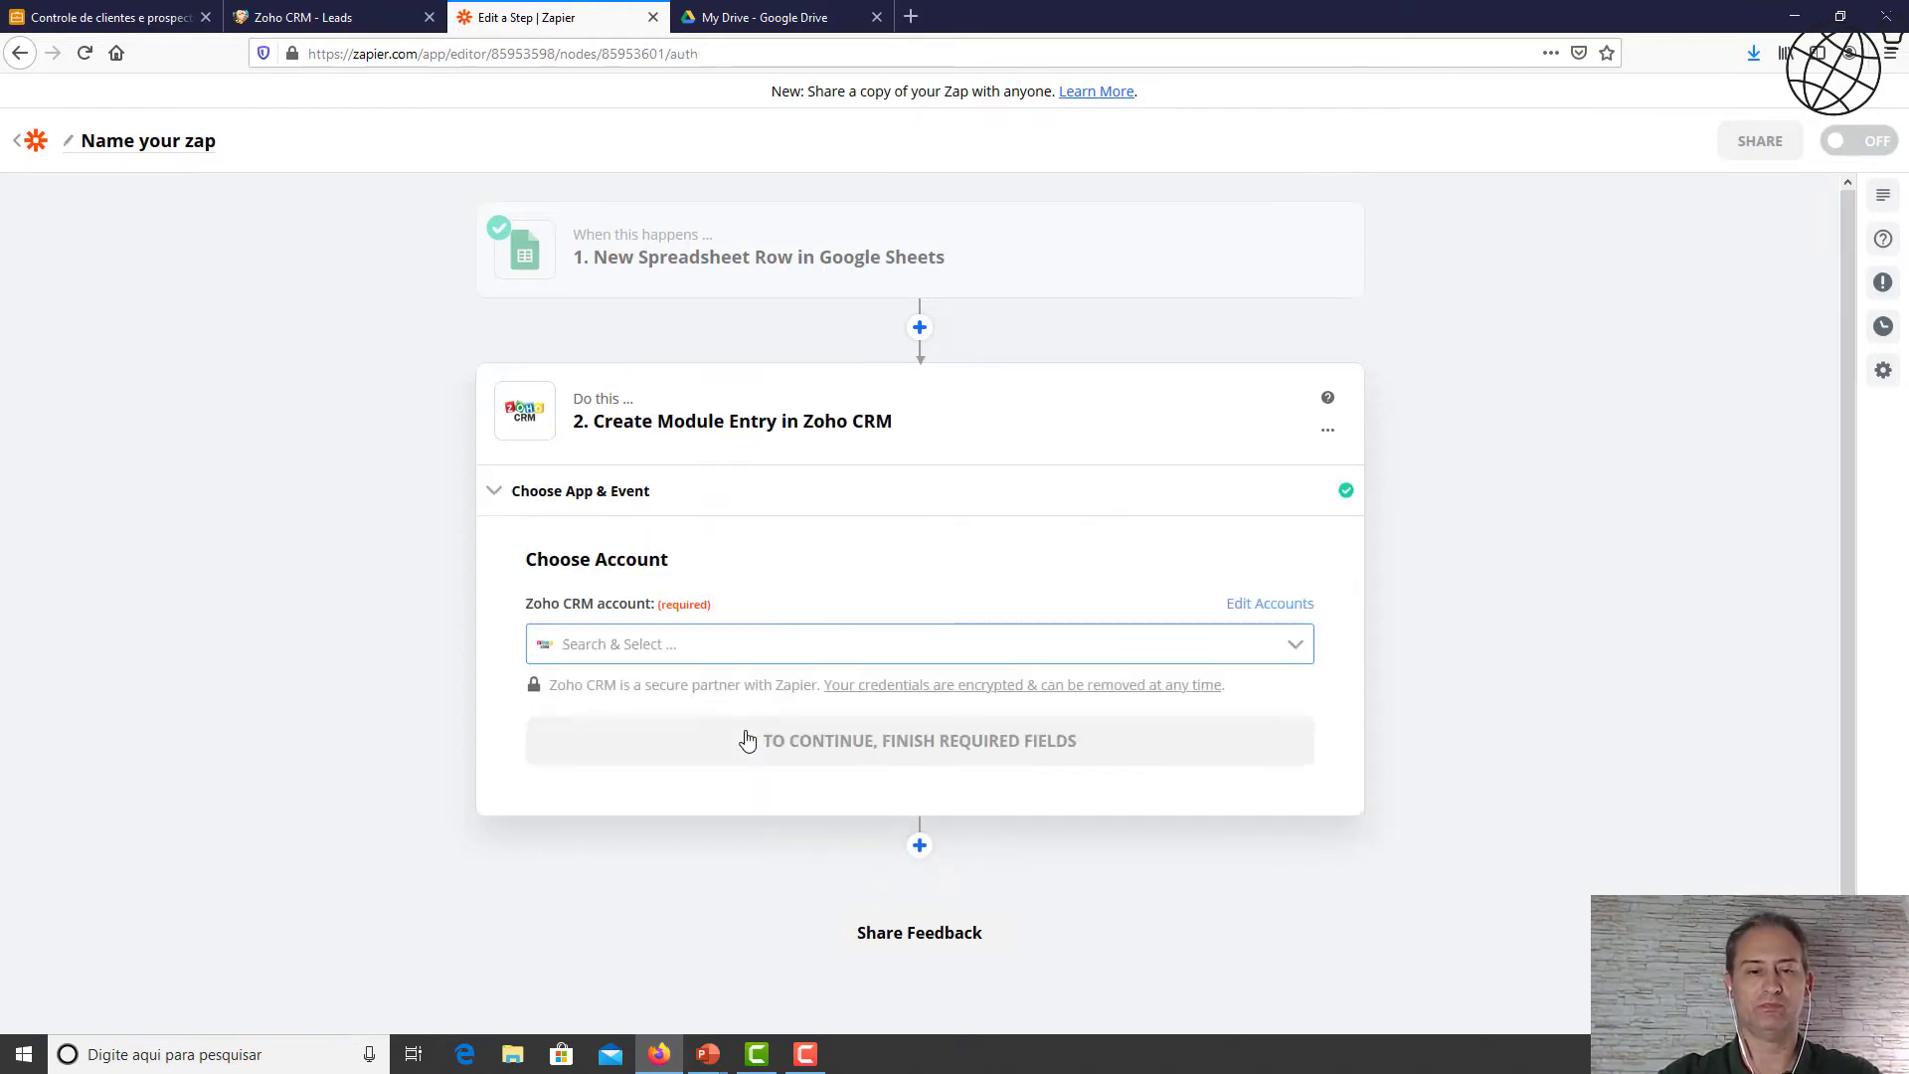
Assign the already connected private Zoho CRM account to the action and continue to the module entry settings.
click(990, 651)
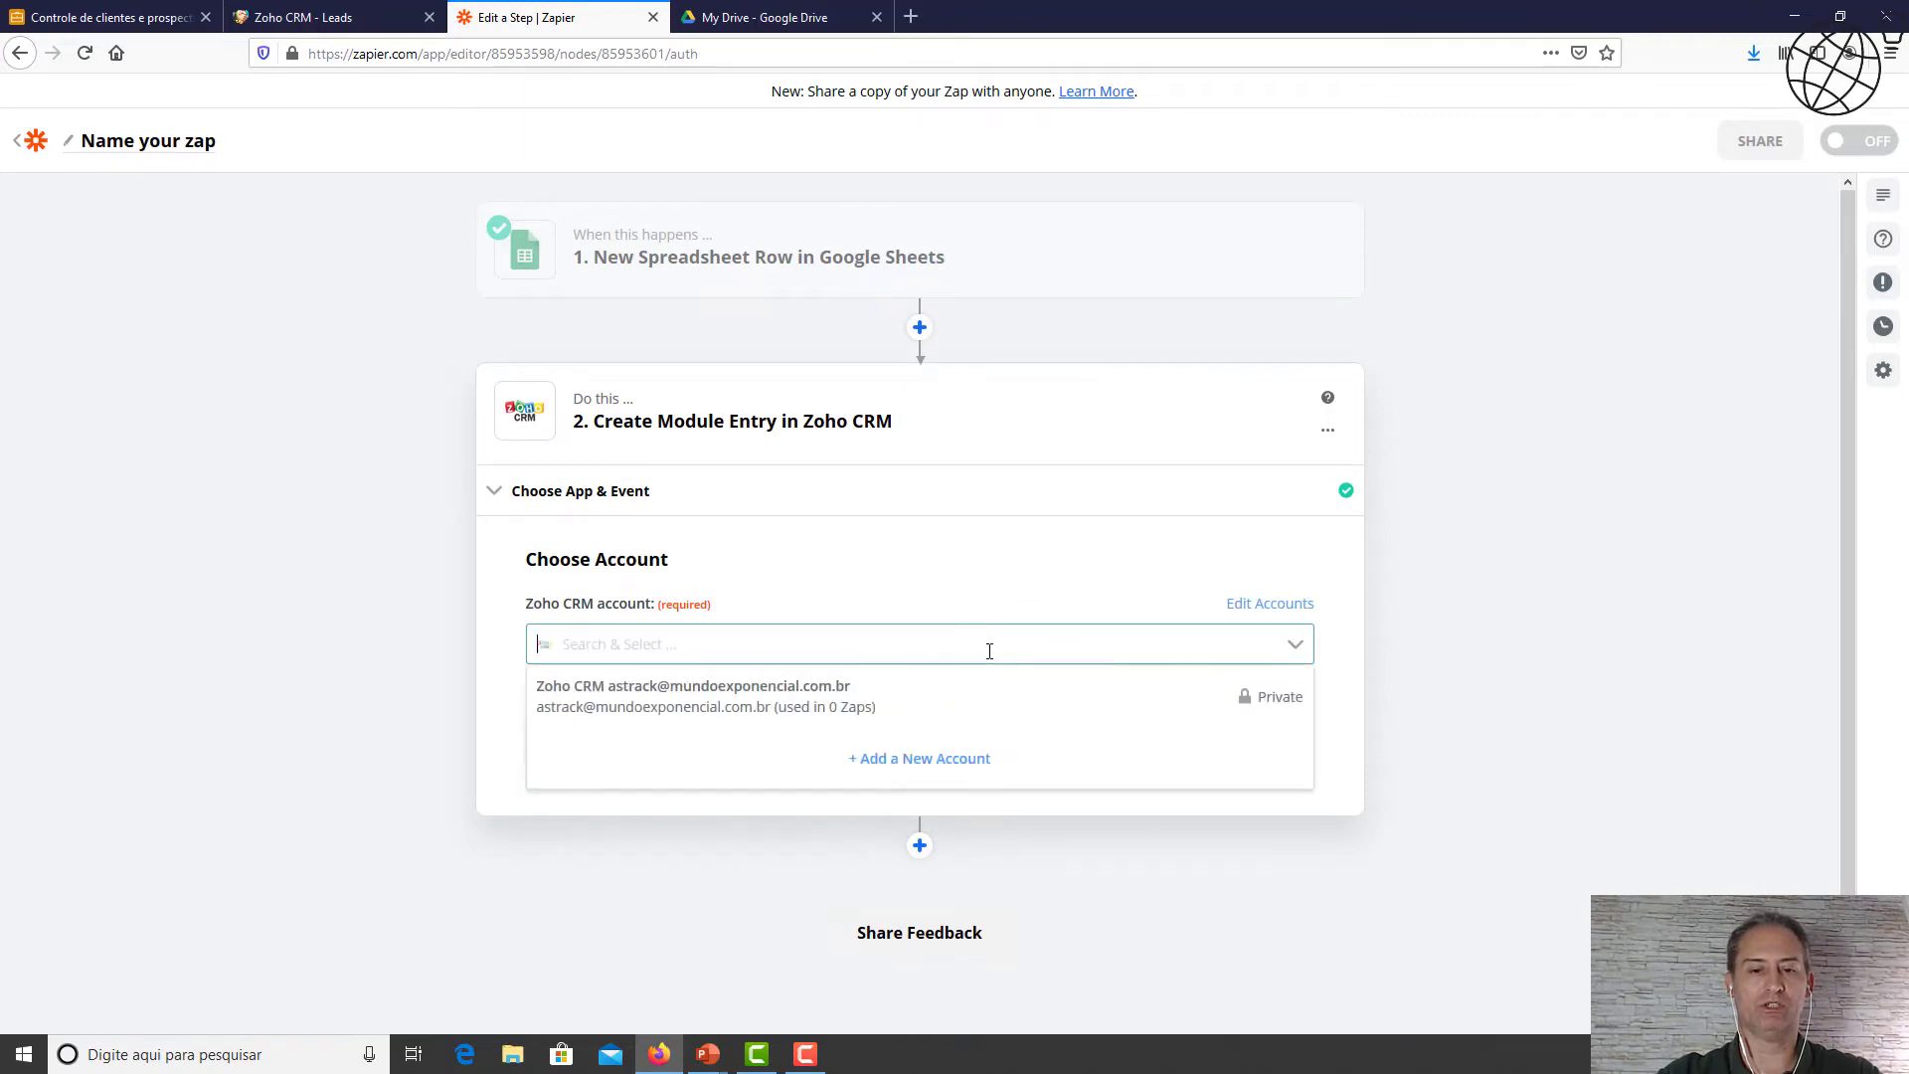
click(892, 709)
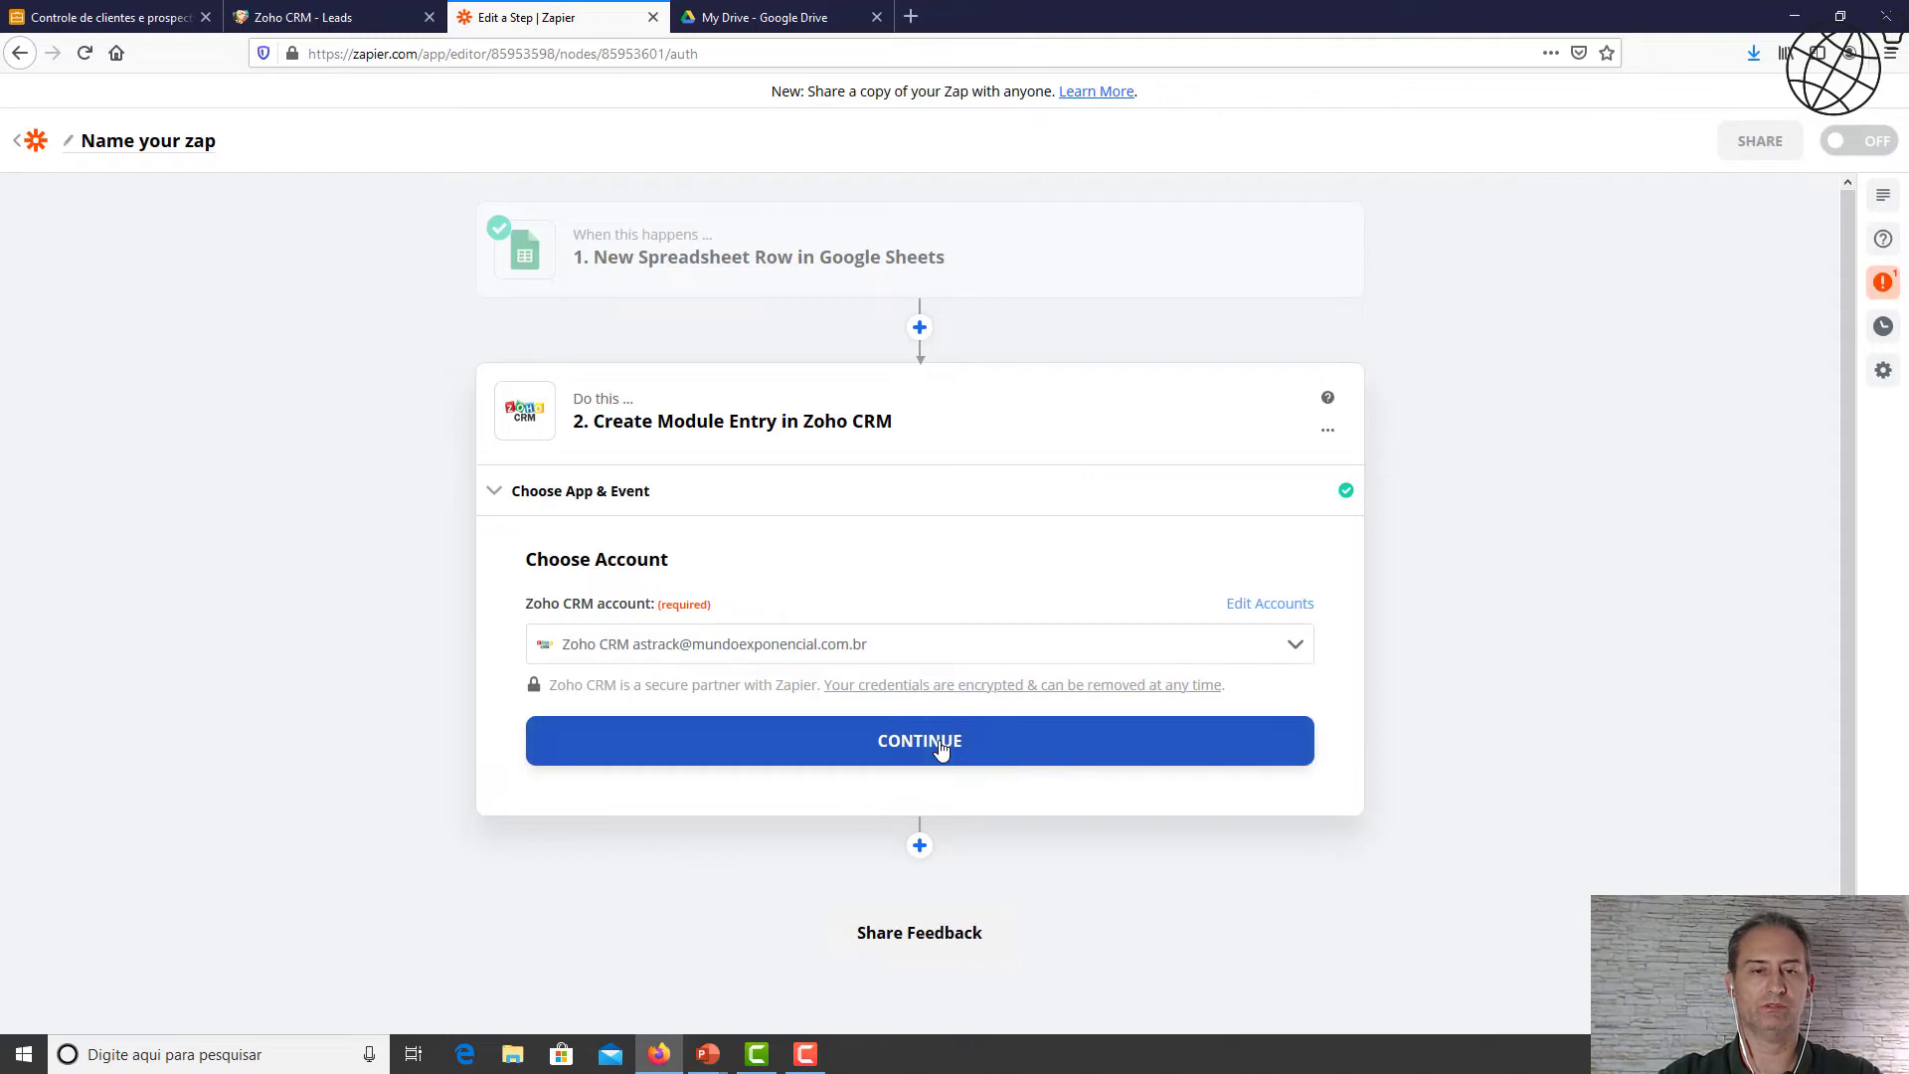
click(941, 749)
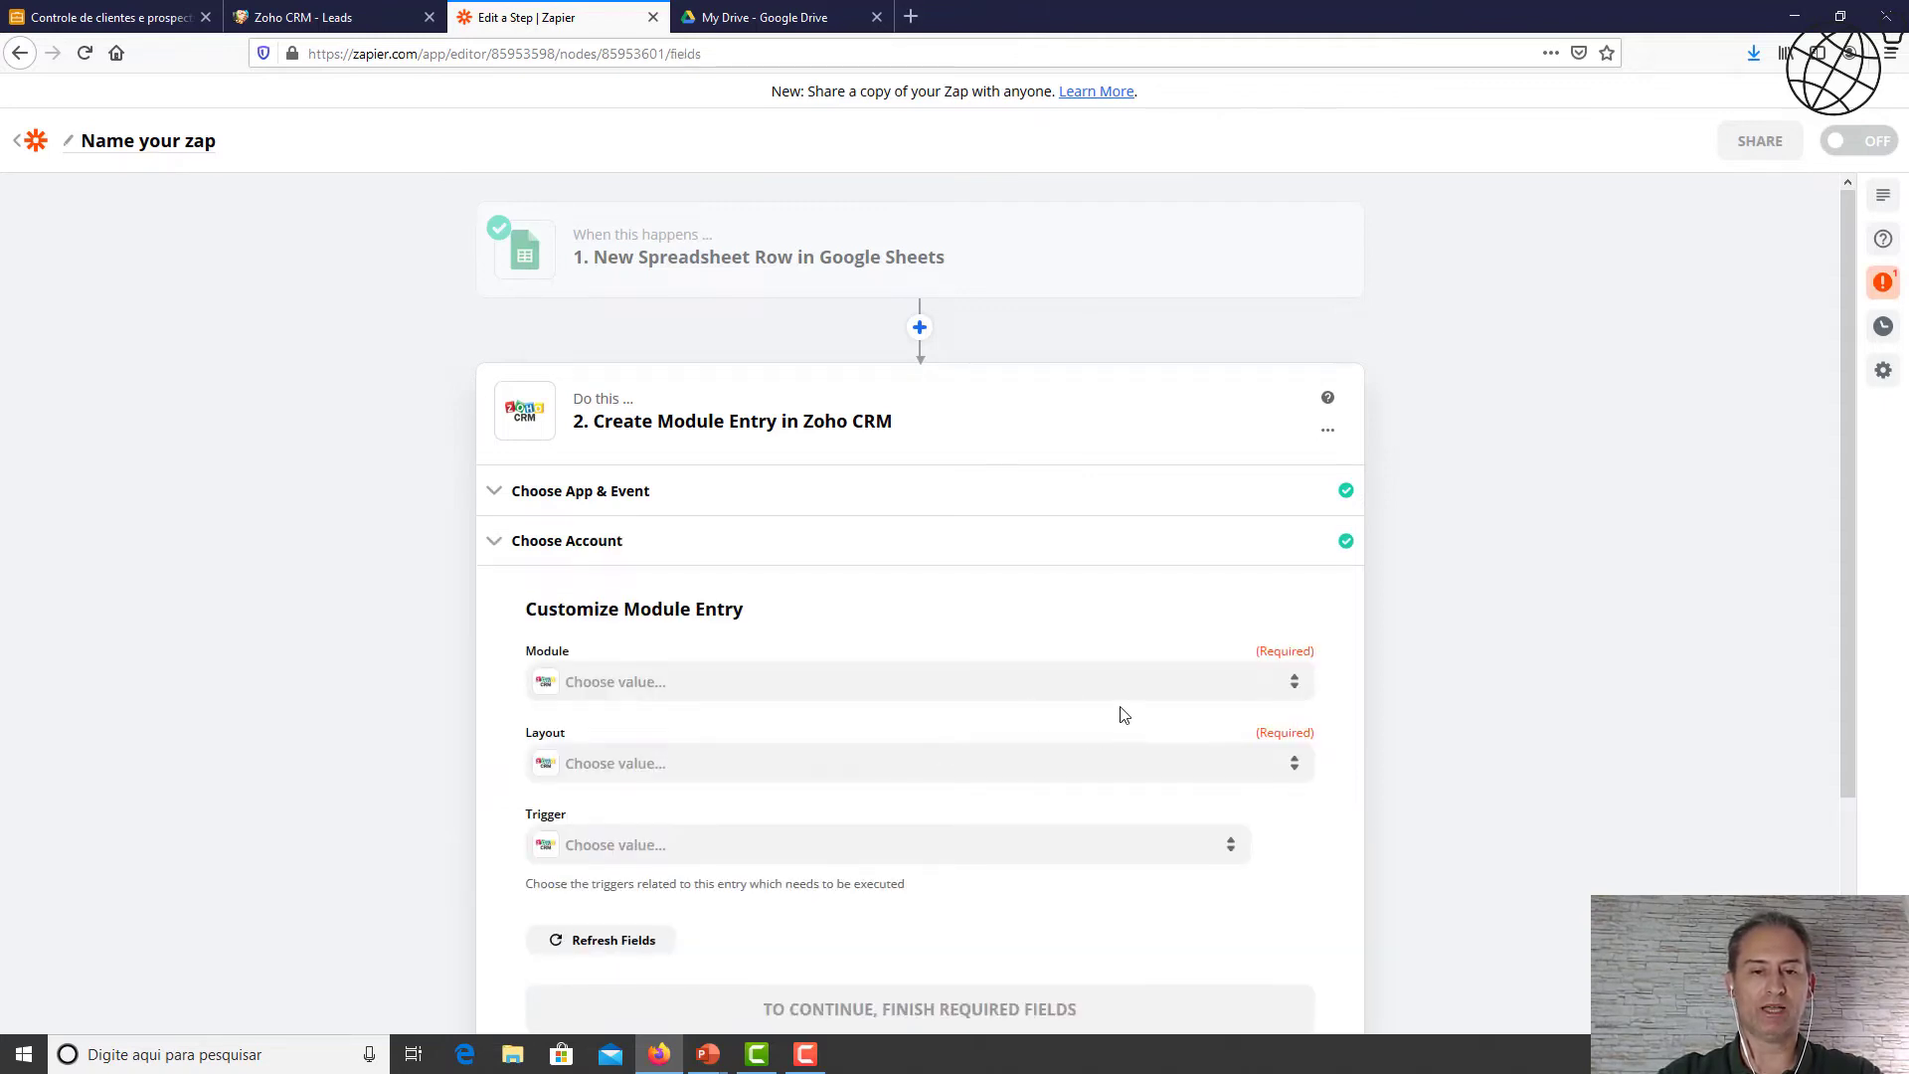
Set the Zoho CRM entry's module to Leads and its layout to Standard.
scroll(1124, 713, down, 1)
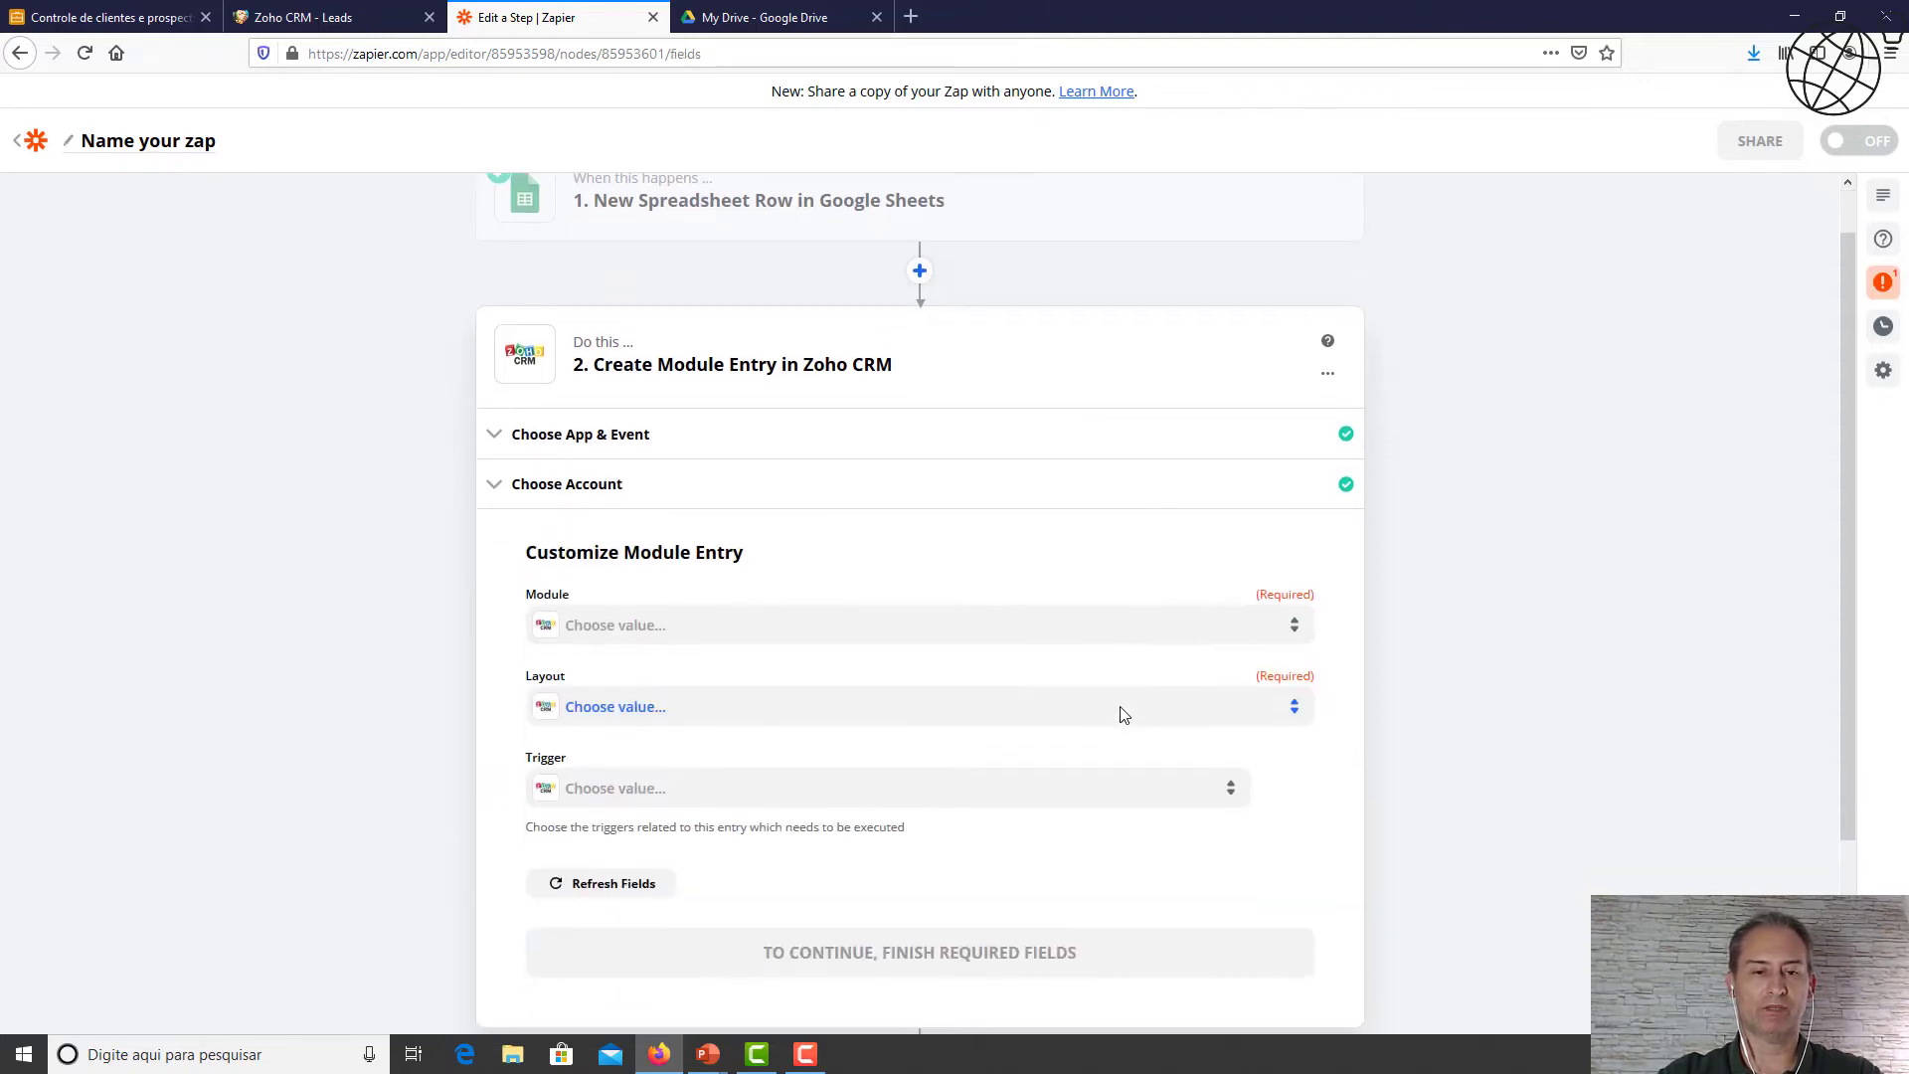
click(1264, 638)
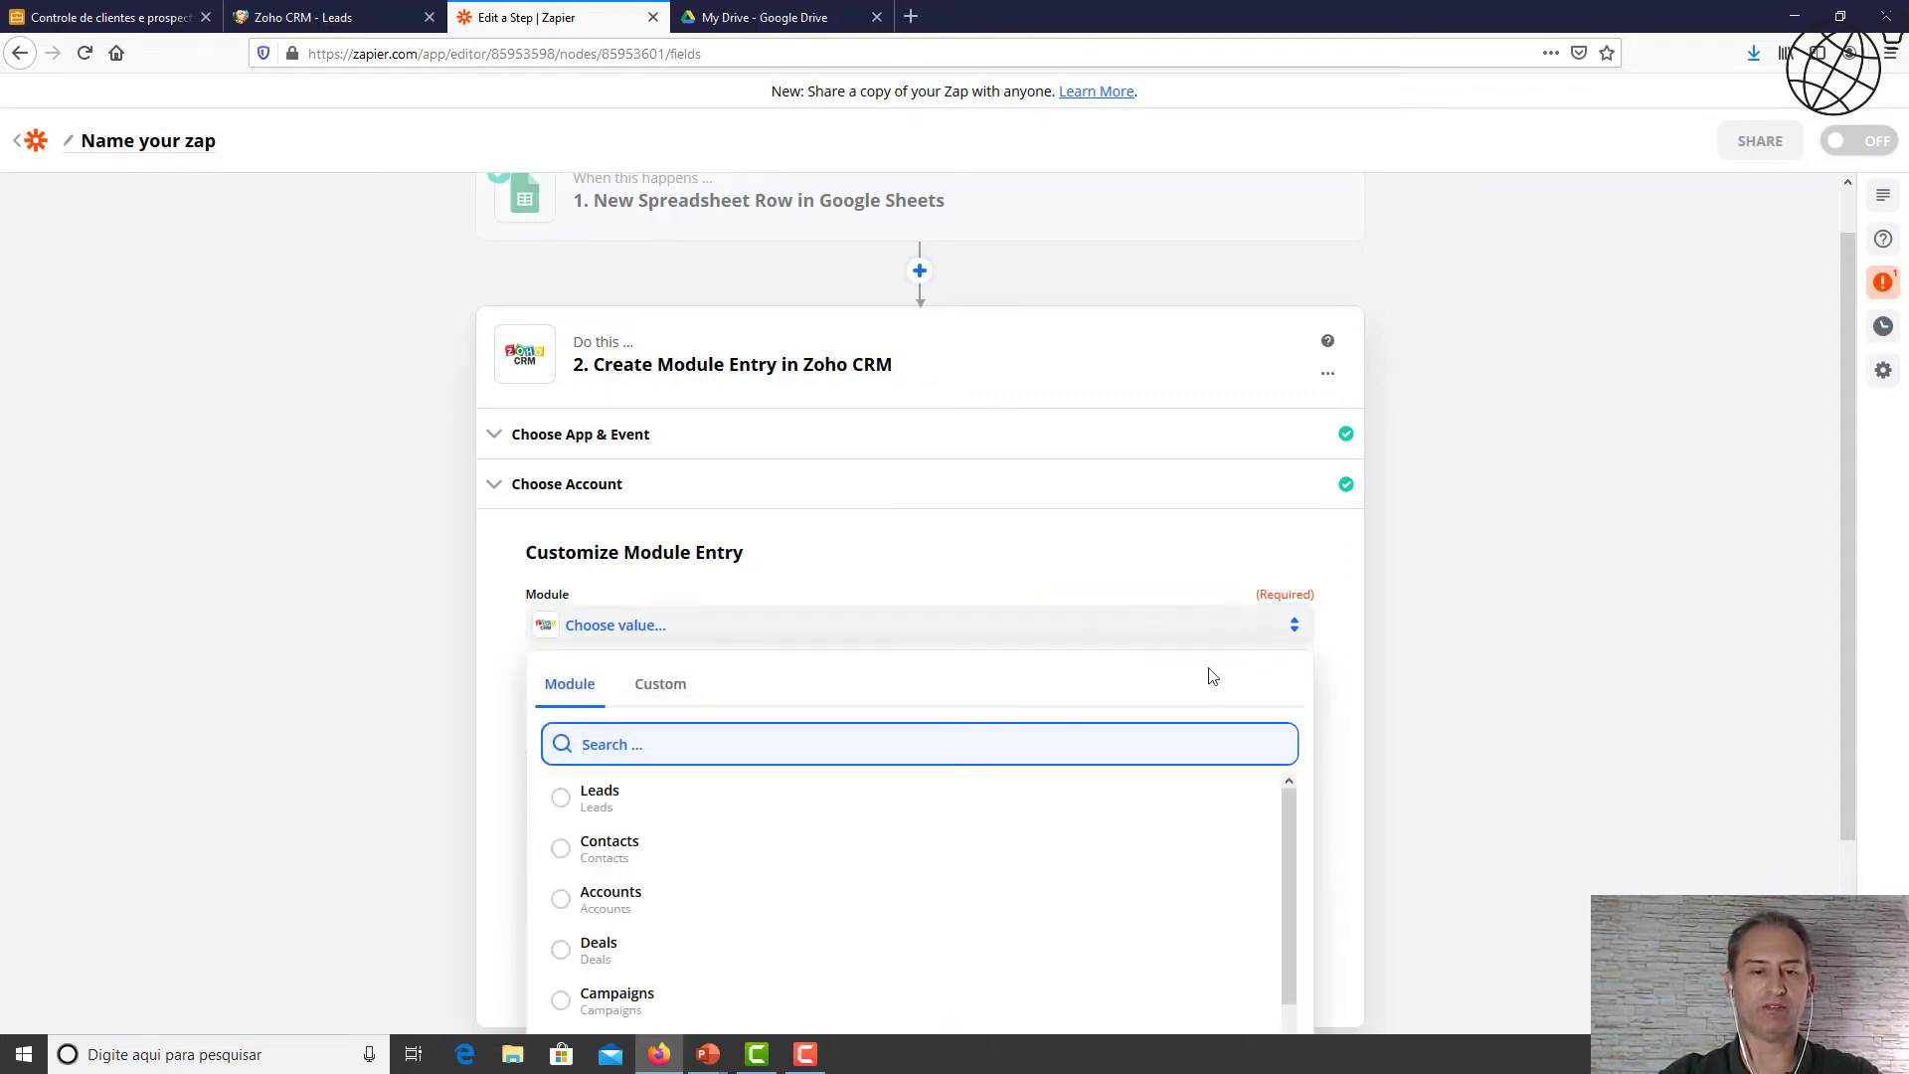
click(617, 800)
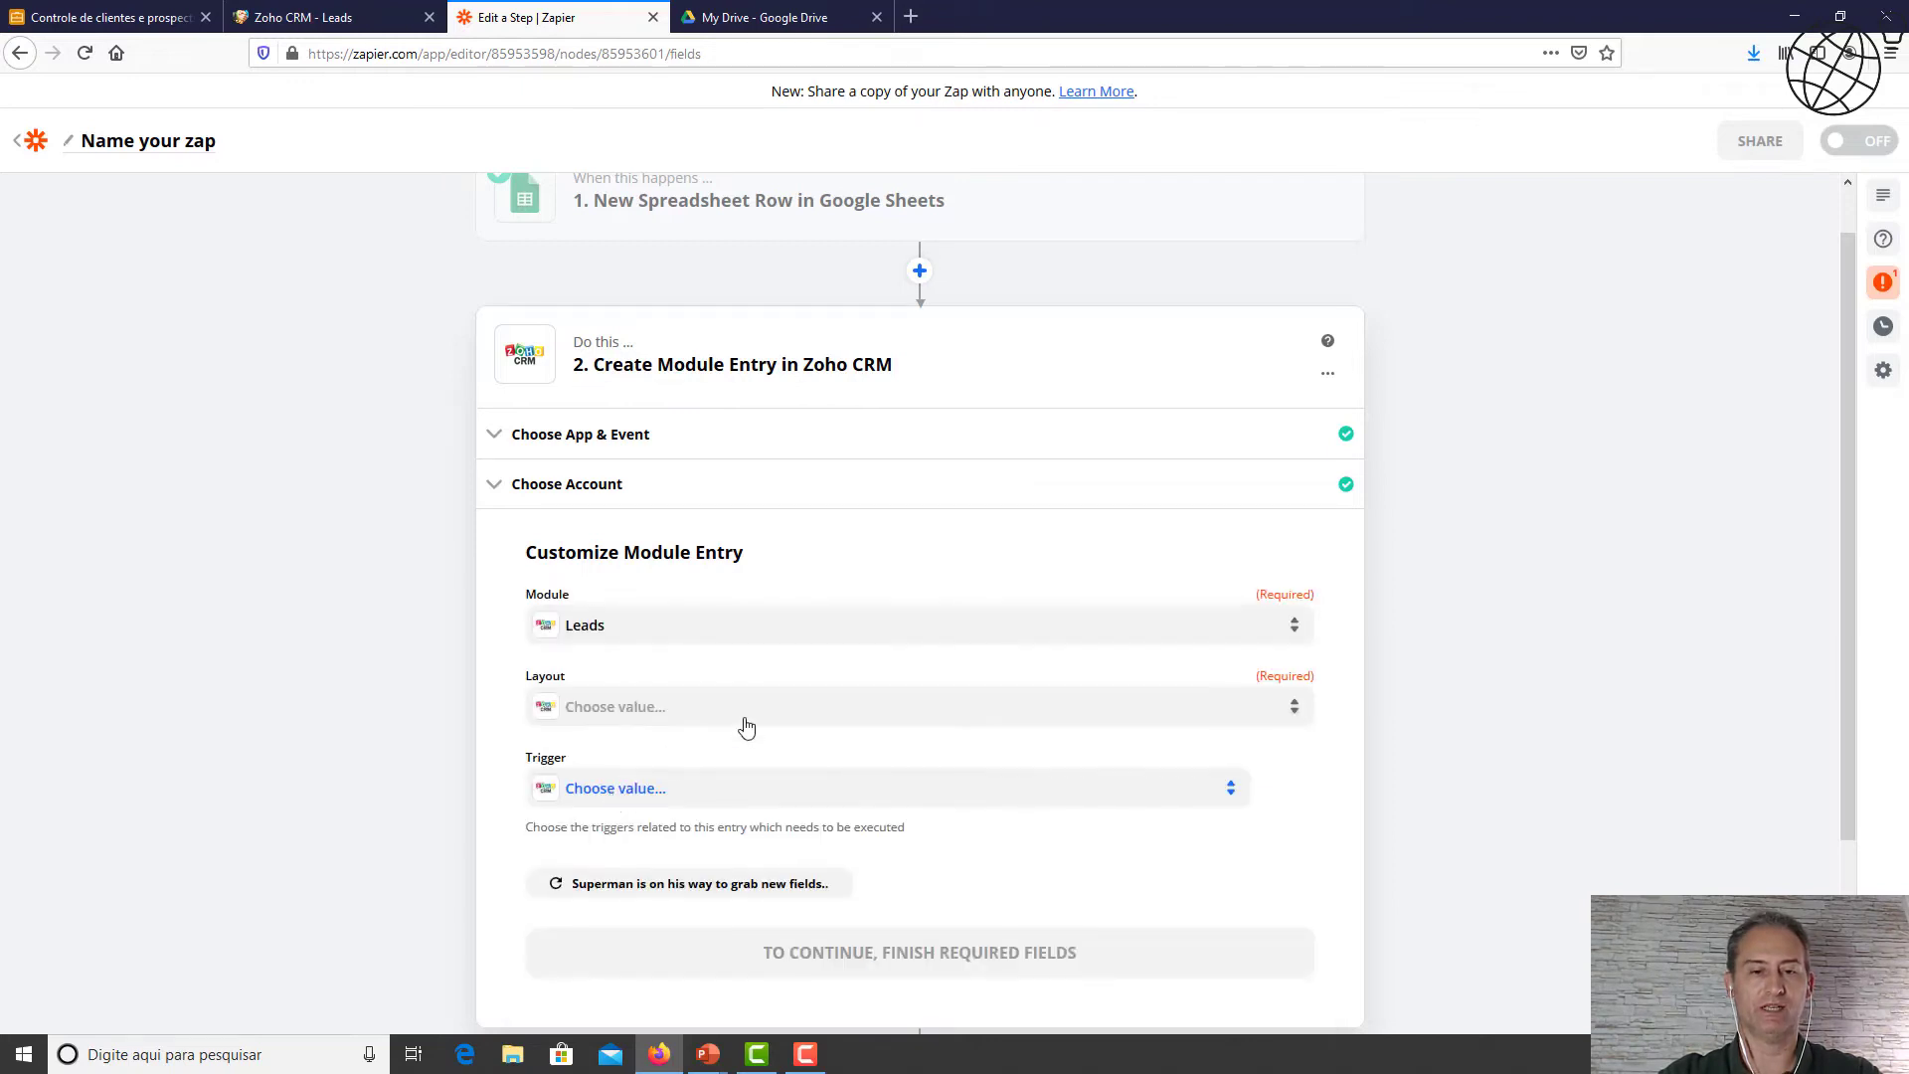
click(1292, 718)
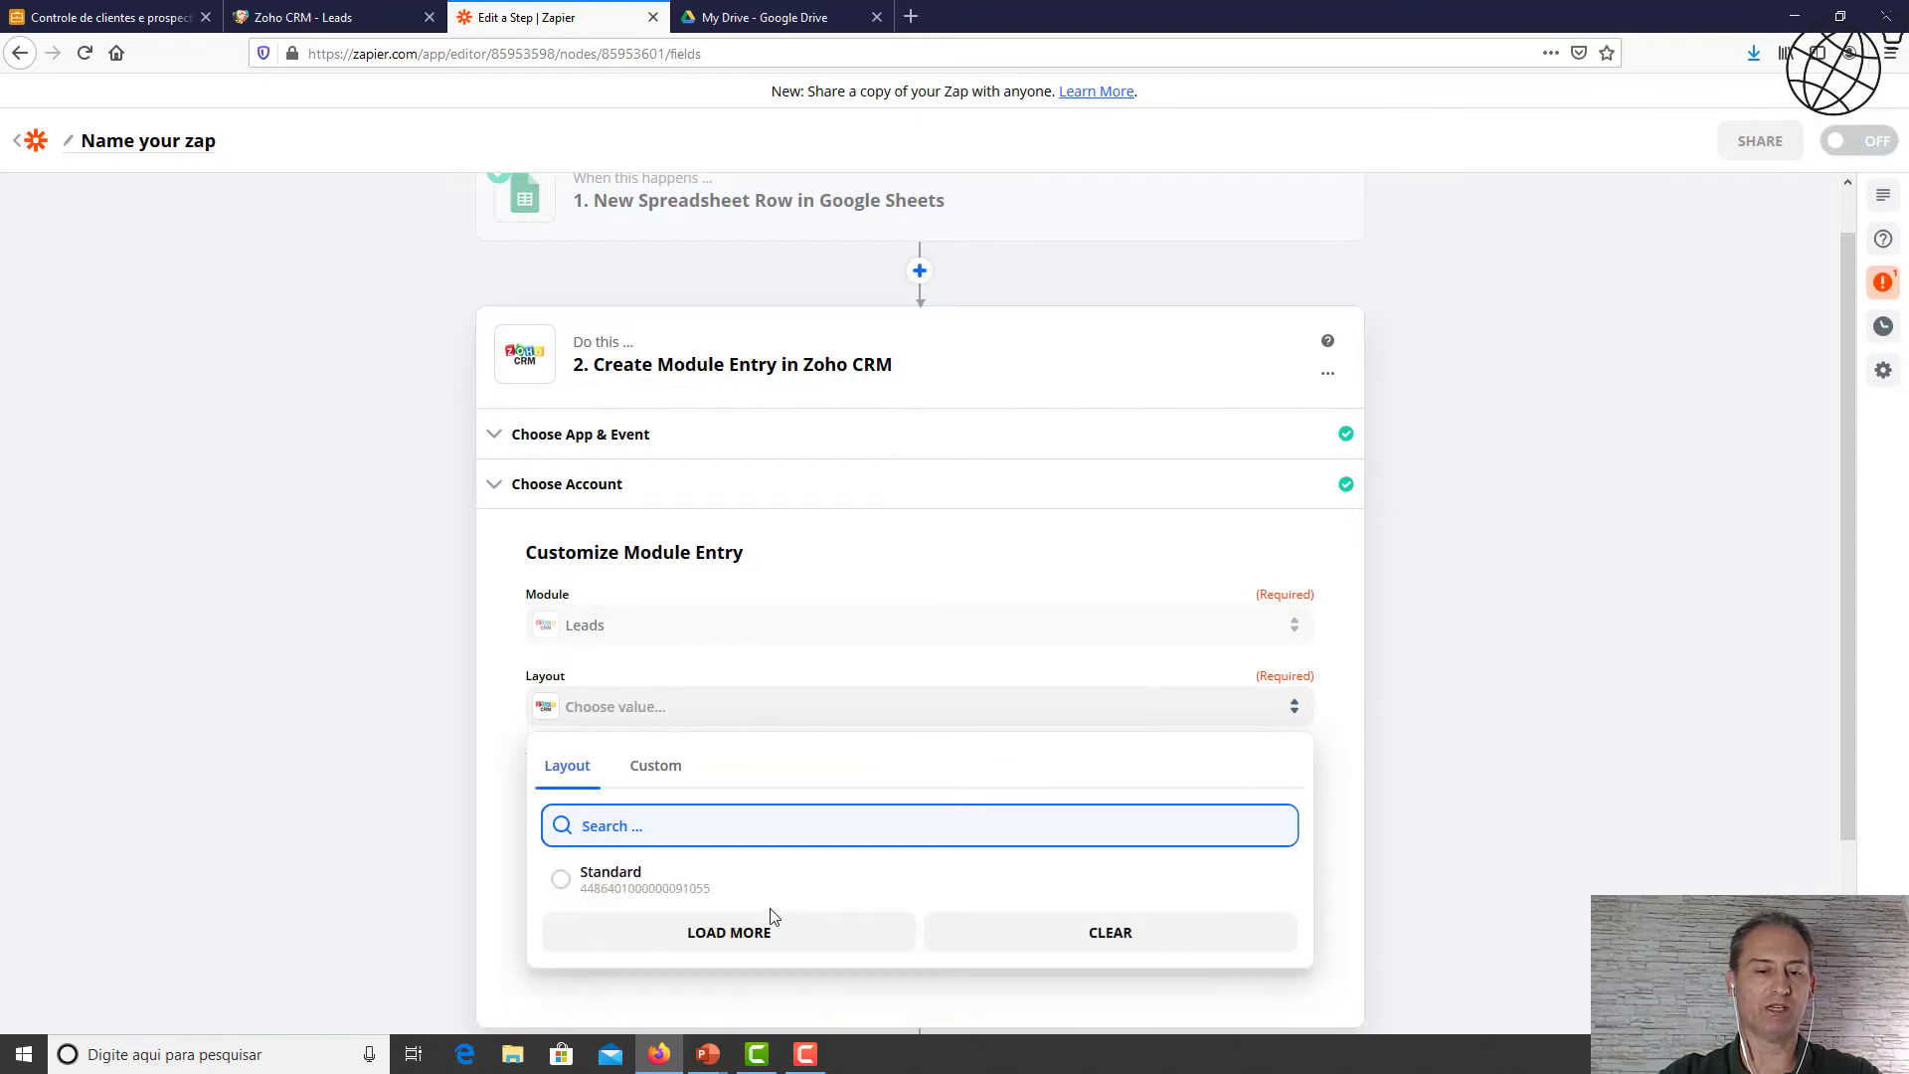
click(656, 894)
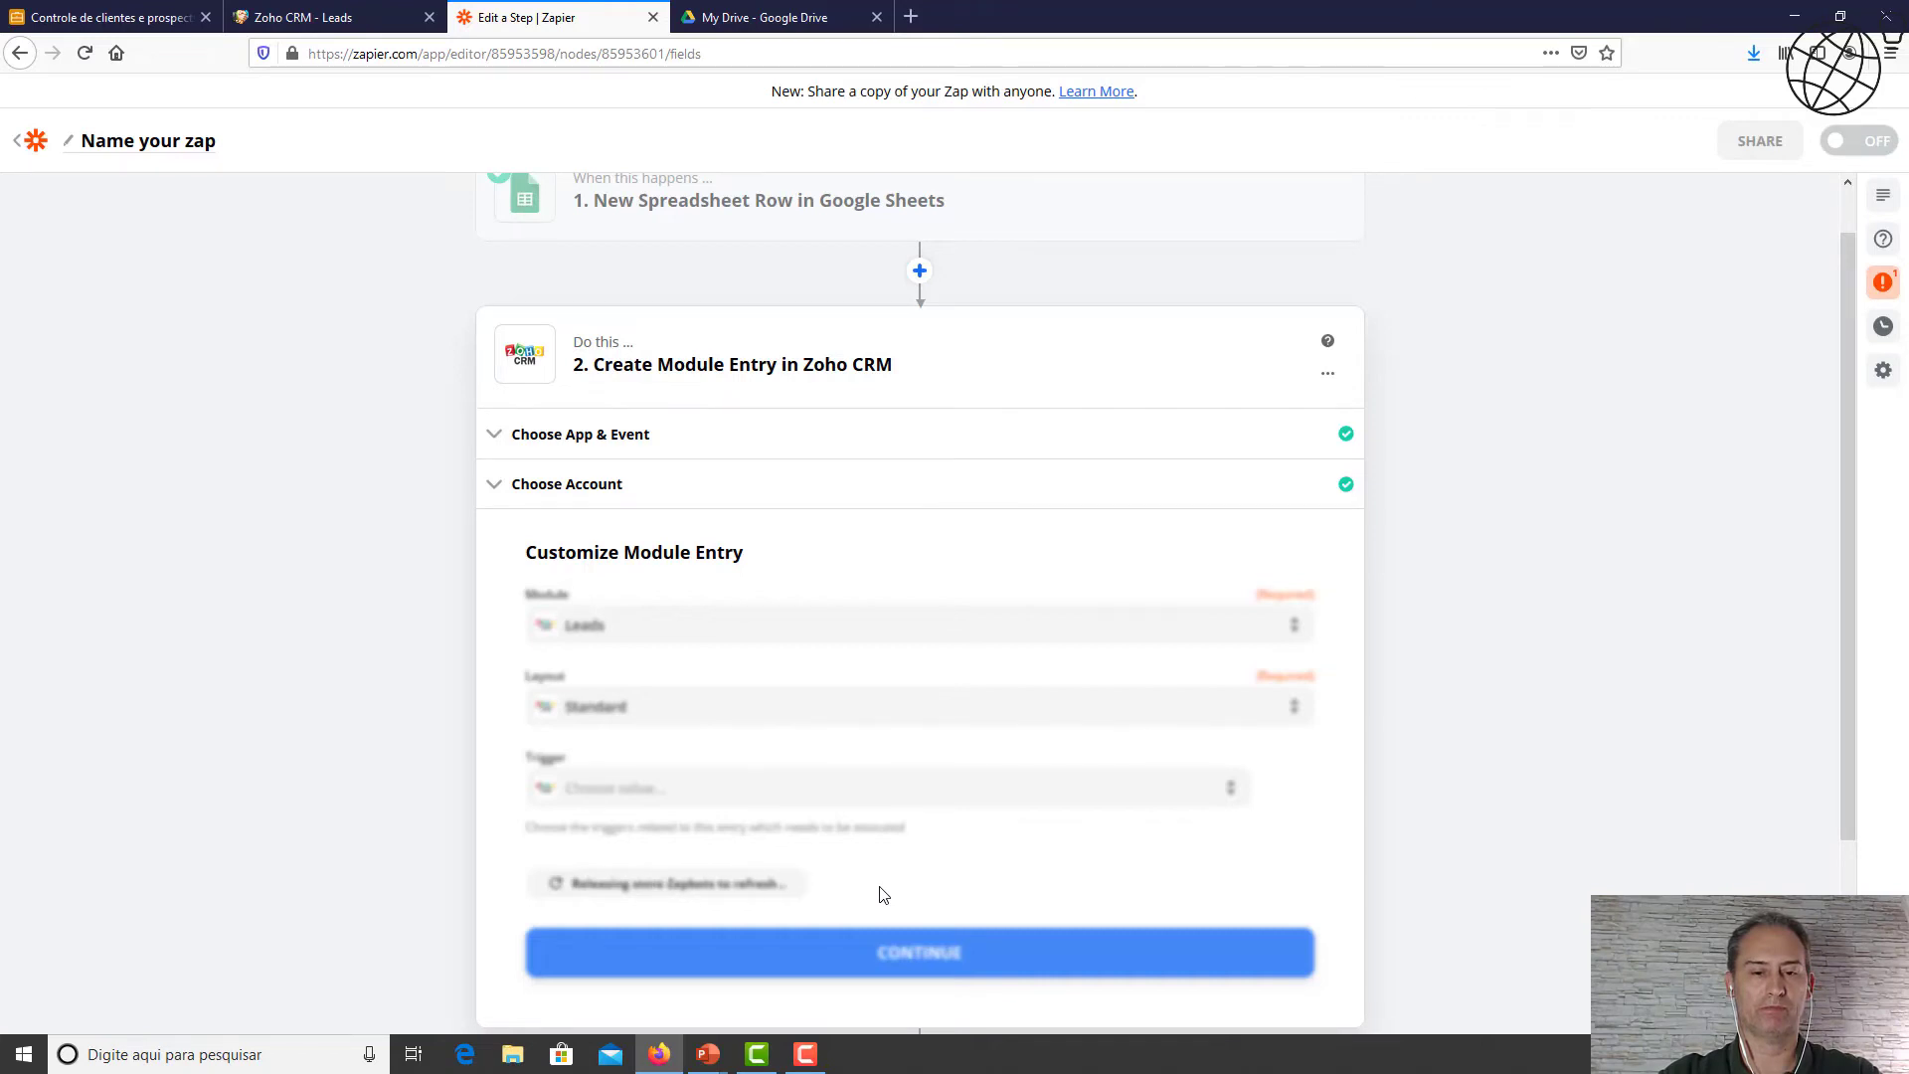
Map the lead's required Company field to the Company column of the Google Sheets row.
scroll(1044, 886, down, 3)
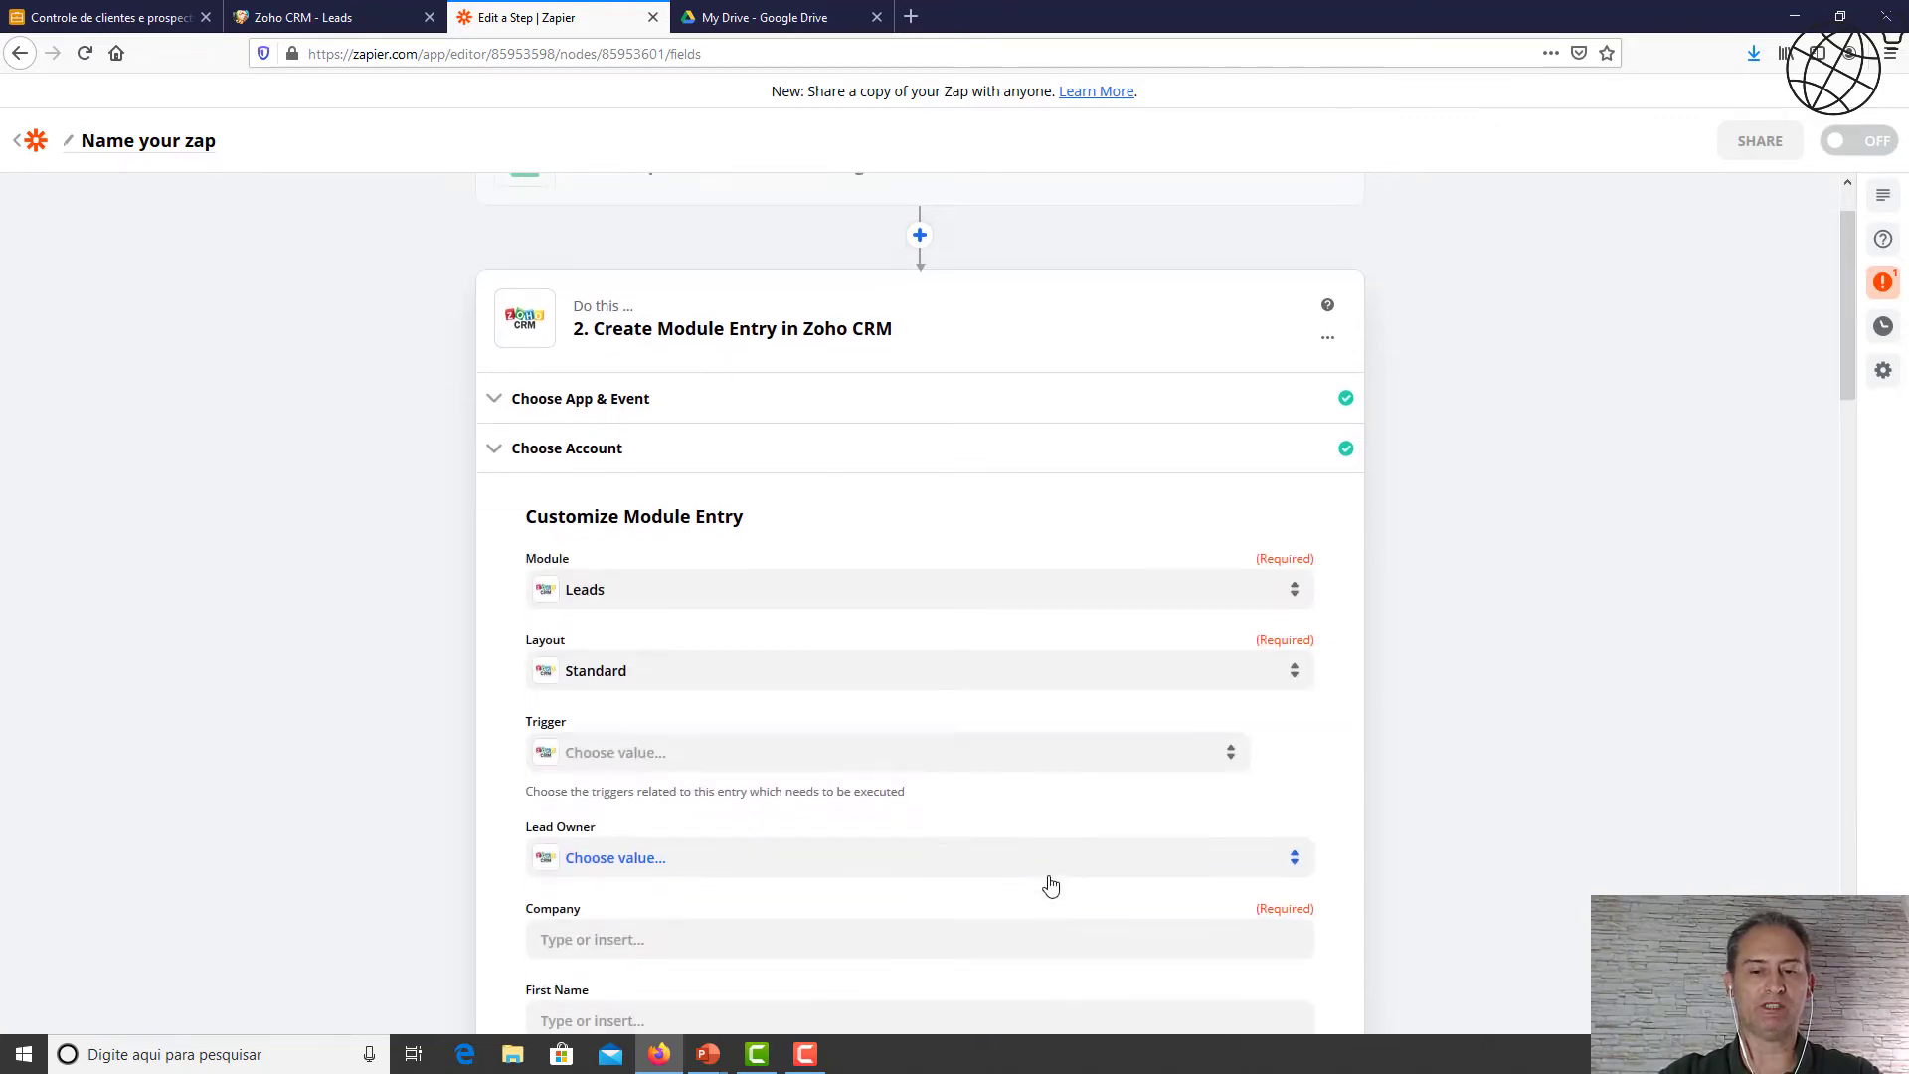
scroll(1051, 885, down, 1)
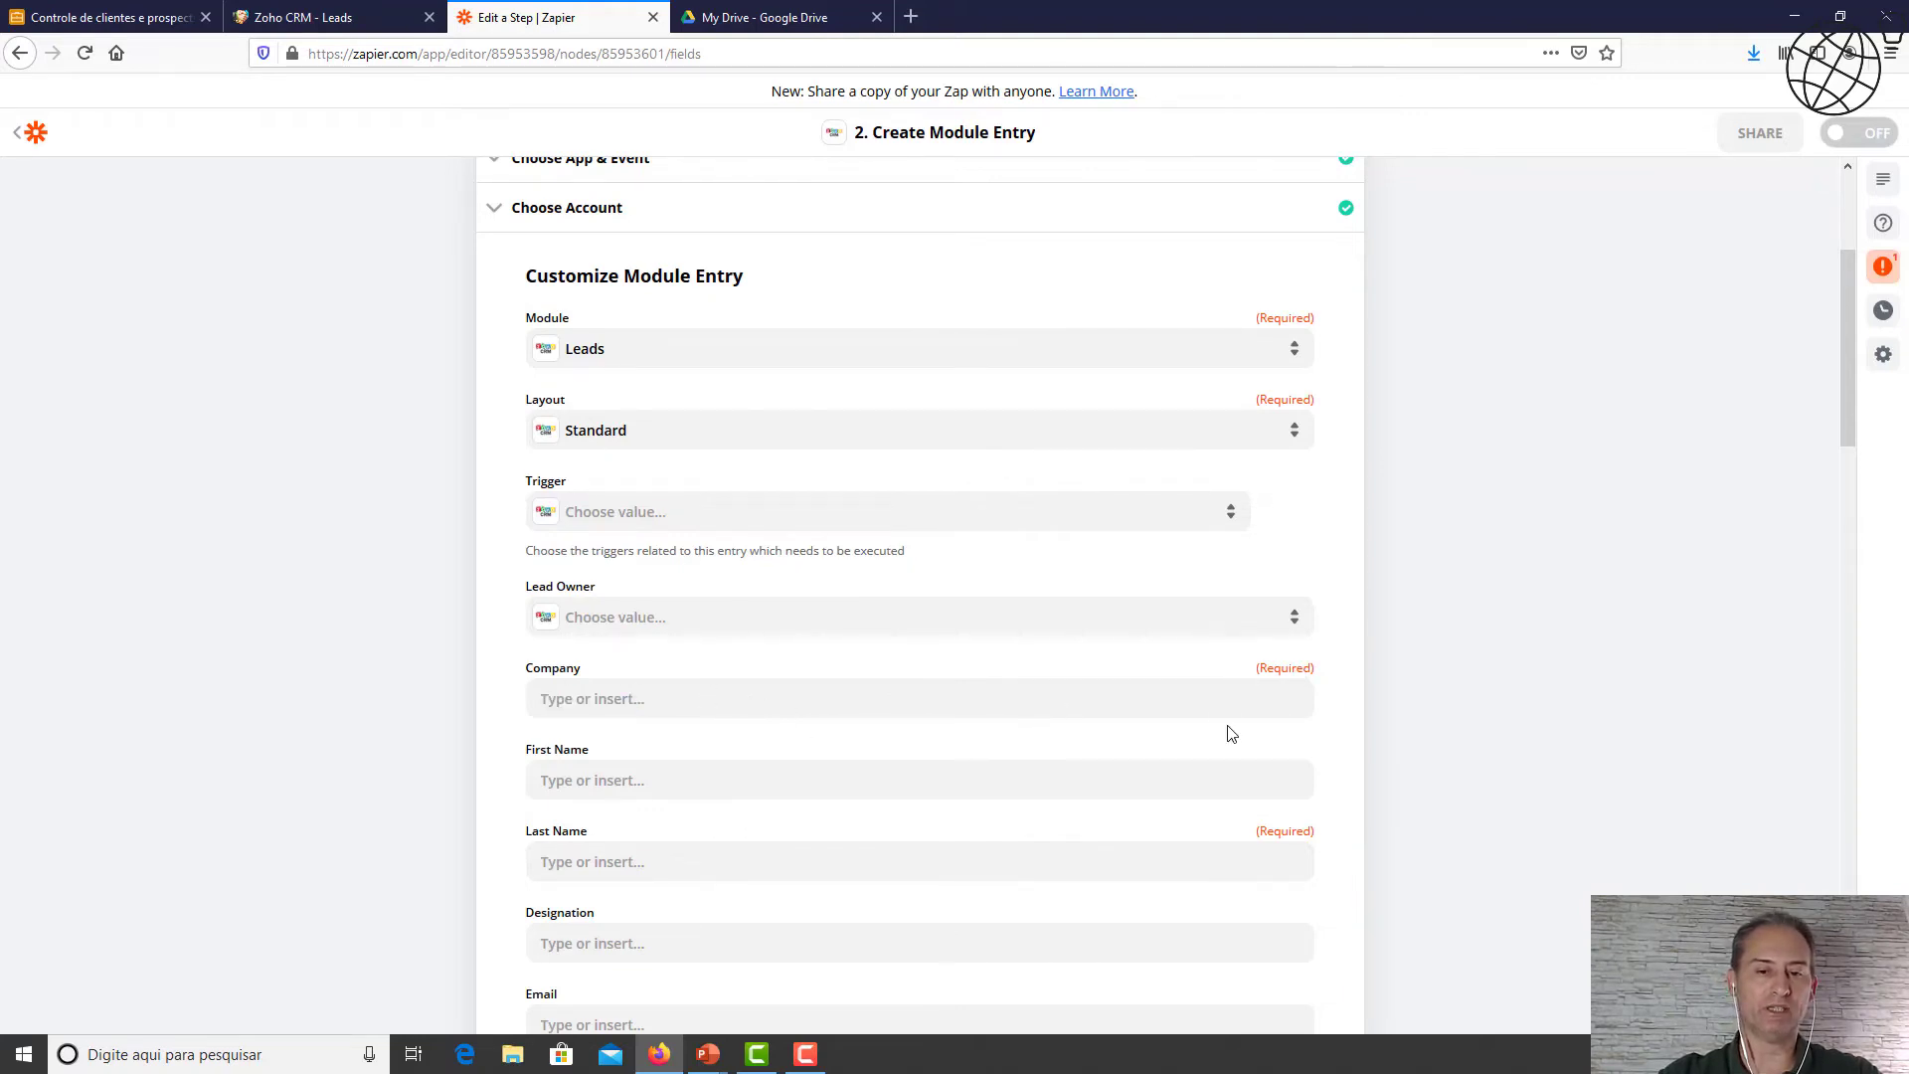
click(1112, 700)
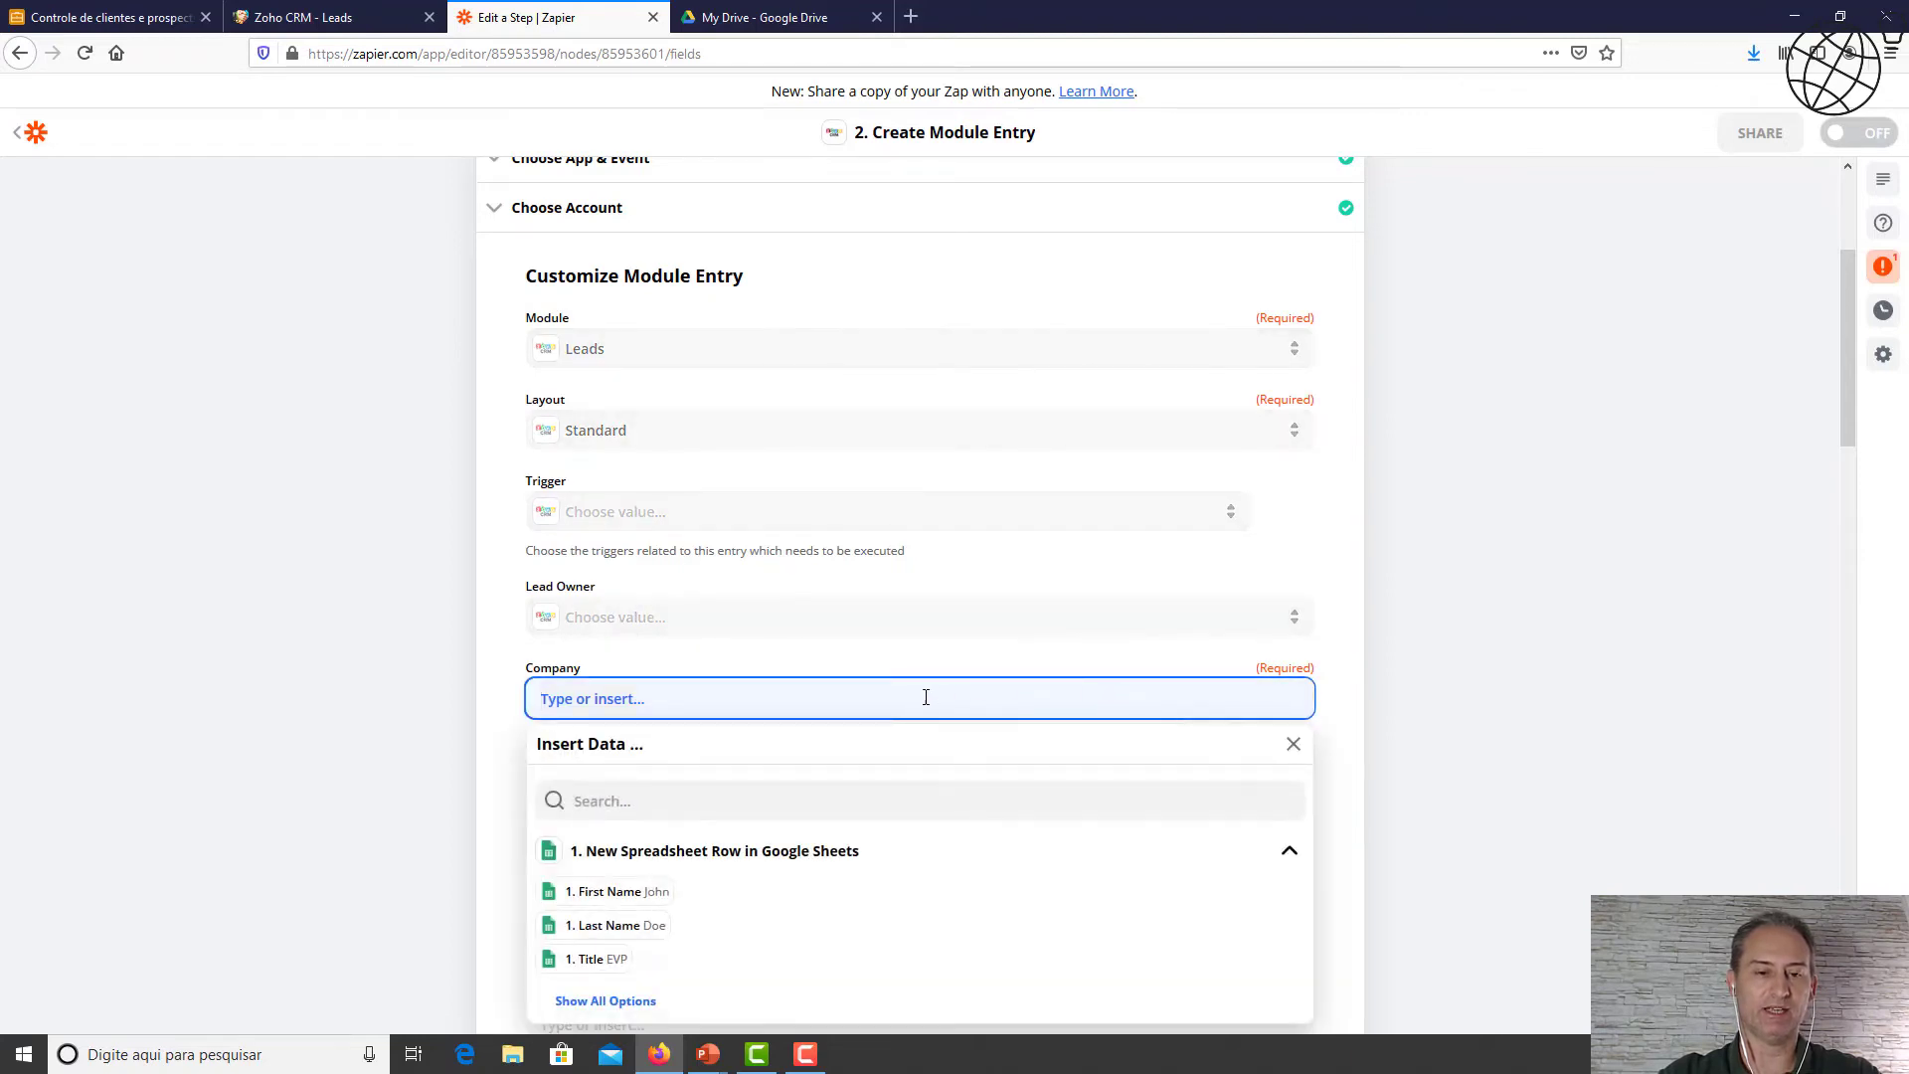
scroll(865, 882, down, 1)
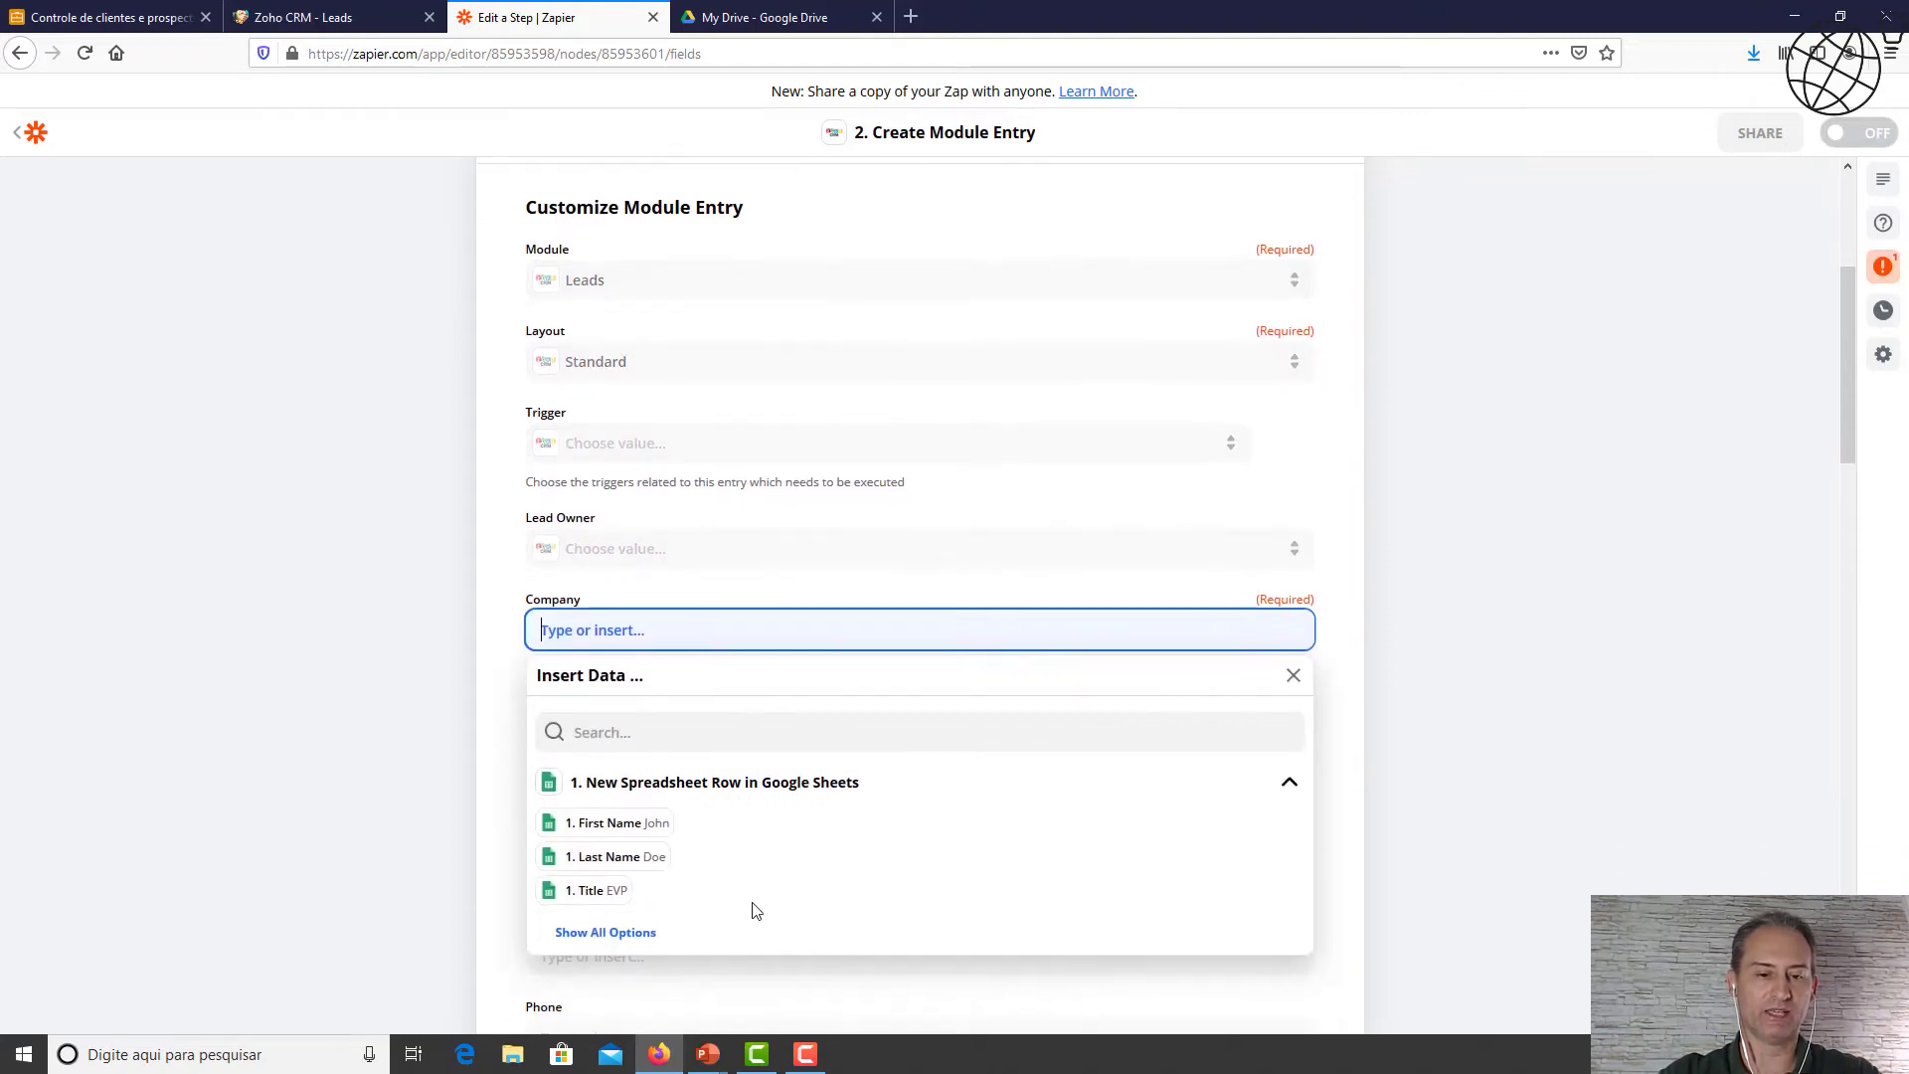
click(640, 944)
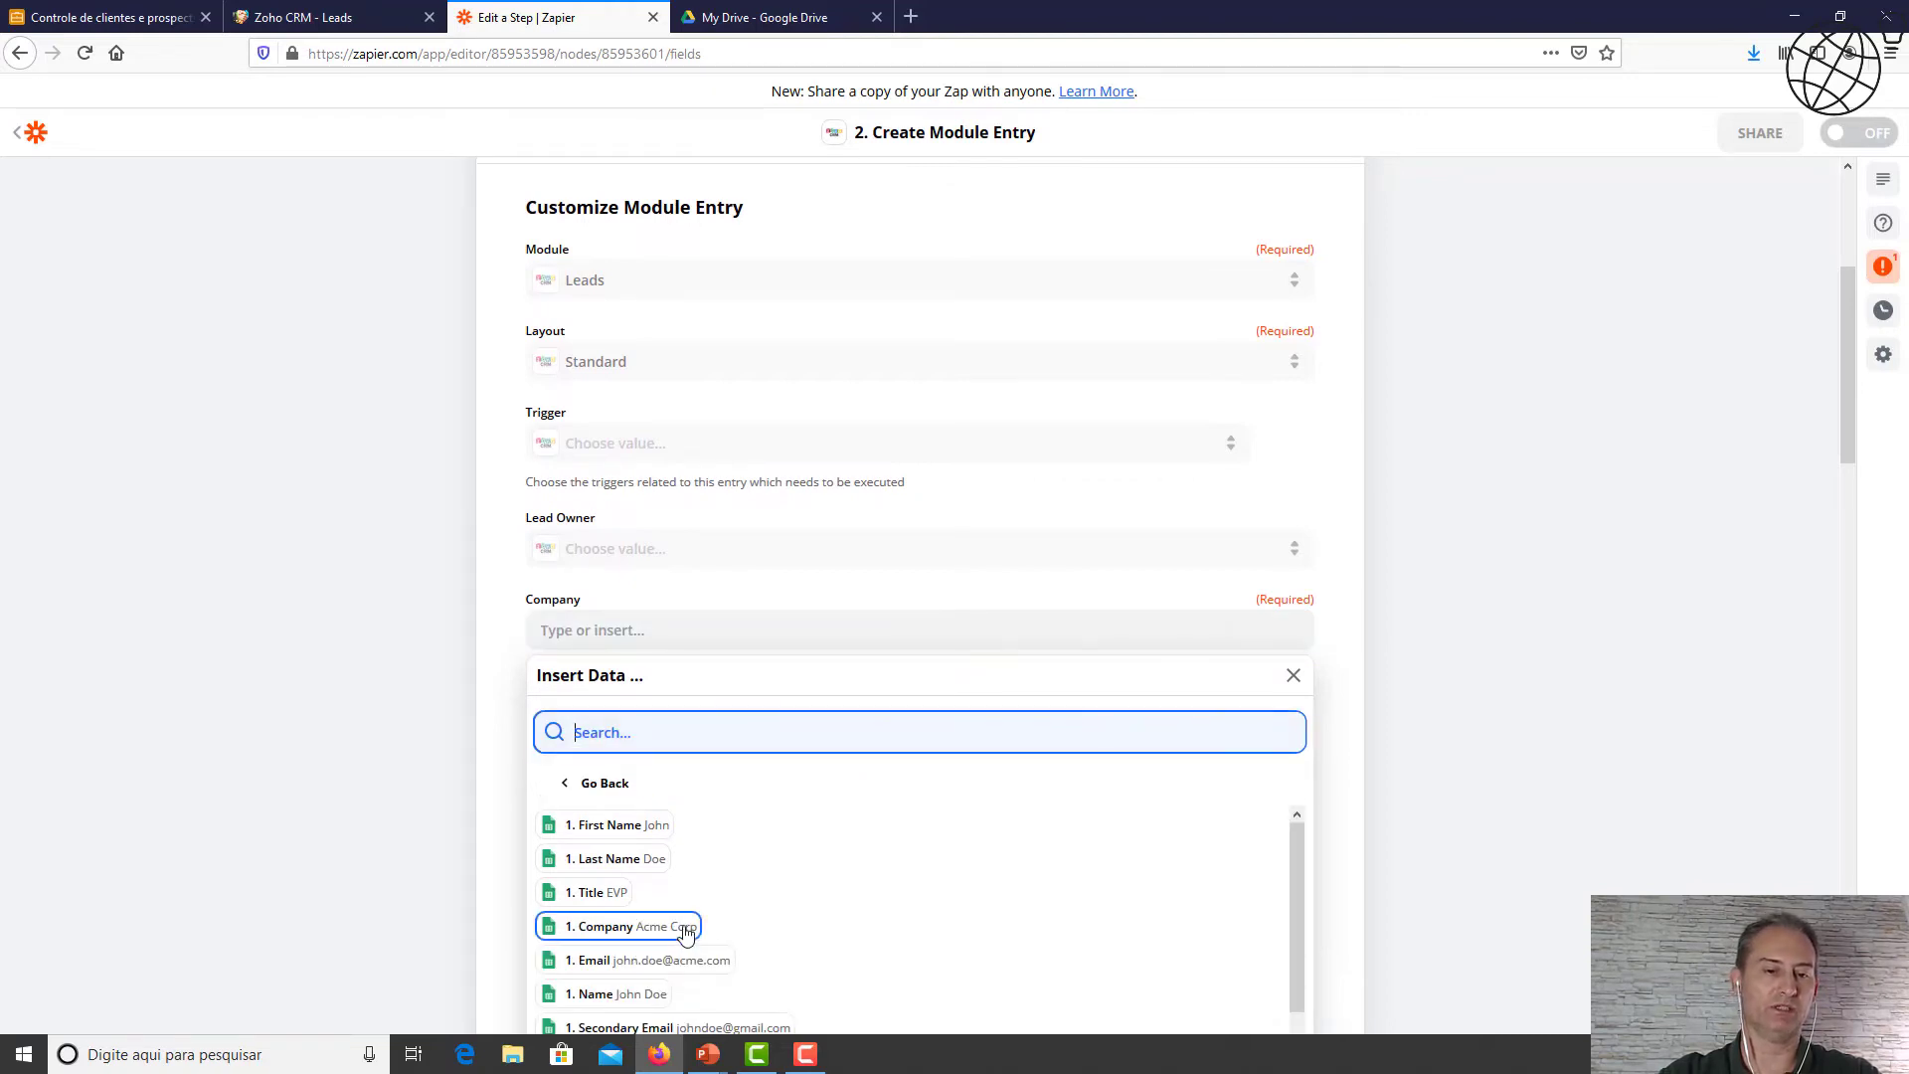
click(686, 933)
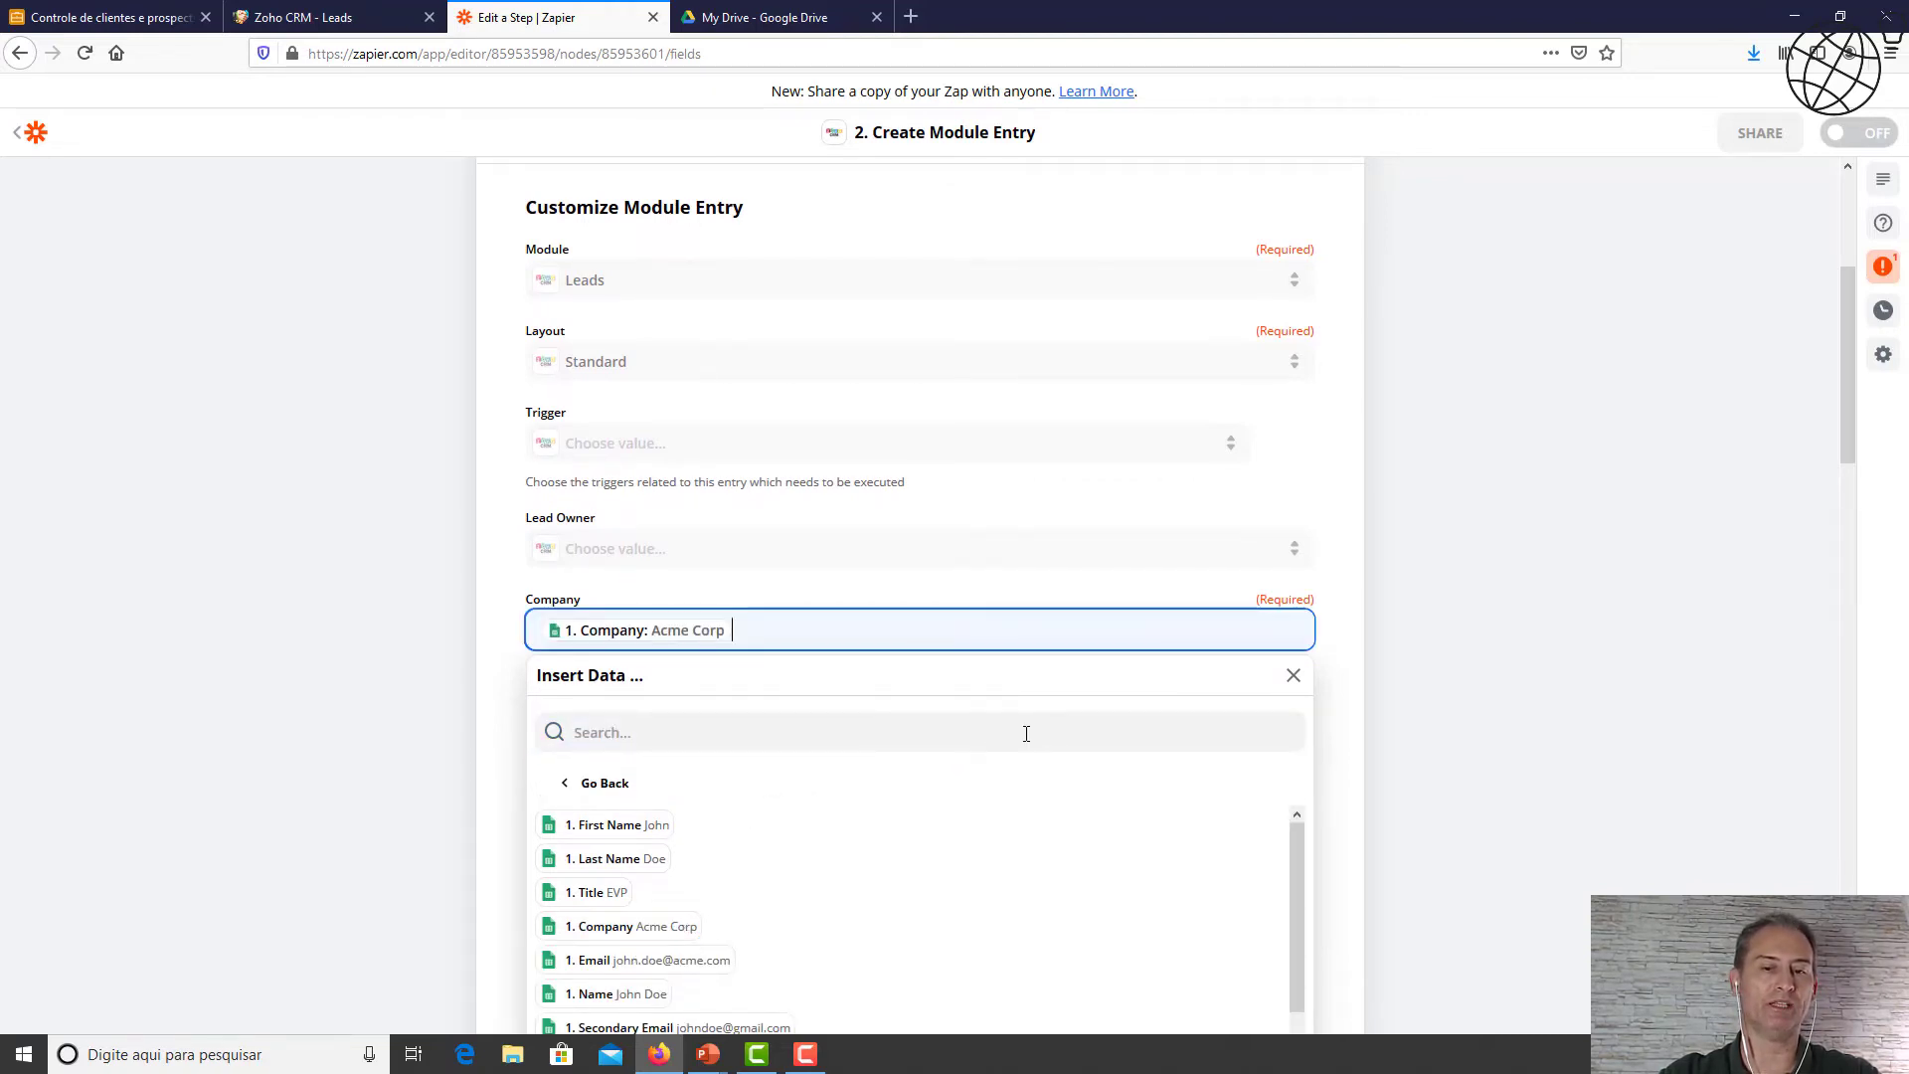
click(1294, 677)
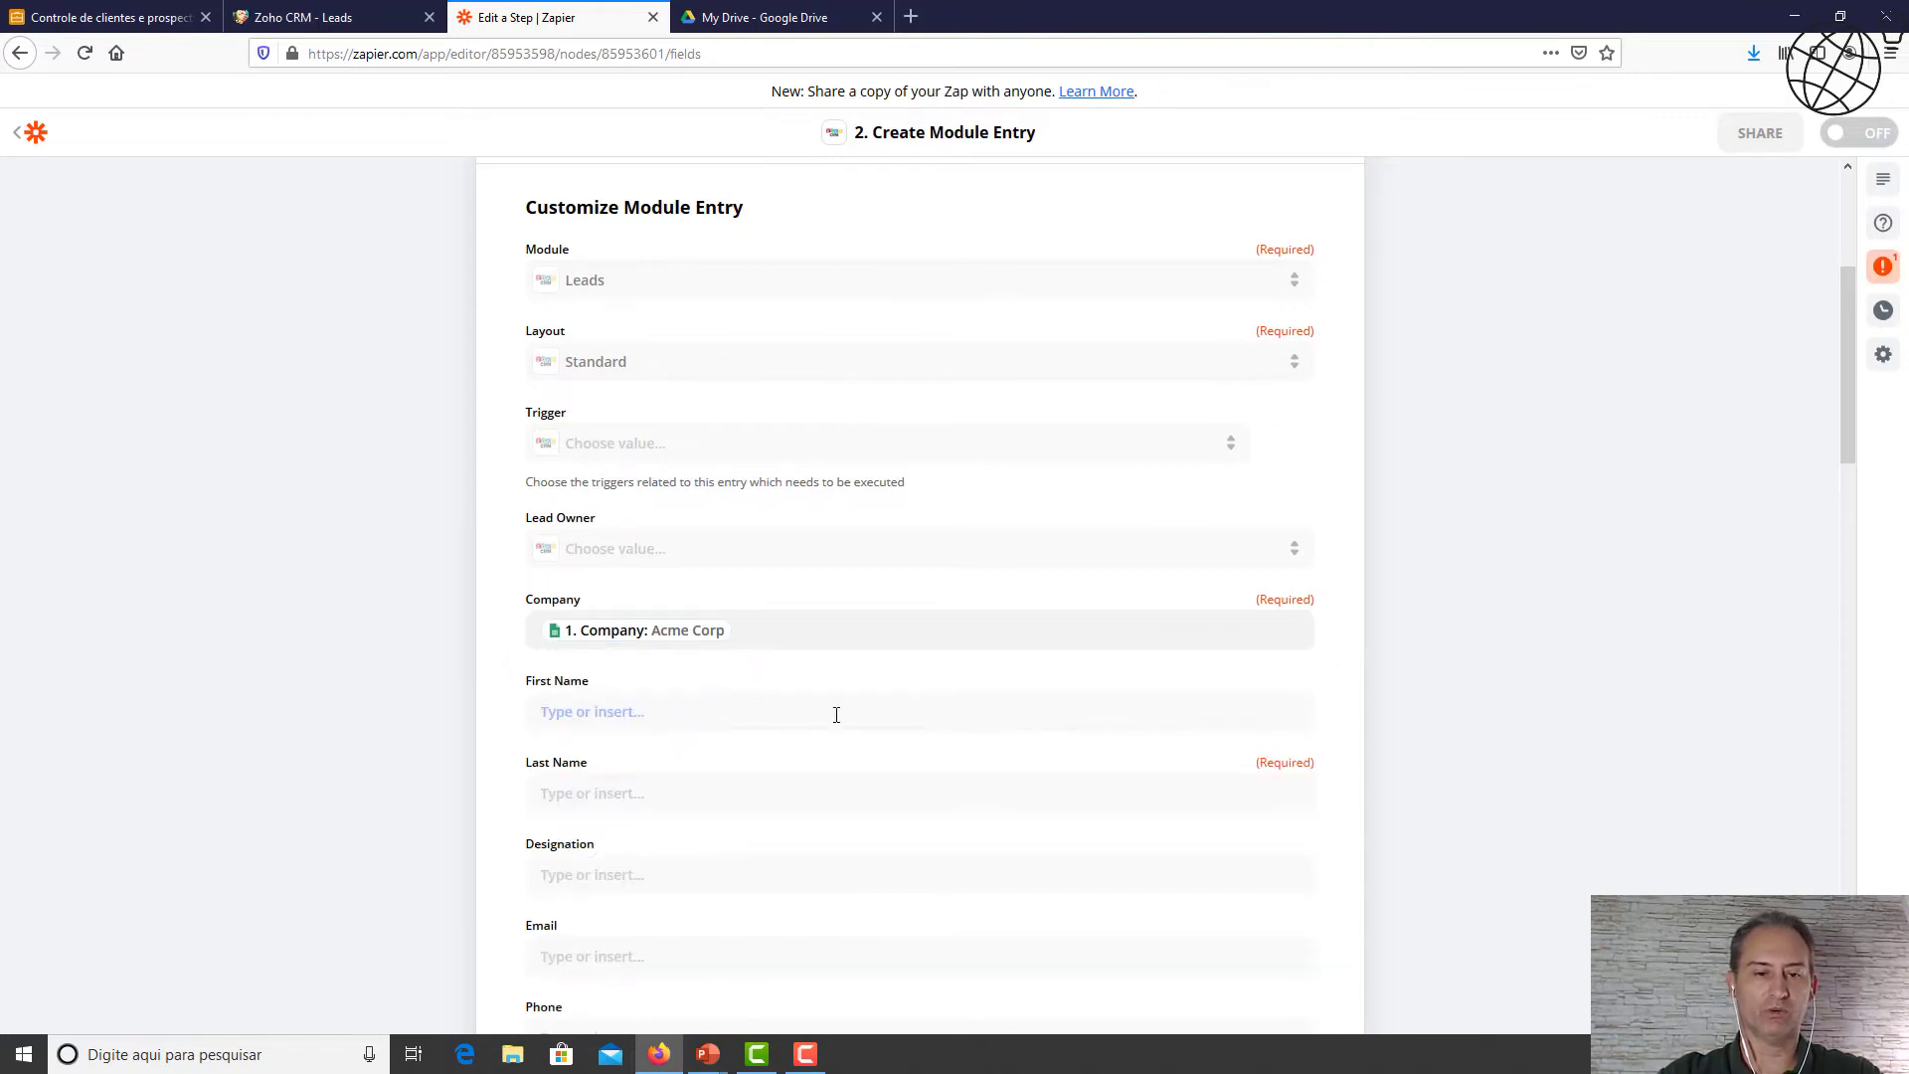
Map the lead's First Name and Last Name fields to the First Name and Last Name columns of the spreadsheet row.
click(781, 708)
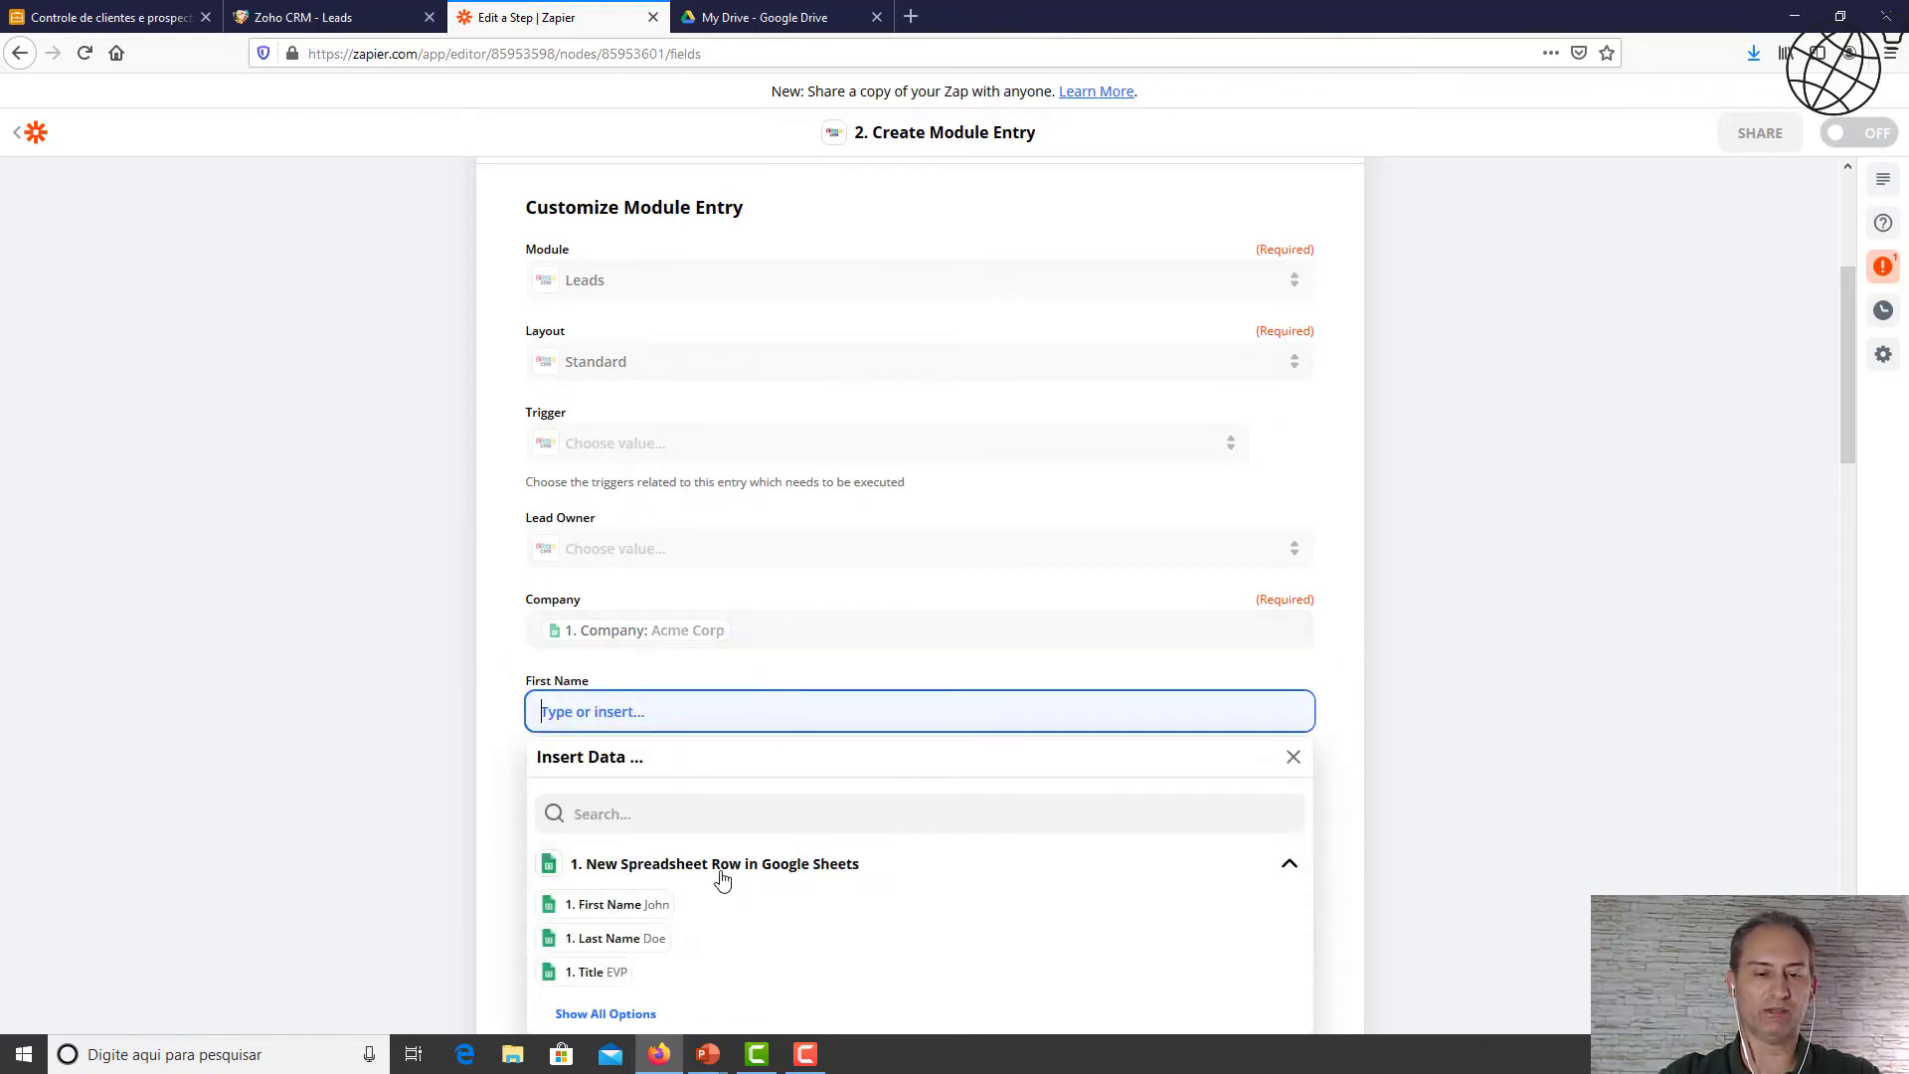
click(634, 905)
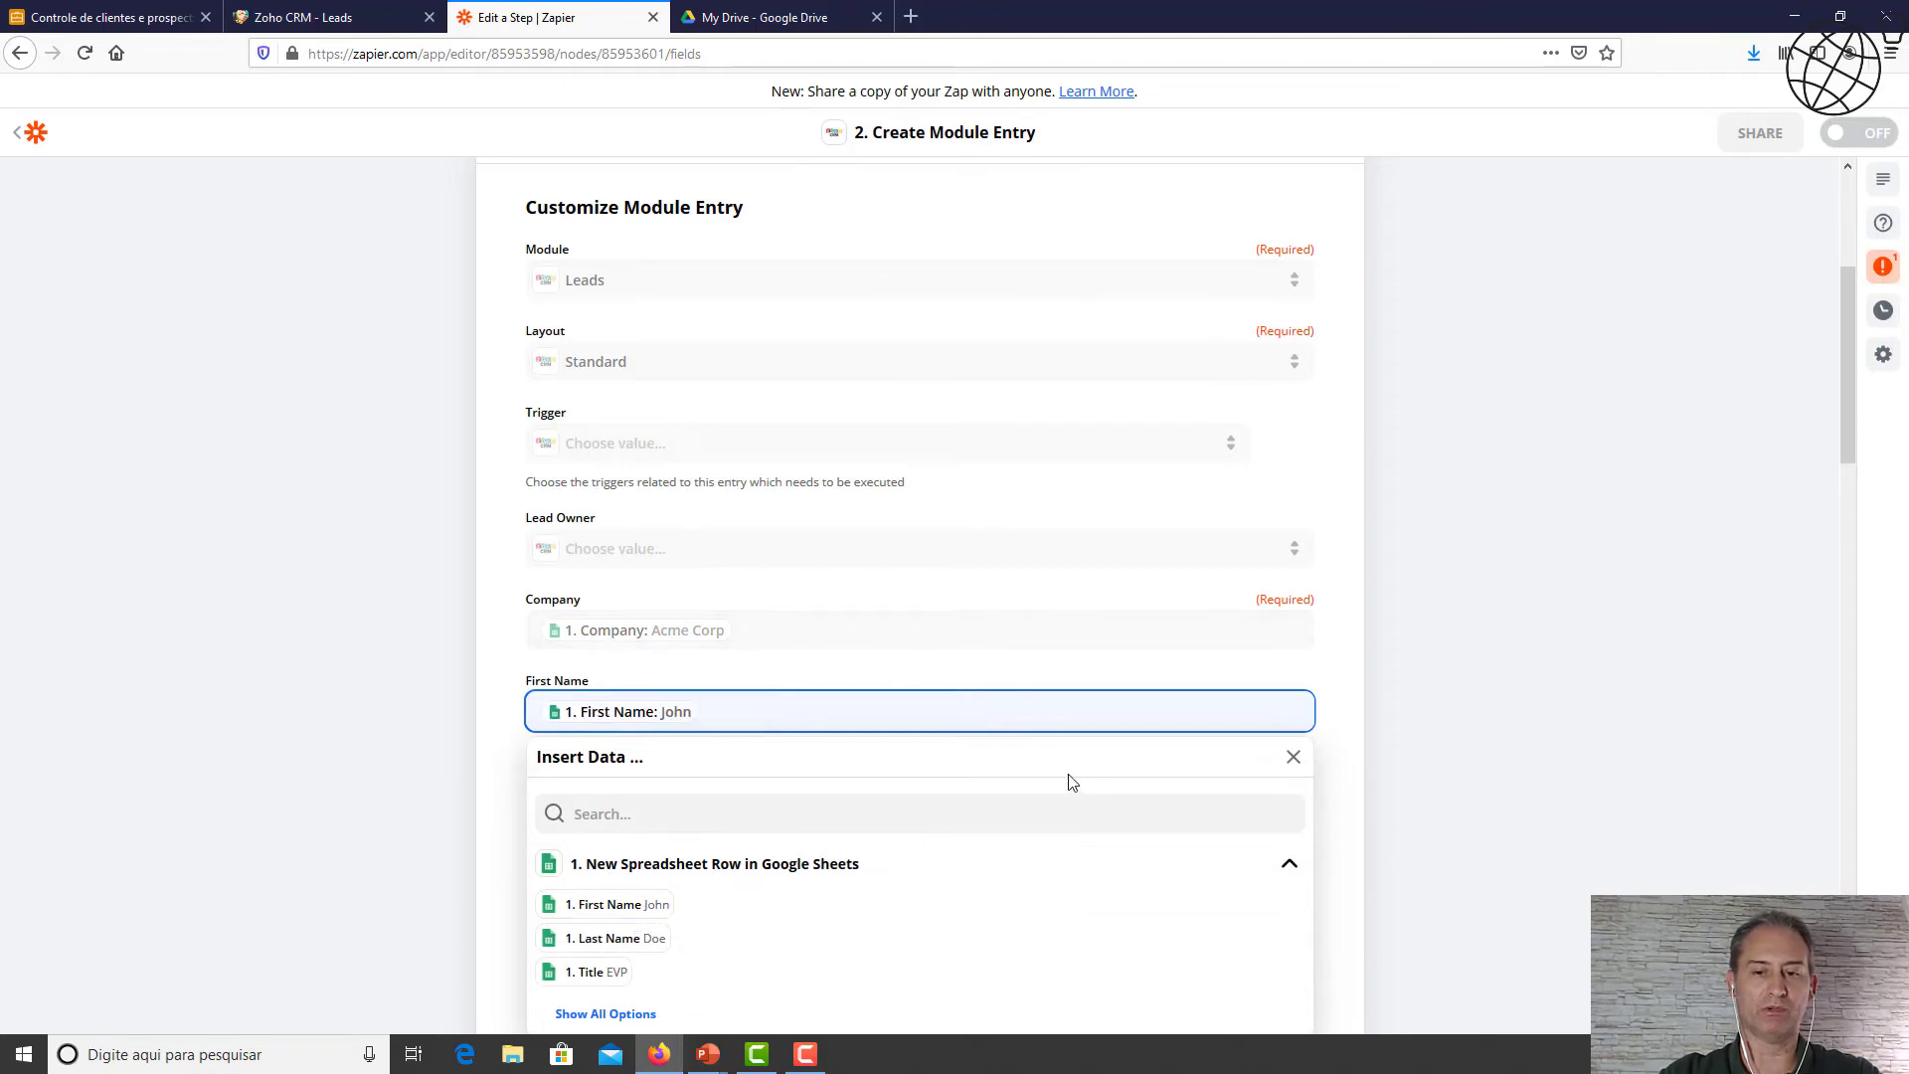
click(1292, 759)
click(844, 801)
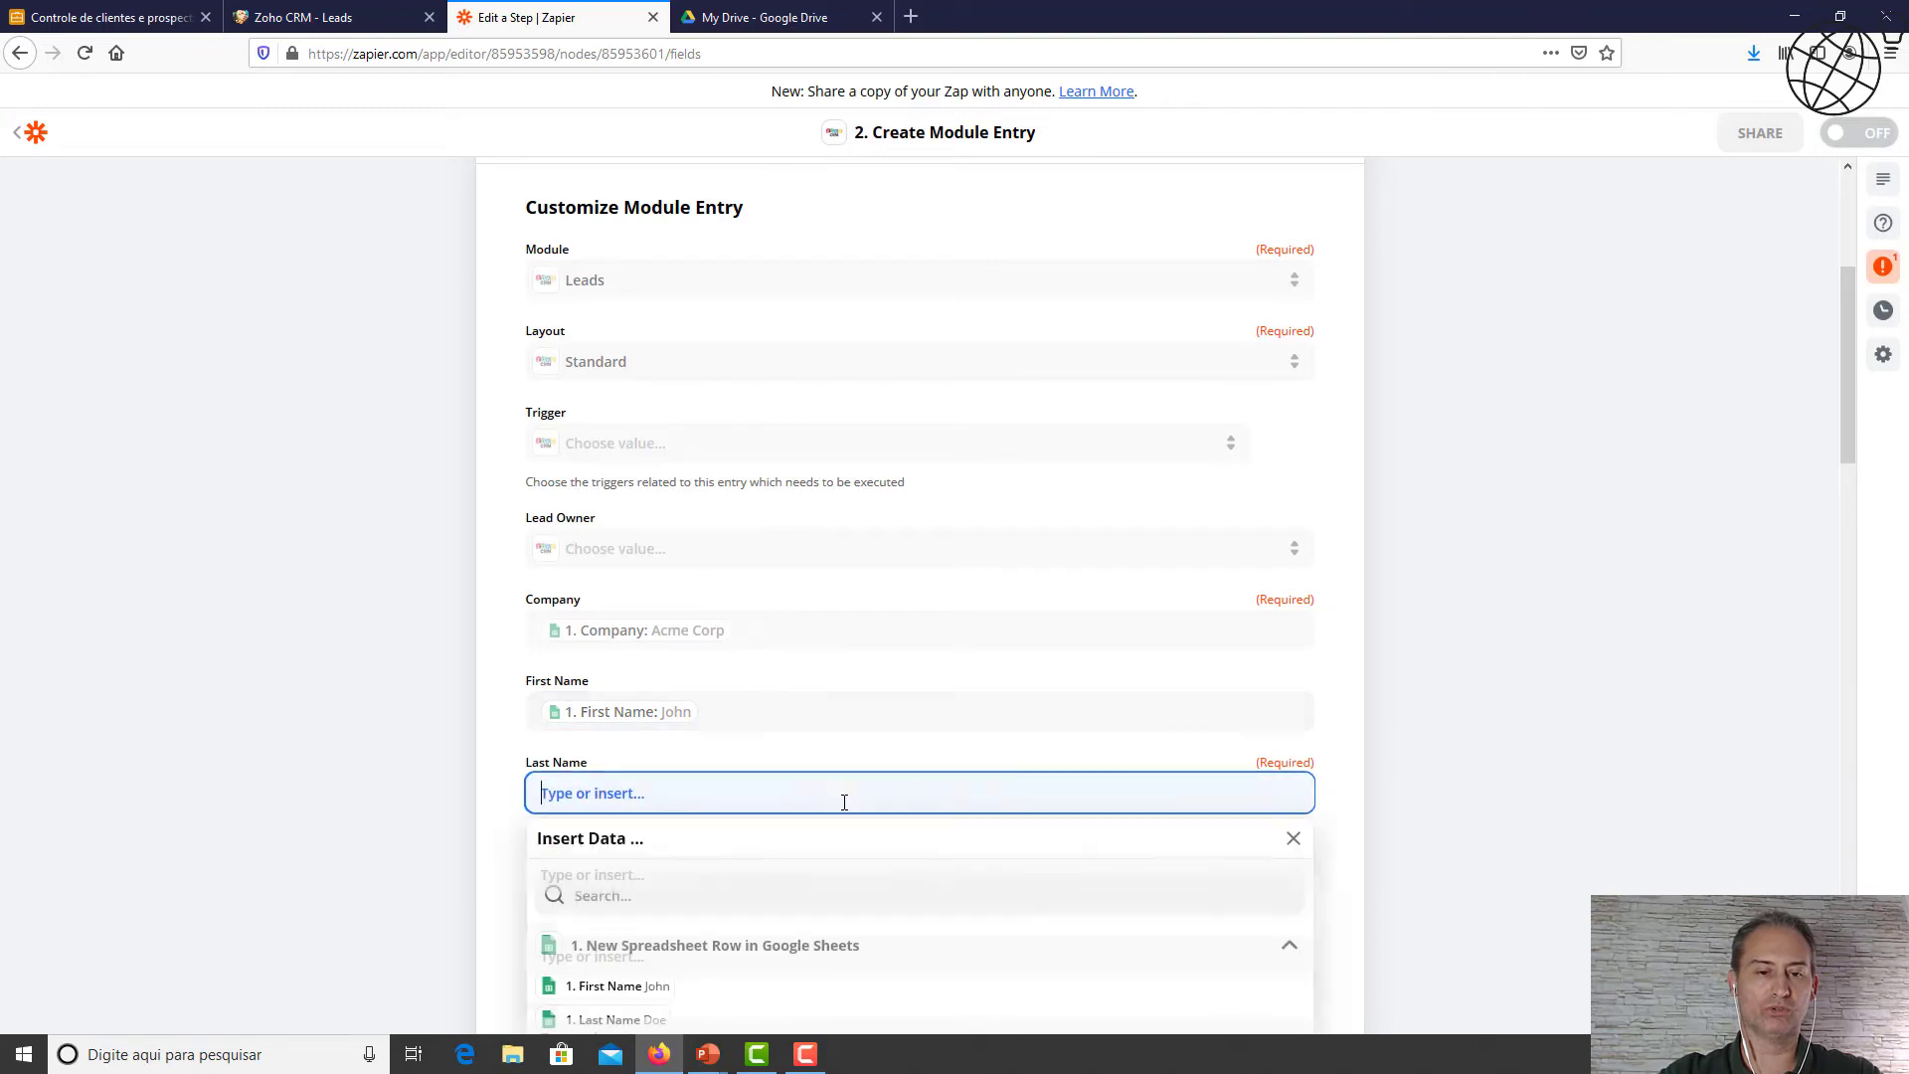
scroll(814, 943, down, 3)
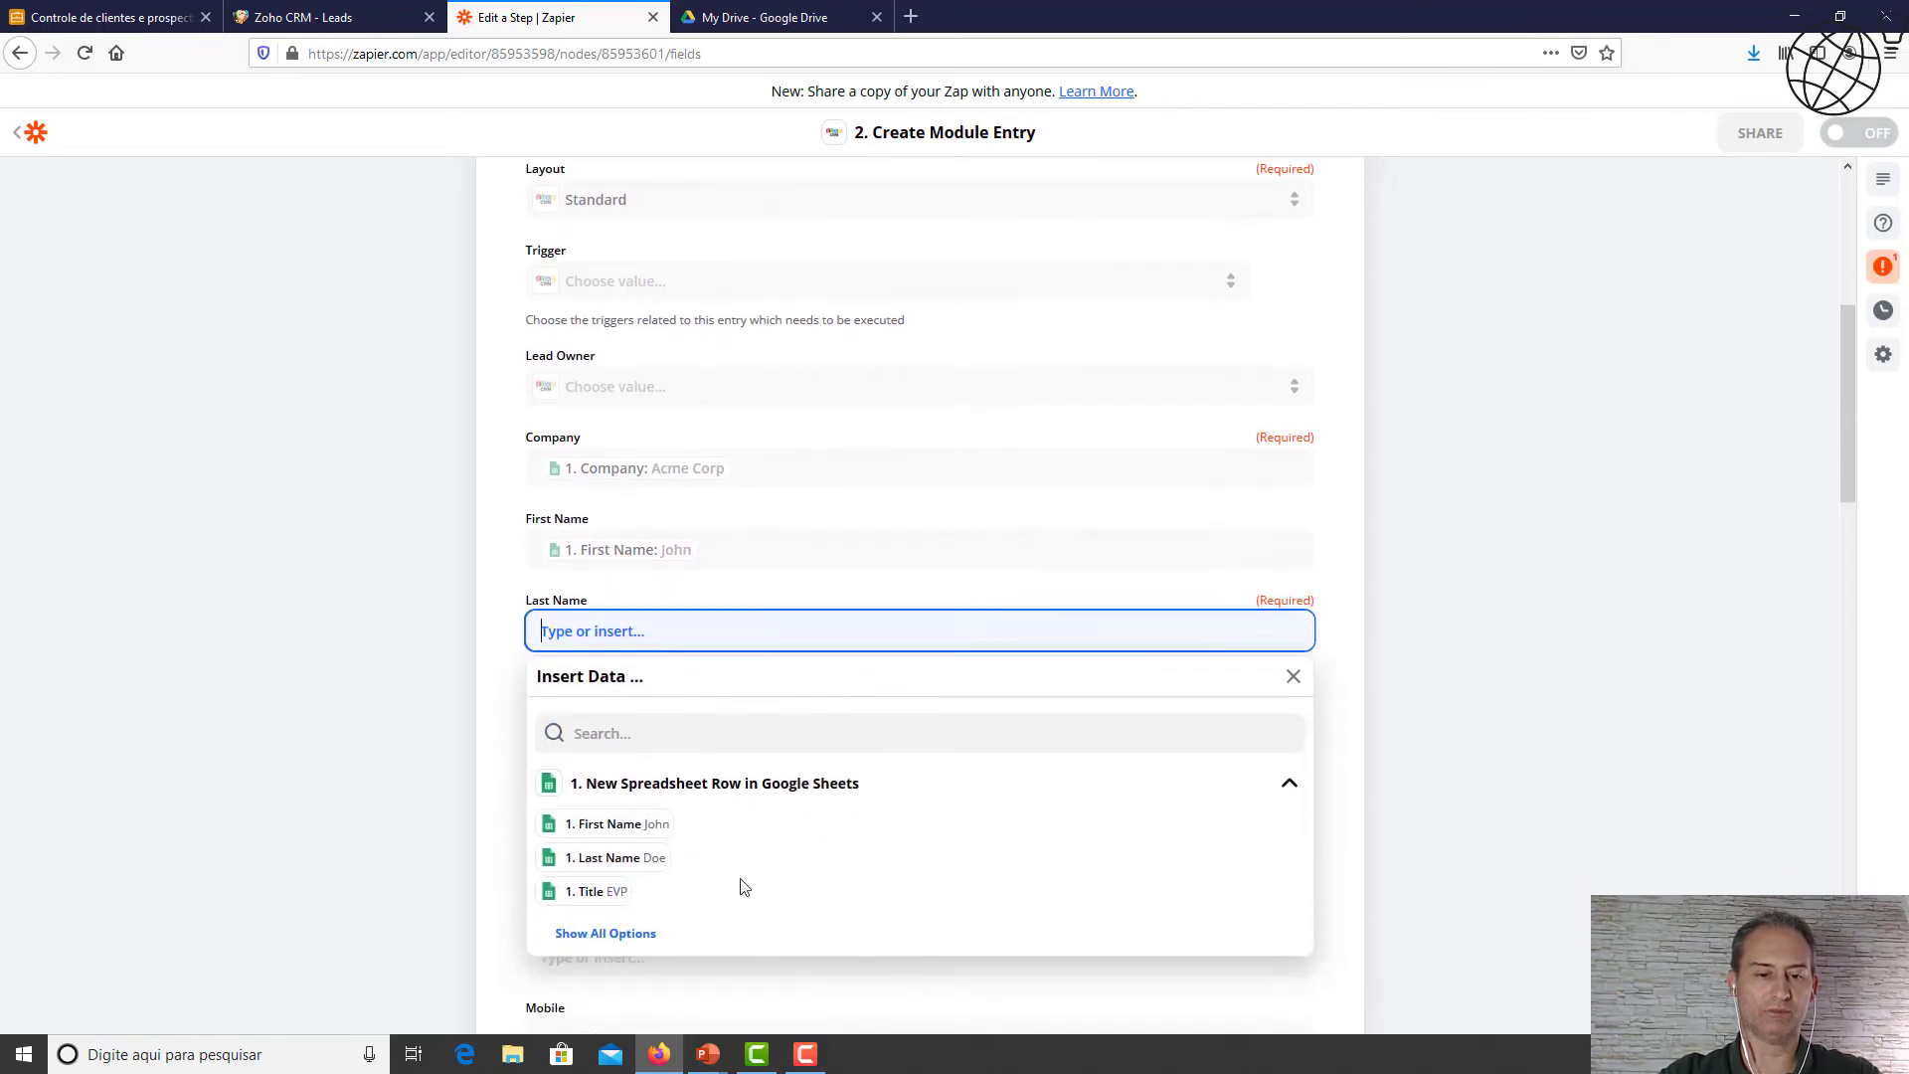
click(655, 859)
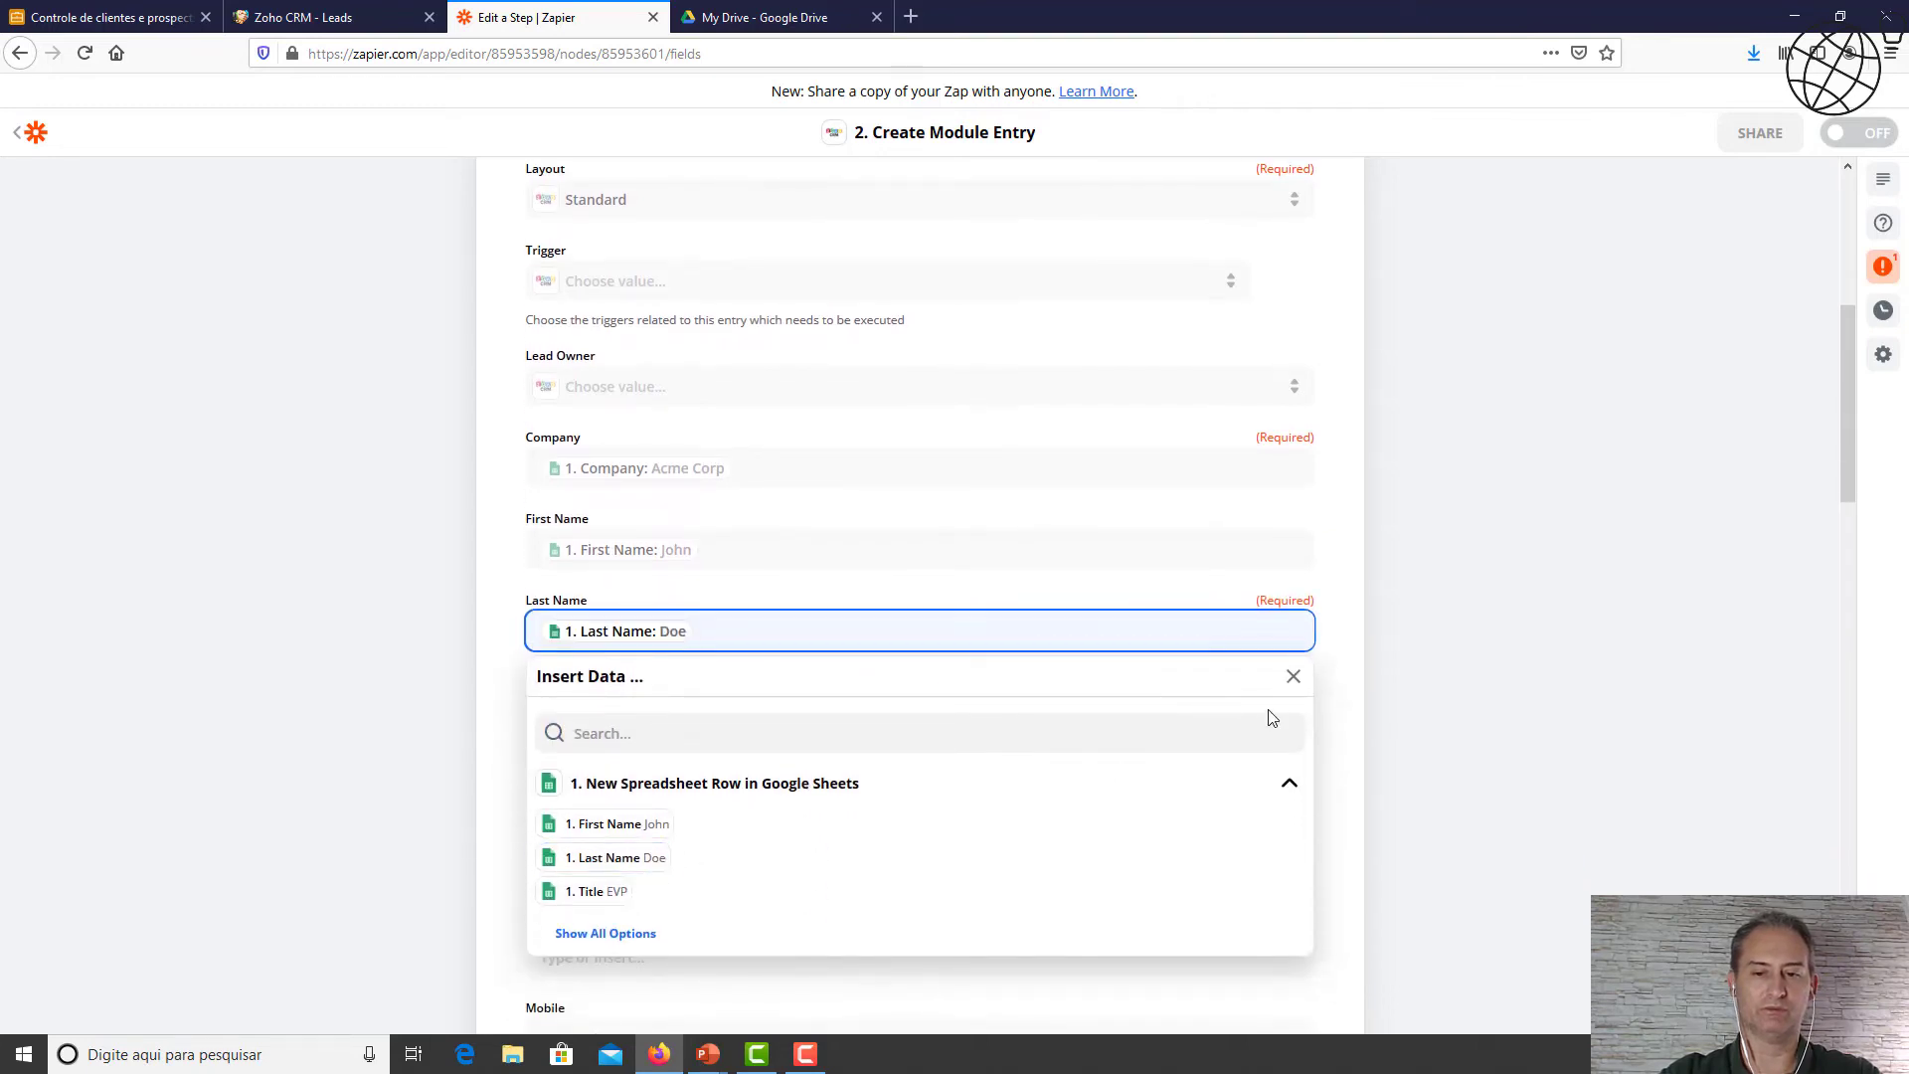
click(1293, 678)
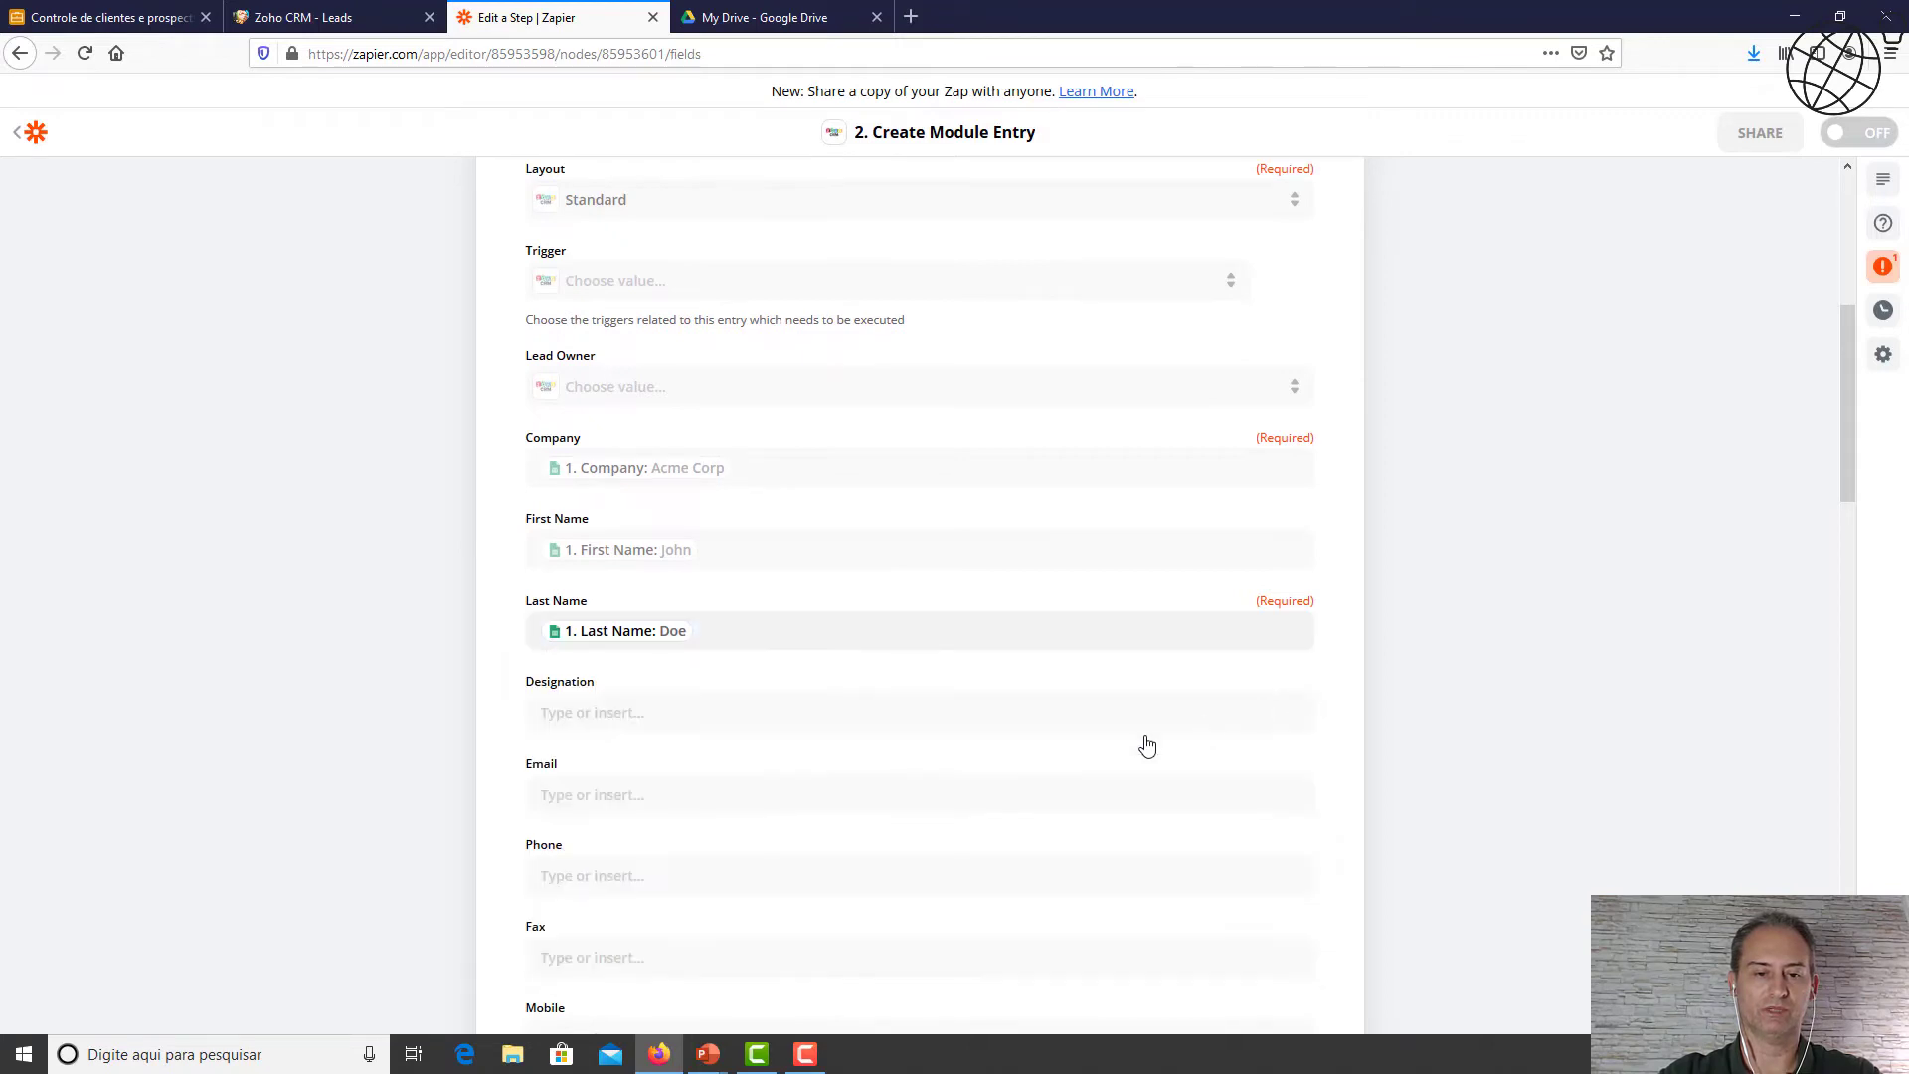
Map the lead's Email field to the Email column of the spreadsheet row.
scroll(980, 789, down, 5)
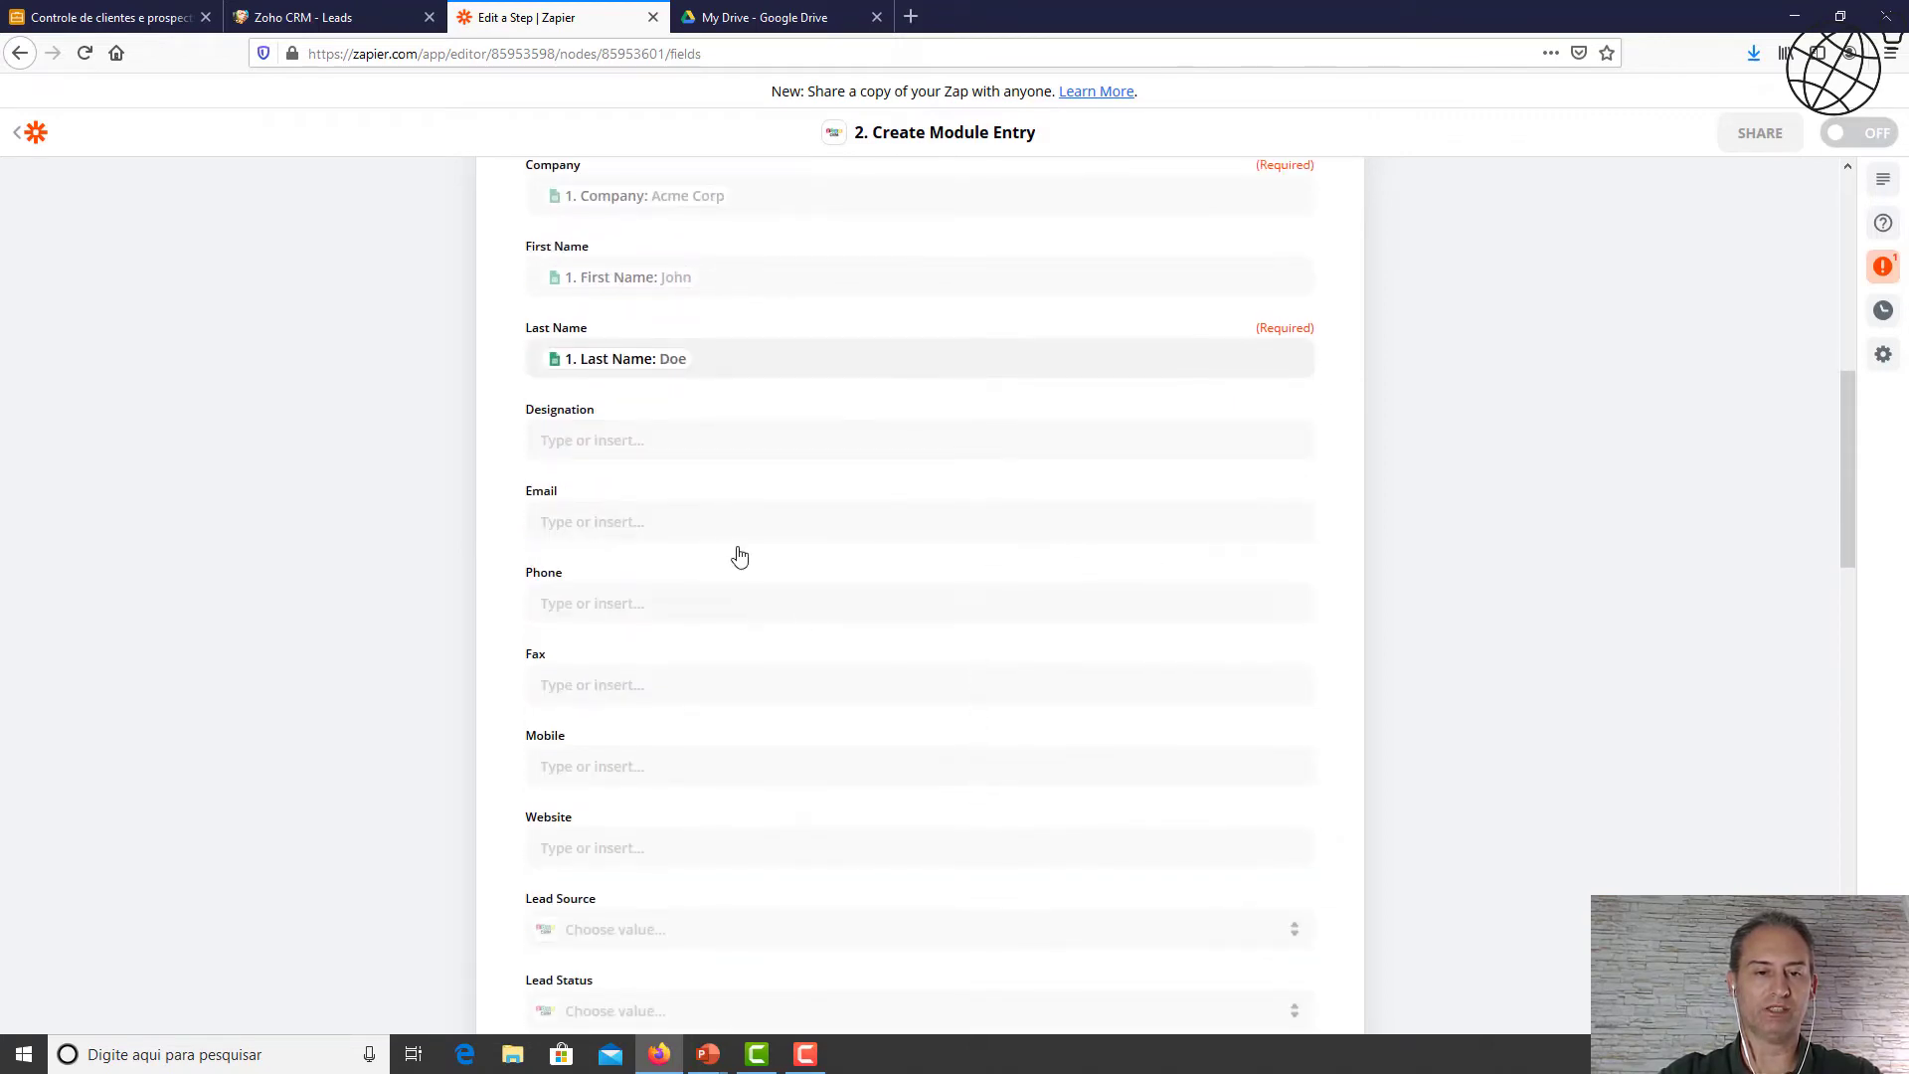
click(717, 517)
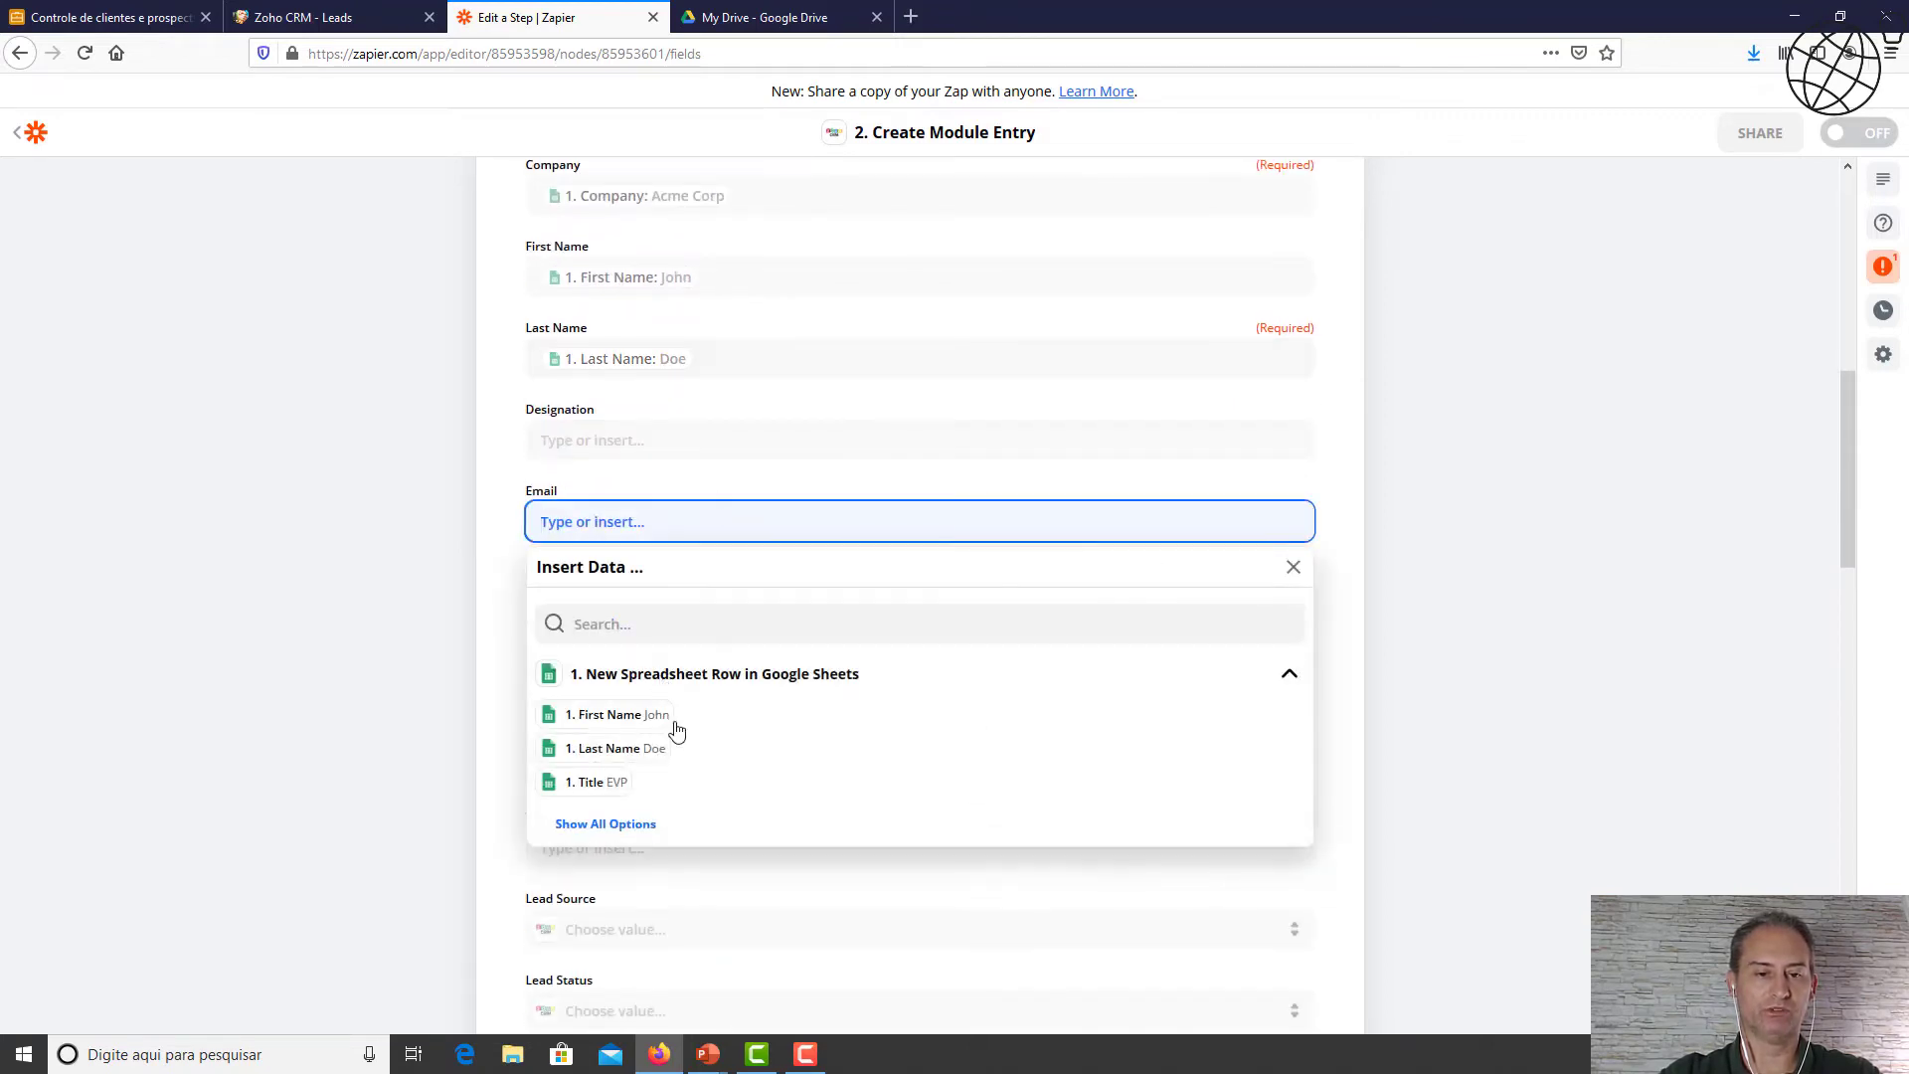
click(633, 820)
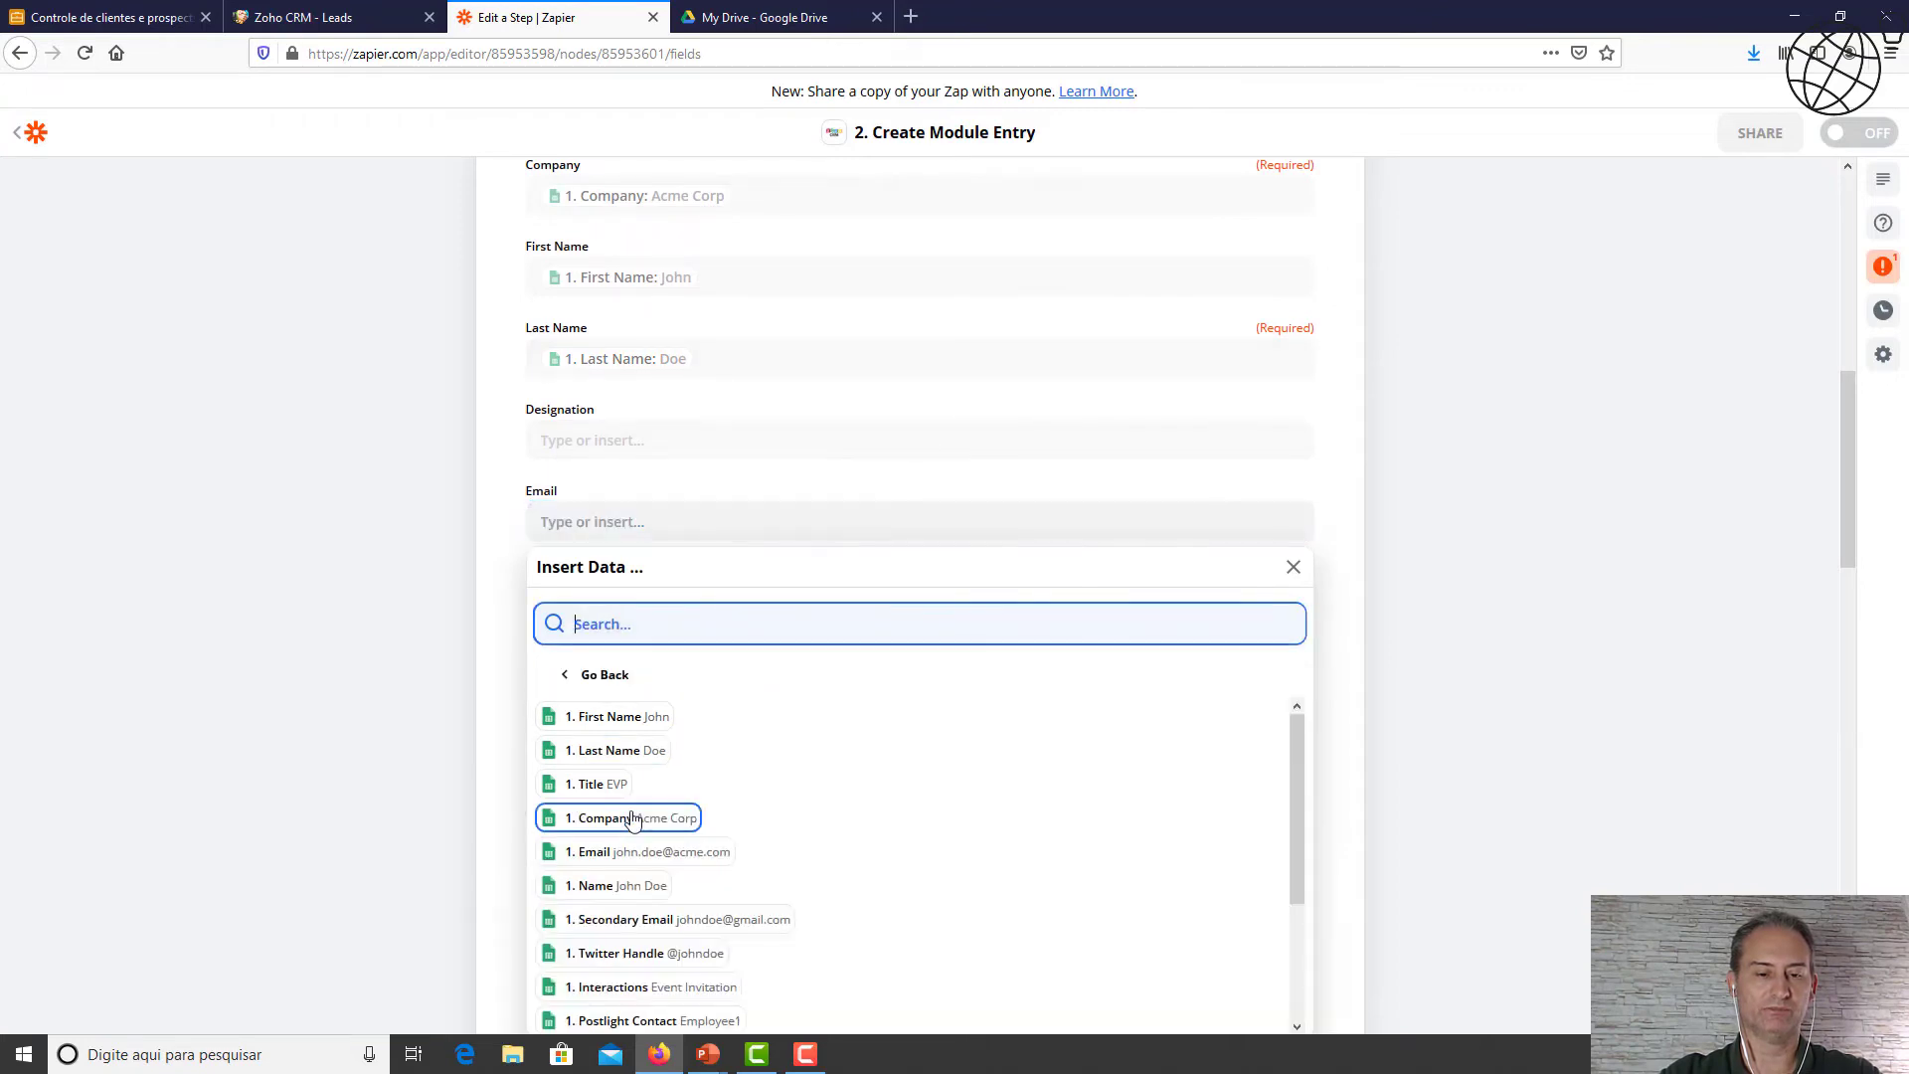
click(696, 850)
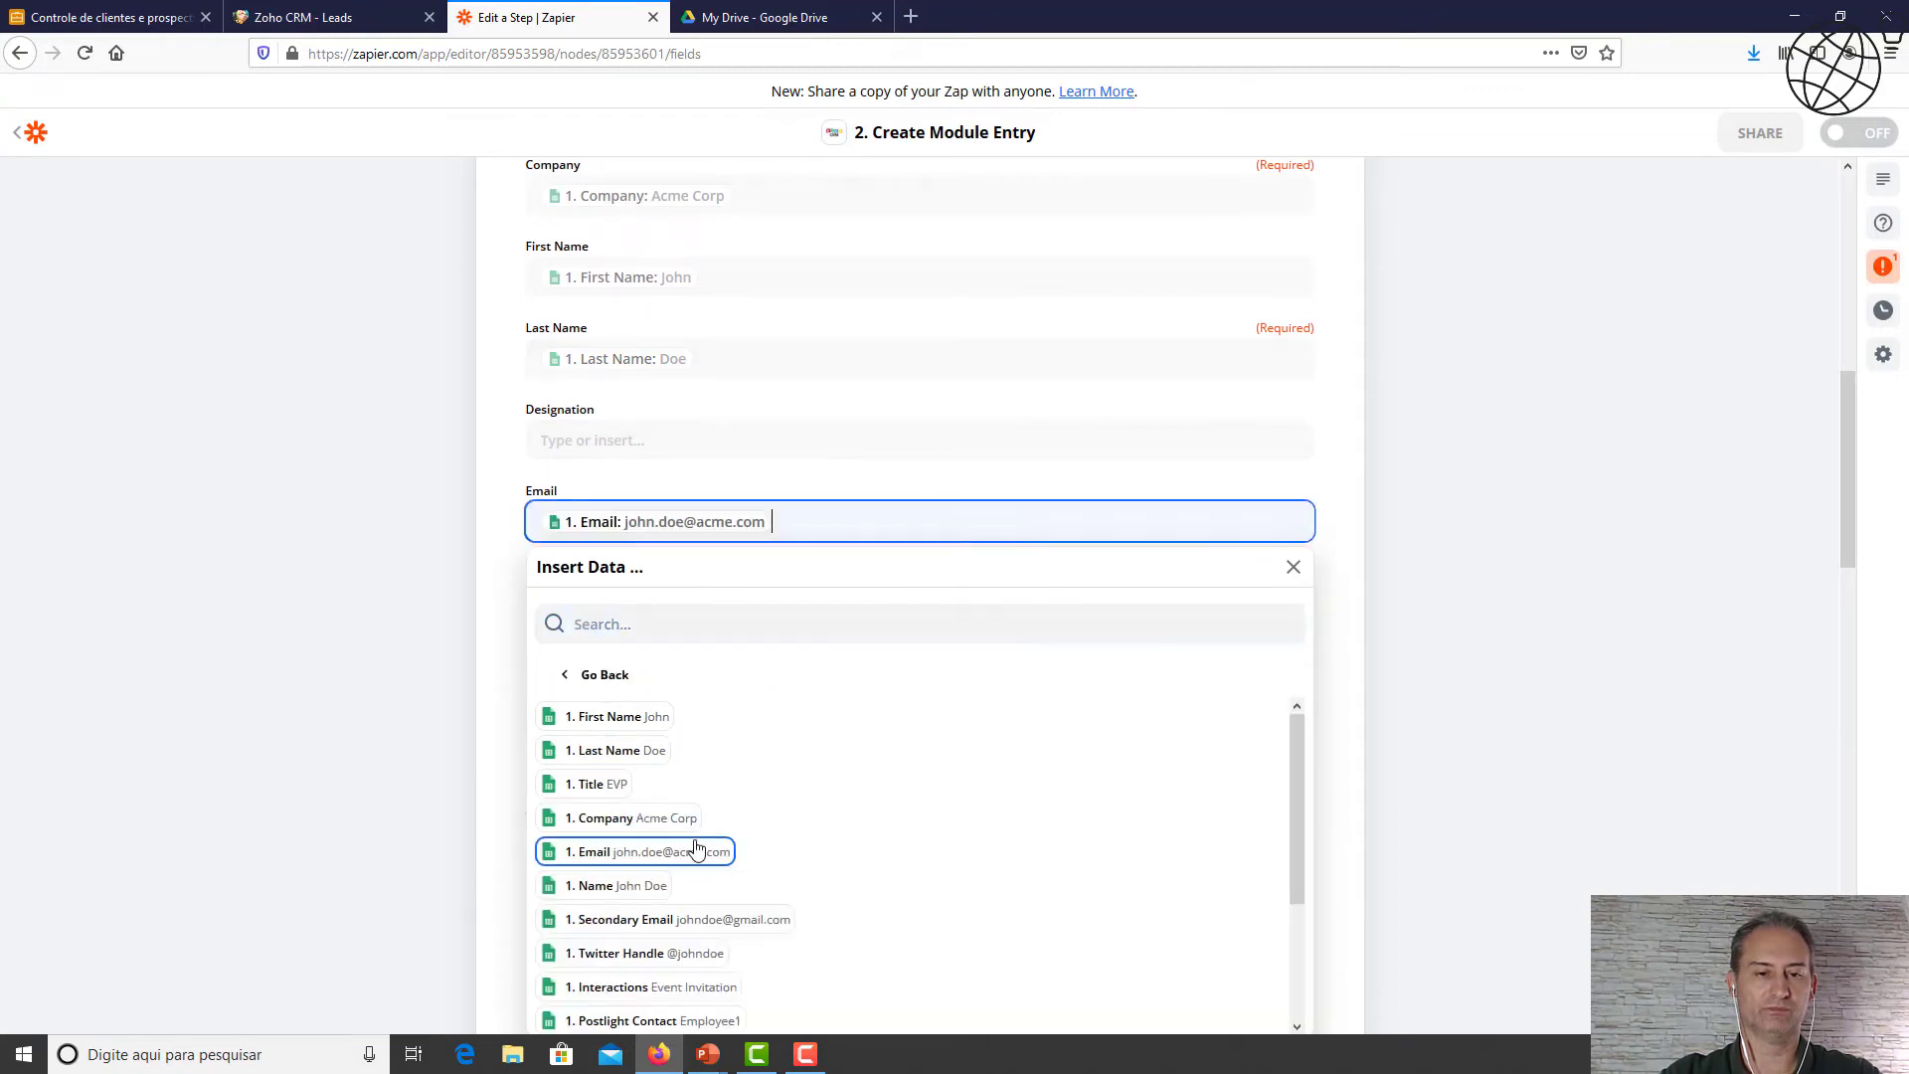
click(1293, 567)
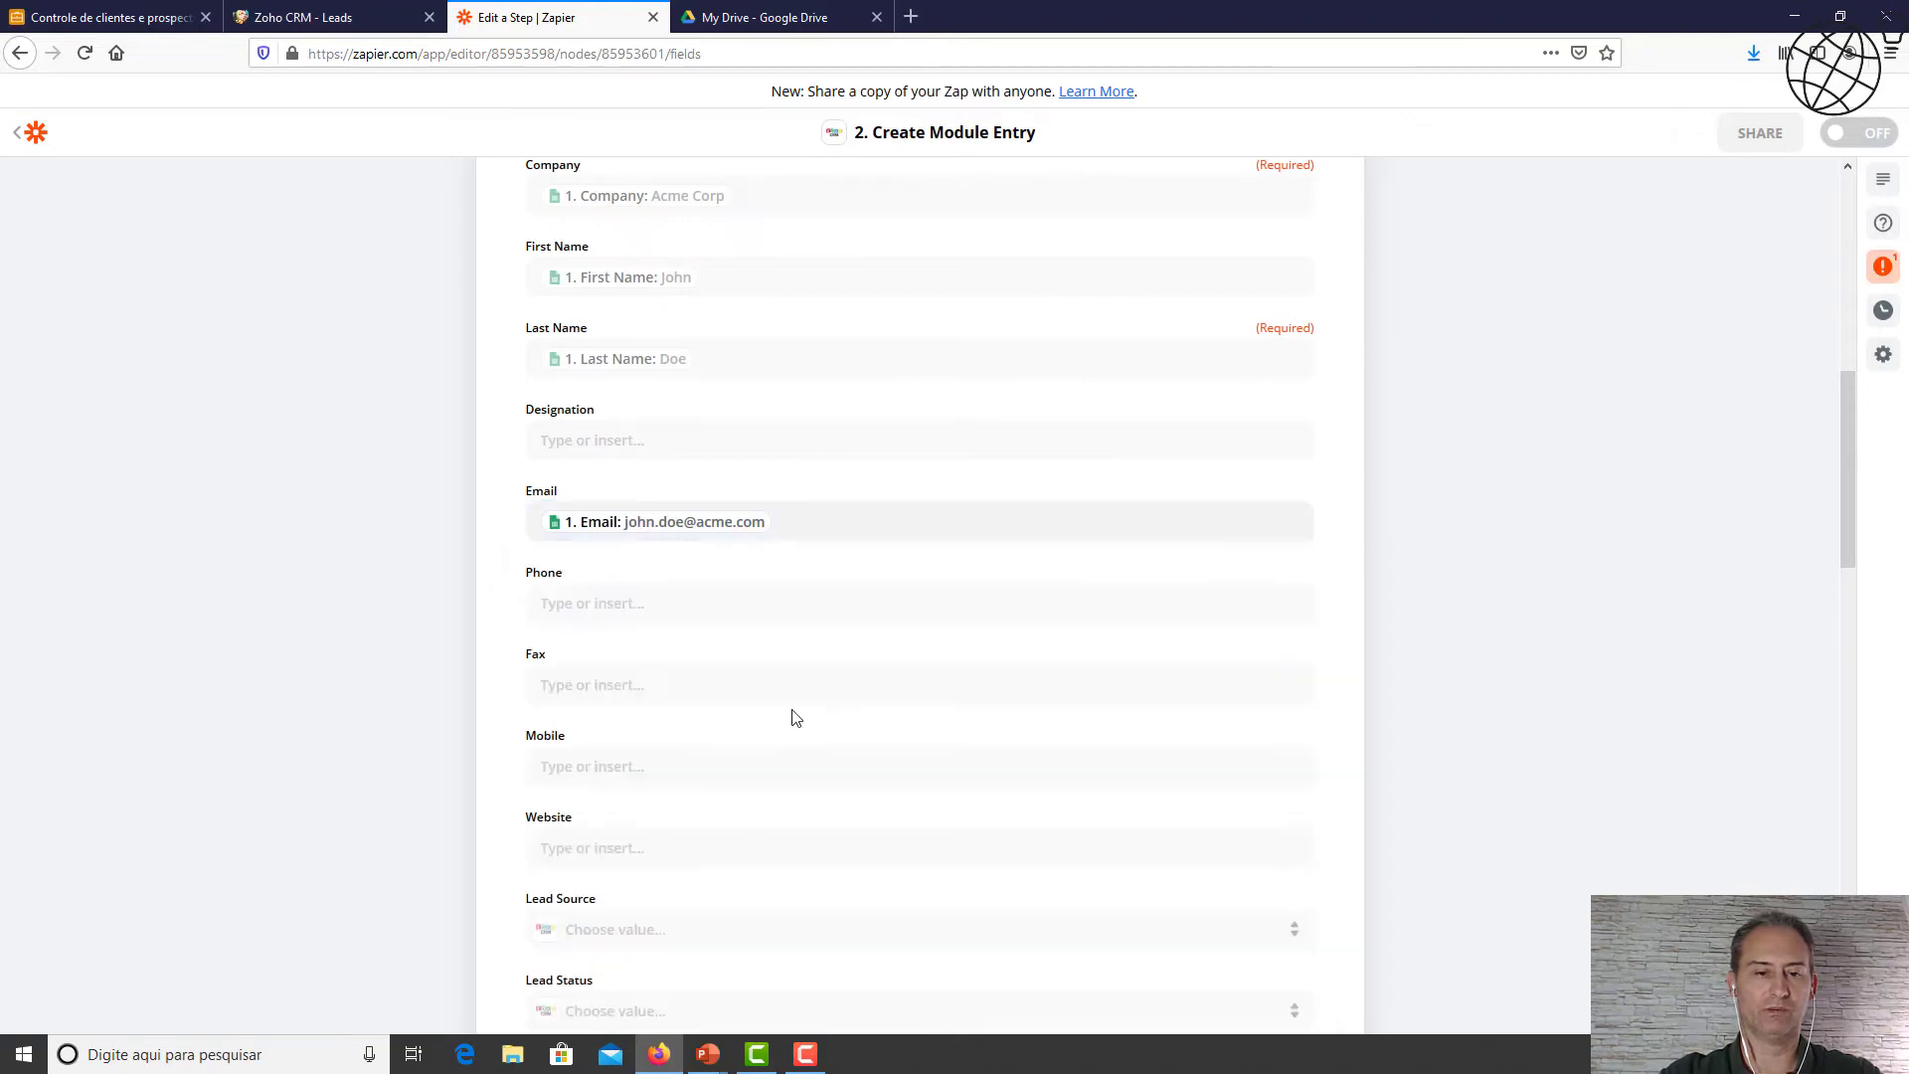
Look through all the Google Sheets row's columns for one that suits the lead's Phone field, then leave the field empty.
click(636, 600)
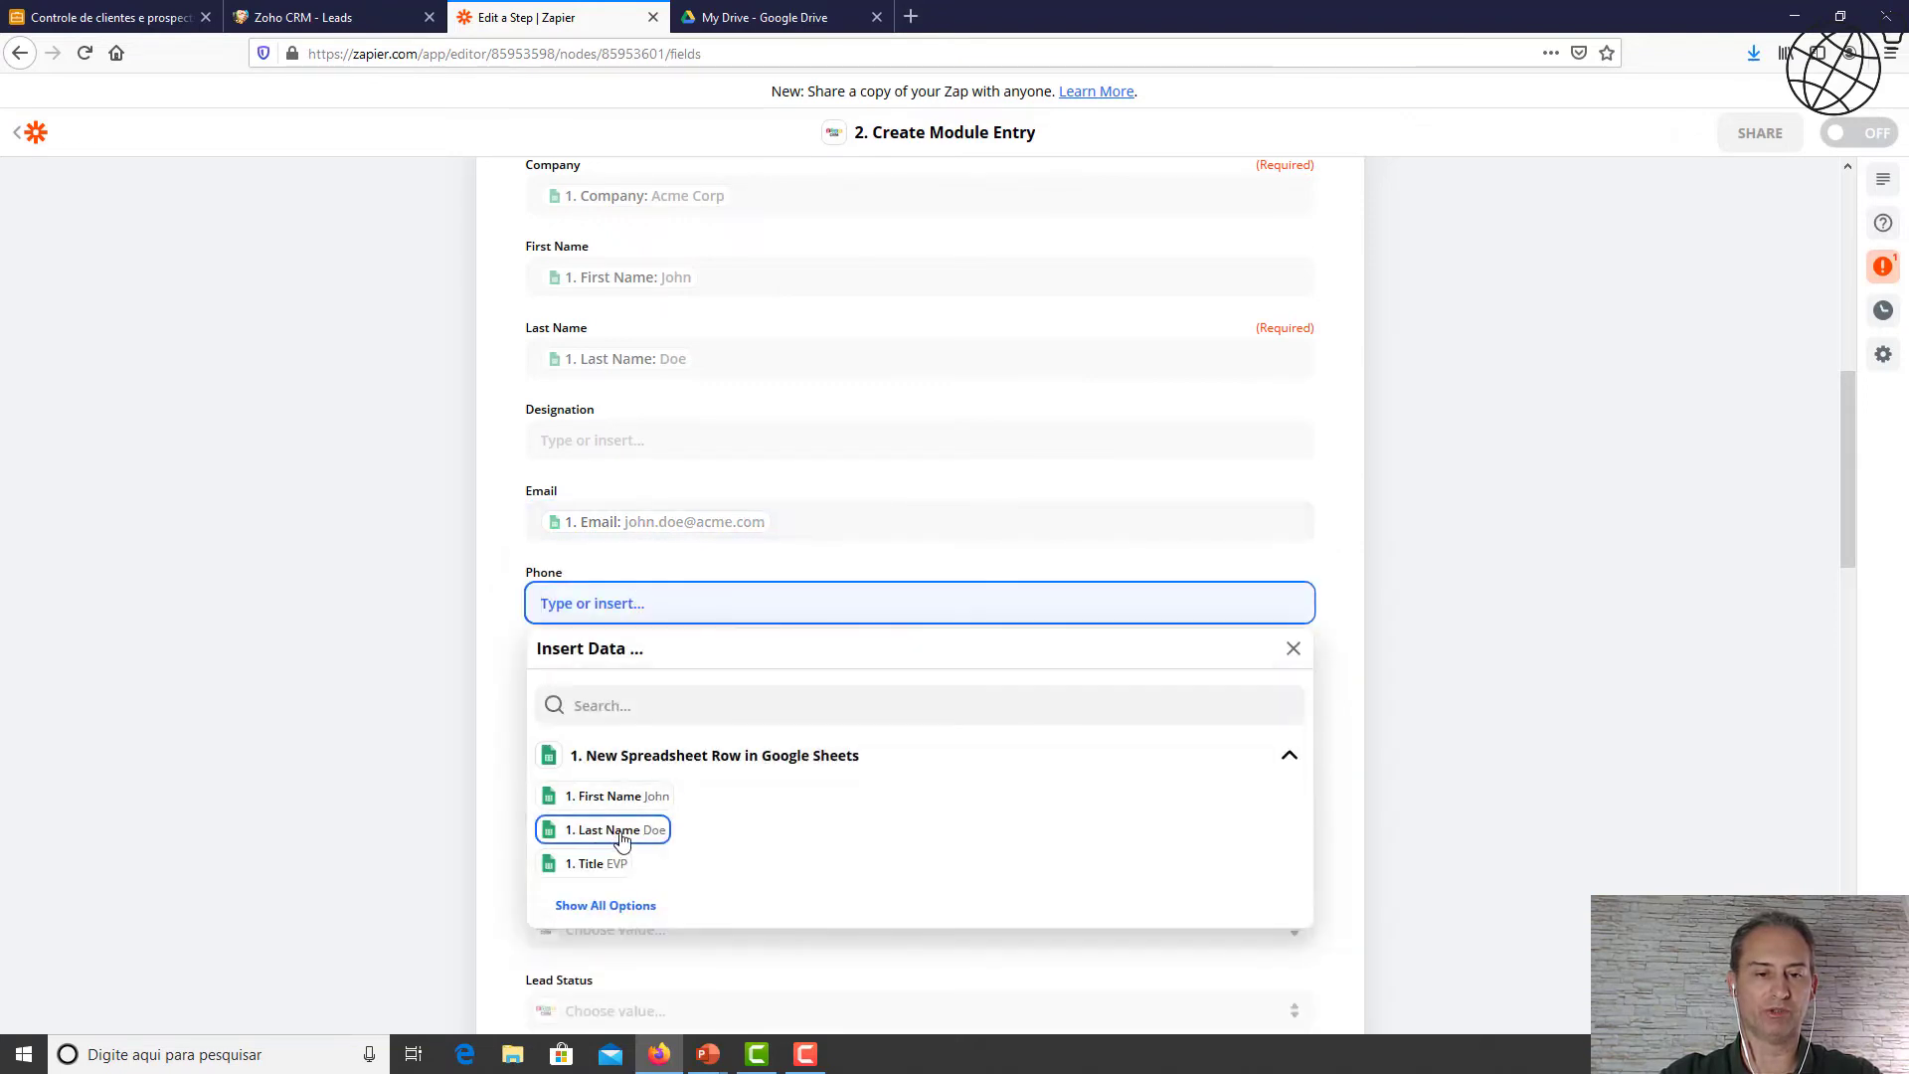
click(653, 908)
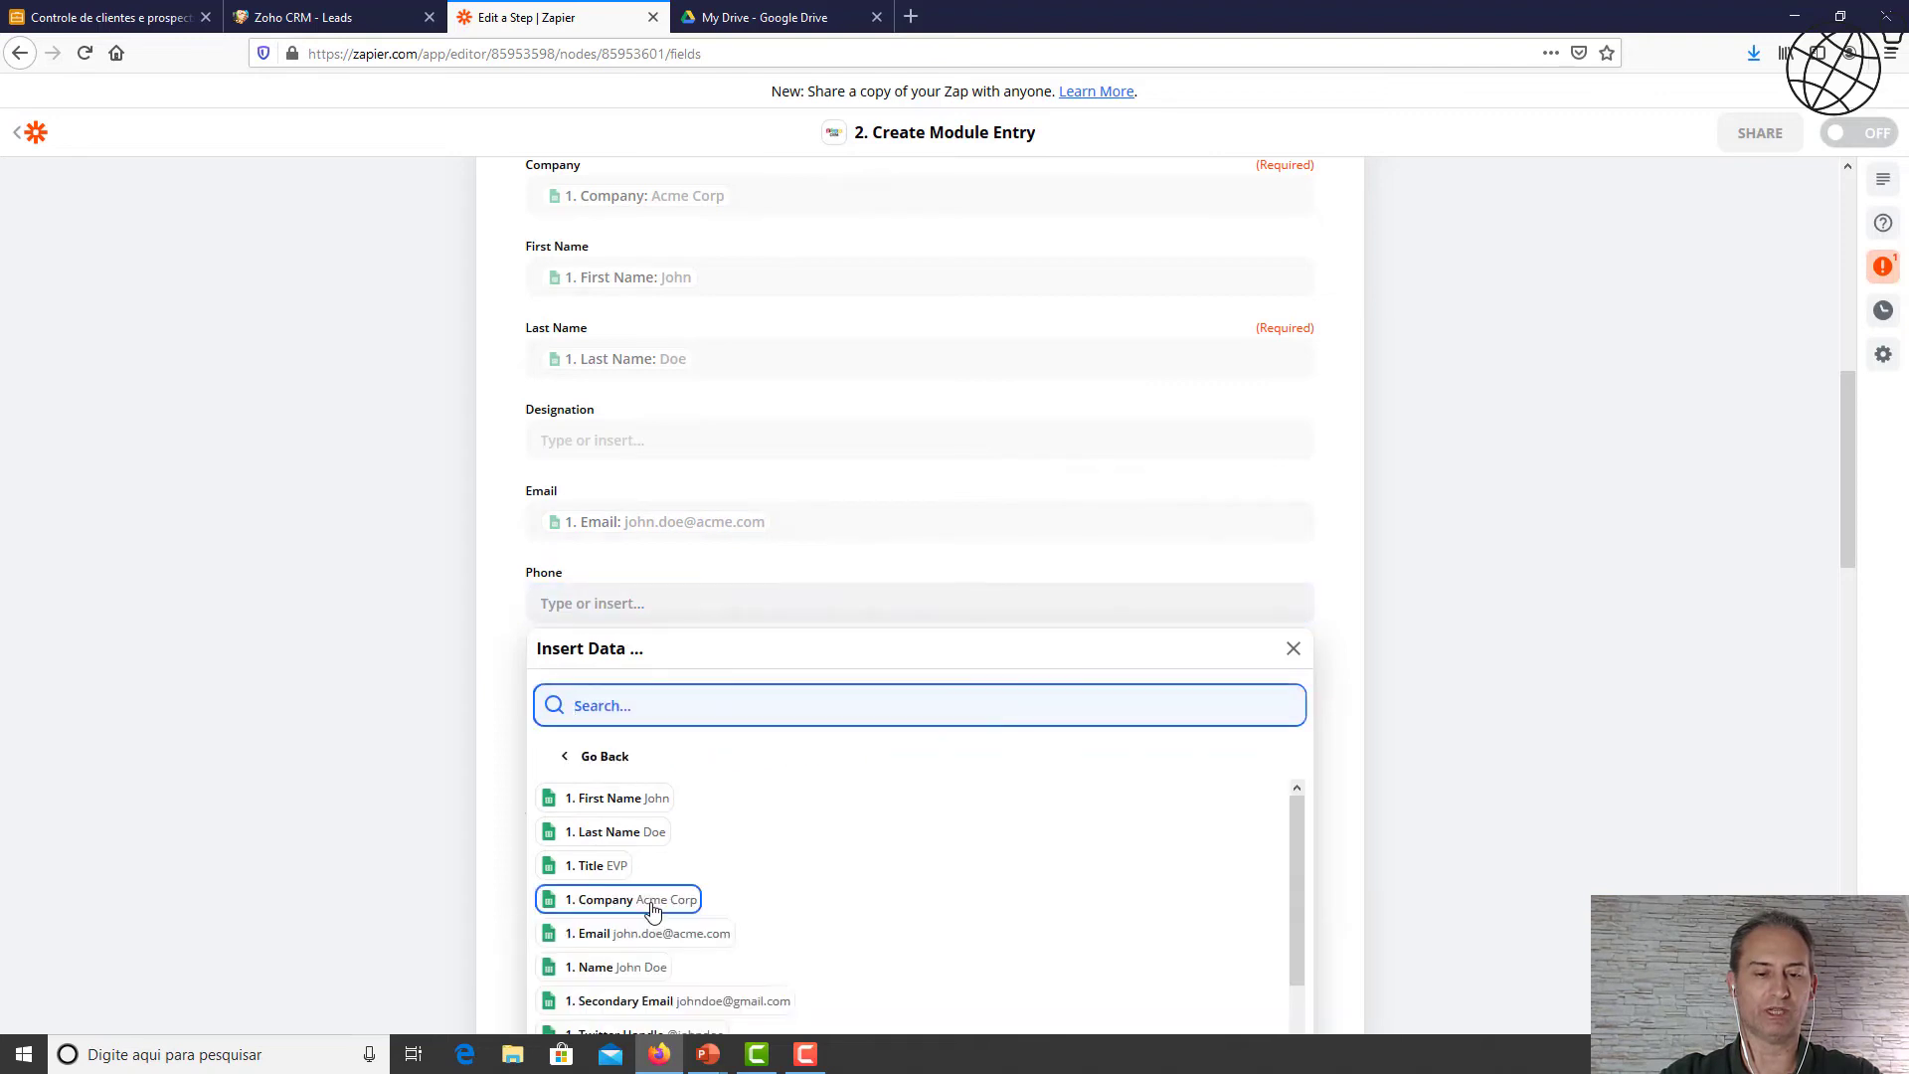
scroll(758, 937, down, 2)
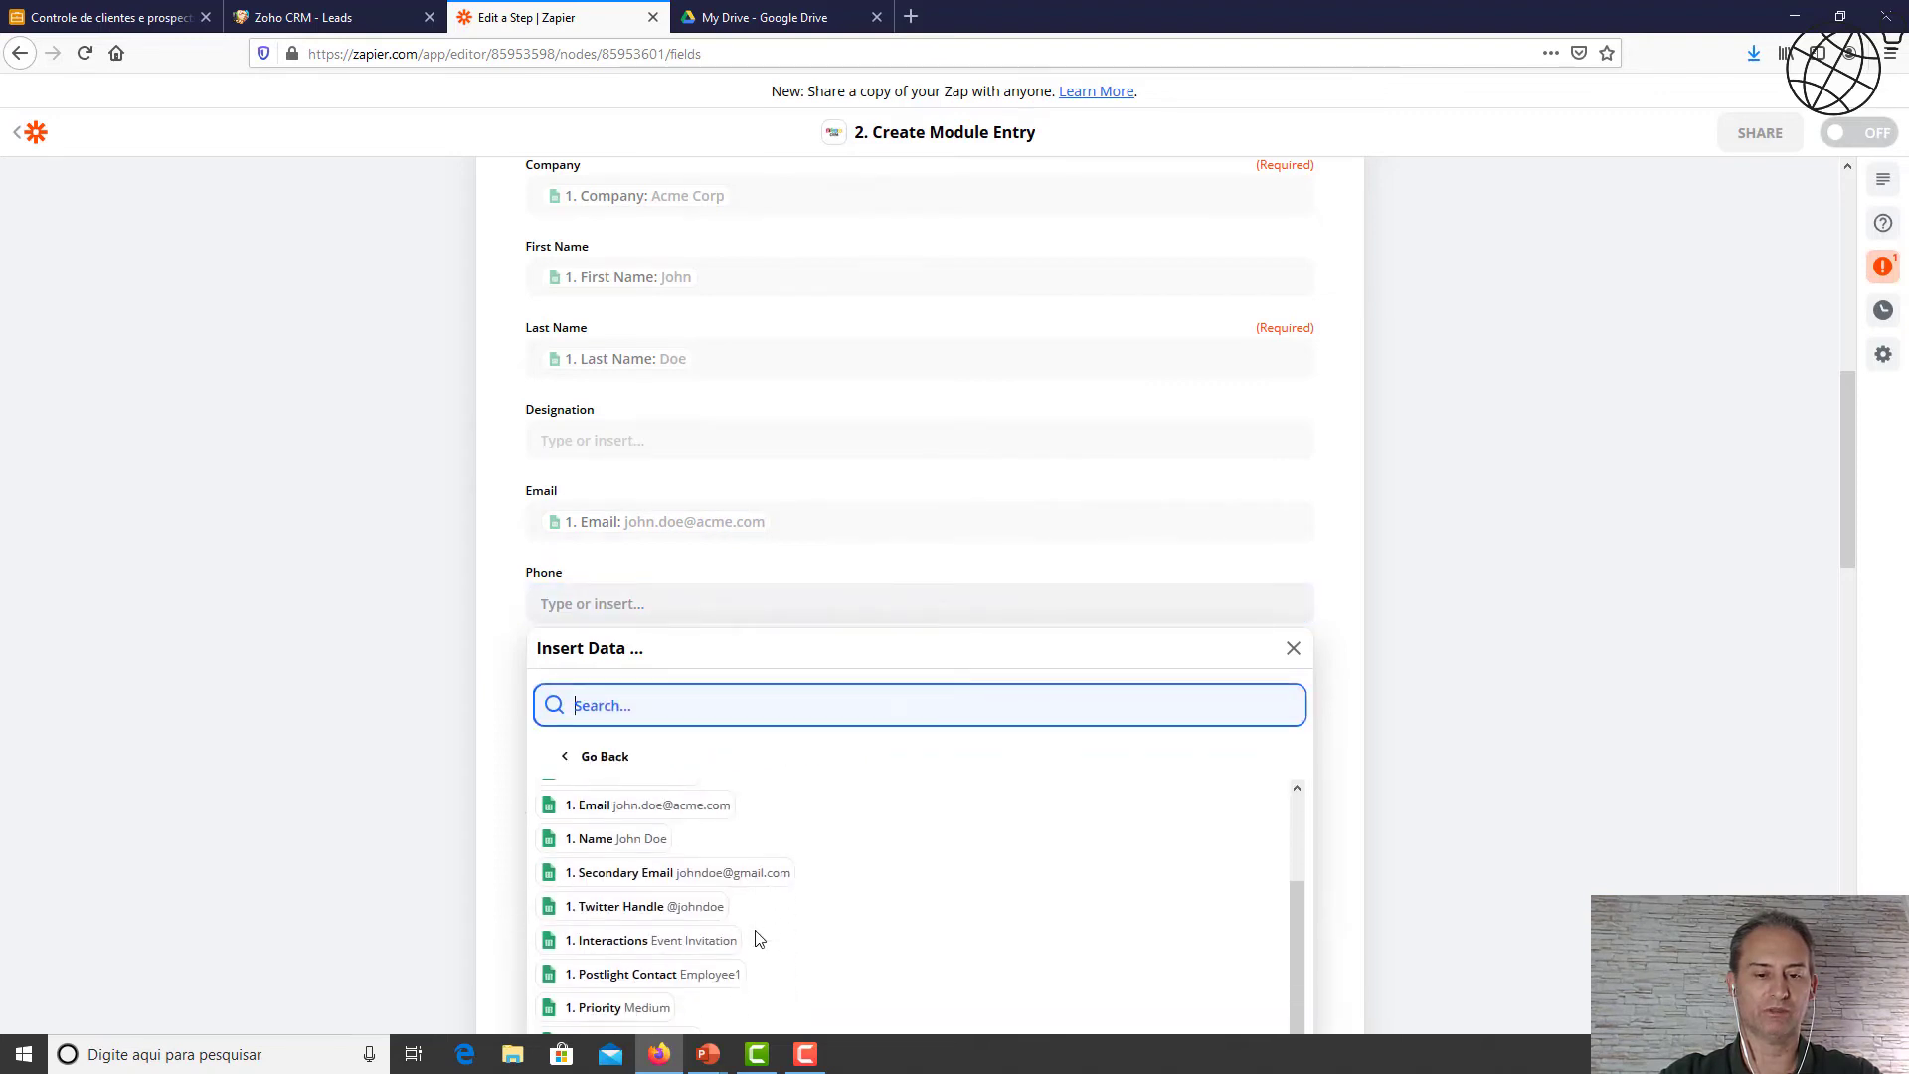
scroll(758, 939, up, 2)
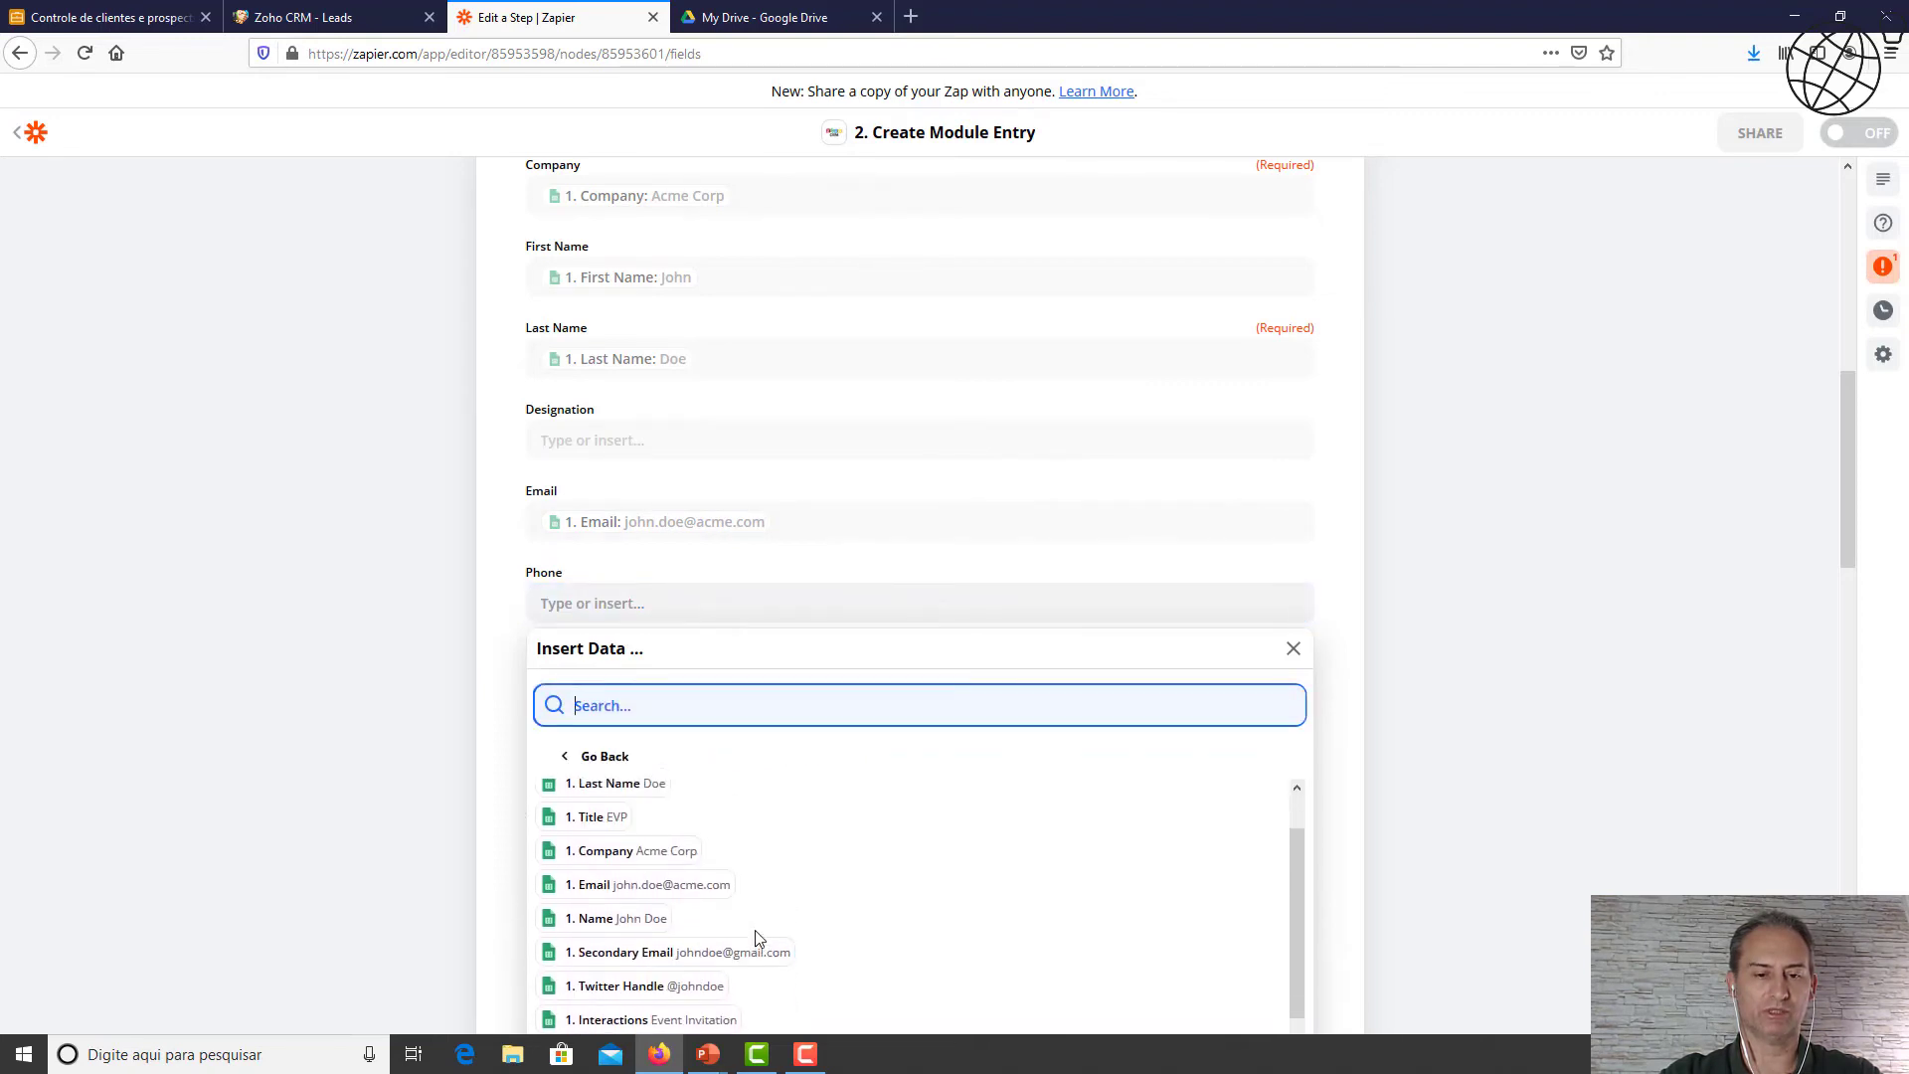
scroll(755, 938, up, 1)
scroll(758, 938, down, 2)
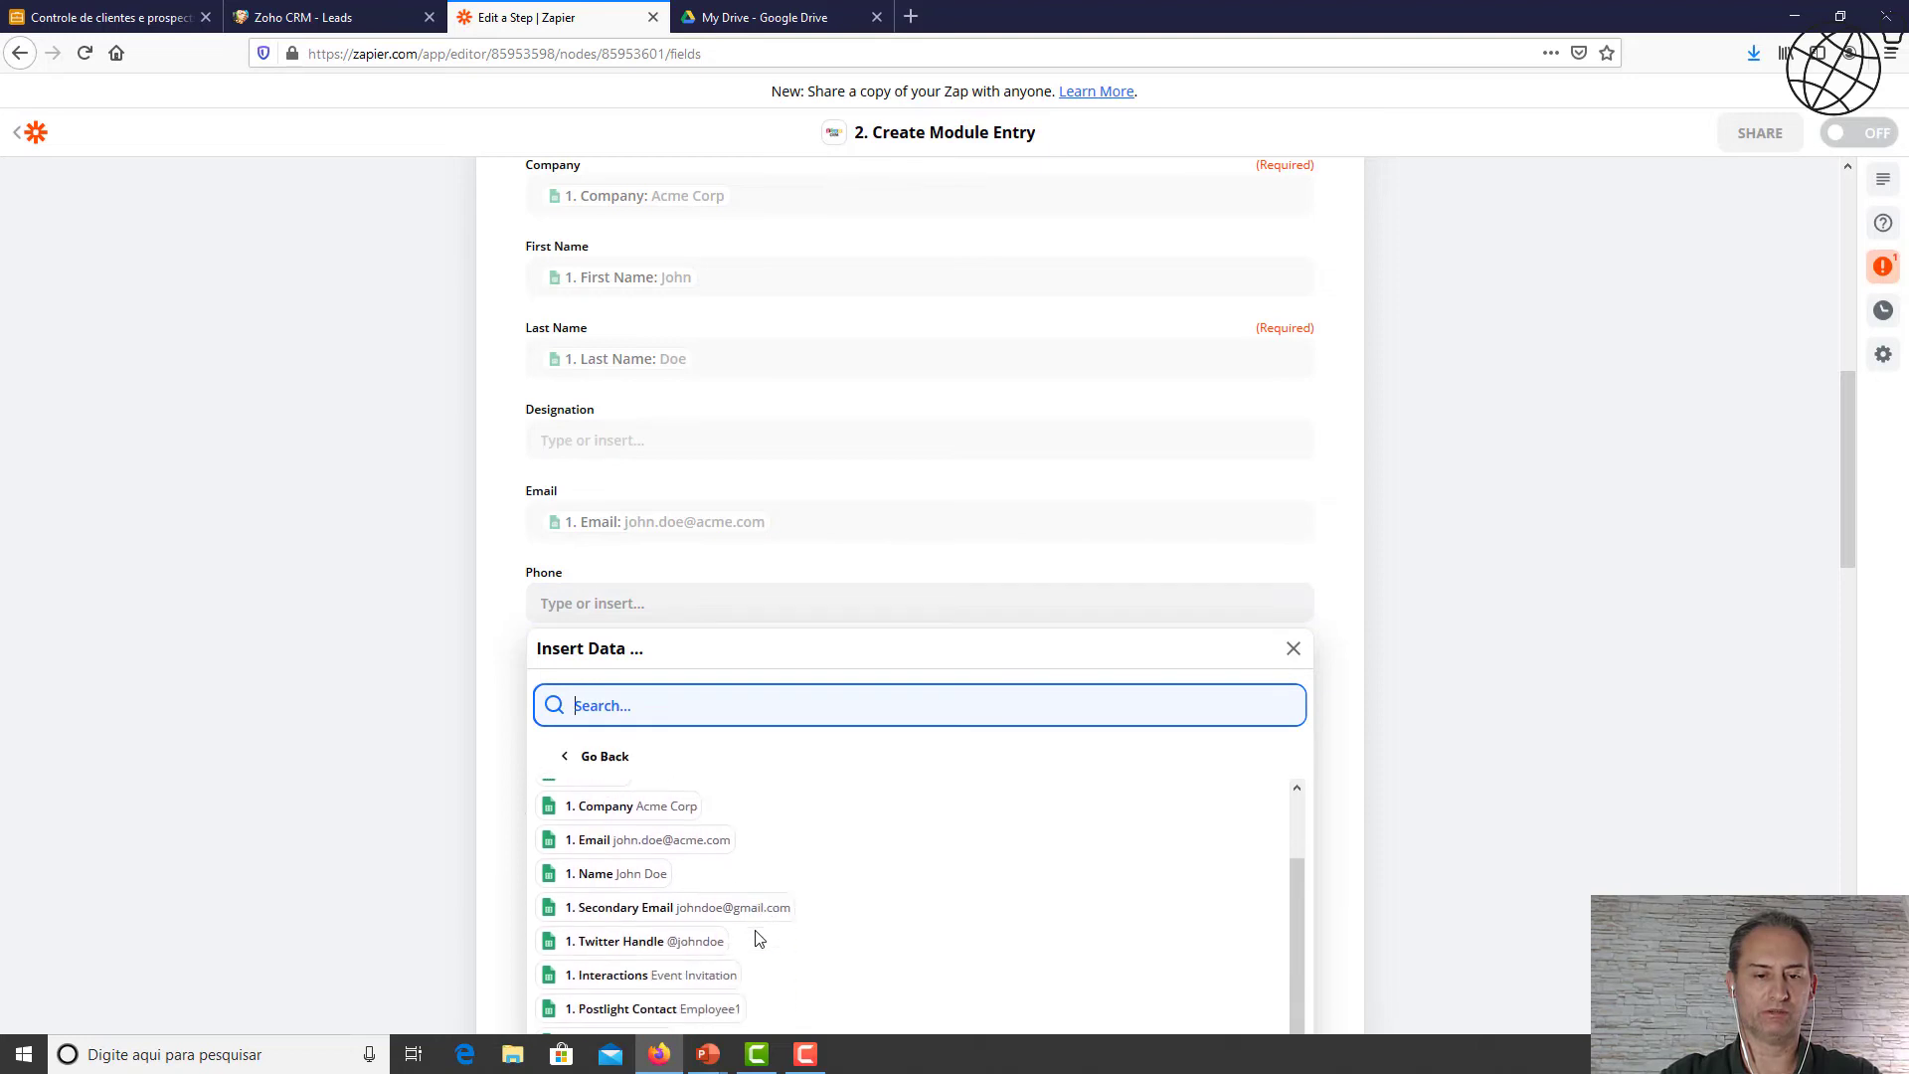
scroll(758, 939, down, 2)
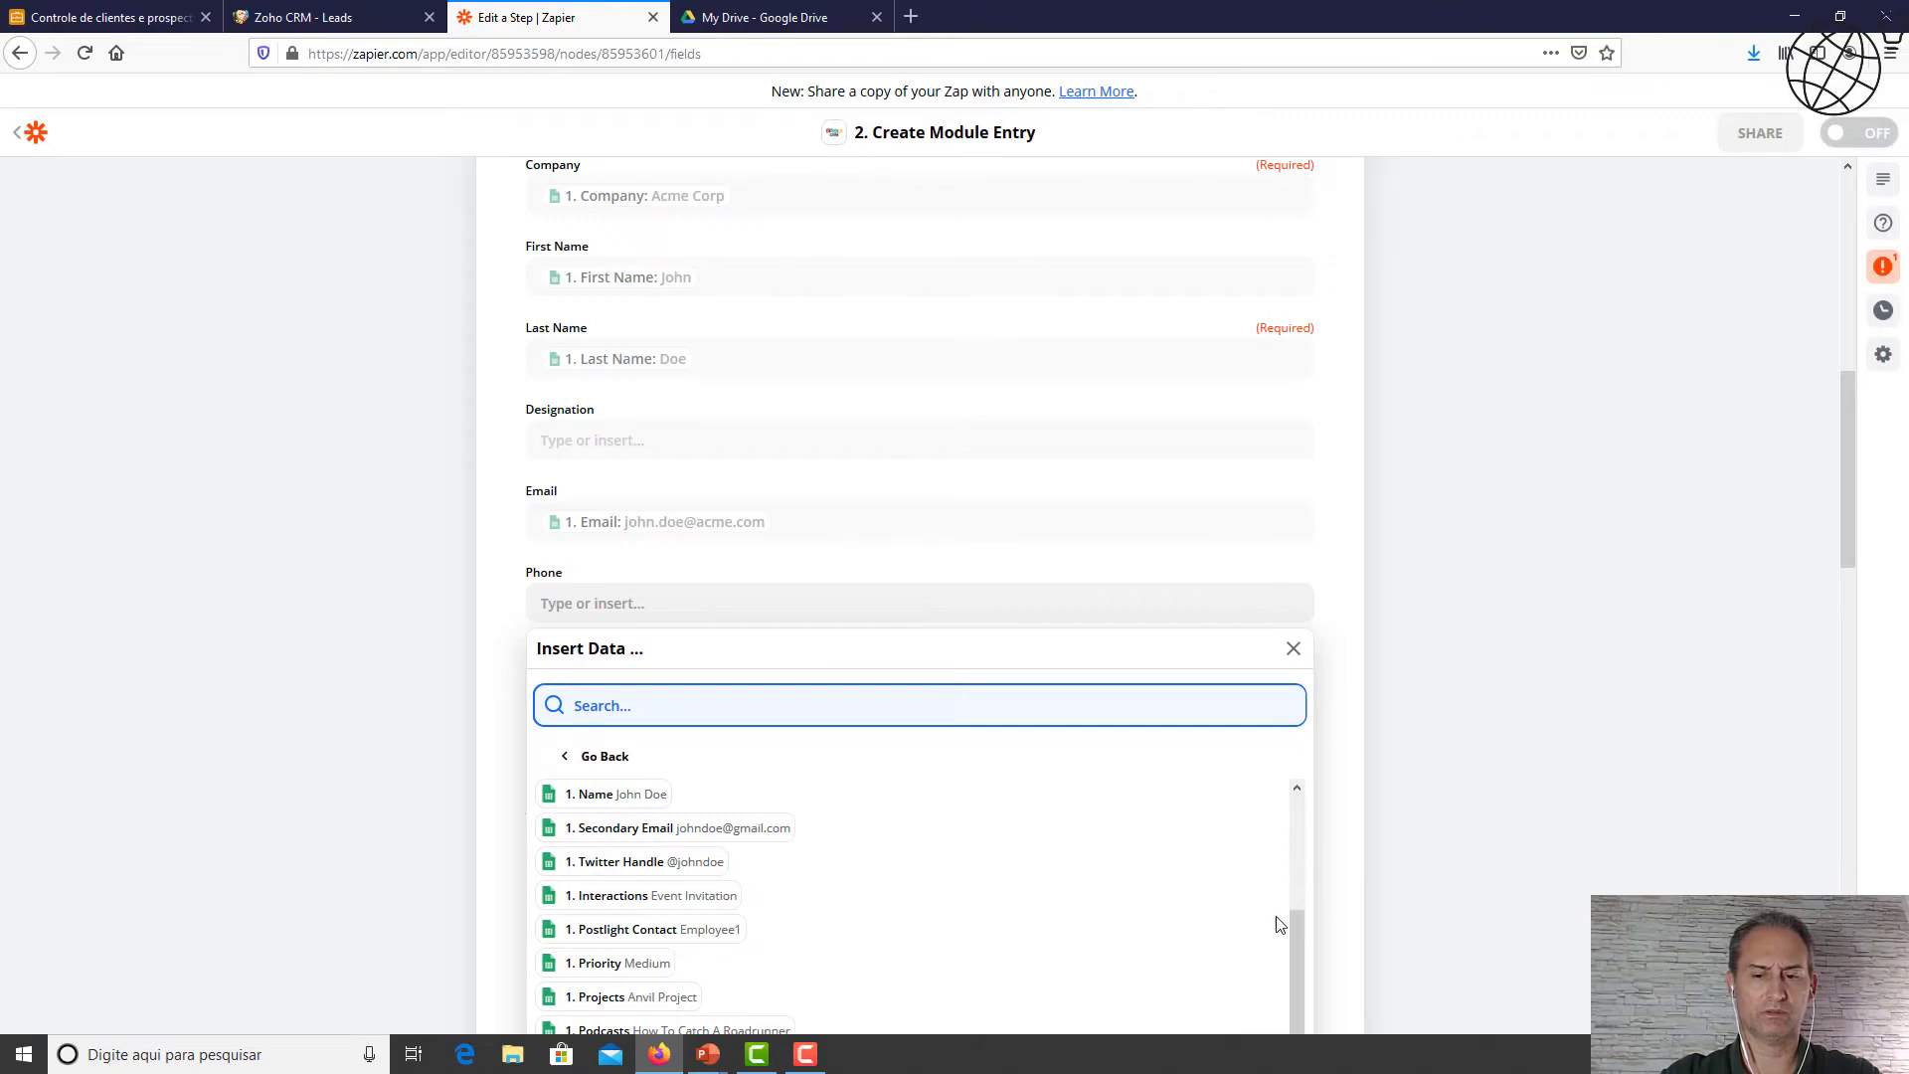
scroll(1366, 939, down, 3)
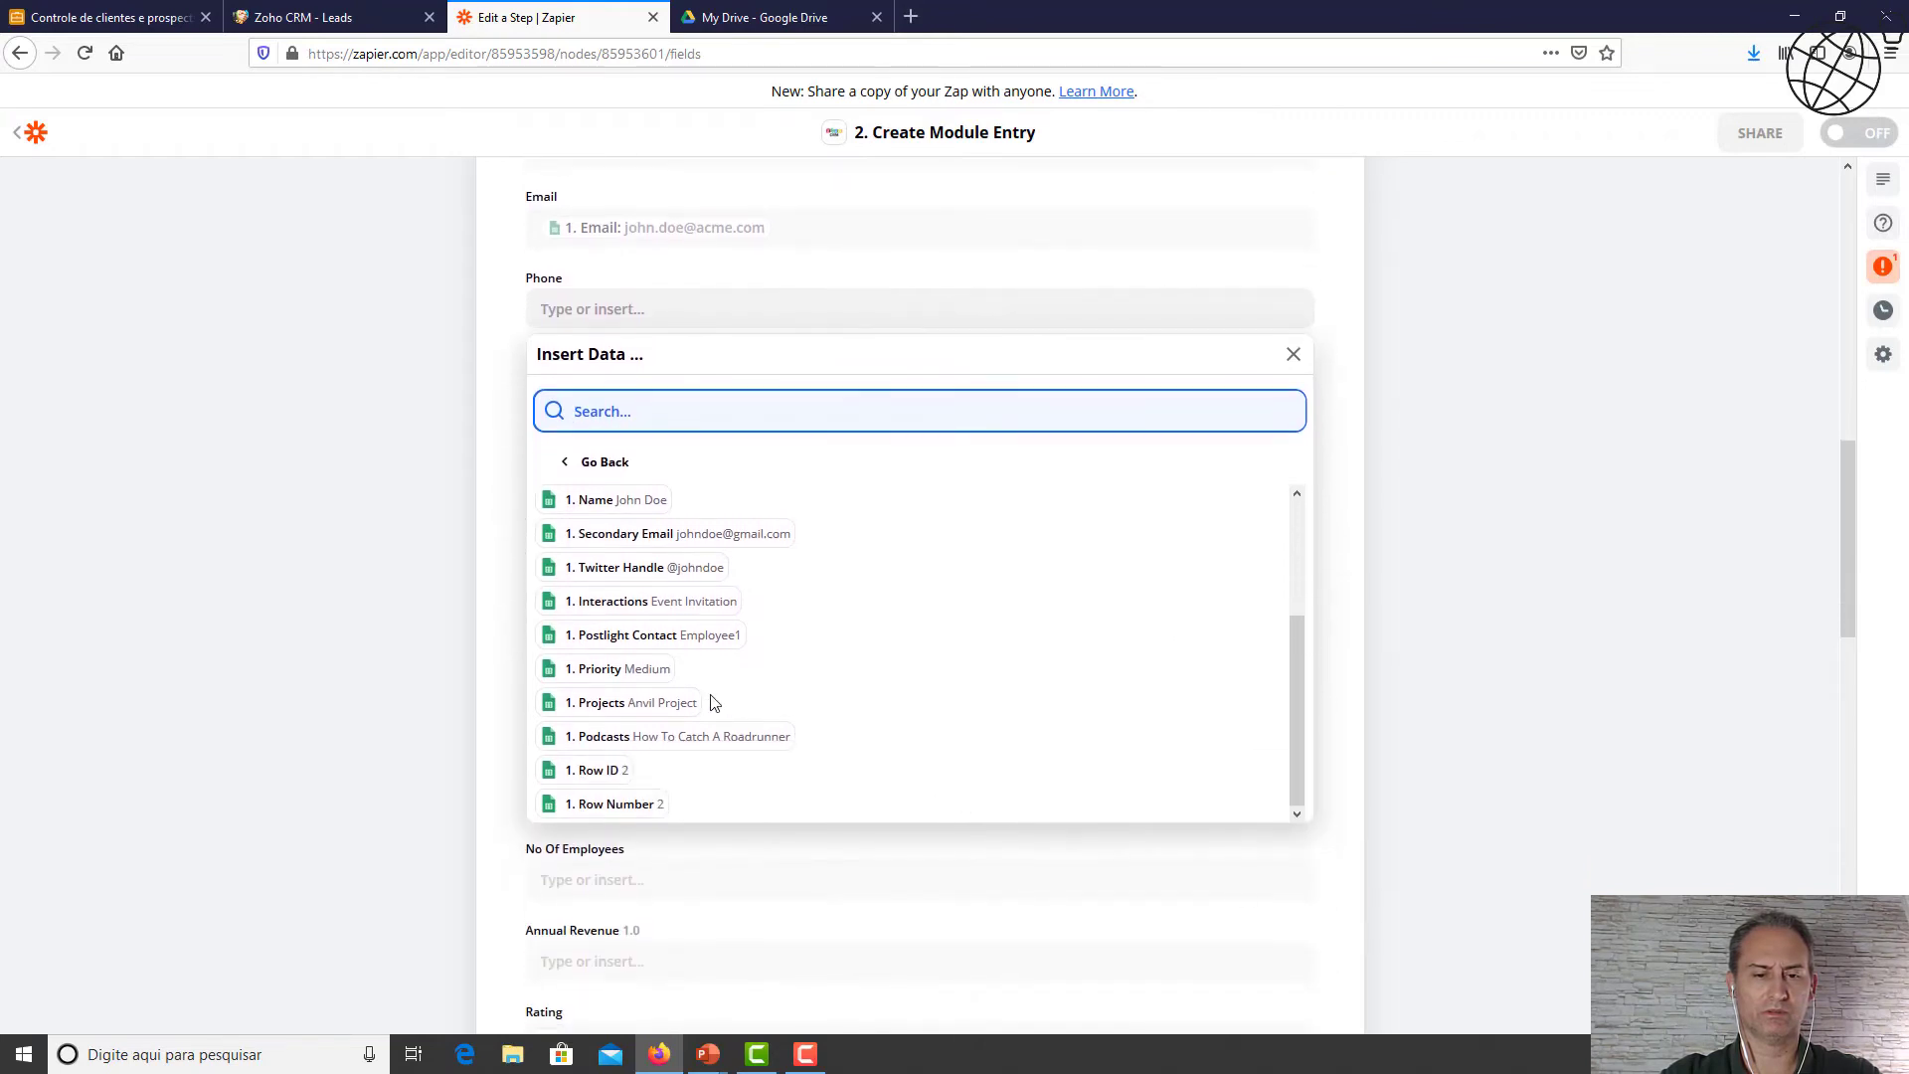
scroll(785, 718, down, 2)
scroll(785, 718, up, 3)
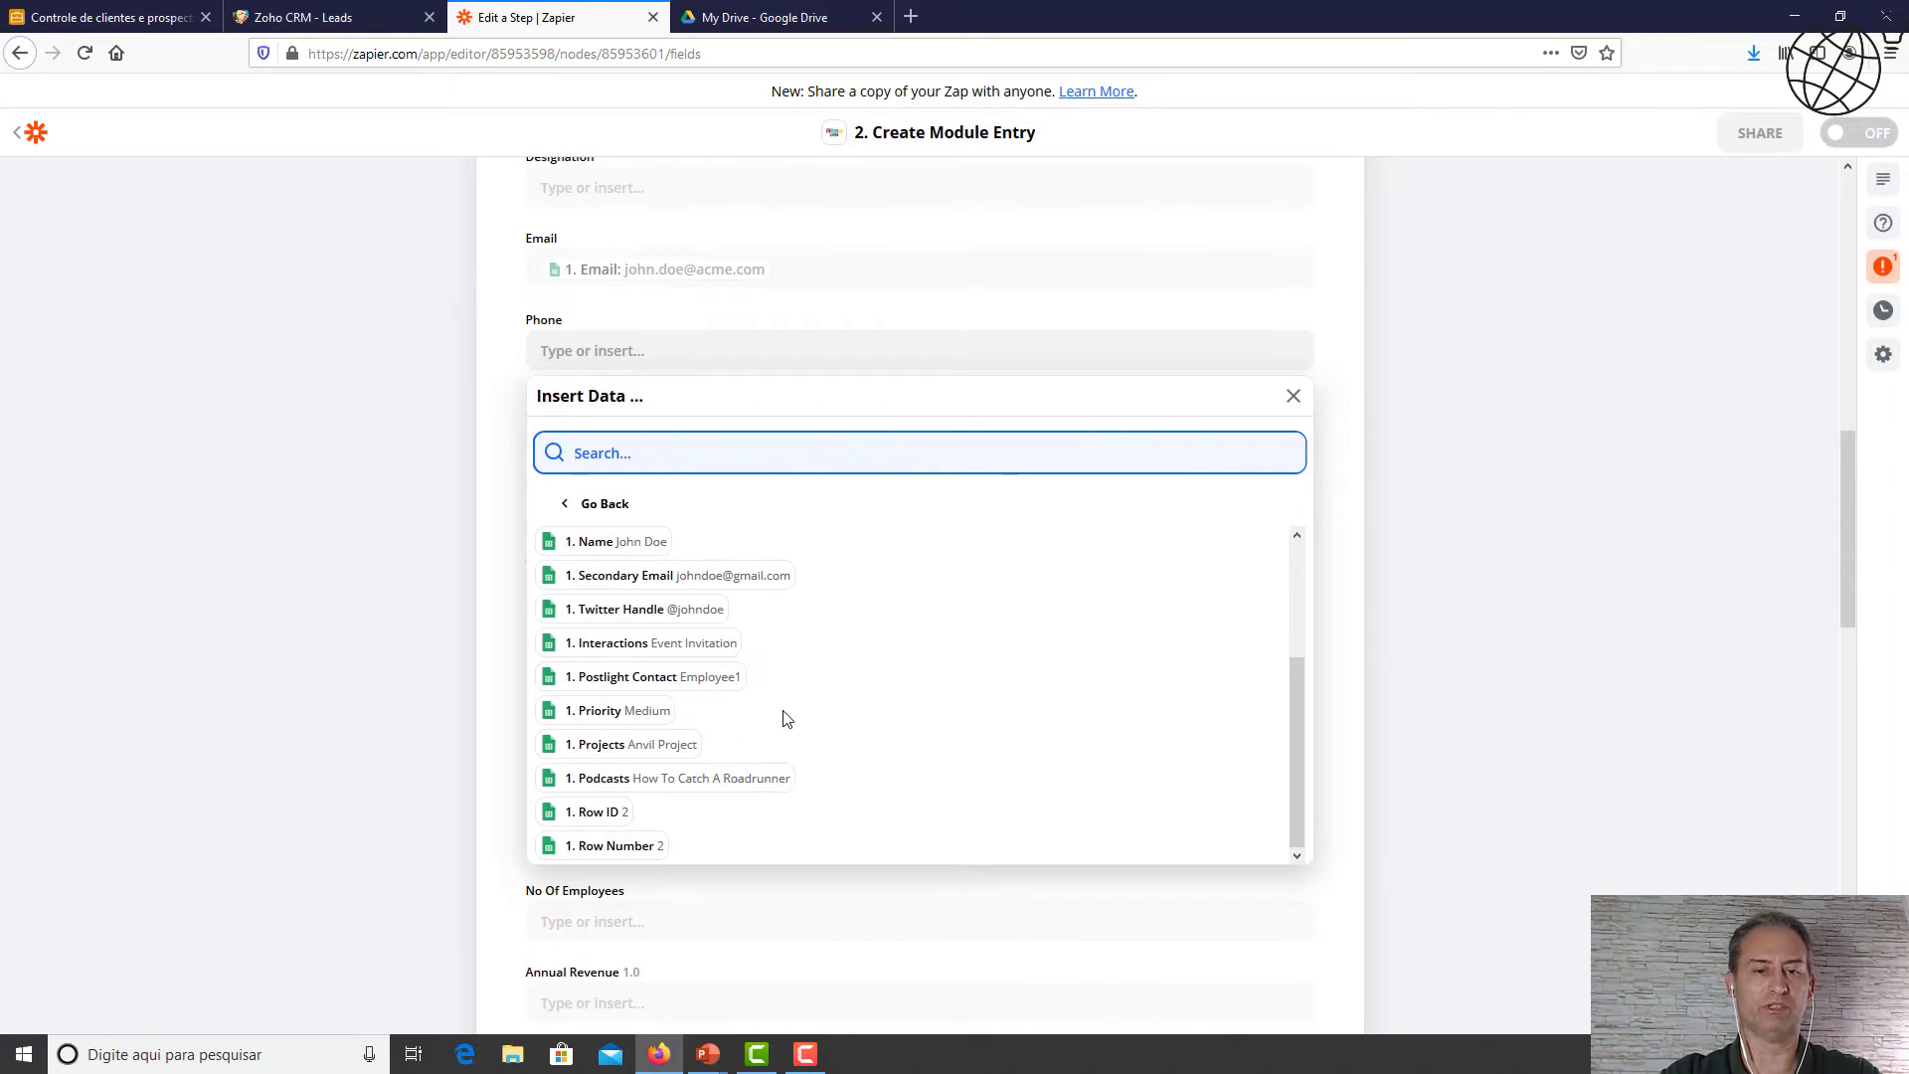
scroll(786, 718, up, 3)
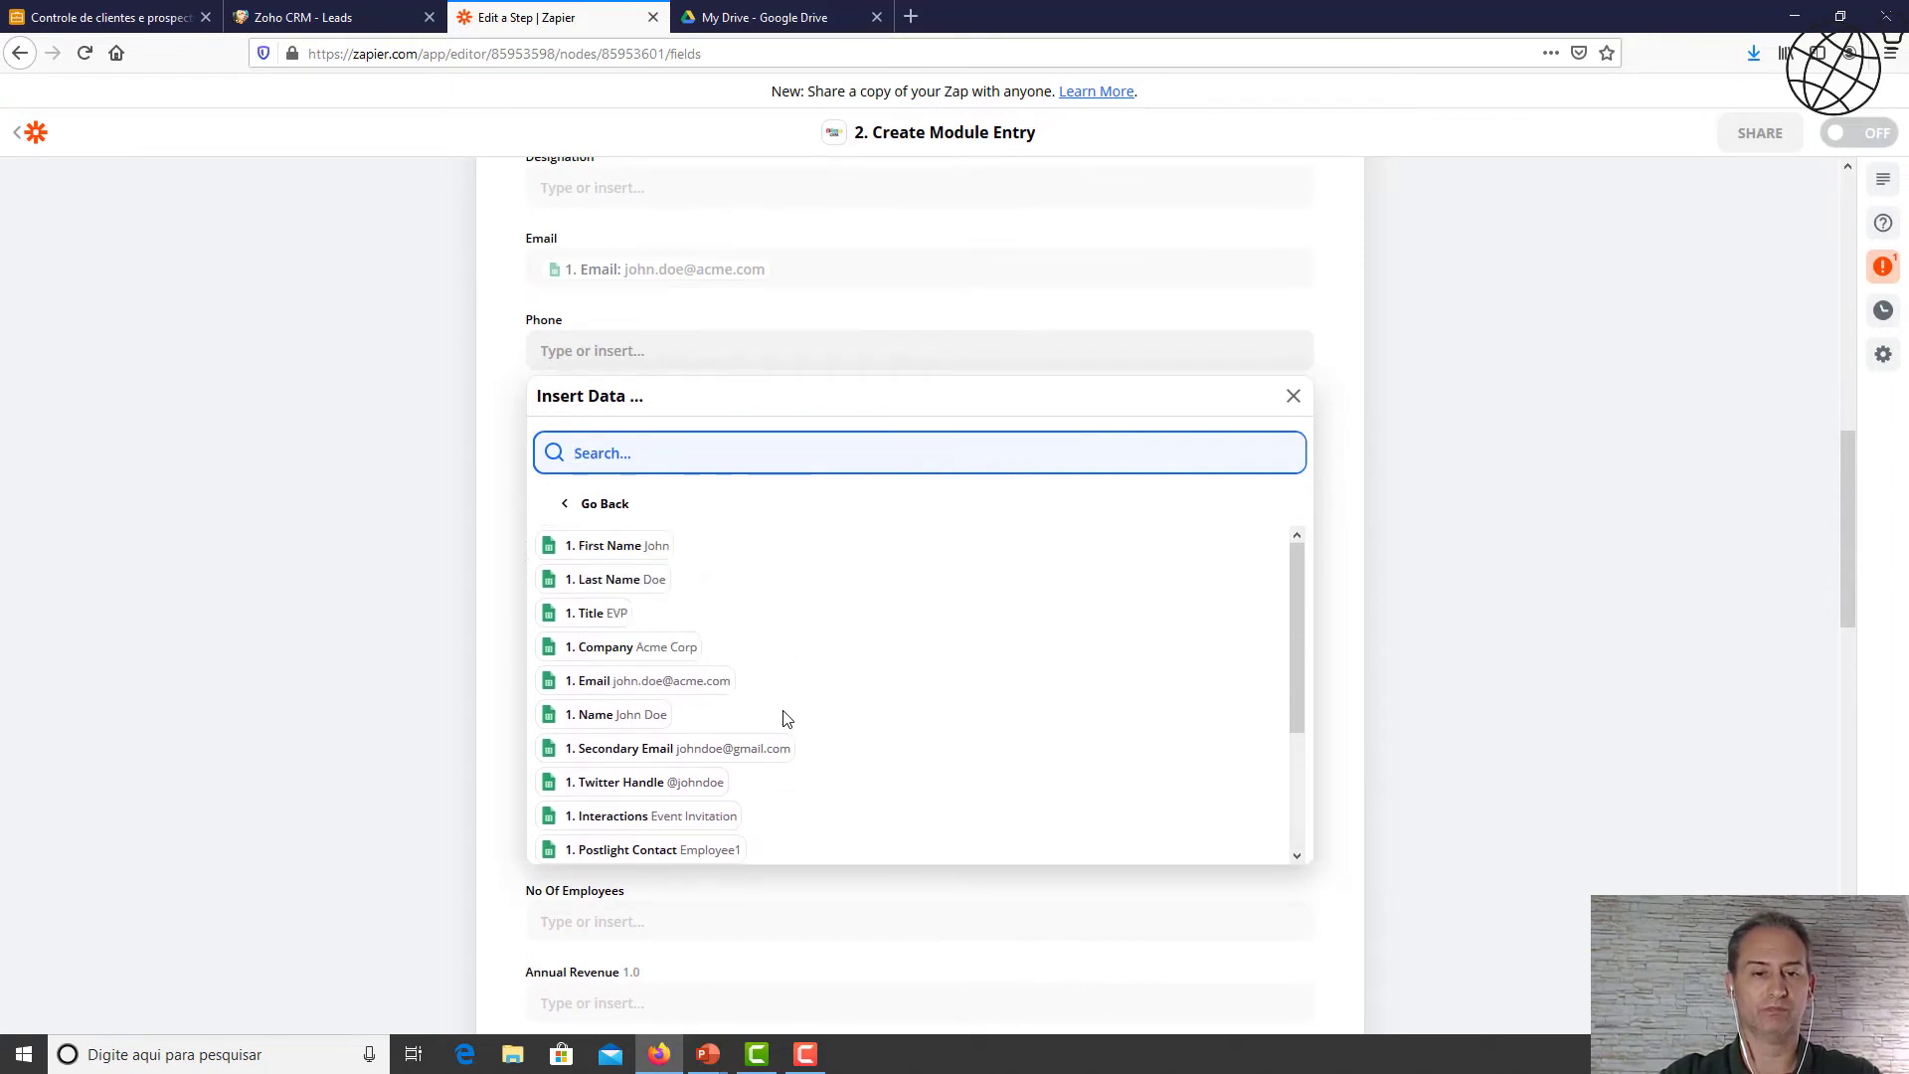
click(1294, 401)
Finish customizing the module entry, leaving the remaining optional lead fields empty, and continue to the data test.
scroll(1268, 504, up, 5)
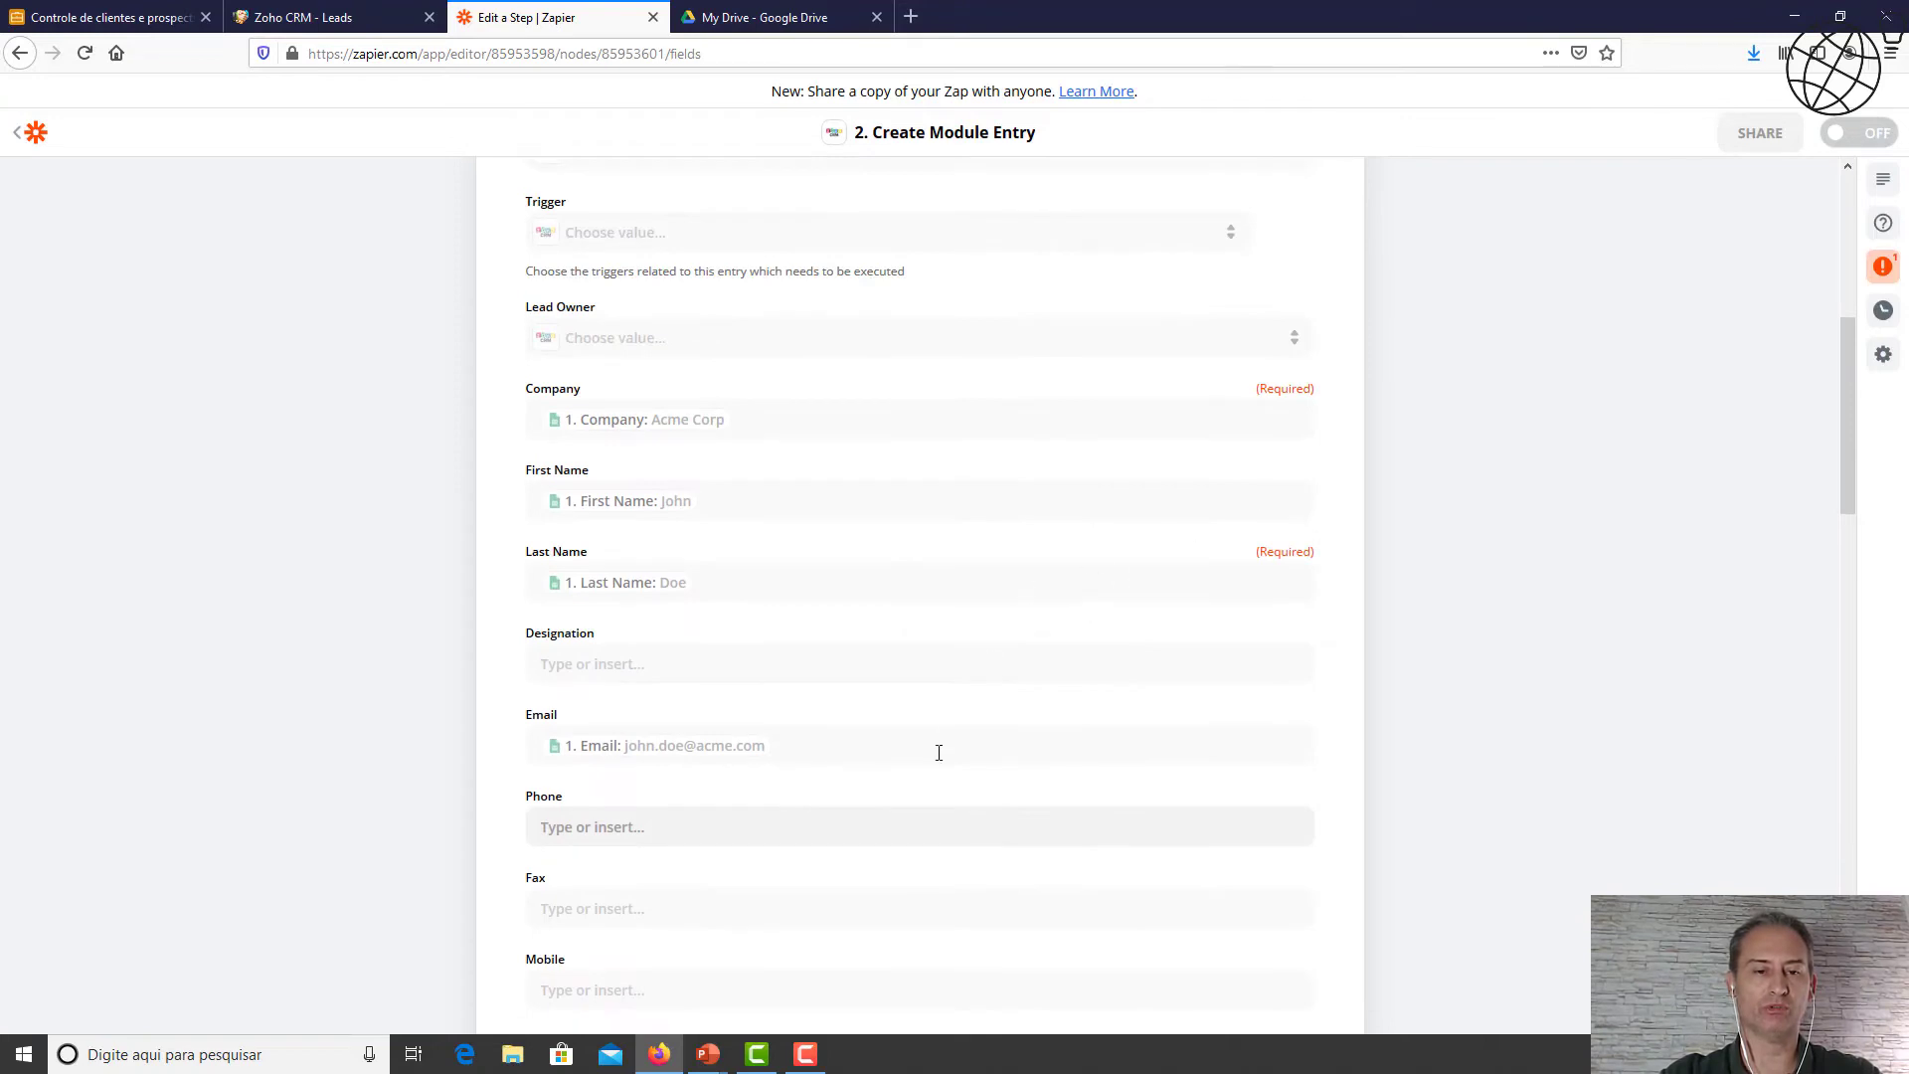
scroll(939, 753, down, 12)
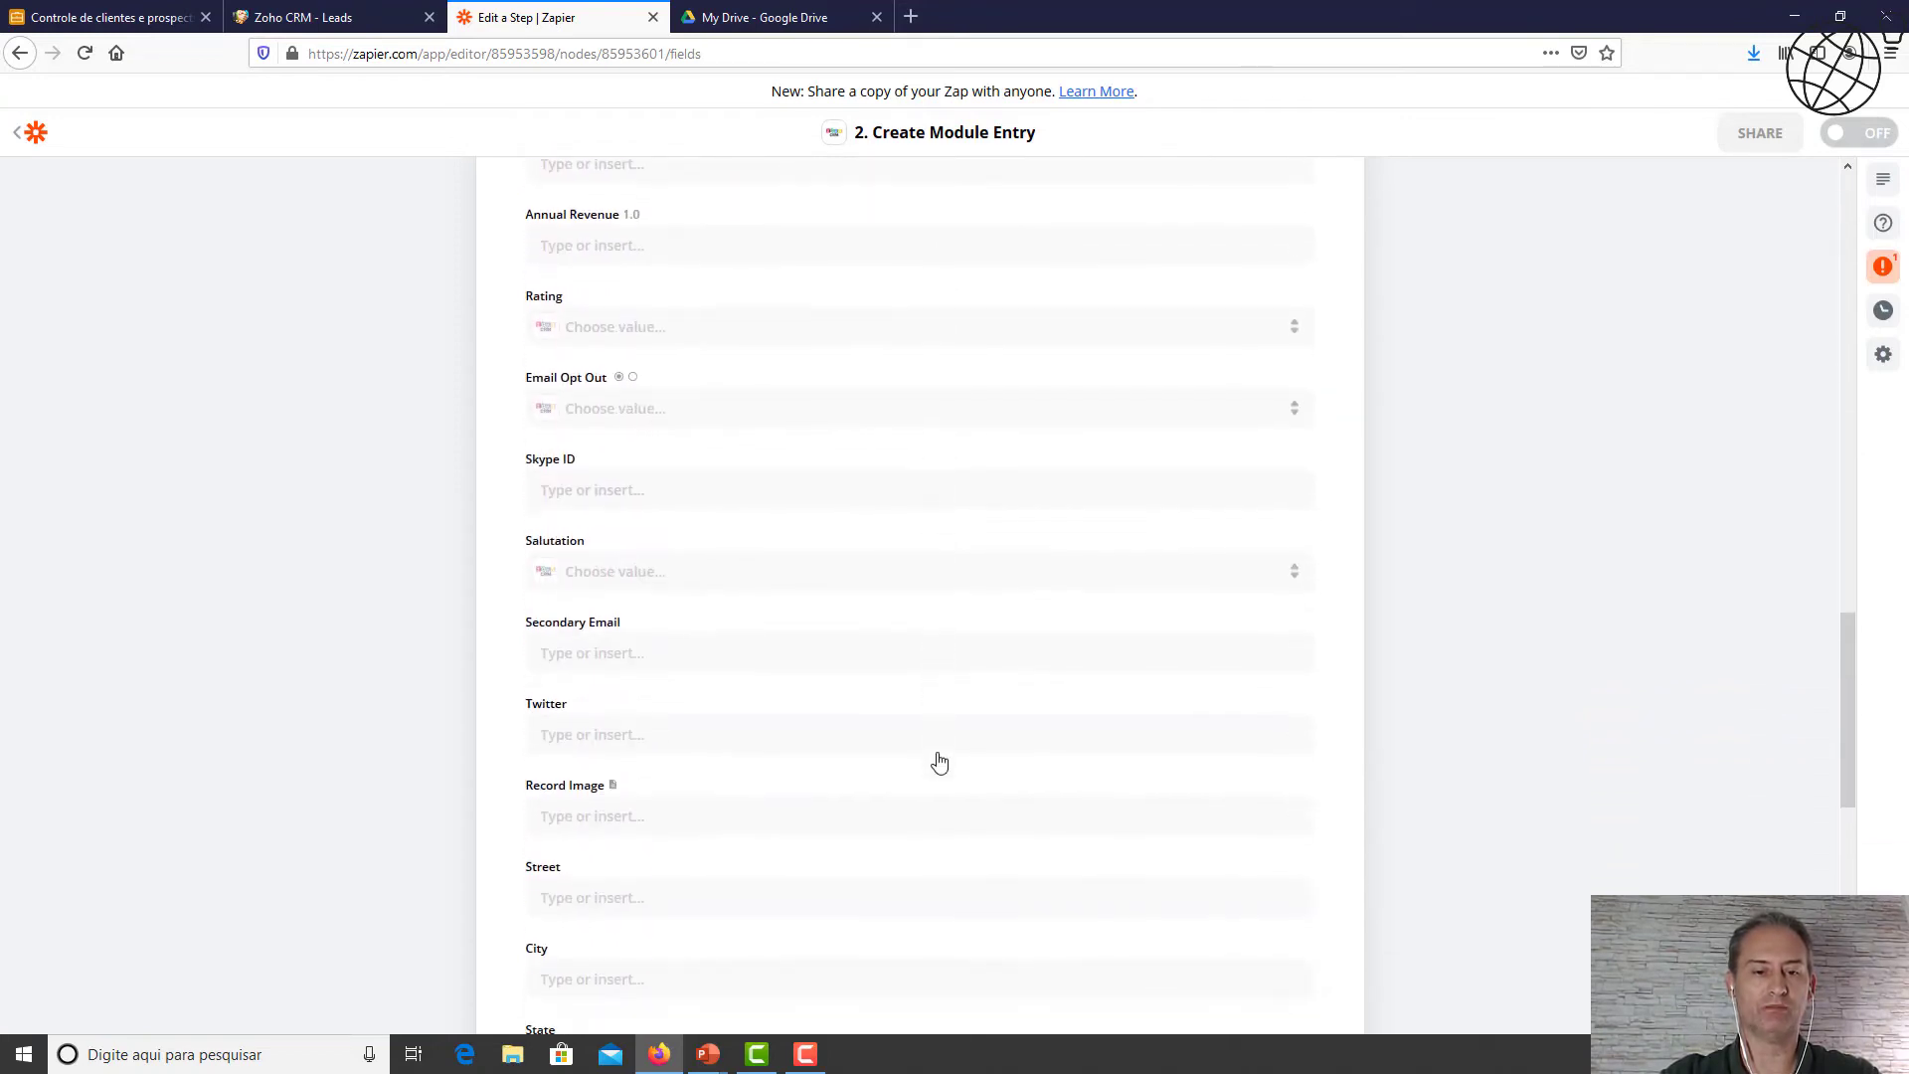
scroll(938, 761, down, 9)
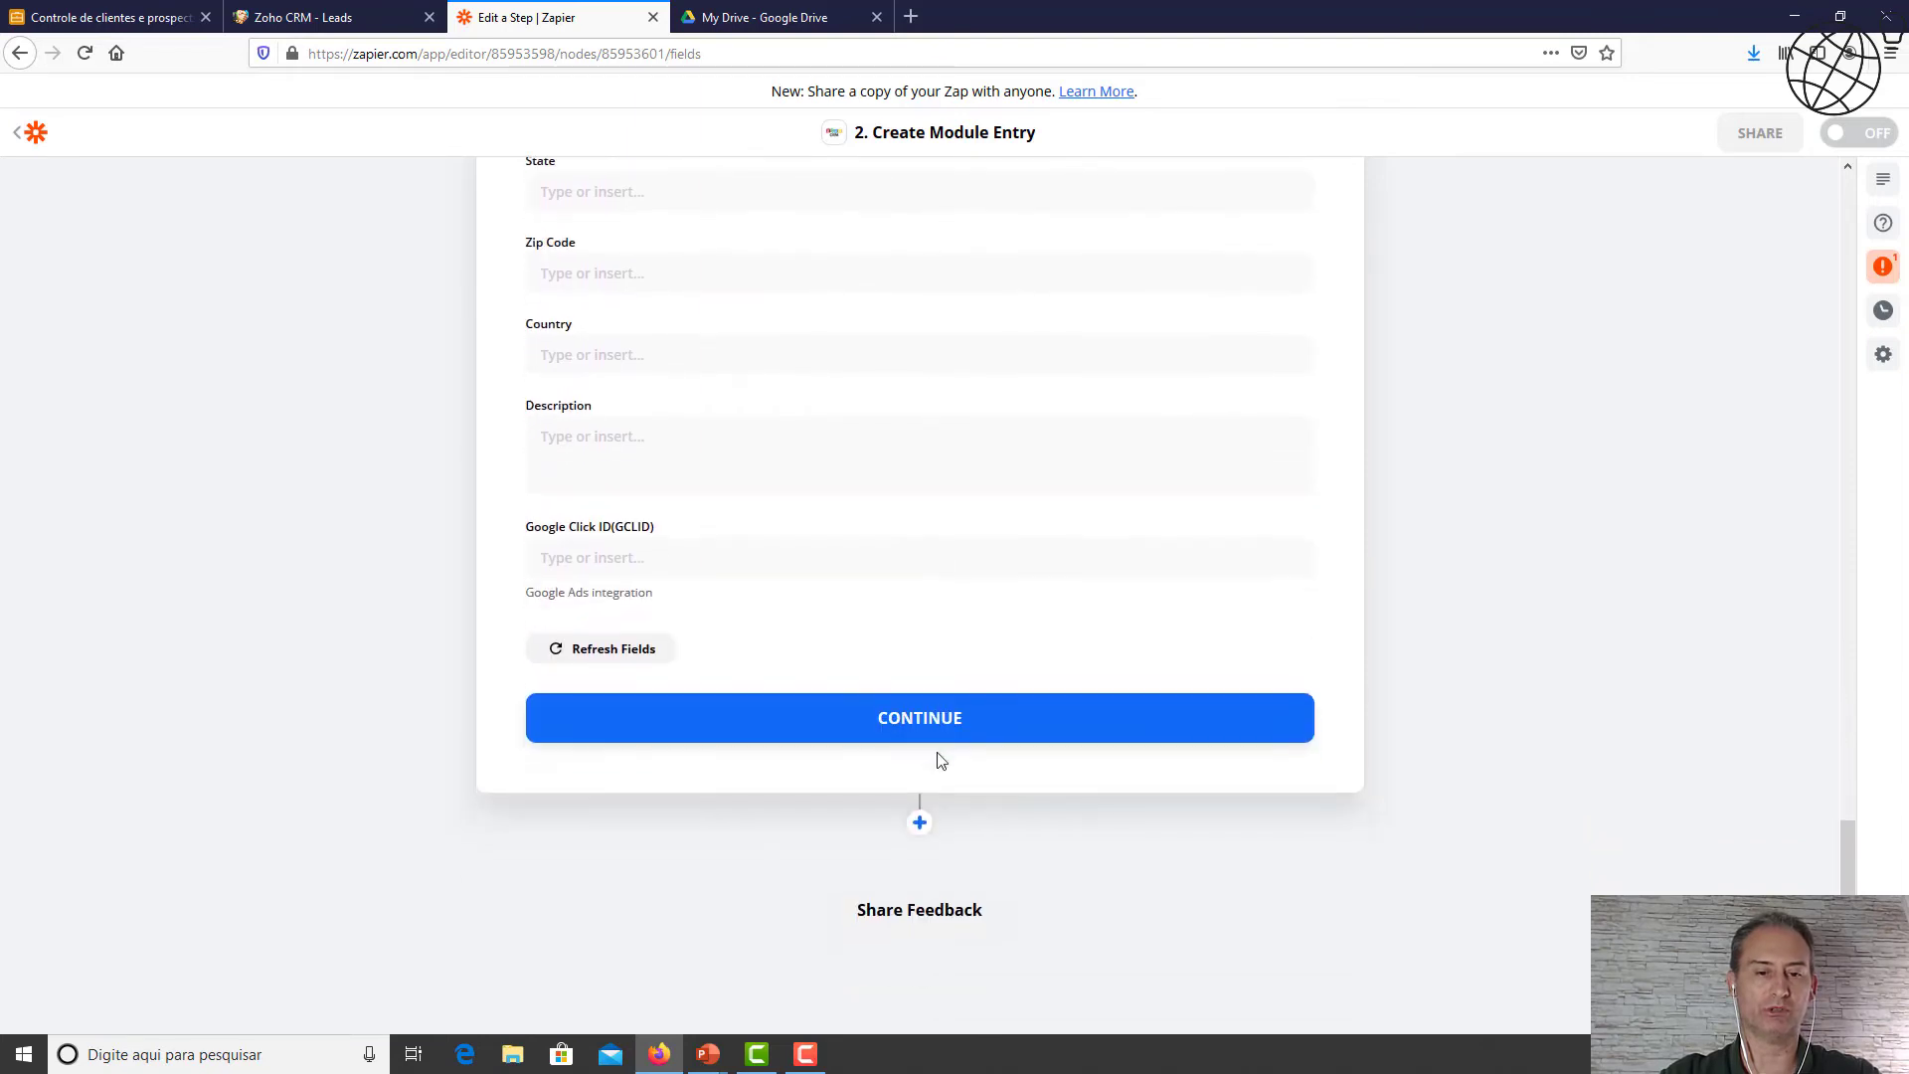
scroll(941, 761, up, 18)
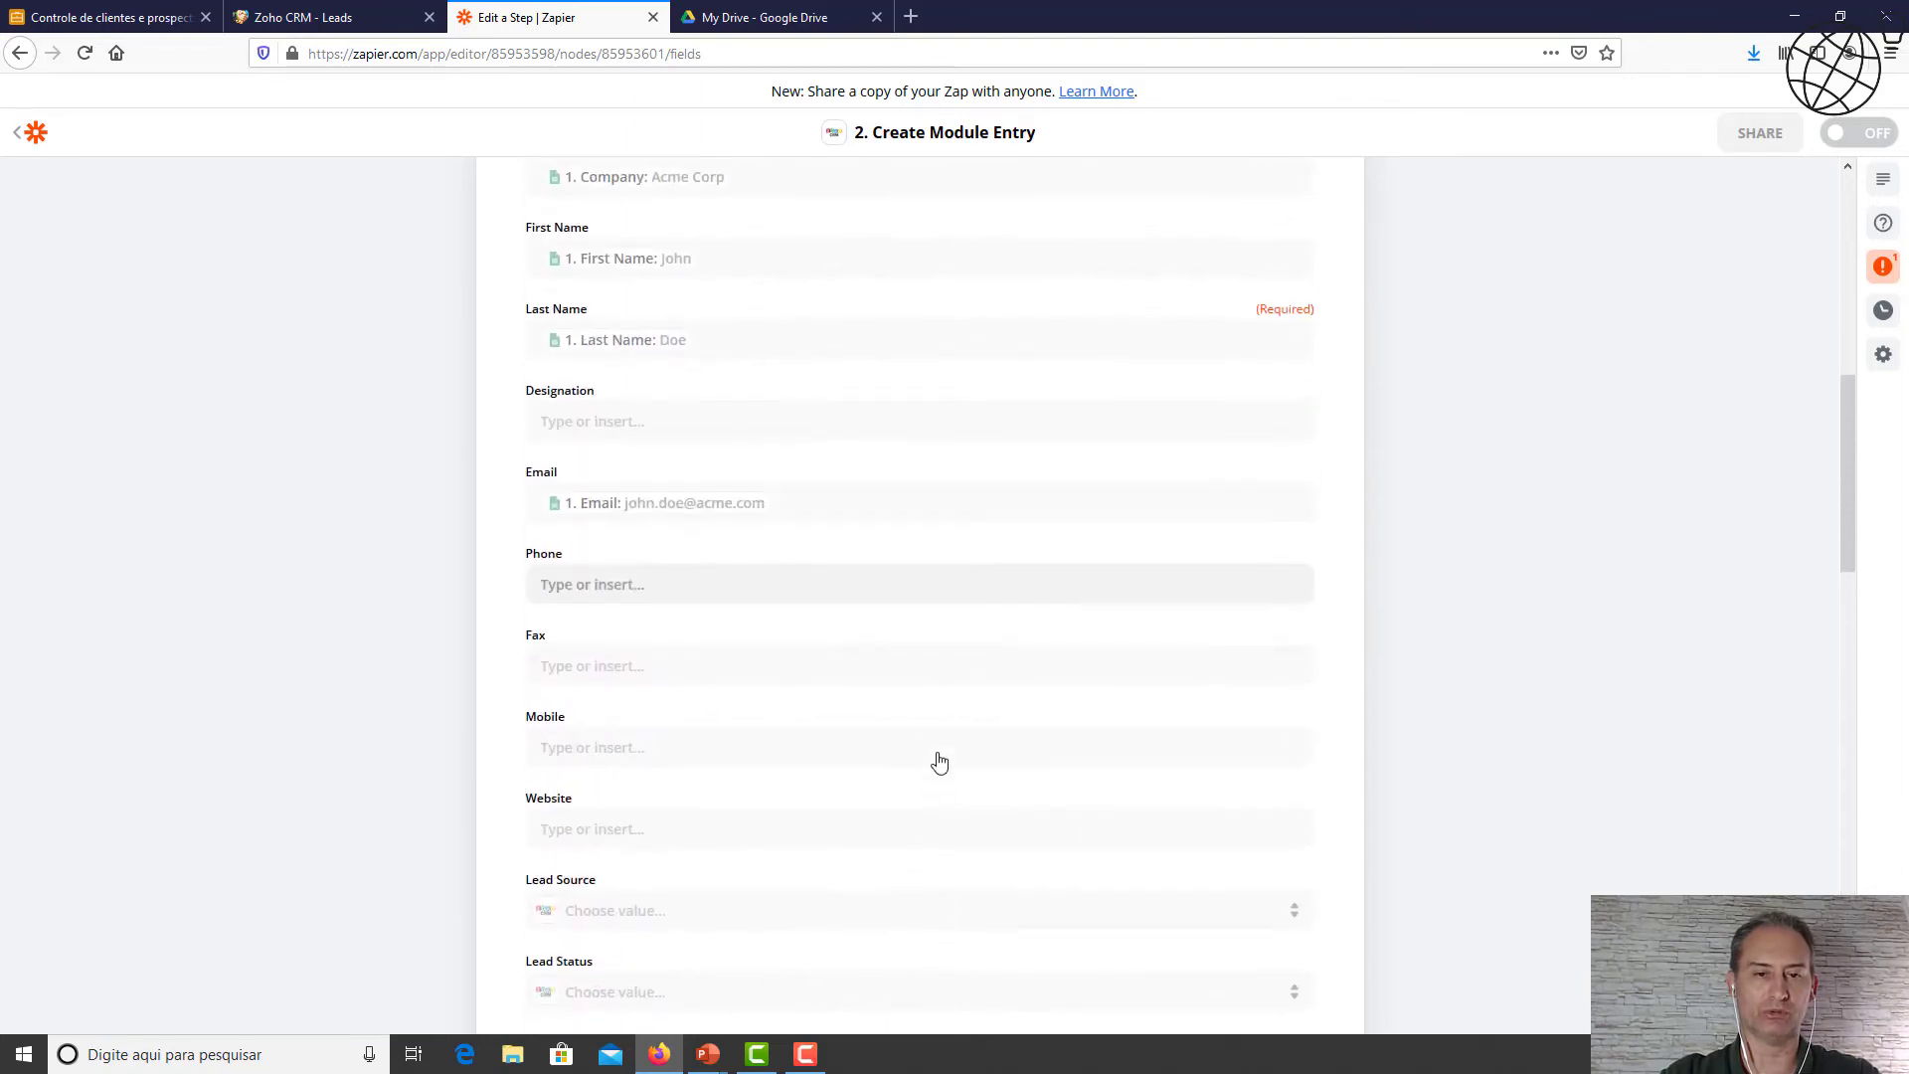
scroll(941, 761, up, 3)
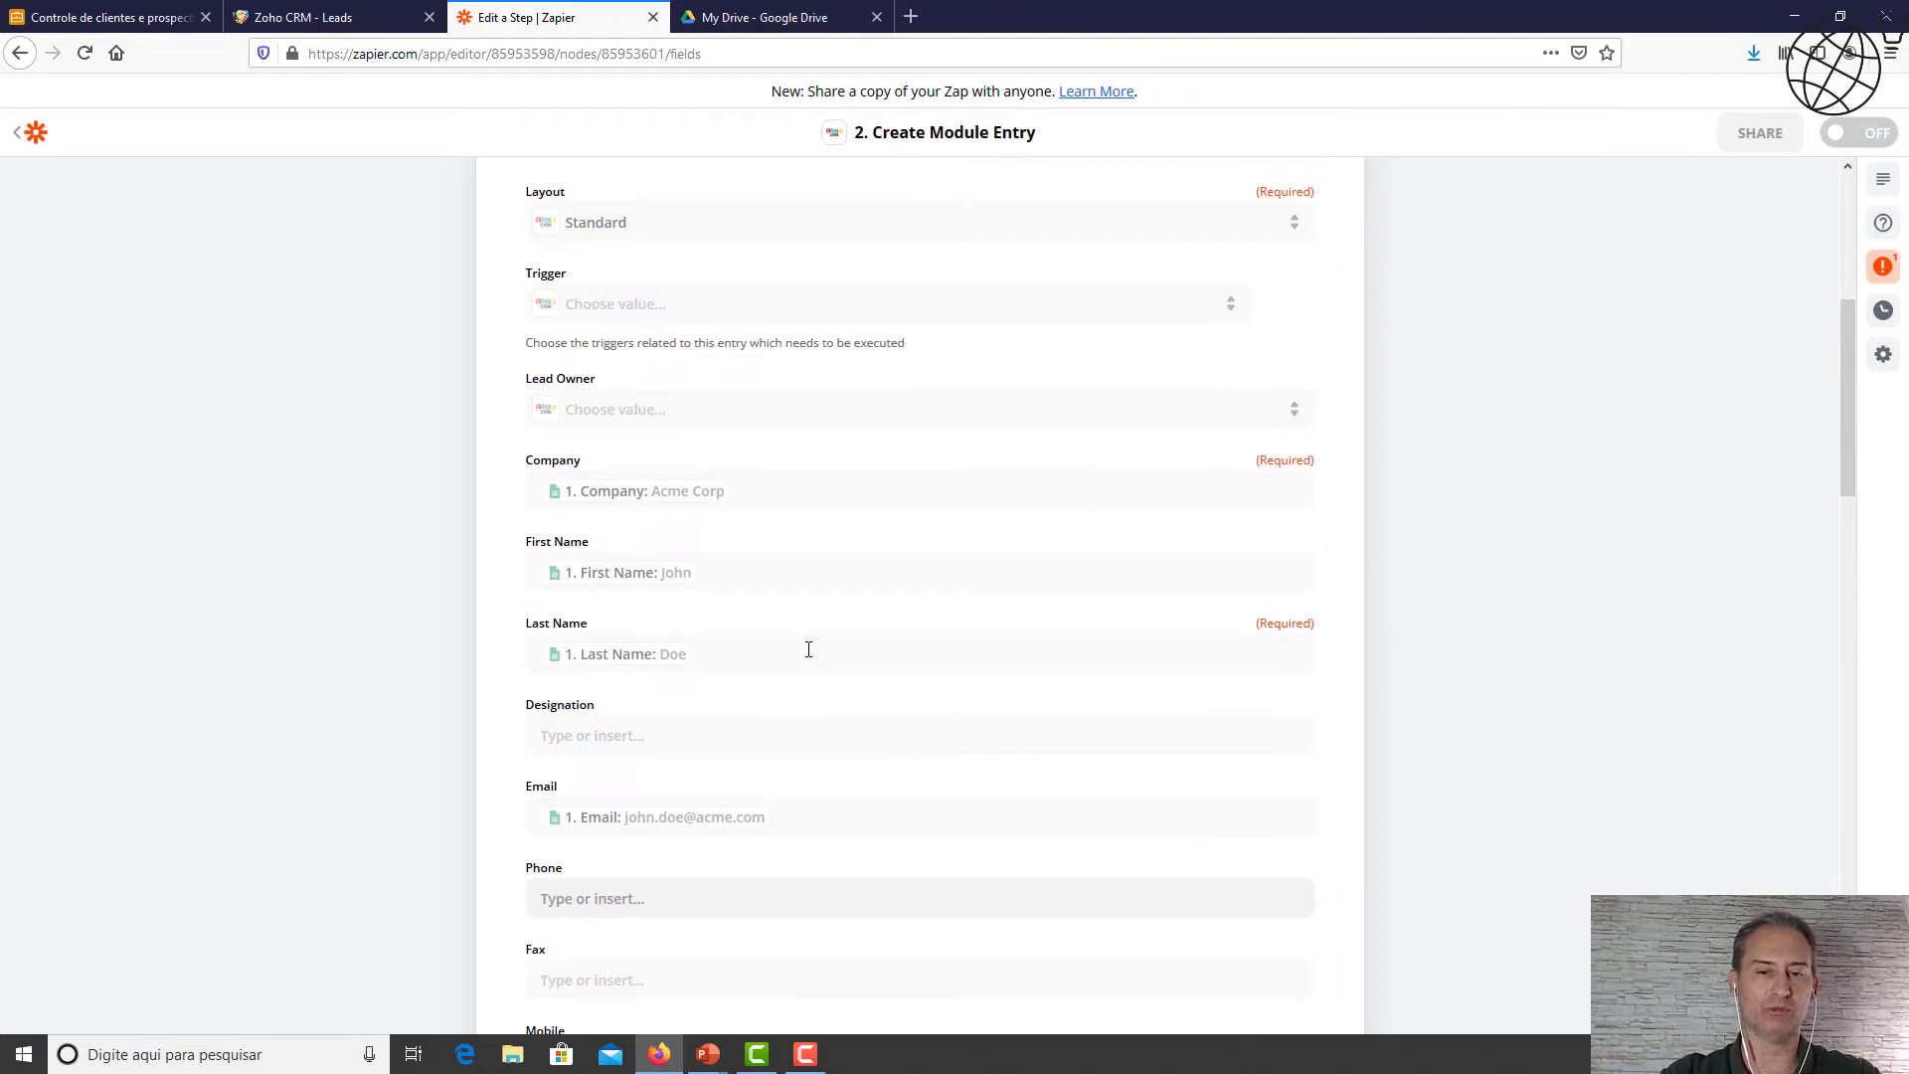
scroll(900, 502, up, 2)
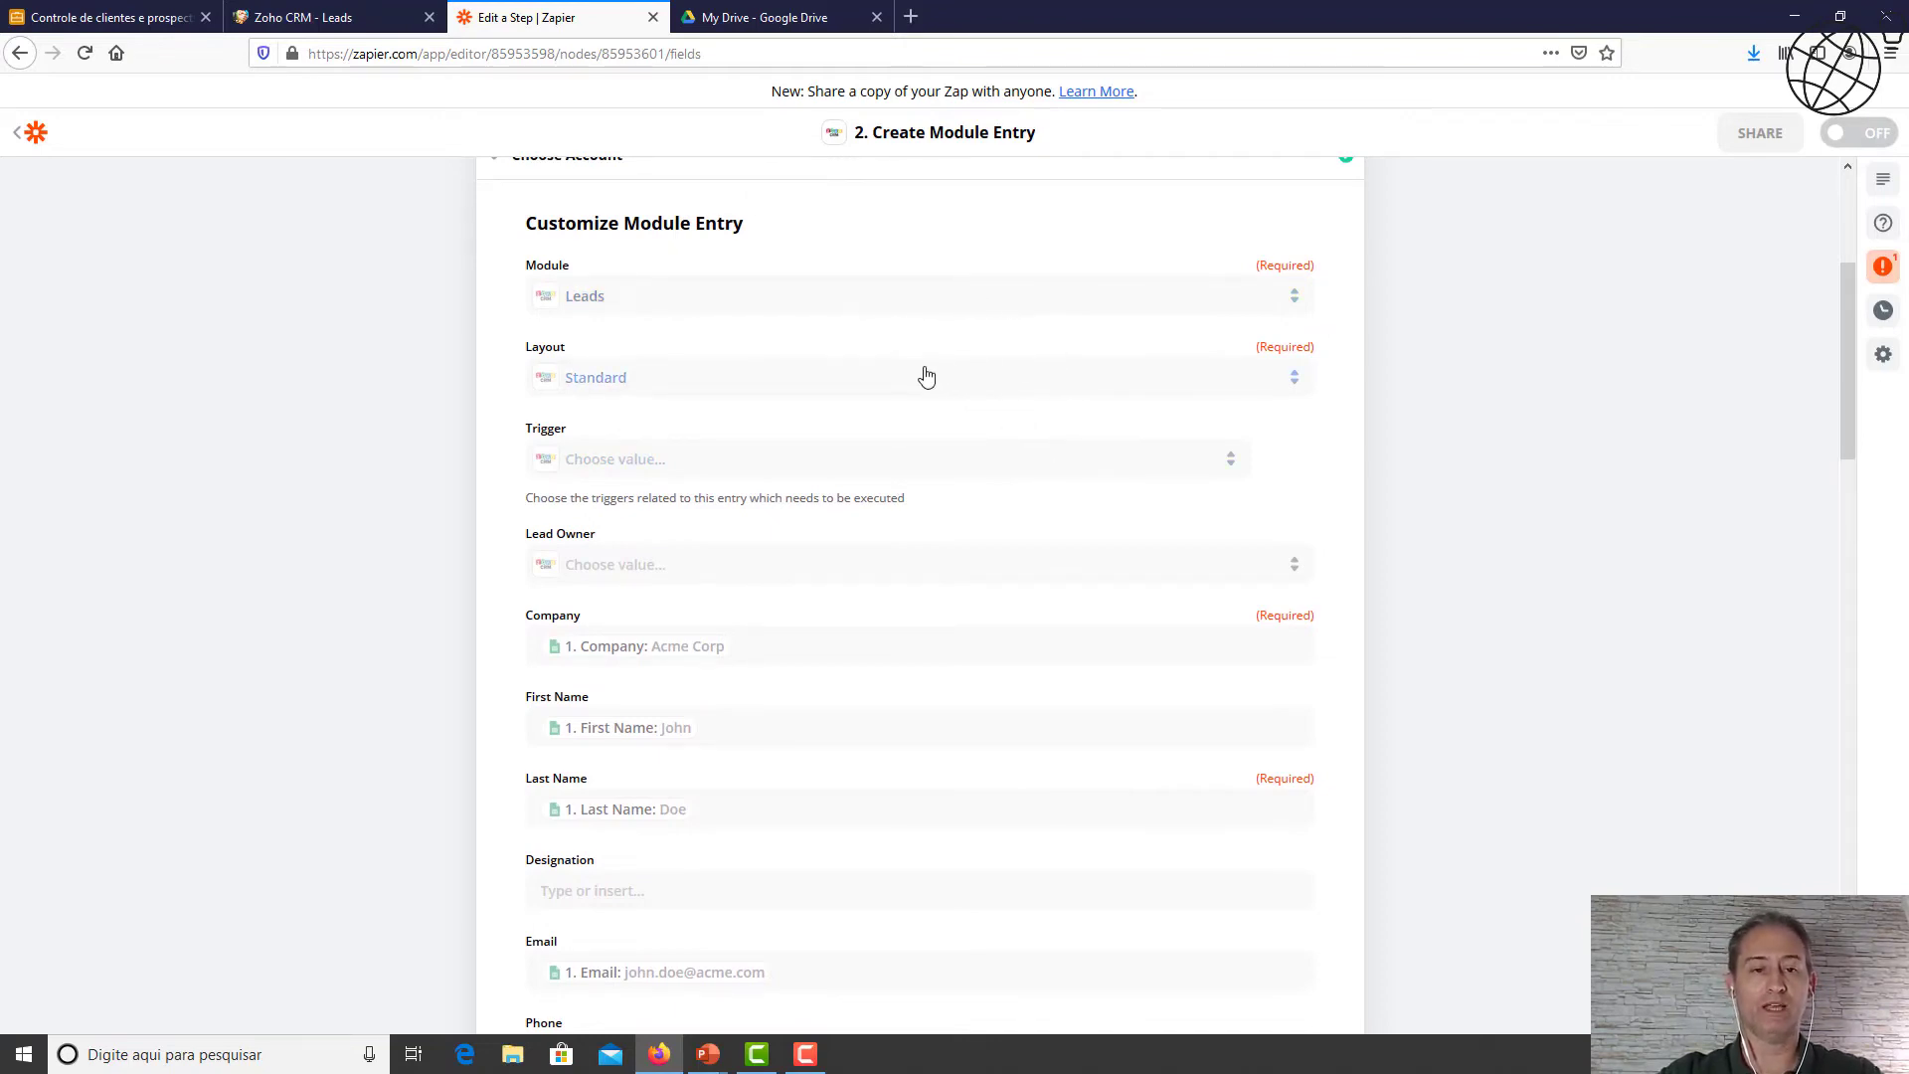
scroll(996, 620, down, 10)
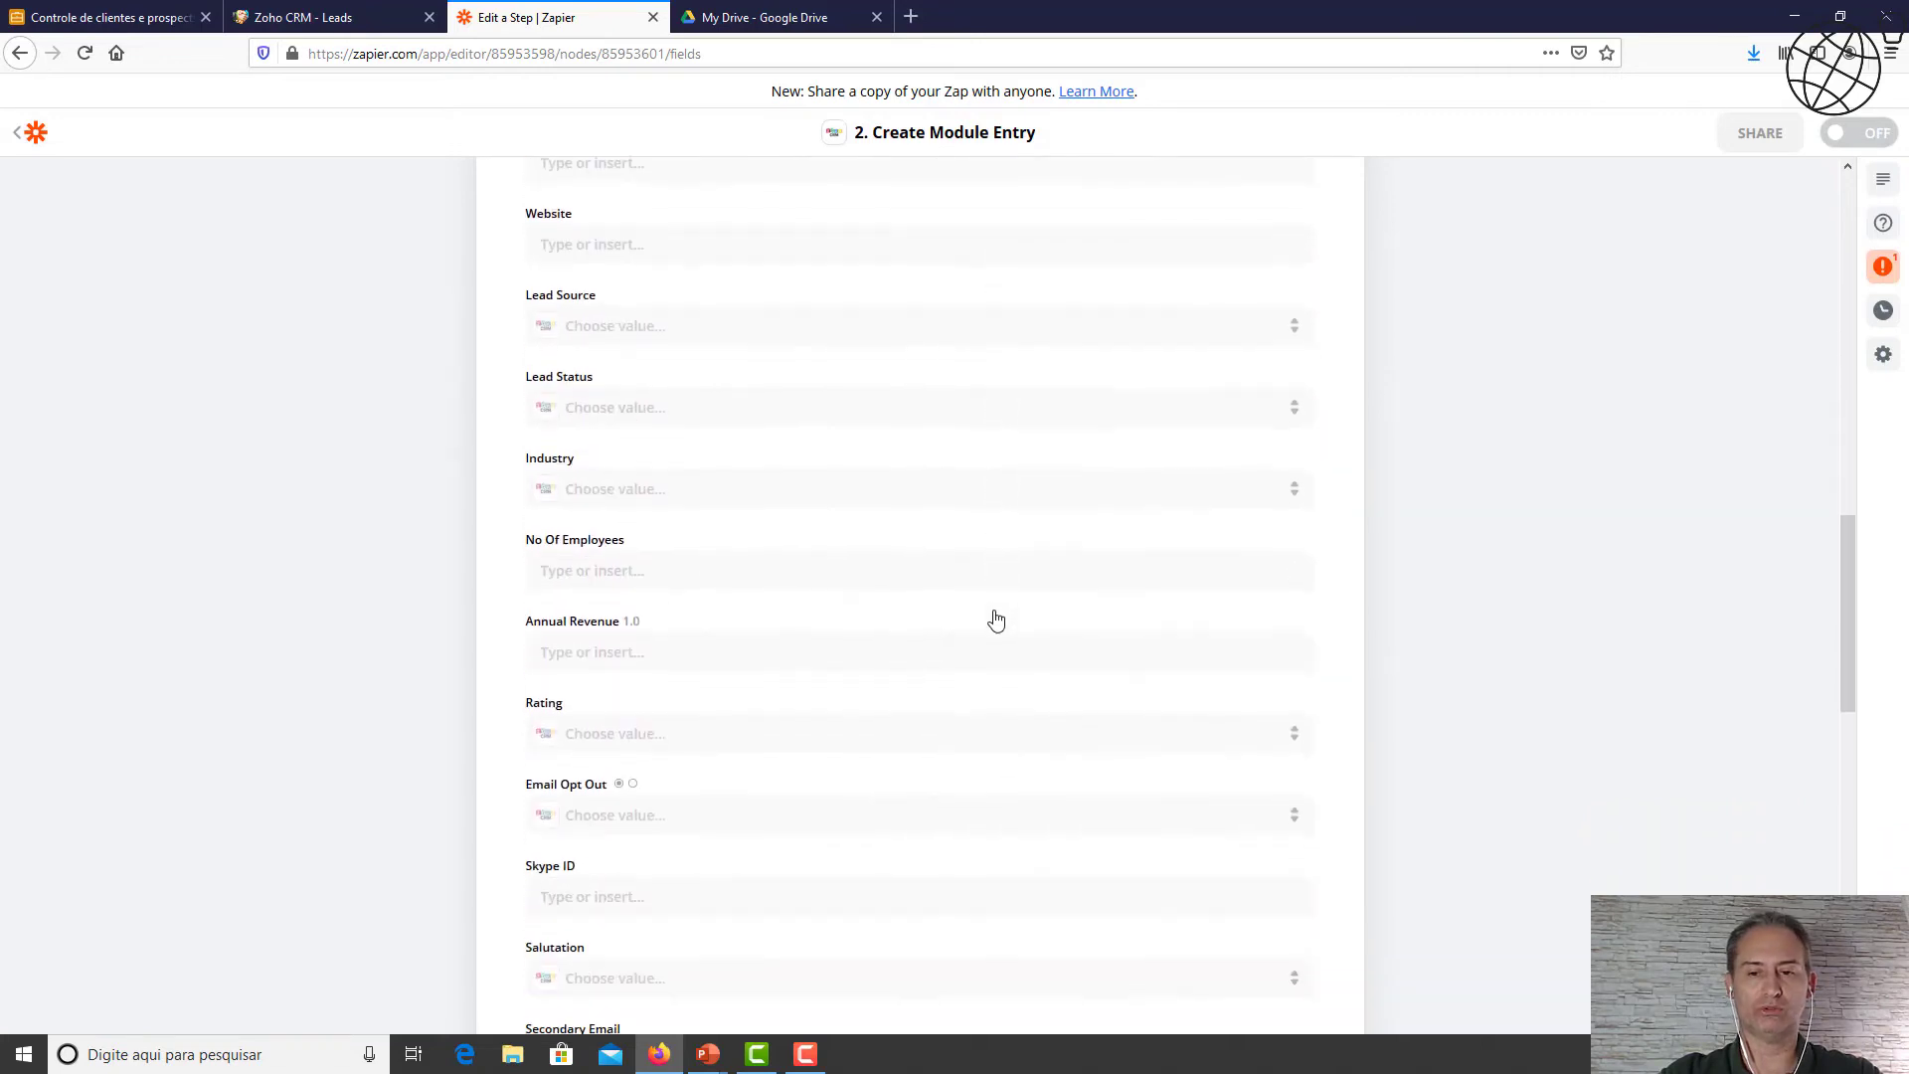
scroll(997, 620, down, 12)
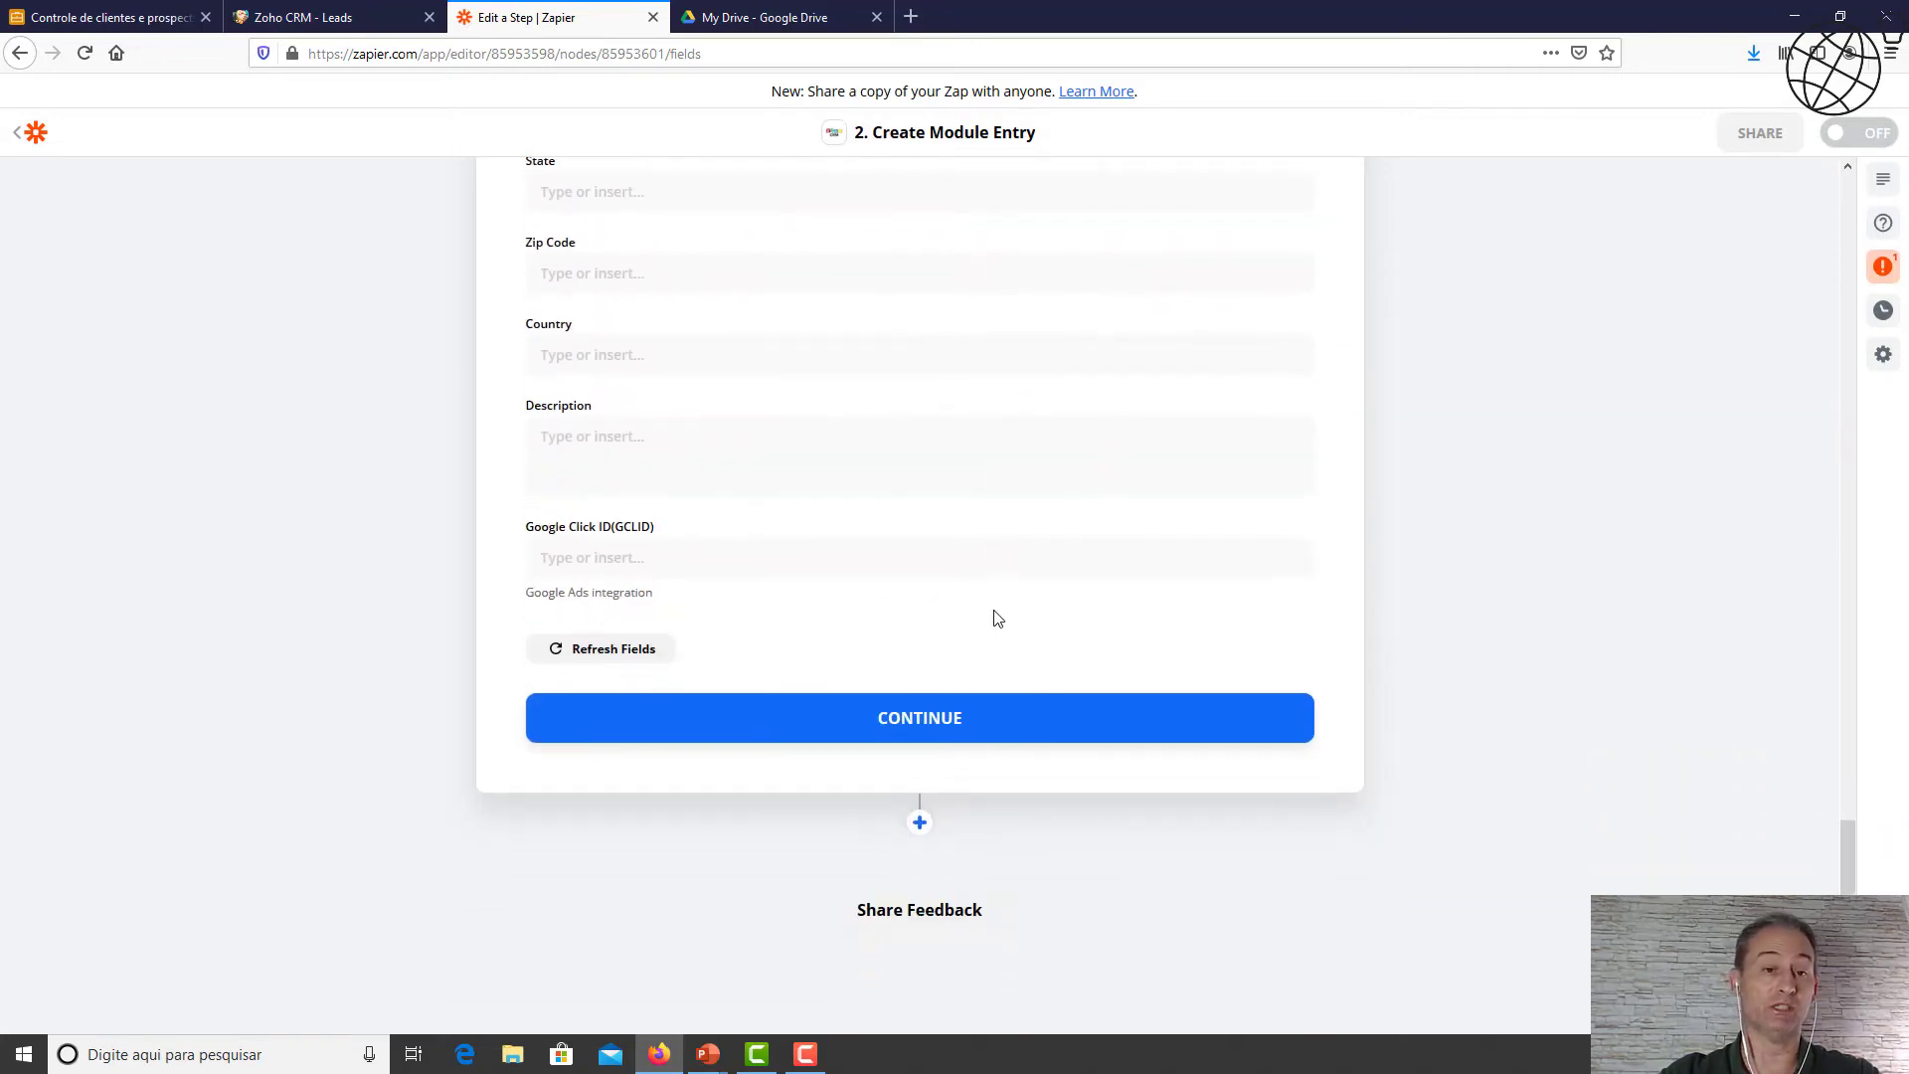
click(986, 734)
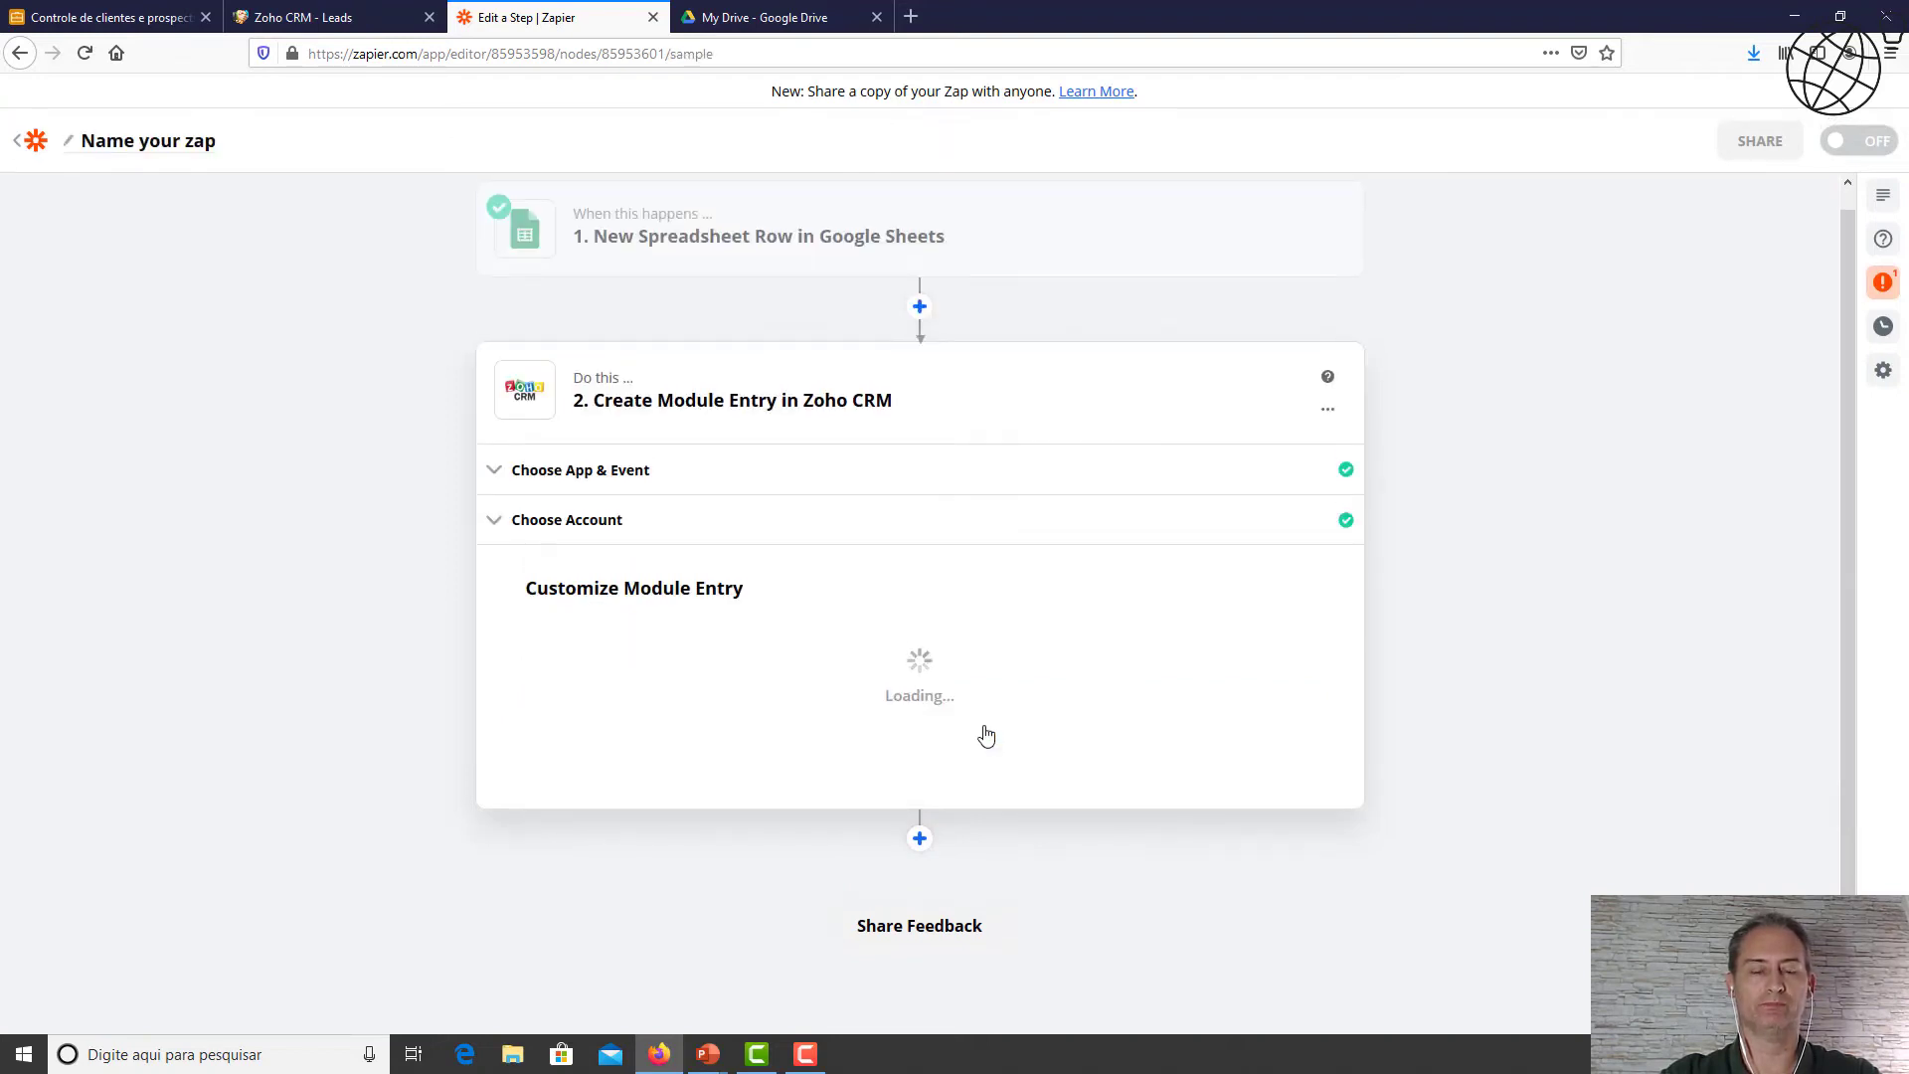
Send the test module entry to Zoho CRM and turn the zap on.
scroll(1009, 843, down, 3)
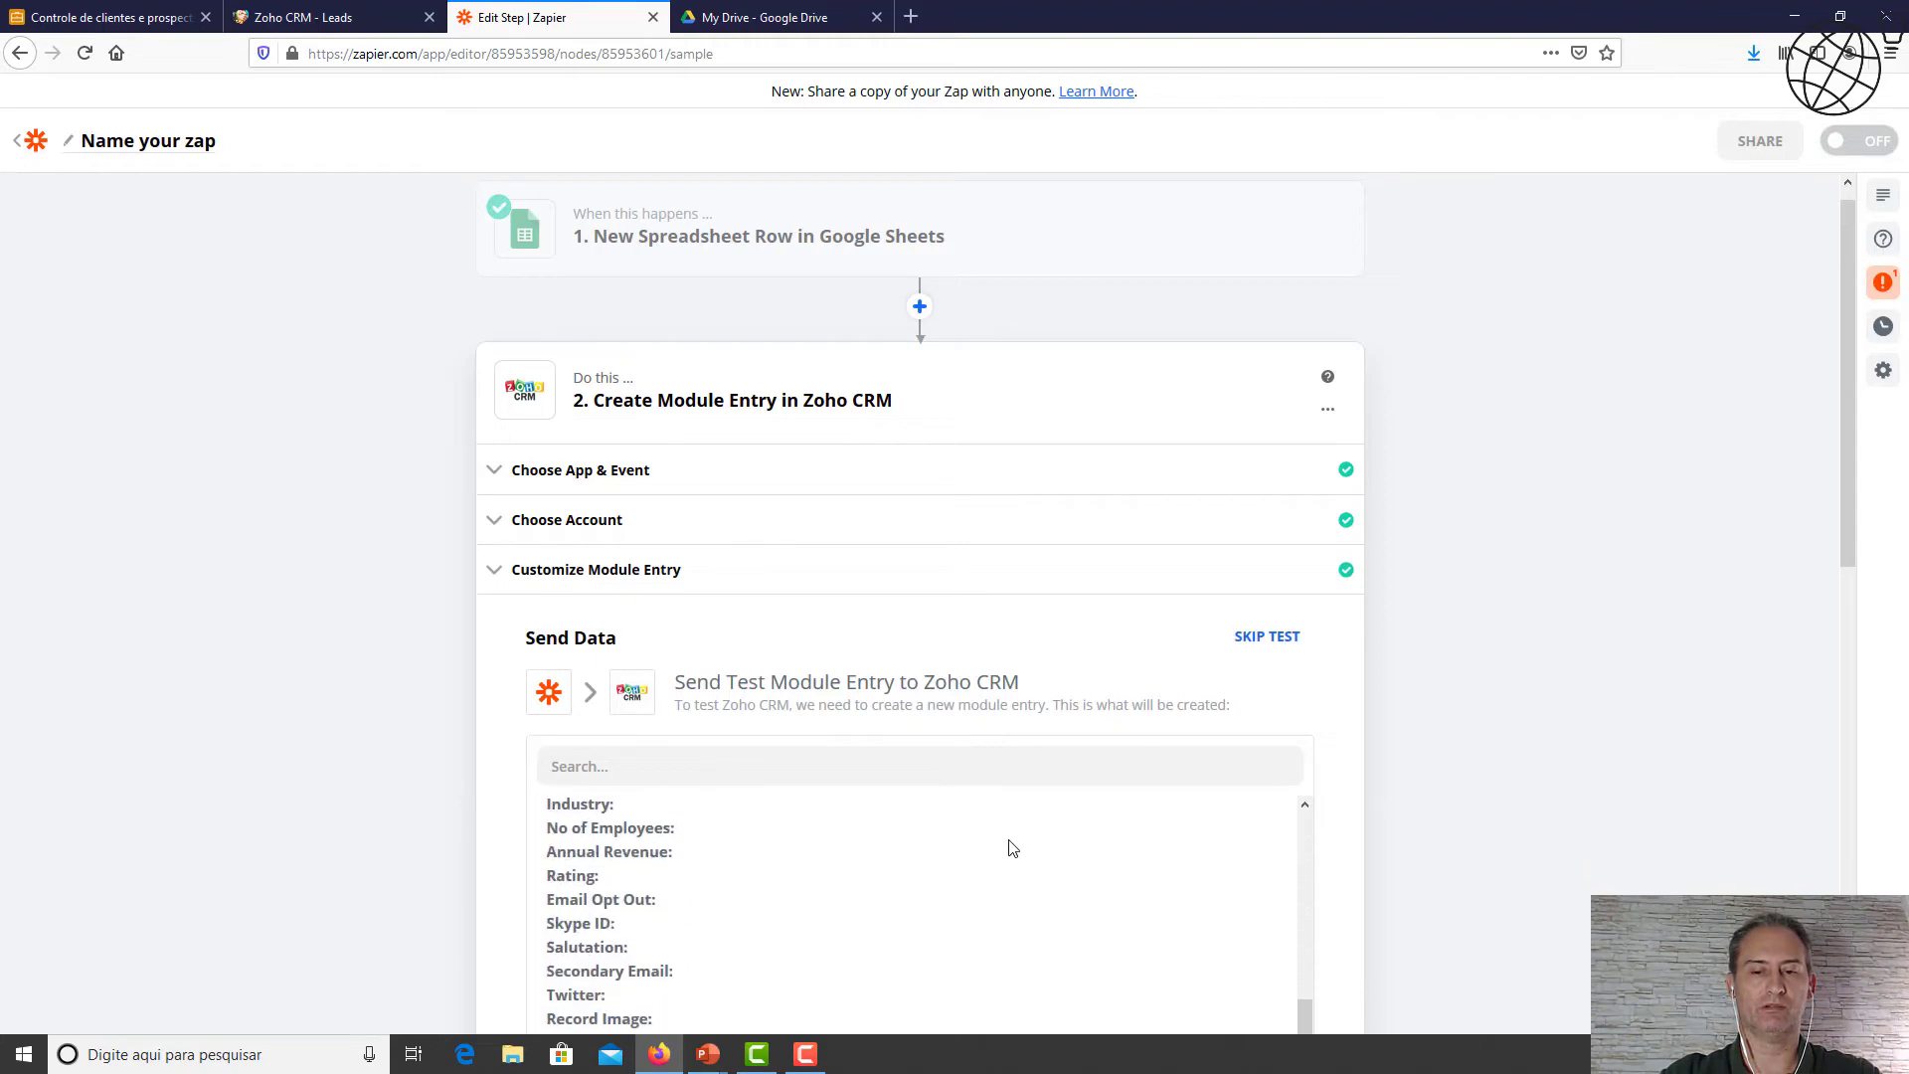
scroll(1357, 841, down, 5)
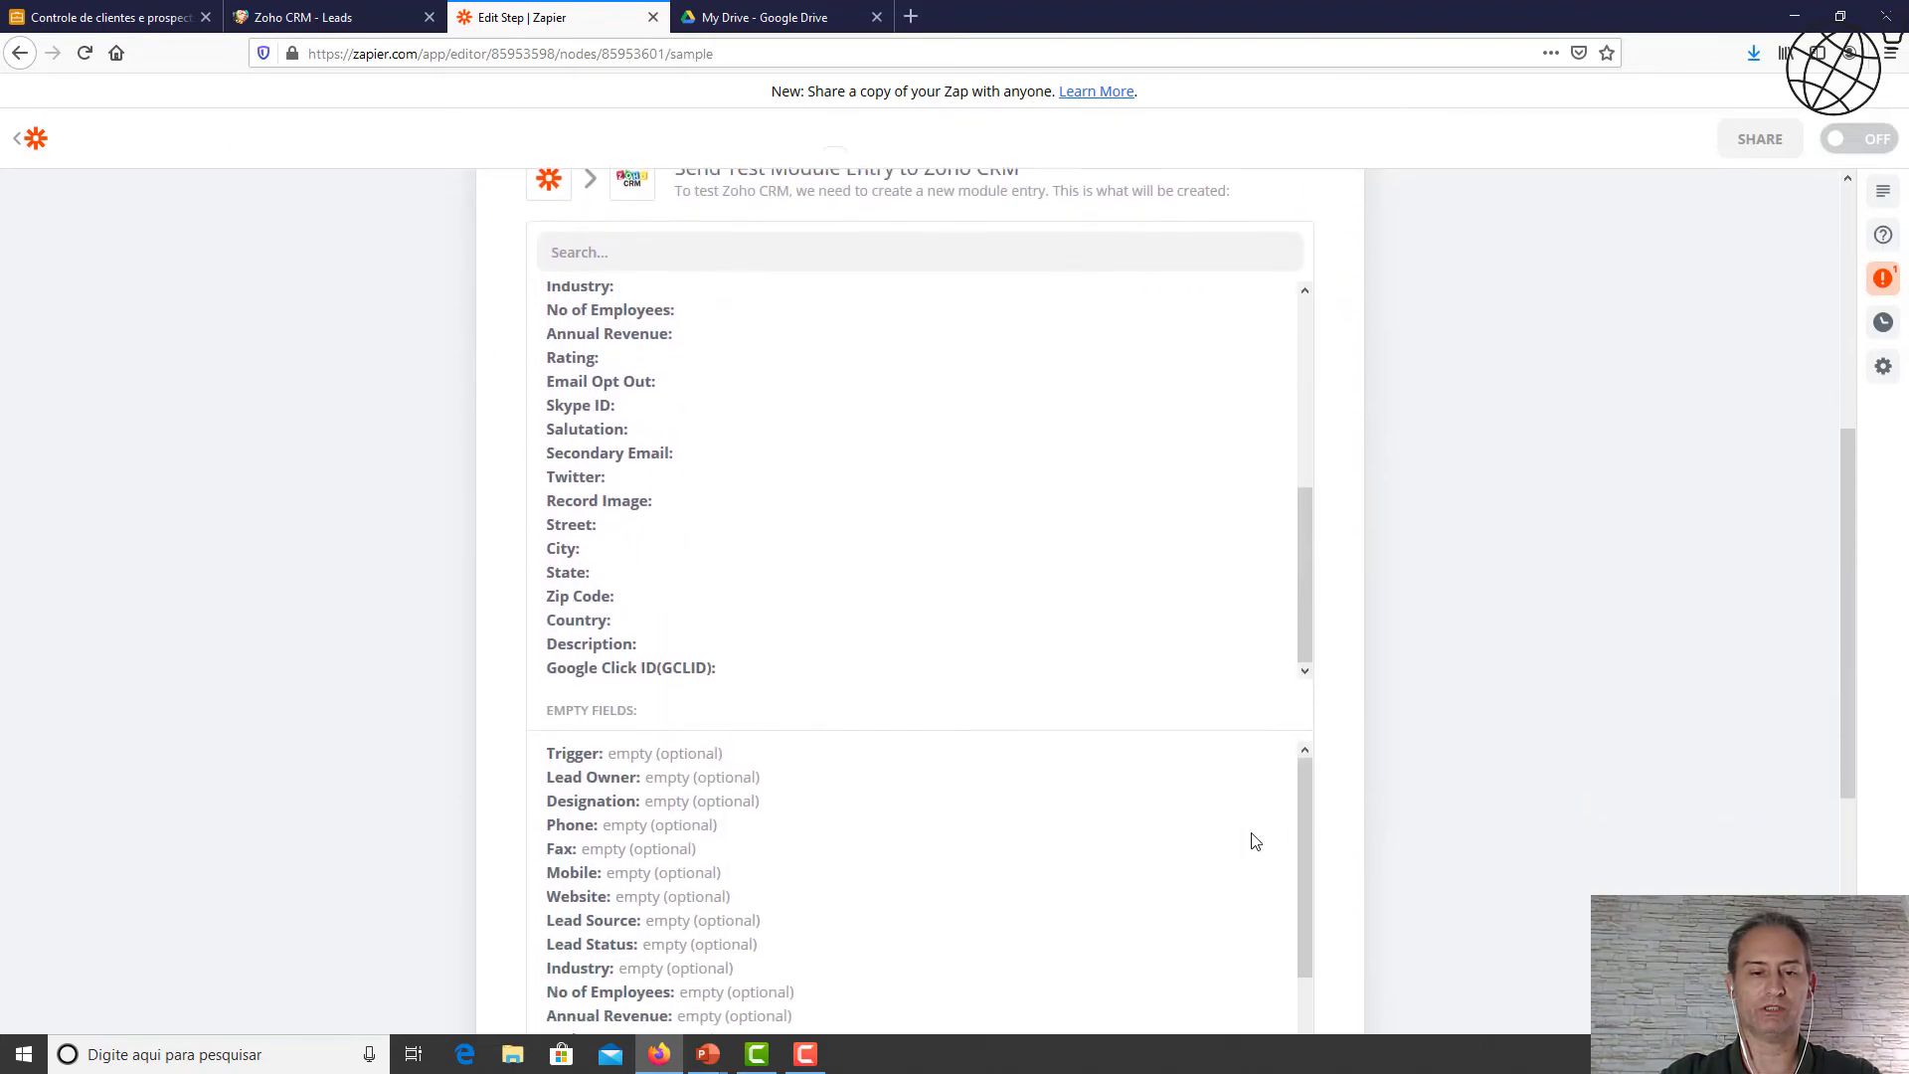
scroll(1160, 891, down, 3)
scroll(1339, 865, down, 5)
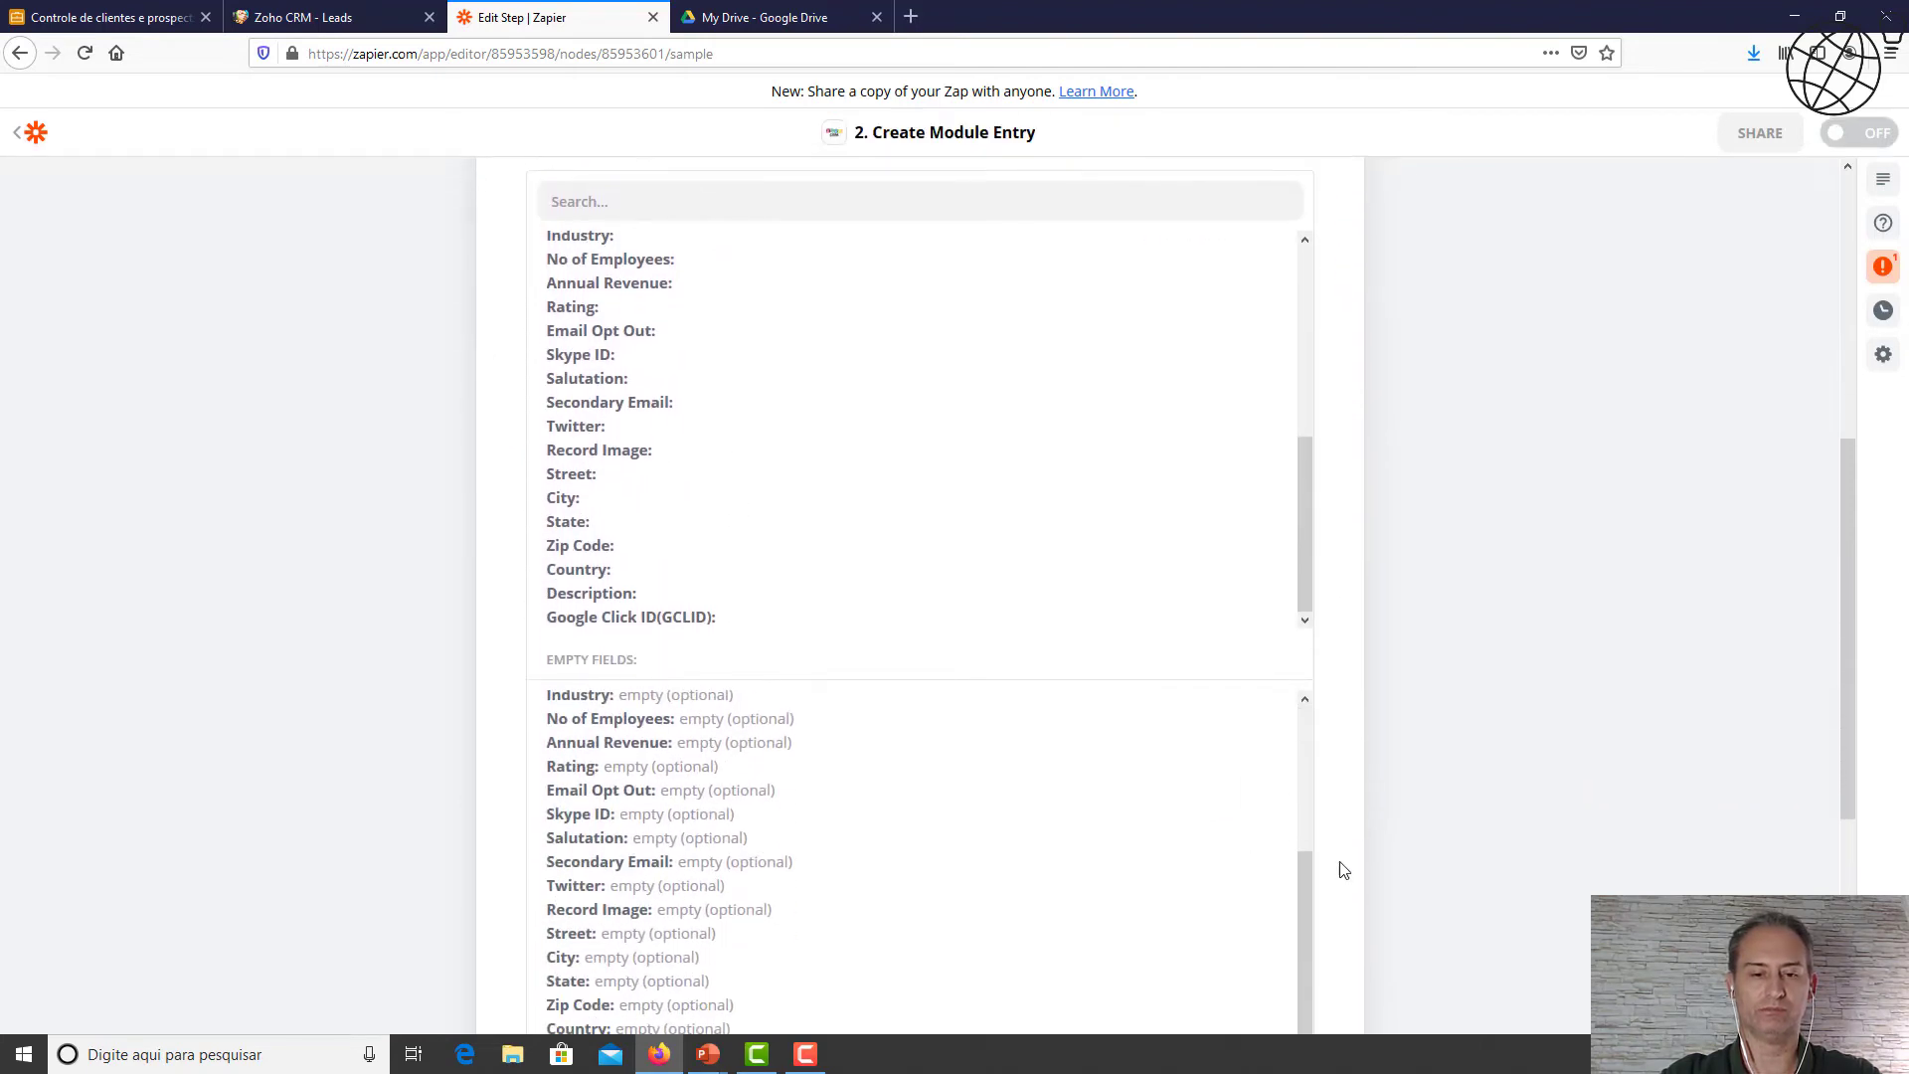
click(1114, 734)
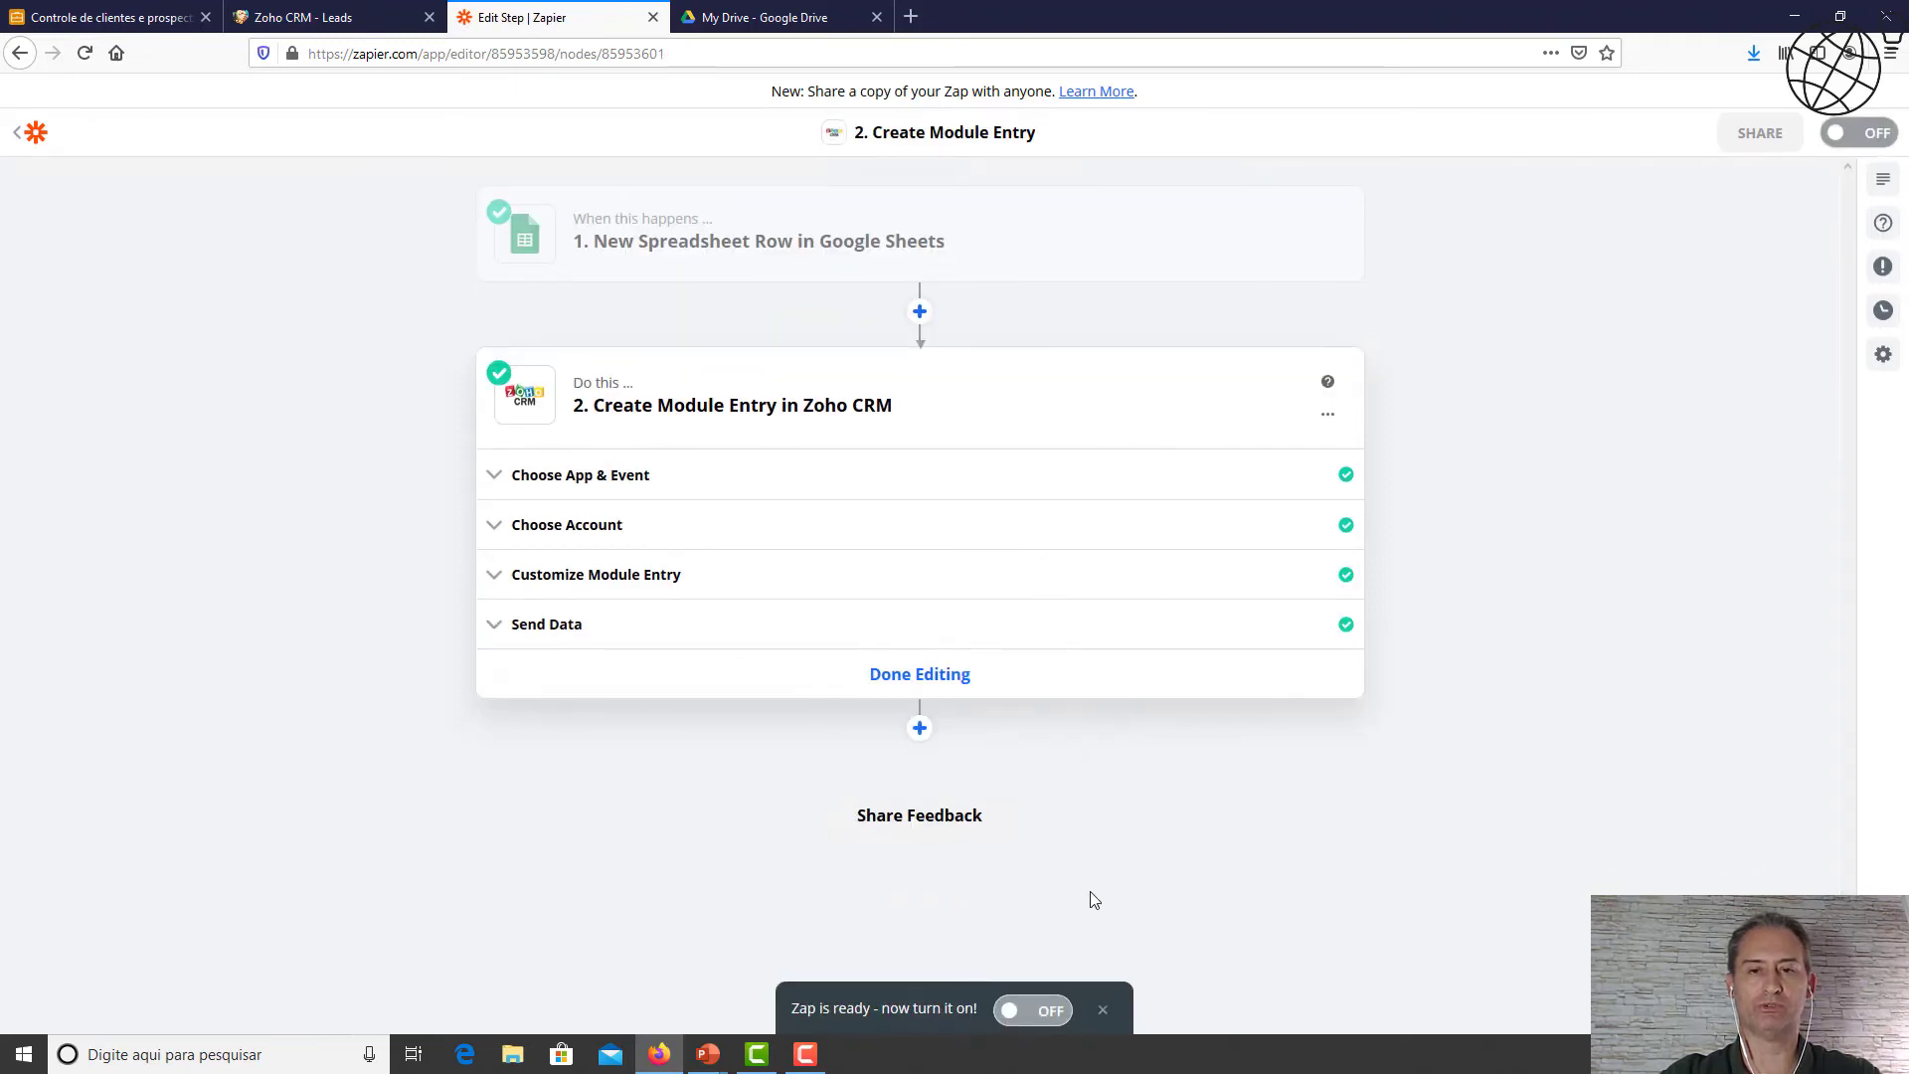
click(1022, 1024)
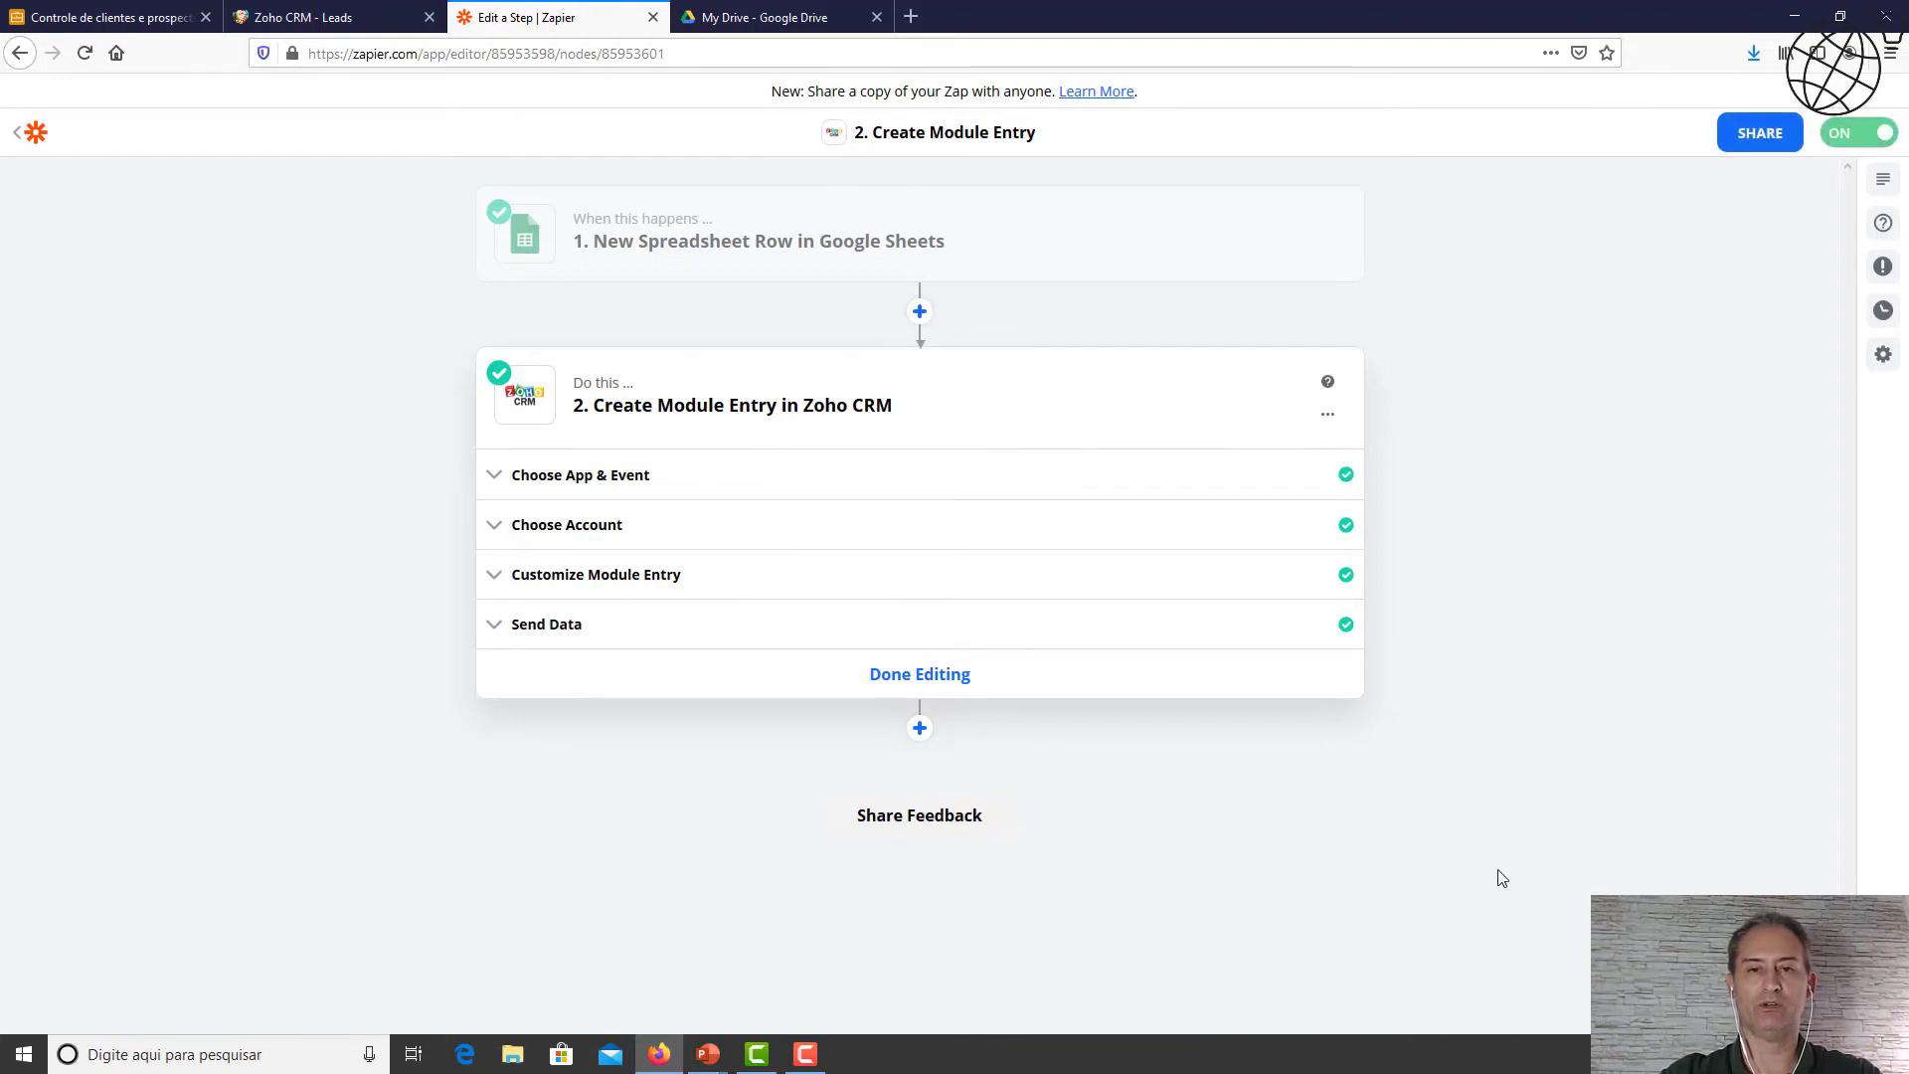
Switch to Zoho CRM and reload the All Leads list to check for the test lead.
click(347, 22)
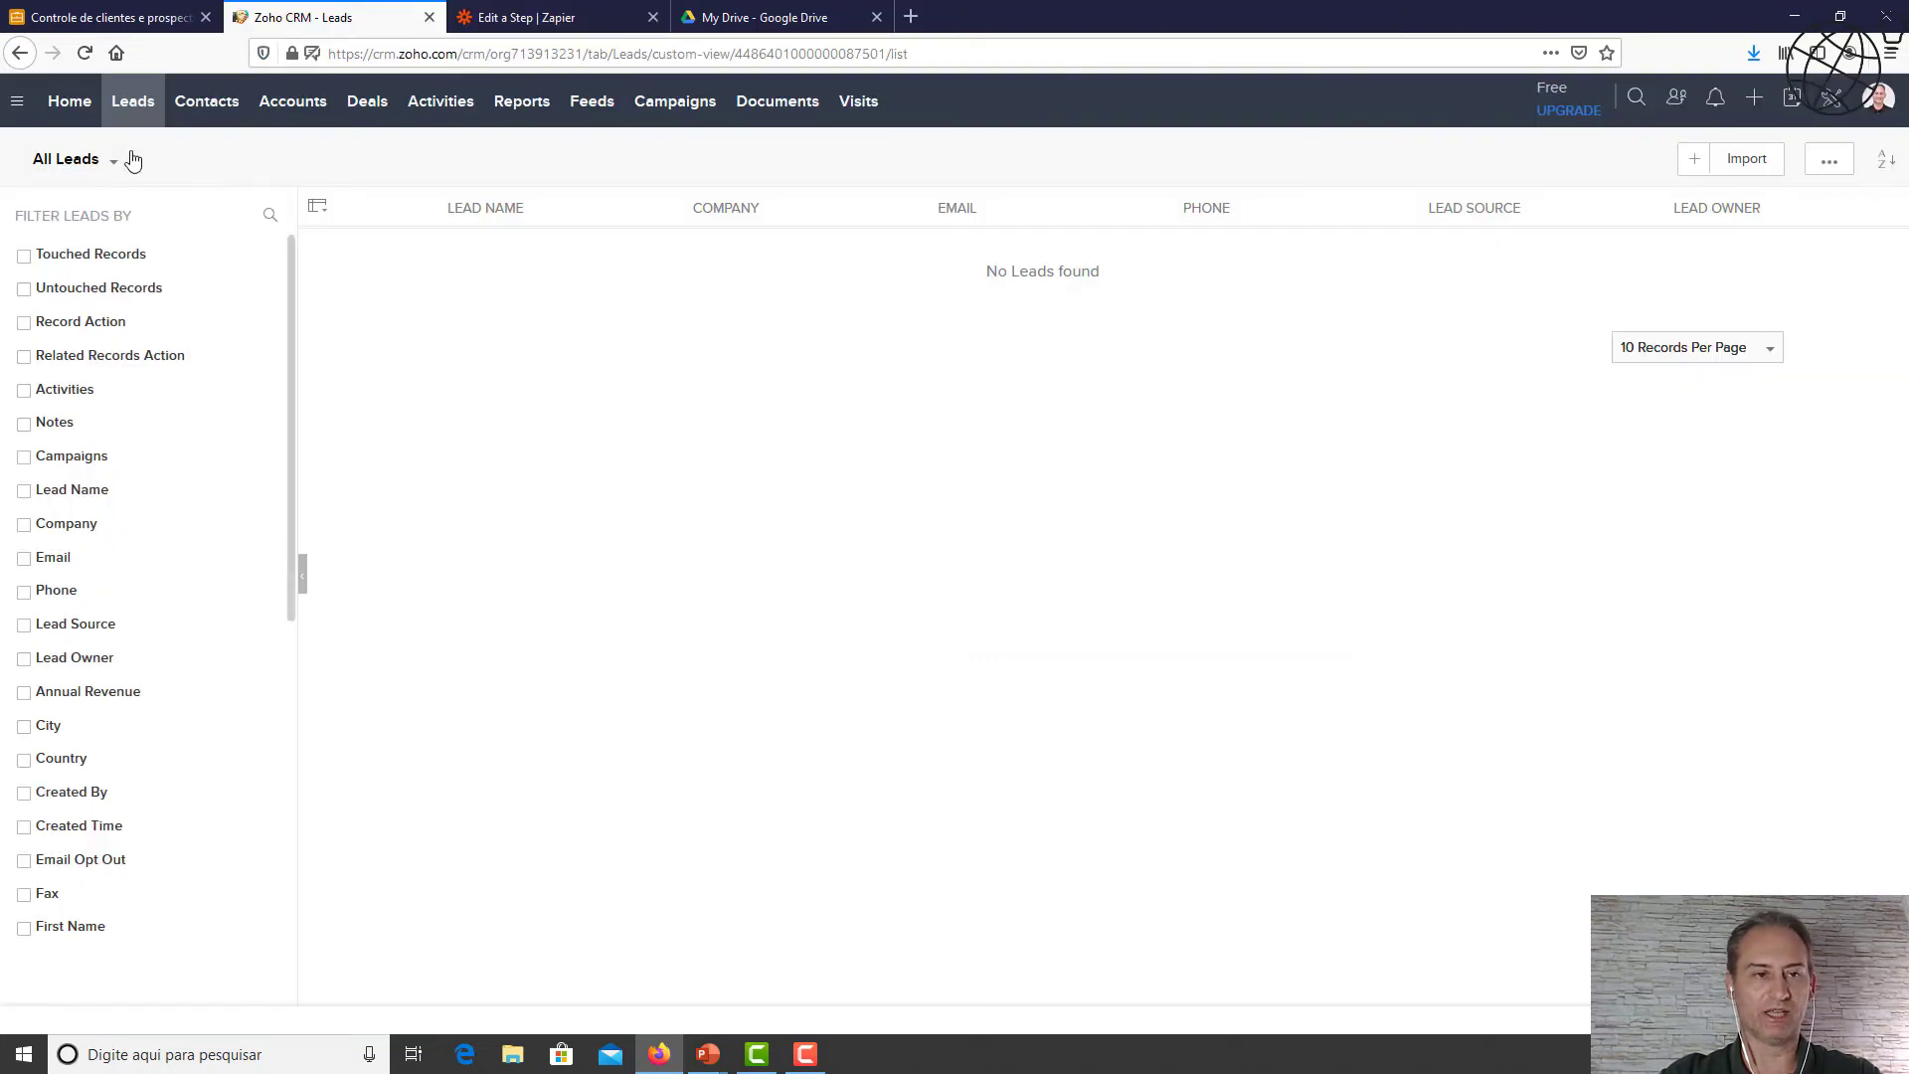
click(85, 52)
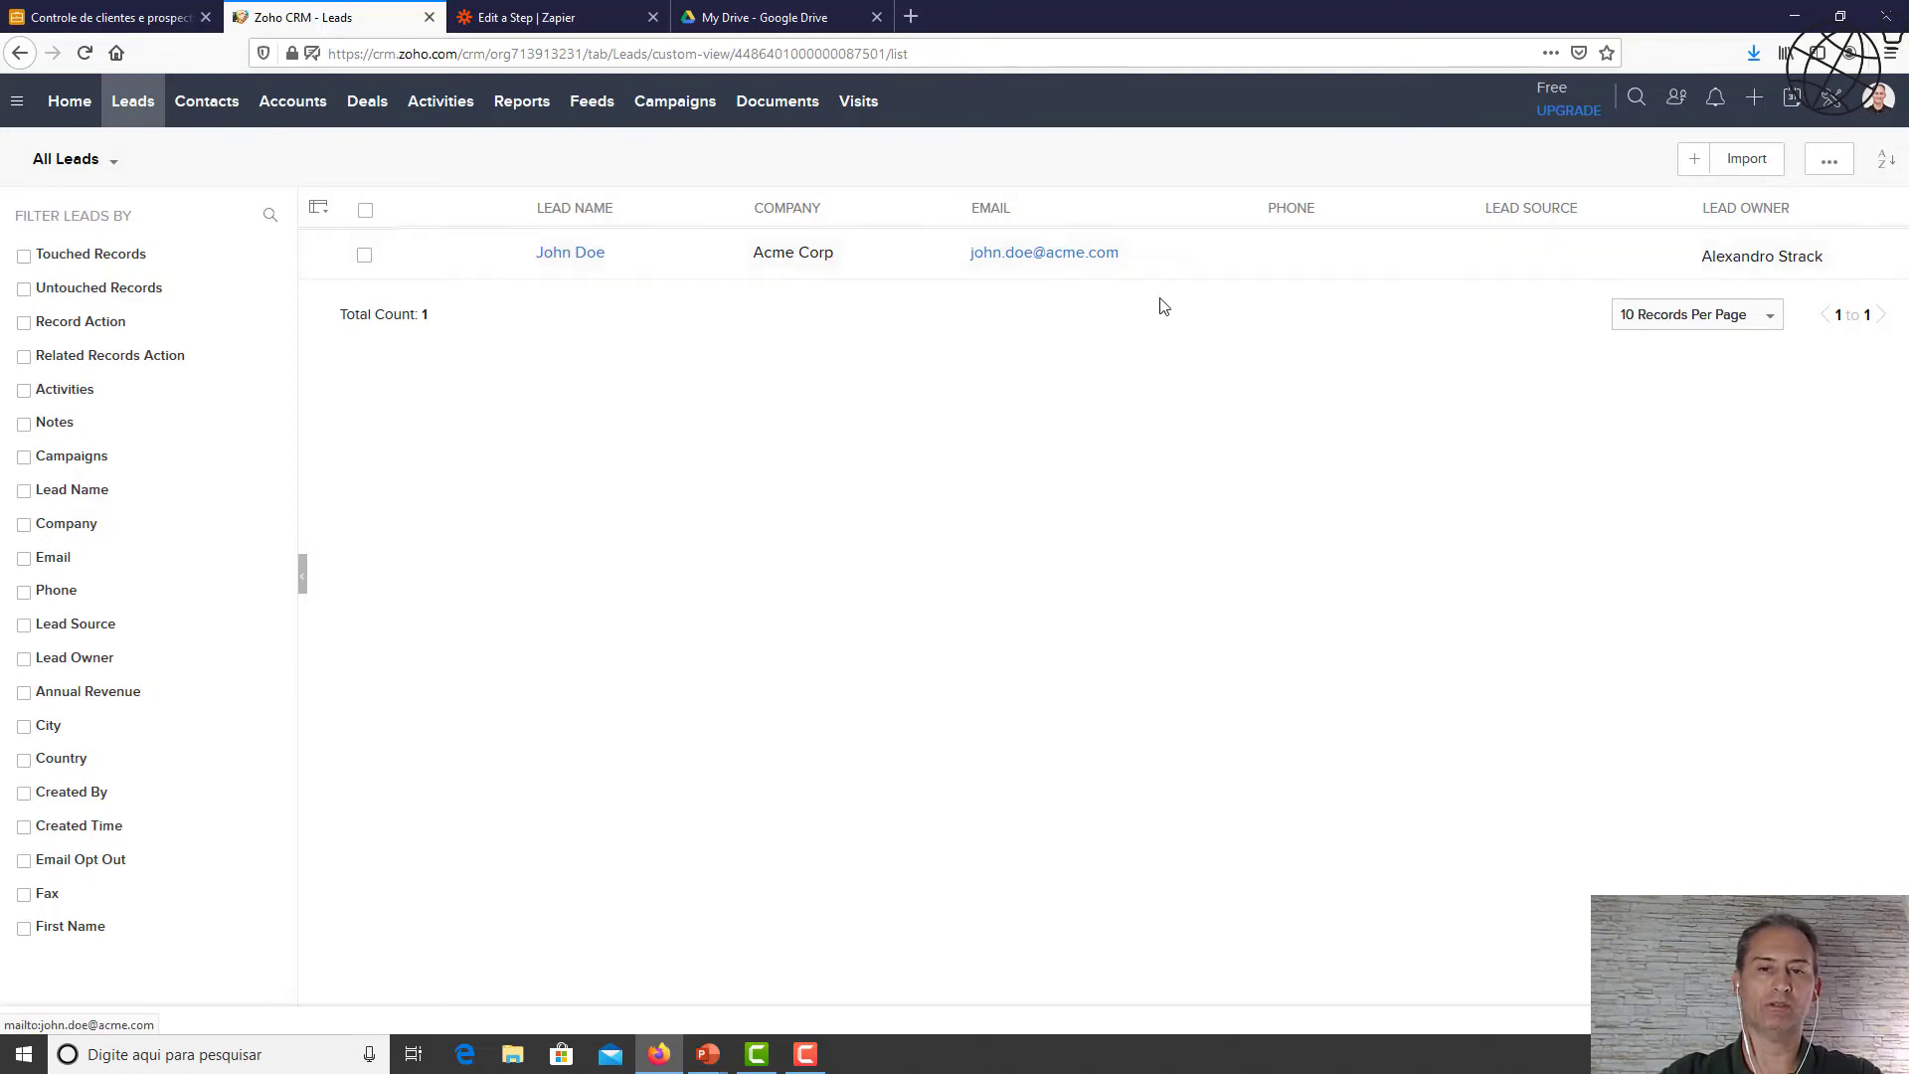
Switch to Google Drive and open the bons-contatos spreadsheet at its Importar sheet.
click(722, 22)
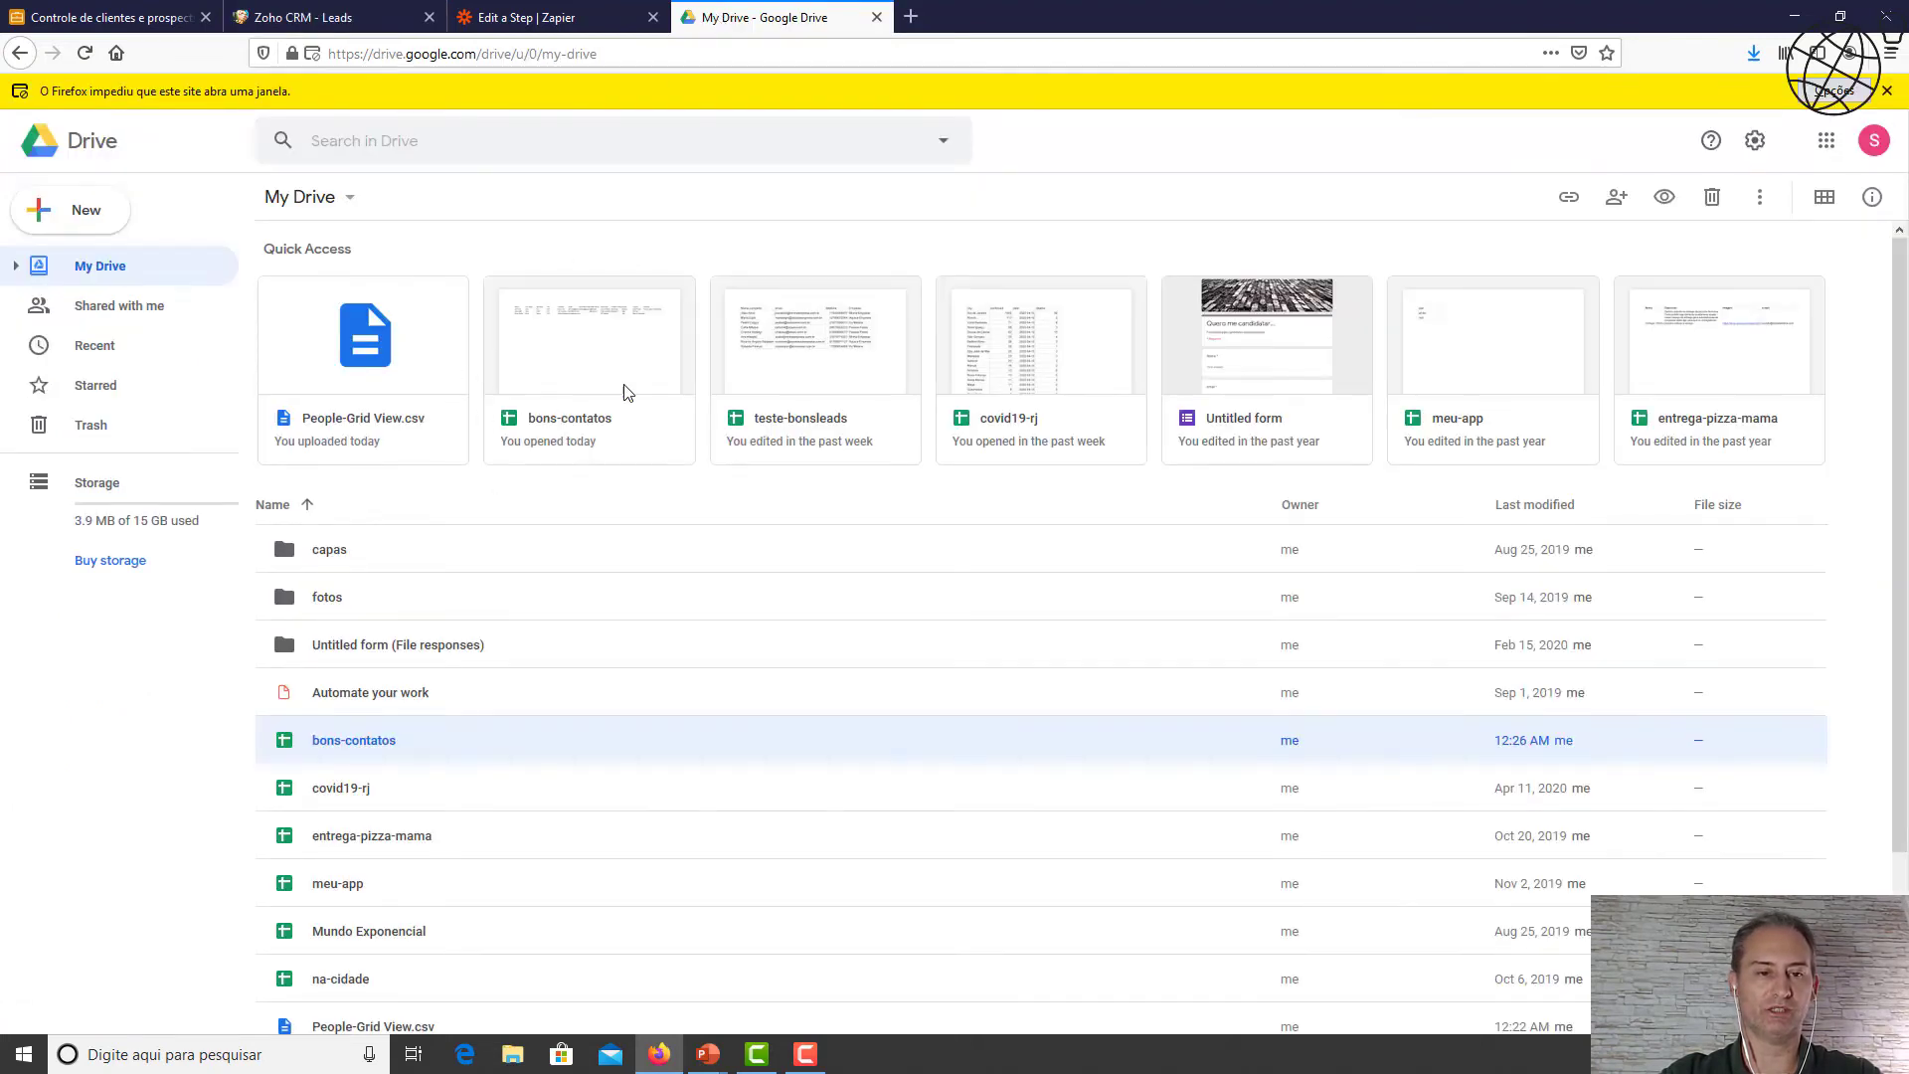
double_click(433, 736)
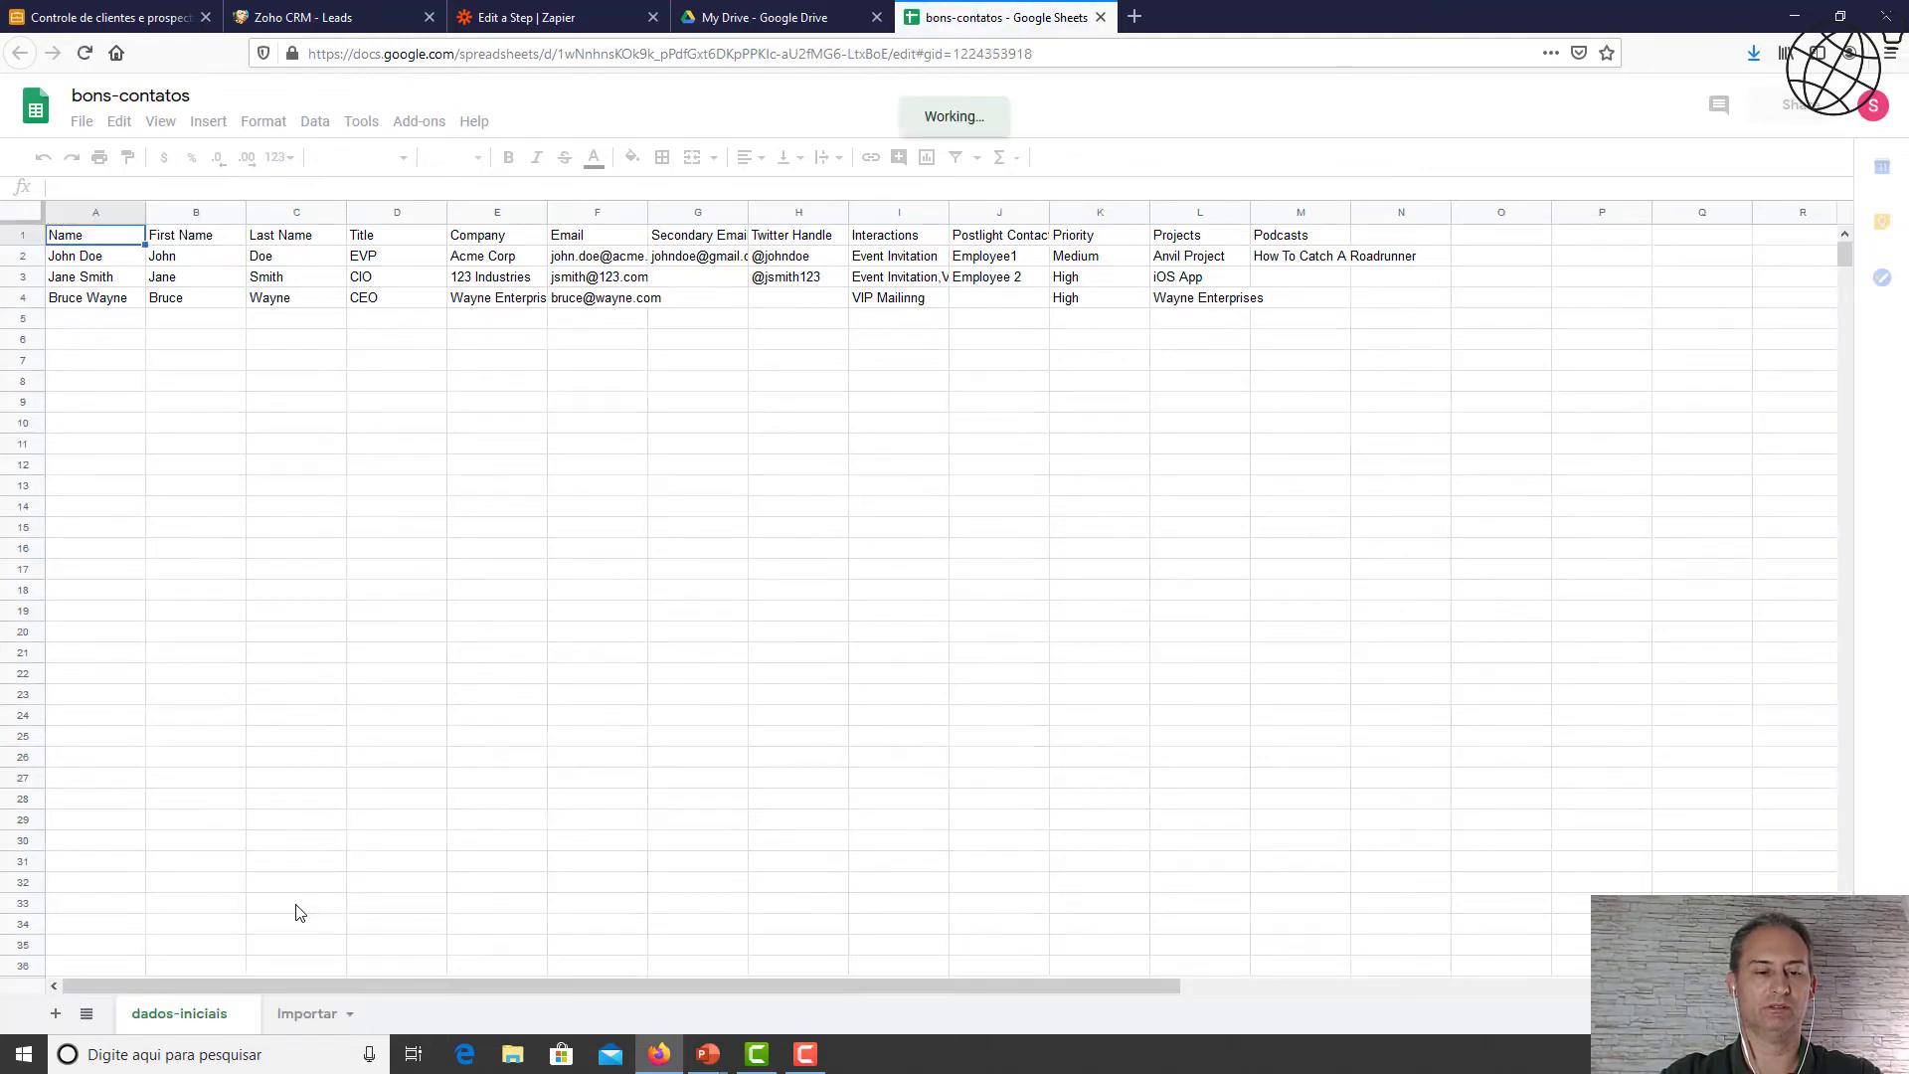
click(306, 1011)
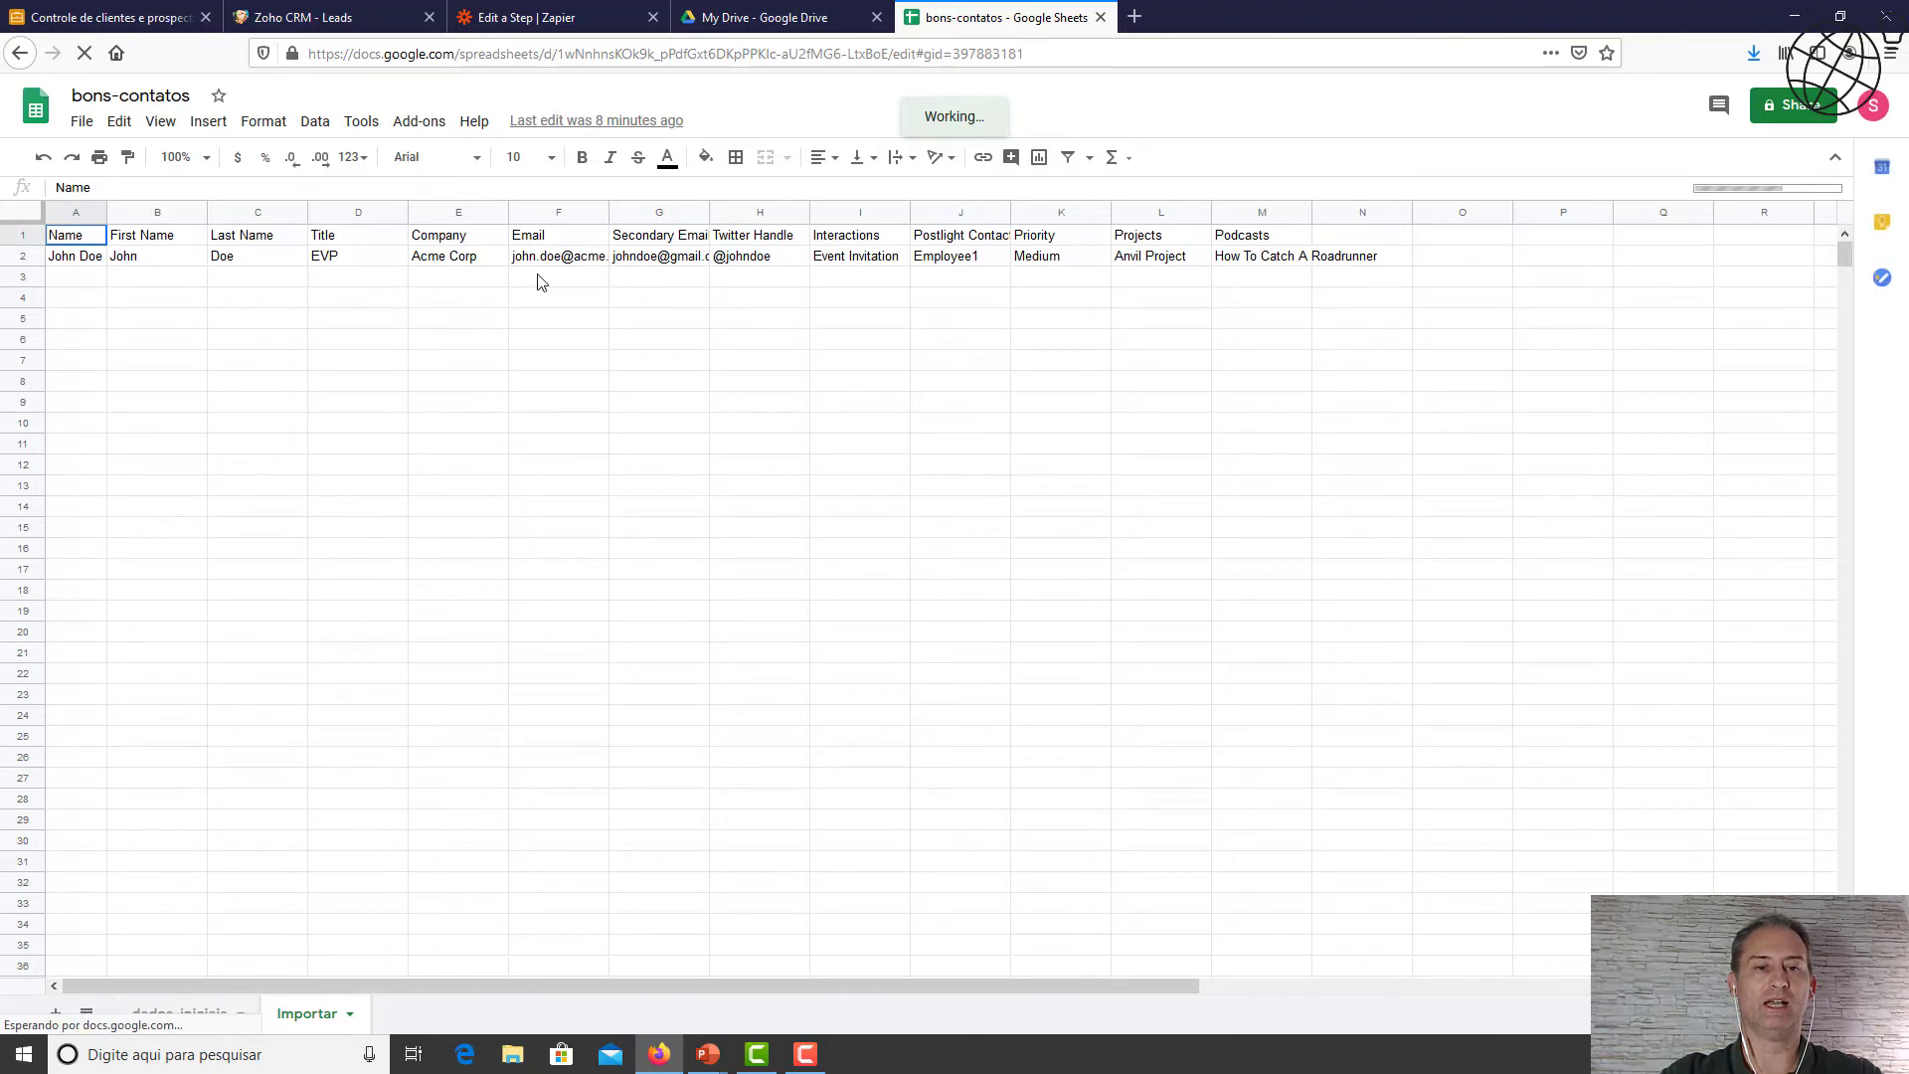
Check the zap in Zapier and compare the Zoho CRM leads list with the rows of the Importar sheet.
click(594, 20)
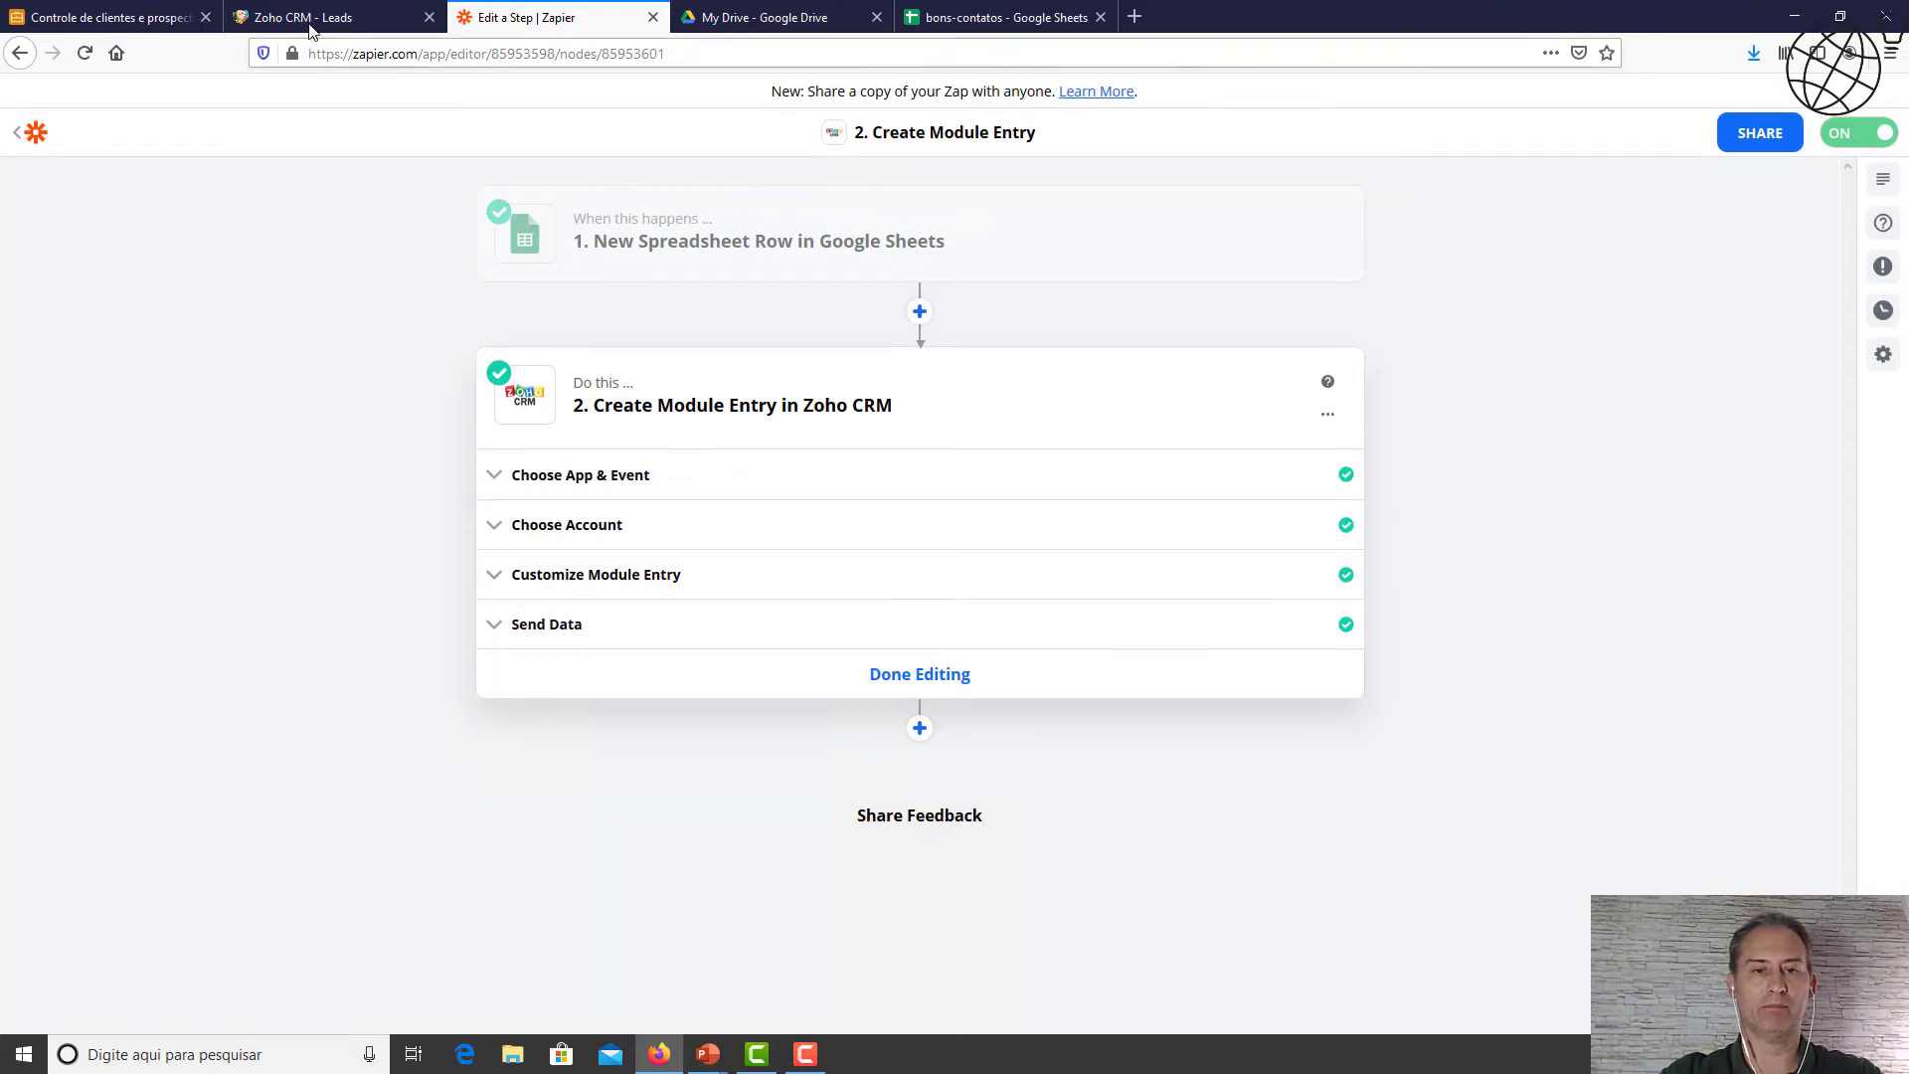
click(310, 21)
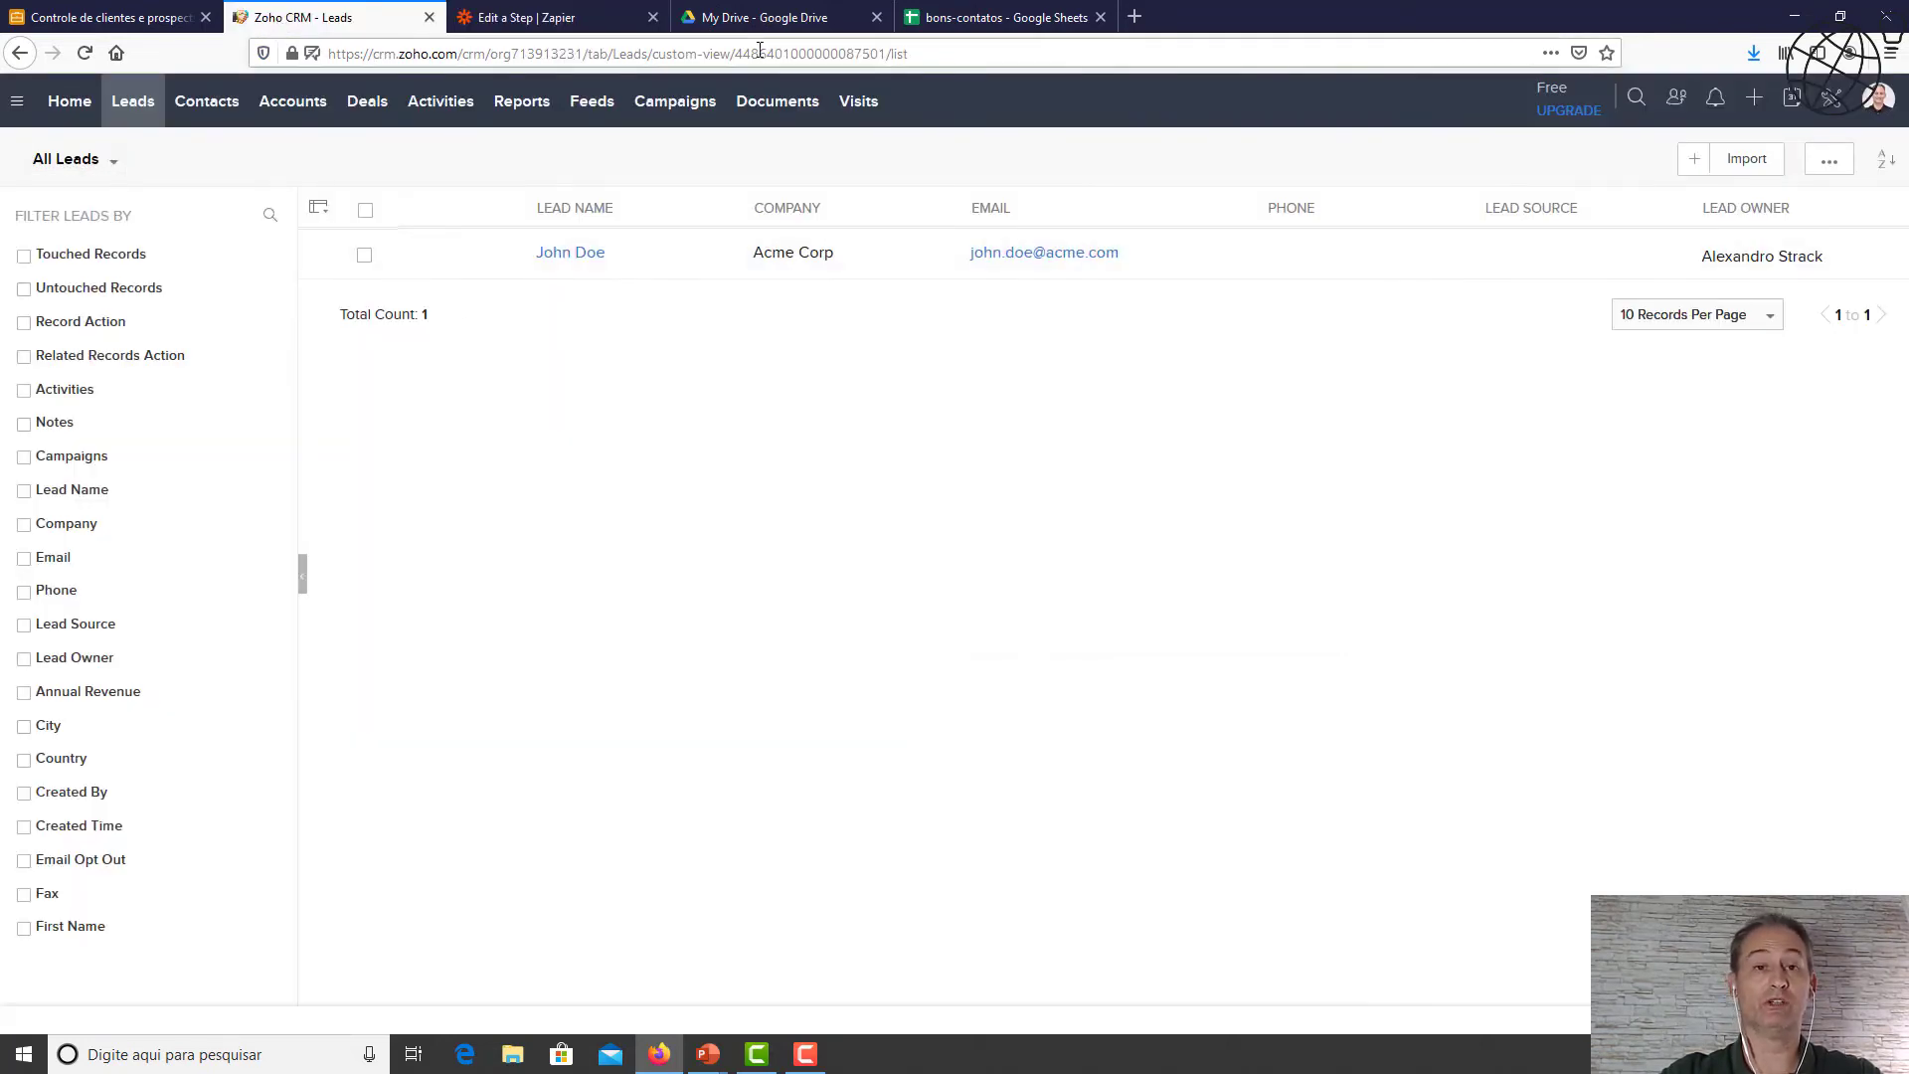
click(951, 20)
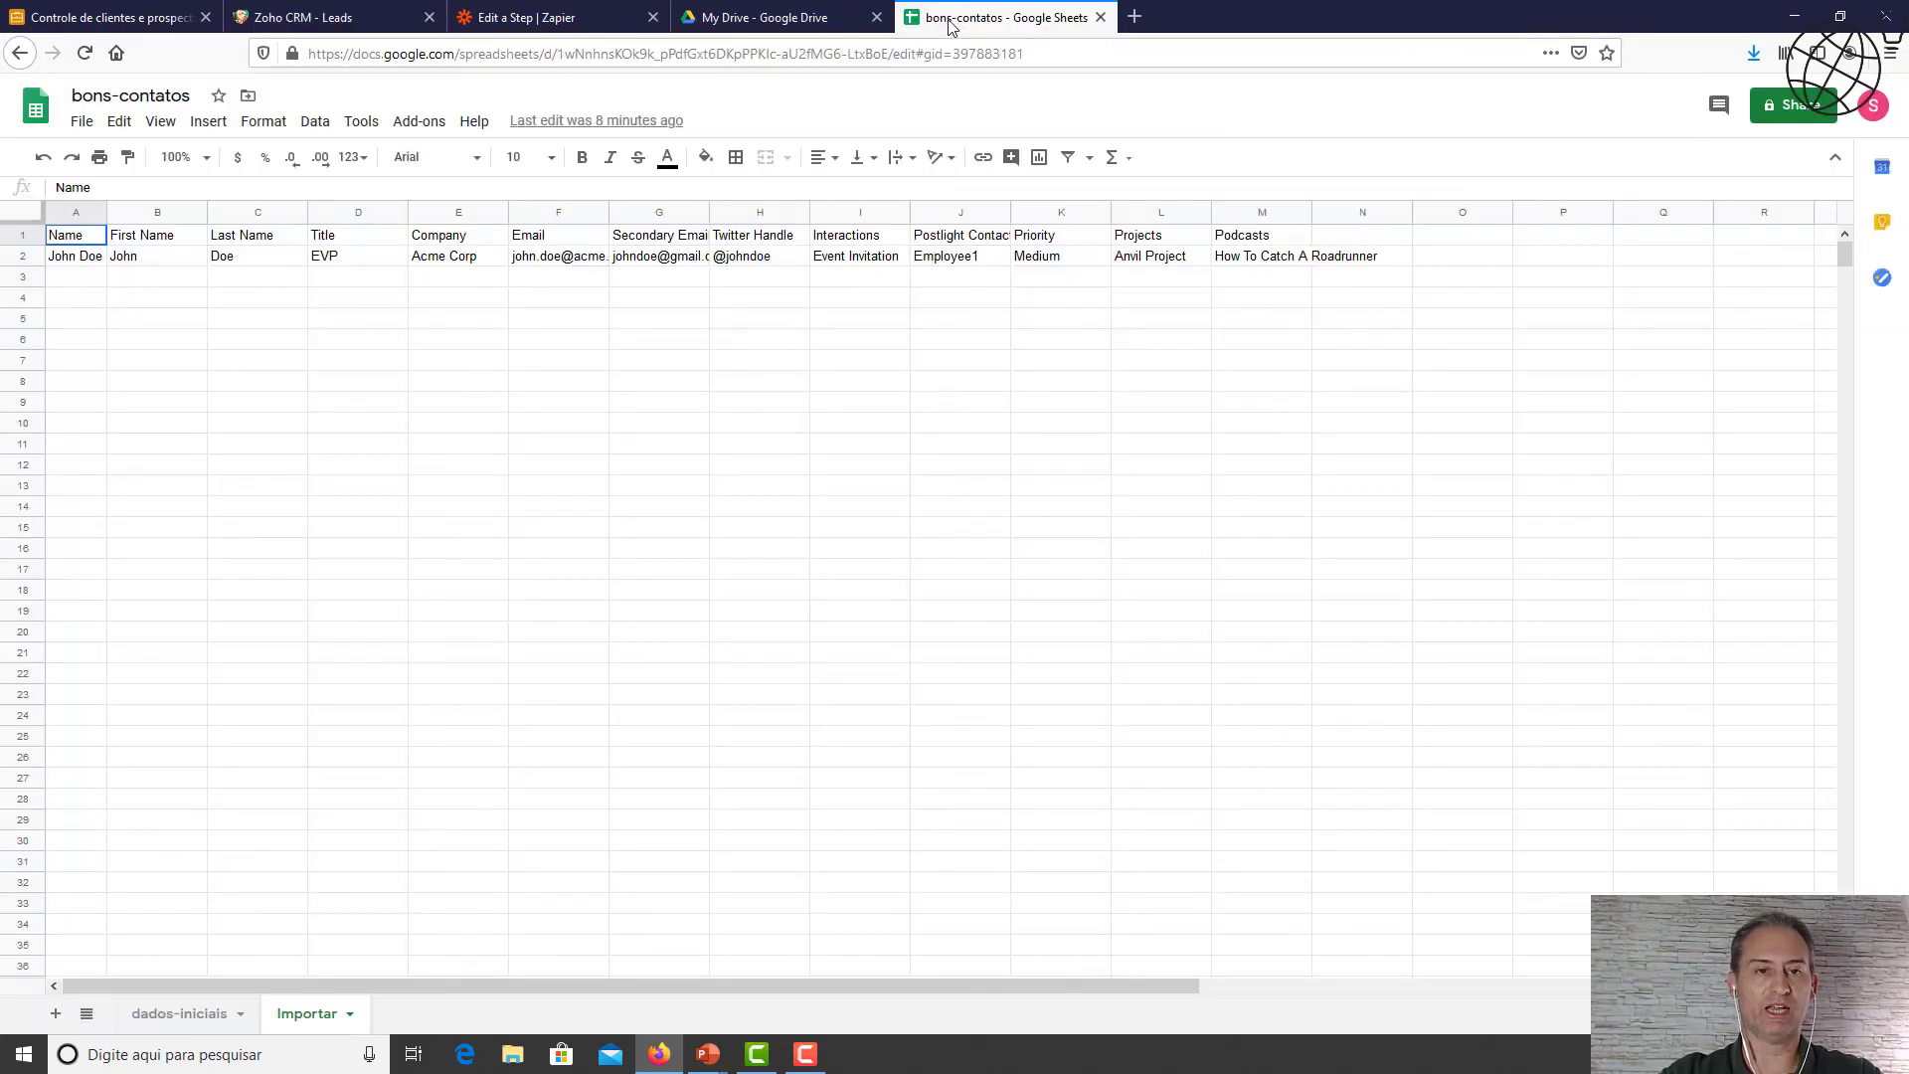
Switch to Zapier and name the zap "Carga Inicial Zoho CRM".
click(527, 17)
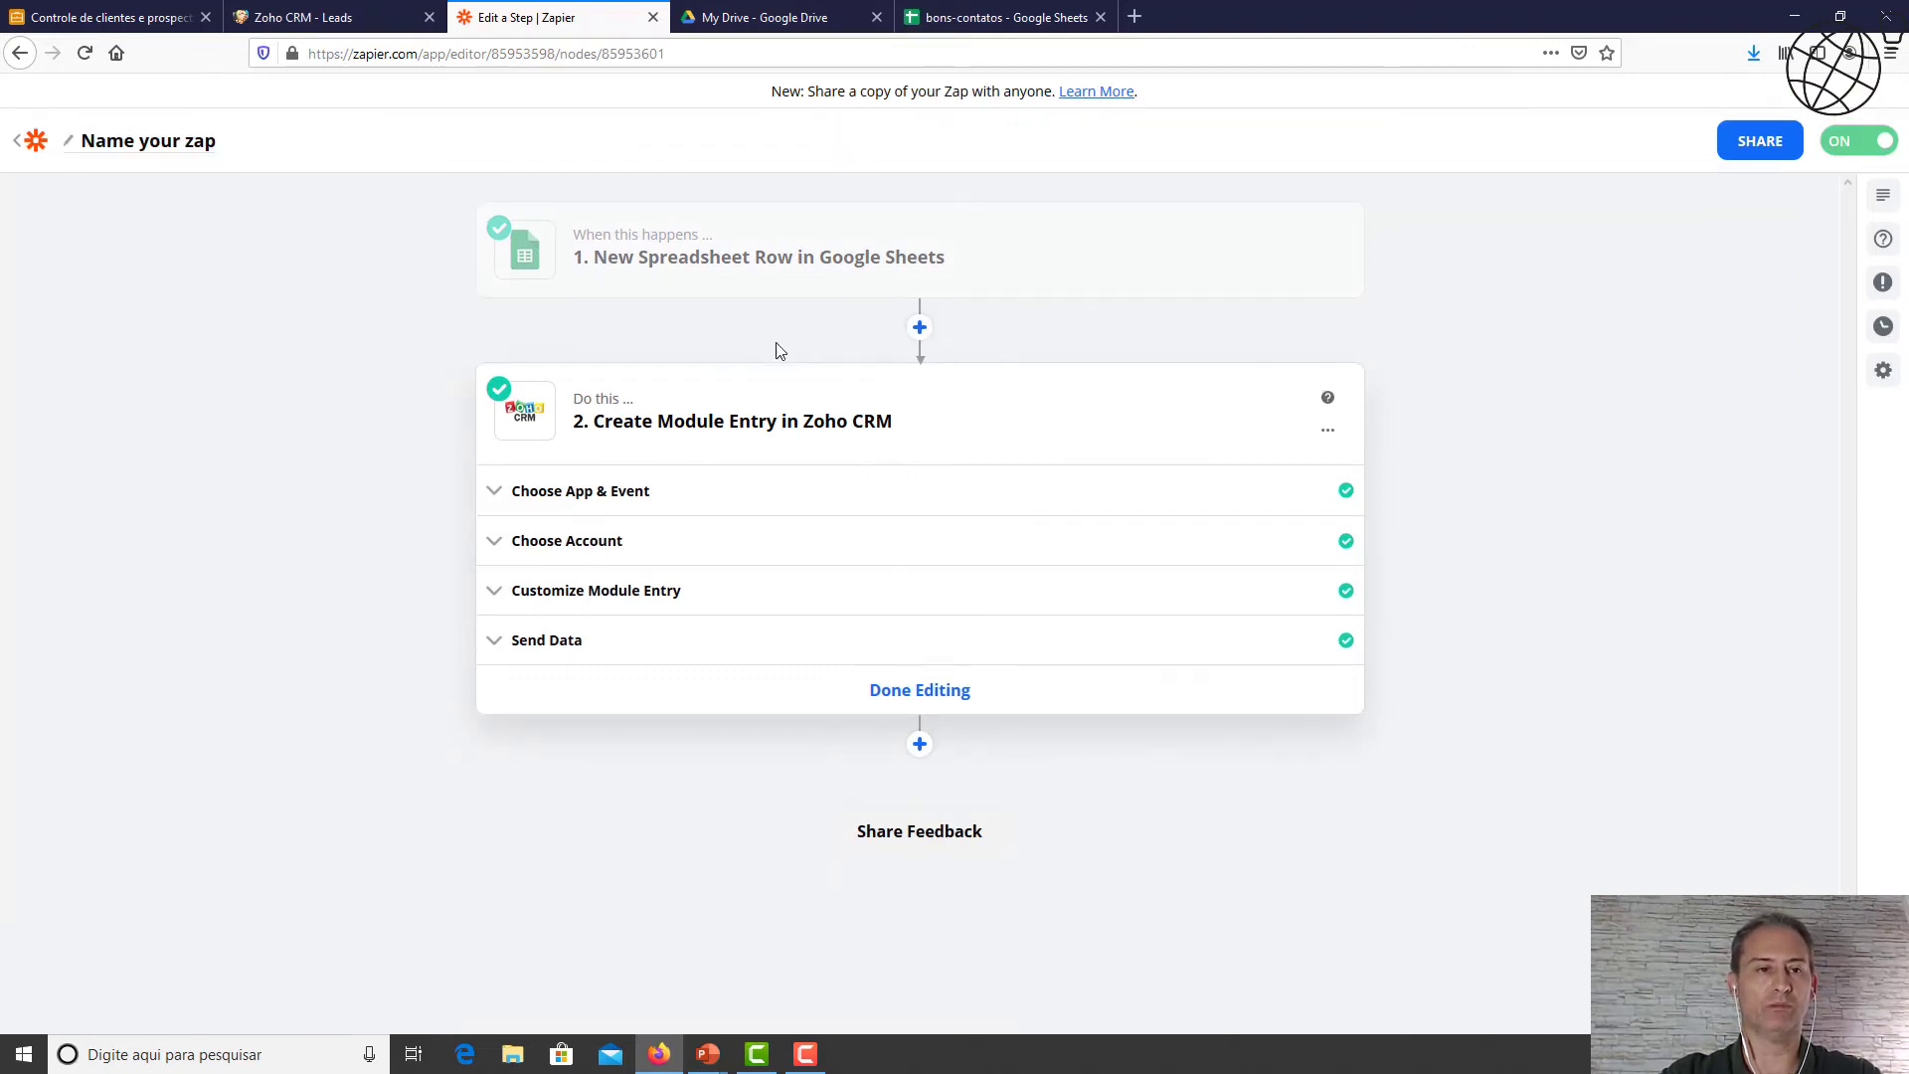
click(196, 155)
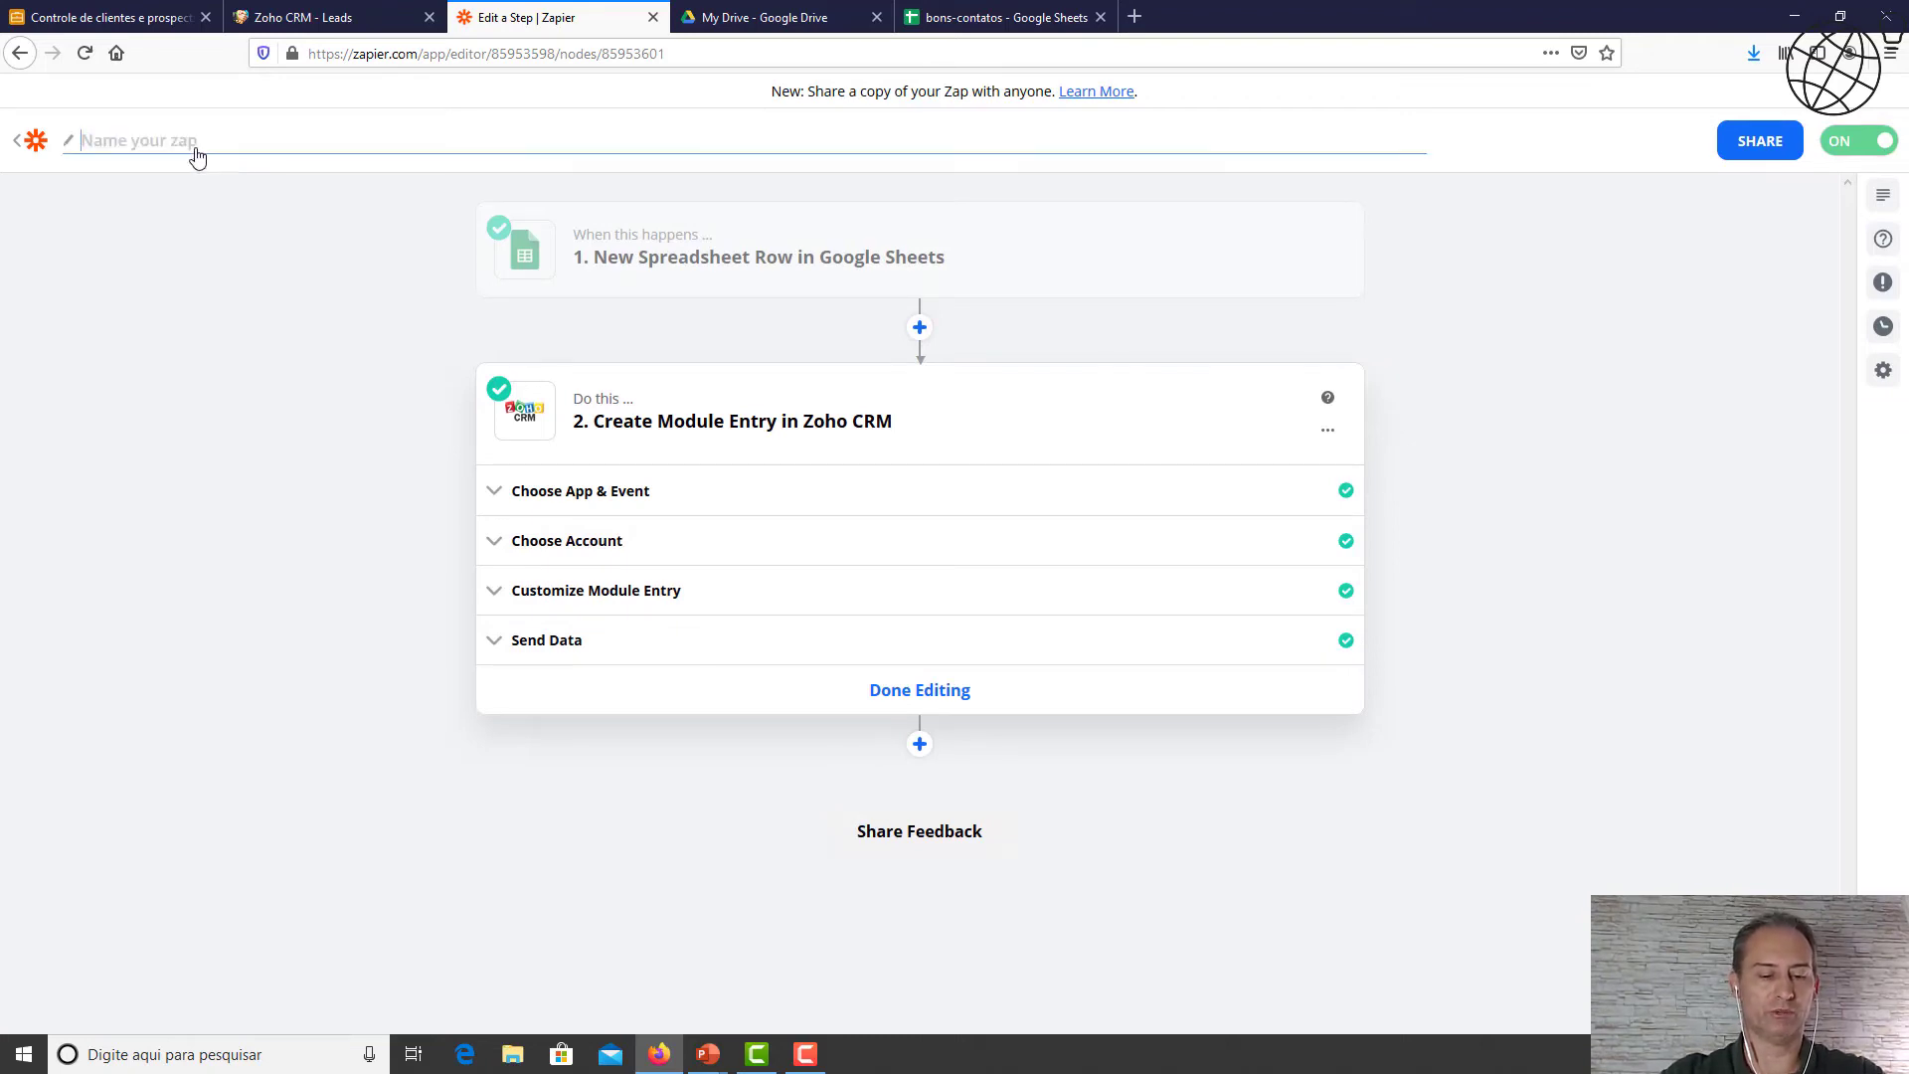
text(Carga Inicial Zoh)
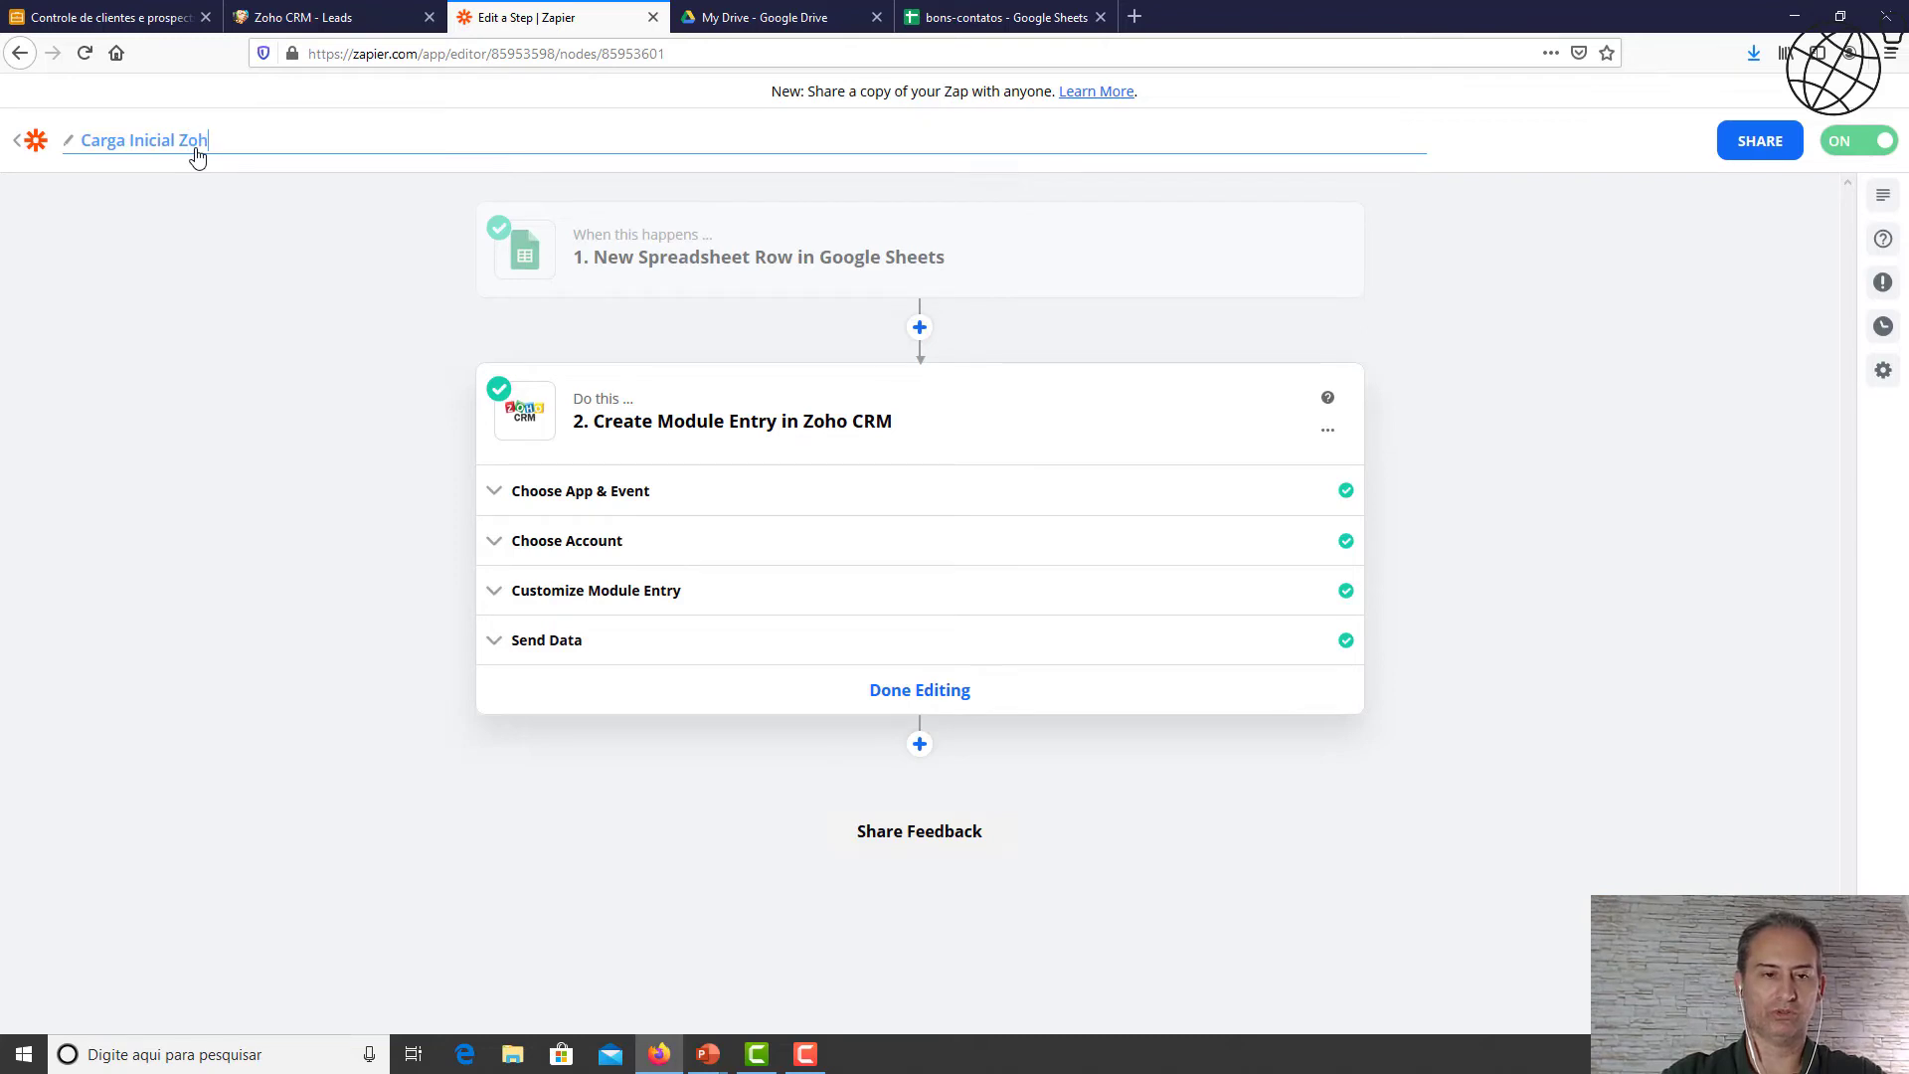
text(o CRM)
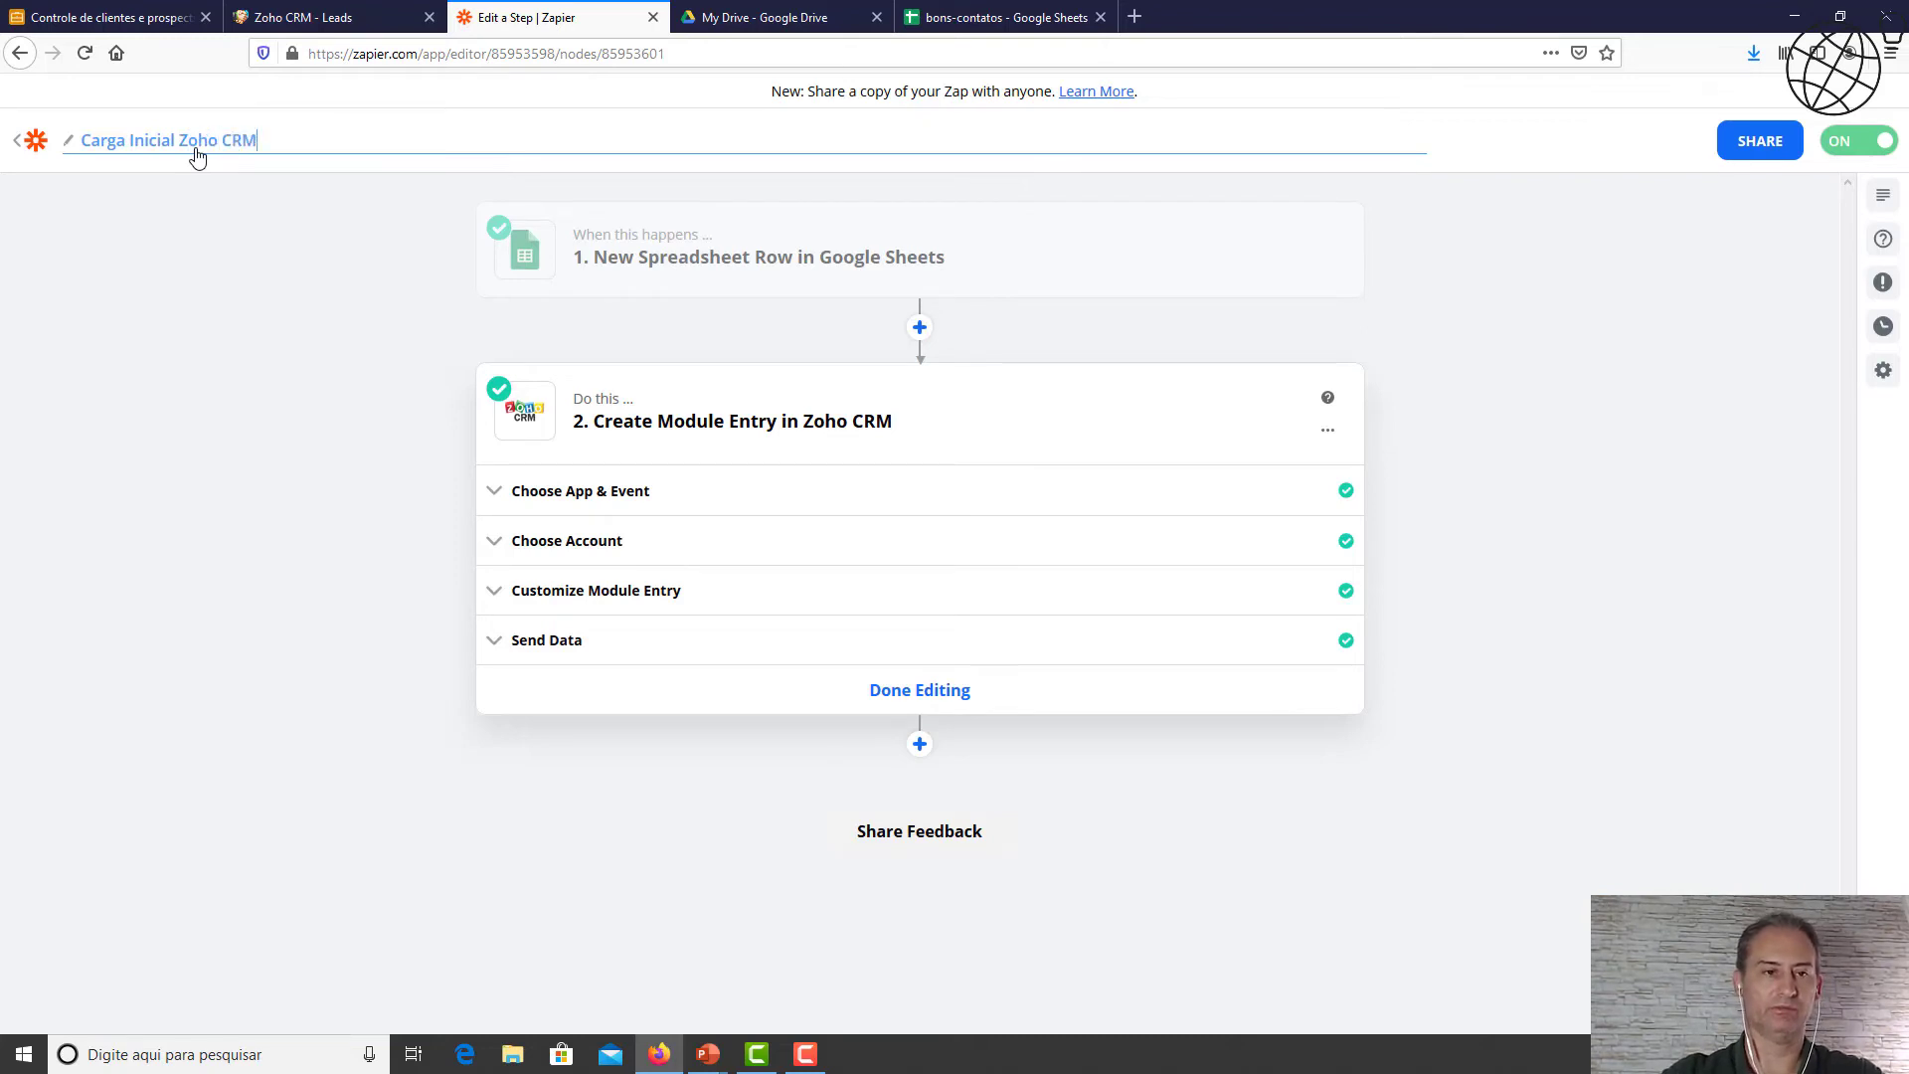
Confirm the zap's new name and return to the list of zaps.
key(Return)
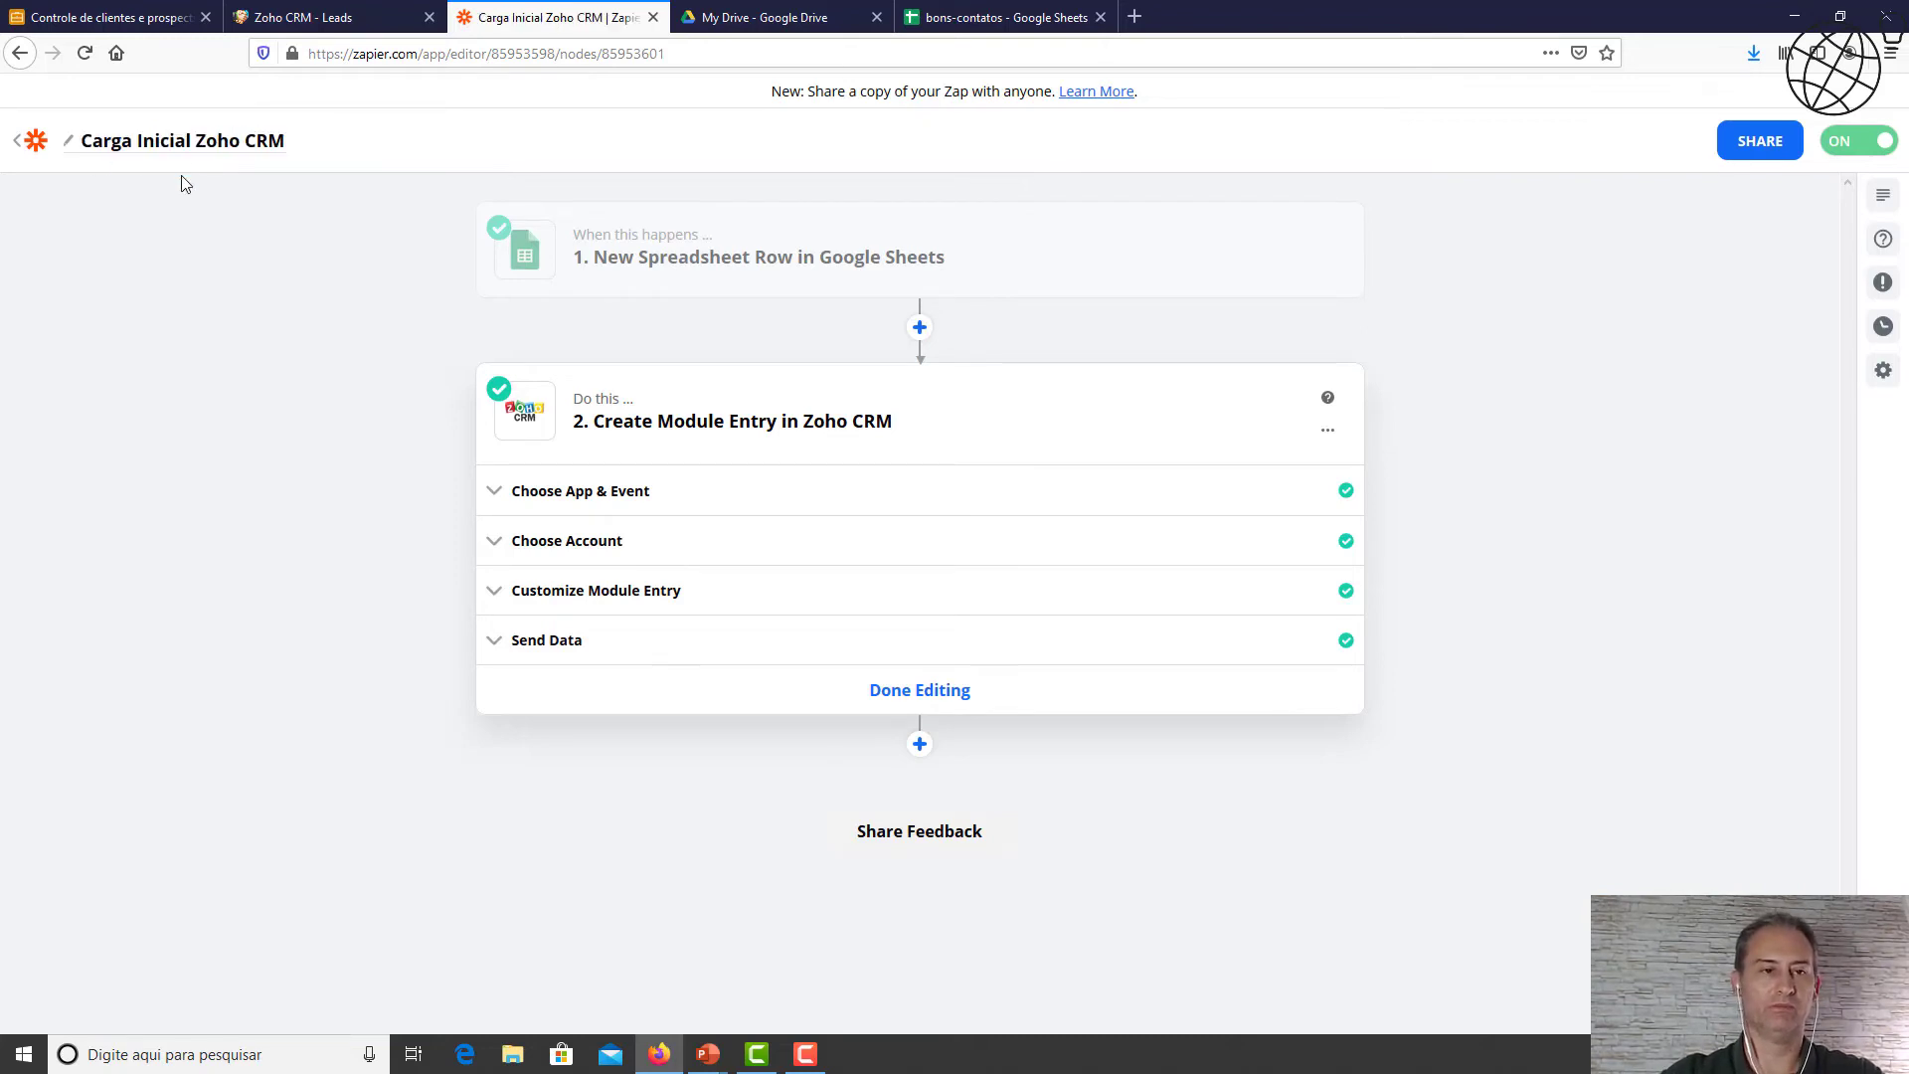
click(18, 146)
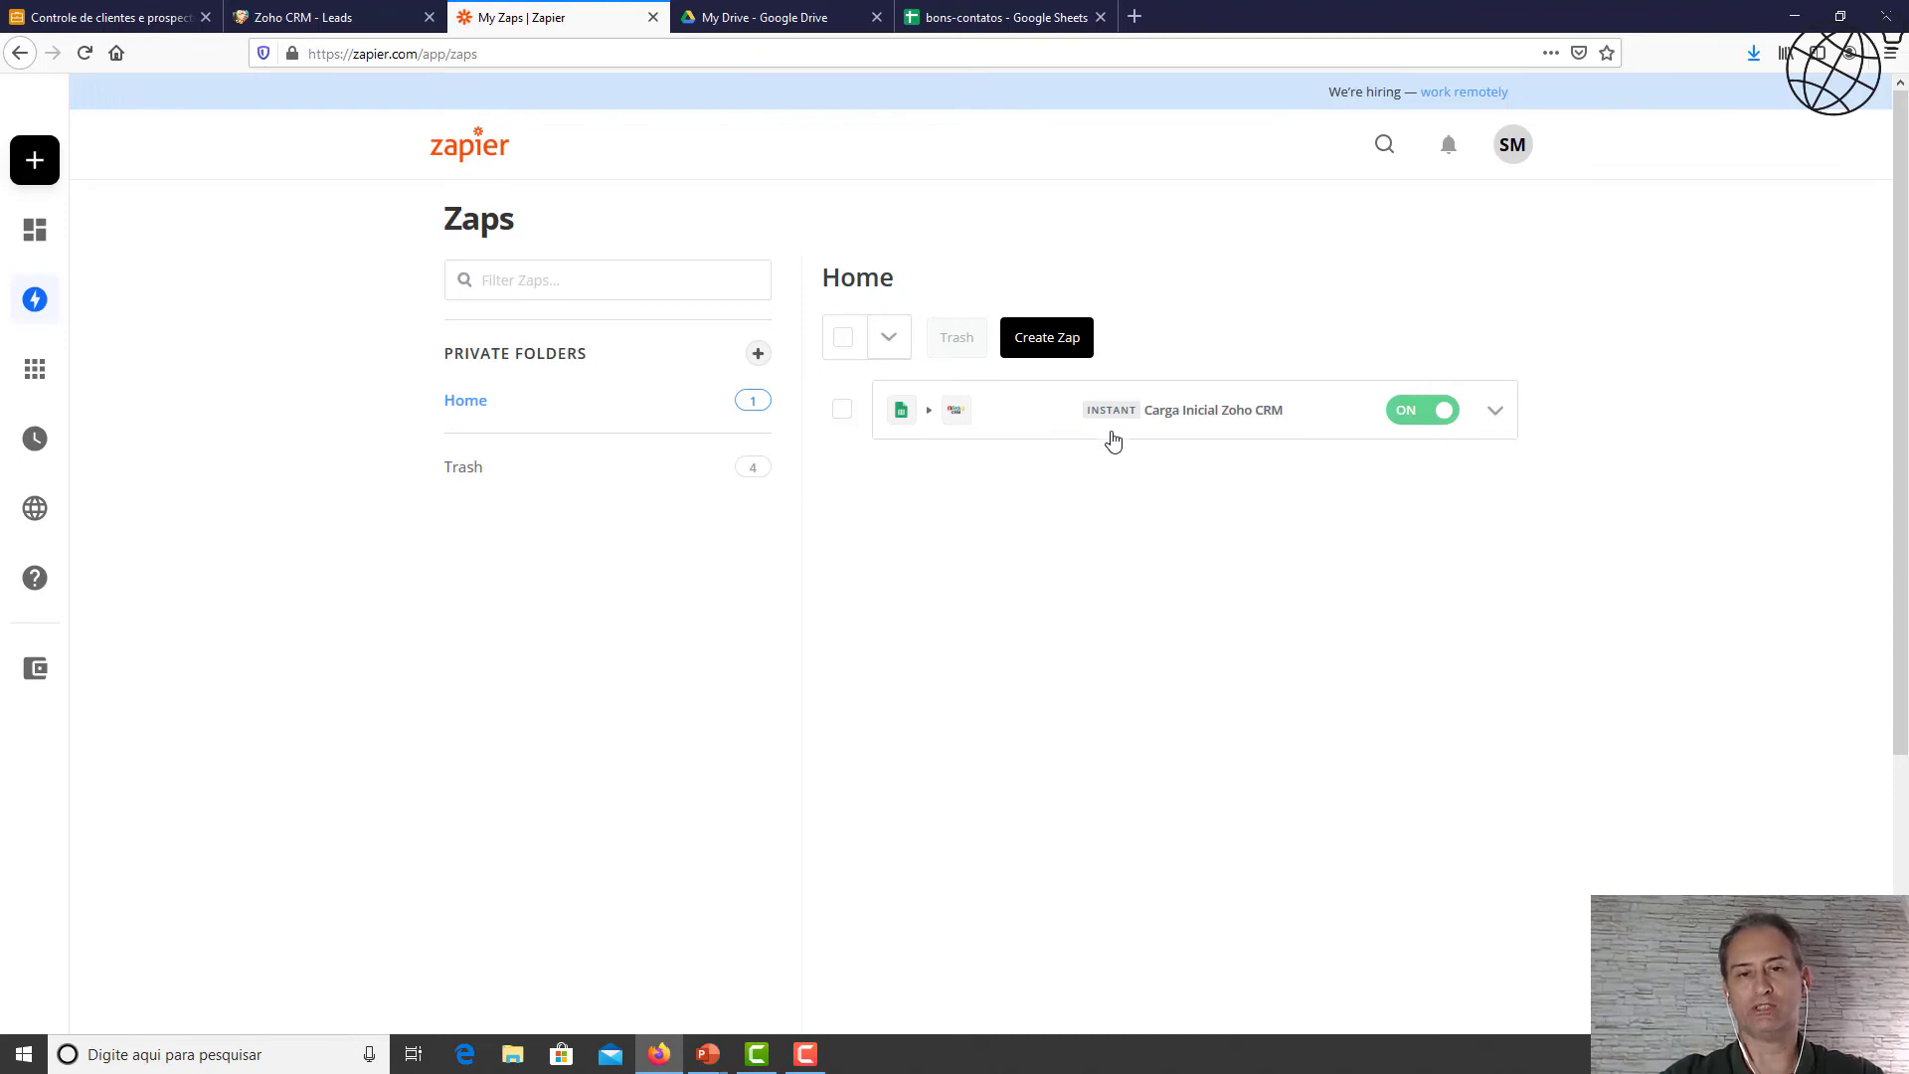
Switch to the bons-contatos spreadsheet and copy the contact rows A3:M4 of the dados-iniciais sheet.
click(1034, 23)
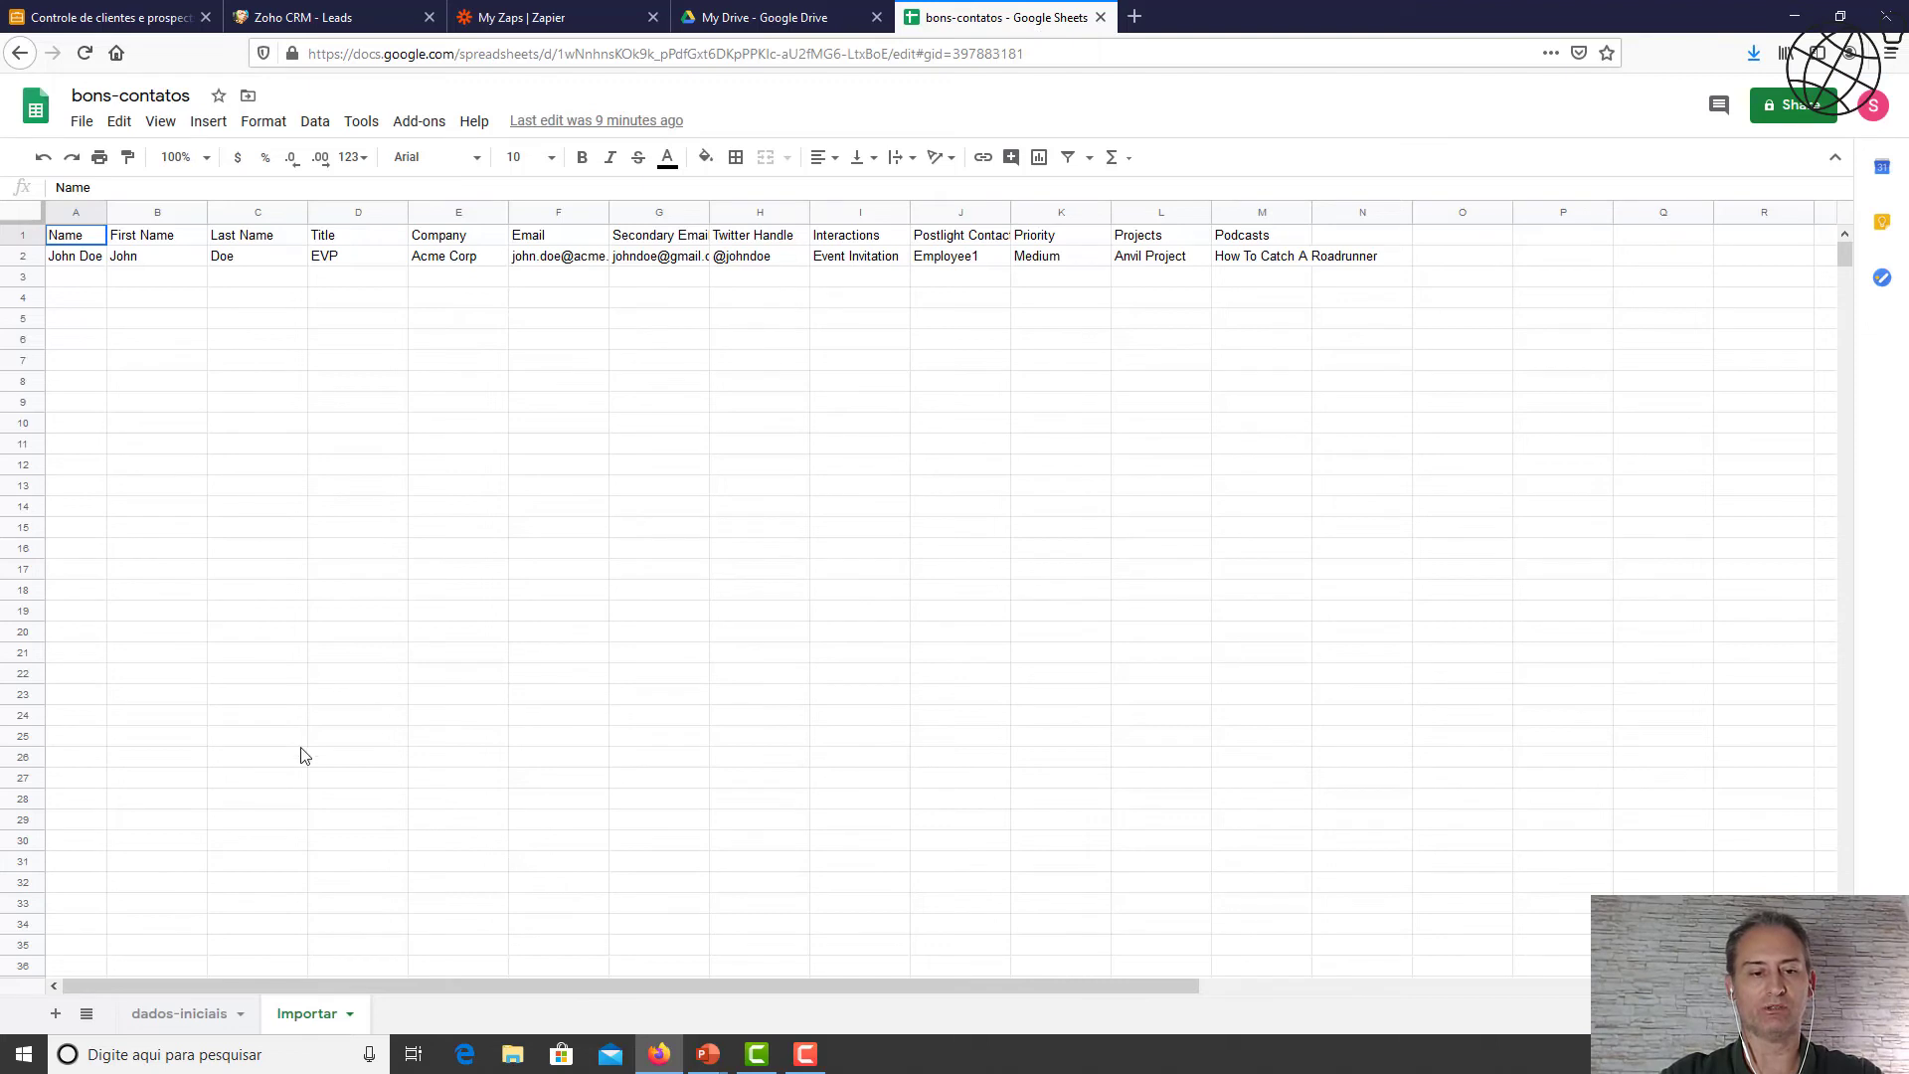
click(187, 1017)
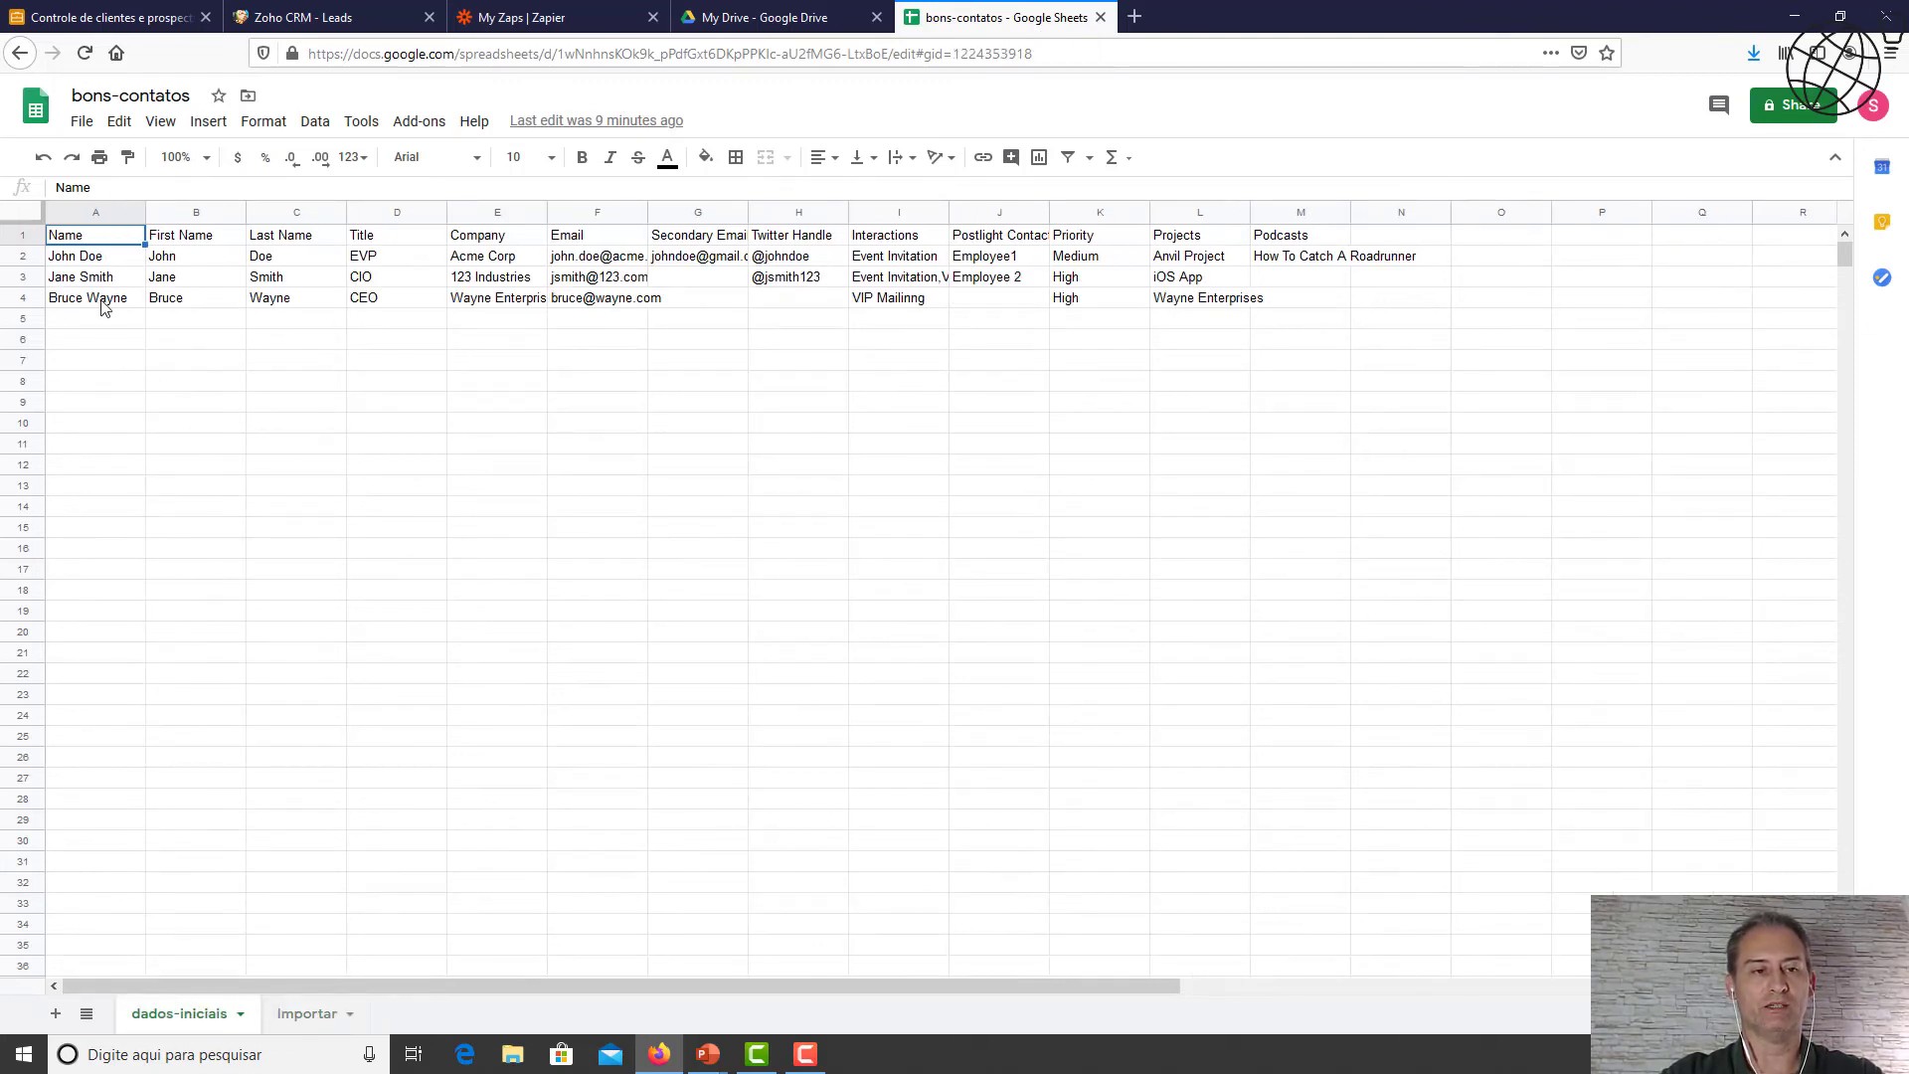
click(119, 283)
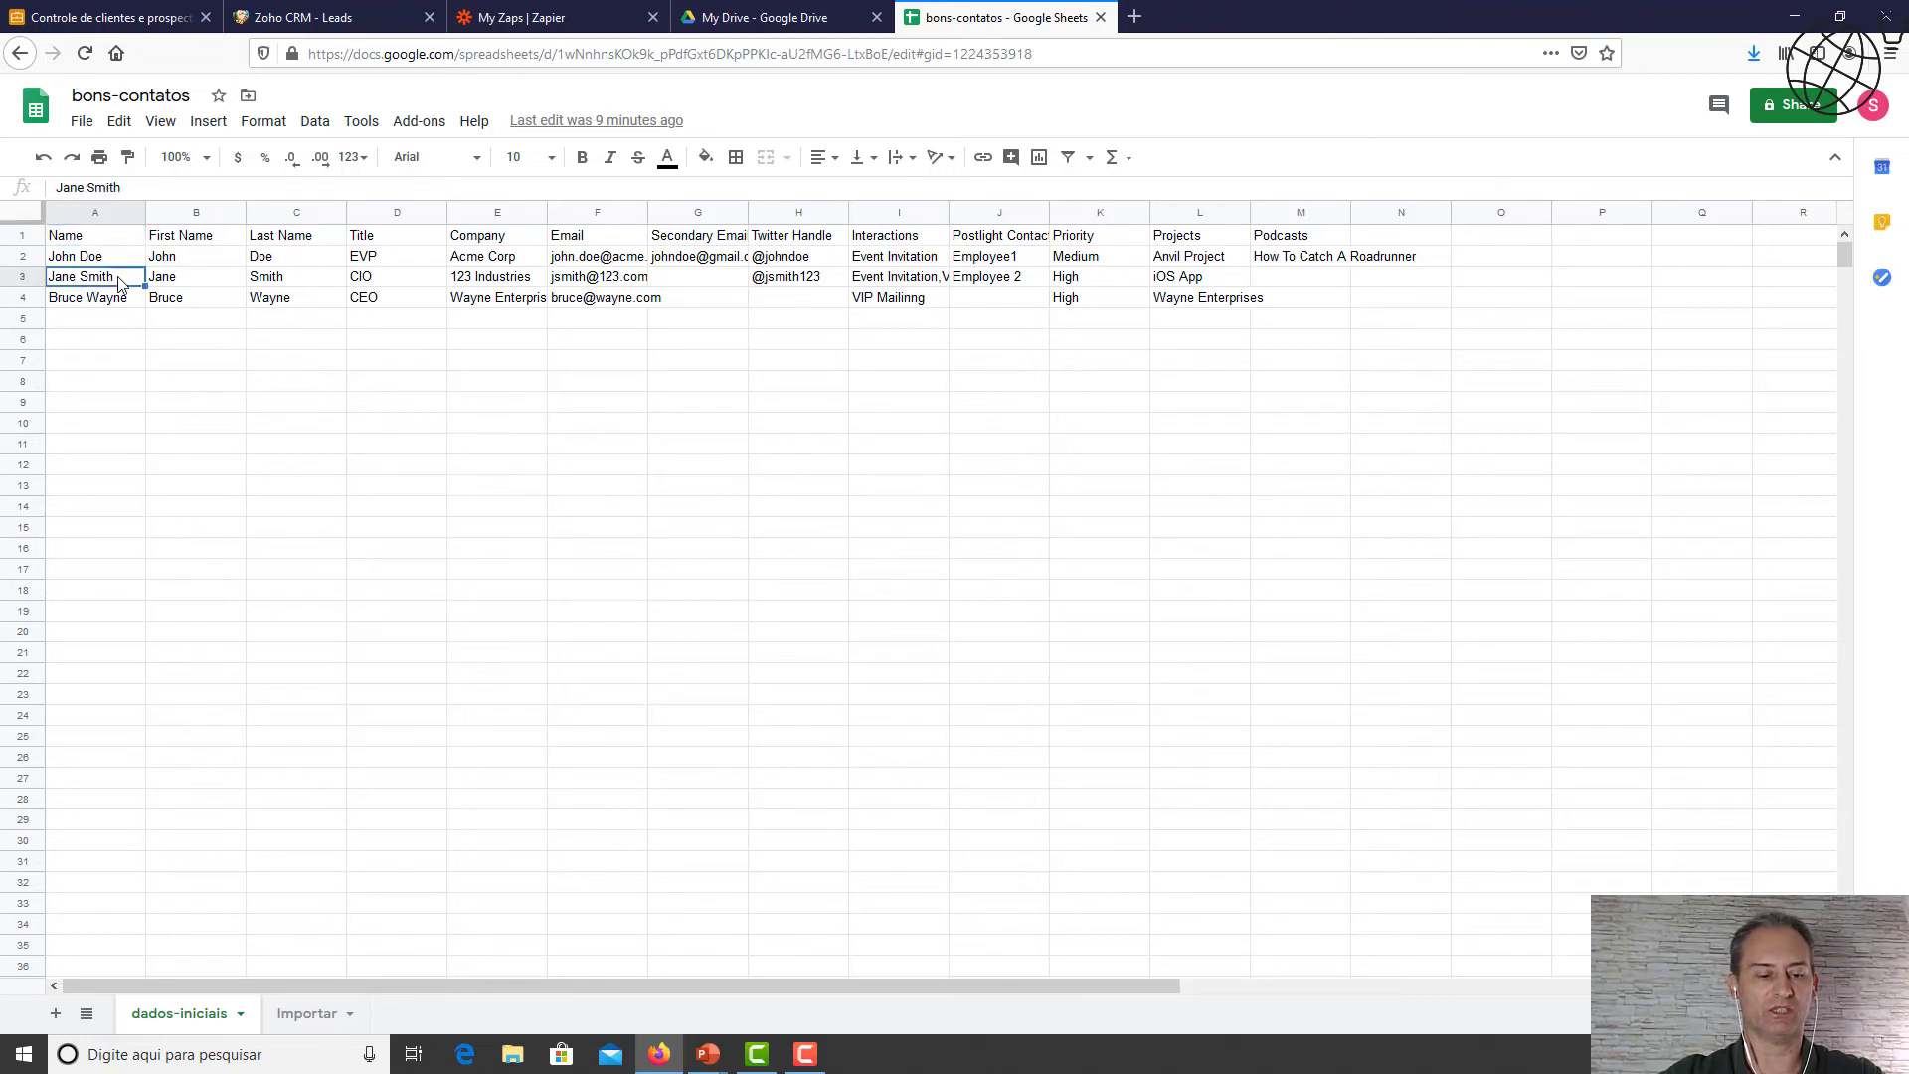
key(shift+Right)
key(shift+Right)
key(shift+Right)
key(shift+Right)
key(shift+Right)
key(shift+Right)
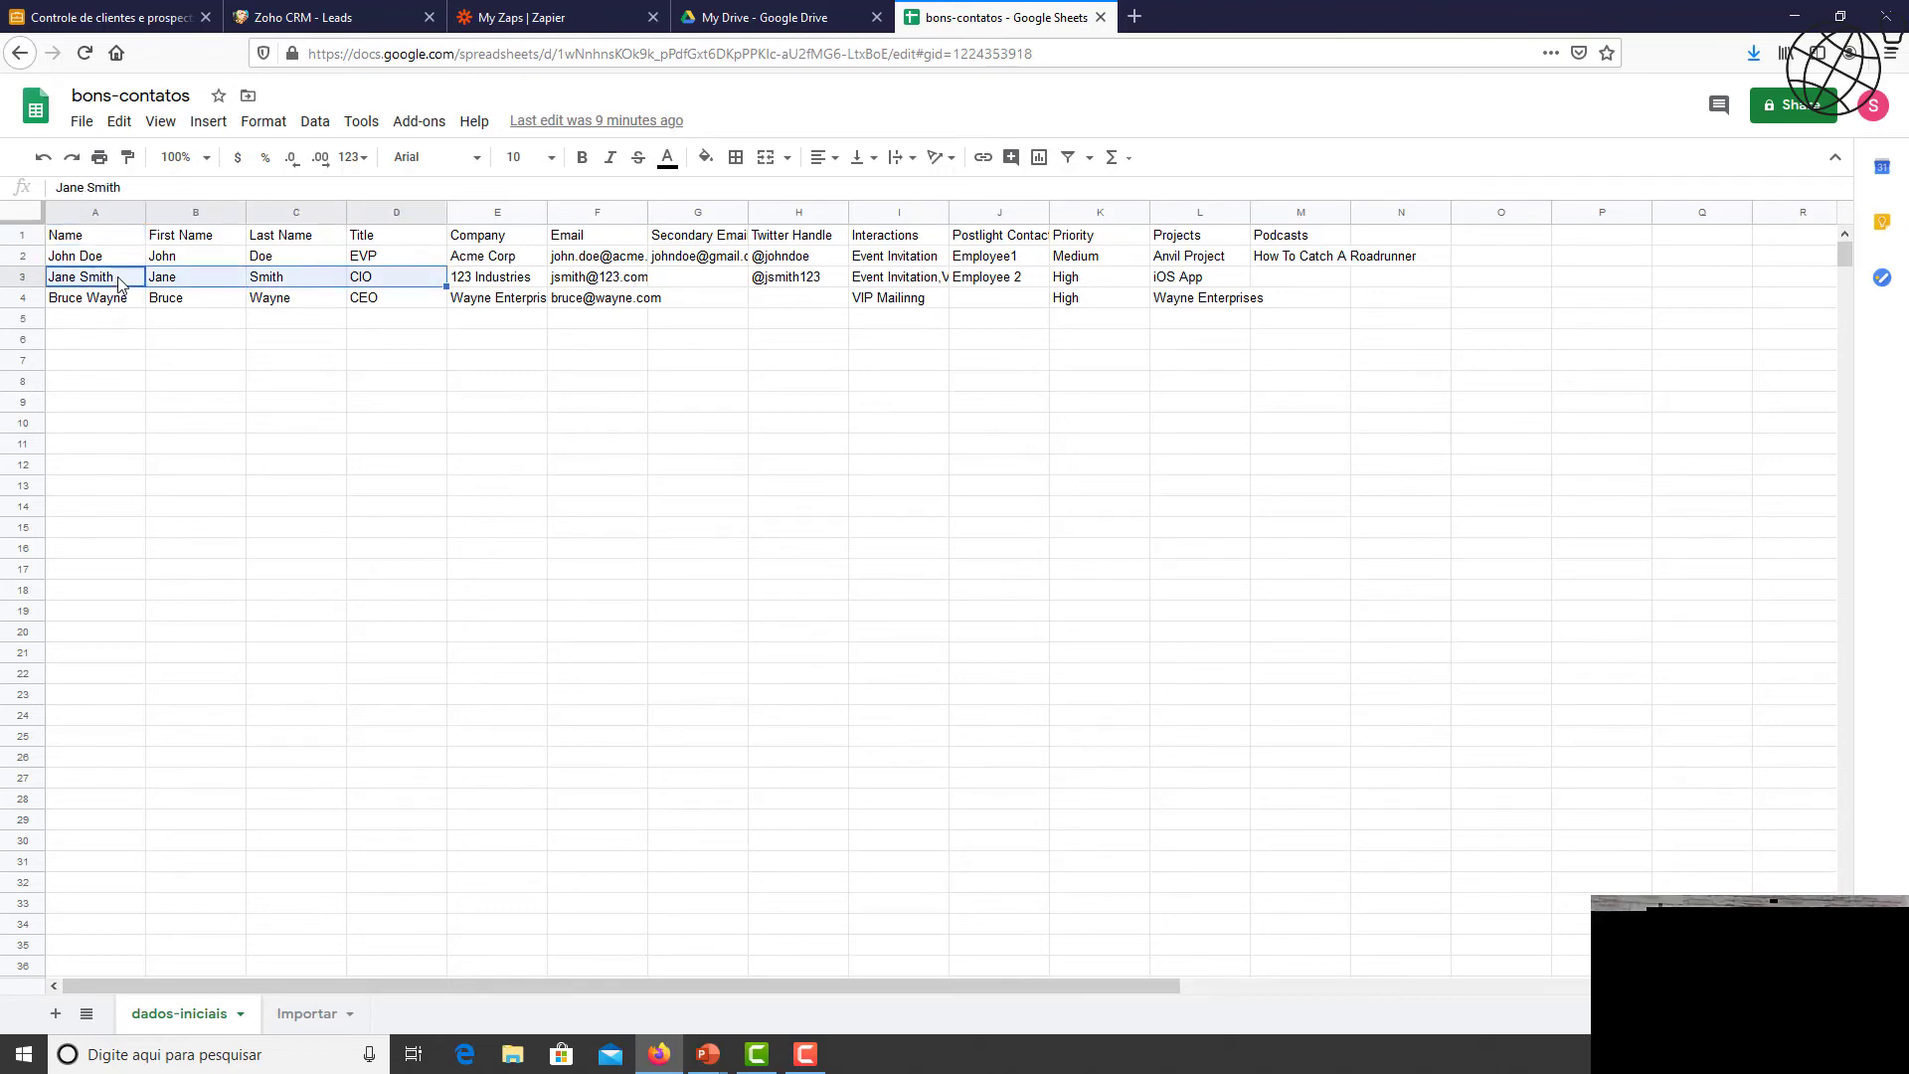
key(shift+Right)
key(shift+Right)
key(shift+Right)
key(shift+Right)
key(shift+Right)
key(shift+Right)
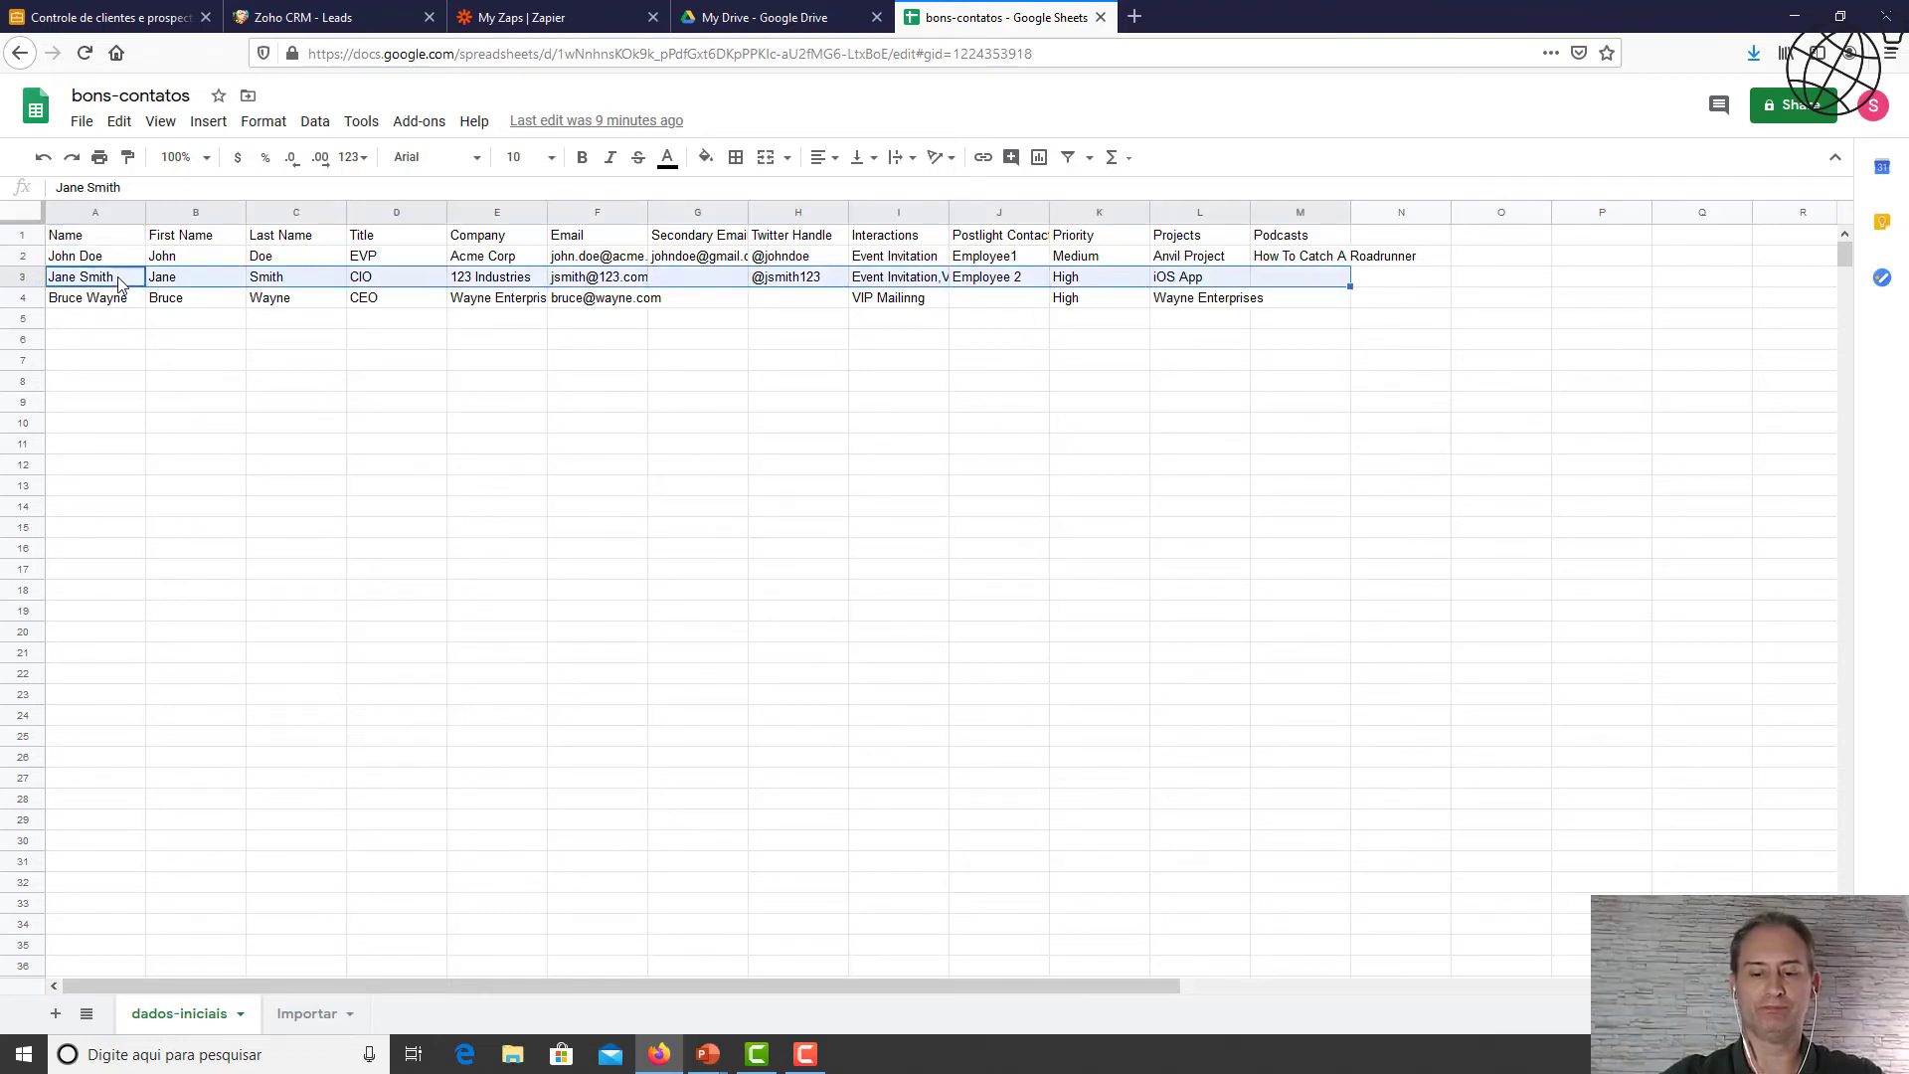
key(shift+Down)
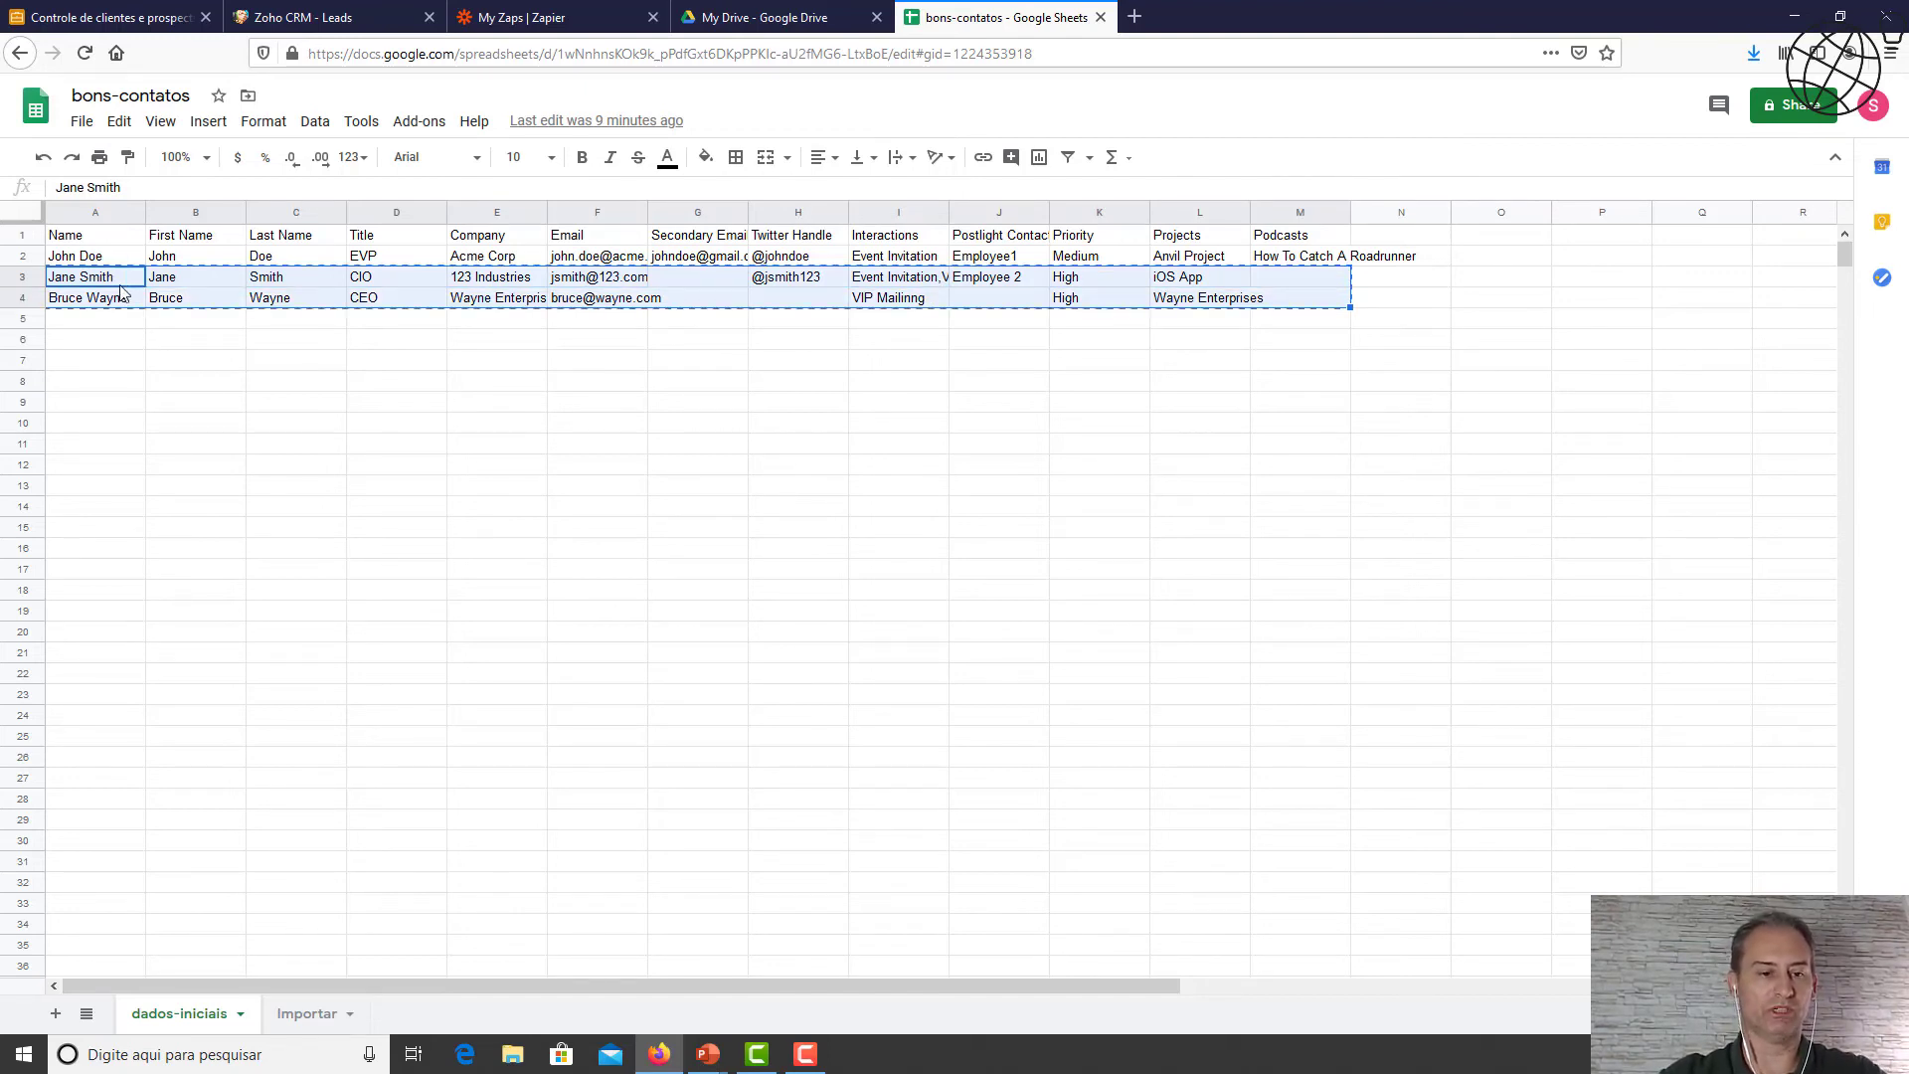
Paste the two copied contact rows into the Importar sheet starting at cell A3.
click(316, 1012)
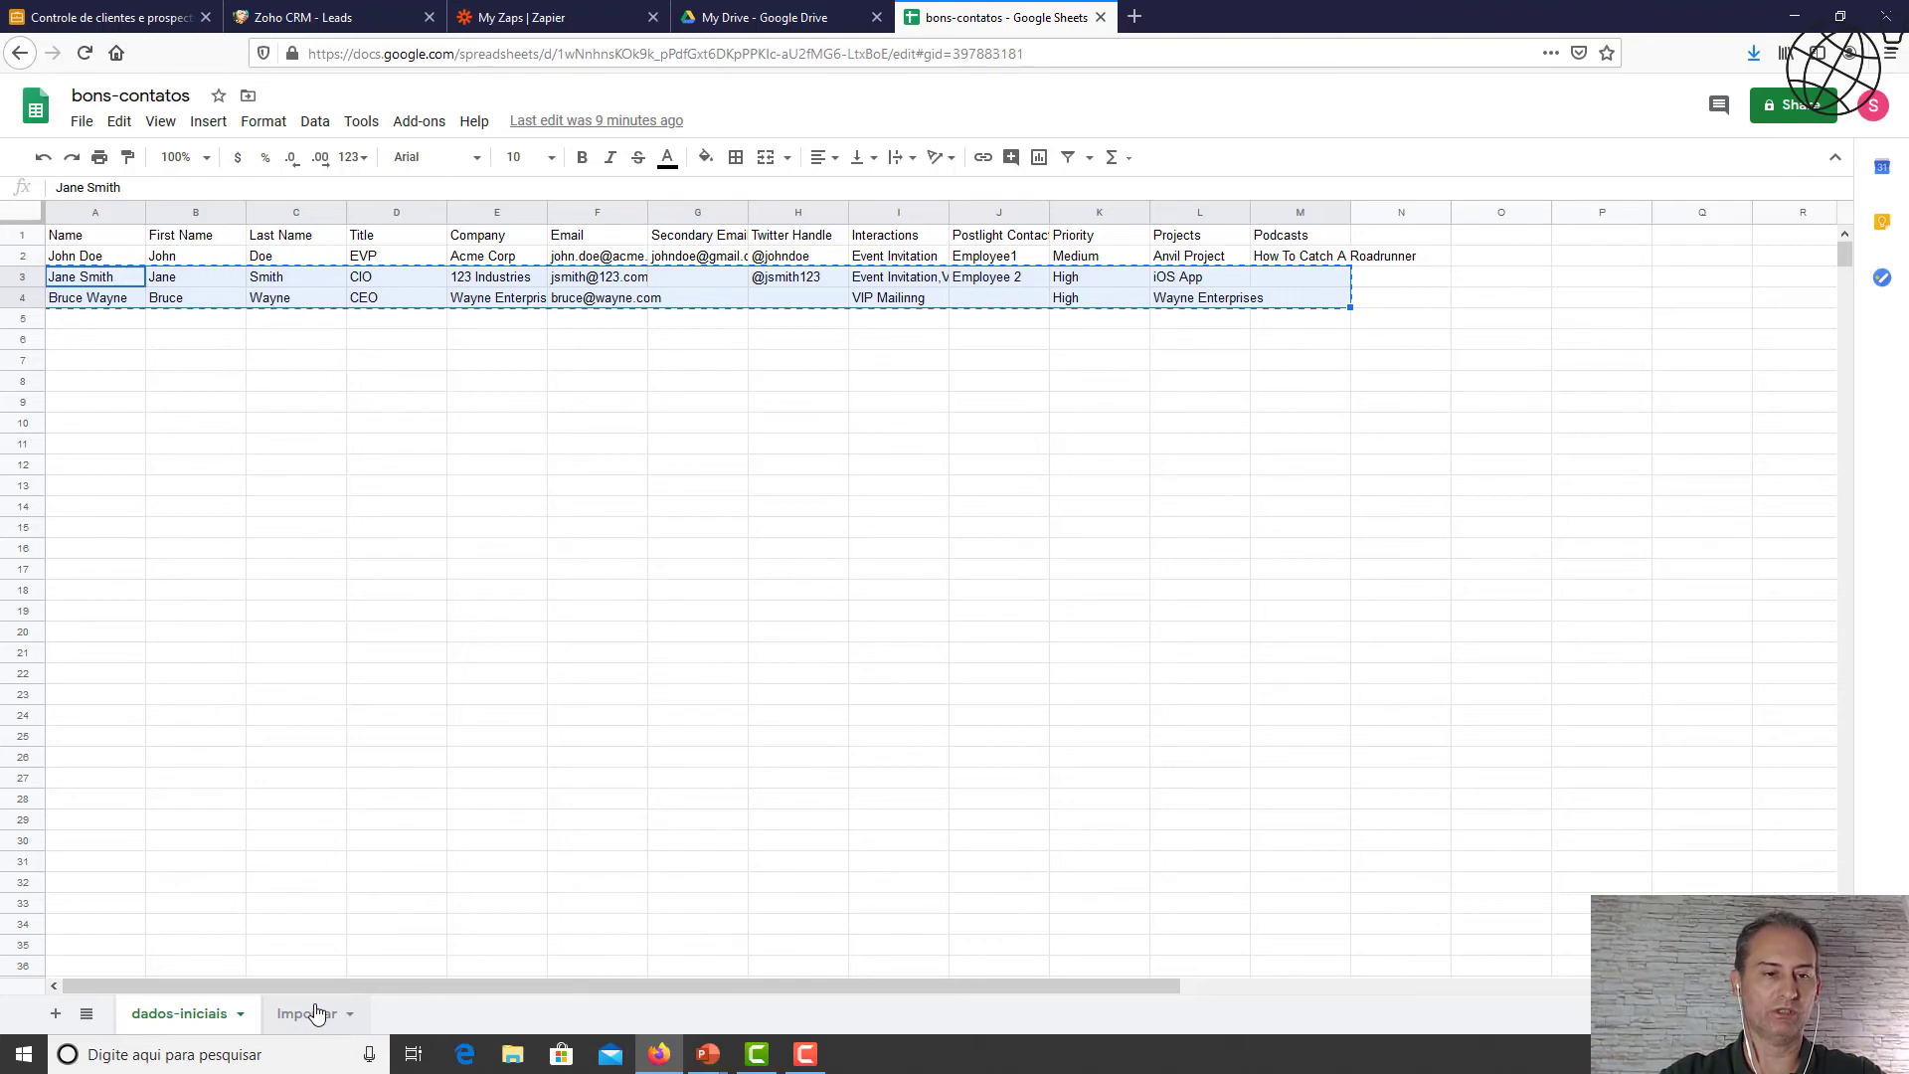
click(76, 271)
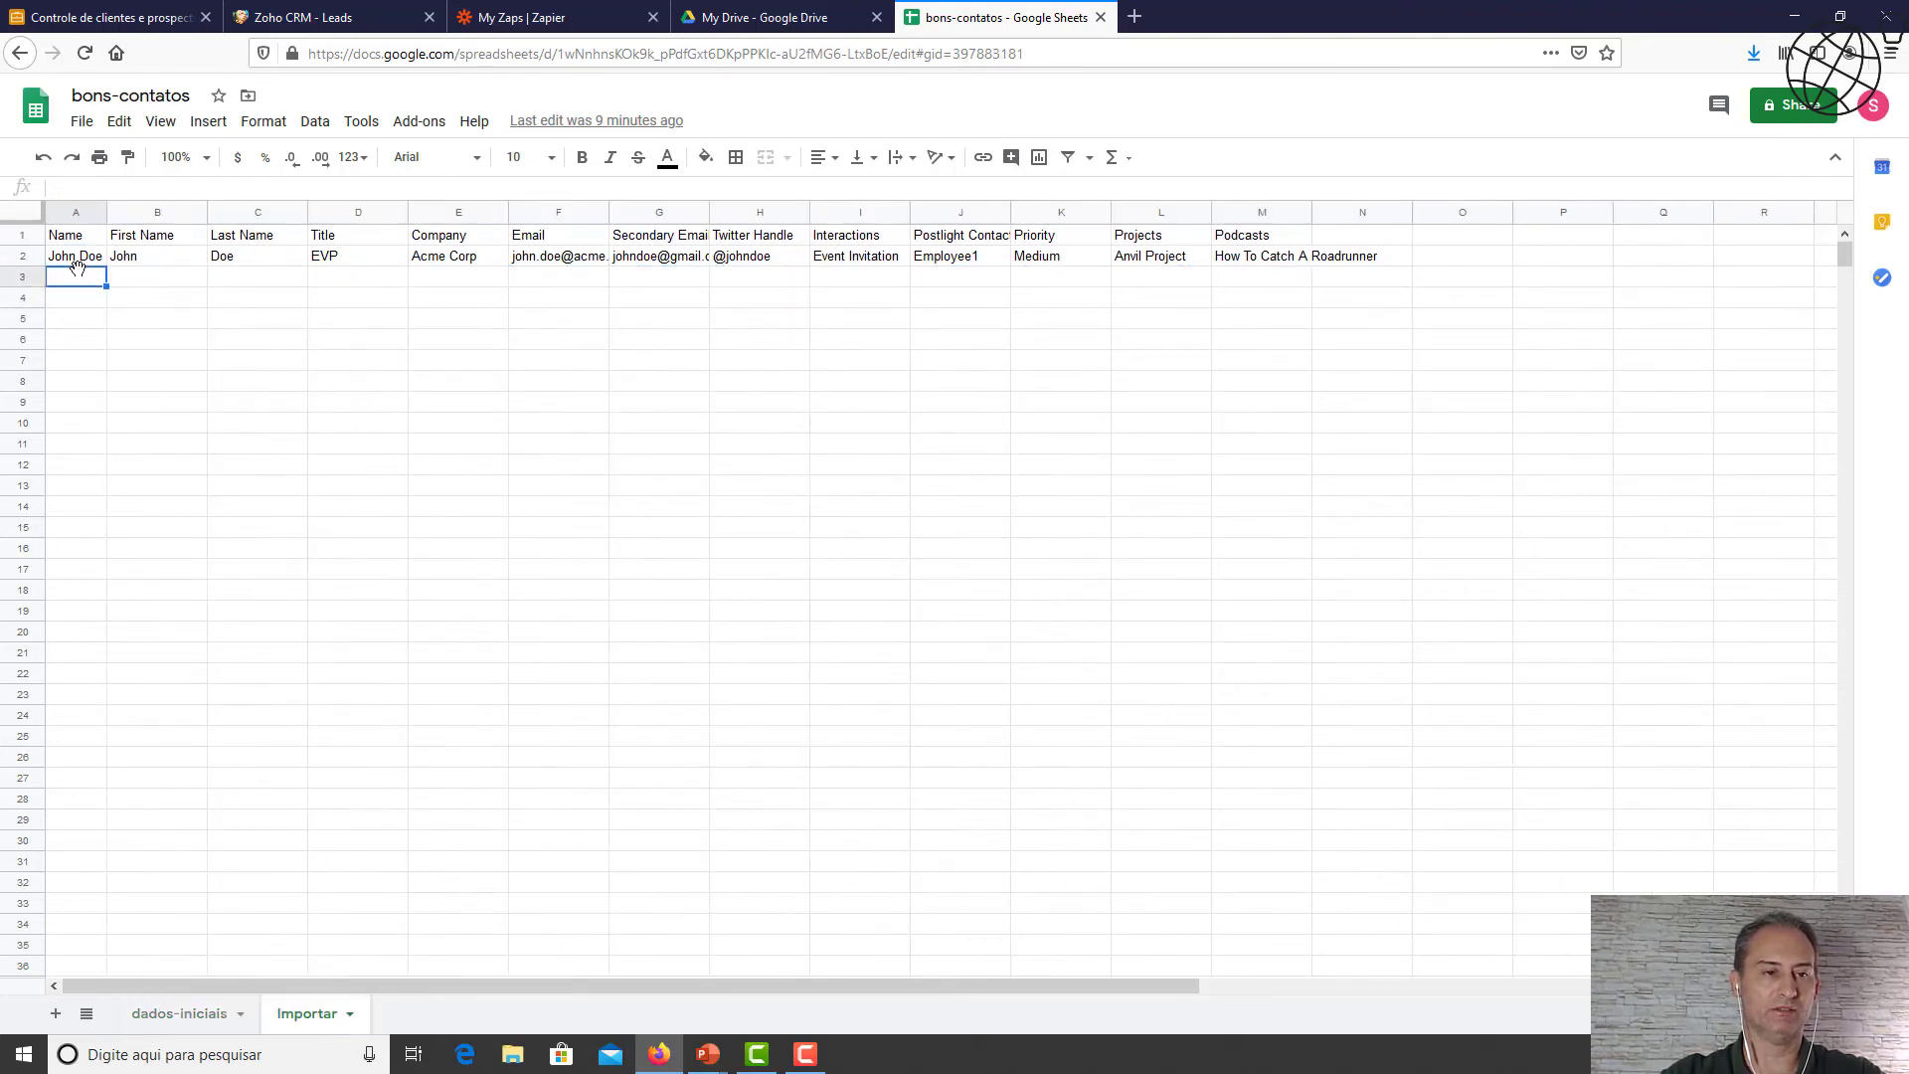
key(ctrl+v)
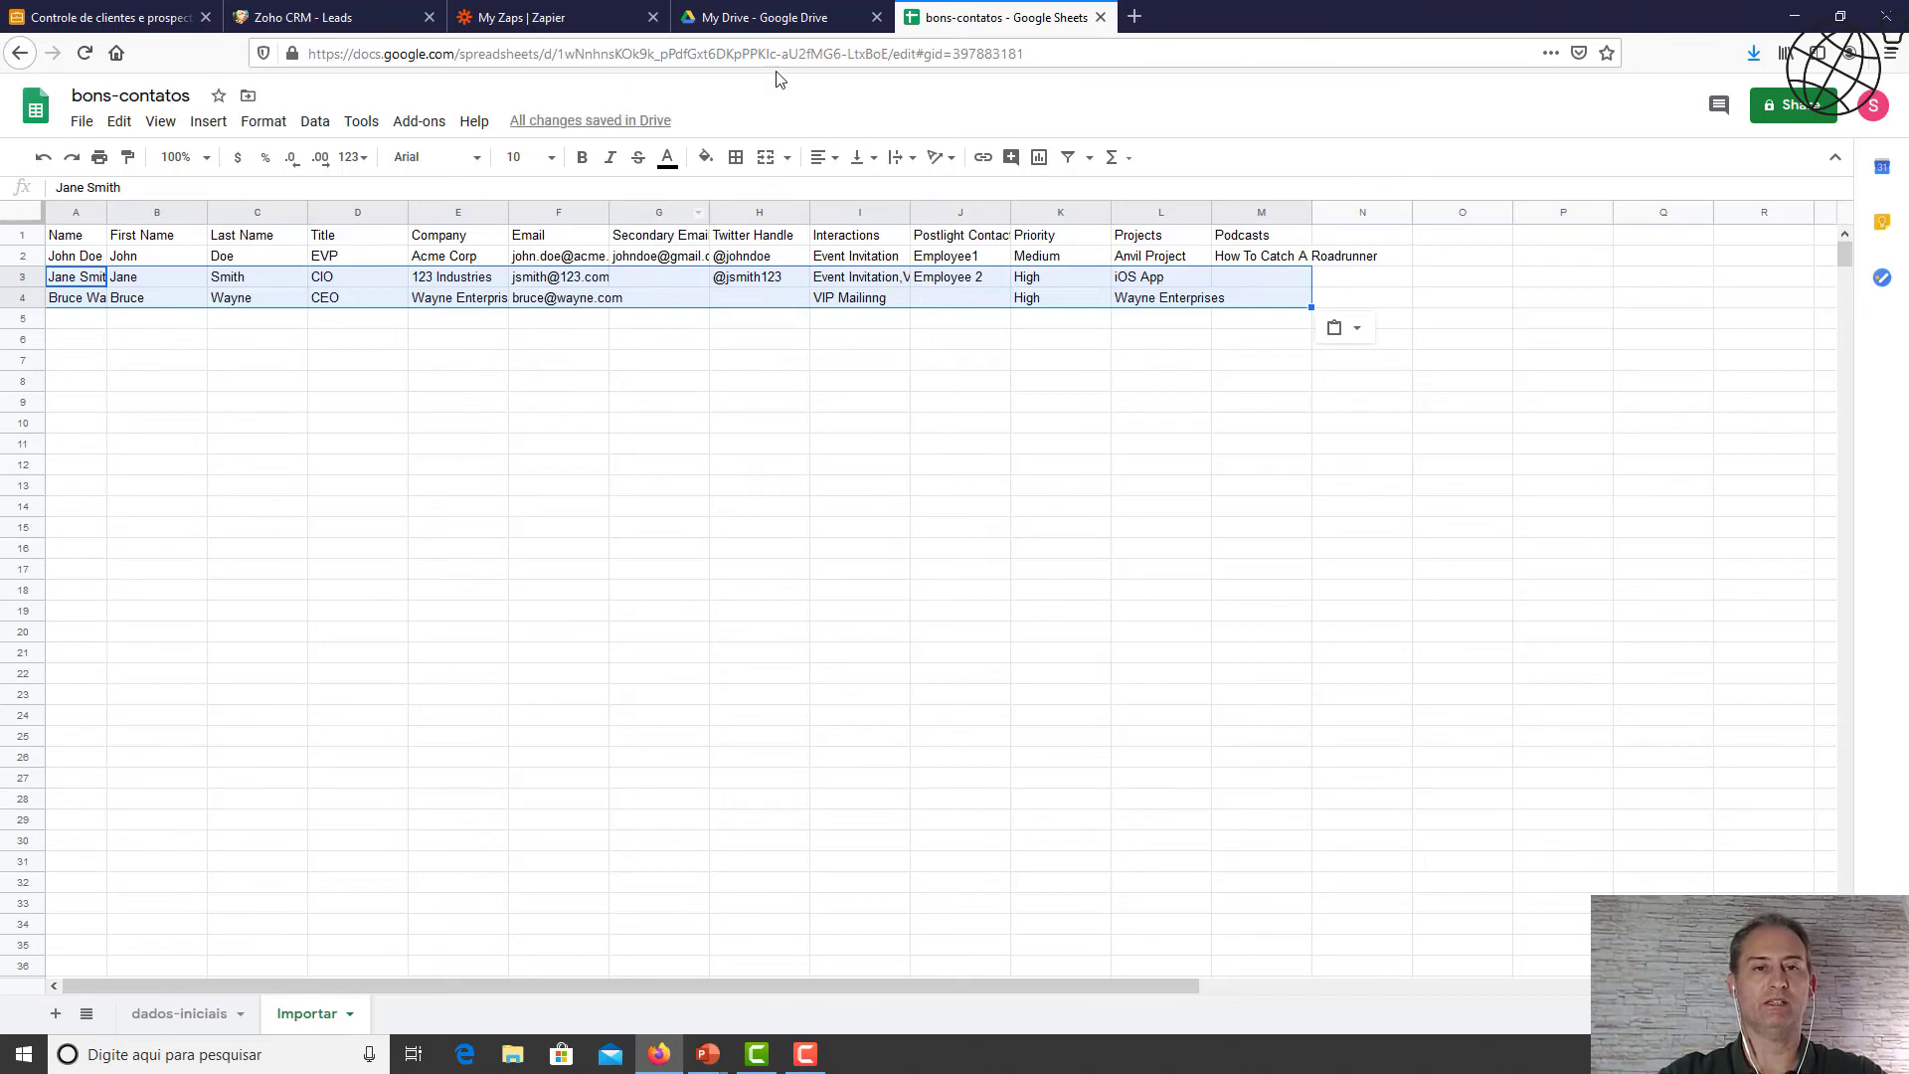
Check the zap in Zapier, and switch to Zoho CRM to reload the All Leads list.
click(597, 20)
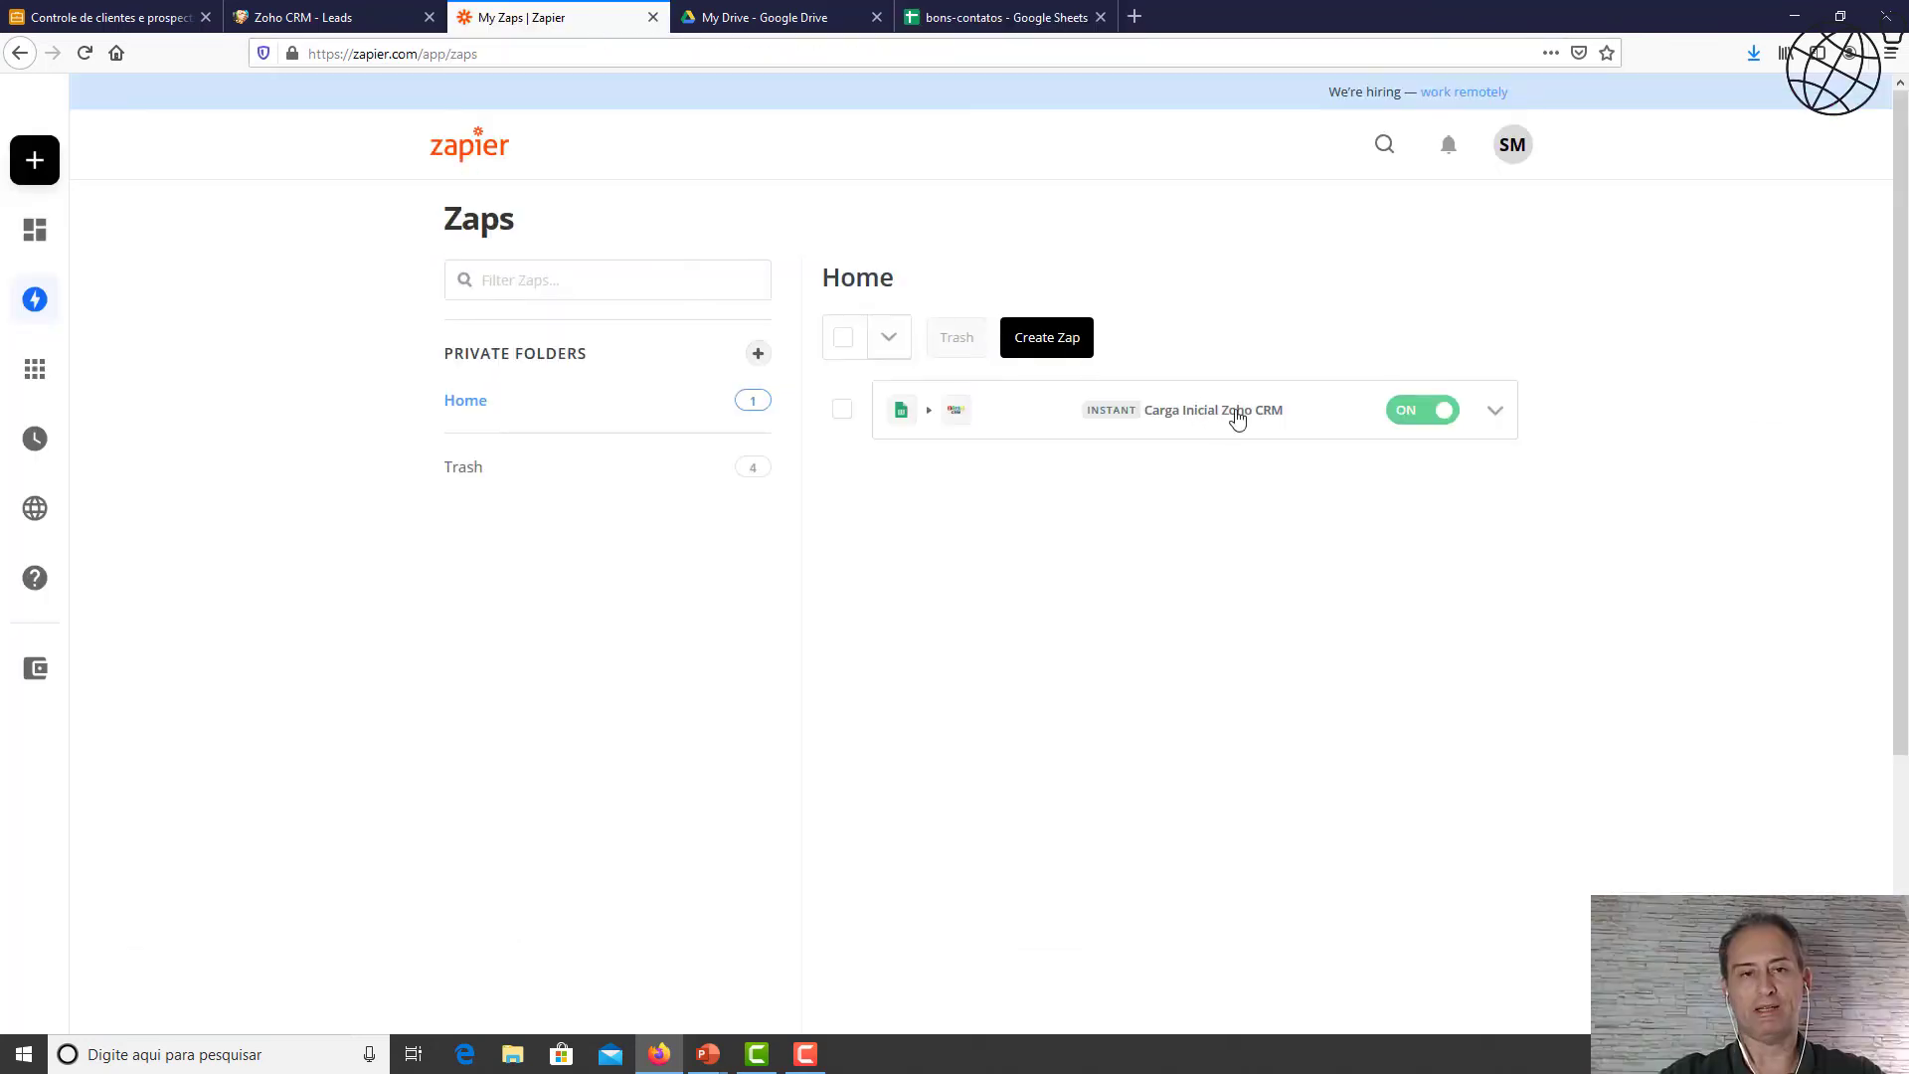
click(387, 18)
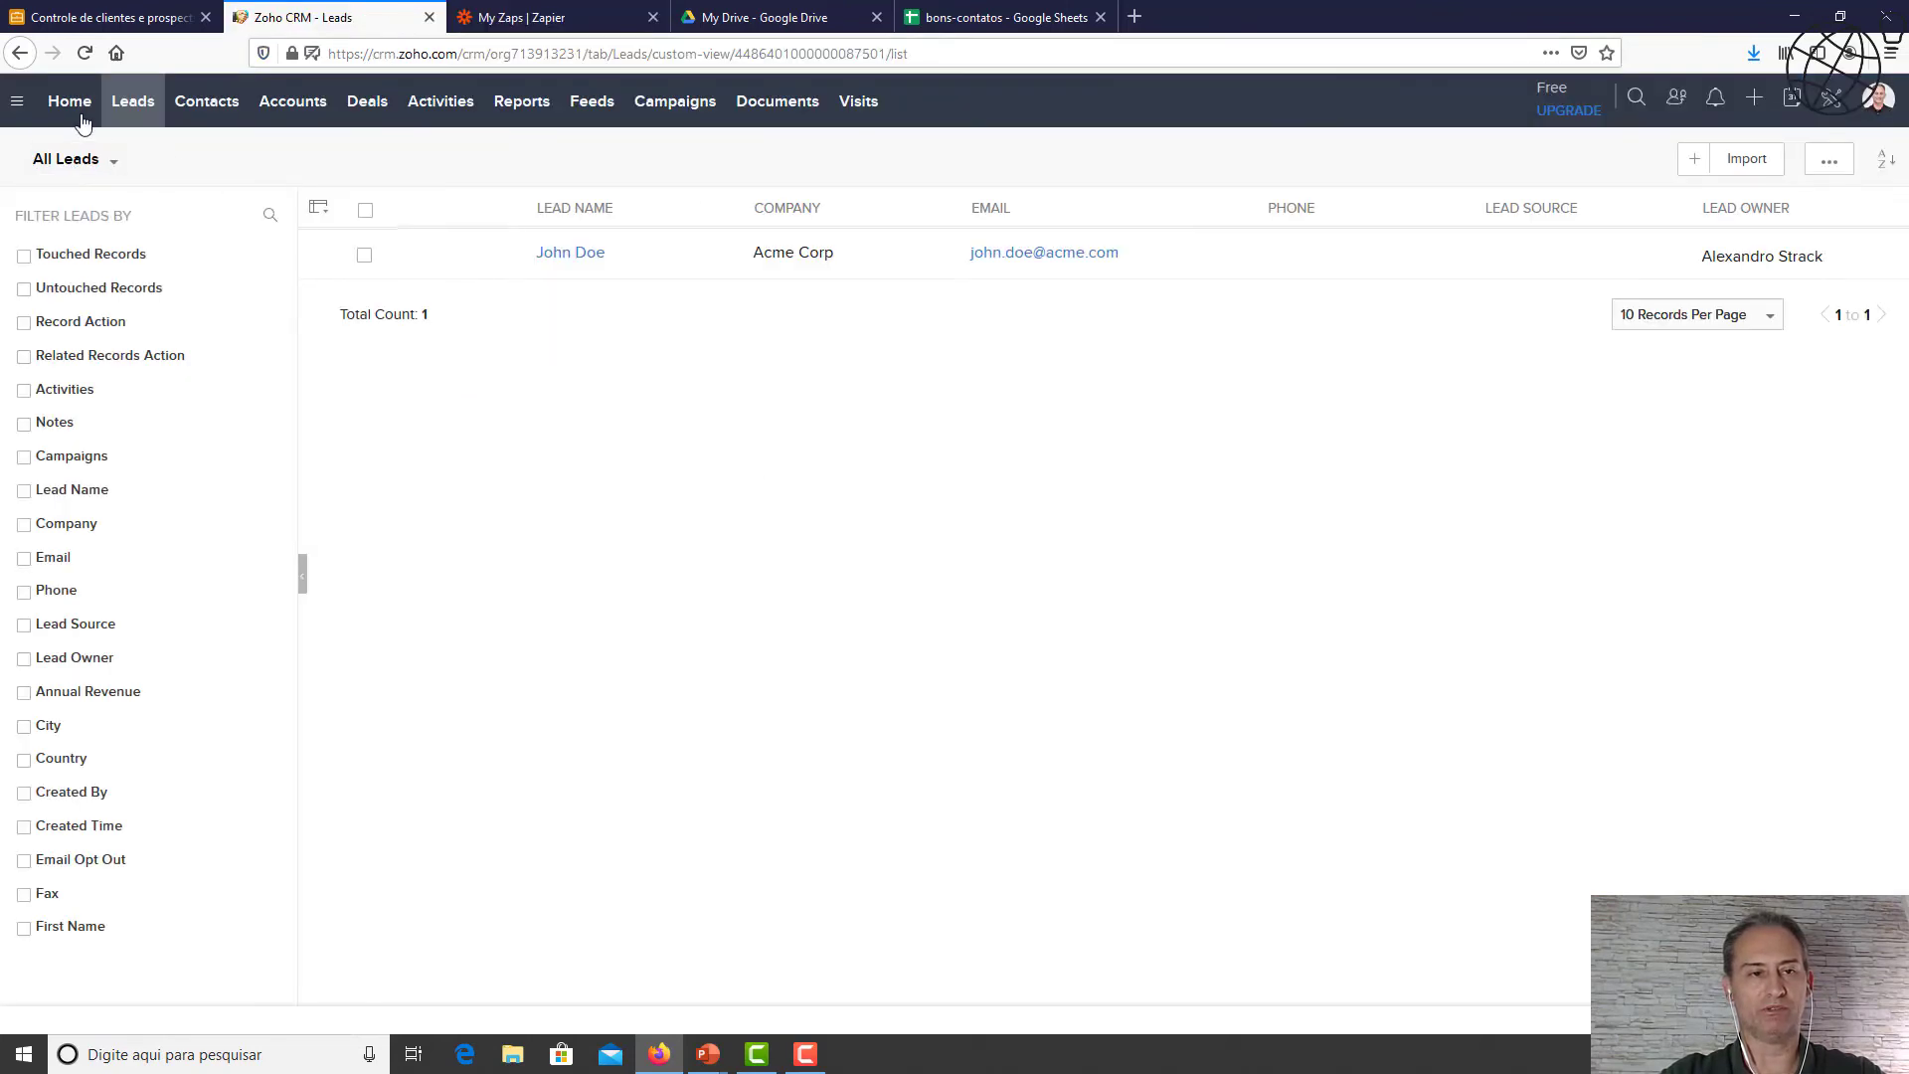
click(85, 55)
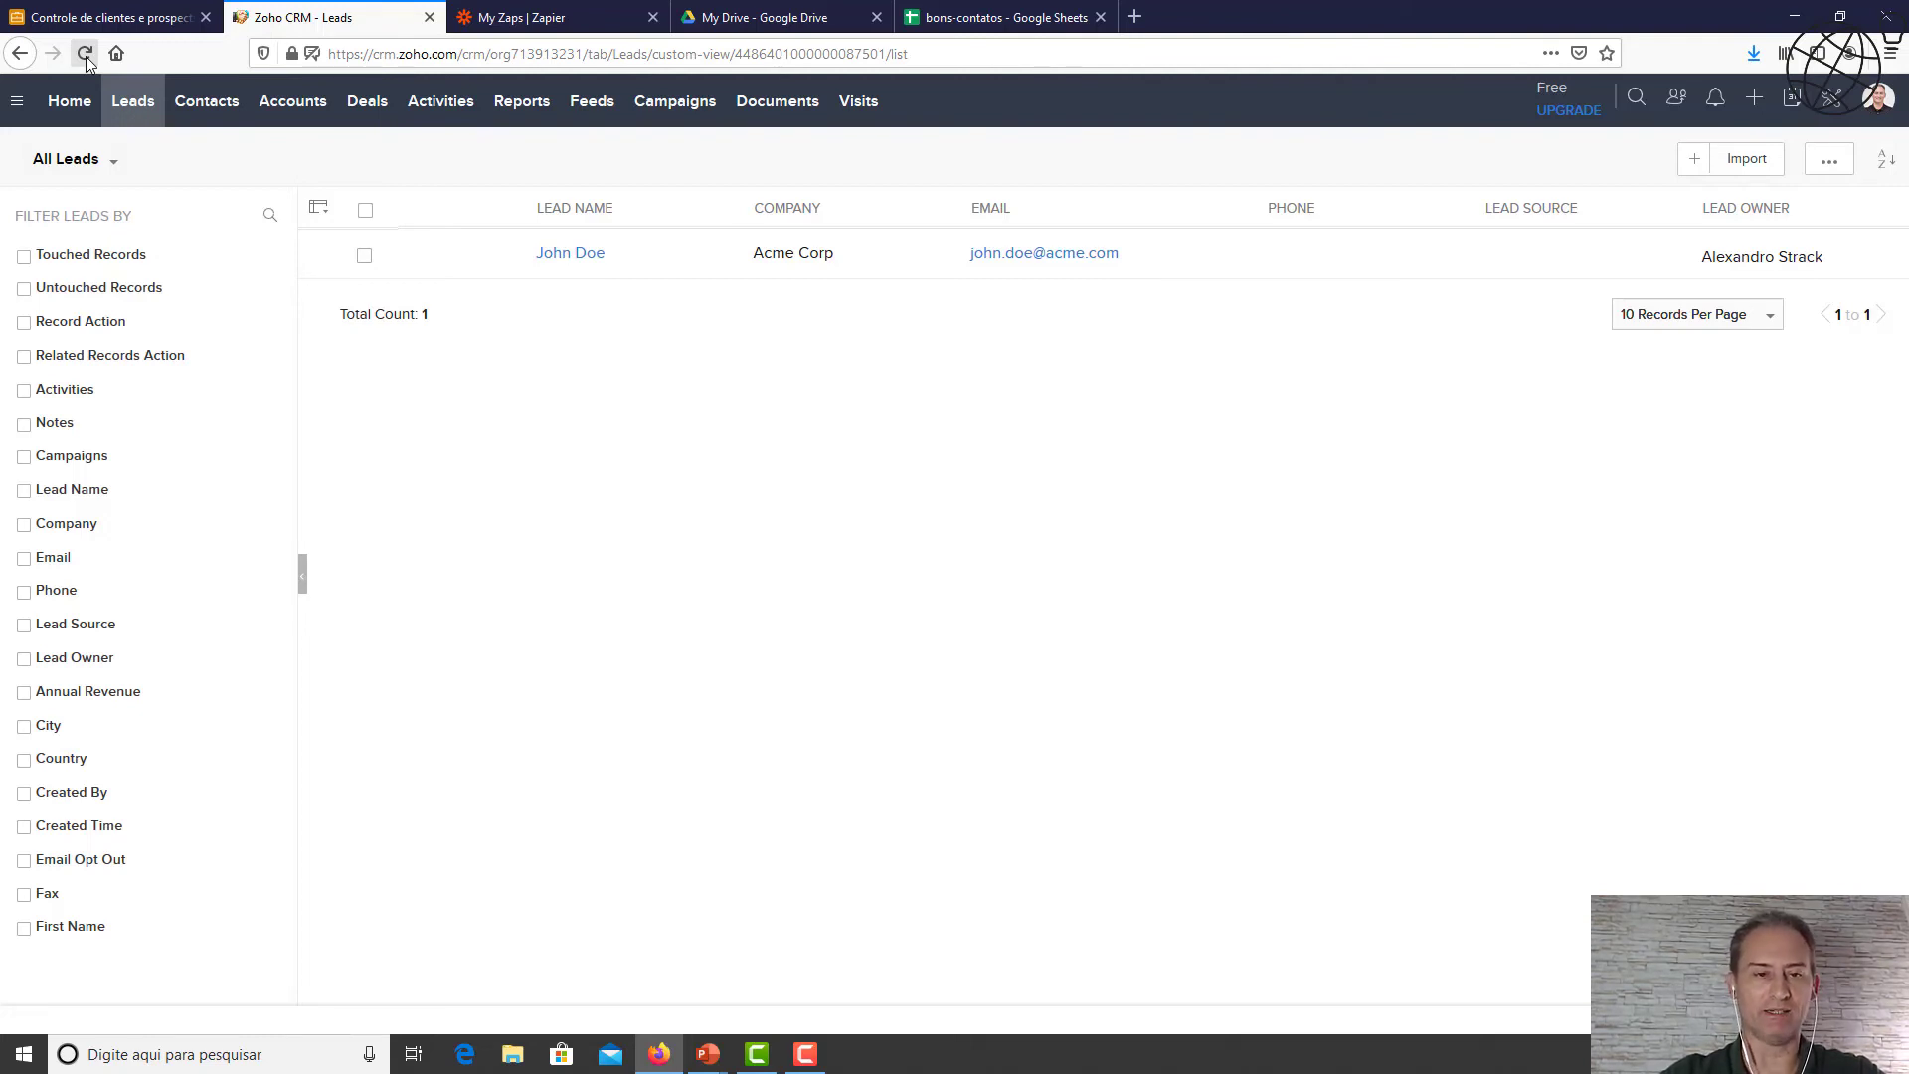
Switch to Zapier and open the task history of the "Carga Inicial Zoho CRM" zap.
click(542, 17)
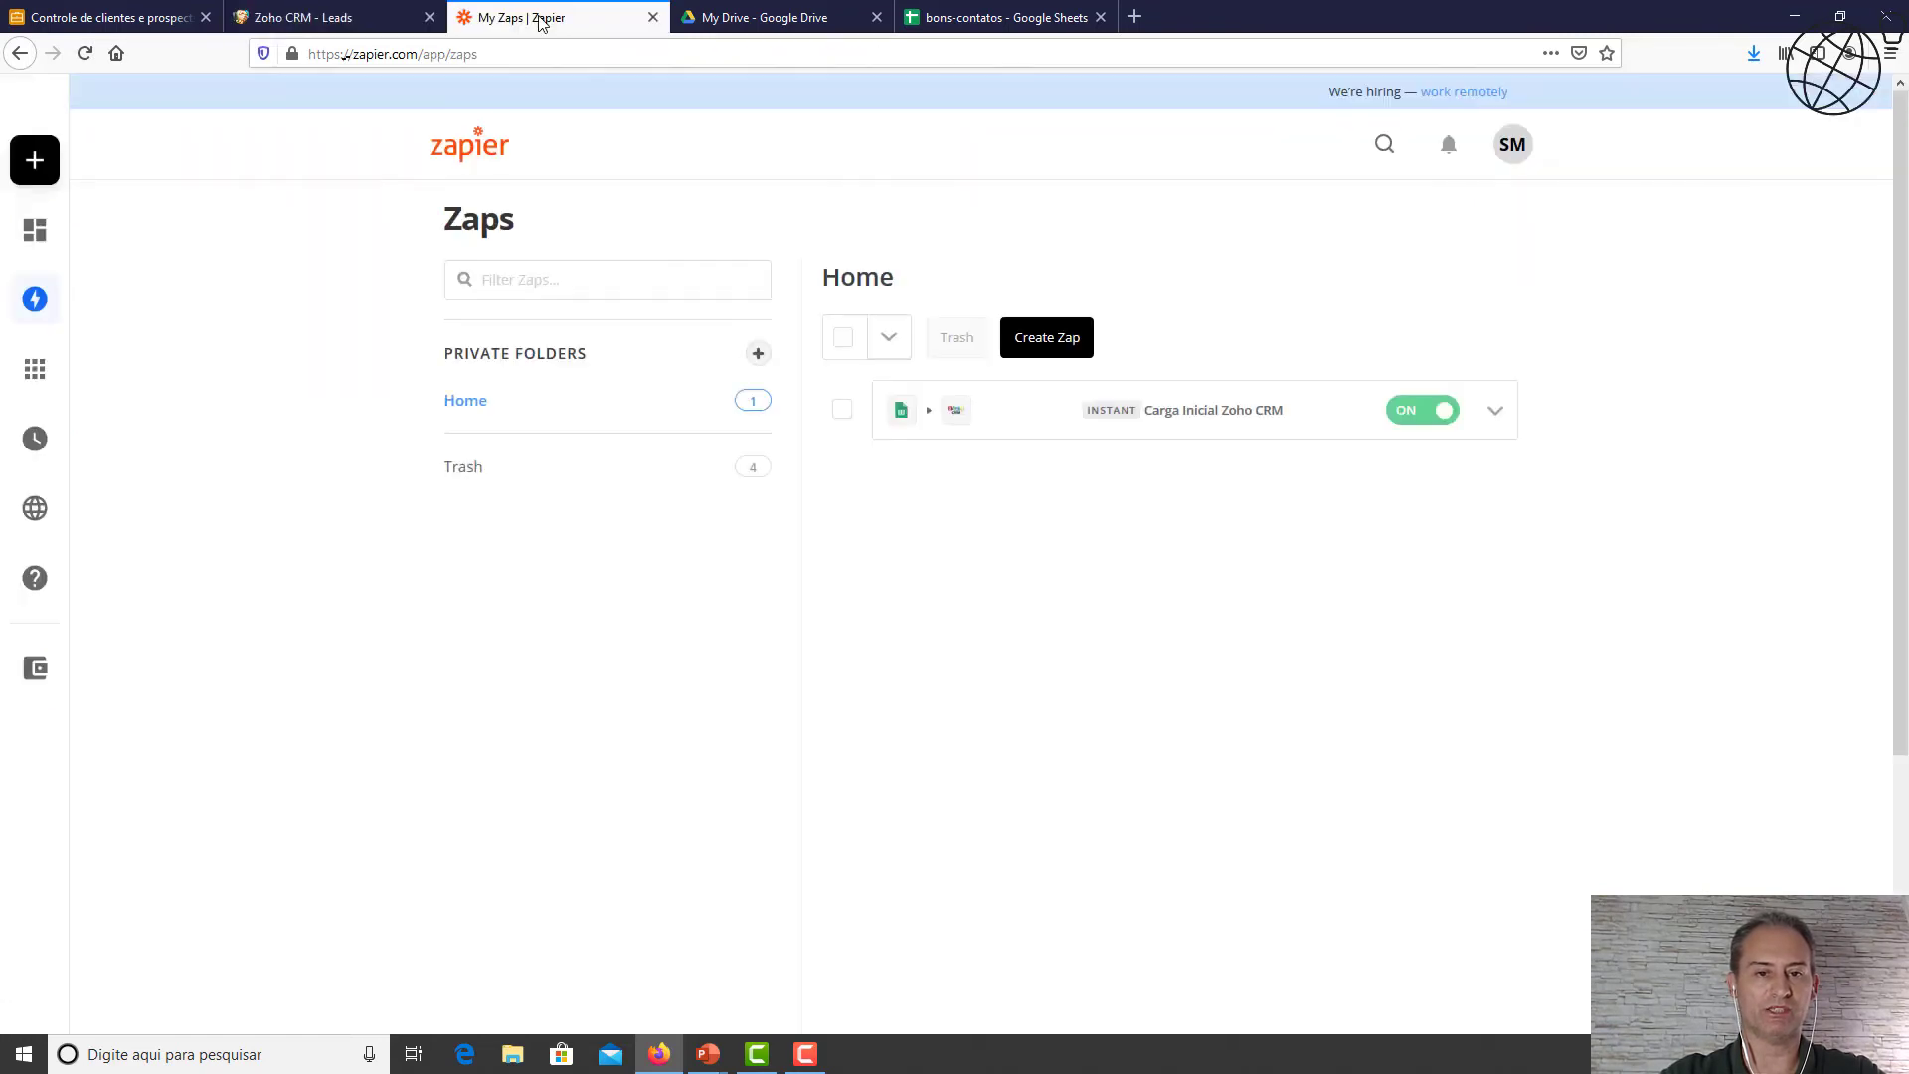
click(1496, 413)
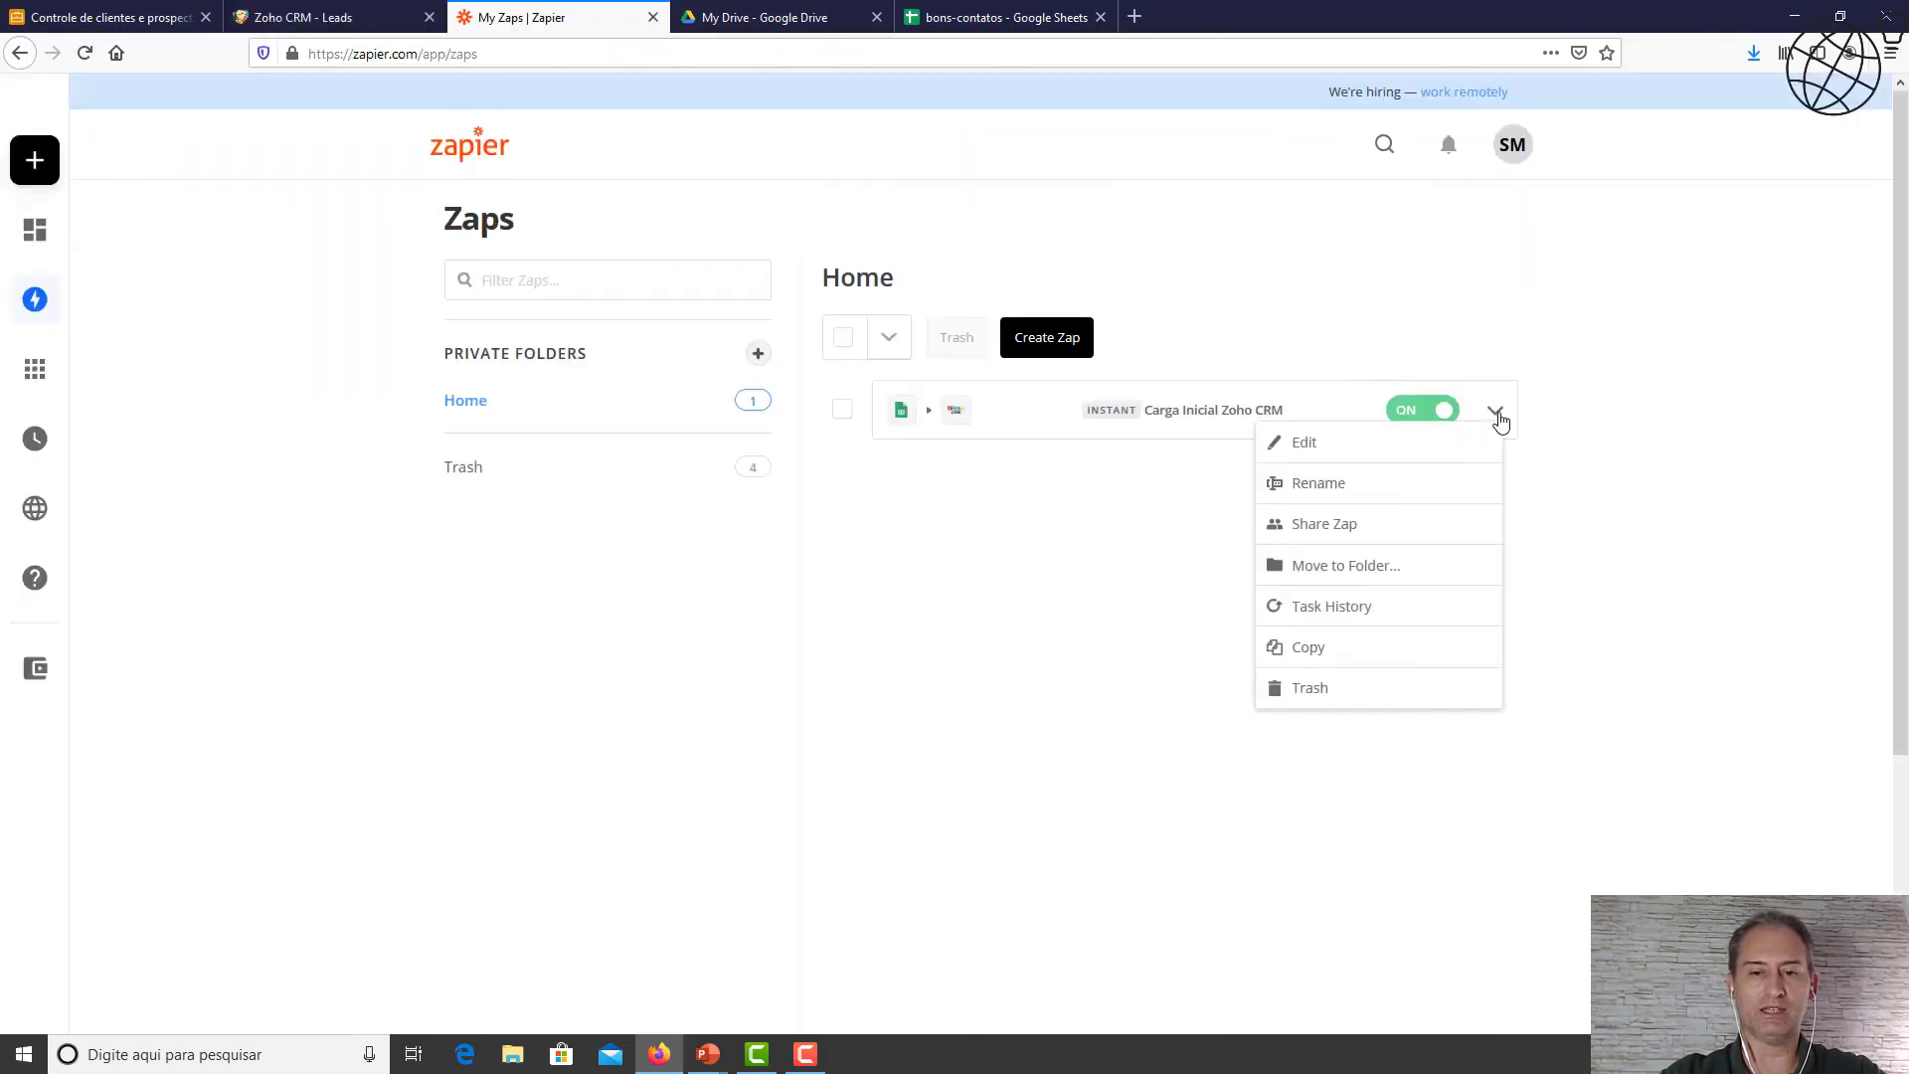
click(1402, 618)
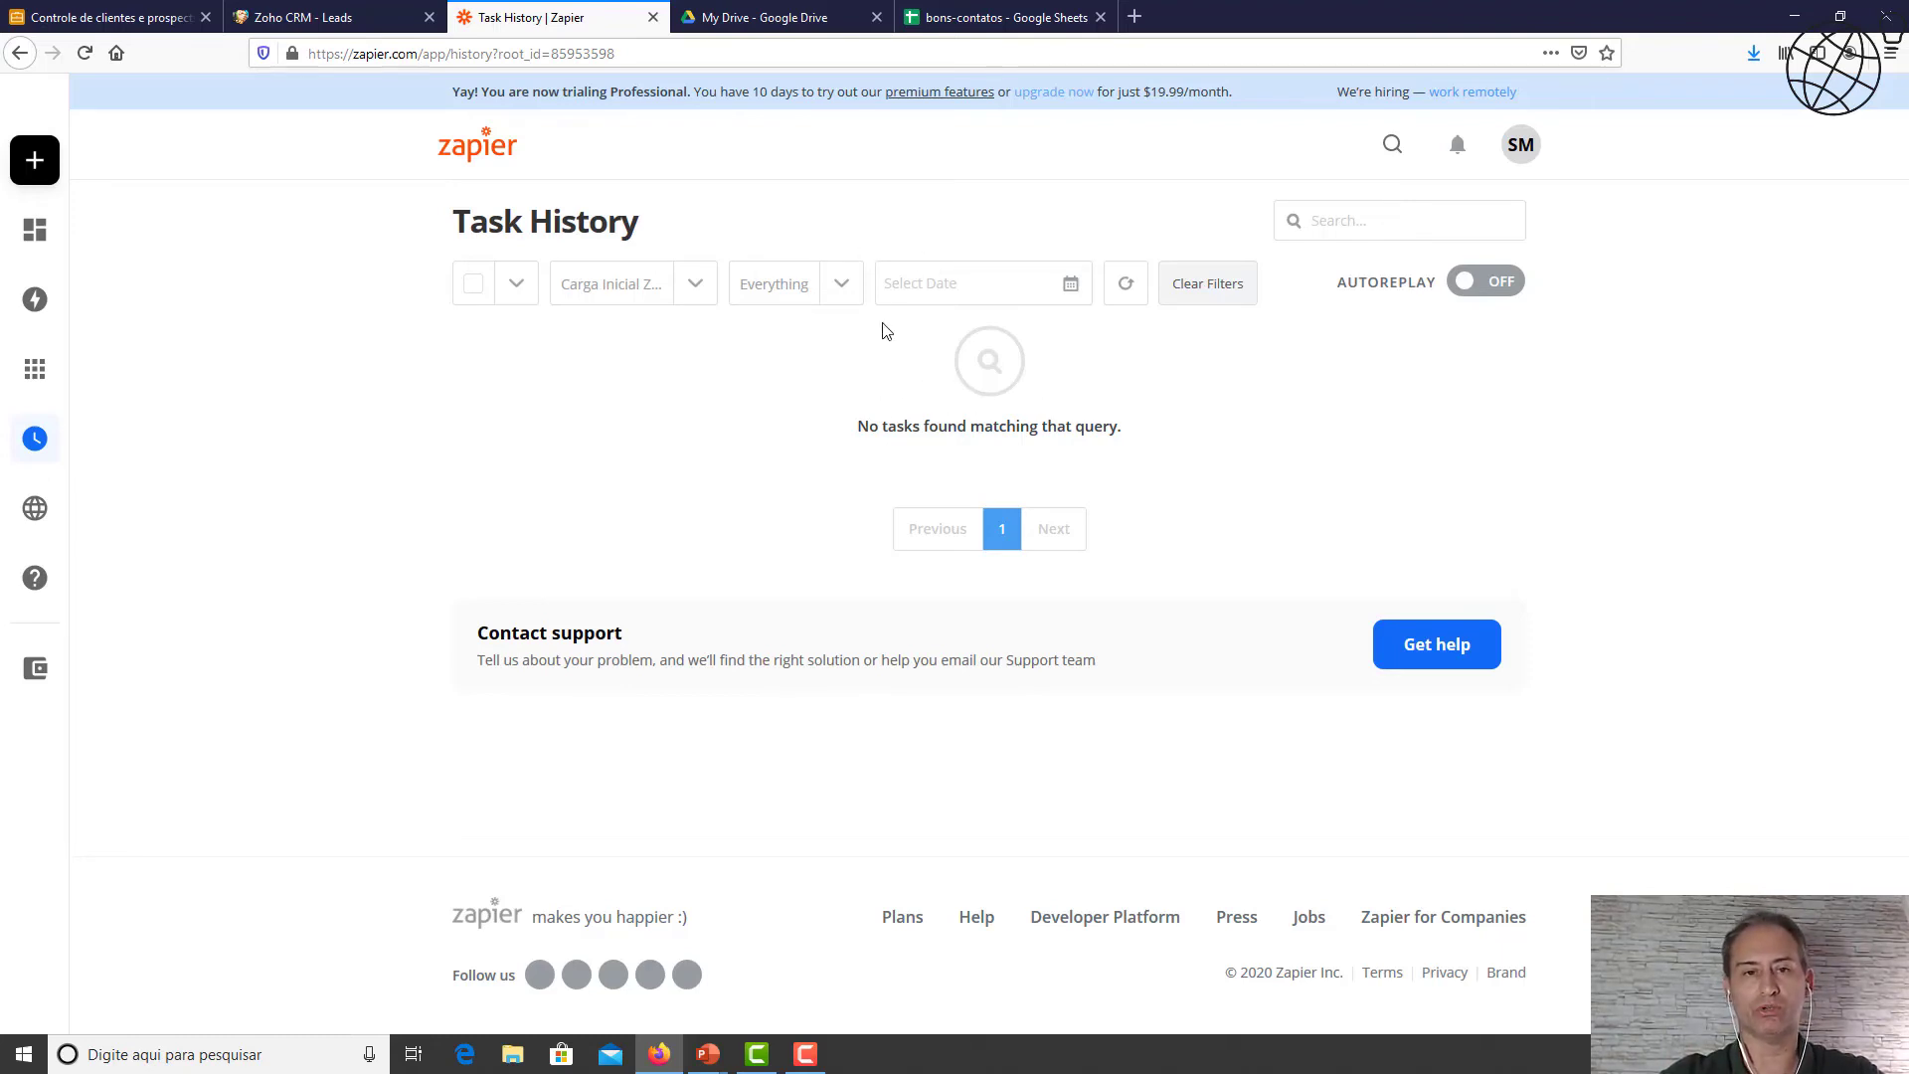
Switch to Zoho CRM and reload All Leads to look for the contacts added to the Importar sheet.
click(364, 20)
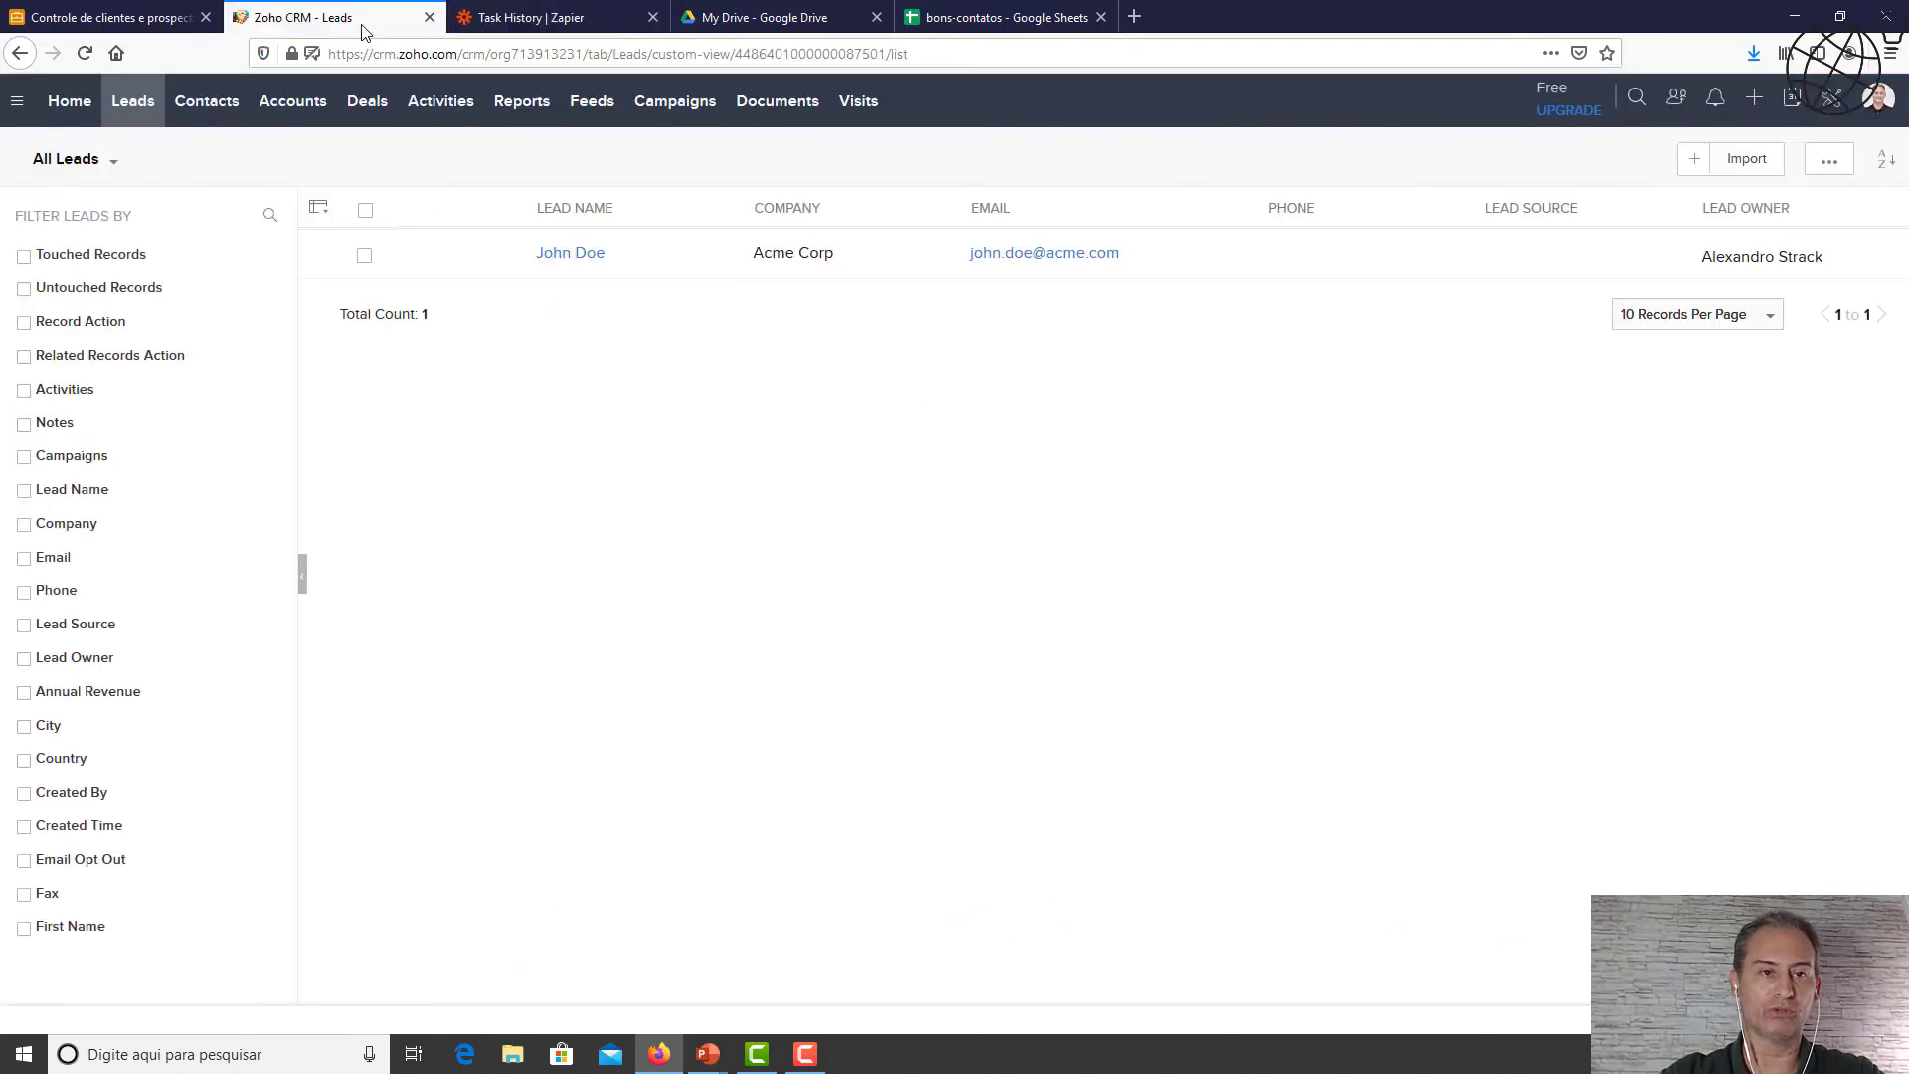
click(92, 56)
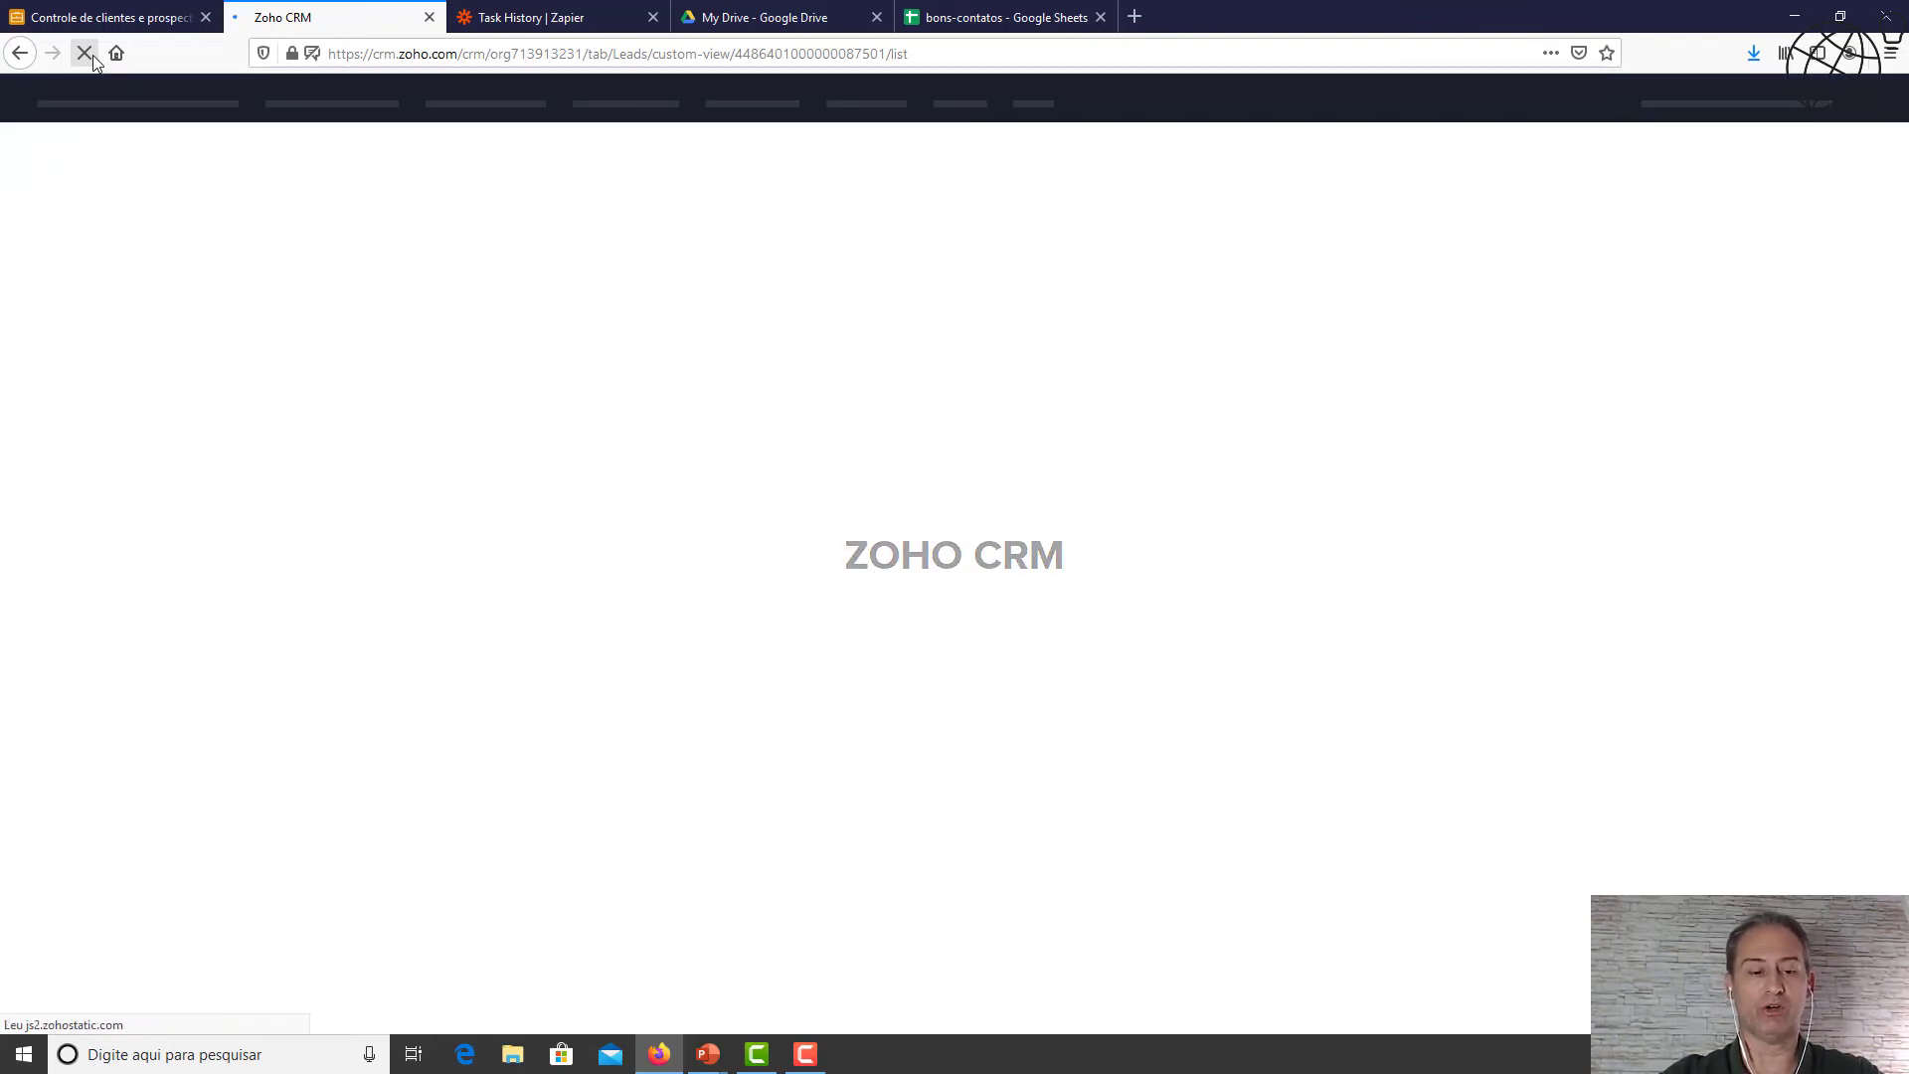
key(alt)
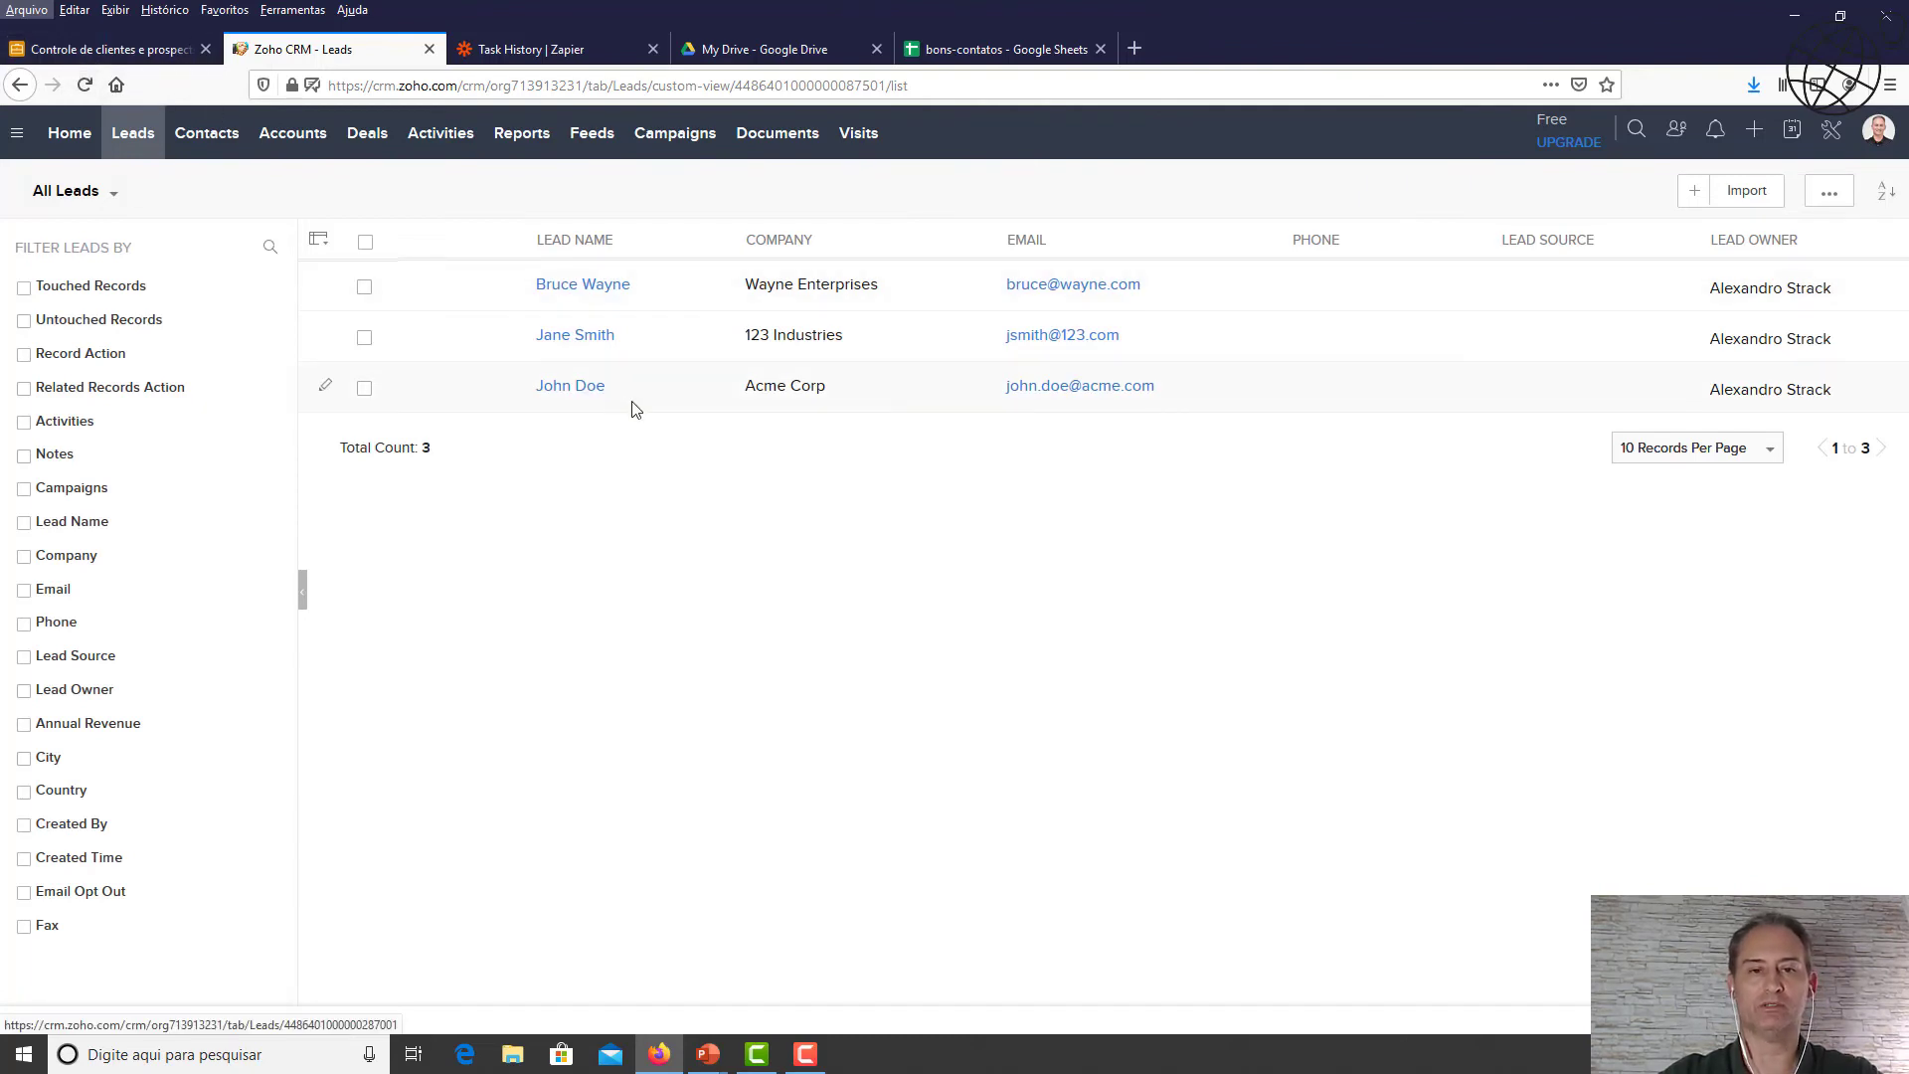
Switch to Zapier, reload the zap's task history and examine the data sent to Zoho CRM in the first listed run, returning to the history.
click(577, 55)
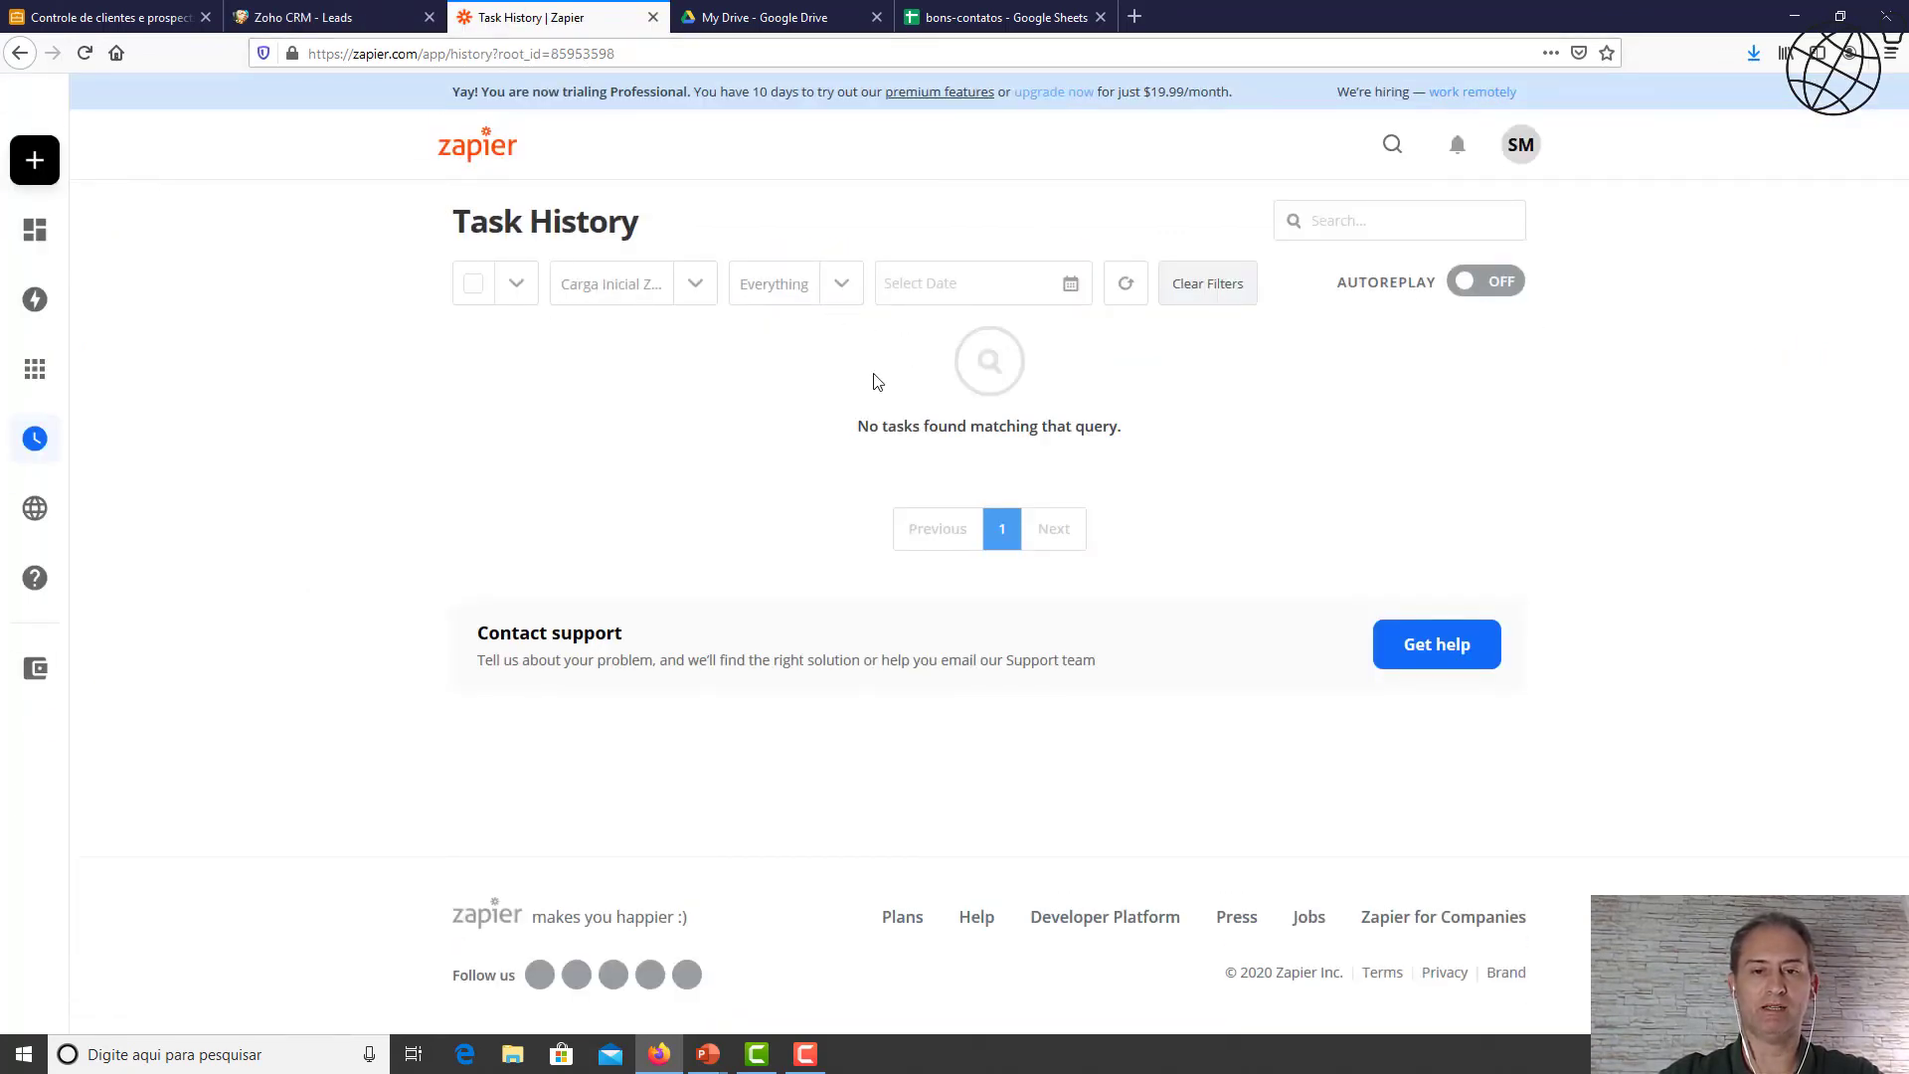
click(85, 58)
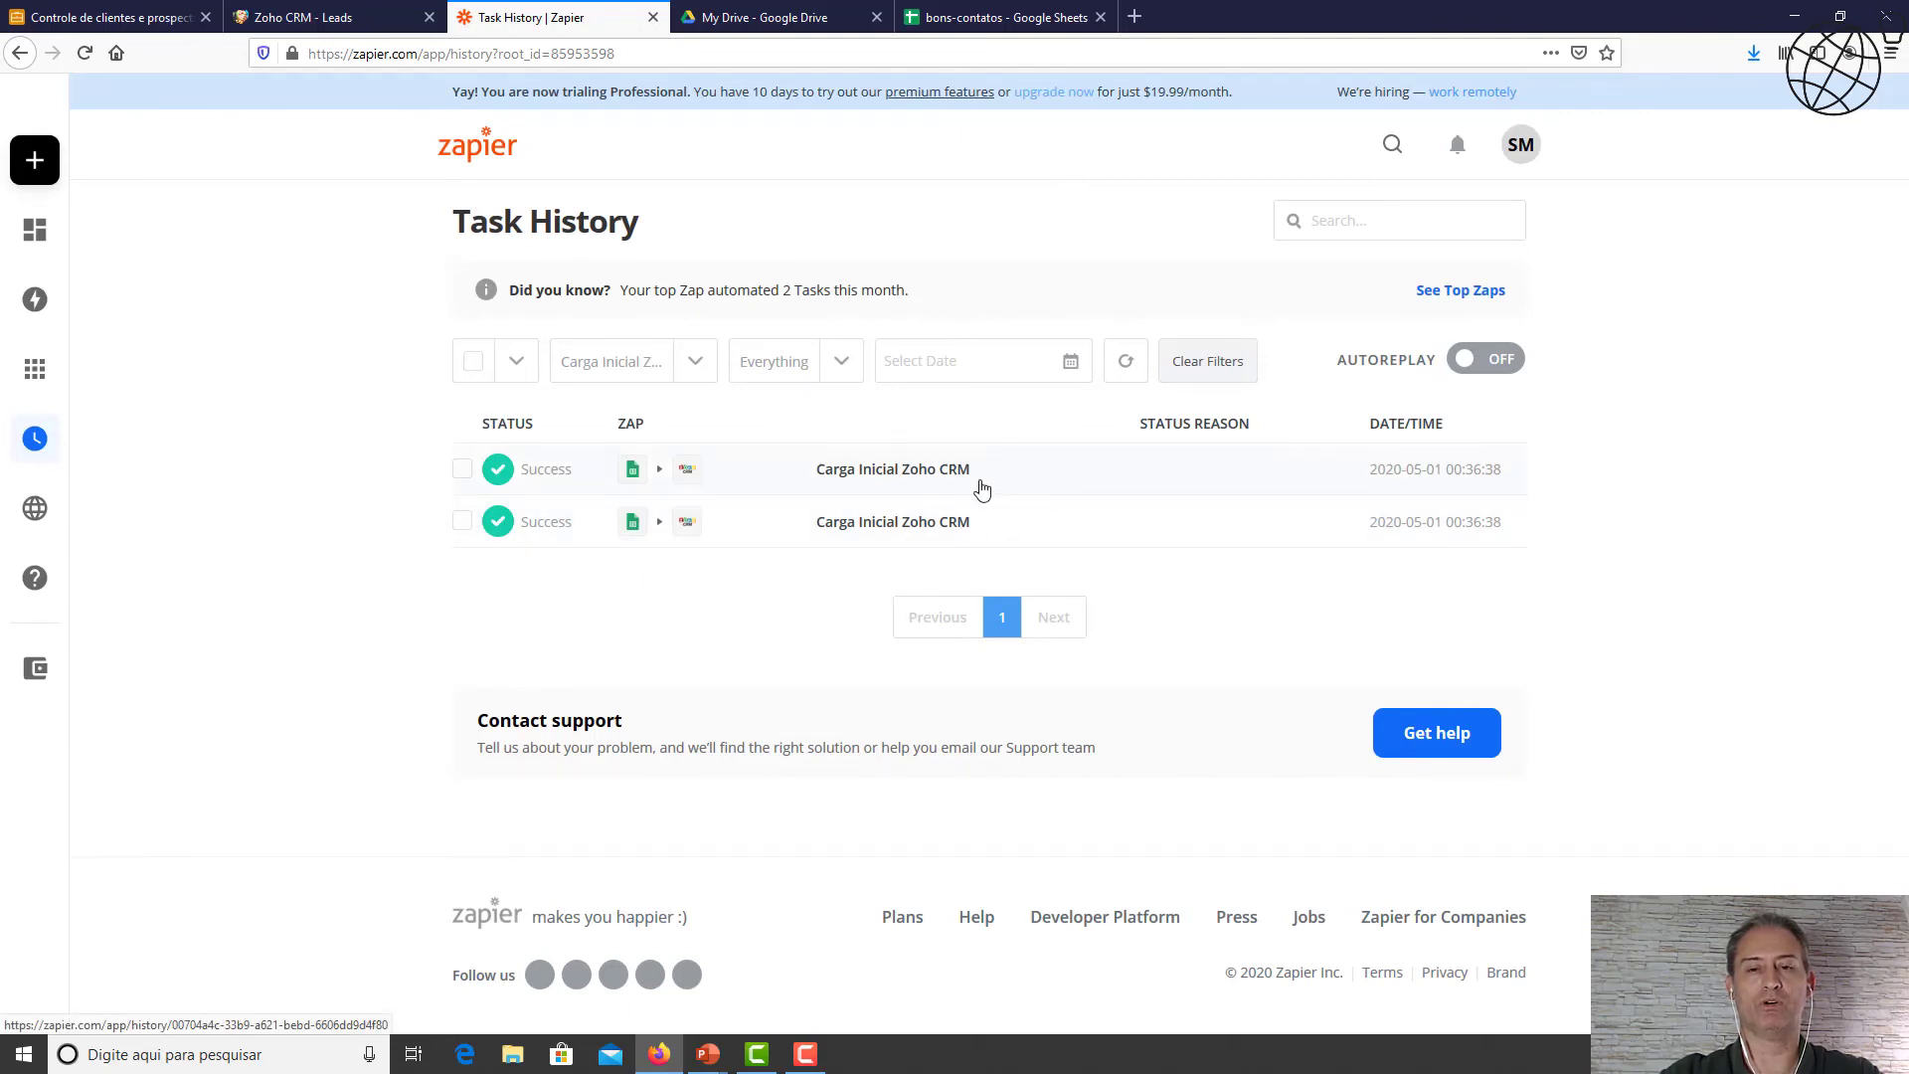
click(925, 478)
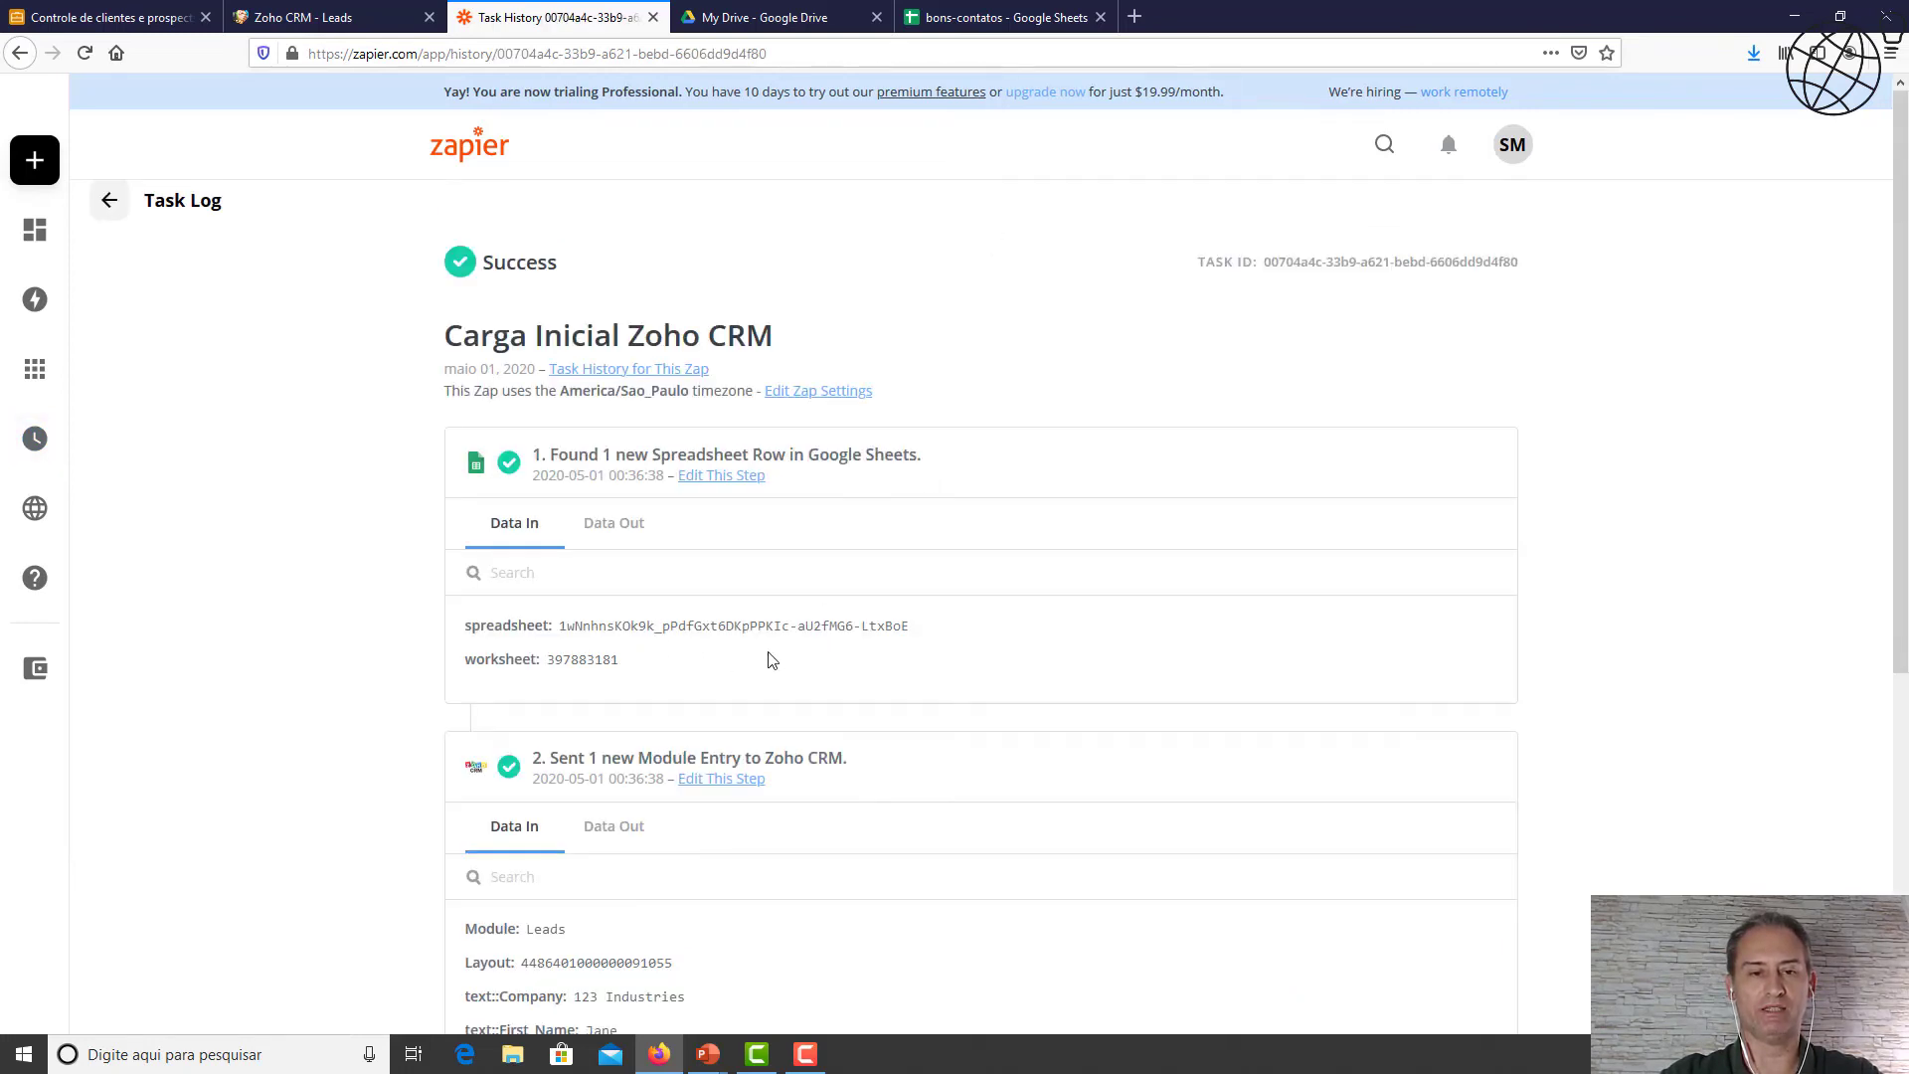
drag(768, 654, 784, 477)
click(919, 660)
scroll(920, 660, down, 3)
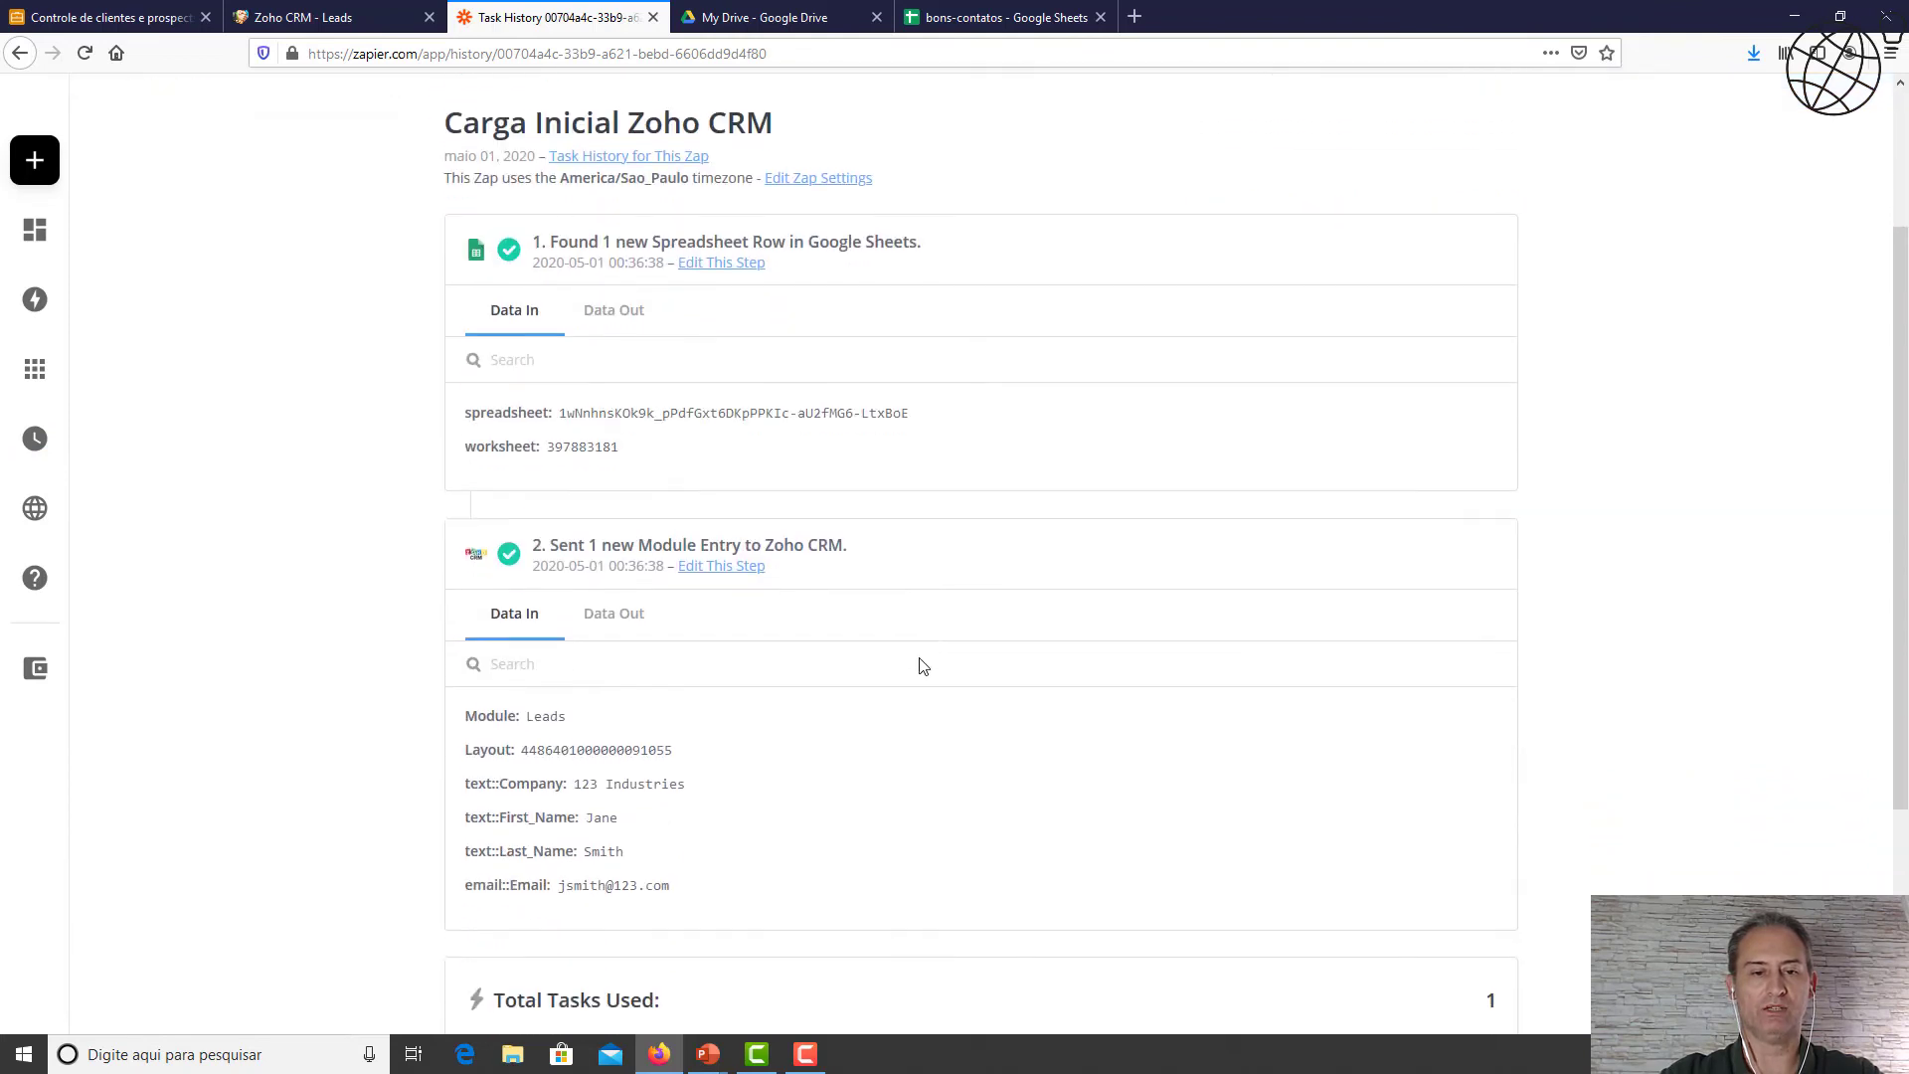
scroll(923, 664, down, 1)
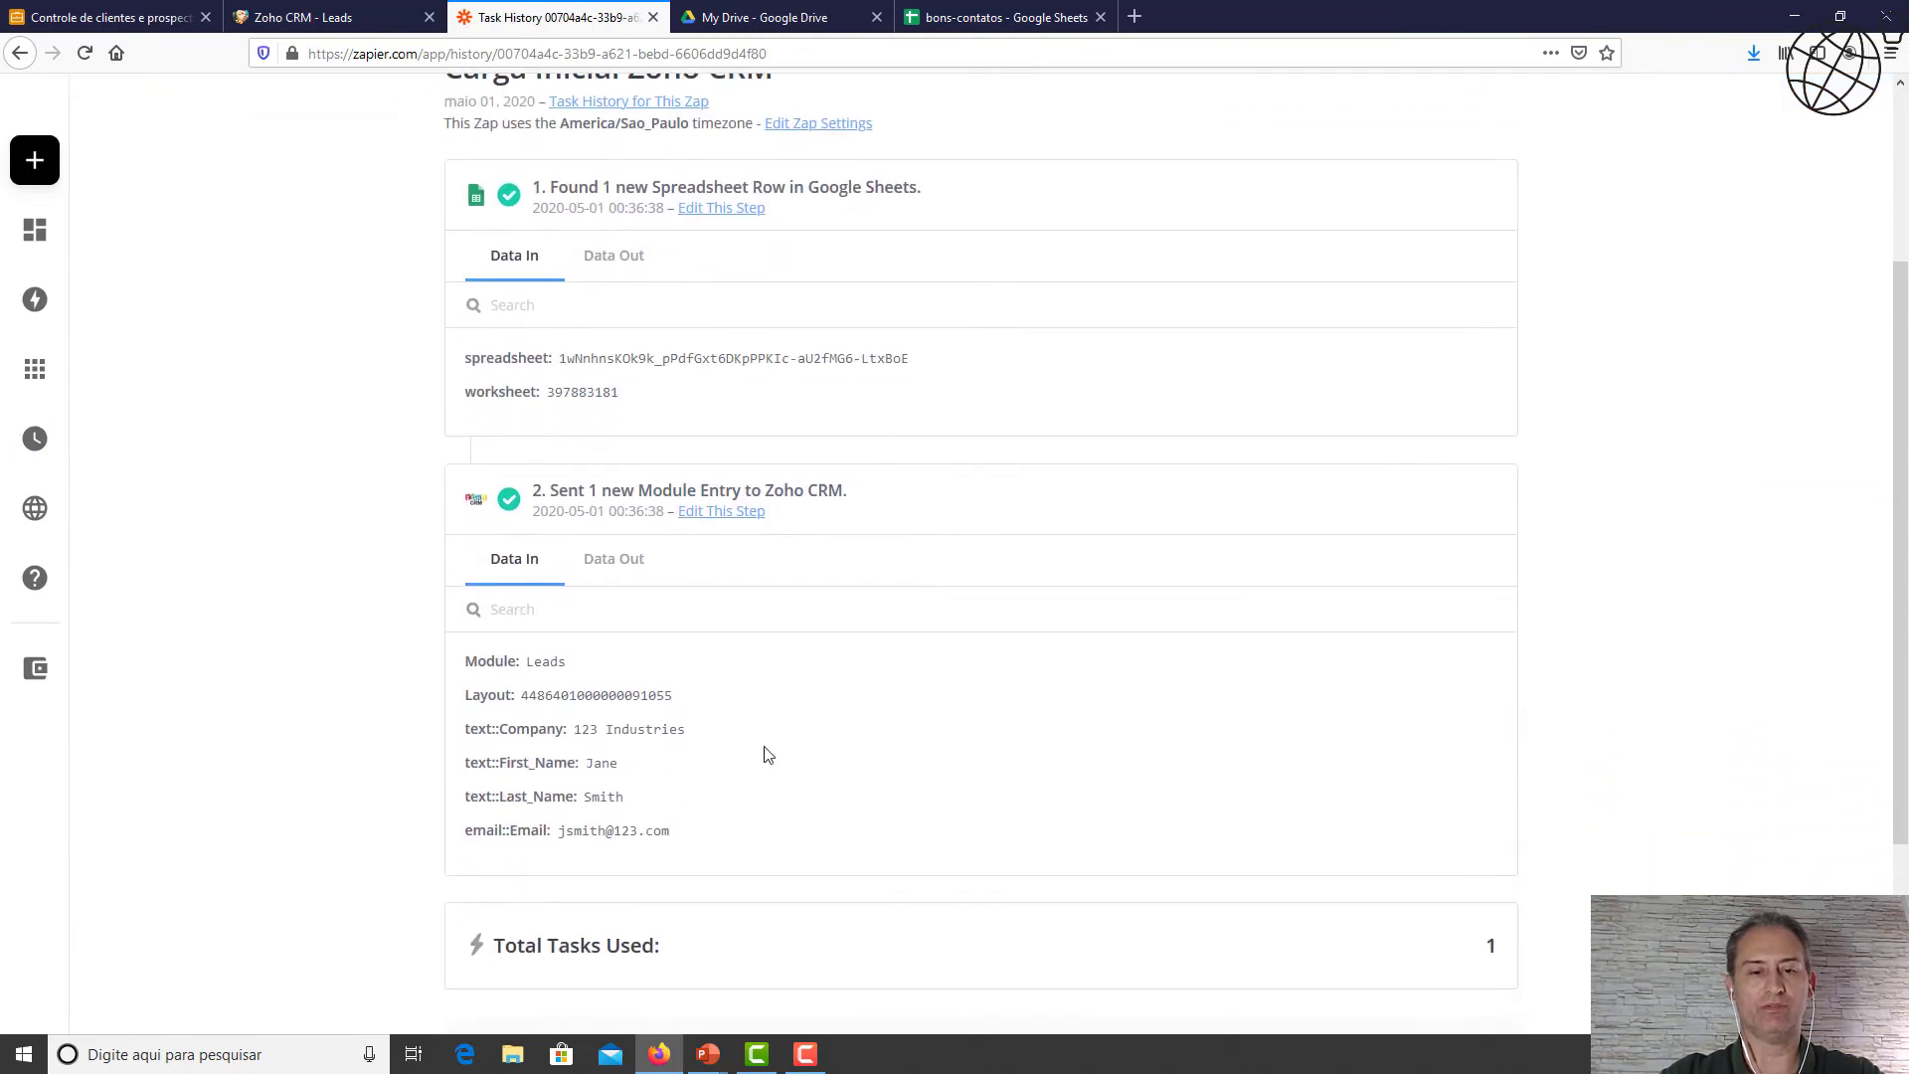
scroll(766, 756, down, 1)
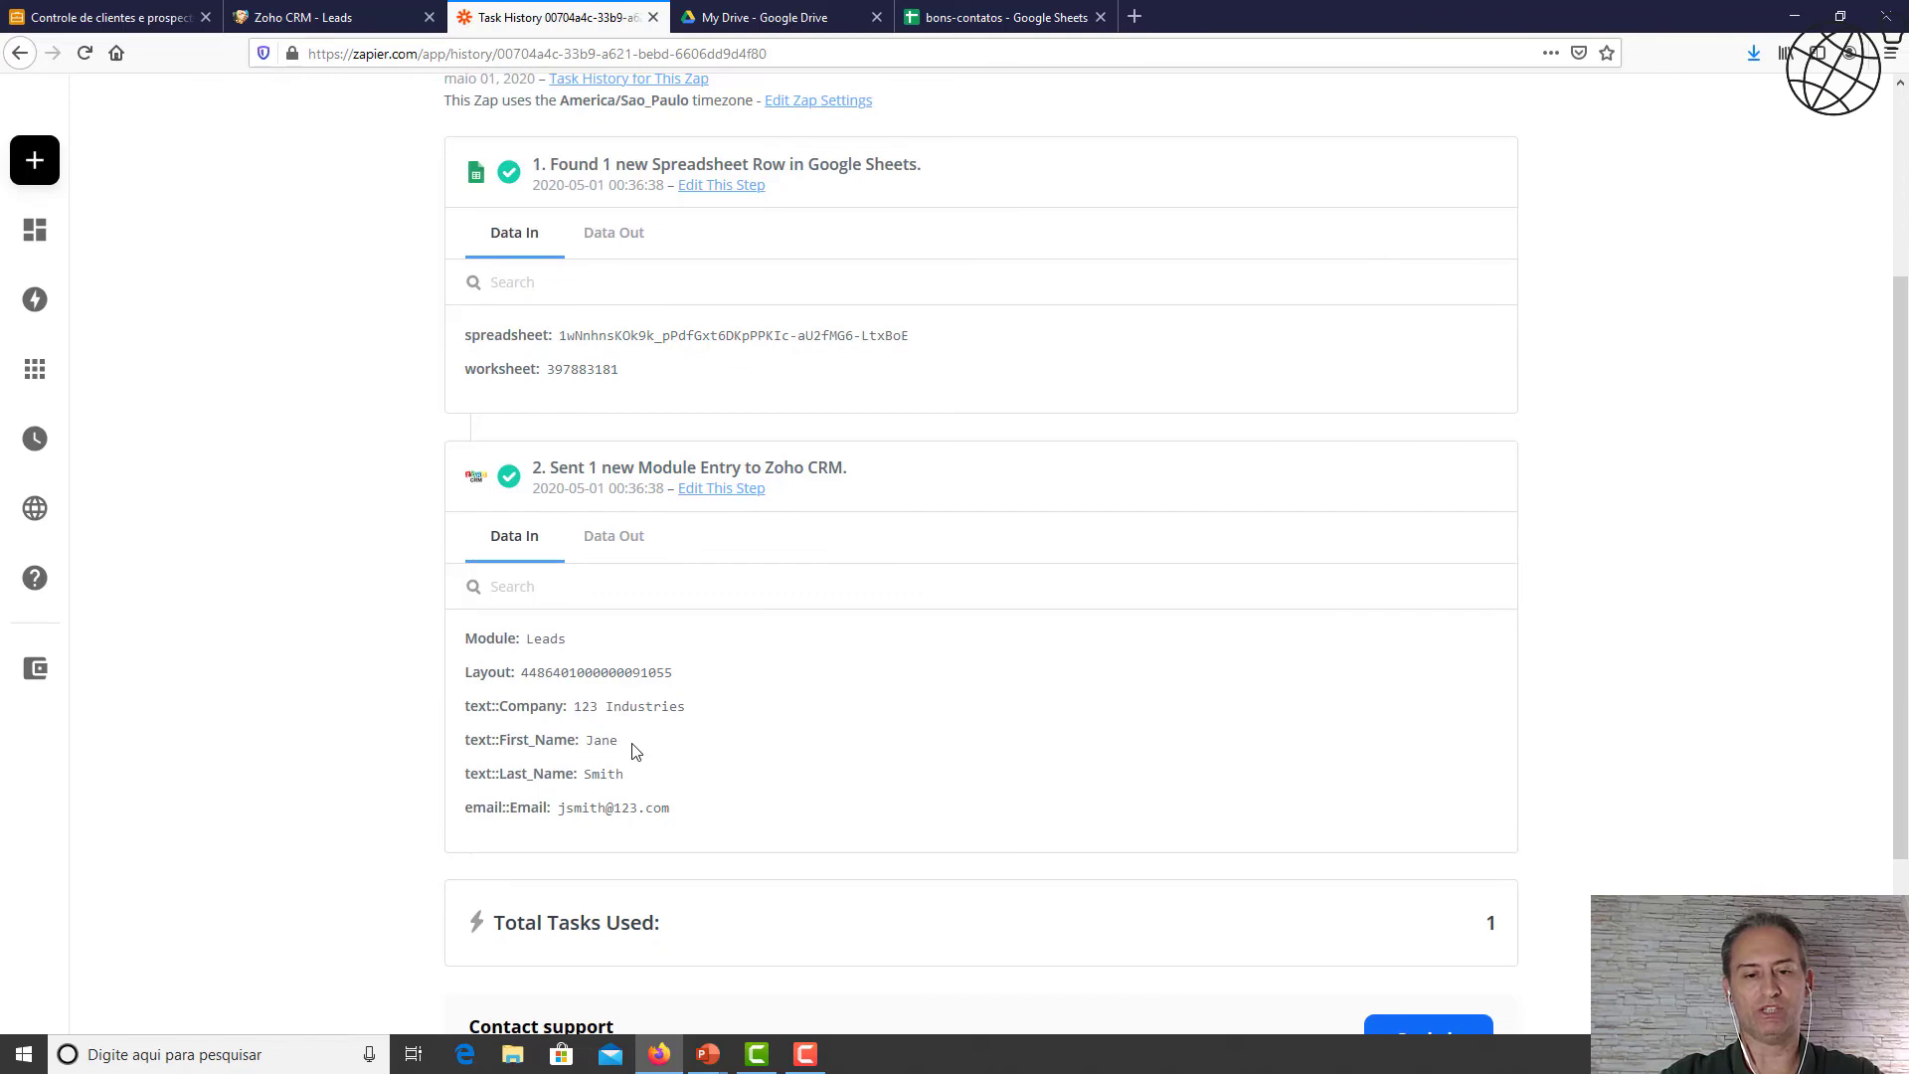
scroll(800, 793, down, 3)
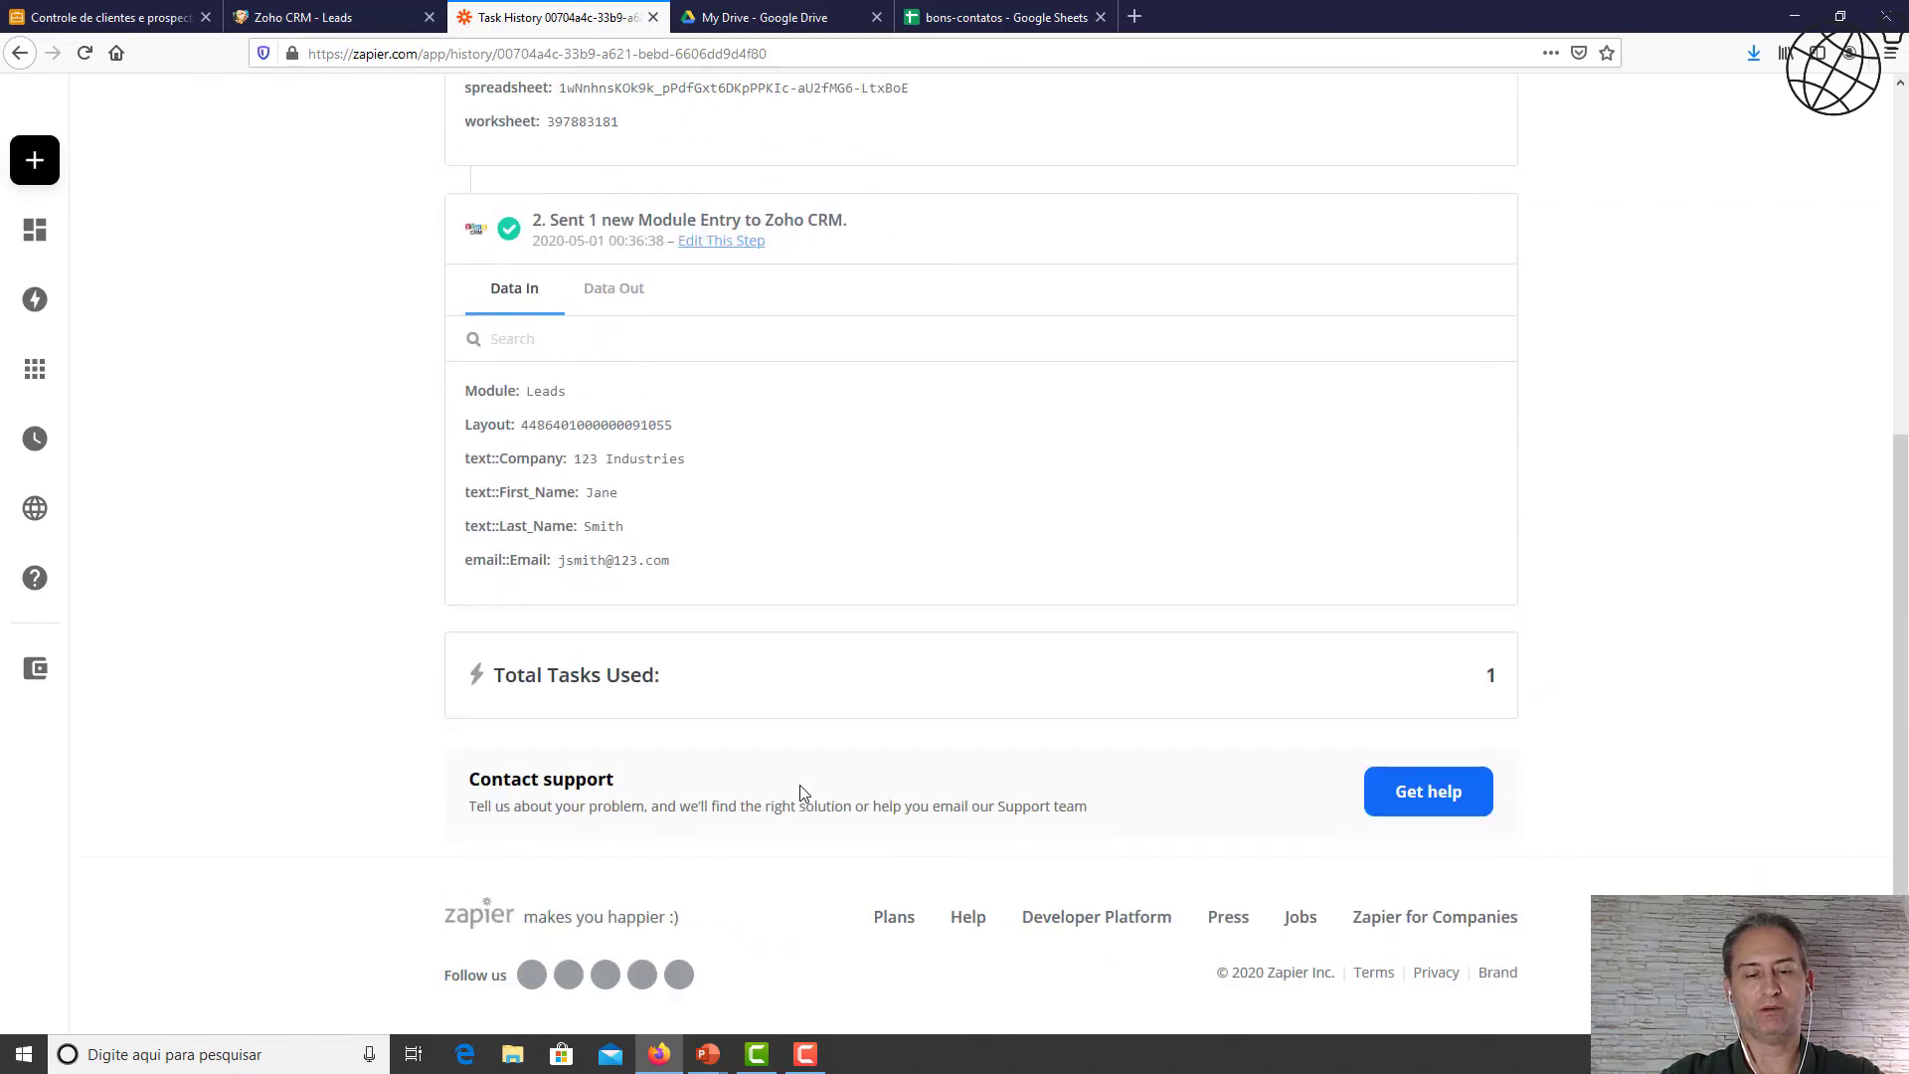
scroll(801, 793, up, 5)
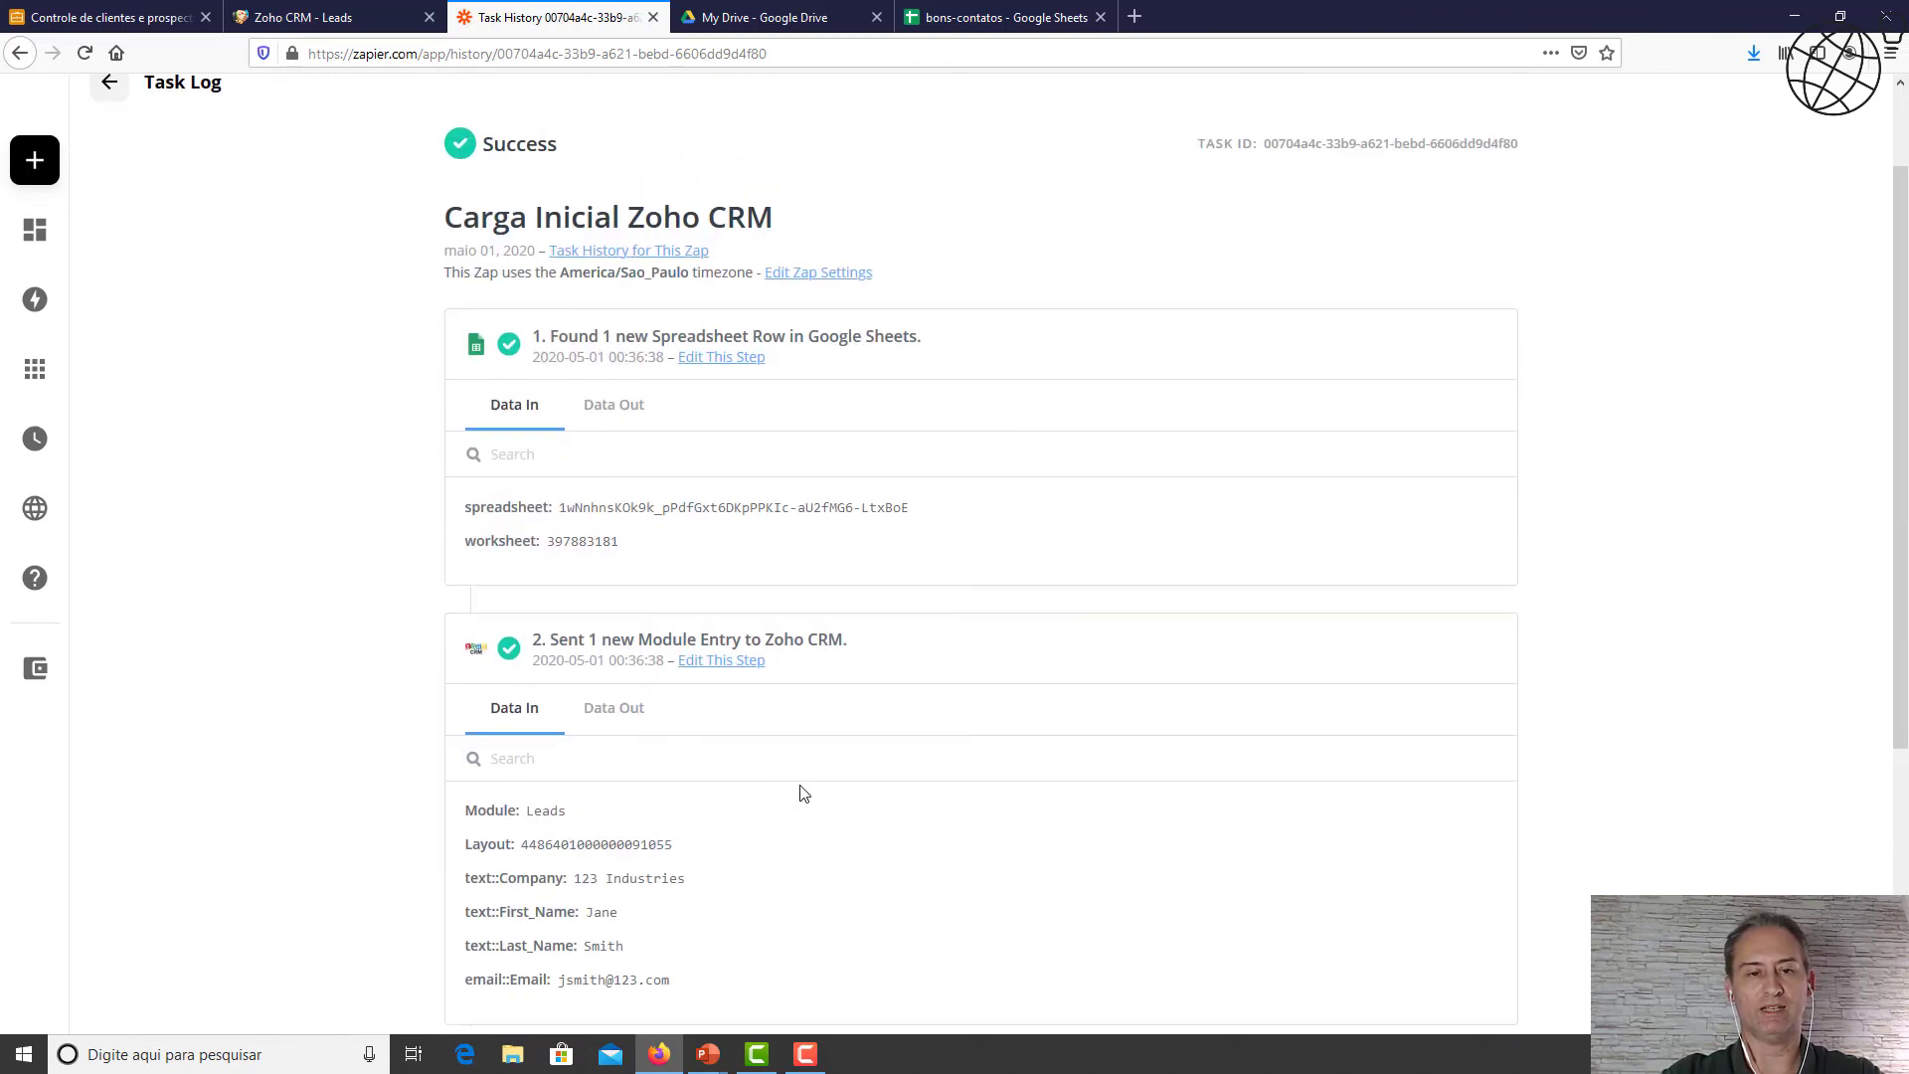
click(110, 97)
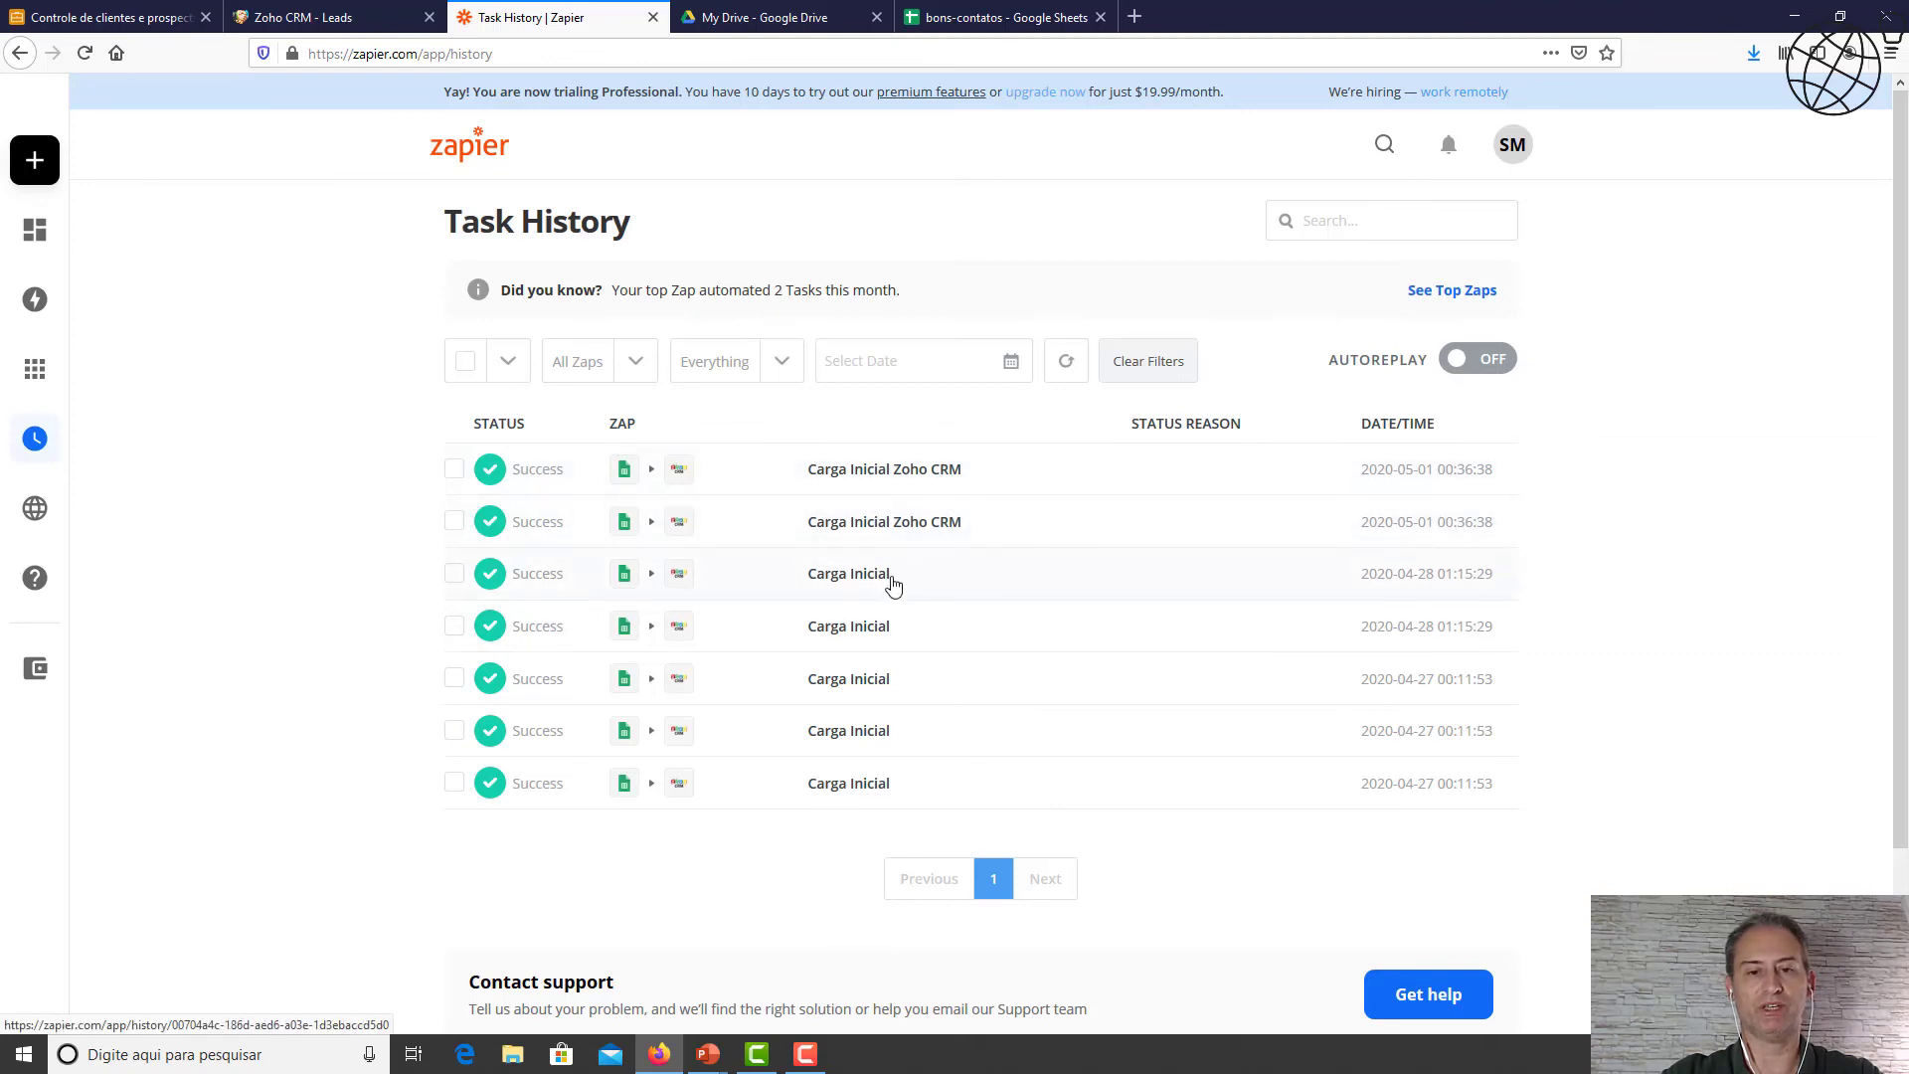
Open the log of the second "Carga Inicial Zoho CRM" run and examine the lead data sent to Zoho CRM.
click(947, 541)
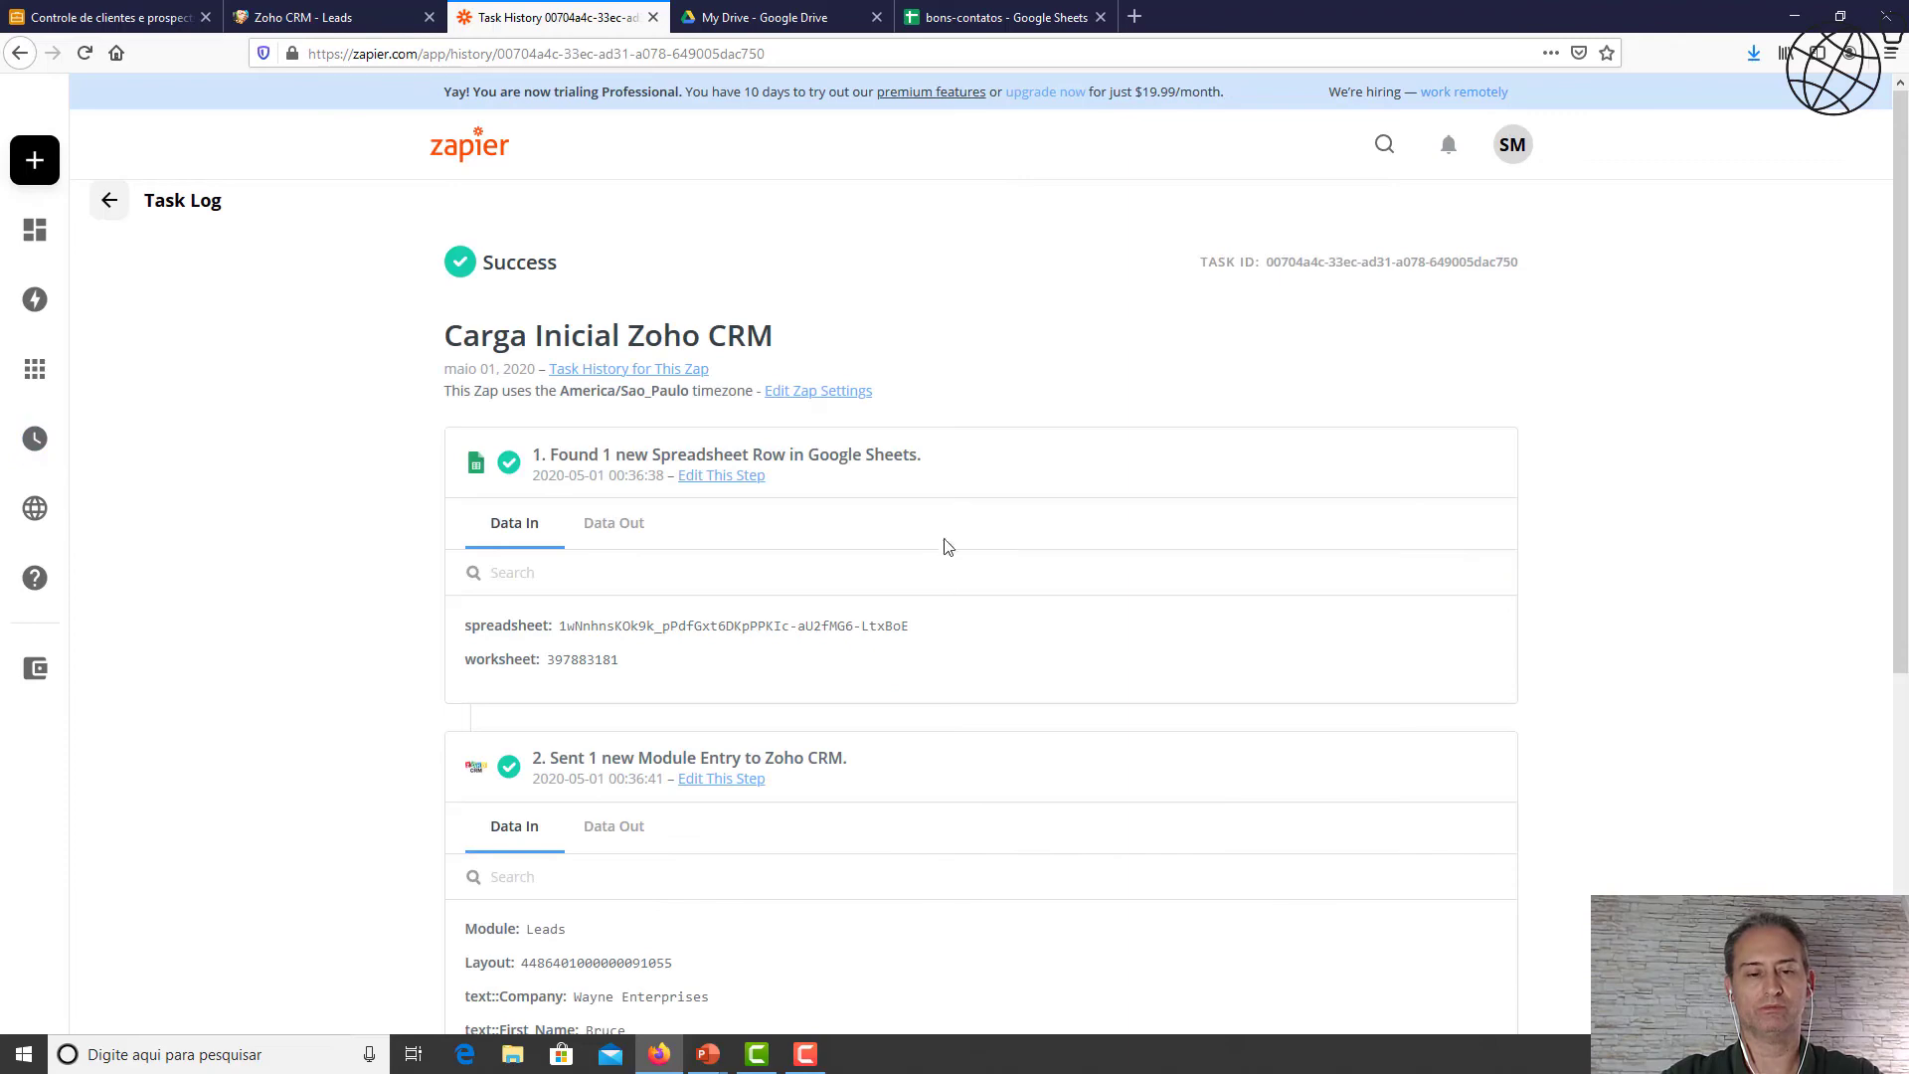
scroll(959, 733, down, 3)
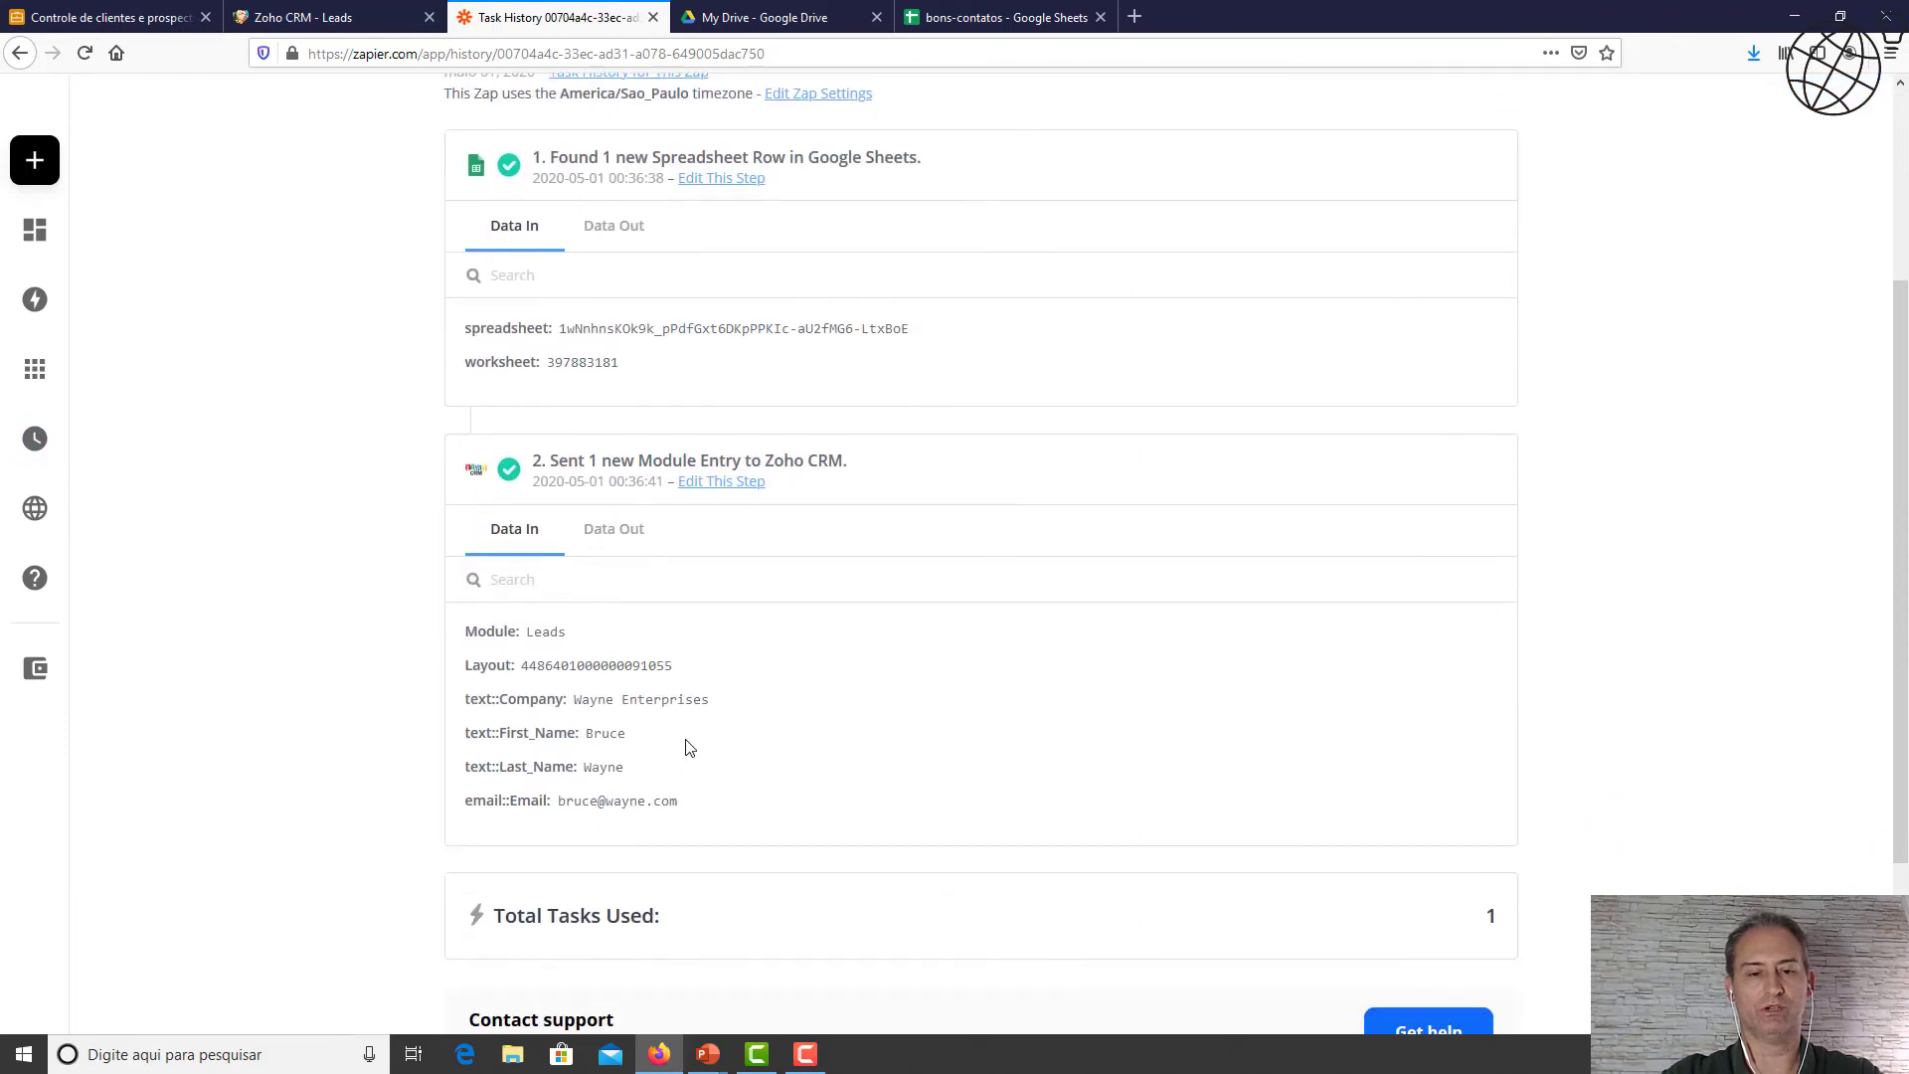
scroll(662, 823, up, 3)
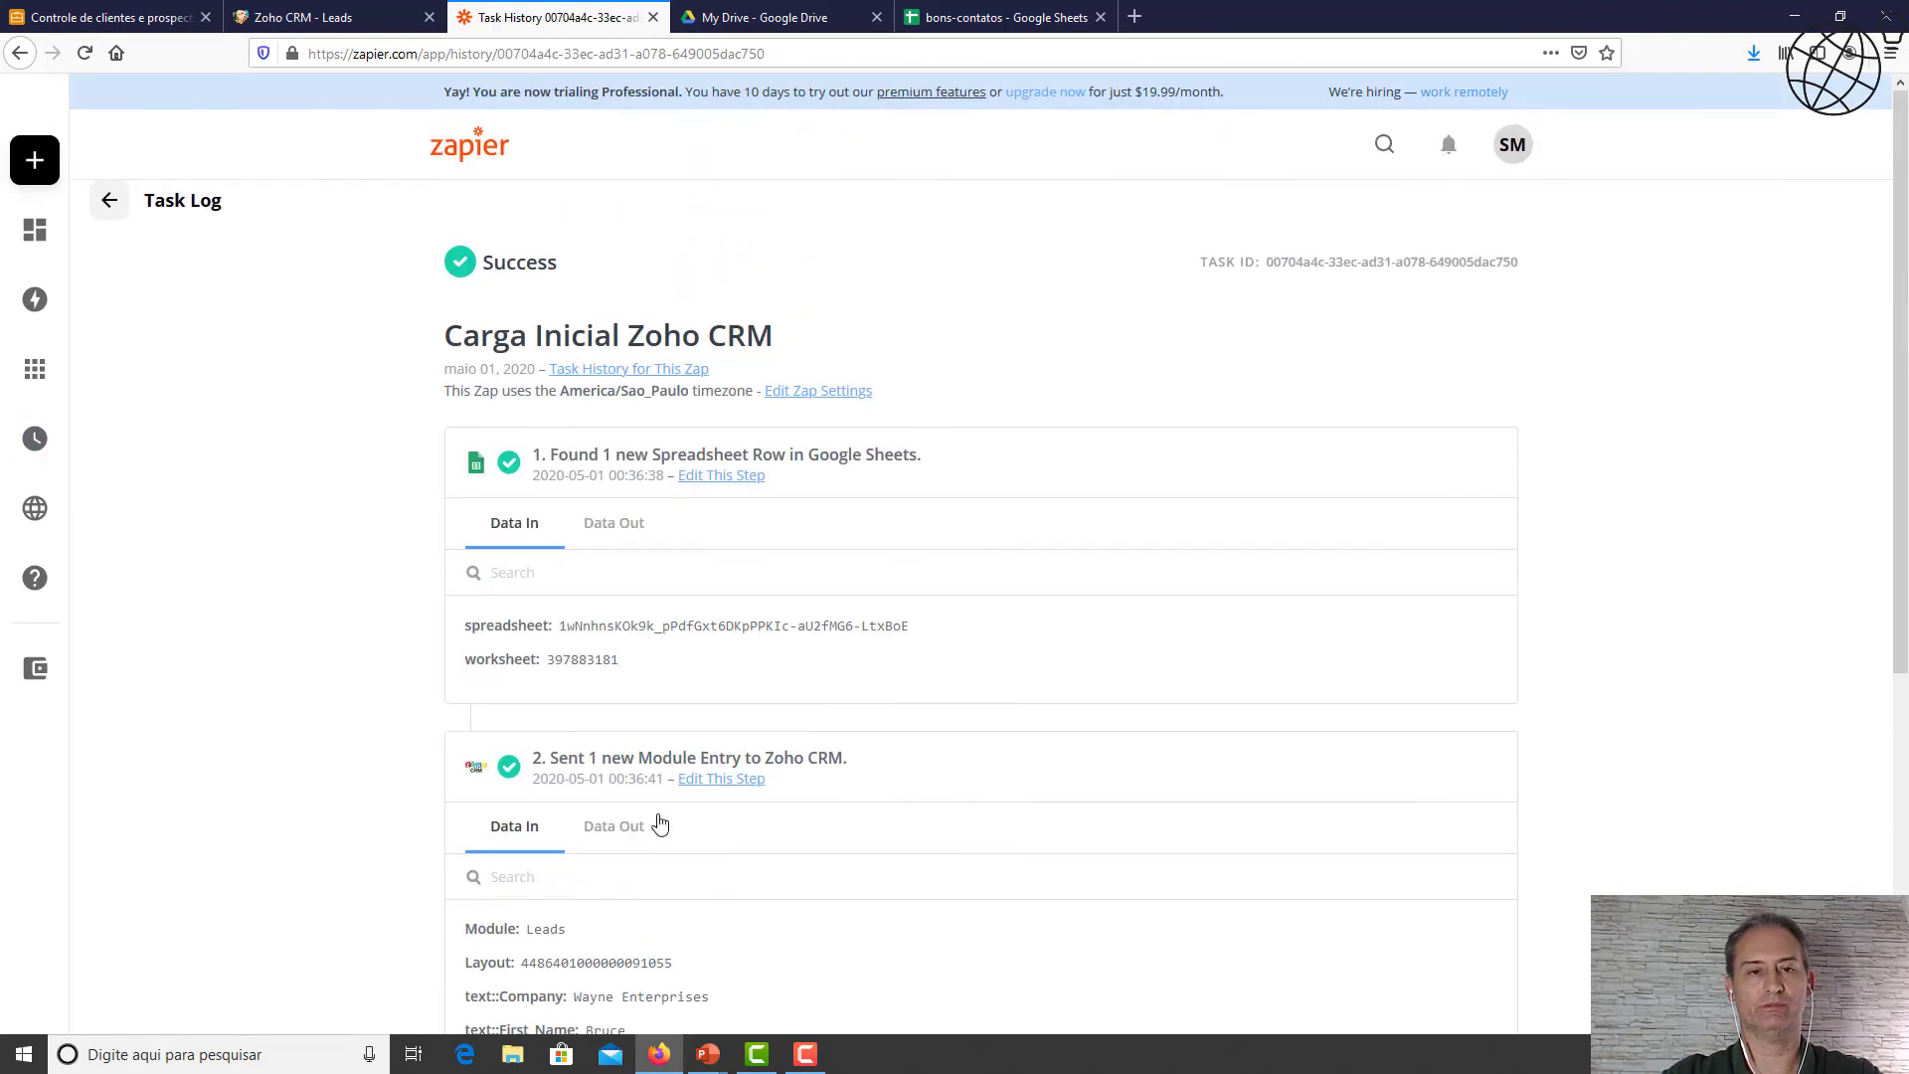
Switch to Zoho CRM and reload the leads list, and return to the Importar sheet in Google Sheets to compare its rows.
click(350, 28)
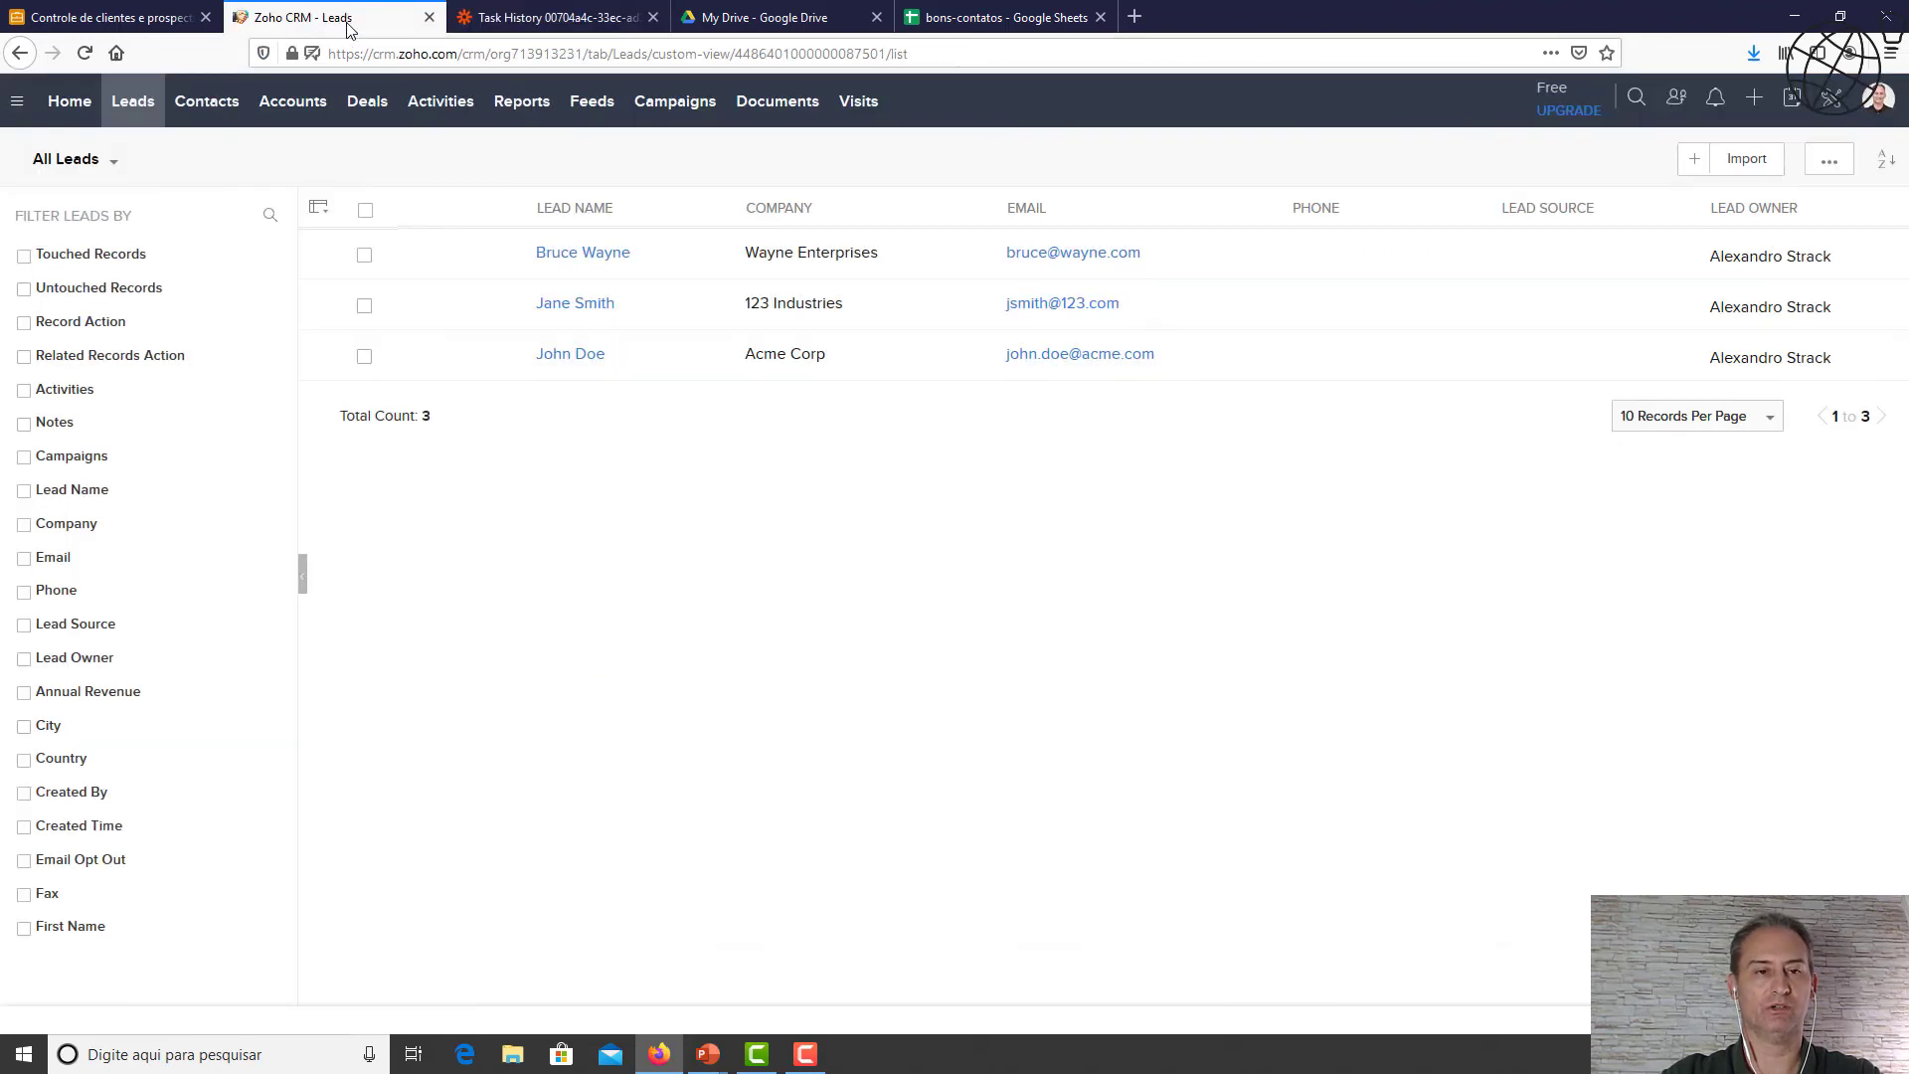
click(86, 62)
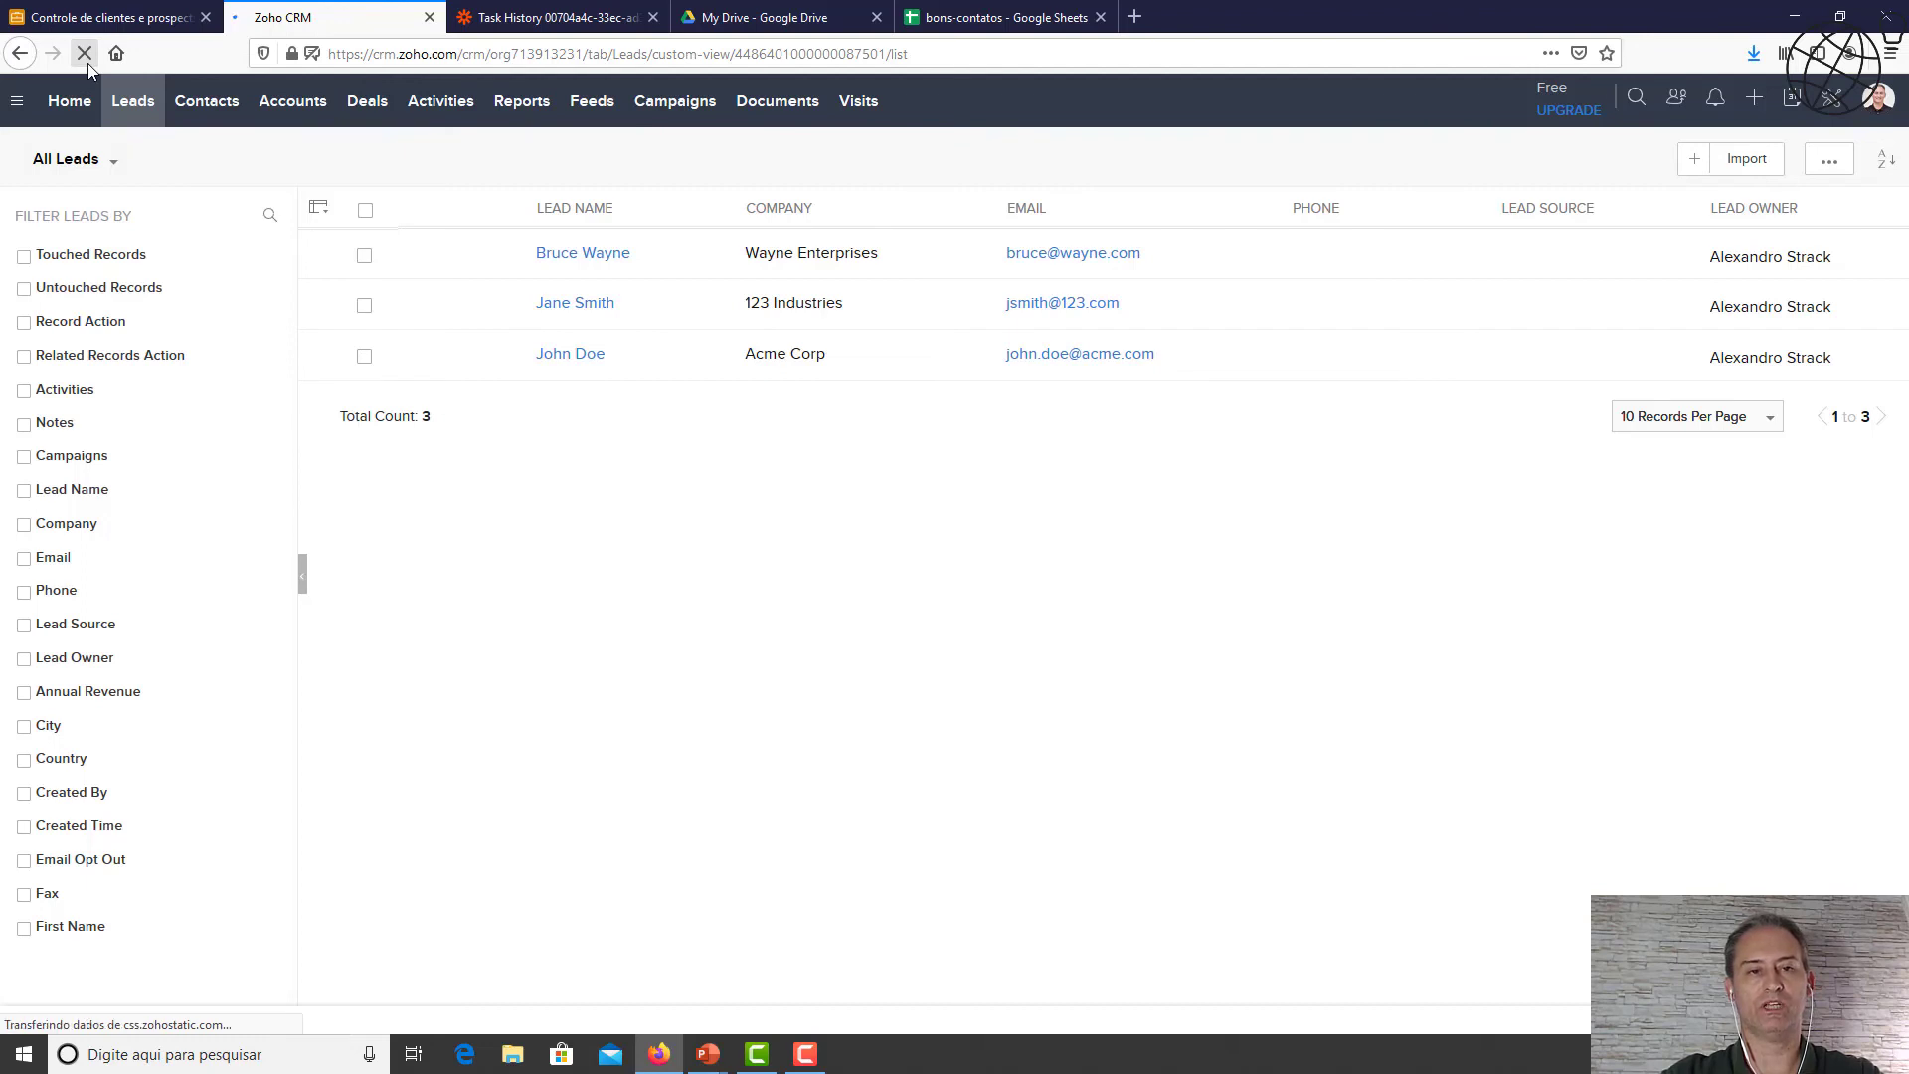
click(952, 30)
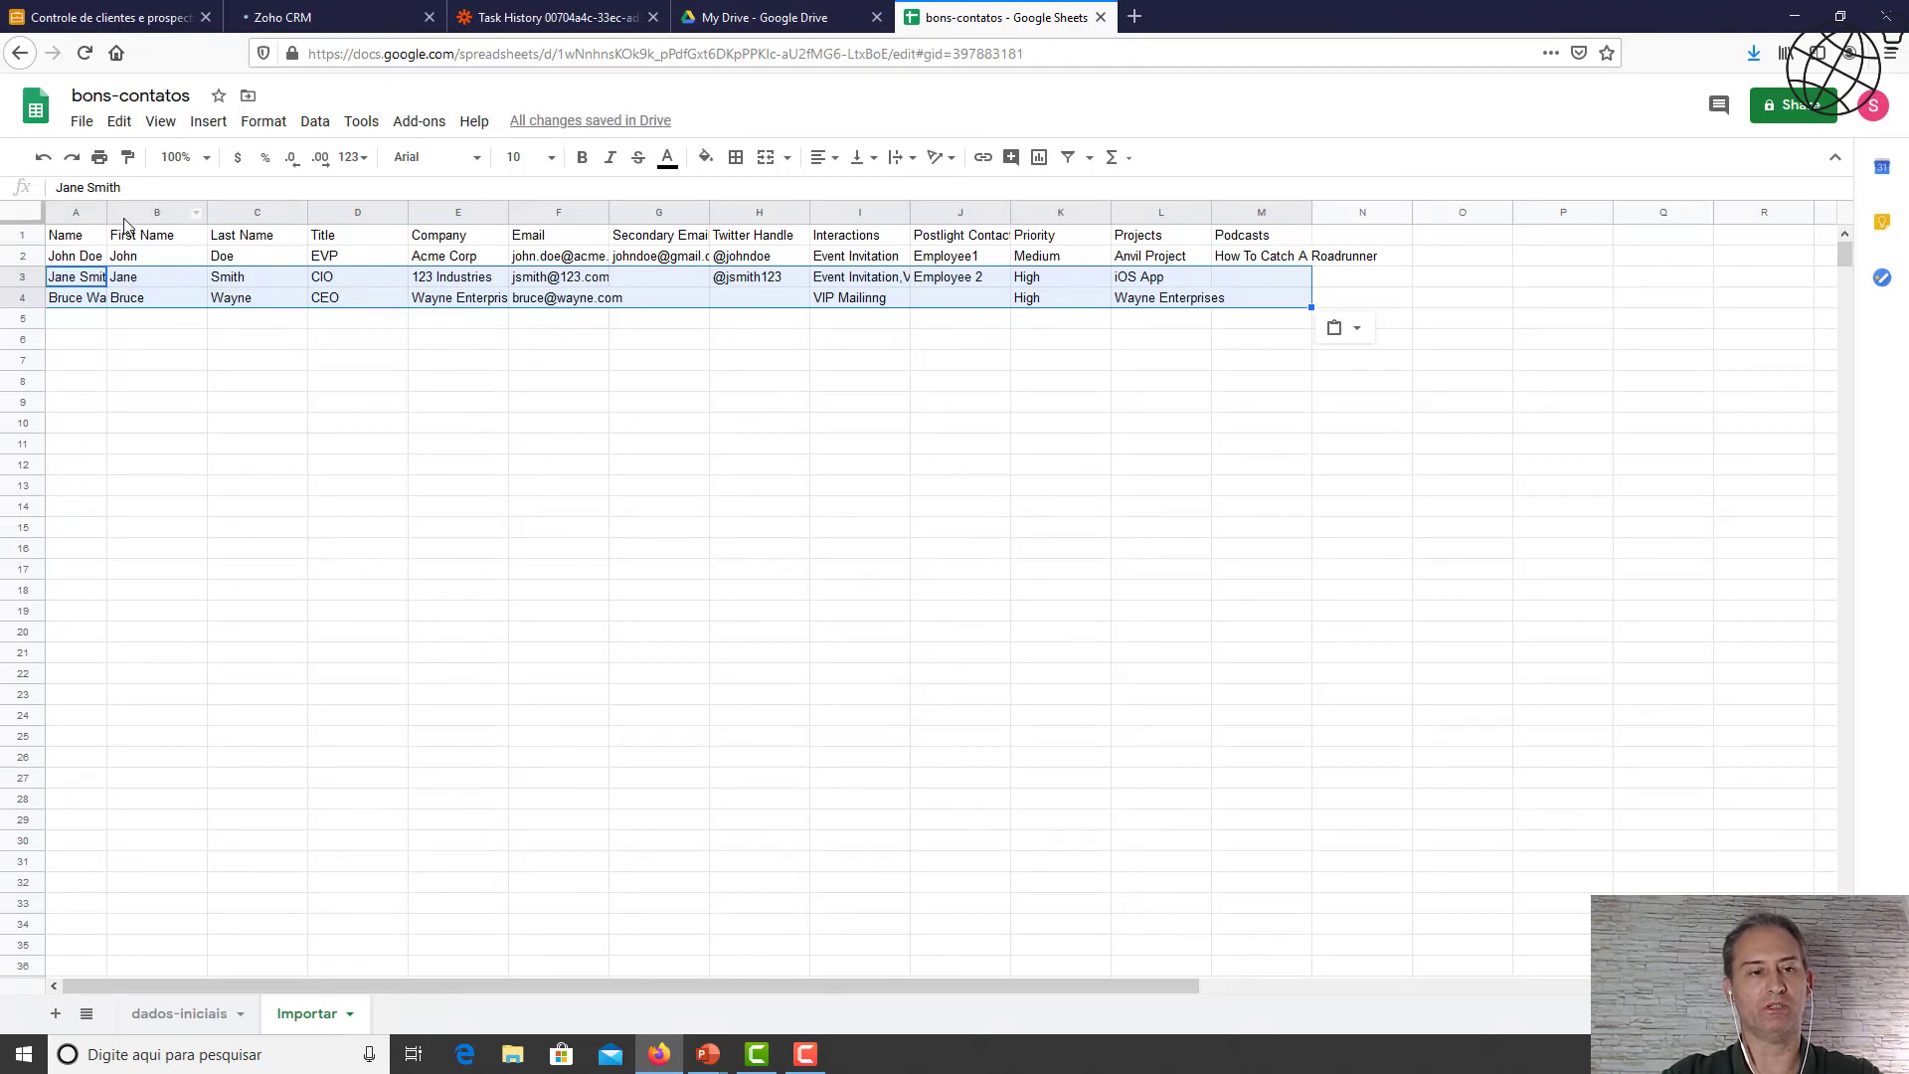
Check the reloaded leads list in Zoho CRM, and compare it with the dados-iniciais and Importar sheets in Google Sheets.
click(364, 33)
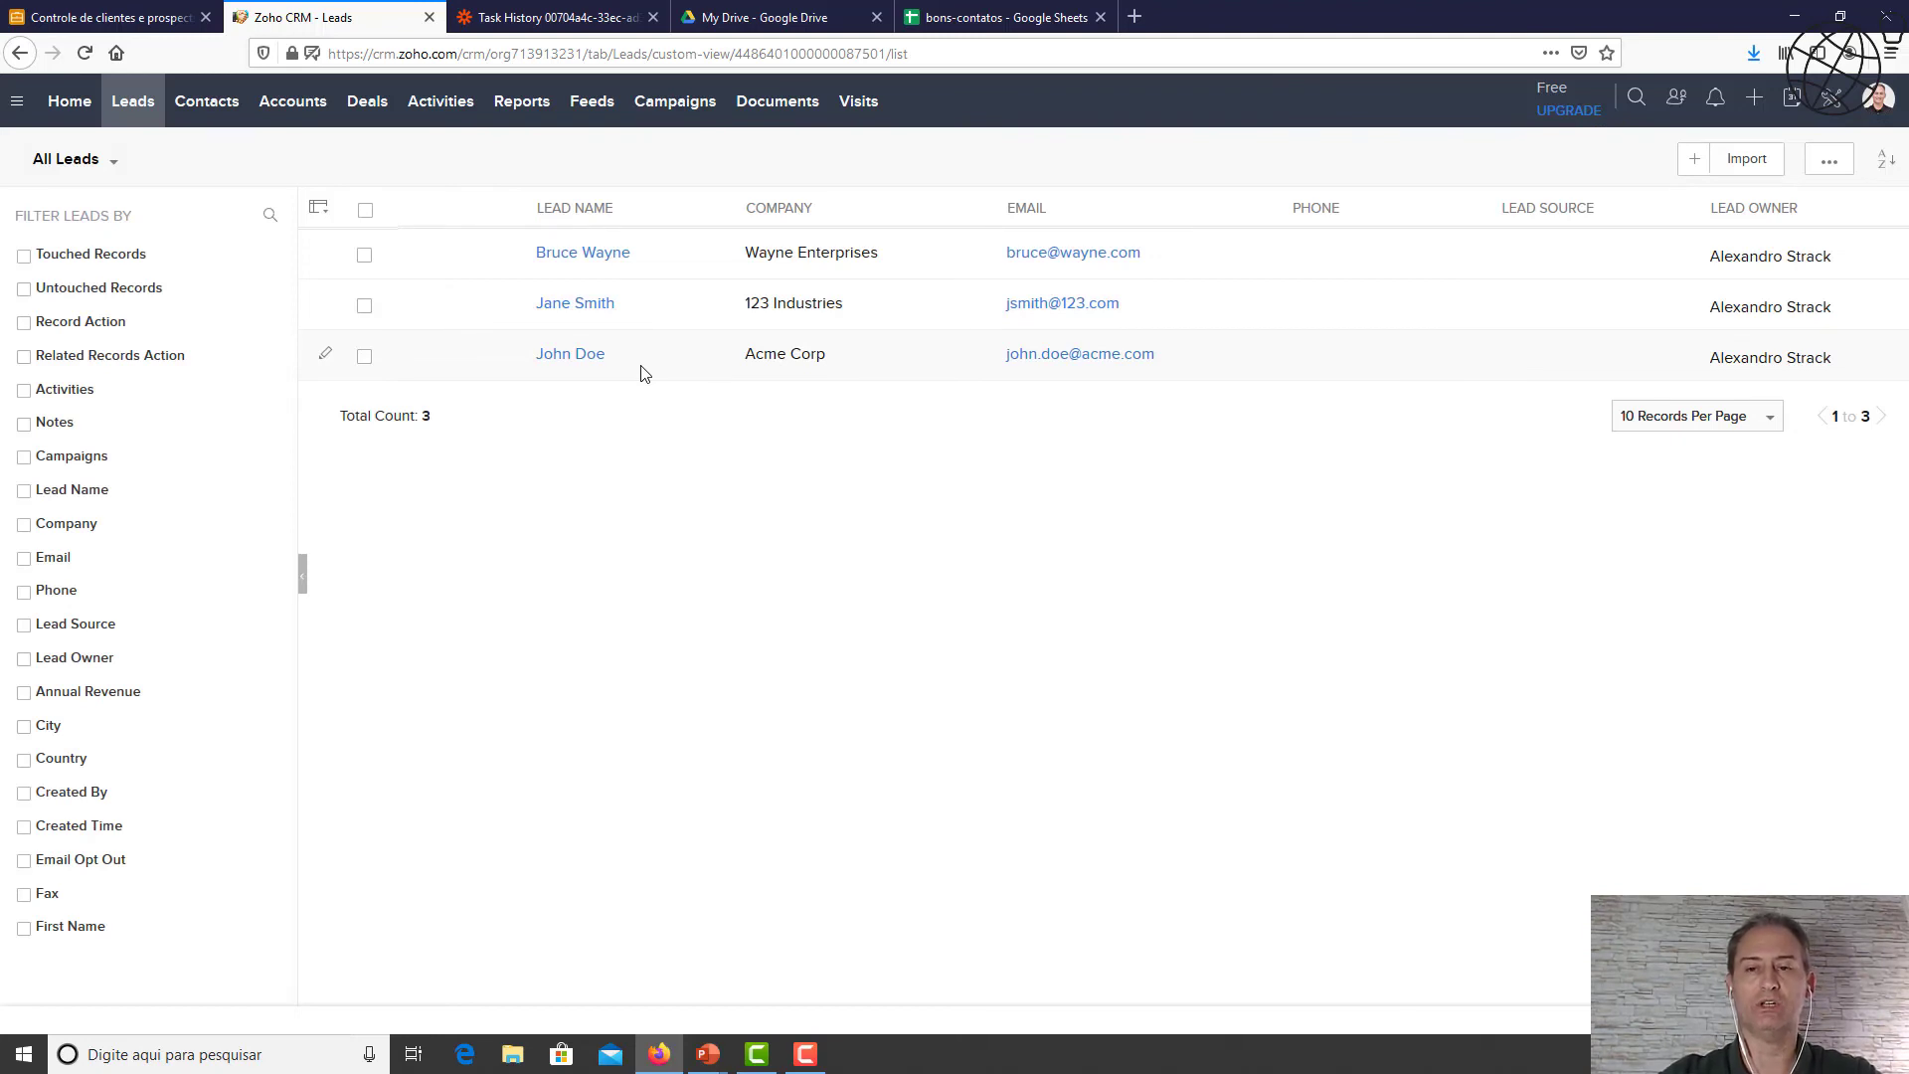
click(936, 25)
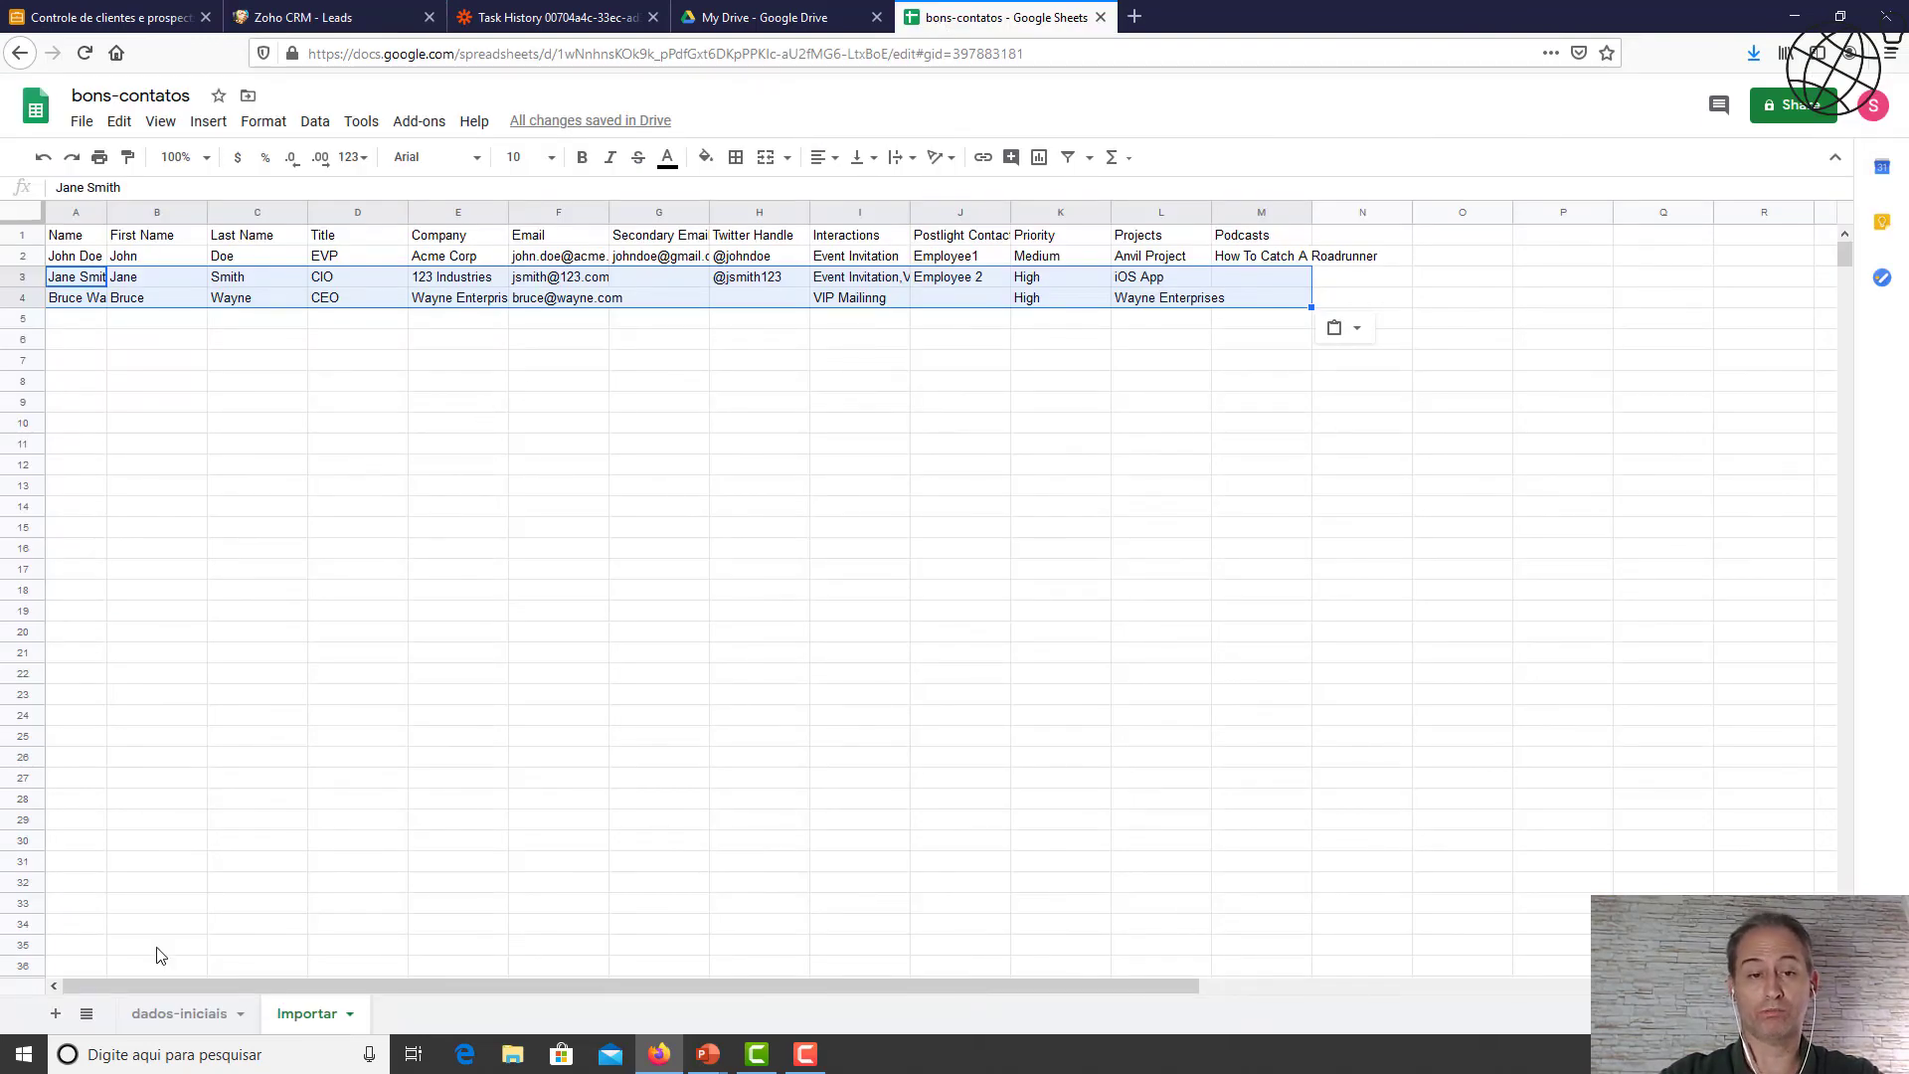
click(192, 1014)
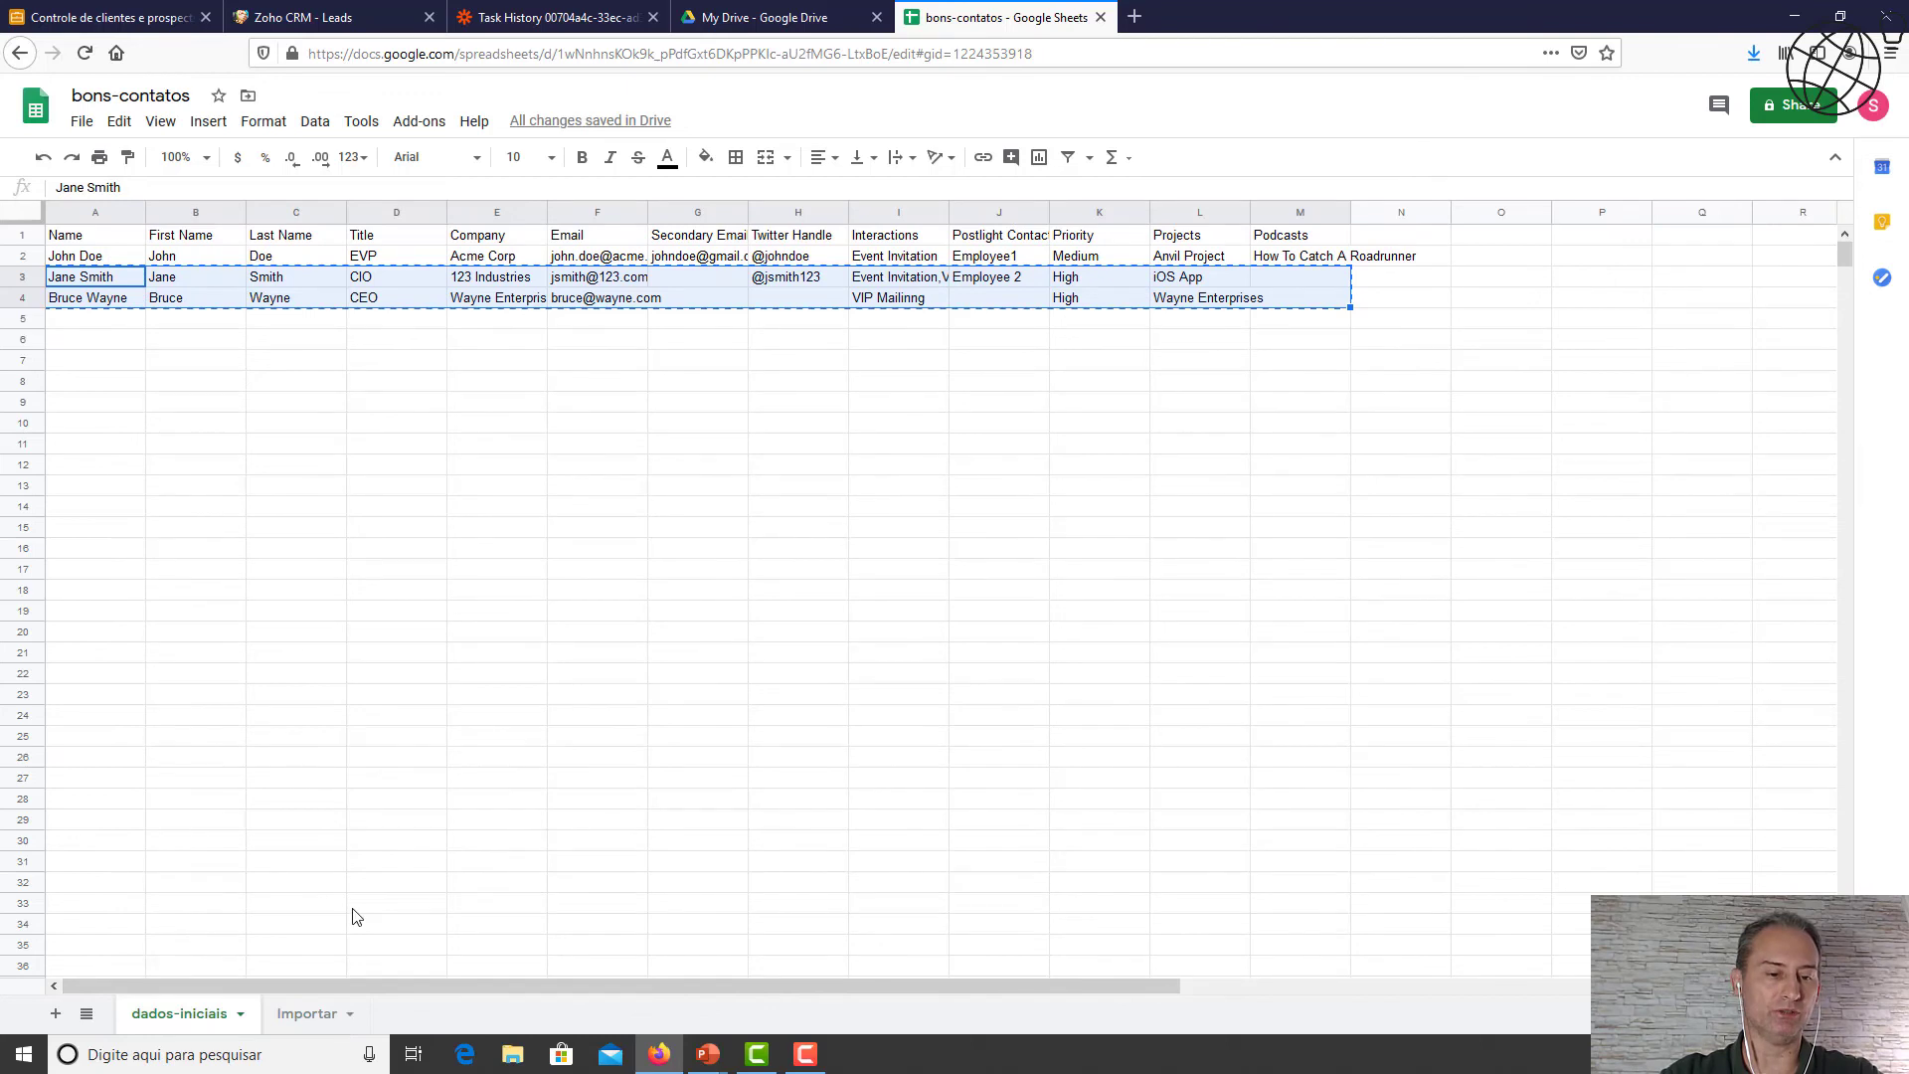
click(301, 1015)
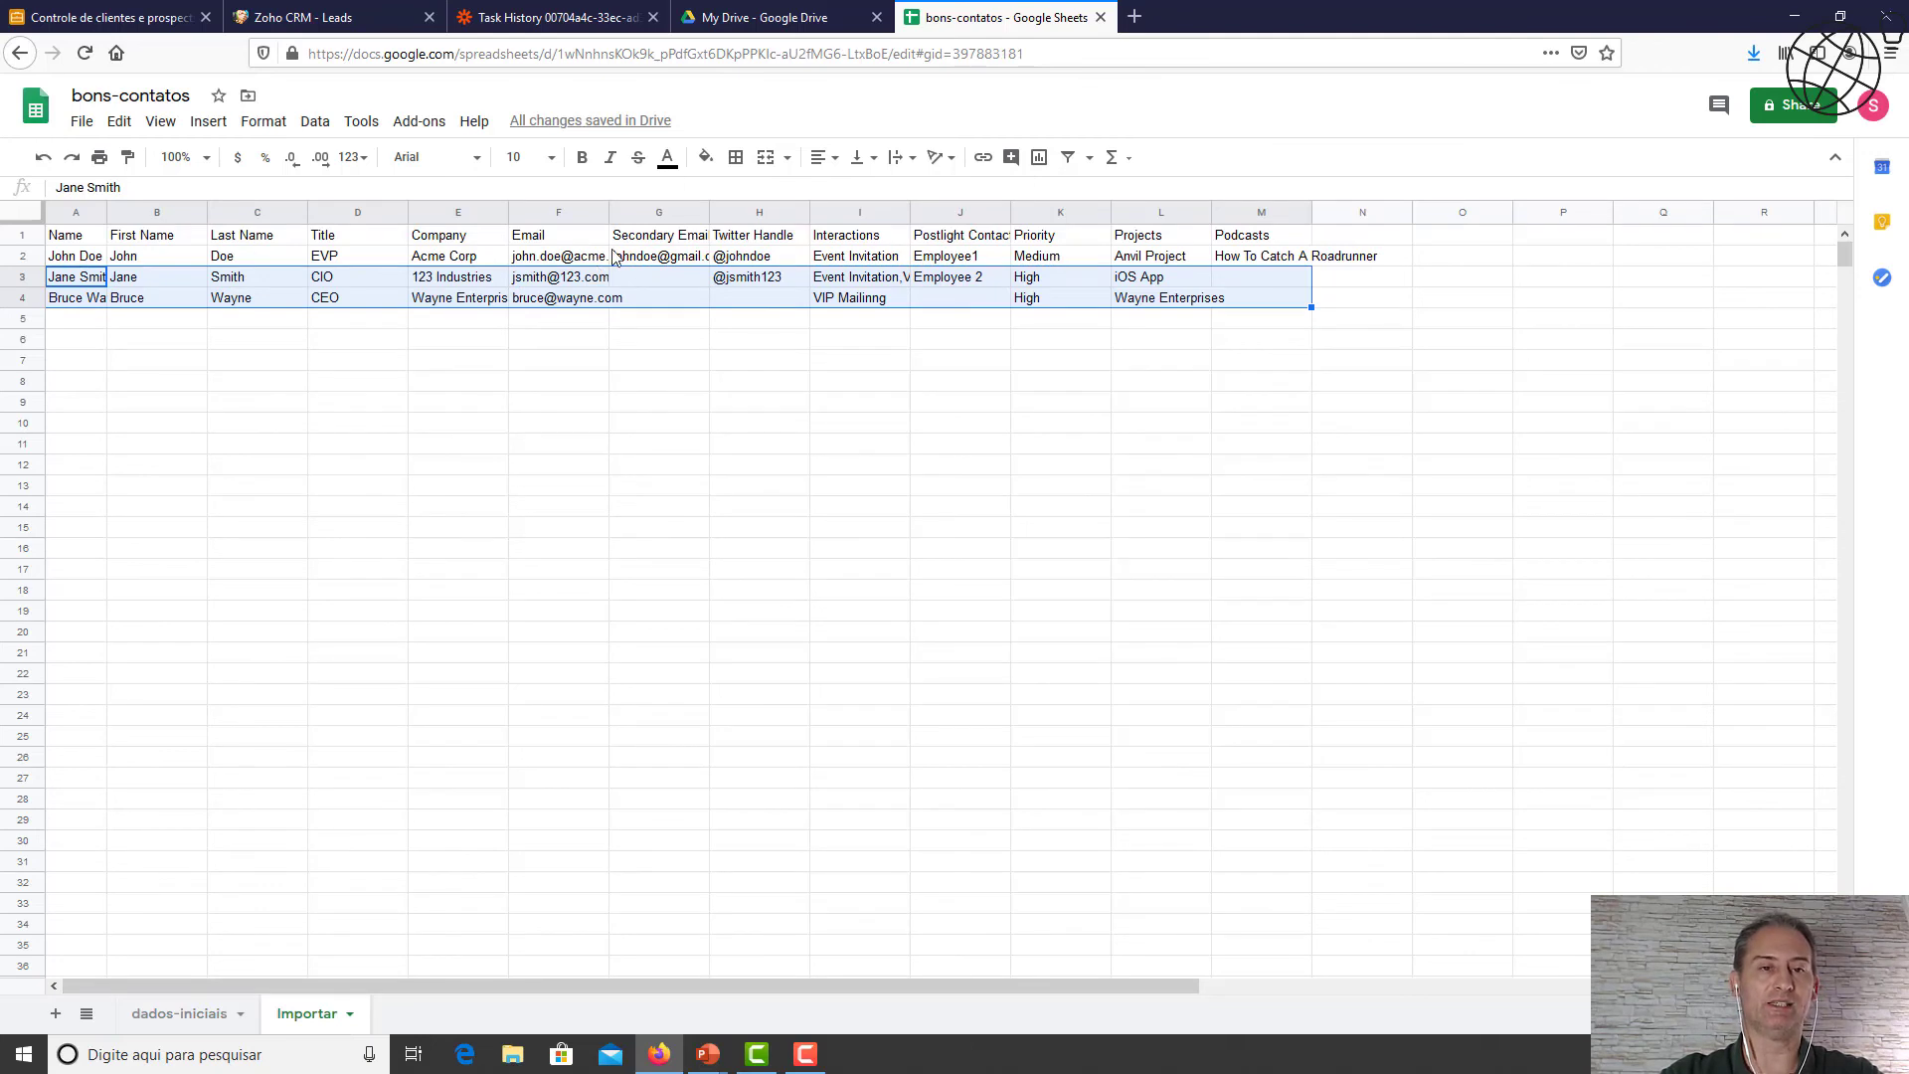
Switch to Zapier, return to the list of zaps and view the task history of the "Carga Inicial Zoho CRM" zap.
click(585, 27)
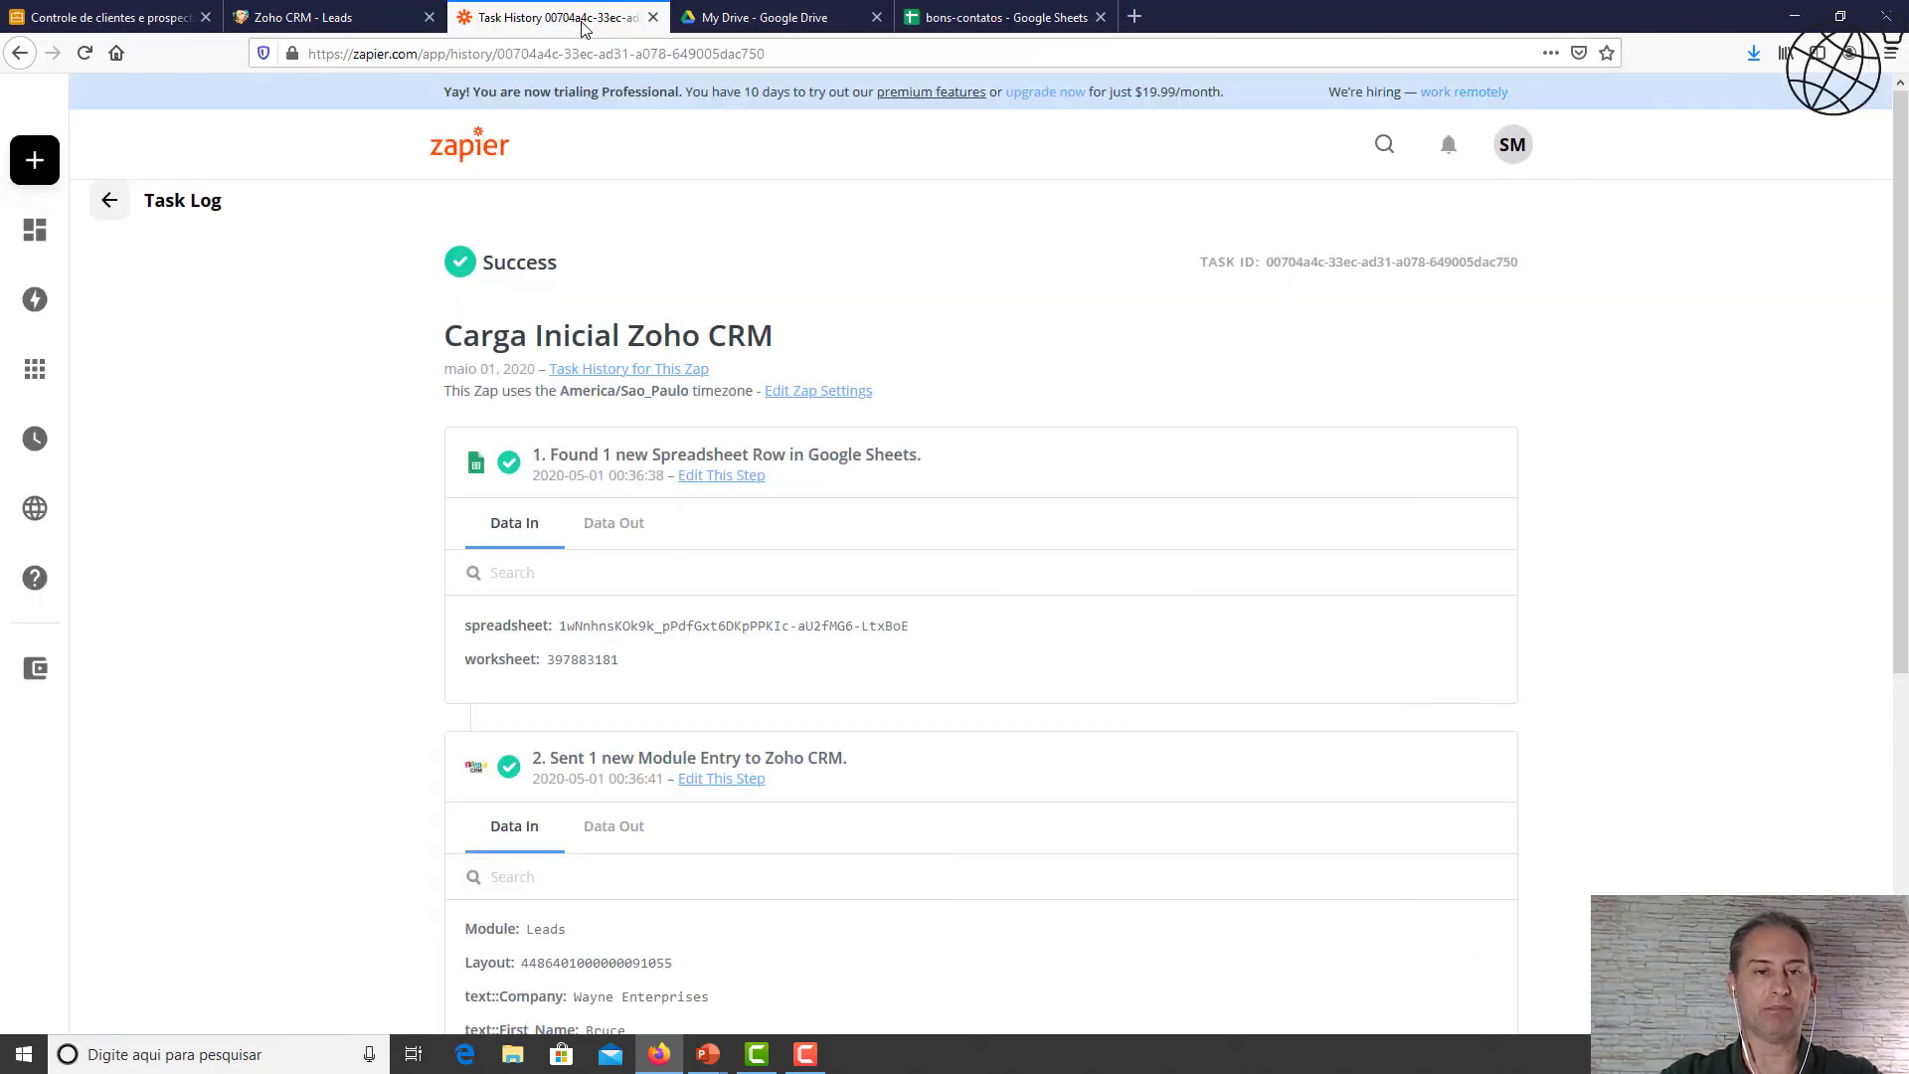
click(59, 311)
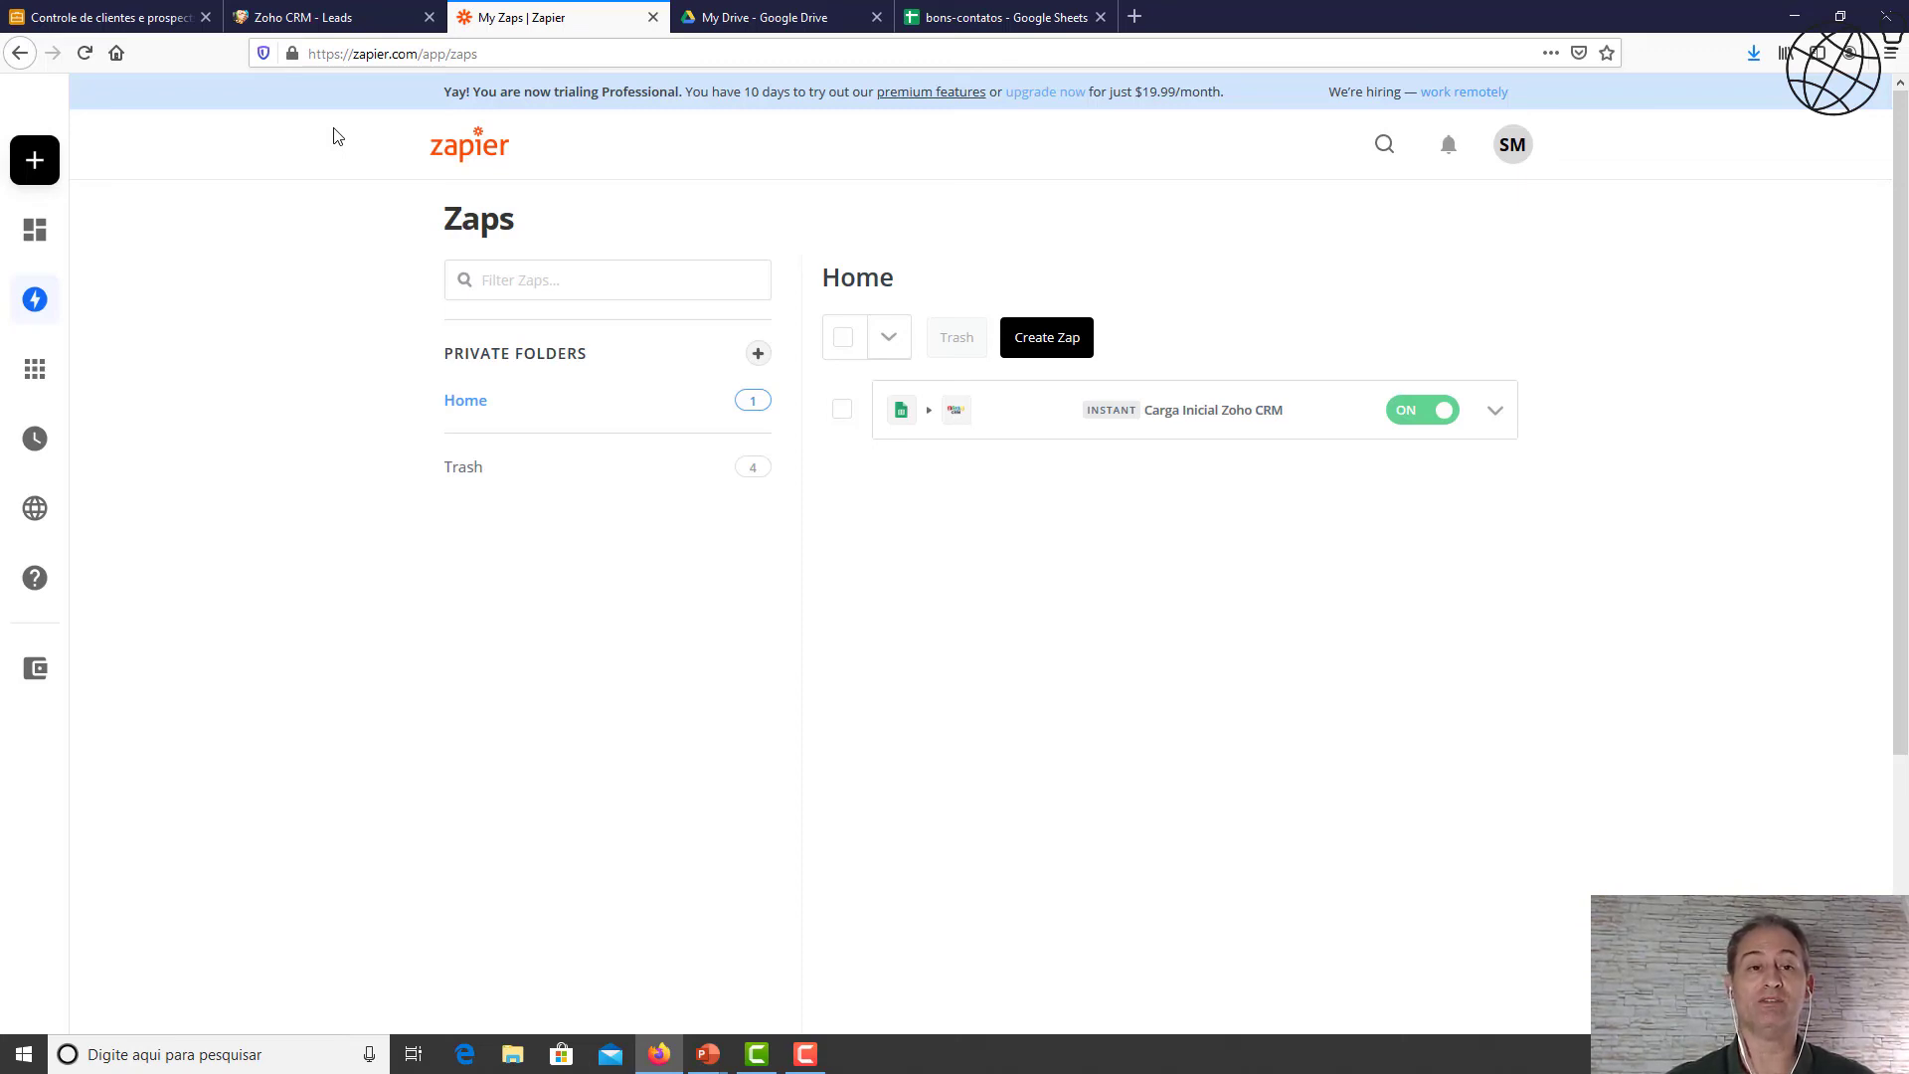
click(1497, 415)
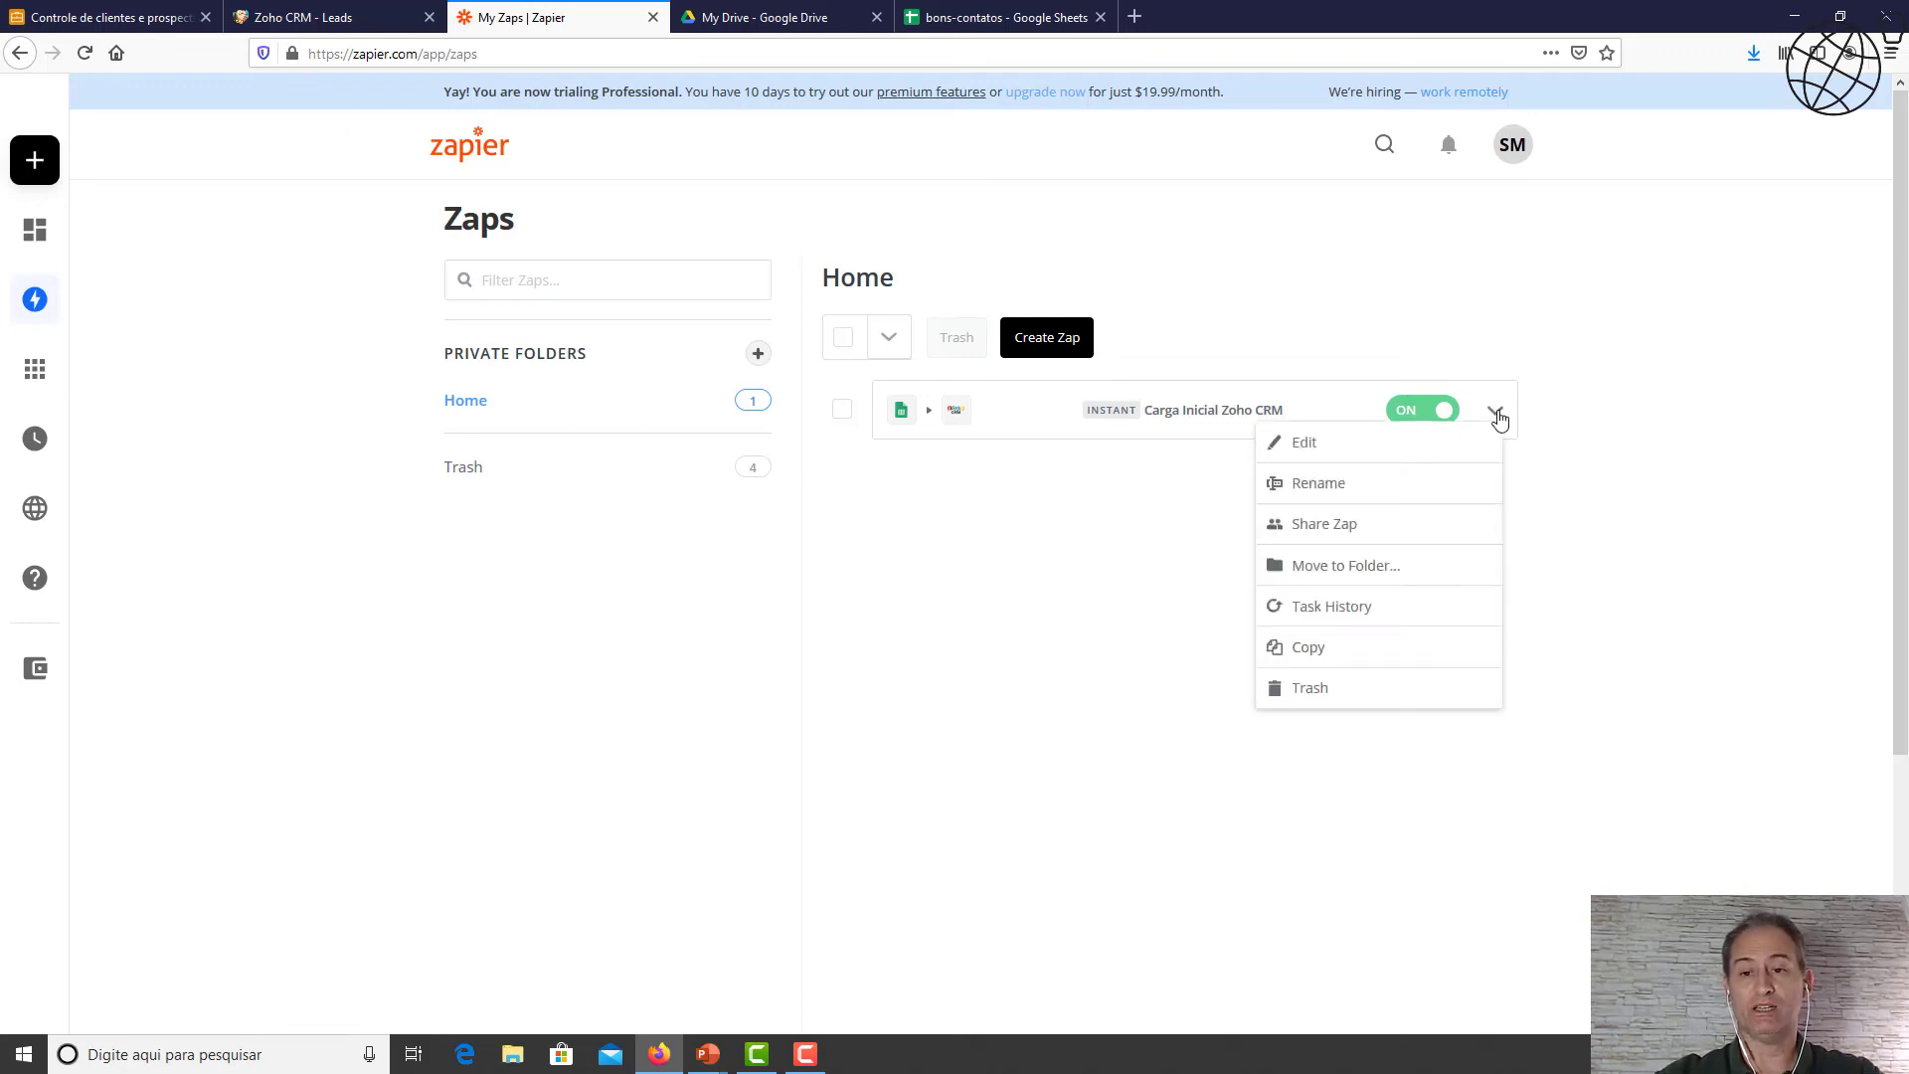
click(1406, 604)
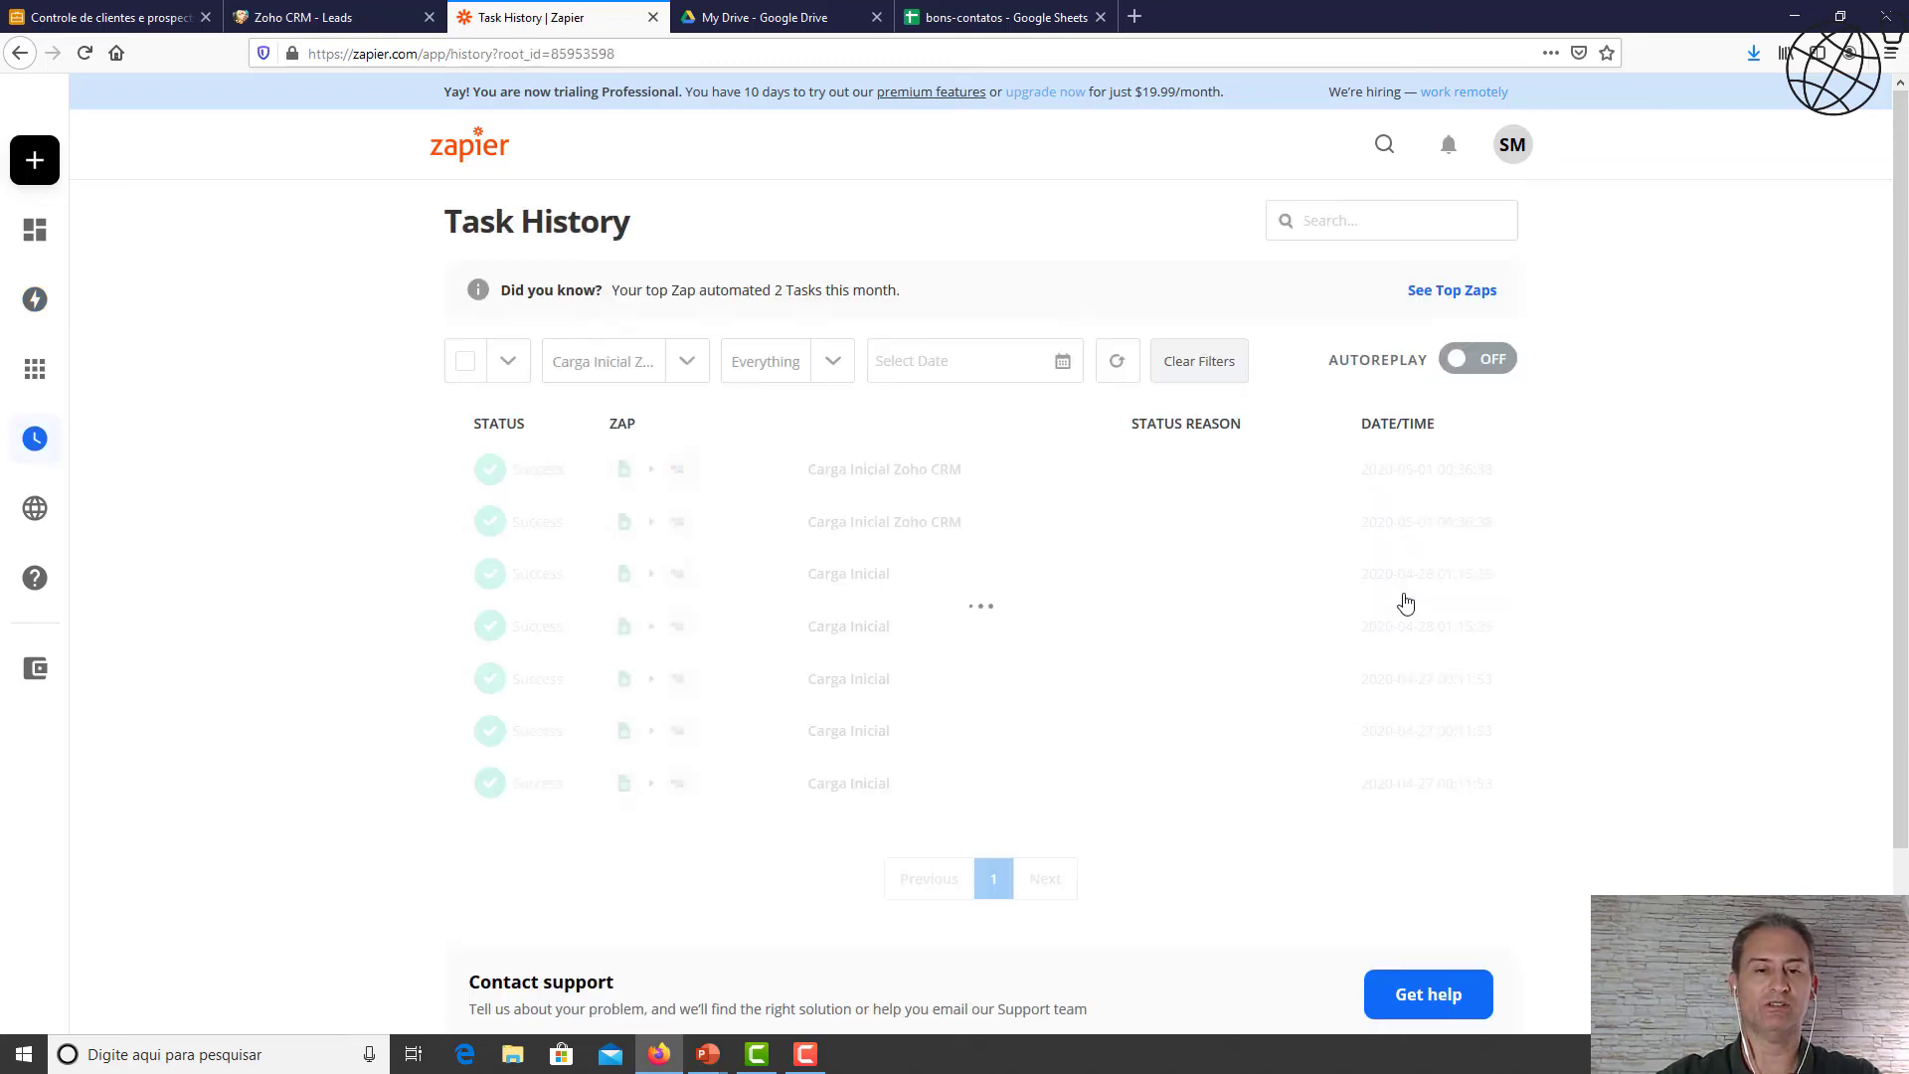